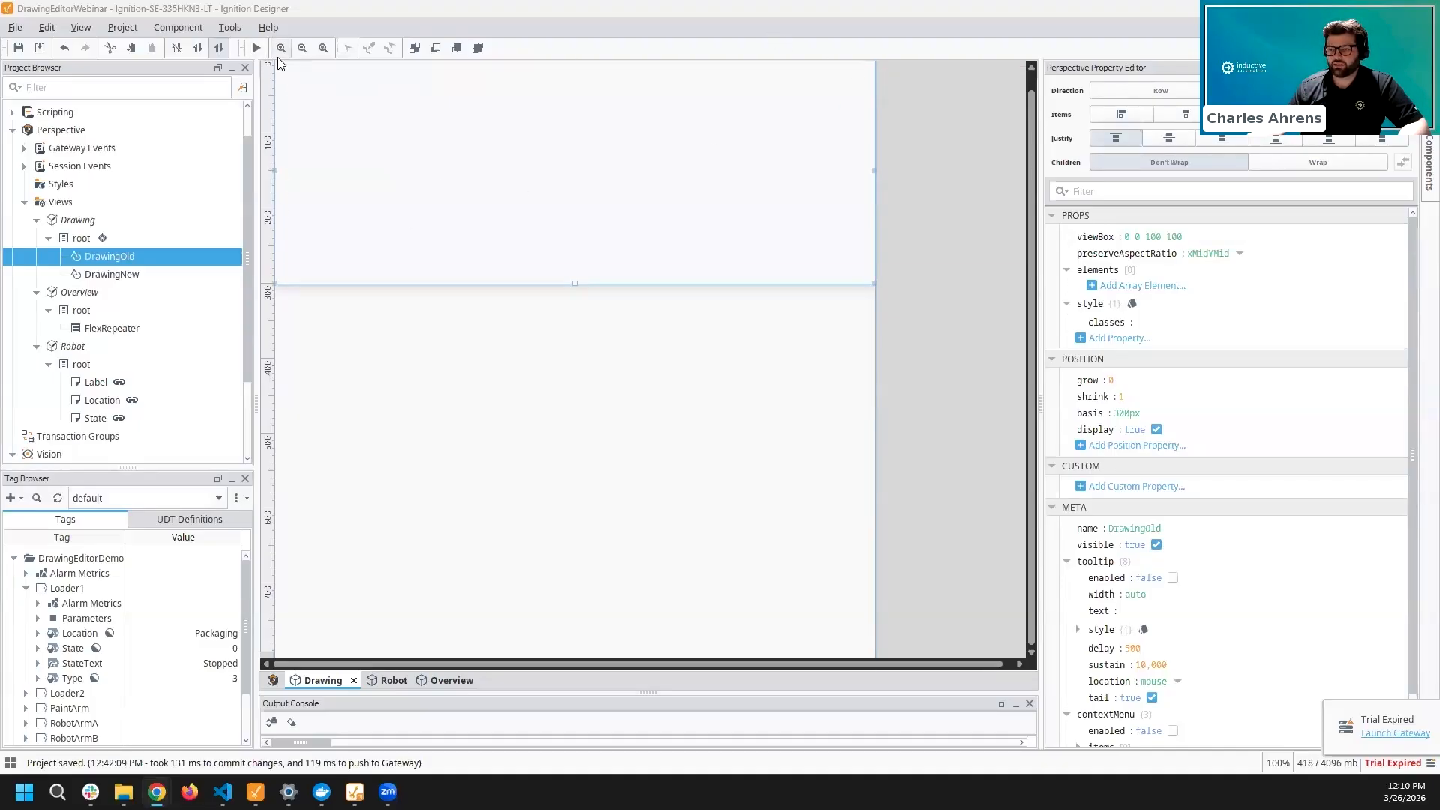
- Add an array element to the DrawingOld component's elements and set its type to path
{"action": "left_click", "coordinate": [272, 241]}
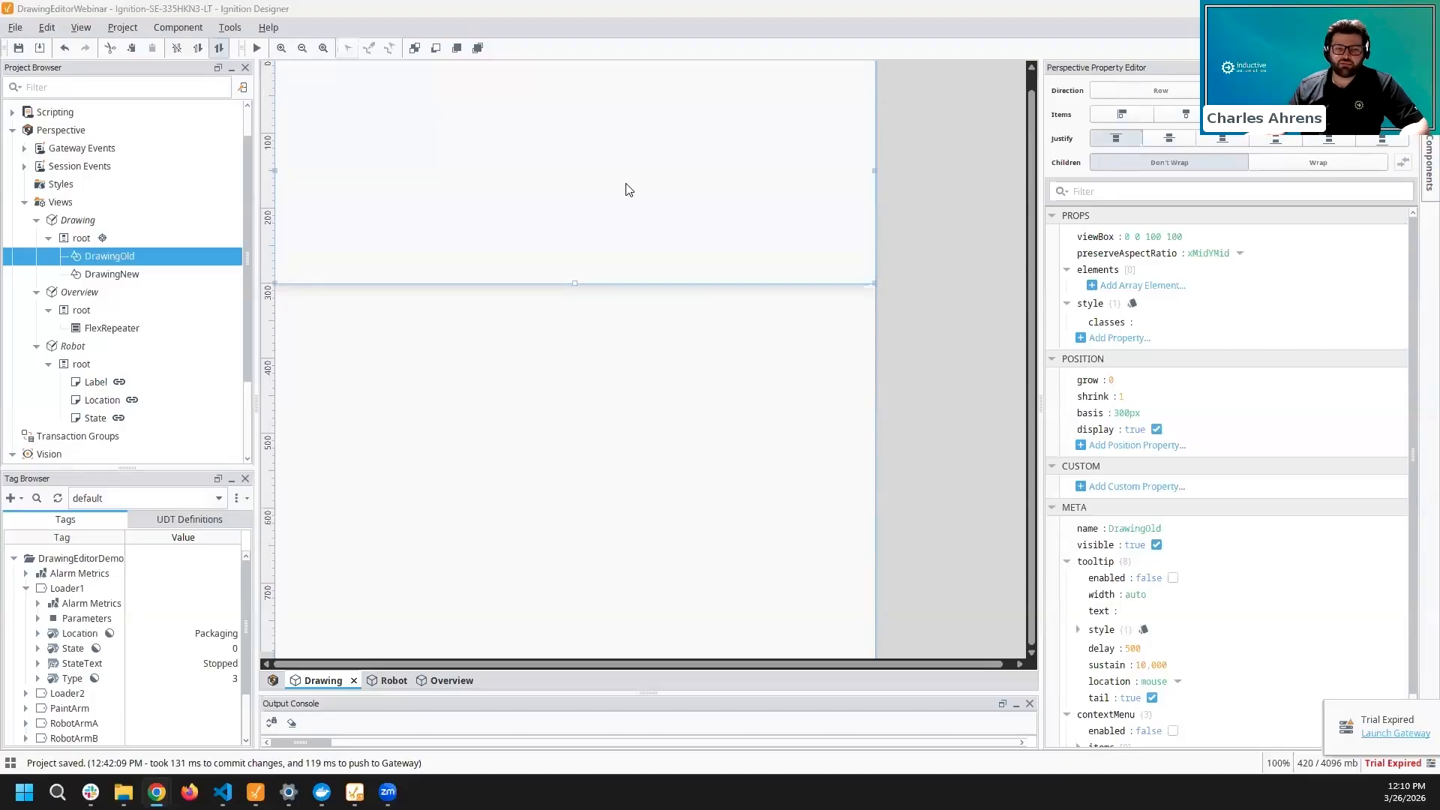
{"action": "left_click", "coordinate": [1120, 287]}
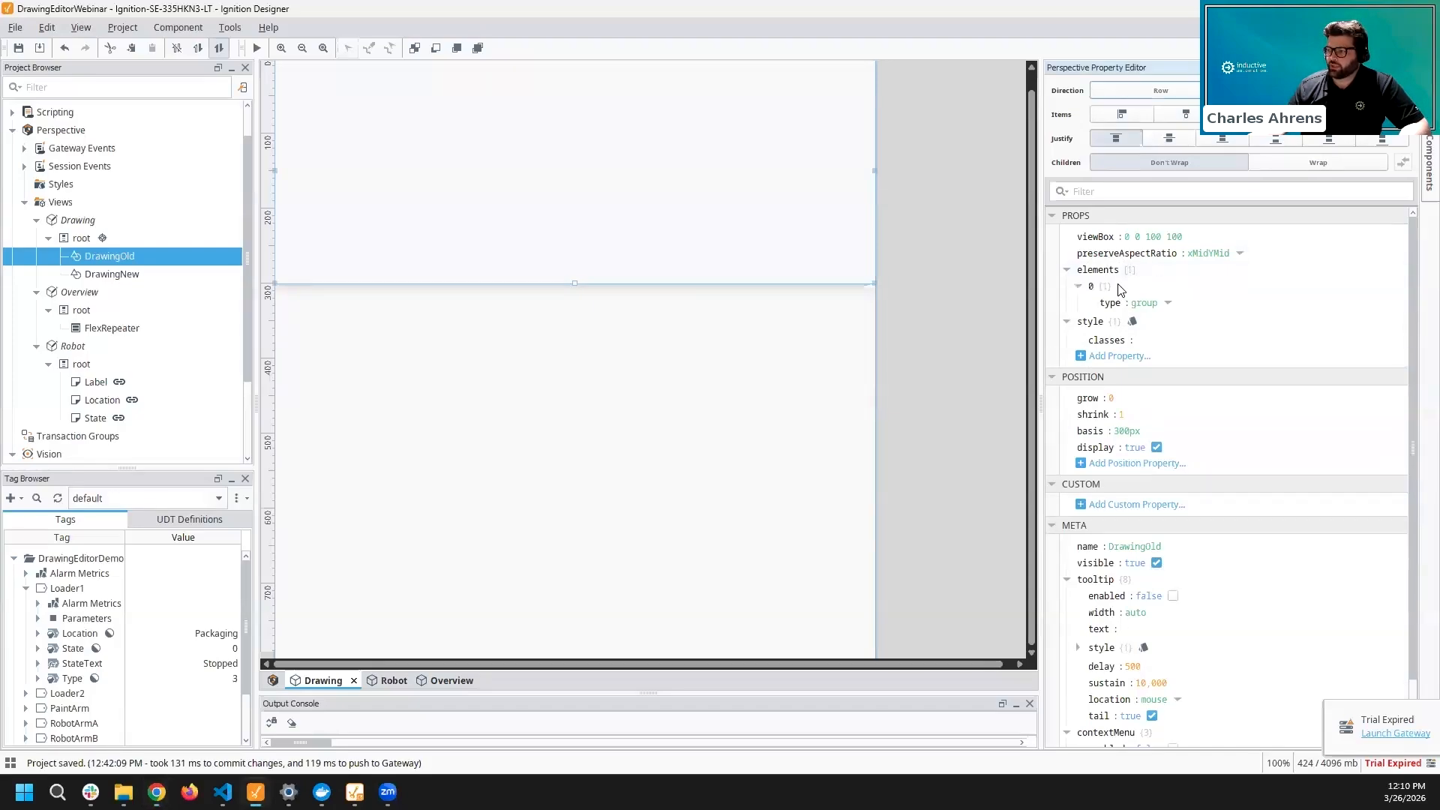
{"action": "left_click", "coordinate": [1168, 303]}
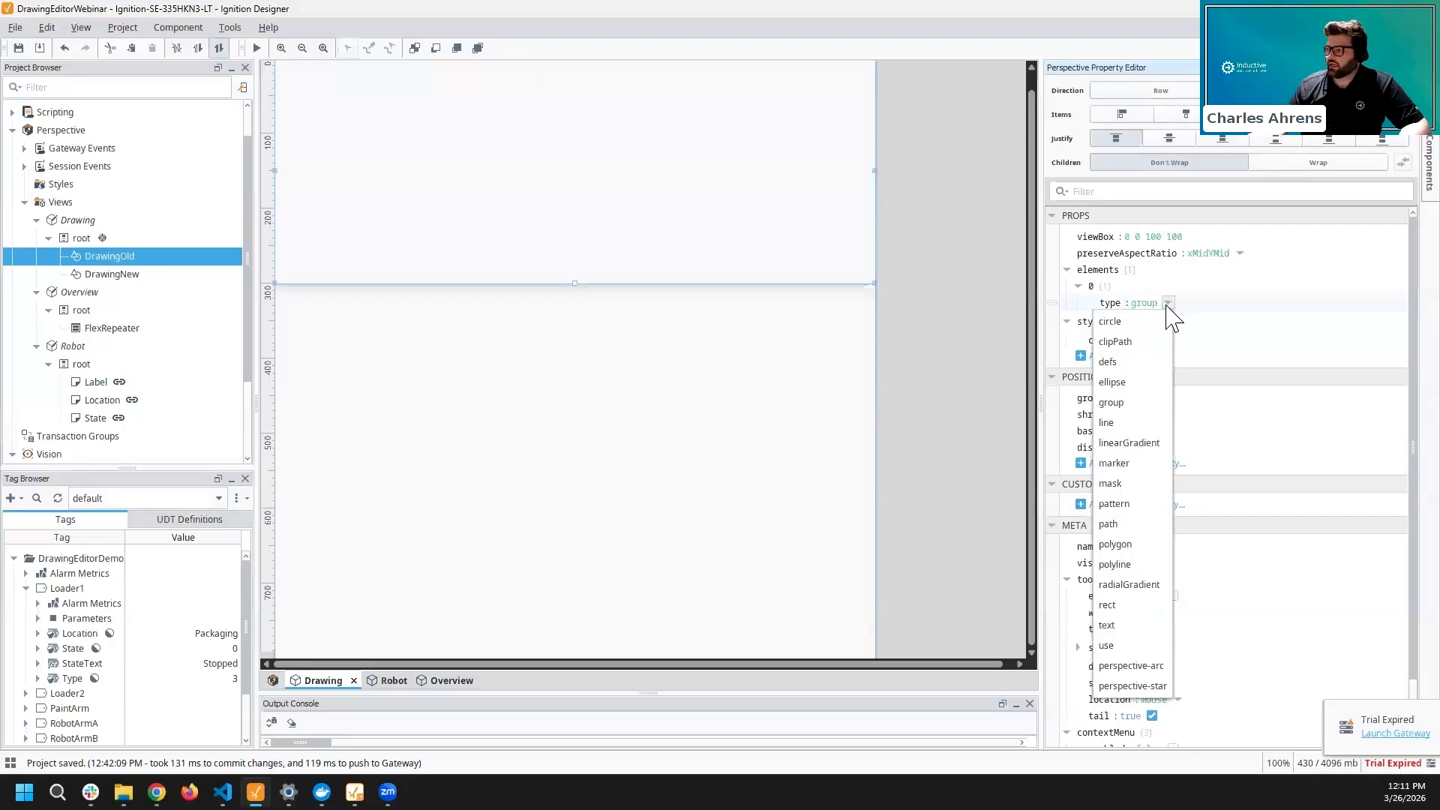
{"action": "left_click", "coordinate": [1135, 525]}
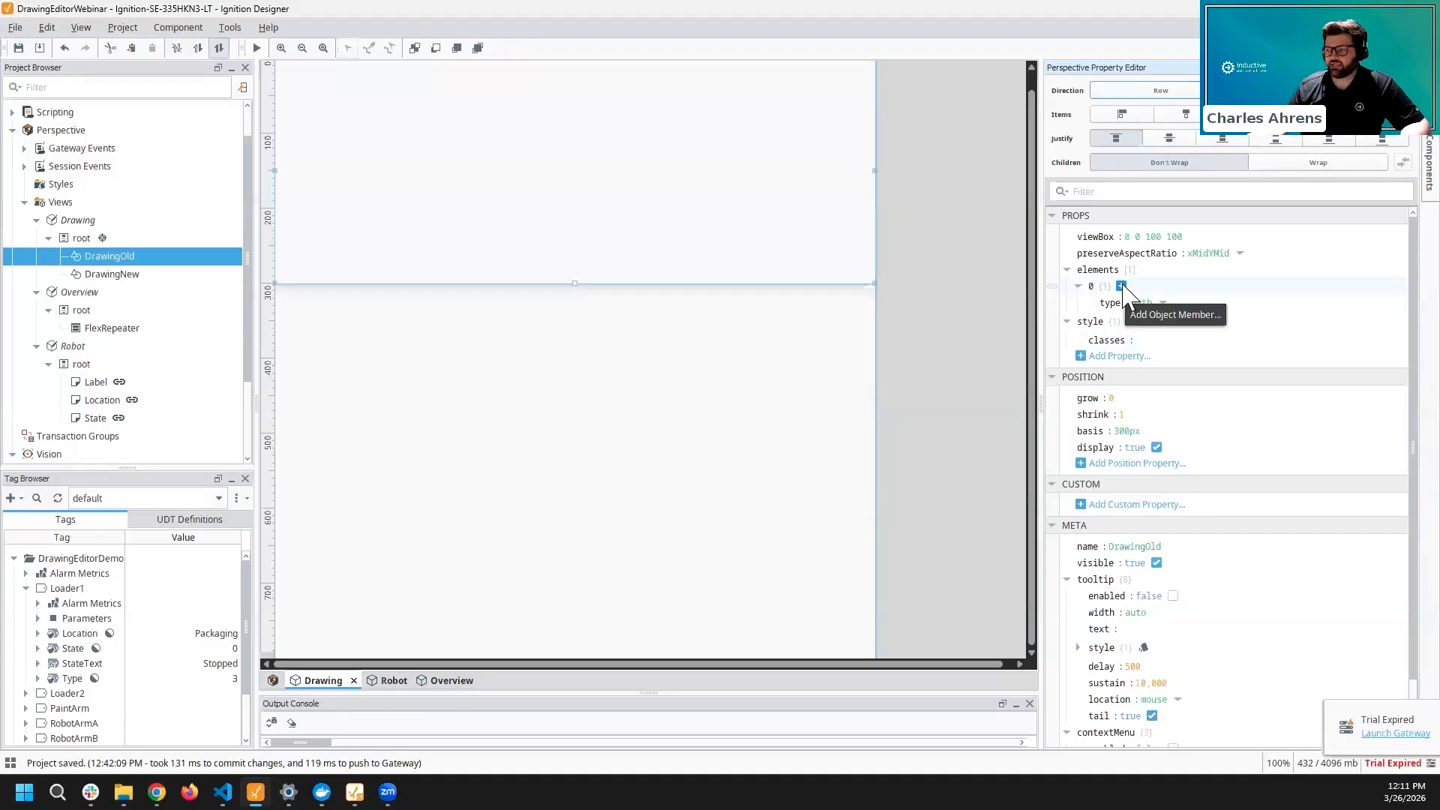
- Add a value member named d to the path element and set it to "M 50 80 h 10"
{"action": "left_click", "coordinate": [1122, 289]}
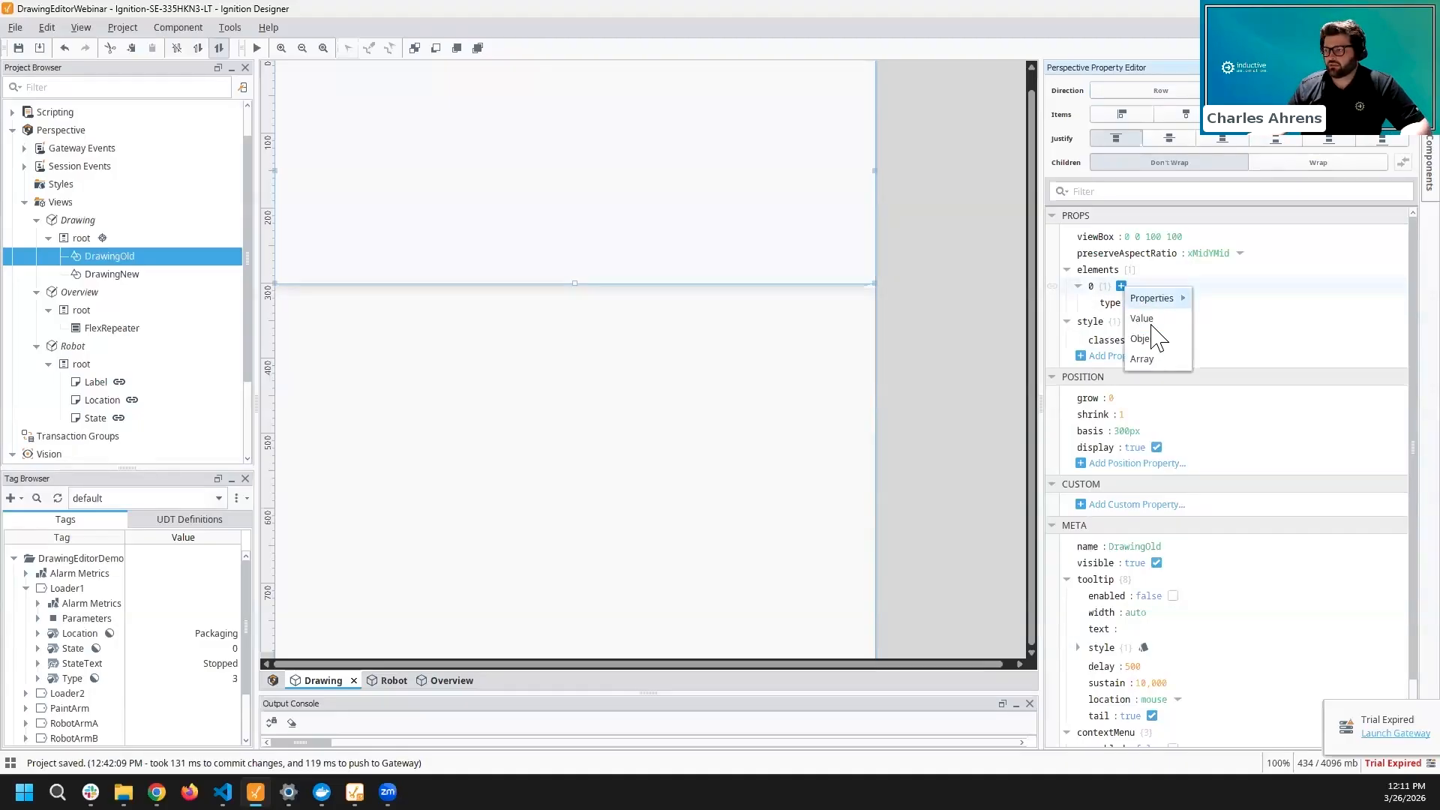
{"action": "left_click", "coordinate": [1145, 322]}
{"action": "type", "text": "d"}
{"action": "key", "text": "Tab"}
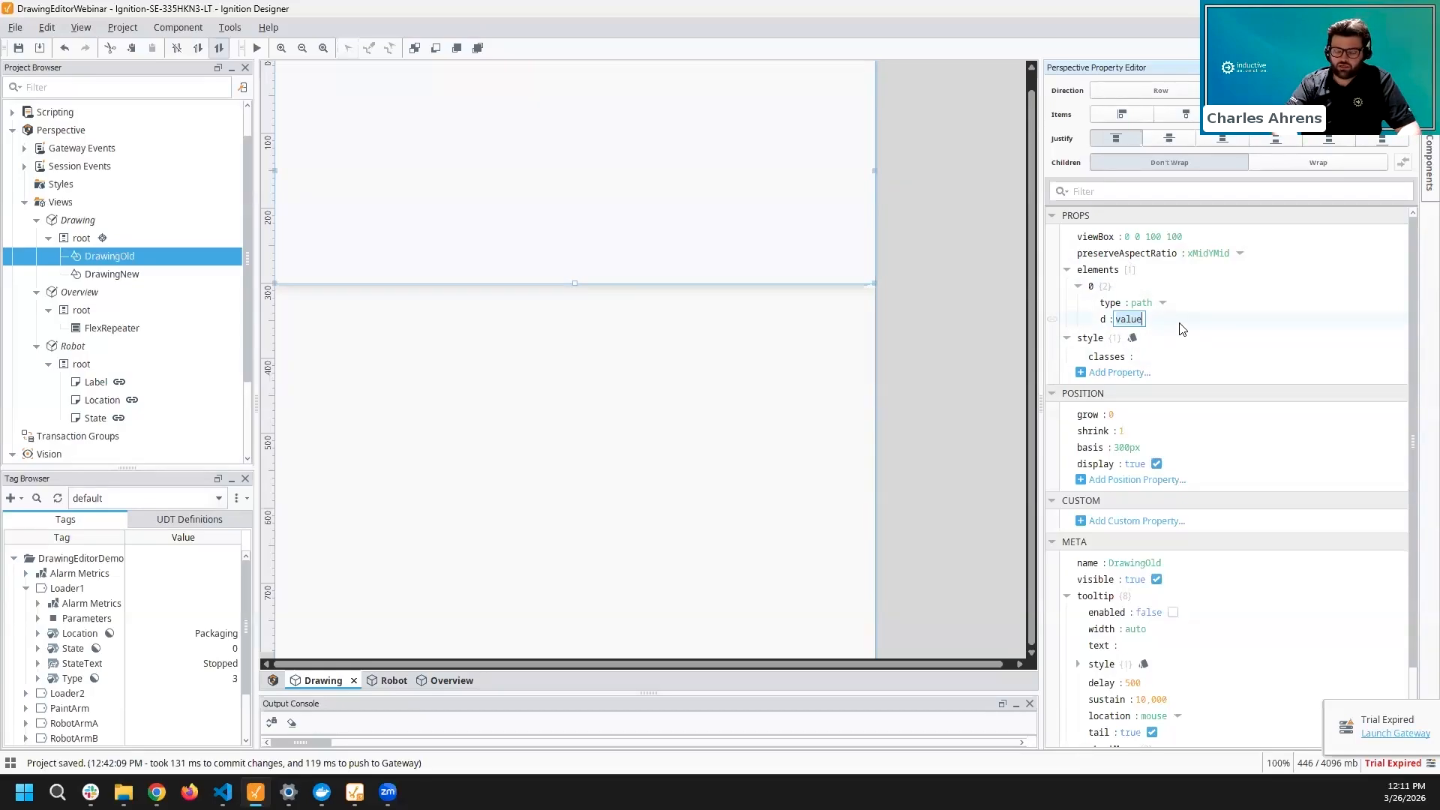
{"action": "type", "text": "M"}
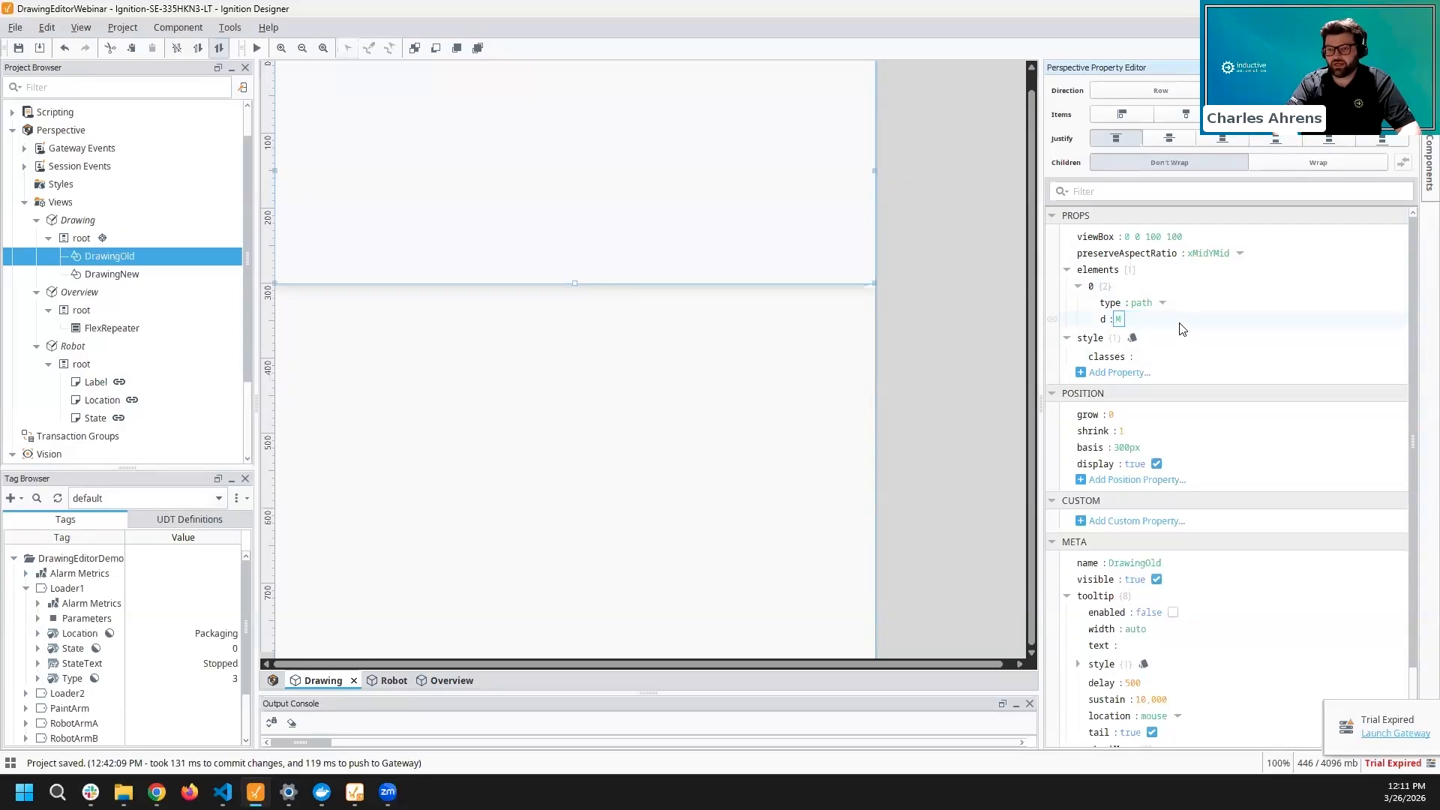
{"action": "type", "text": " 50 80"}
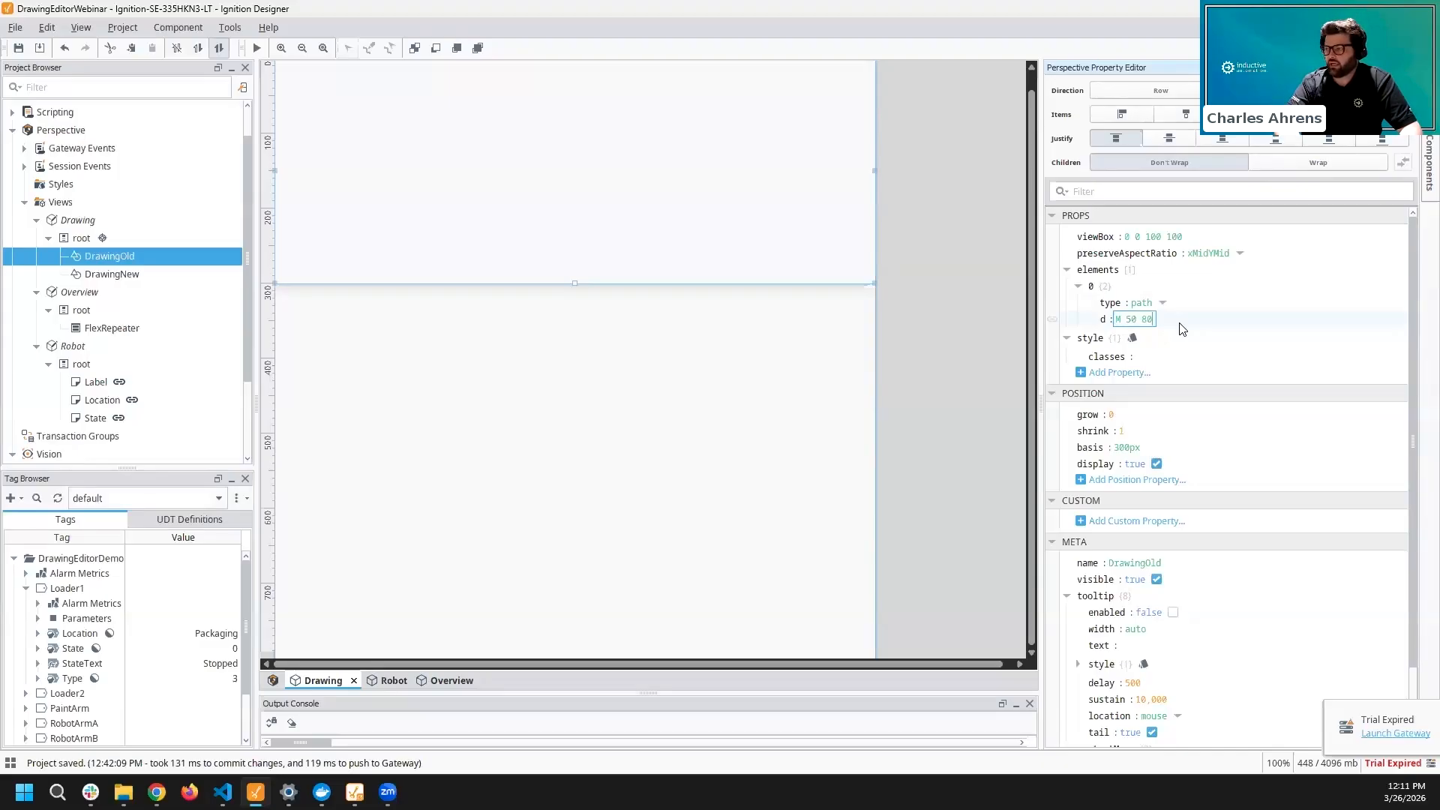
{"action": "type", "text": "h 10"}
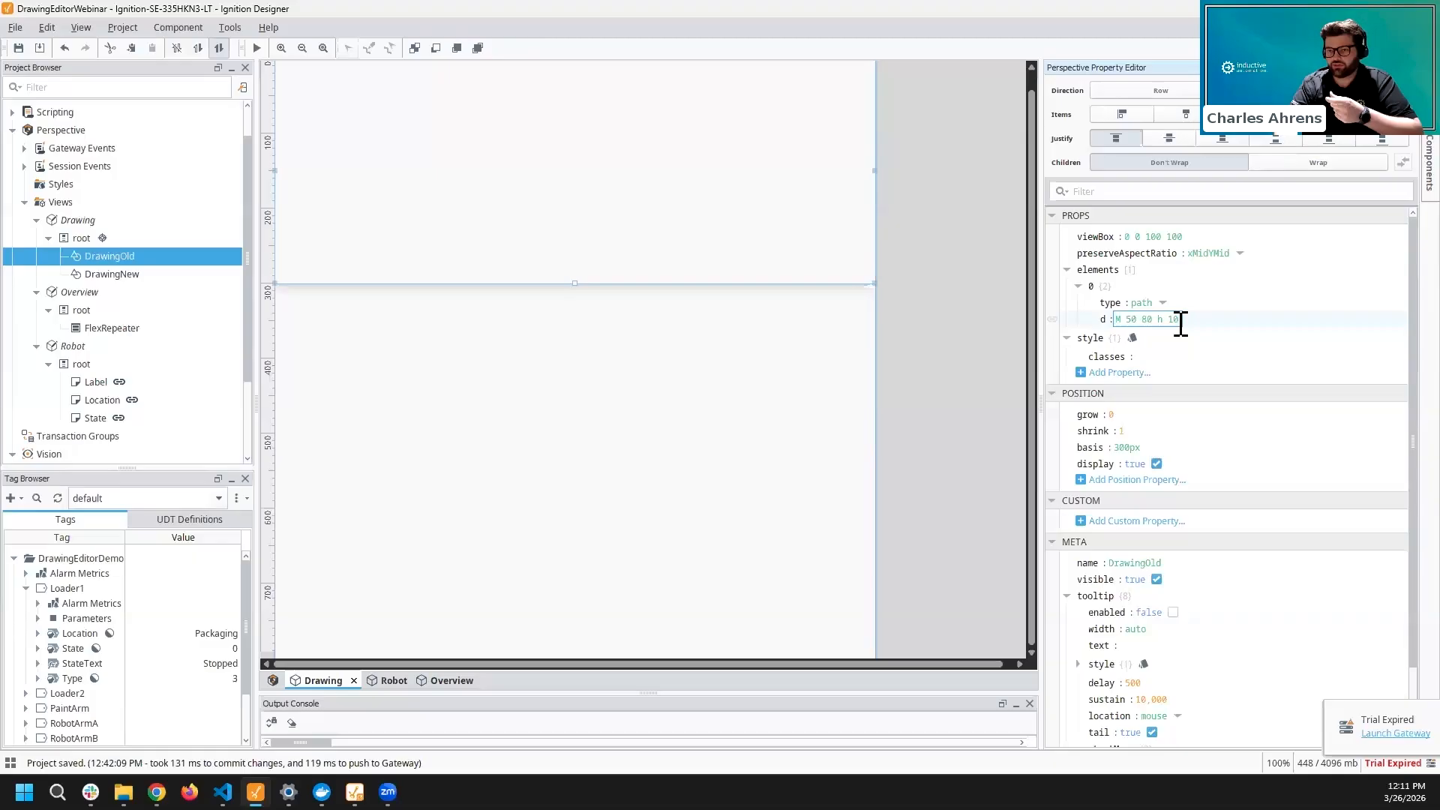
{"action": "key", "text": "Left"}
{"action": "key", "text": "Left"}
{"action": "key", "text": "Left"}
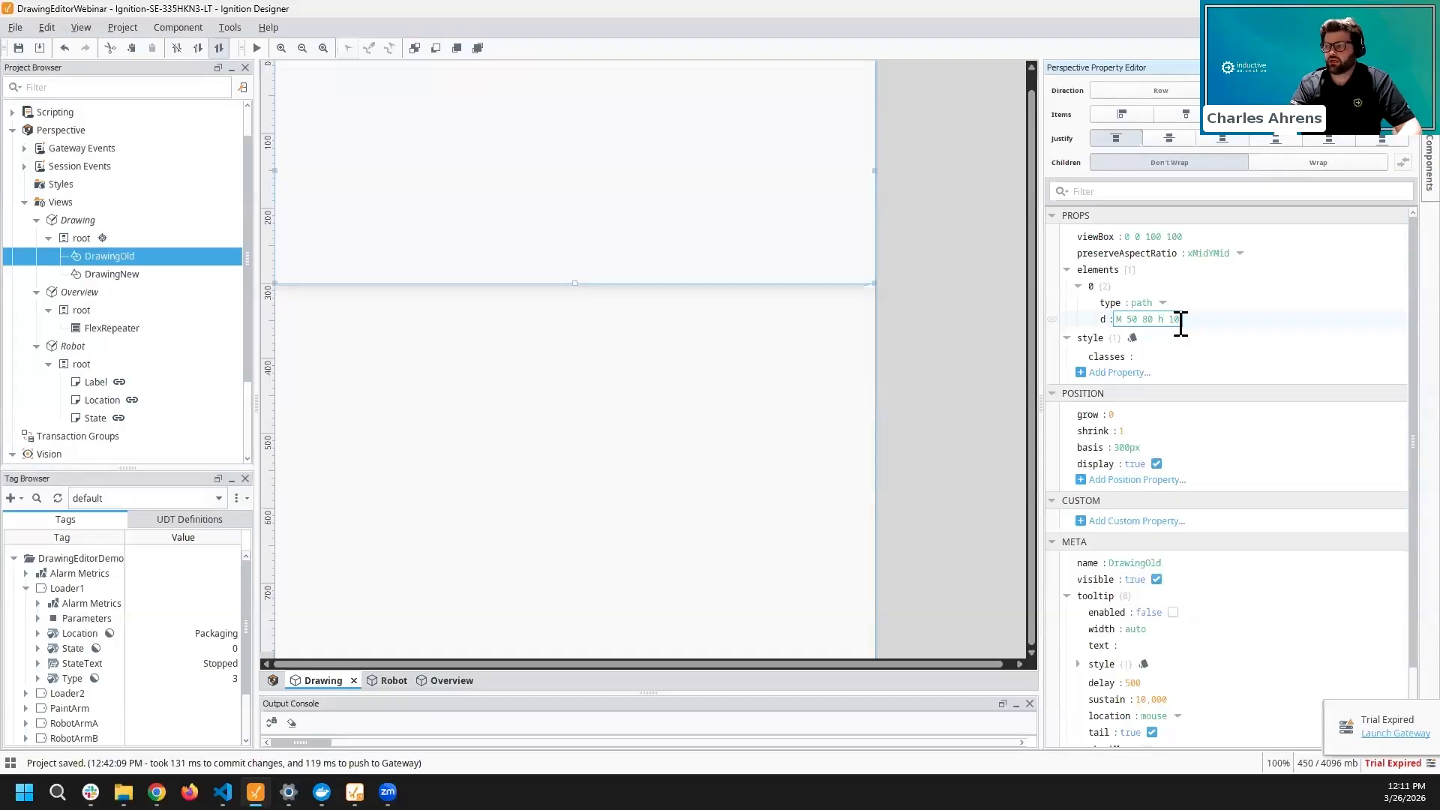
{"action": "key", "text": "Right"}
{"action": "key", "text": "Right"}
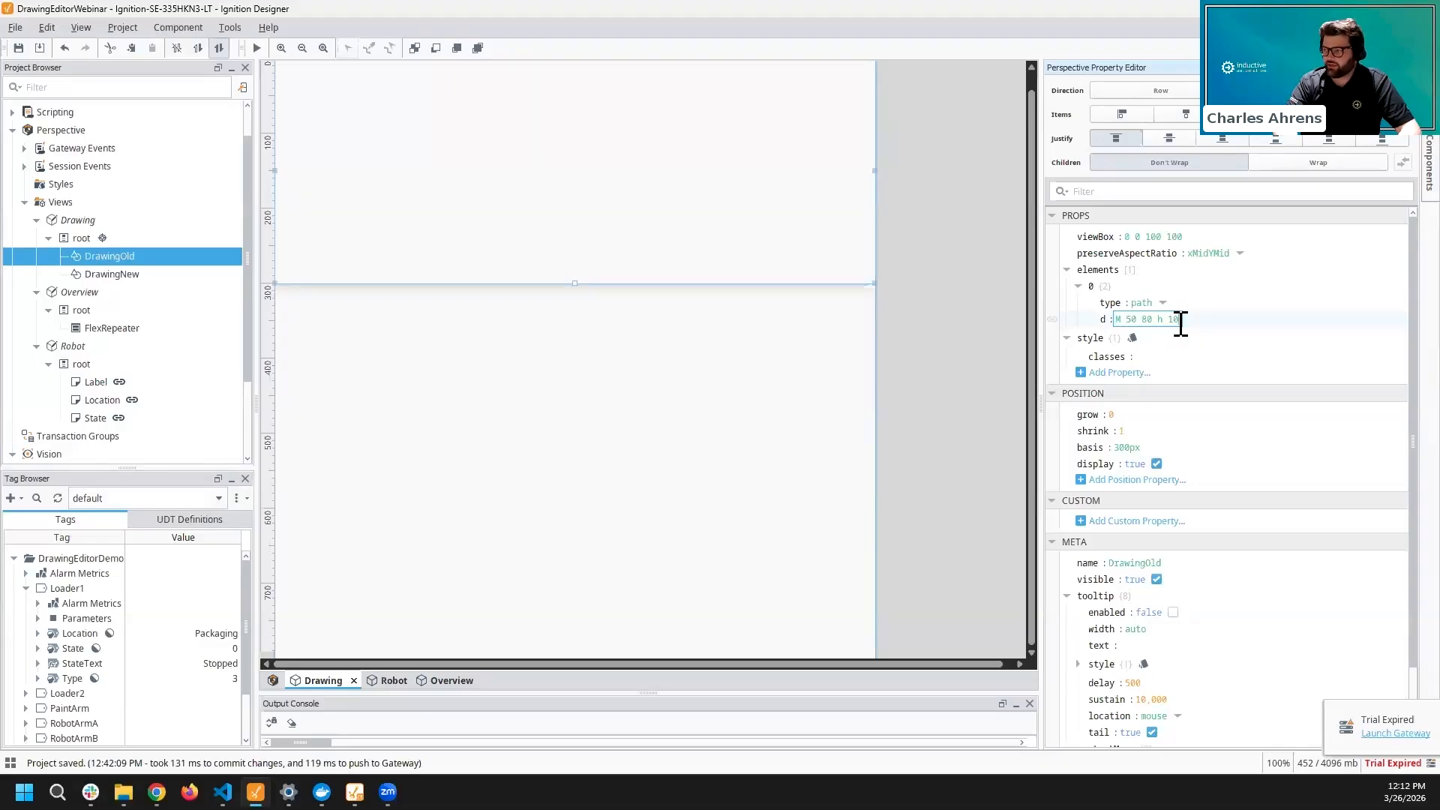
{"action": "key", "text": "Tab"}
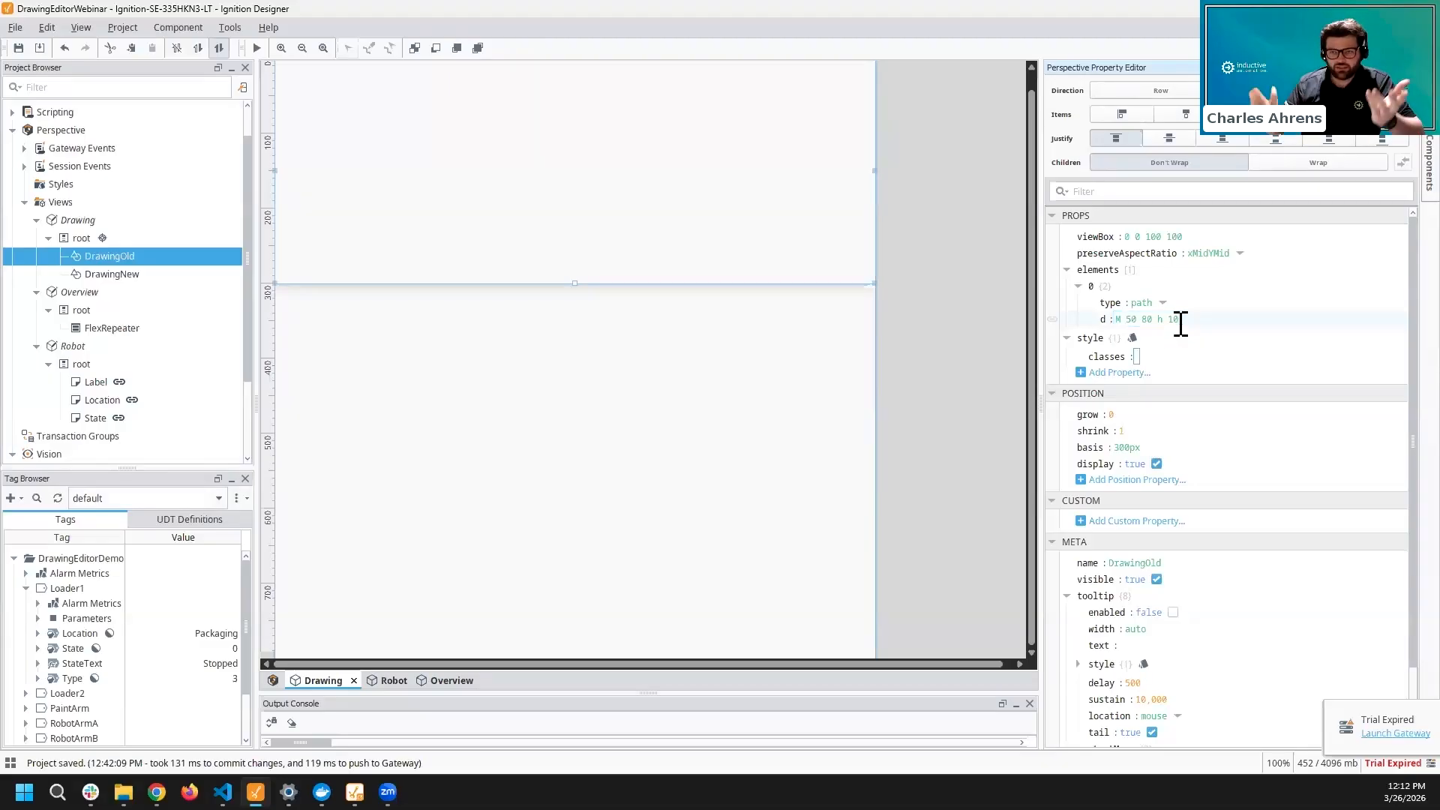
- Add a stroke property with a paint member to the path element and set the paint to red
{"action": "left_click", "coordinate": [1121, 287]}
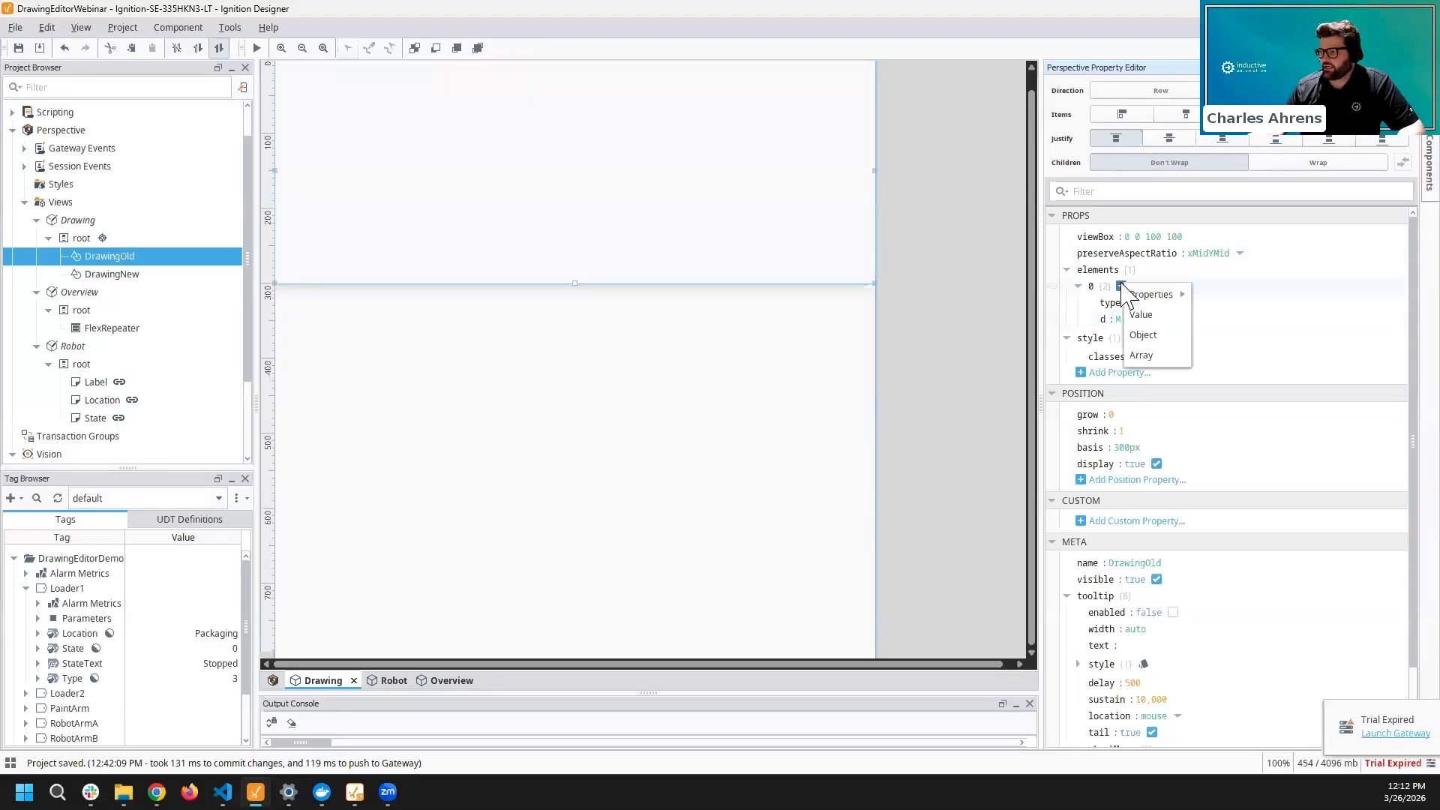
{"action": "mouse_move", "coordinate": [1173, 297]}
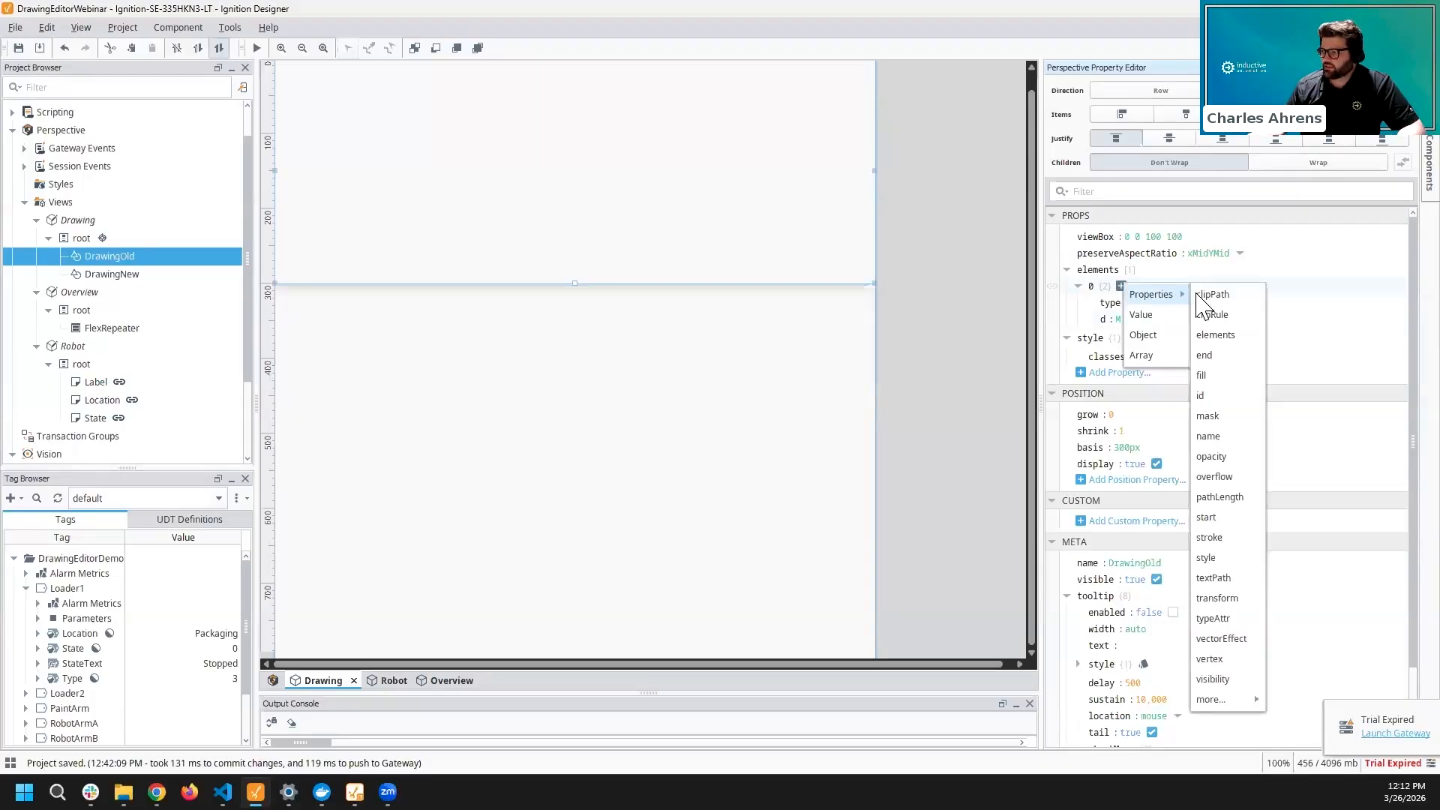
{"action": "left_click", "coordinate": [1221, 538]}
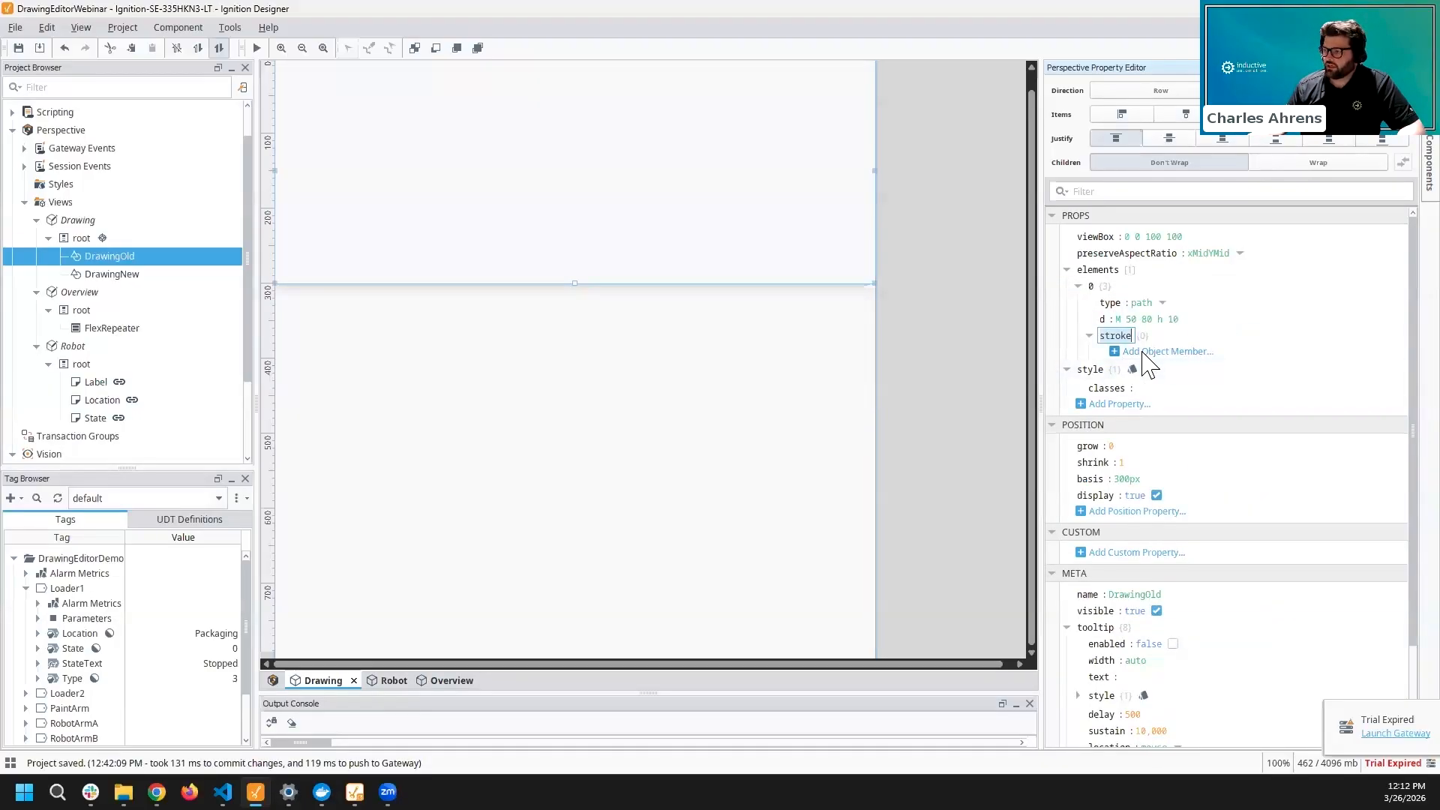
{"action": "left_click", "coordinate": [1143, 352]}
{"action": "mouse_move", "coordinate": [1171, 365]}
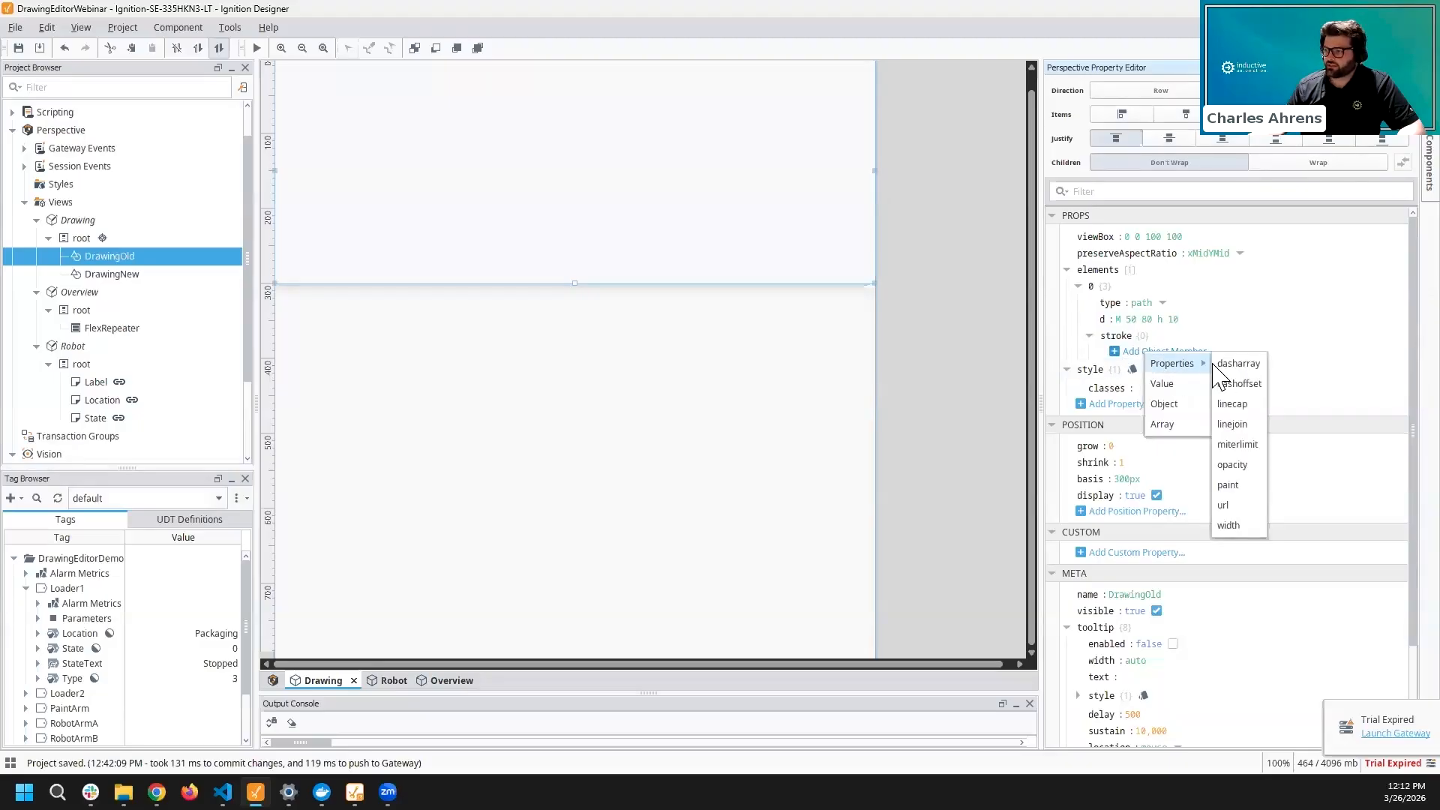
{"action": "left_click", "coordinate": [1239, 485]}
{"action": "left_click", "coordinate": [1157, 352]}
{"action": "type", "text": "red"}
{"action": "key", "text": "Return"}
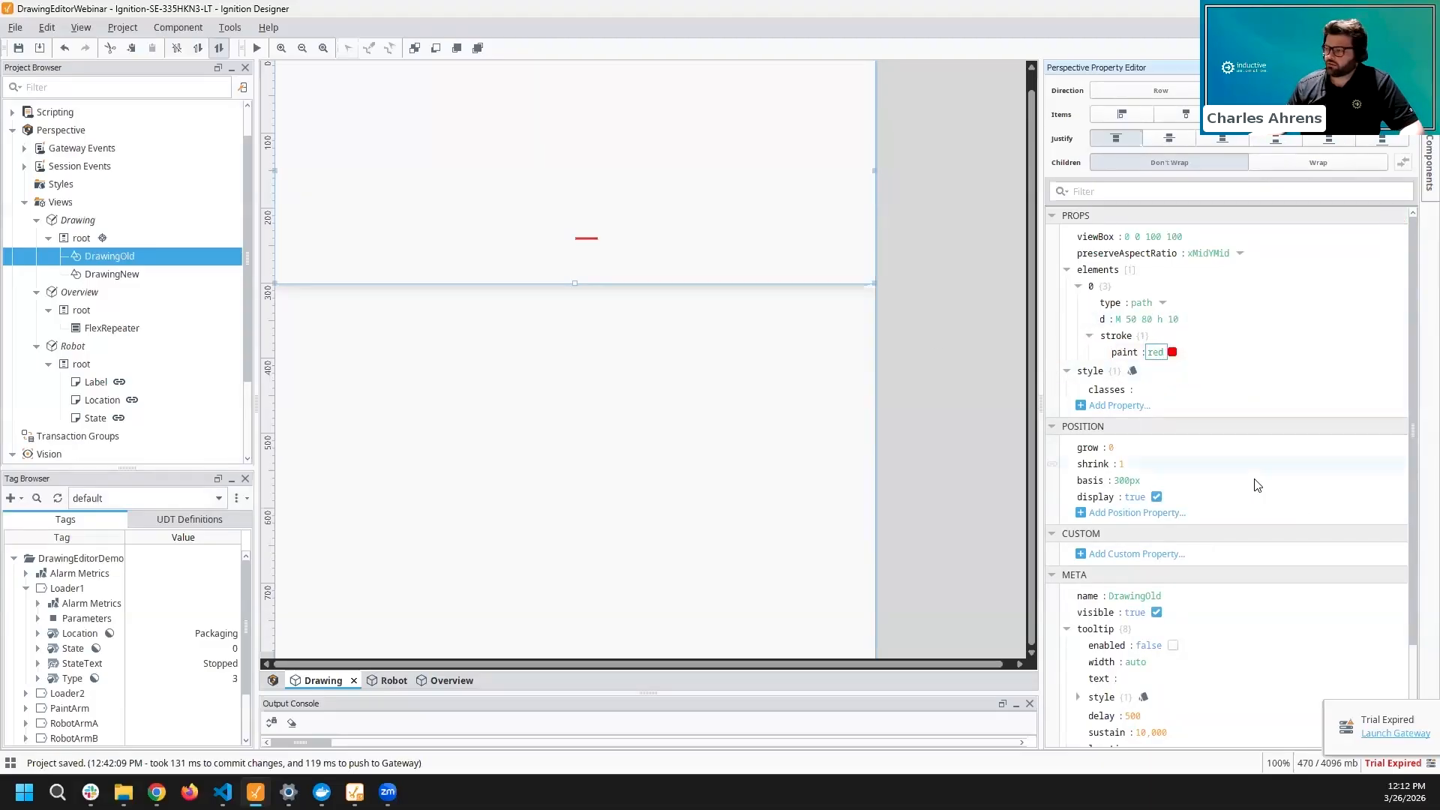
- Extend the path's d value with "v -40 h 40" after the first horizontal segment
{"action": "left_click", "coordinate": [1181, 318]}
{"action": "left_click", "coordinate": [1180, 318]}
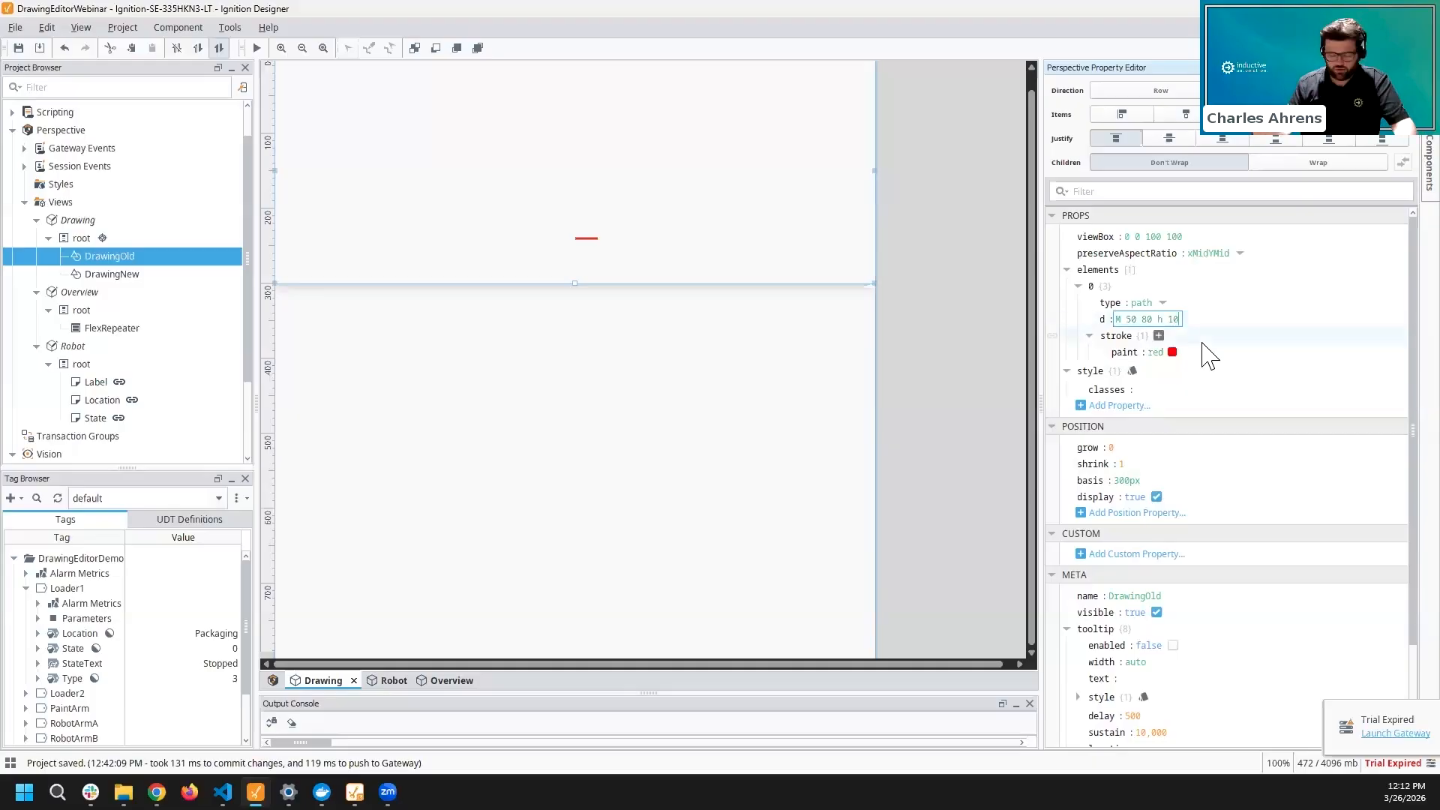
{"action": "type", "text": "v"}
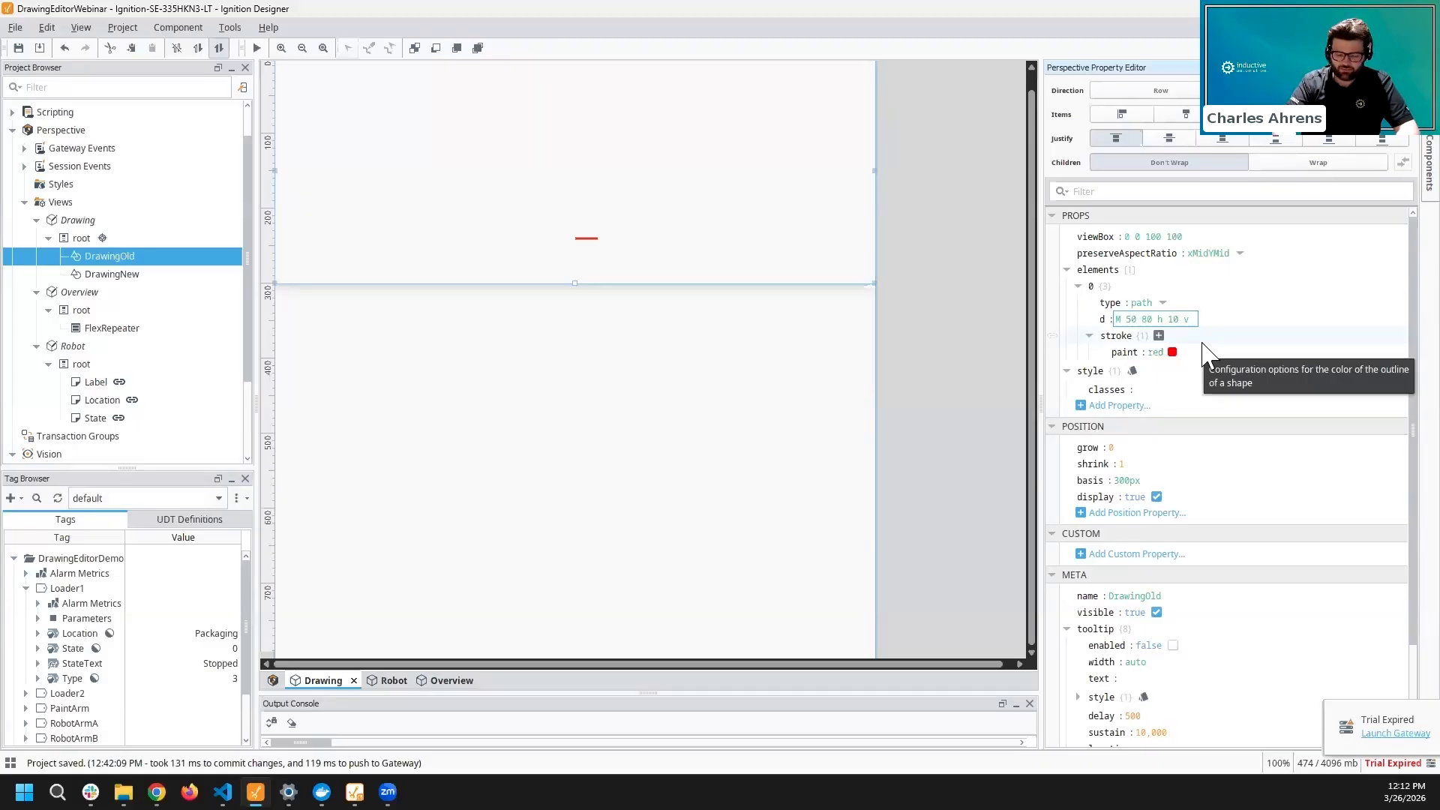
{"action": "type", "text": "-40"}
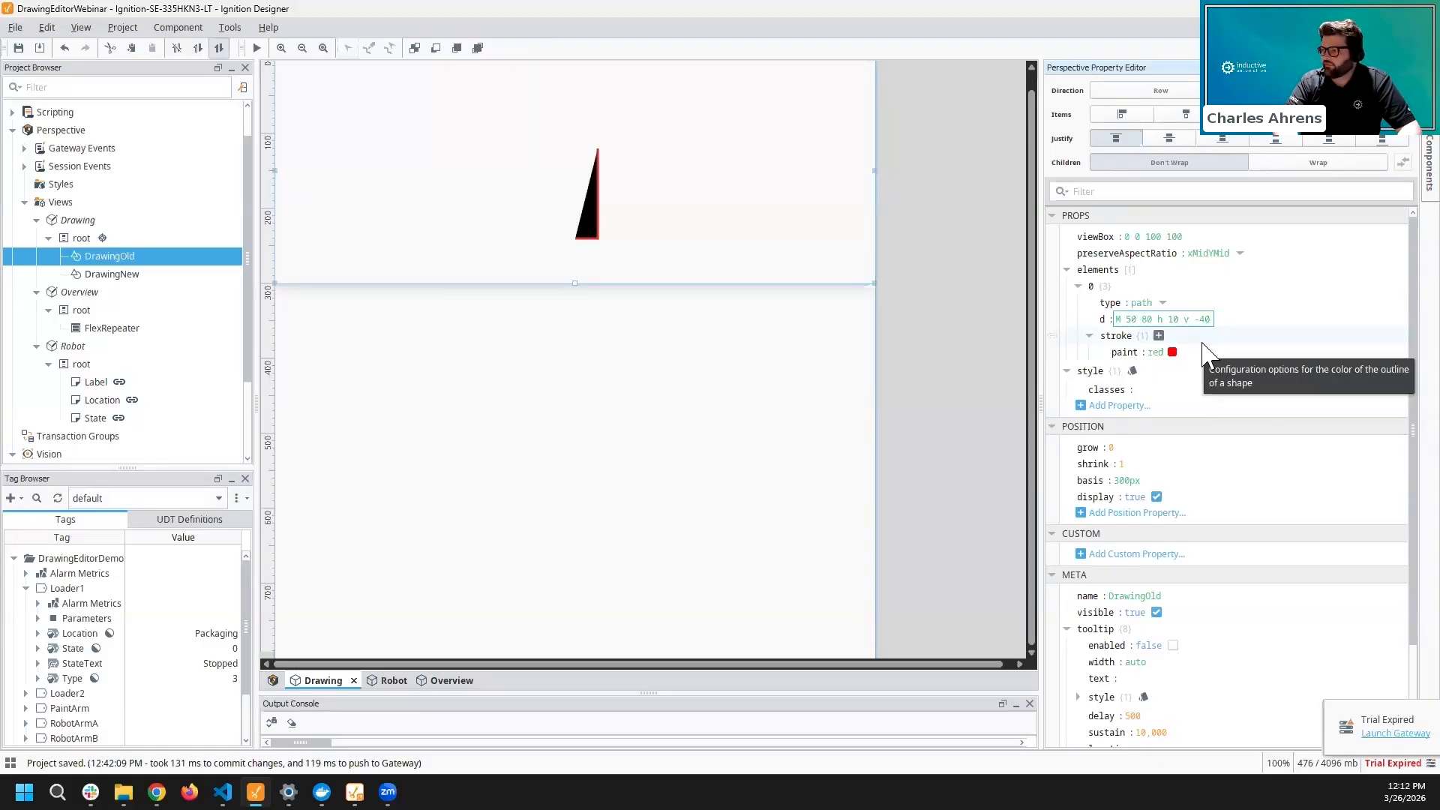
{"action": "type", "text": " h 40"}
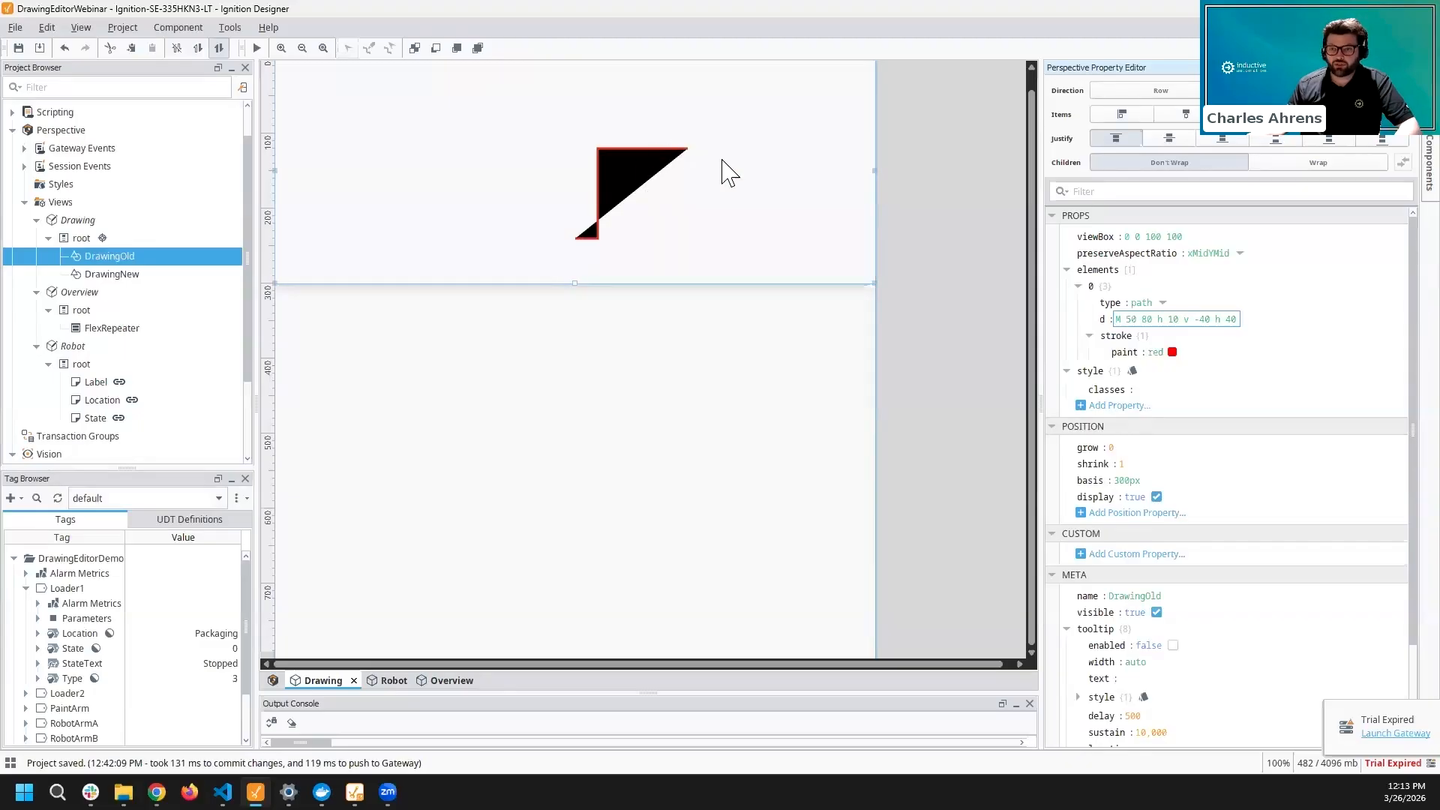
- Add a fill property with a paint member to the path element and set the paint to gray
{"action": "left_click", "coordinate": [1122, 287]}
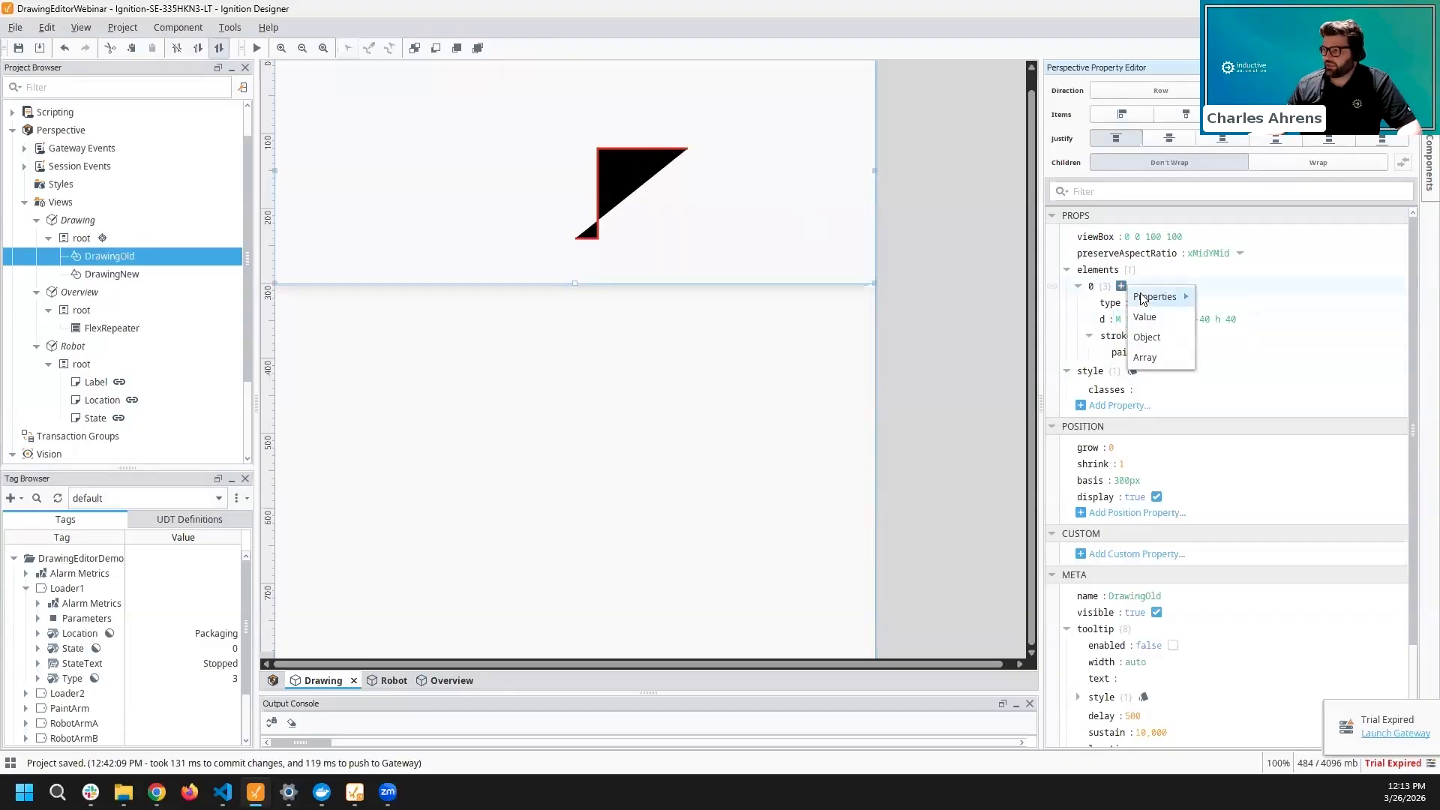
{"action": "mouse_move", "coordinate": [1170, 294]}
{"action": "left_click", "coordinate": [1229, 372]}
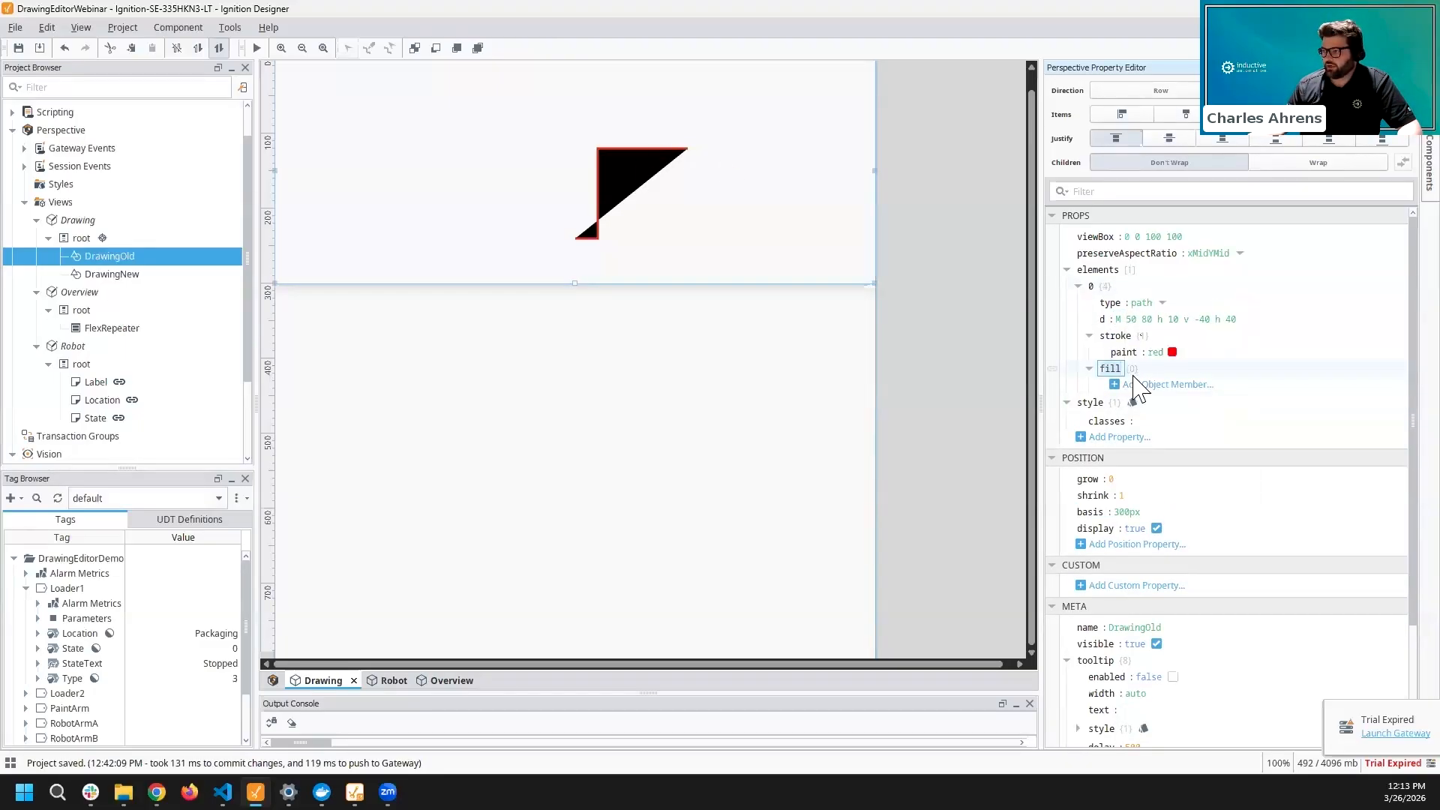
{"action": "left_click", "coordinate": [1138, 384]}
{"action": "mouse_move", "coordinate": [1170, 393]}
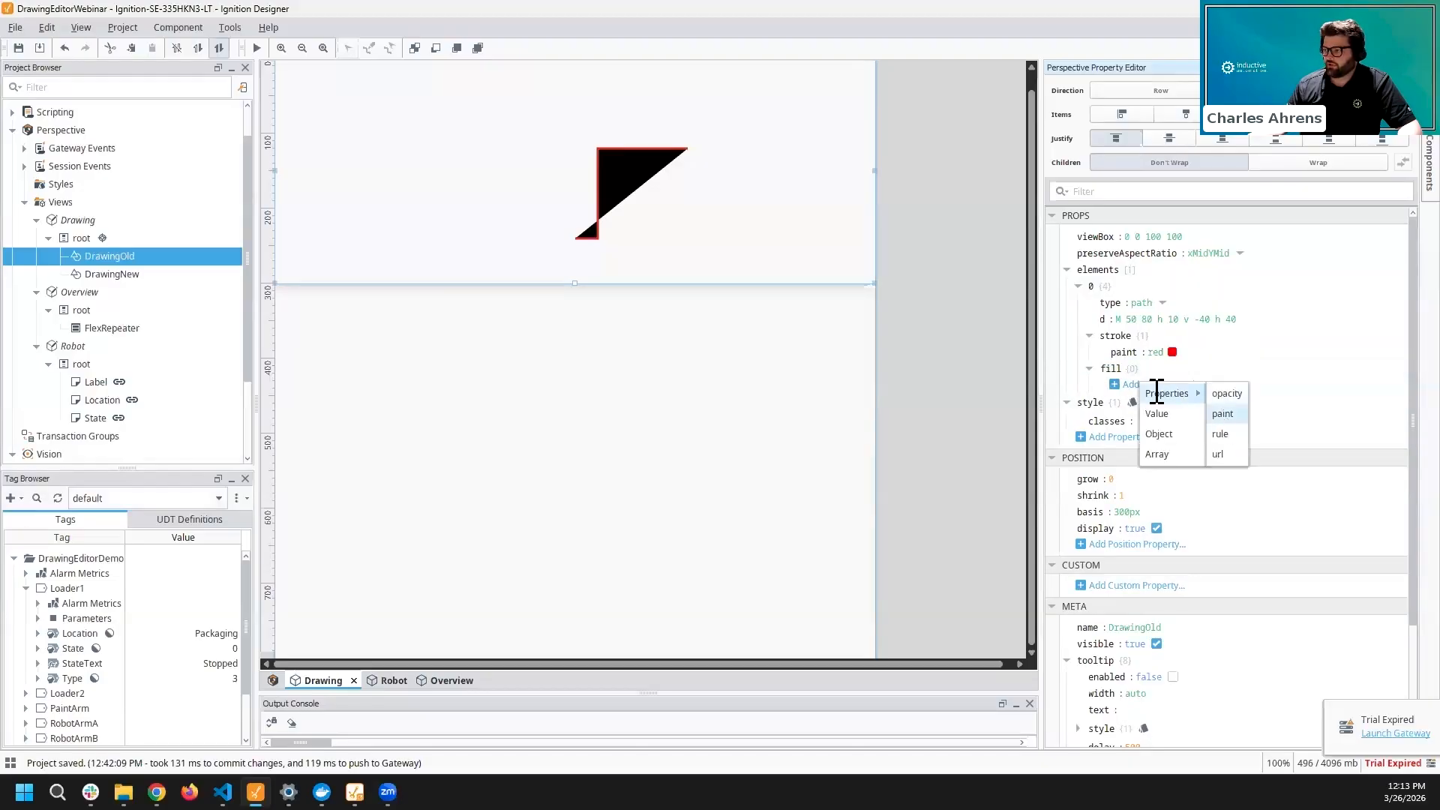
{"action": "left_click", "coordinate": [1223, 414]}
{"action": "type", "text": "gra"}
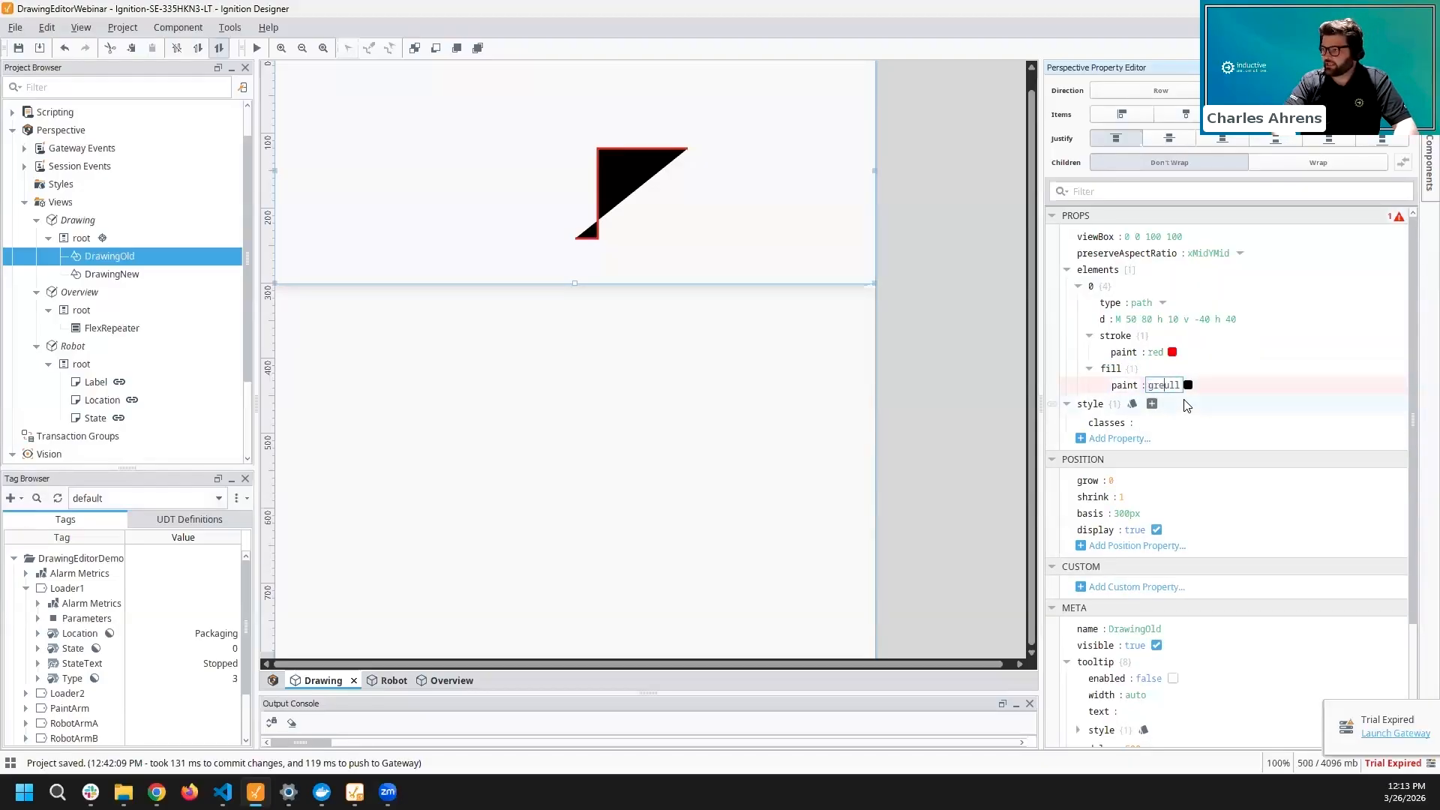
{"action": "key", "text": "Delete"}
{"action": "key", "text": "Delete"}
{"action": "key", "text": "Delete"}
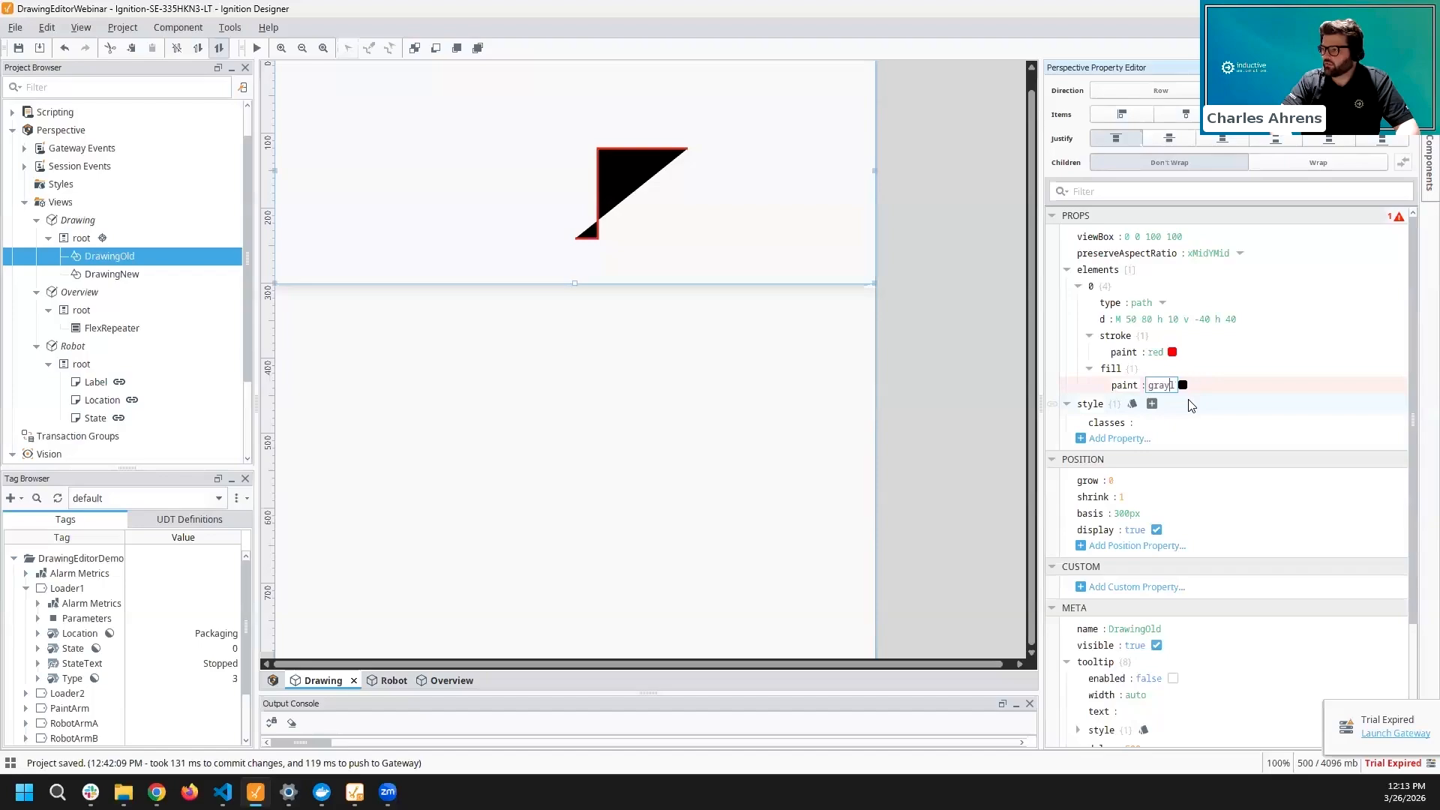
{"action": "type", "text": "y"}
{"action": "key", "text": "Tab"}
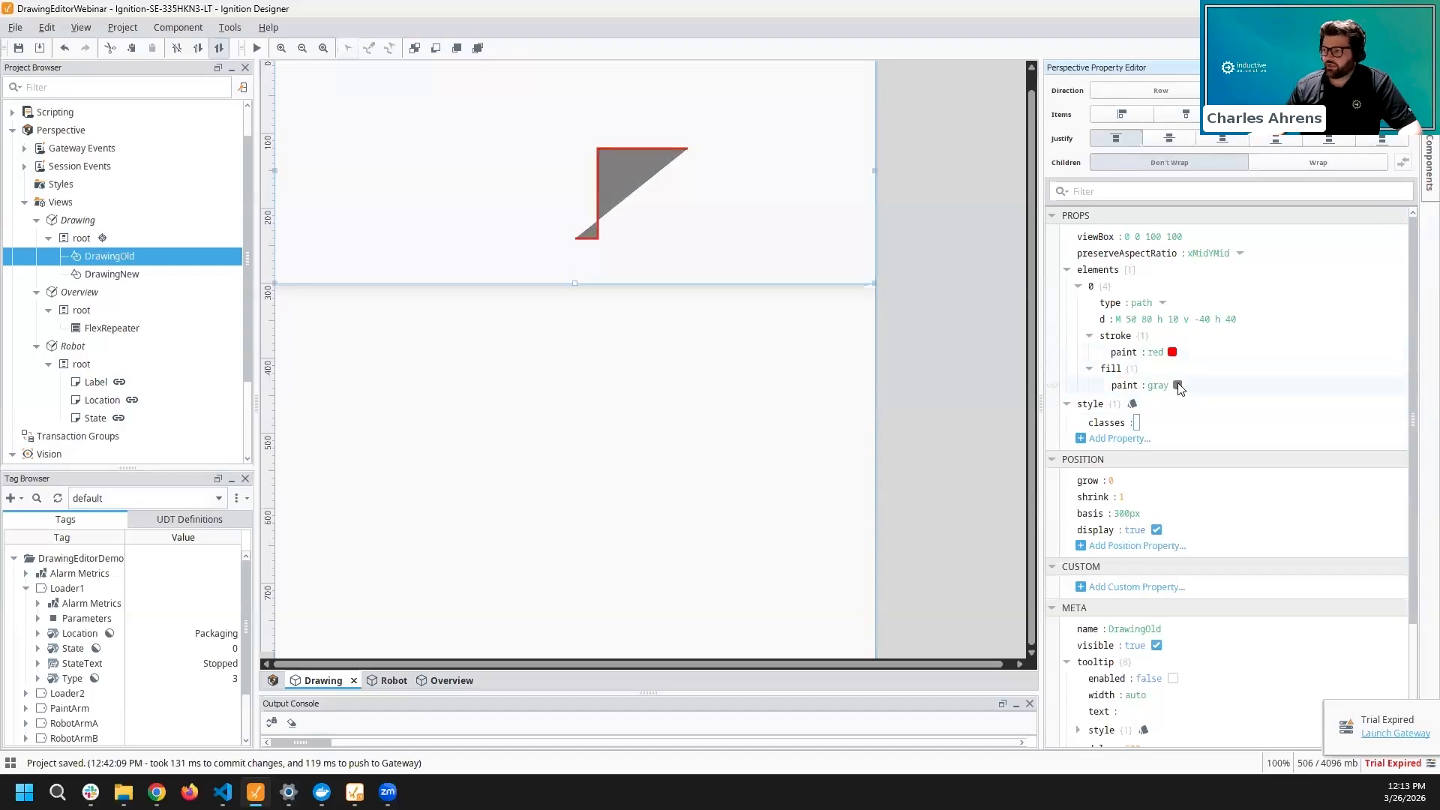
- Examine the palette and colour wheel options available for the path's fill paint
{"action": "left_click", "coordinate": [1177, 386]}
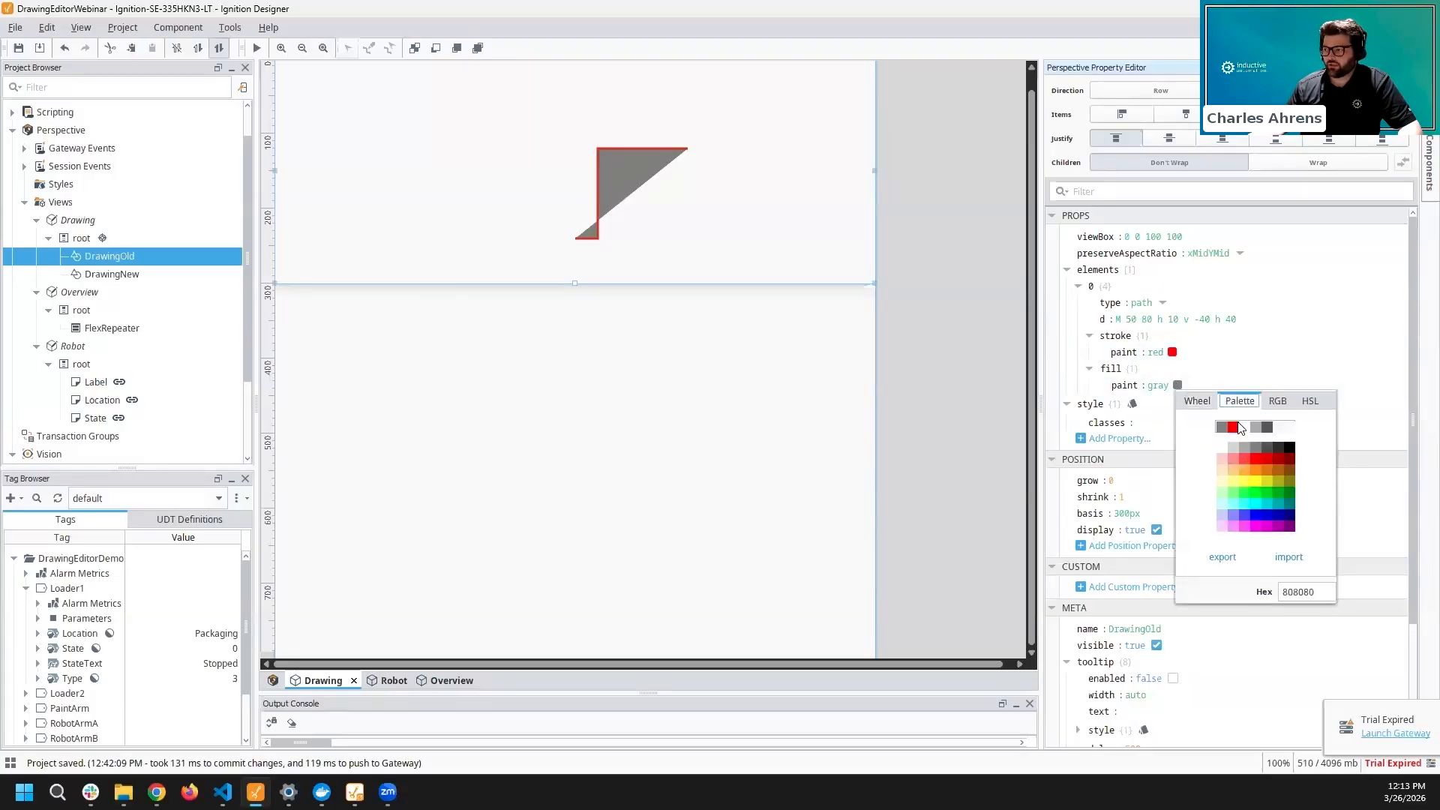
{"action": "left_click", "coordinate": [1197, 401]}
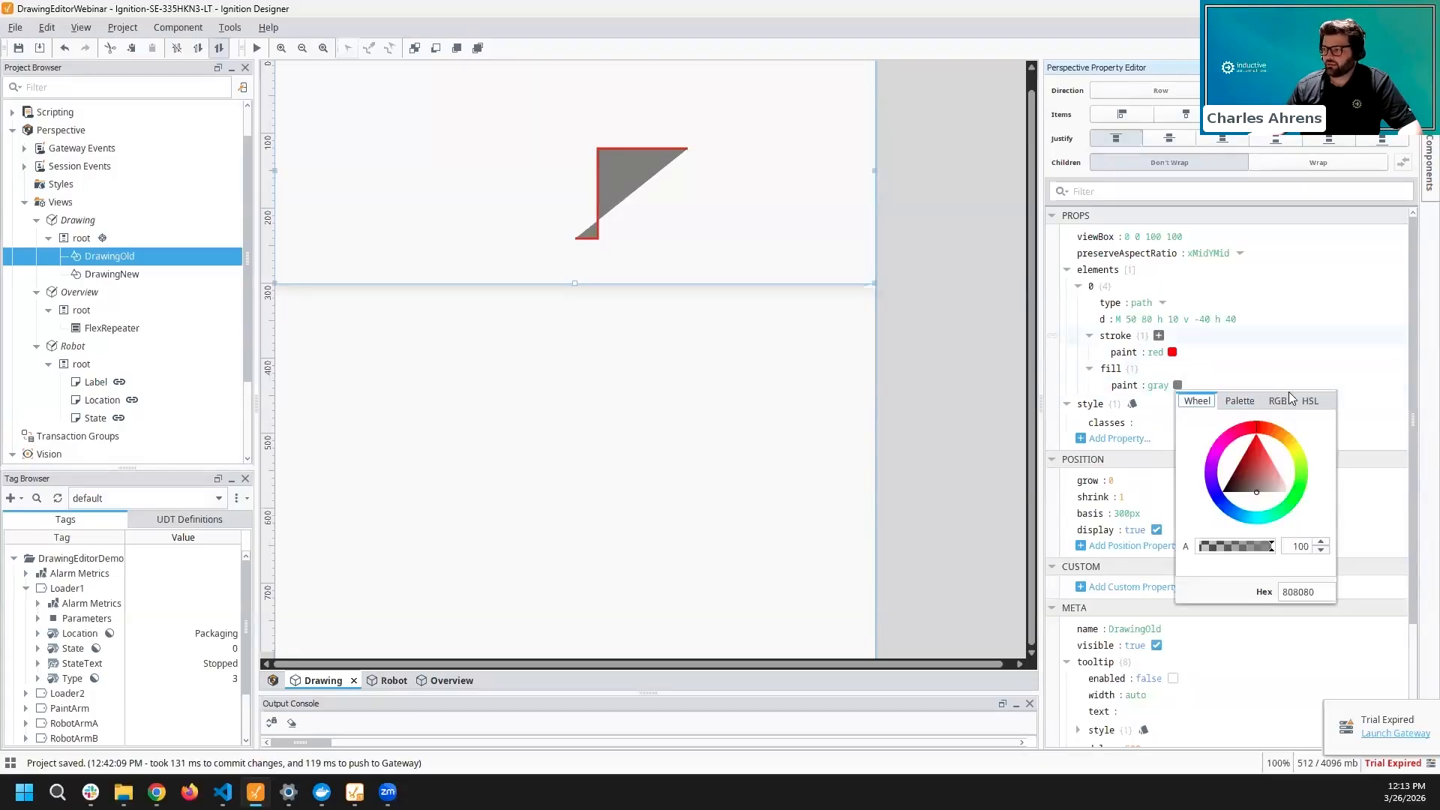
{"action": "left_click", "coordinate": [1263, 335]}
- Complete the L-shaped outline by appending "v -10 h -50 z" to the path's d value
{"action": "left_click", "coordinate": [1233, 320]}
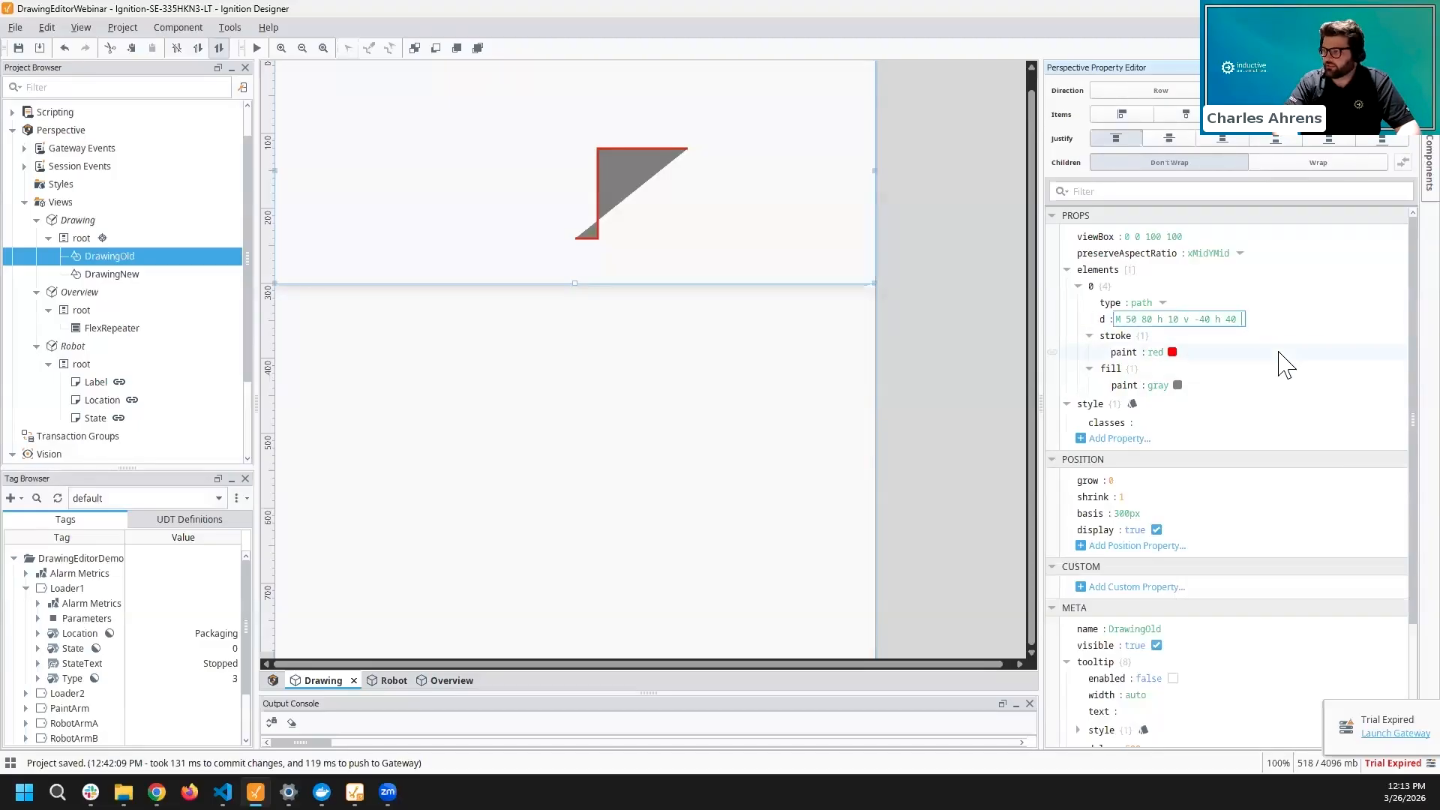
{"action": "type", "text": "v 10"}
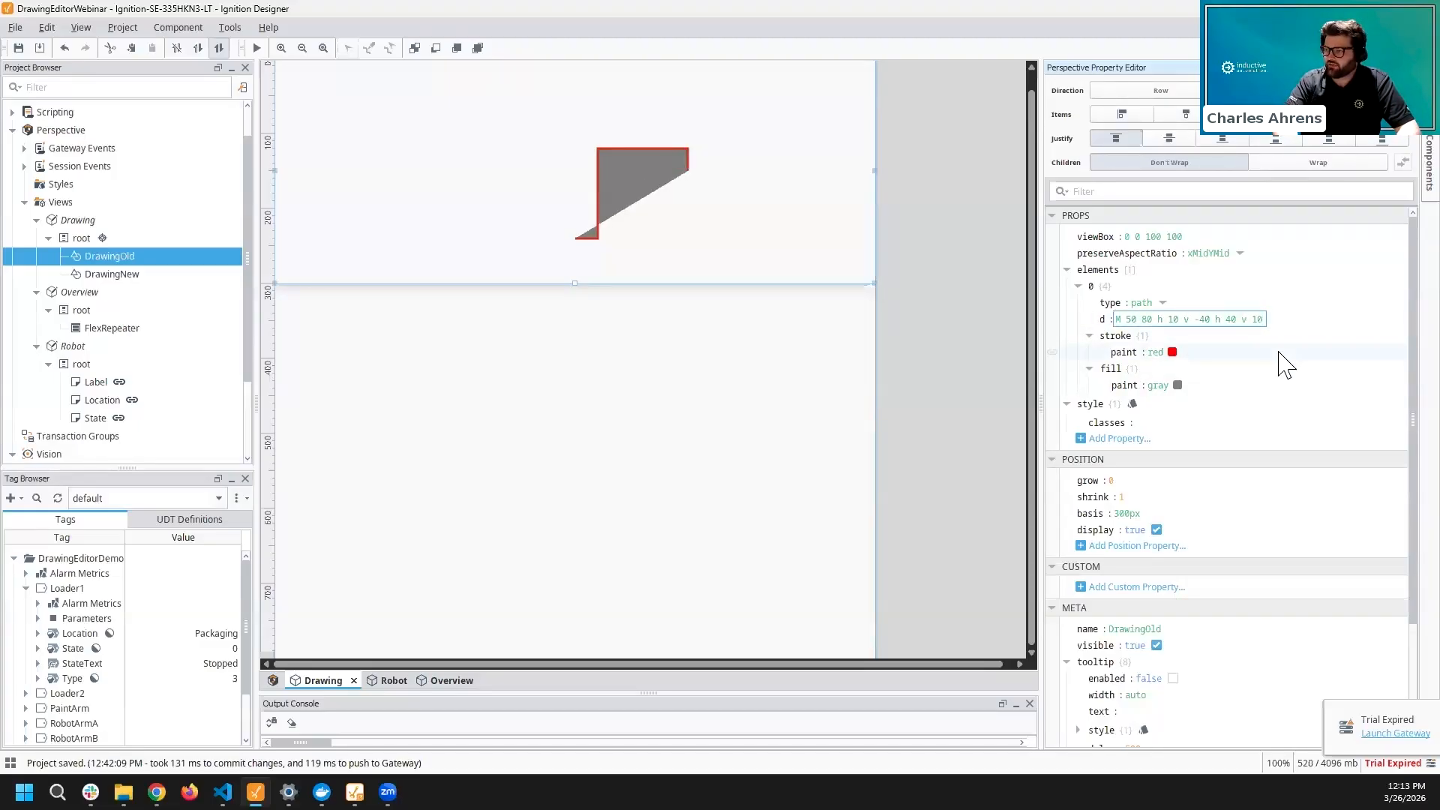
{"action": "type", "text": "-"}
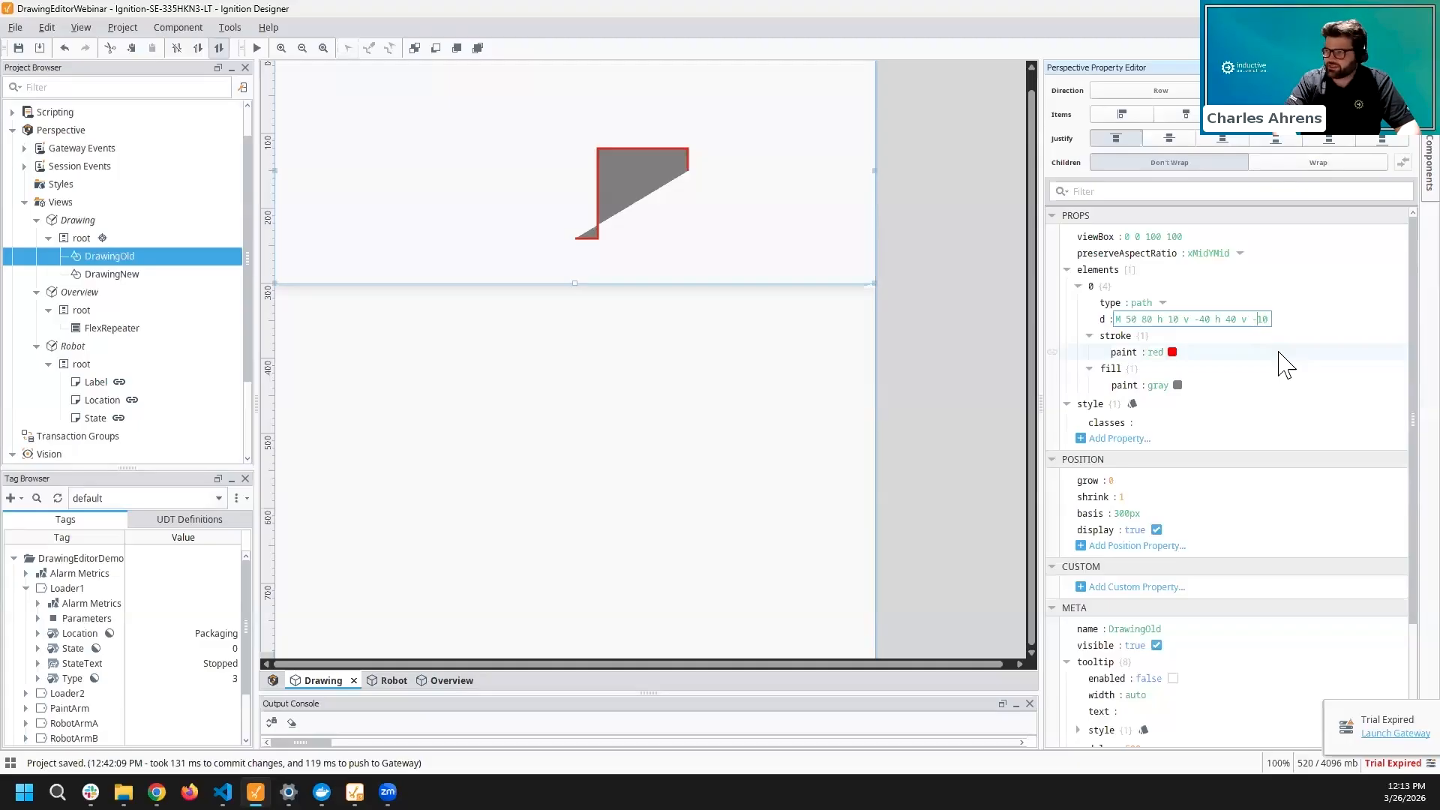
{"action": "type", "text": " h "}
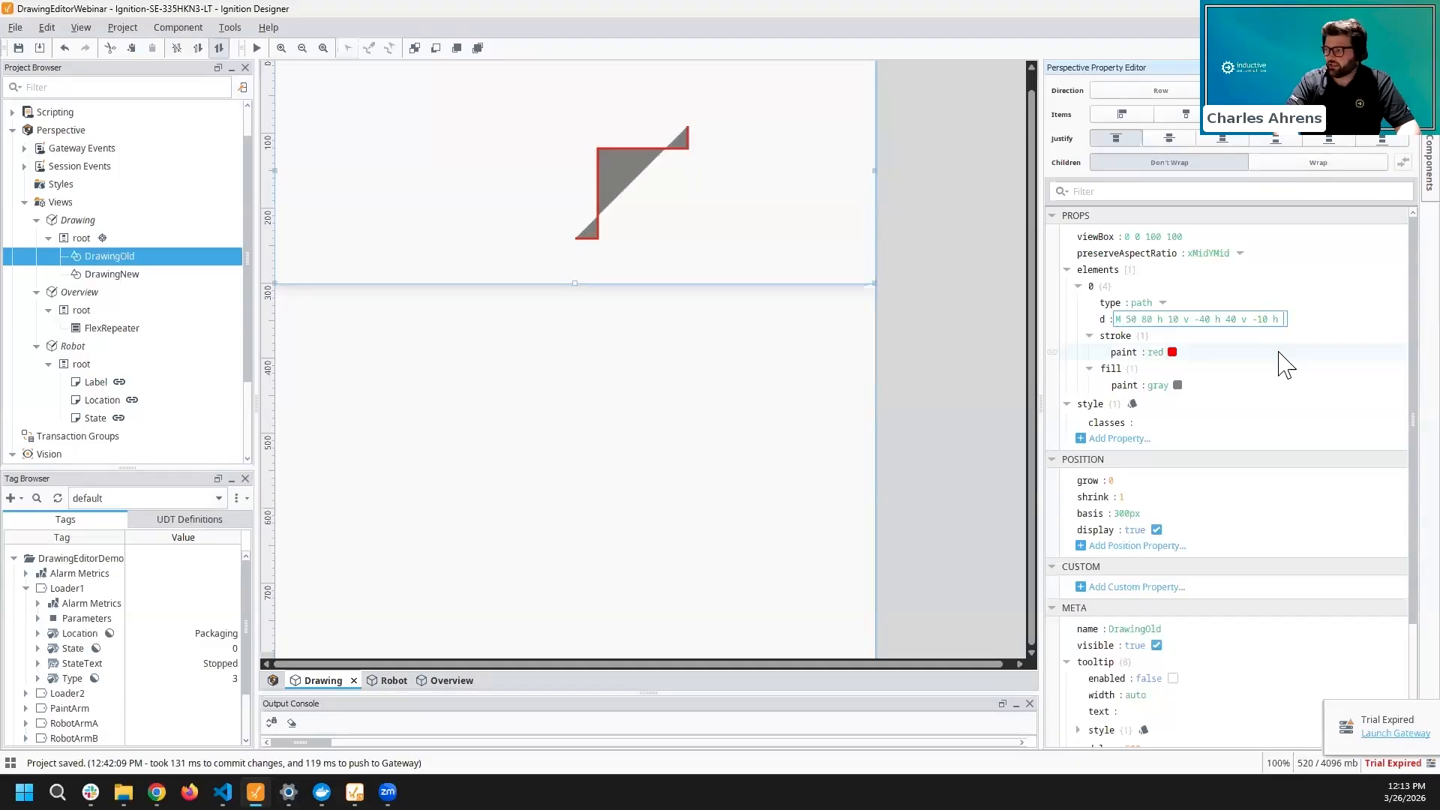
{"action": "type", "text": "-50"}
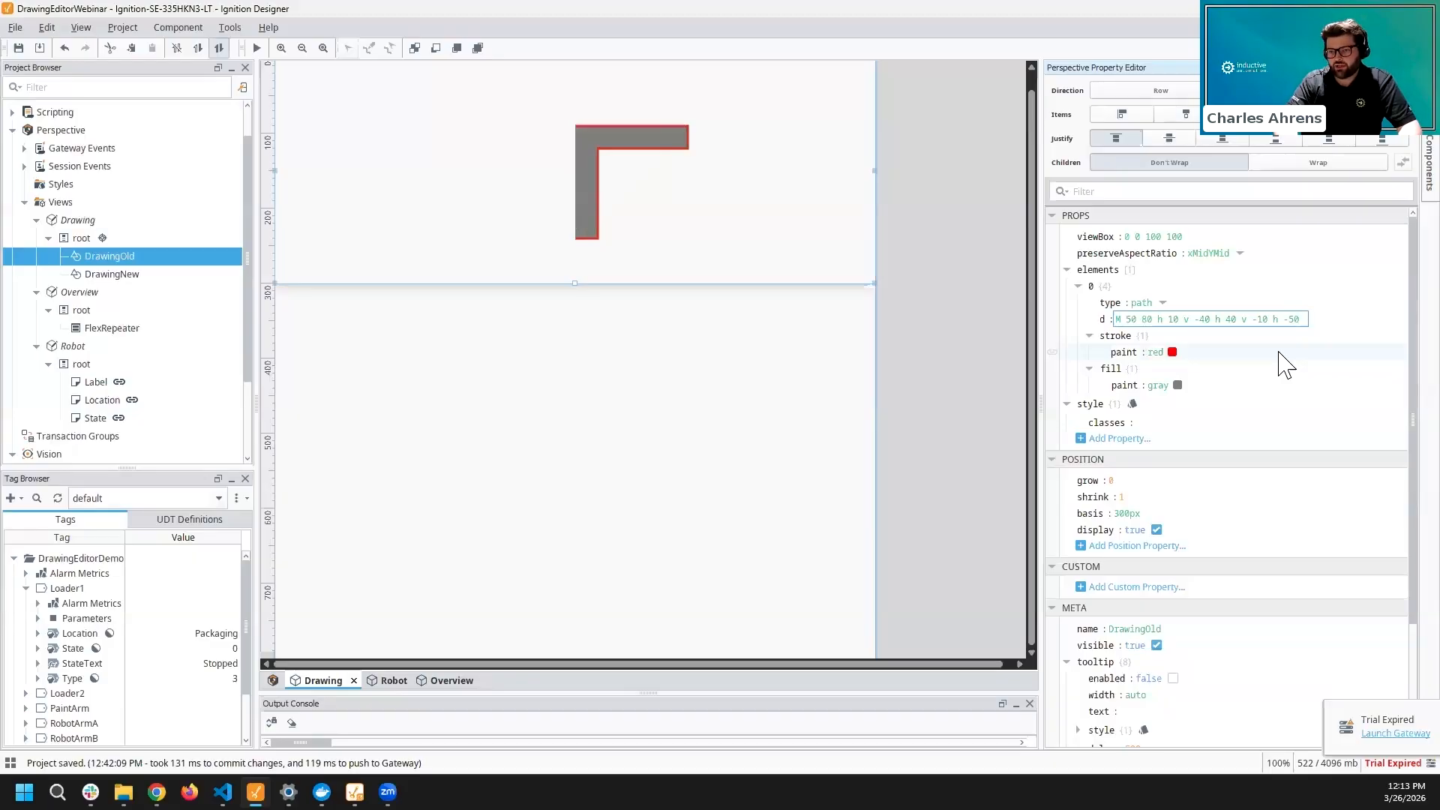
{"action": "type", "text": " z"}
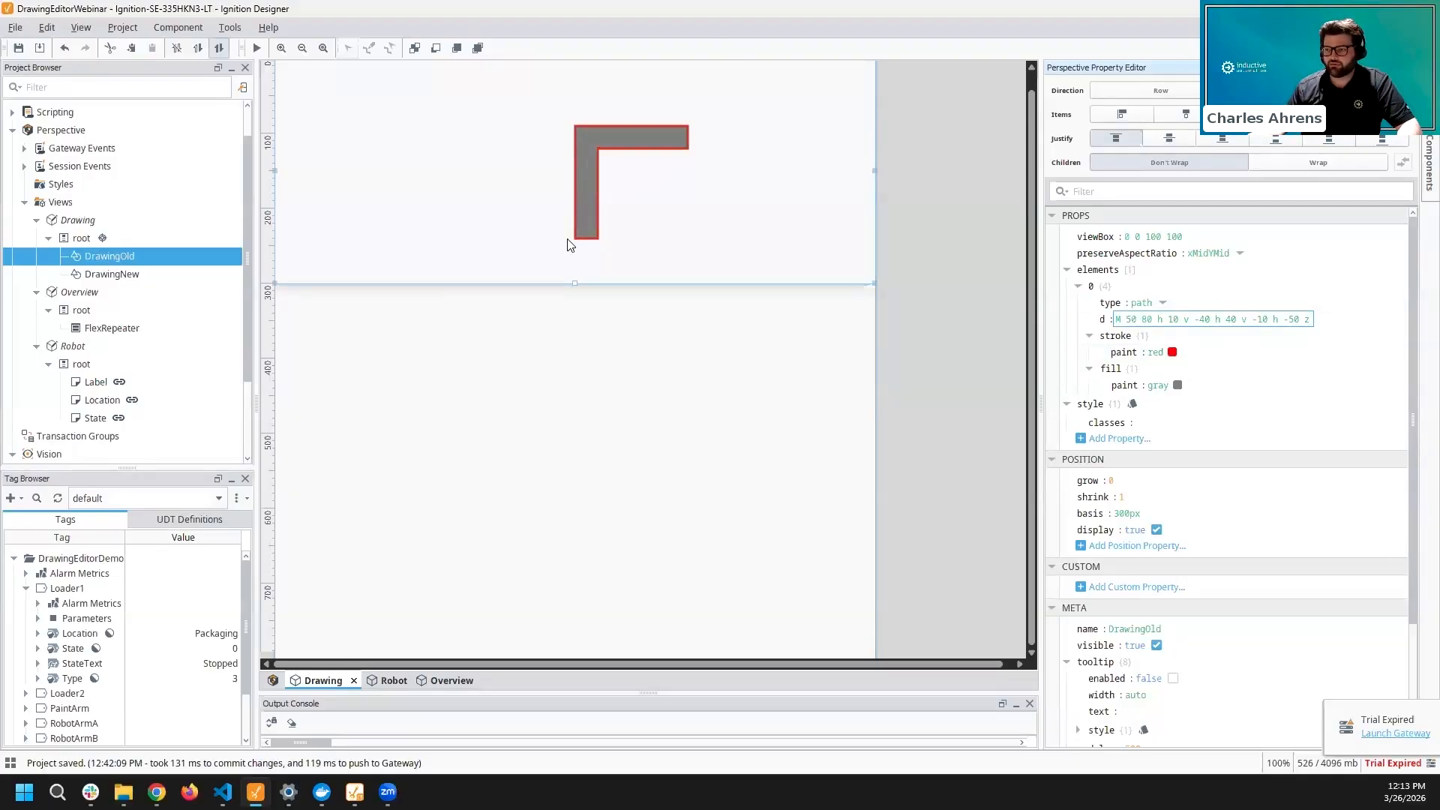
- Duplicate the L-shaped path element in the elements array
{"action": "left_click", "coordinate": [1155, 352]}
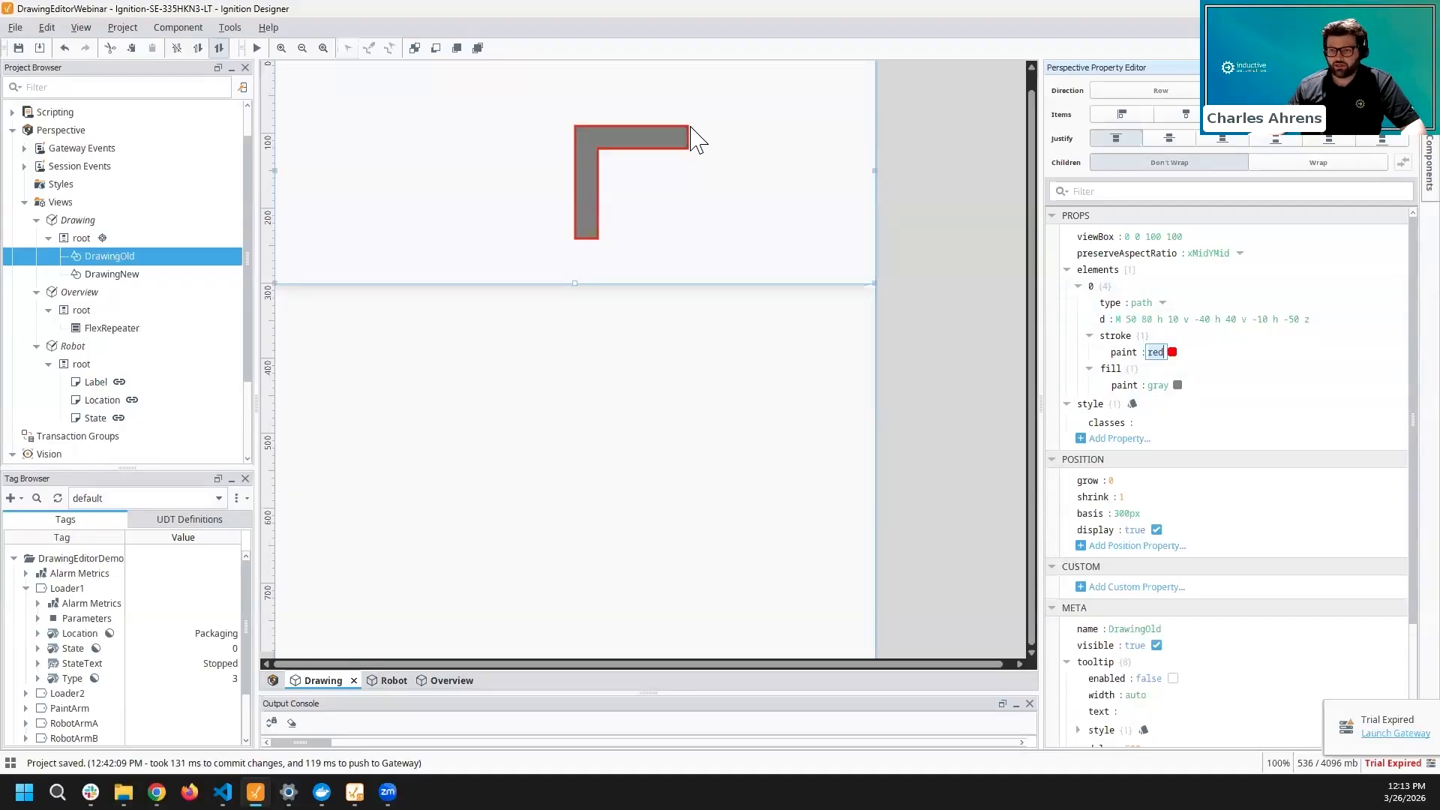
{"action": "right_click", "coordinate": [1091, 287]}
{"action": "left_click", "coordinate": [1121, 308]}
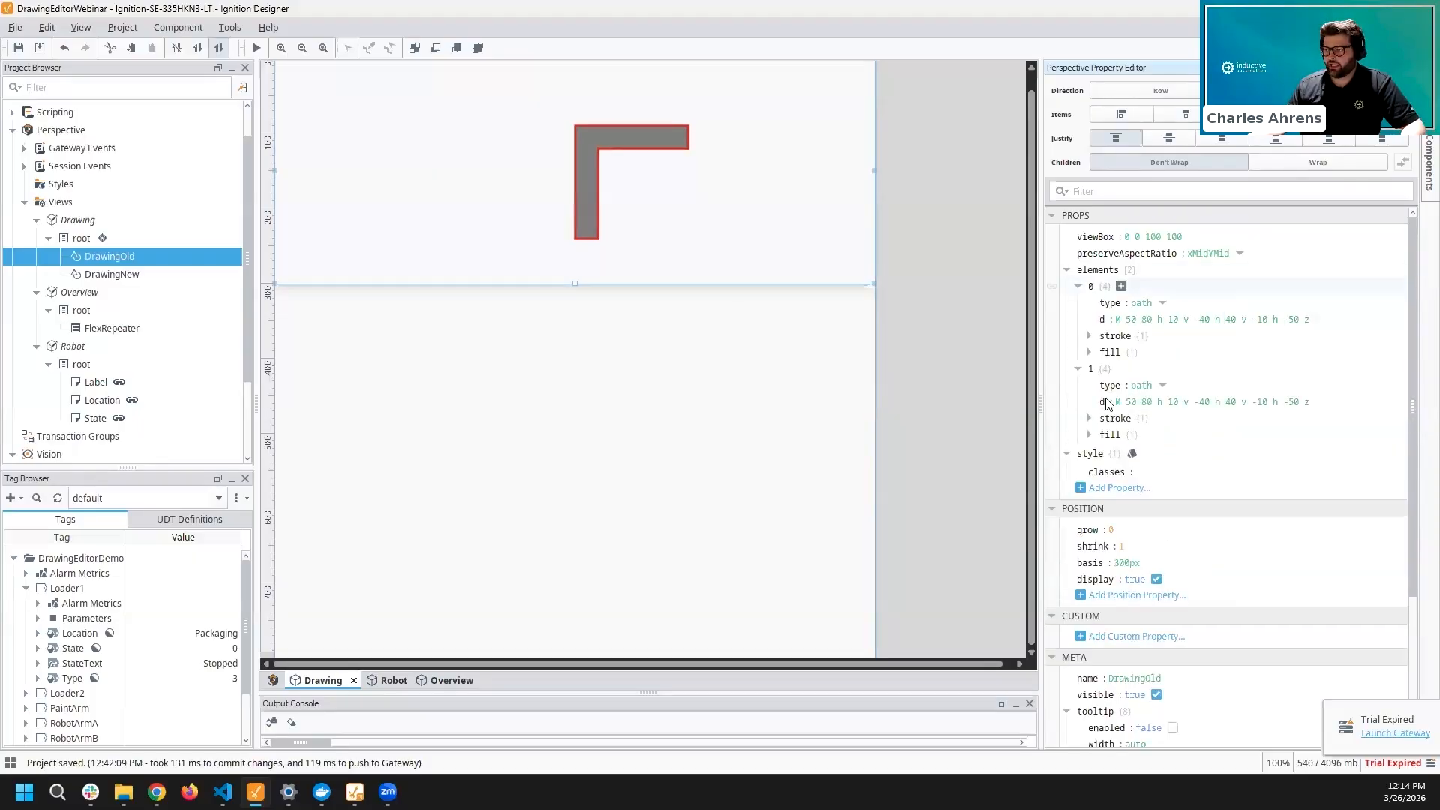
- Replace the duplicated path's entire d value with the starting point "M 100 30"
{"action": "left_click", "coordinate": [1151, 403]}
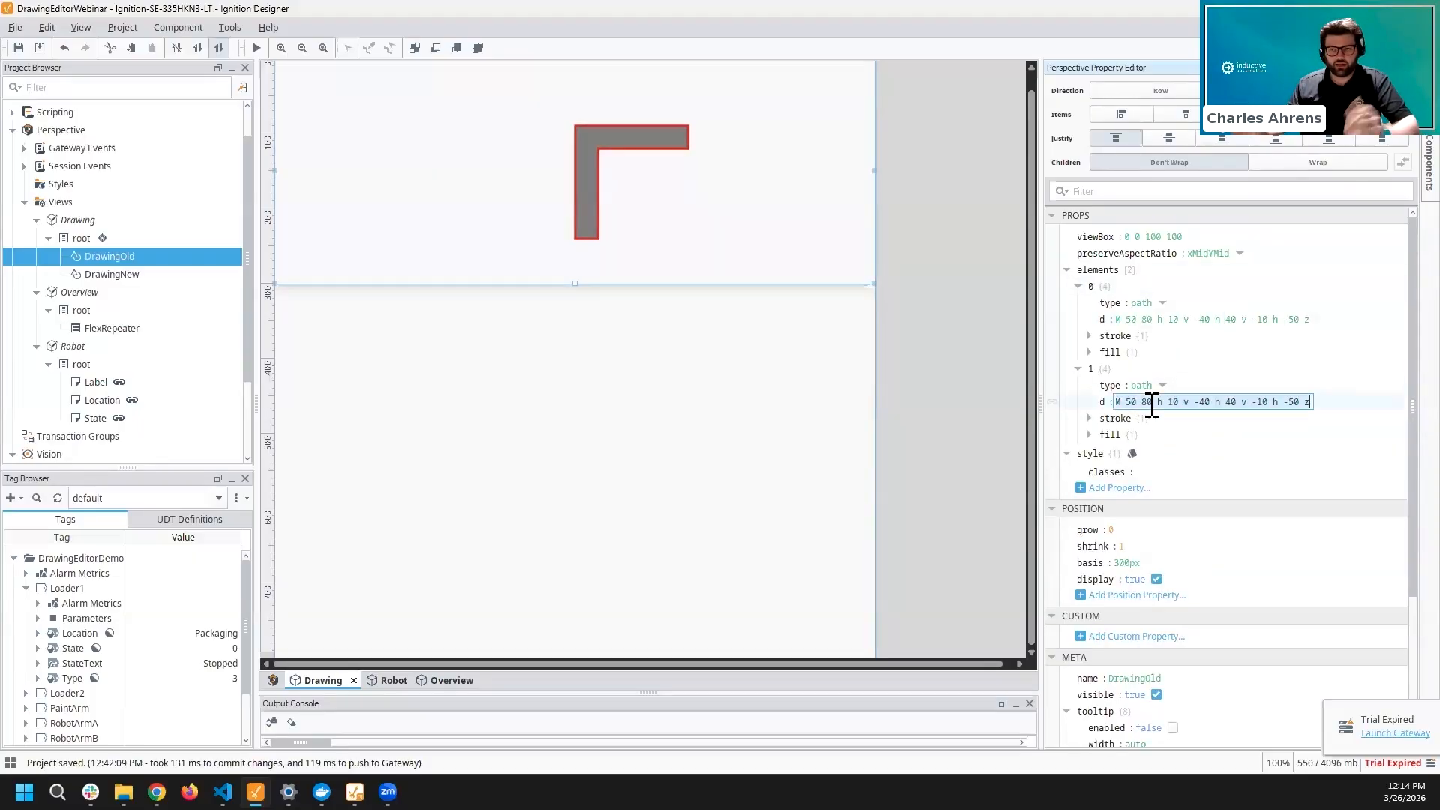
{"action": "left_click", "coordinate": [1310, 402]}
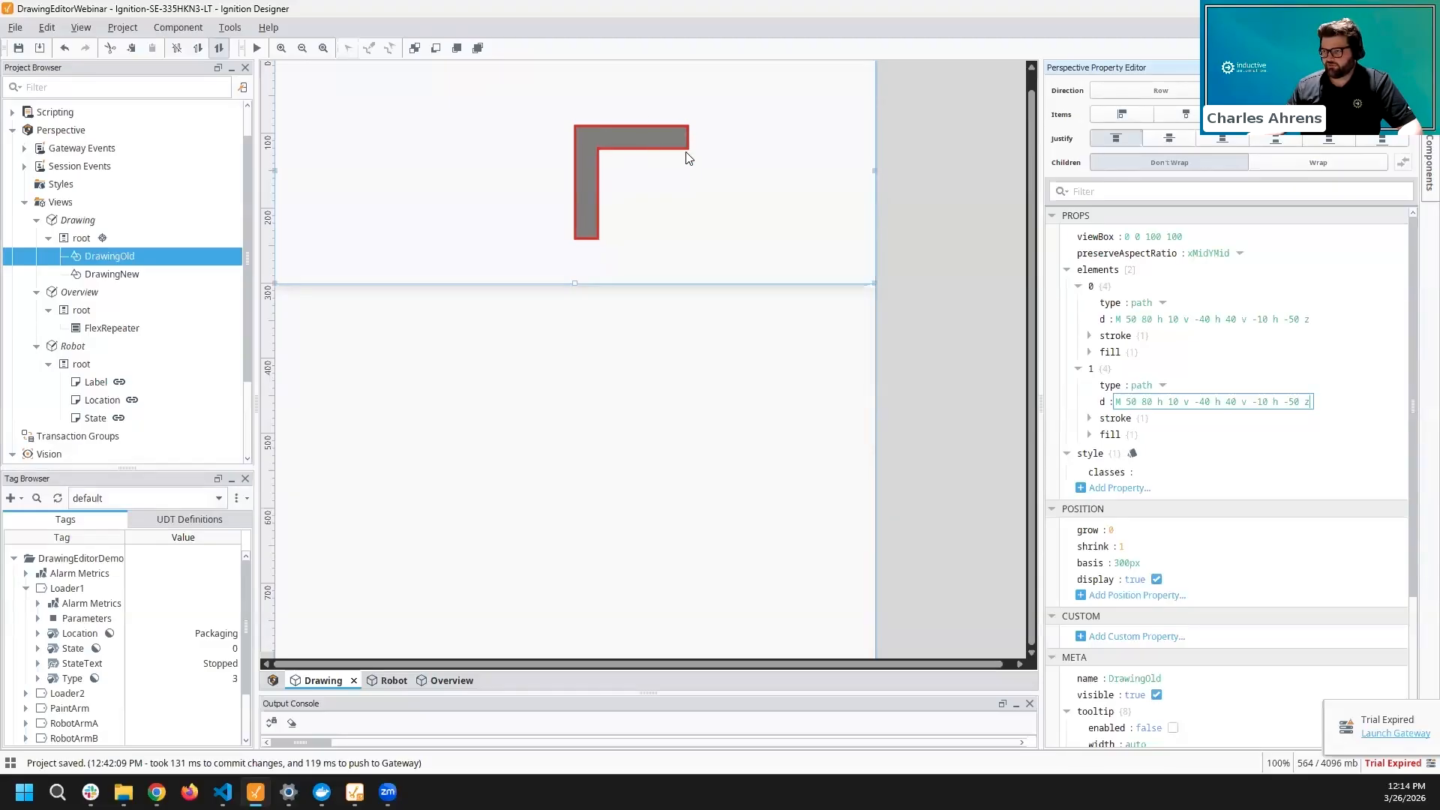
{"action": "key", "text": "Home"}
{"action": "key", "text": "Right"}
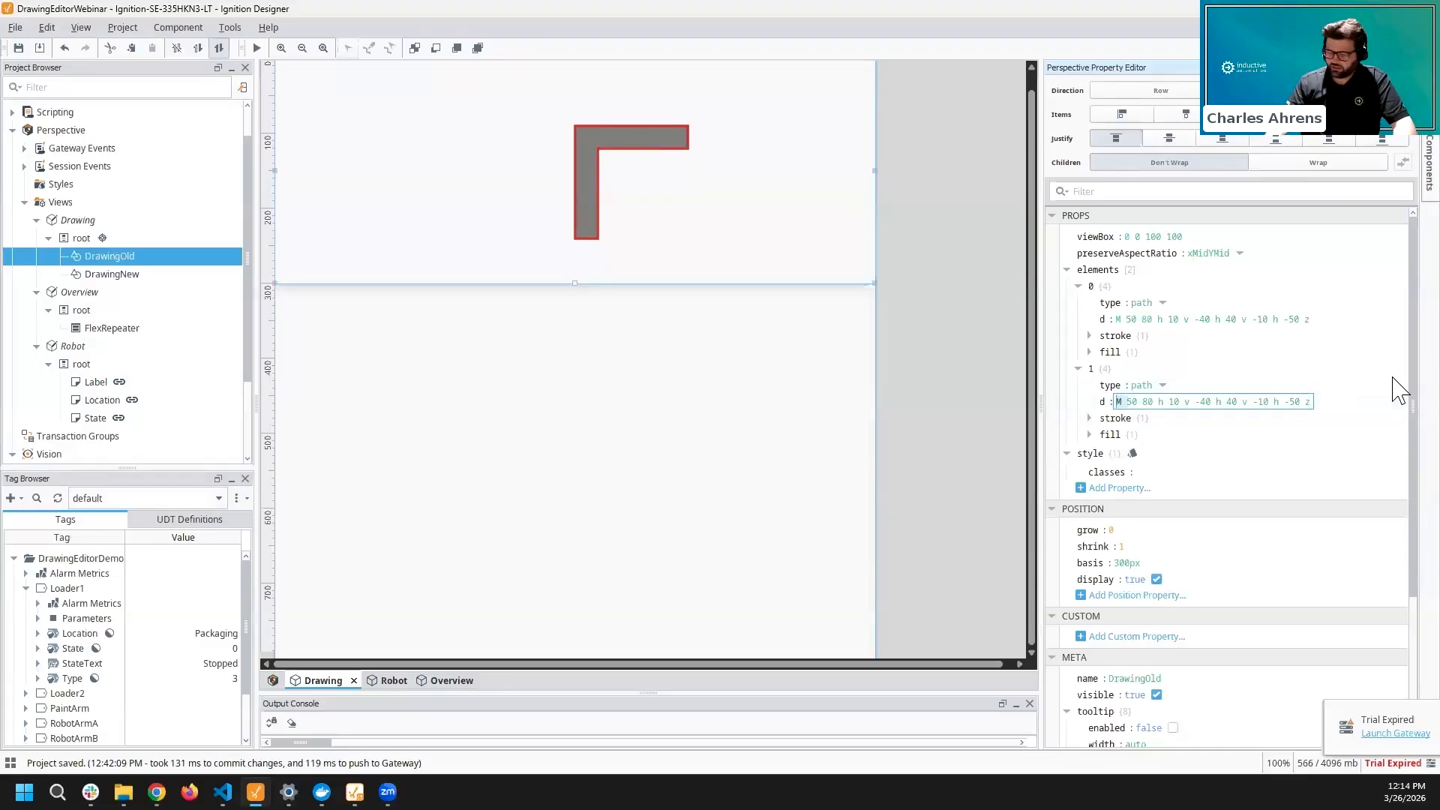
{"action": "key", "text": "Delete"}
{"action": "key", "text": "Delete"}
{"action": "key", "text": "Delete"}
{"action": "key", "text": "Delete"}
{"action": "key", "text": "Delete"}
{"action": "key", "text": "Delete"}
{"action": "key", "text": "Delete"}
{"action": "key", "text": "Delete"}
{"action": "key", "text": "Delete"}
{"action": "key", "text": "Delete"}
{"action": "key", "text": "Delete"}
{"action": "key", "text": "Delete"}
{"action": "key", "text": "Delete"}
{"action": "key", "text": "Delete"}
{"action": "key", "text": "Delete"}
{"action": "key", "text": "Delete"}
{"action": "key", "text": "Delete"}
{"action": "key", "text": "Delete"}
{"action": "key", "text": "Delete"}
{"action": "key", "text": "Delete"}
{"action": "key", "text": "Delete"}
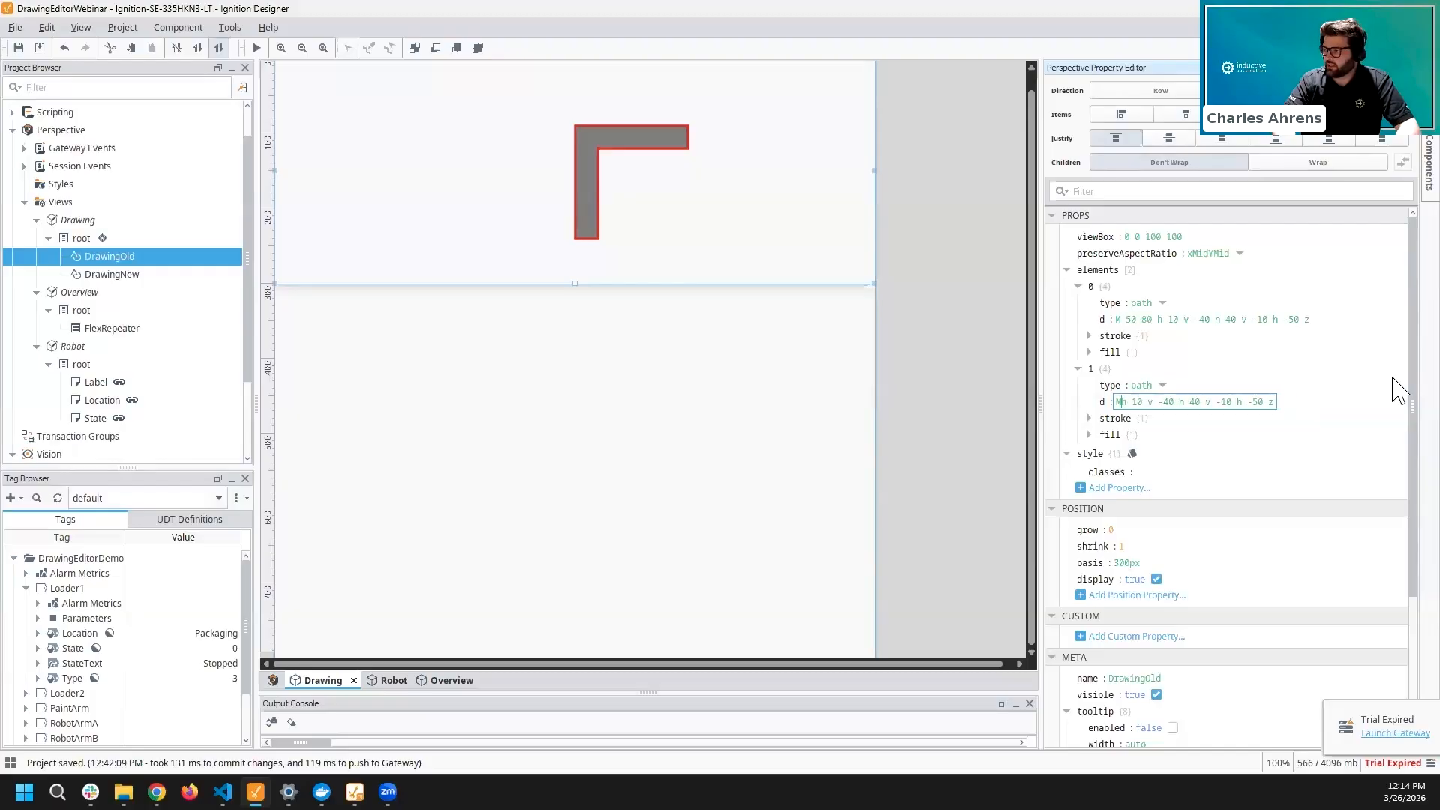
{"action": "type", "text": "100"}
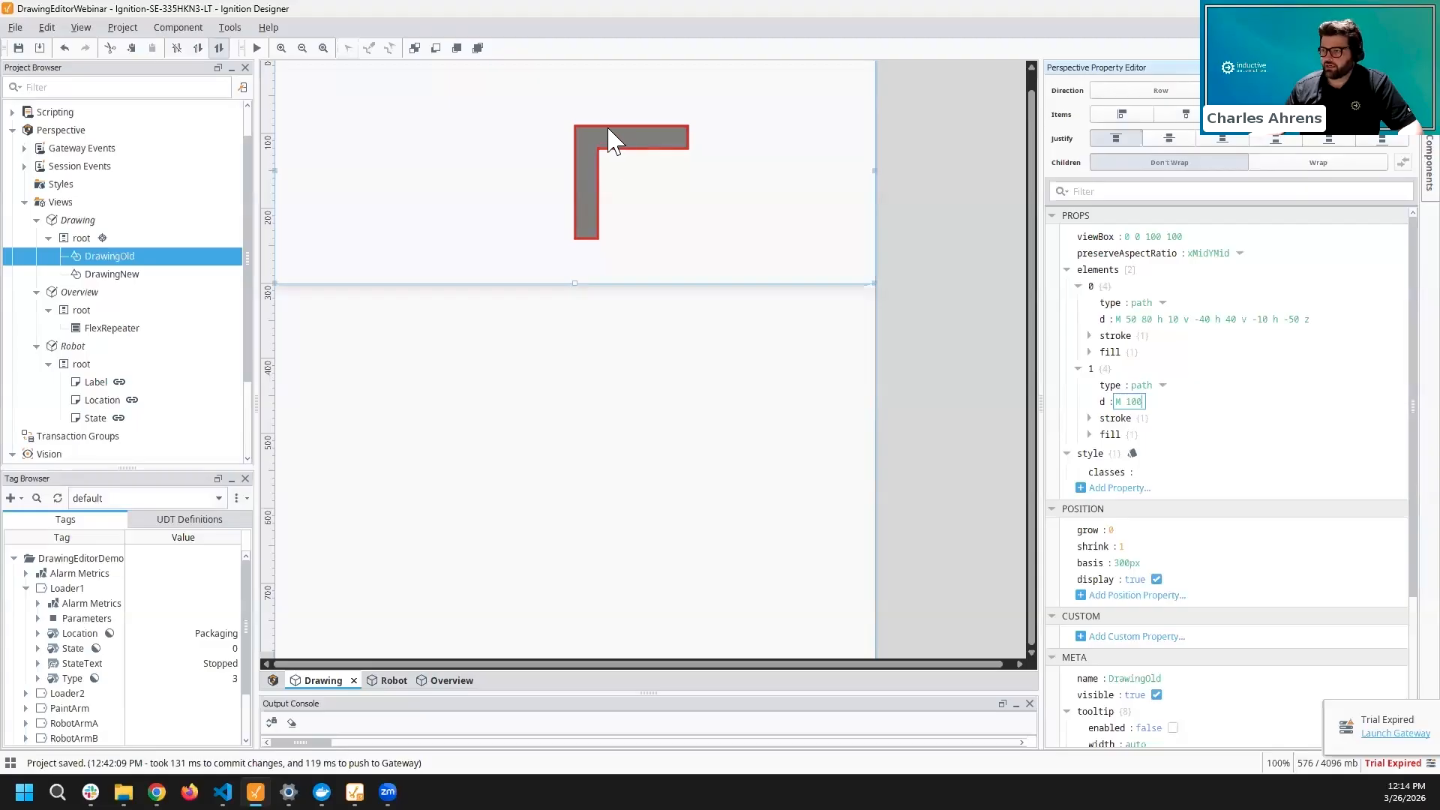
{"action": "type", "text": "340"}
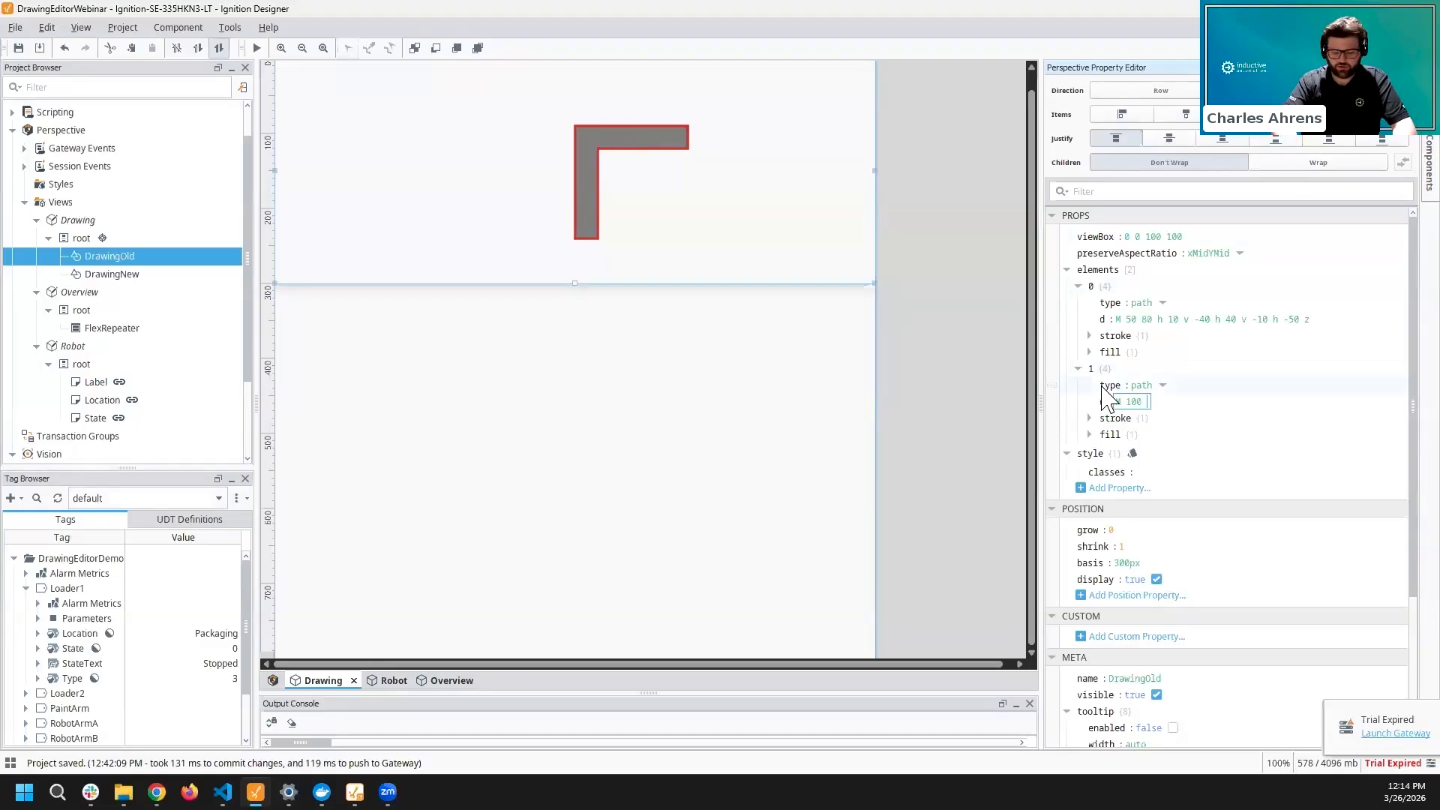
{"action": "key", "text": "BackSpace"}
{"action": "key", "text": "BackSpace"}
{"action": "type", "text": "0 h 10"}
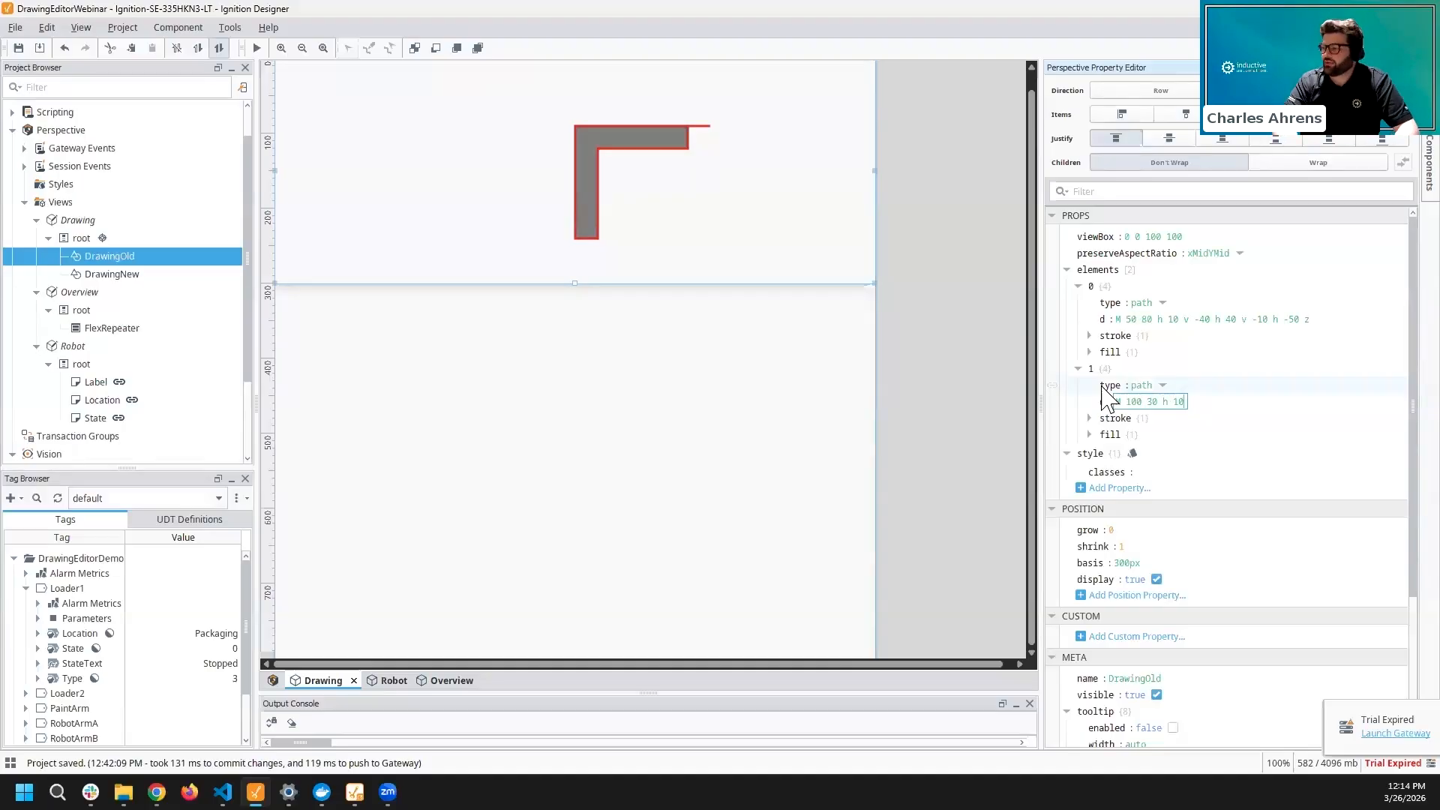
{"action": "key", "text": "BackSpace"}
{"action": "key", "text": "BackSpace"}
{"action": "key", "text": "BackSpace"}
{"action": "key", "text": "BackSpace"}
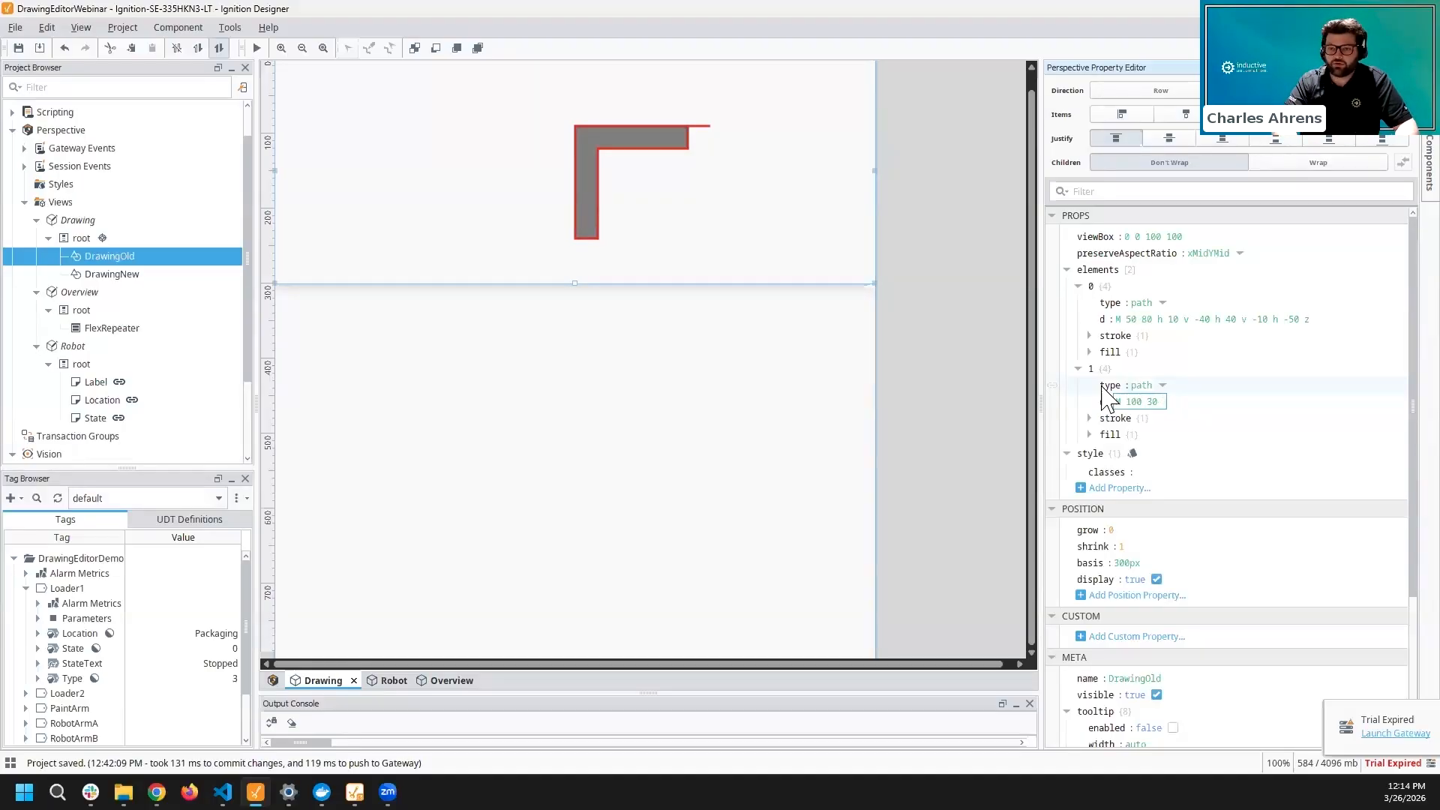
- Start the gripper outline by appending "l 5 -5 h 10 v 5" to the second path's d value
{"action": "type", "text": "l"}
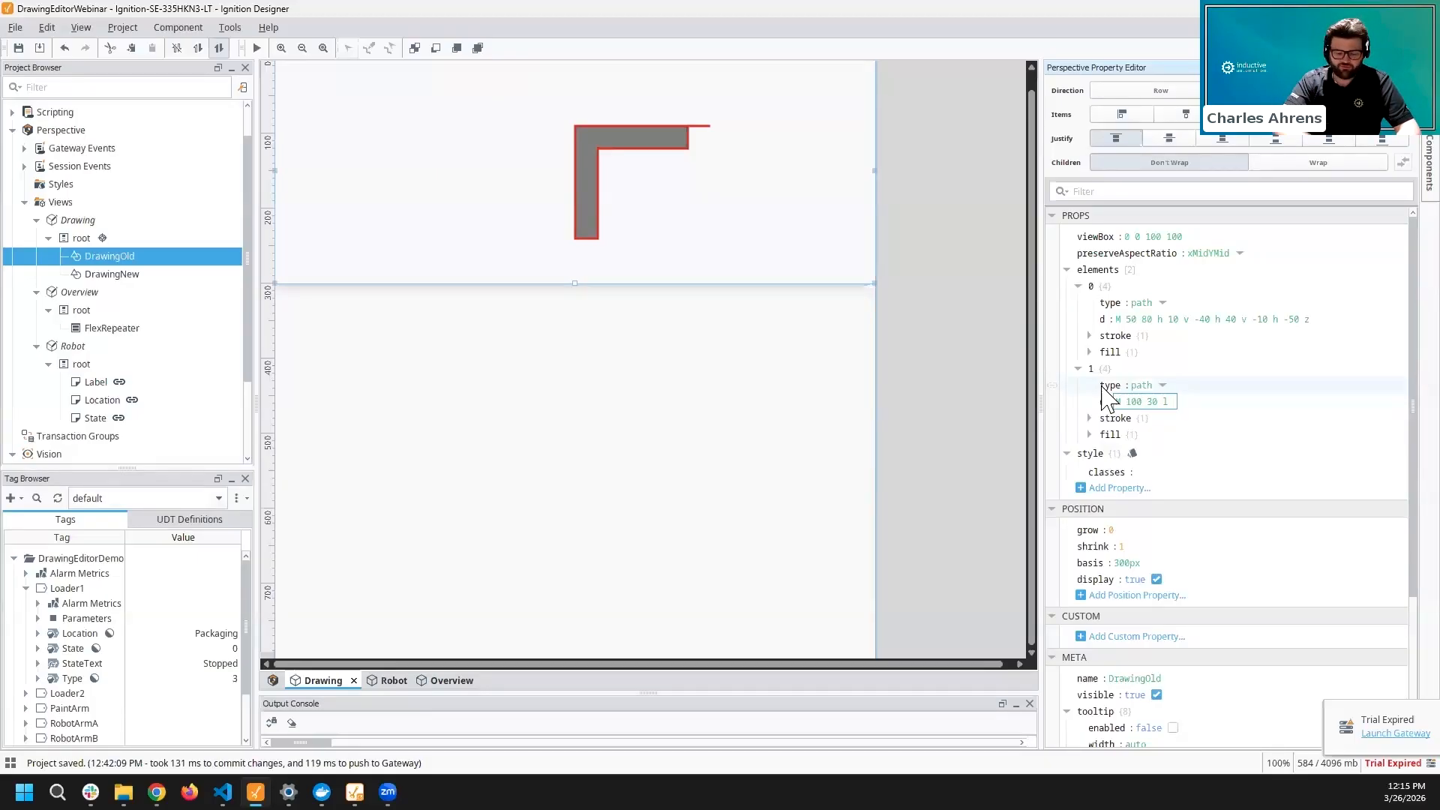
{"action": "type", "text": "5 -5"}
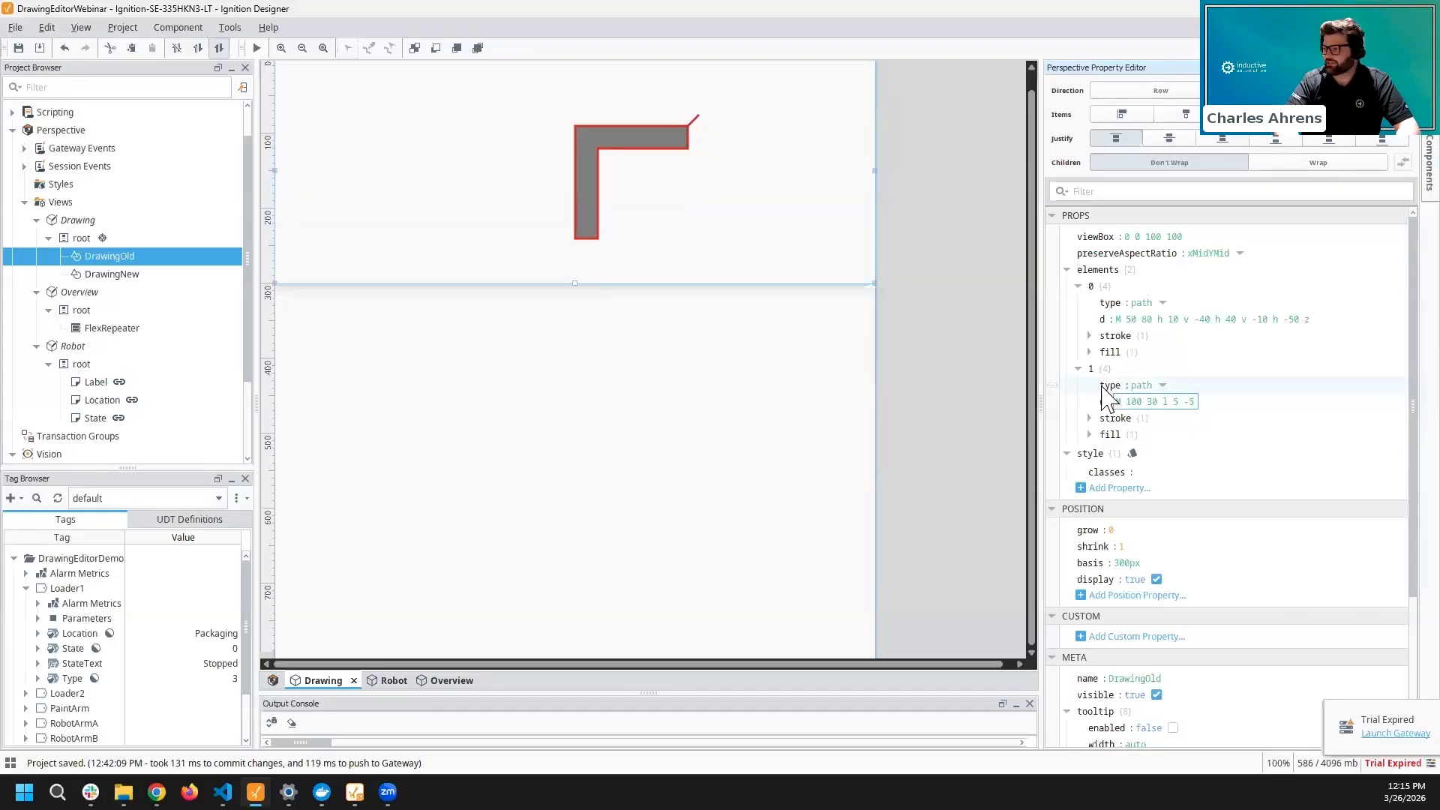
{"action": "type", "text": " h 1"}
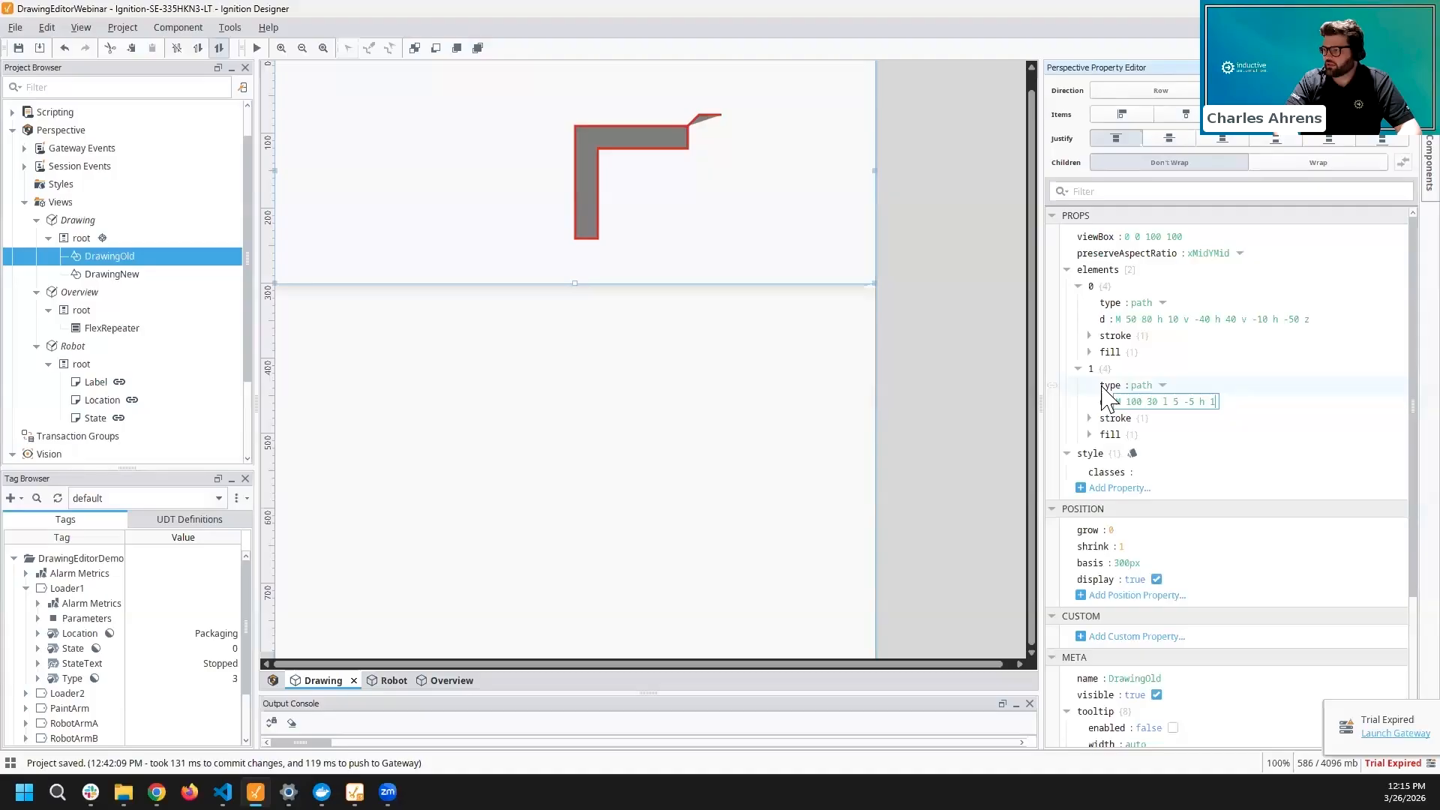
{"action": "type", "text": "0 v 5"}
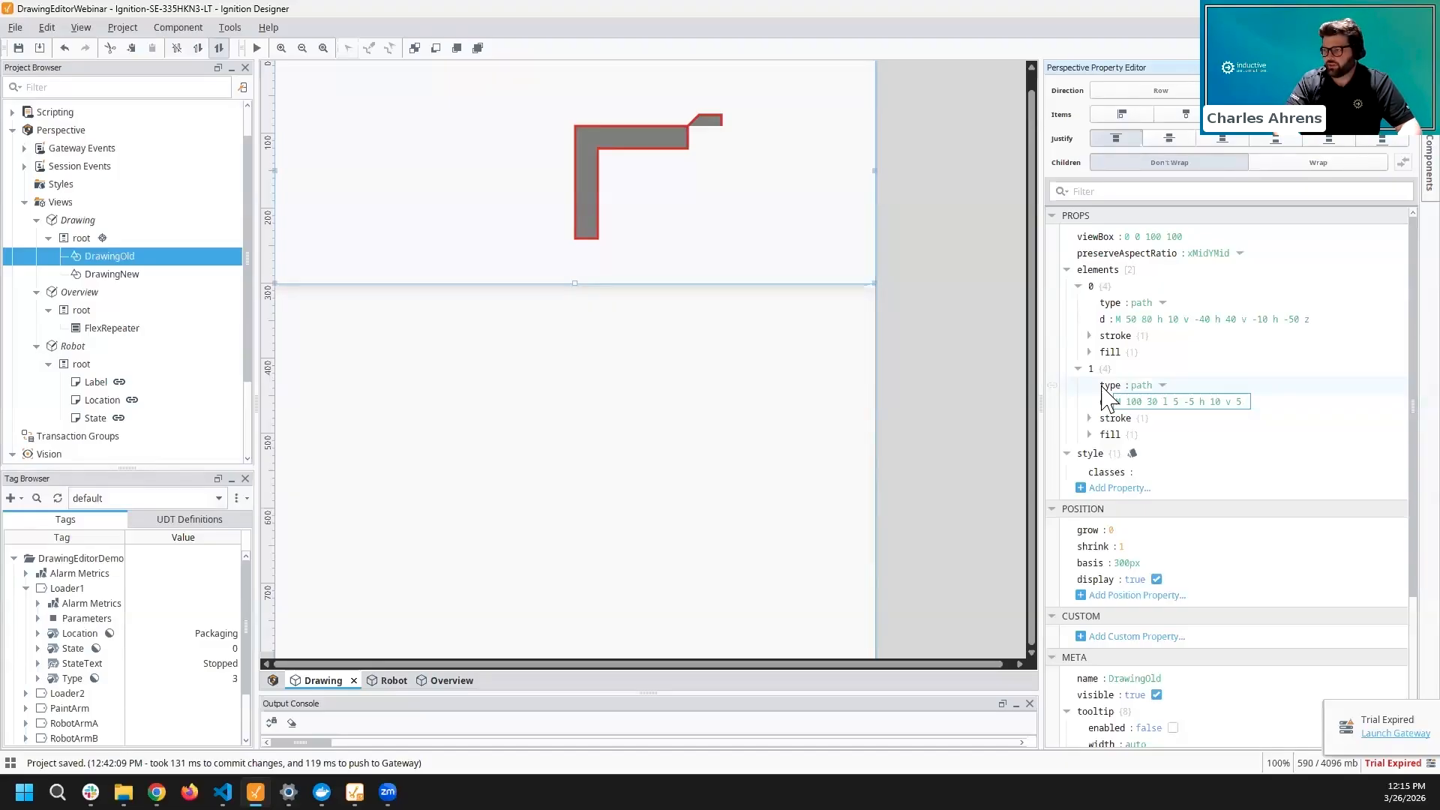
- Continue the gripper outline by adding "h -10 v 10 h 10 v 5" to the second path's d value
{"action": "type", "text": "h 10 v 10"}
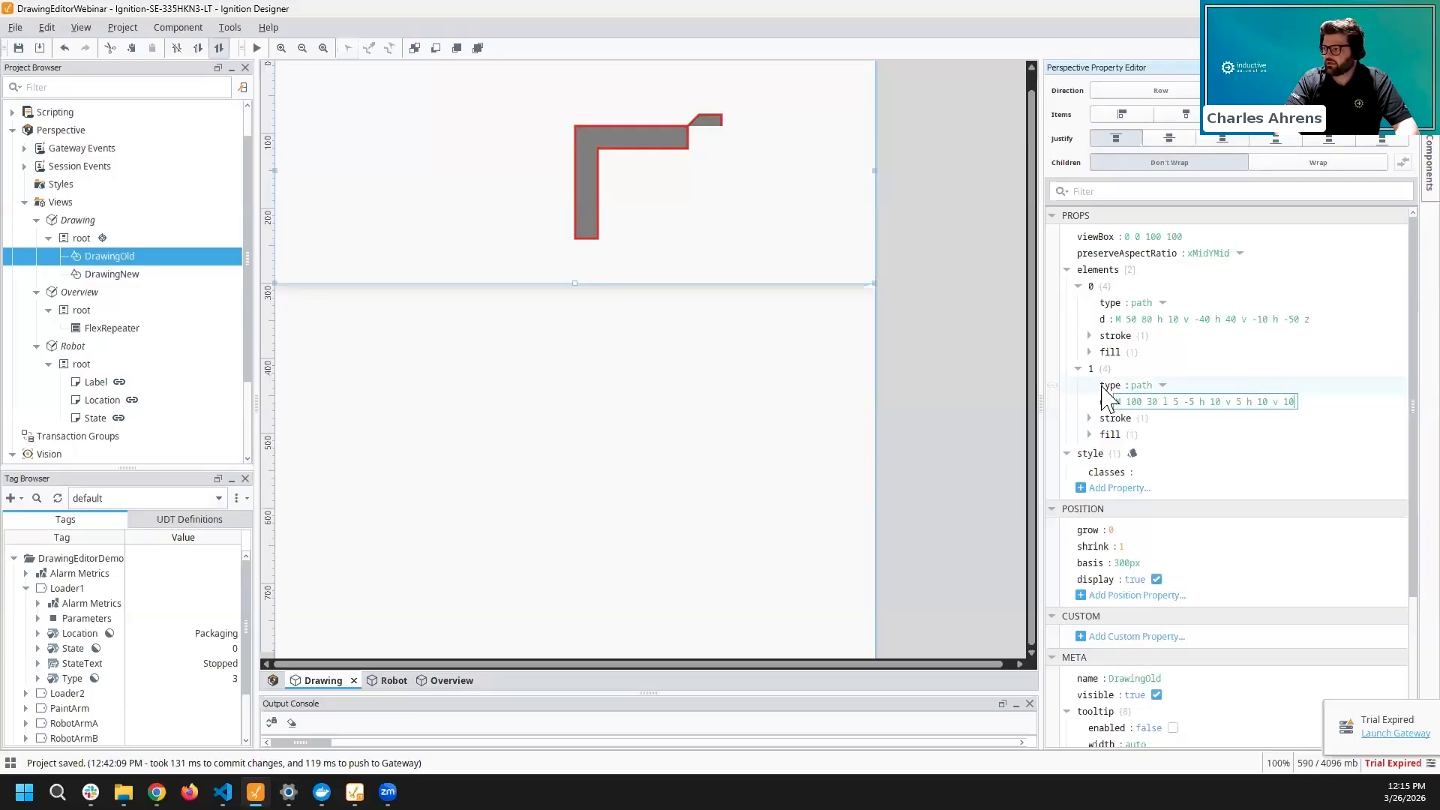
{"action": "type", "text": " h 10 v"}
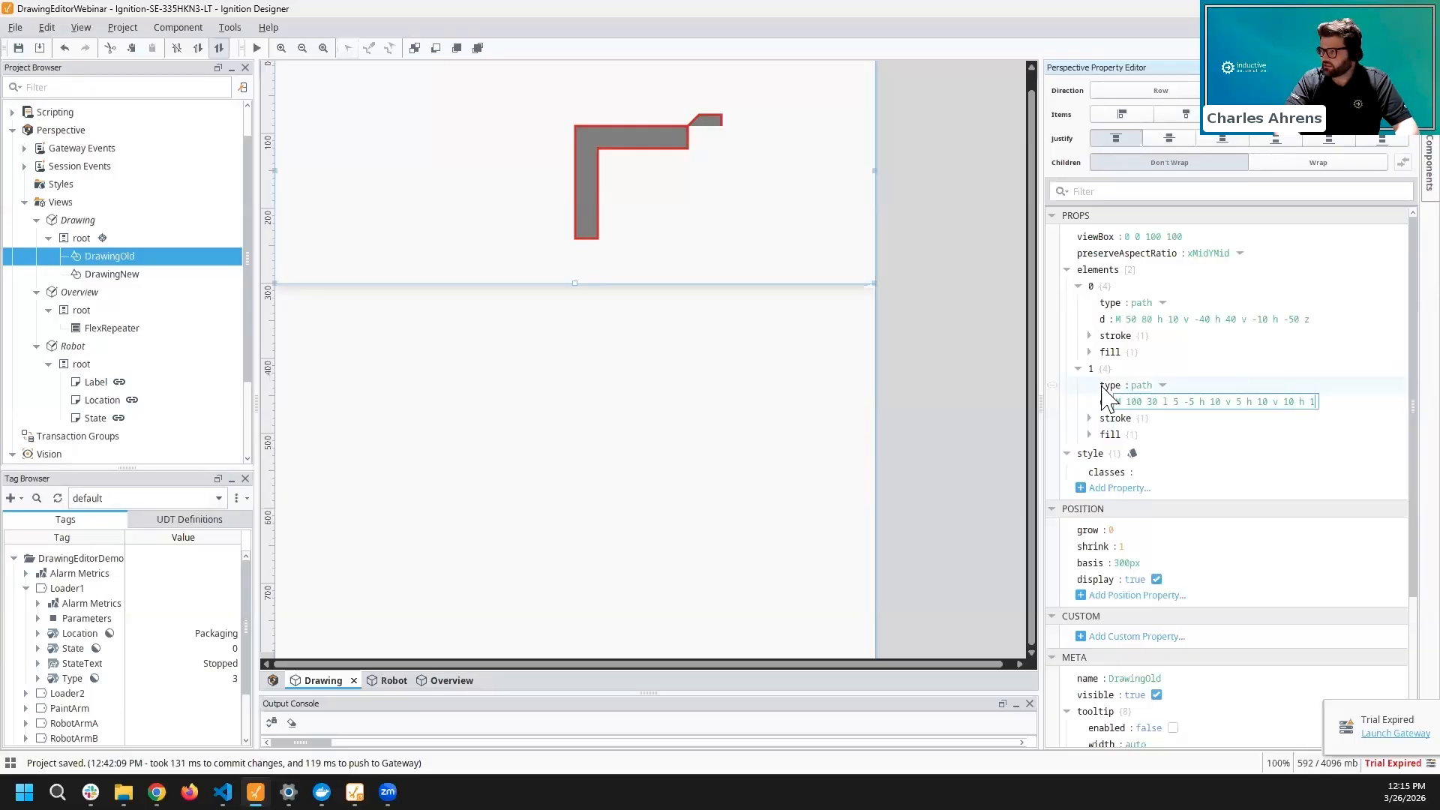
{"action": "type", "text": " 5"}
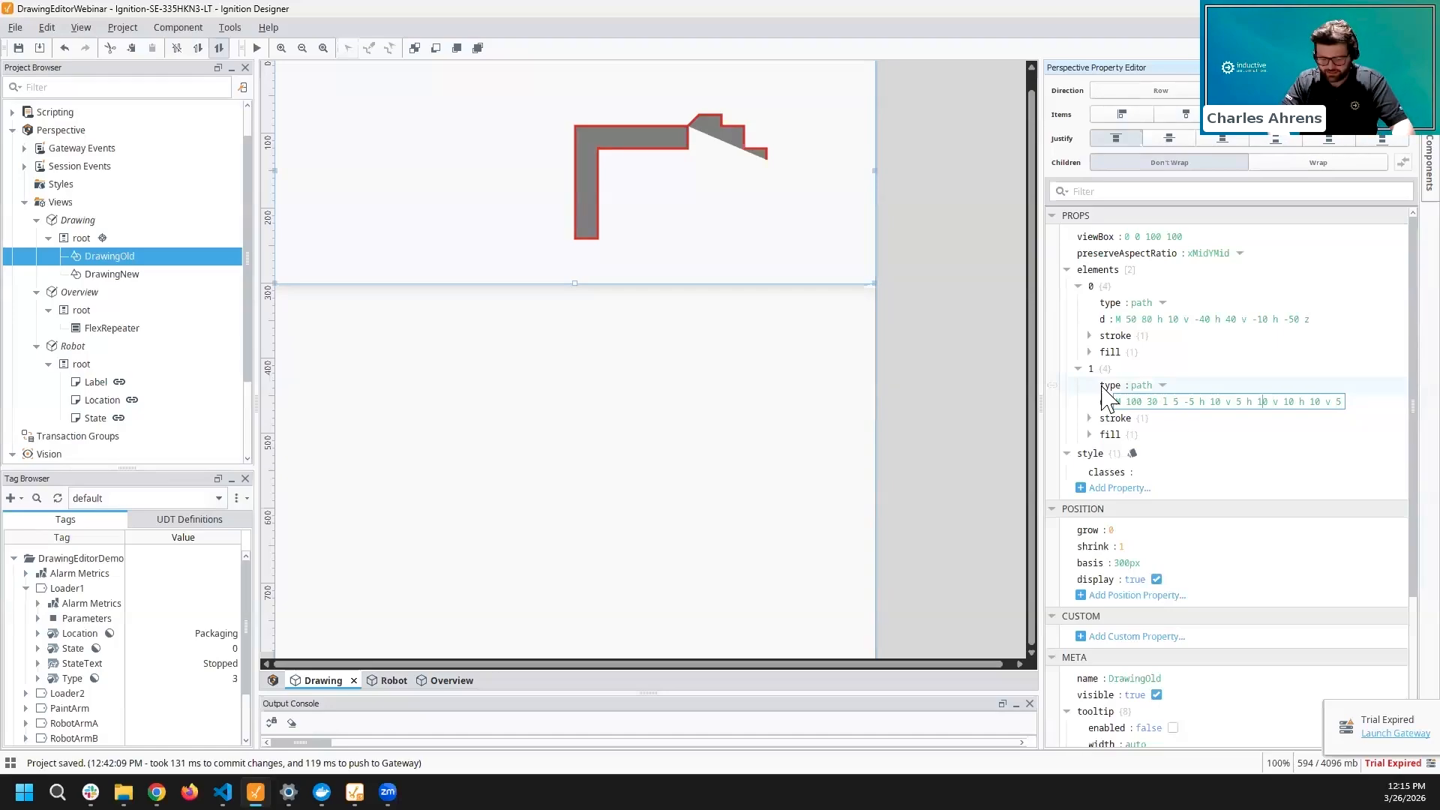
{"action": "type", "text": "-"}
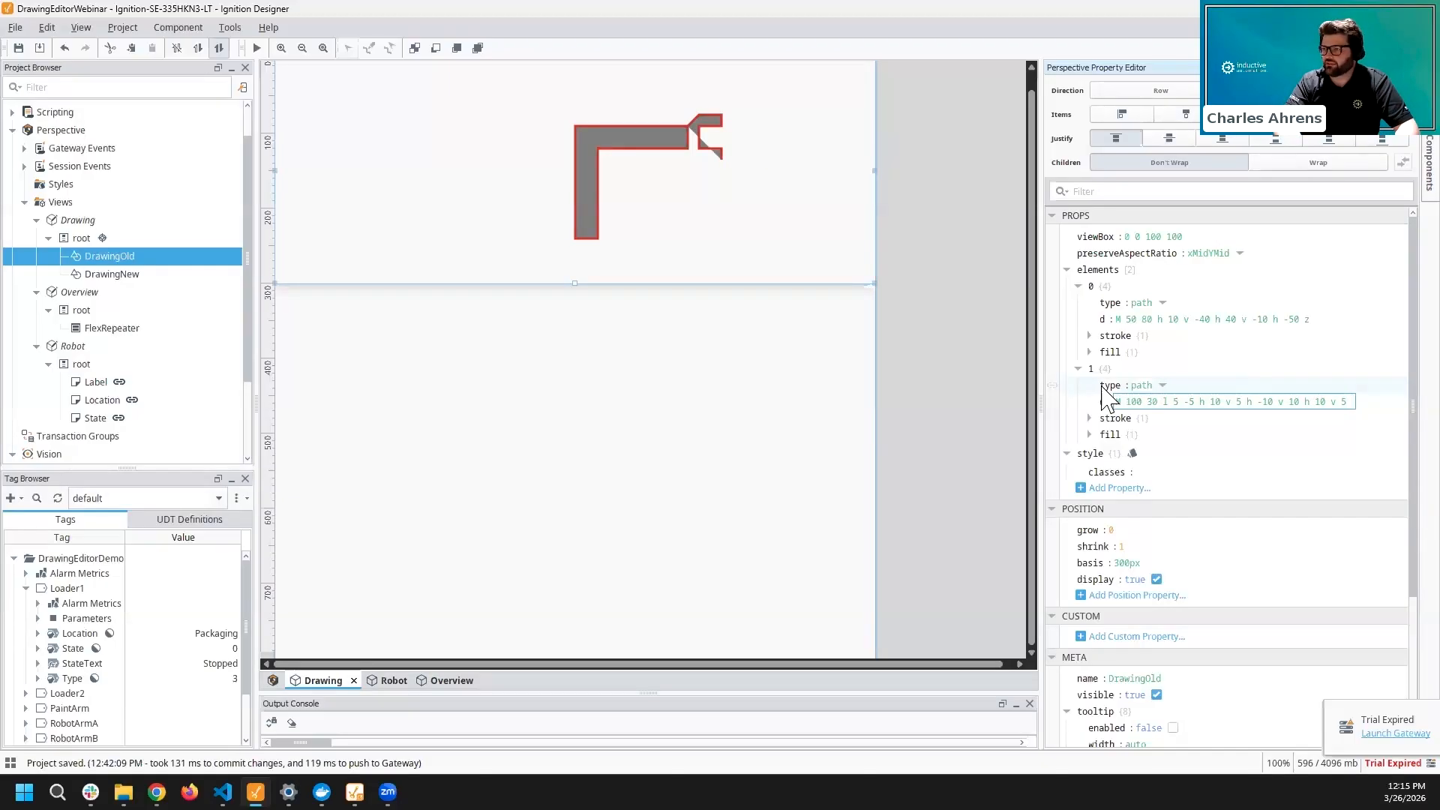
- Close the gripper outline by appending "h -10 l -5 -5 z" to the second path's d value
{"action": "type", "text": "h -10"}
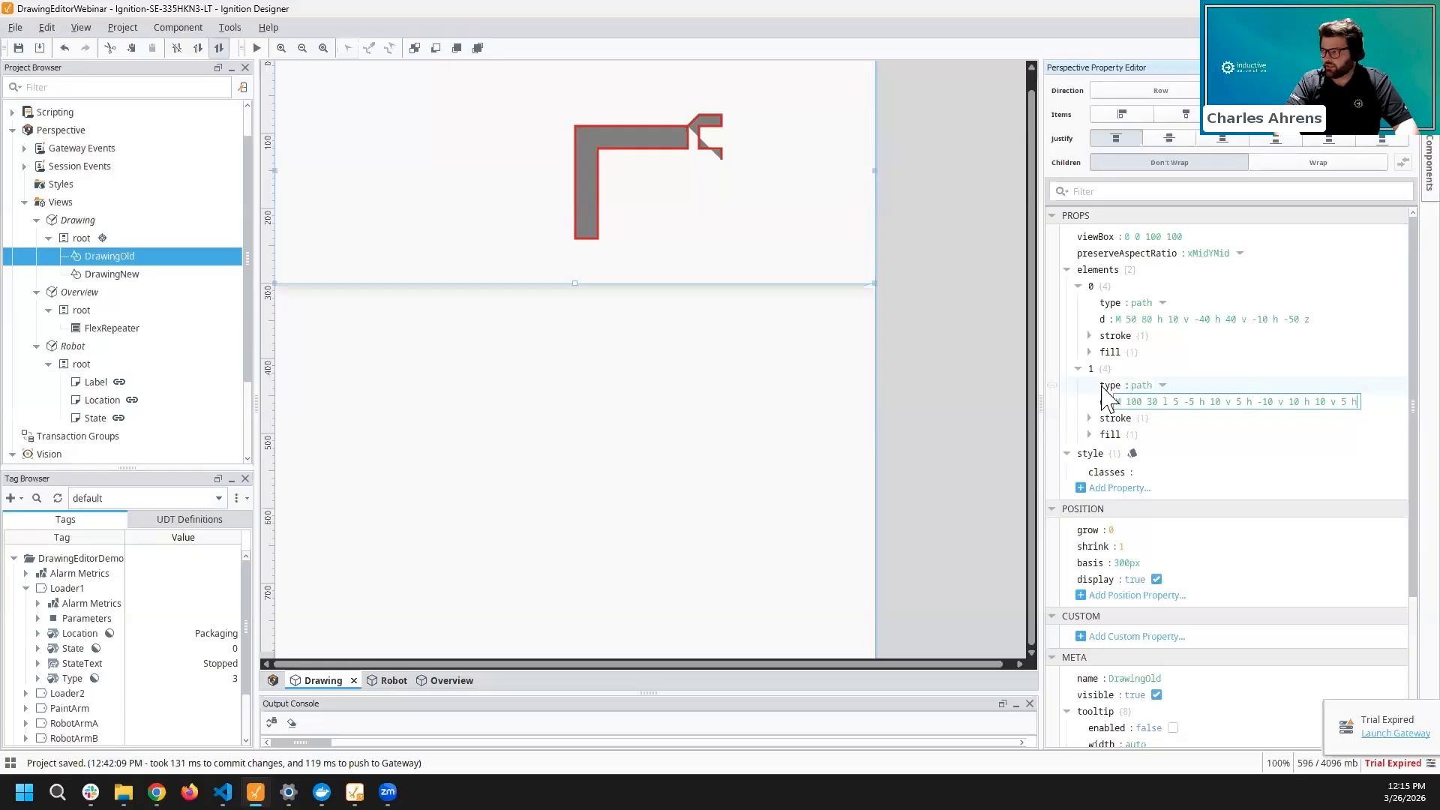
{"action": "type", "text": " l -"}
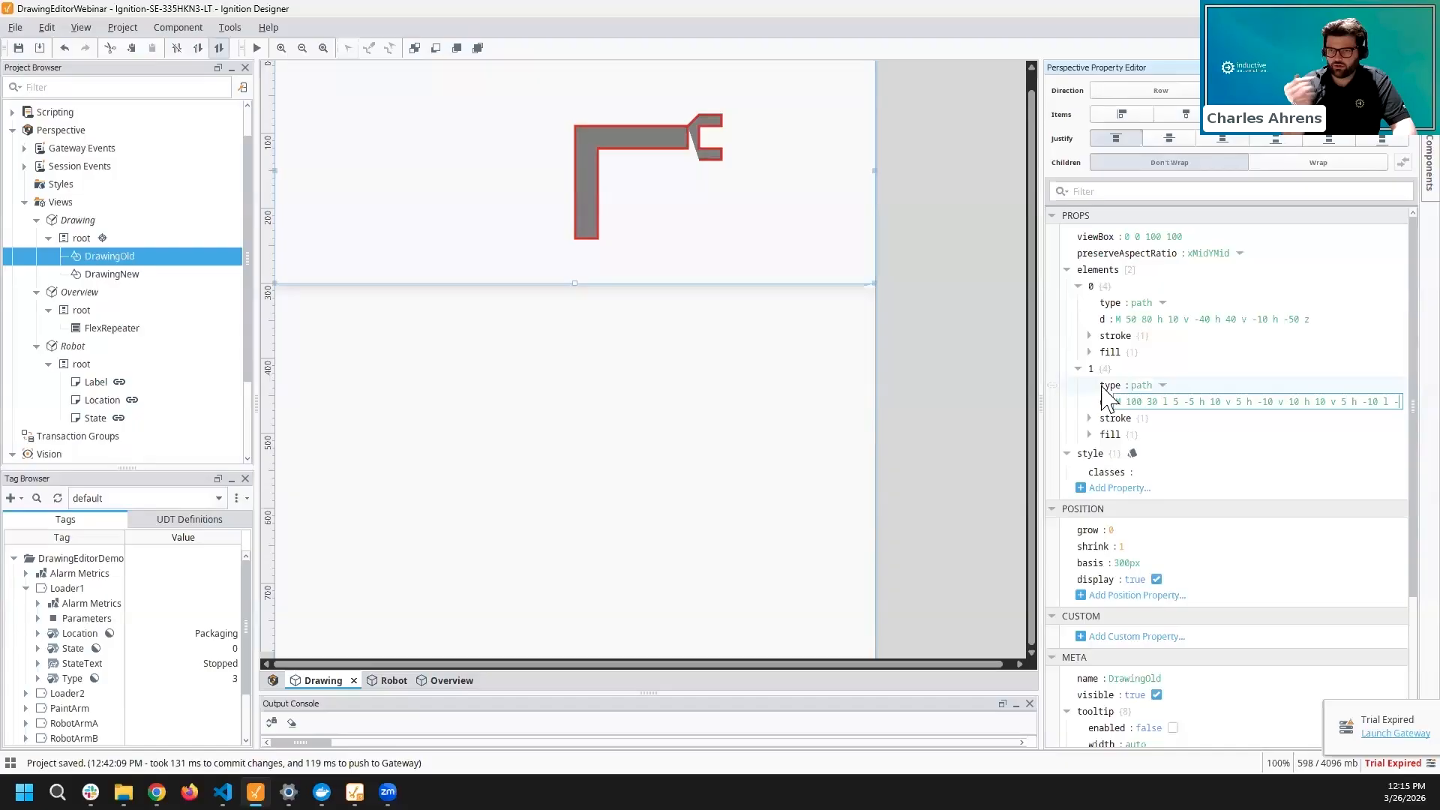
{"action": "type", "text": "5 -5"}
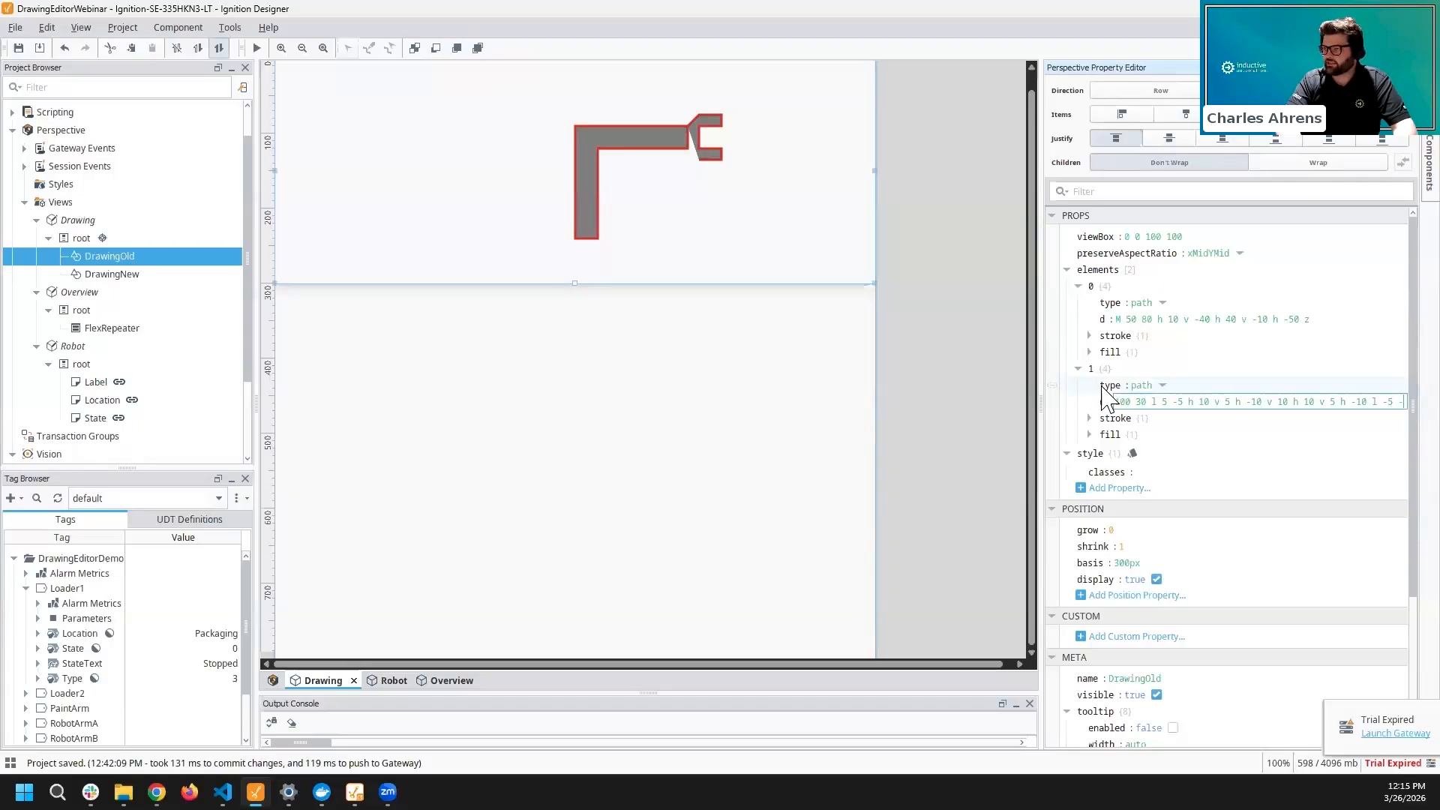
{"action": "type", "text": " z"}
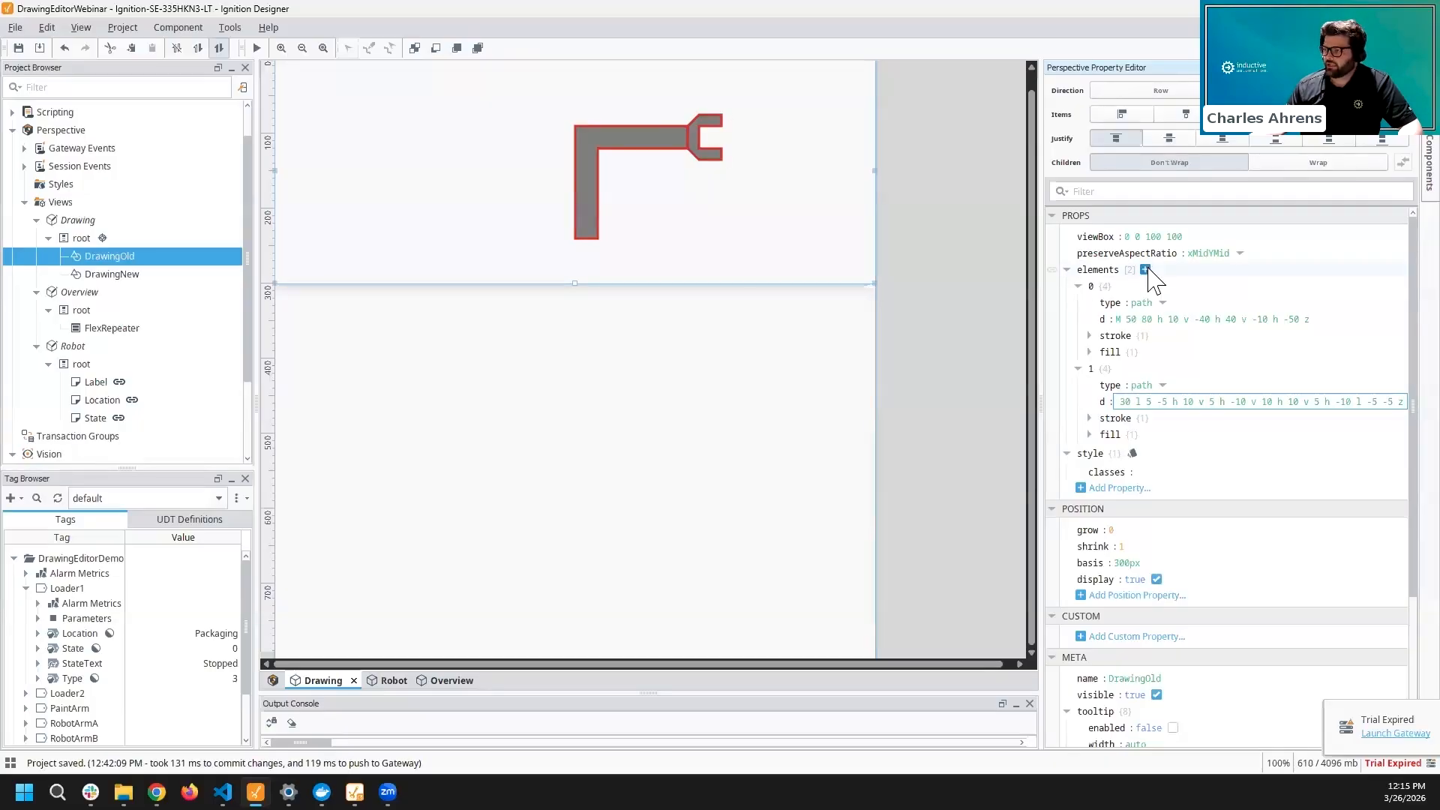
- Add a third element to the drawing and set its type to circle
{"action": "left_click", "coordinate": [1145, 270]}
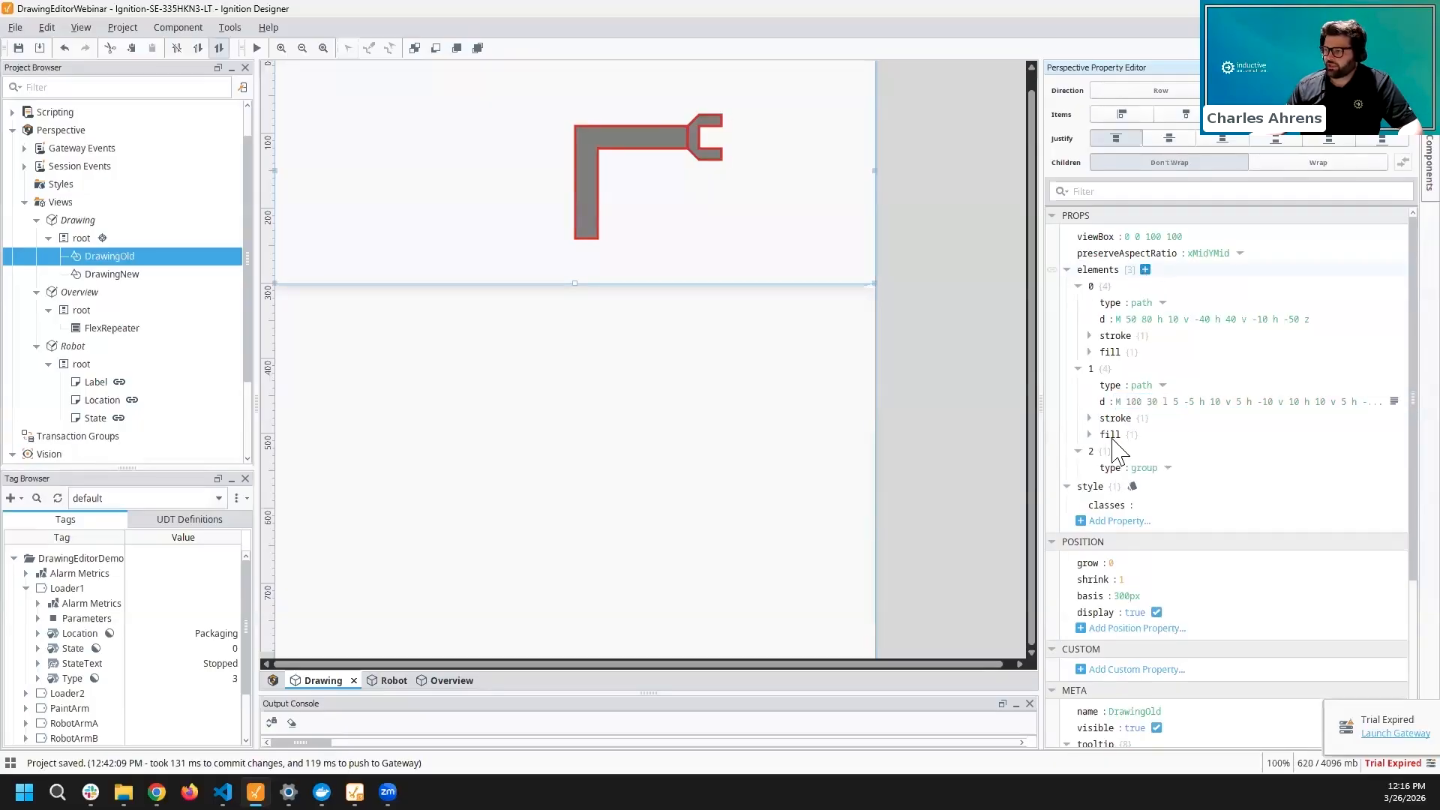
{"action": "left_click", "coordinate": [1169, 468]}
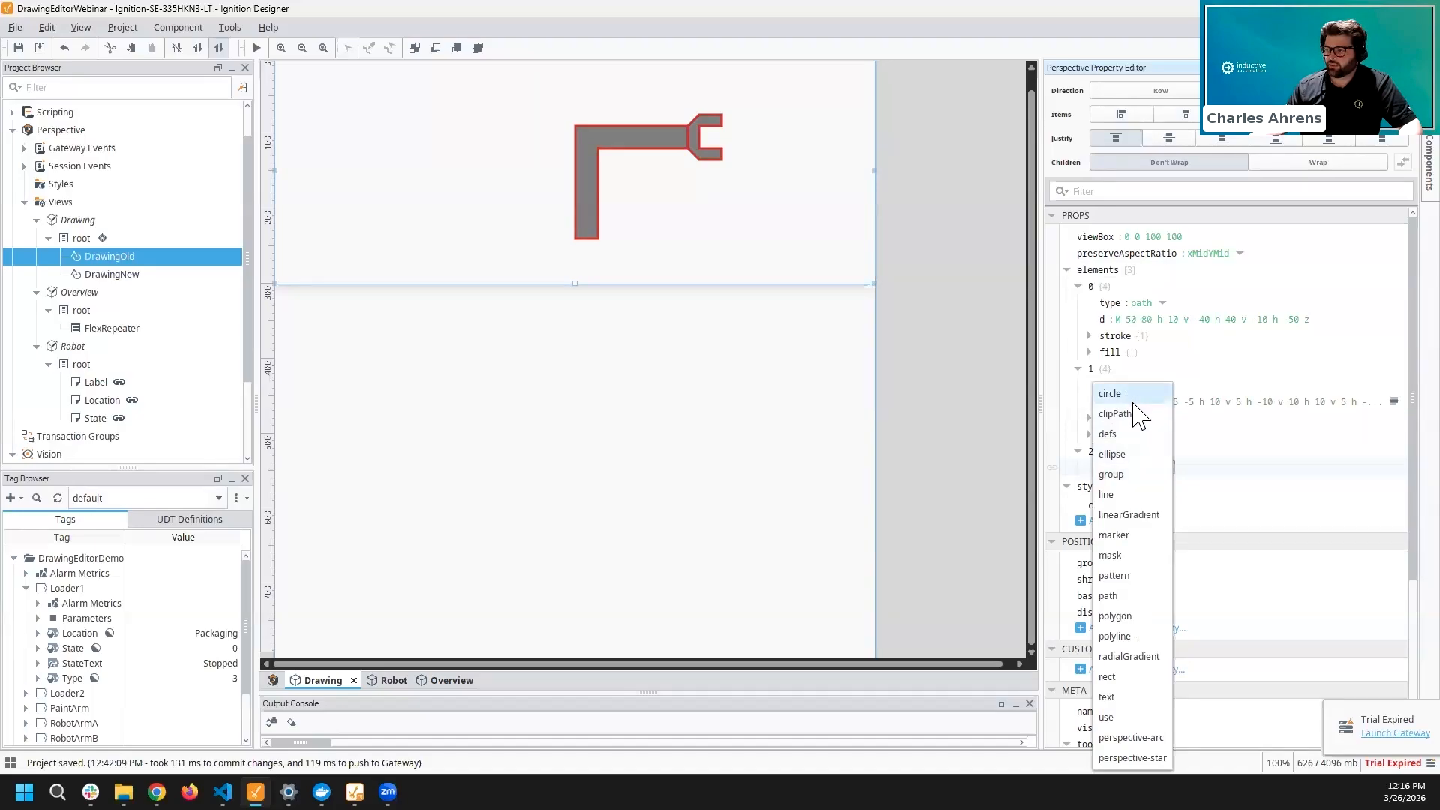
{"action": "left_click", "coordinate": [1140, 393]}
- Add value members named cx, cy and r to the circle element
{"action": "left_click", "coordinate": [1117, 450]}
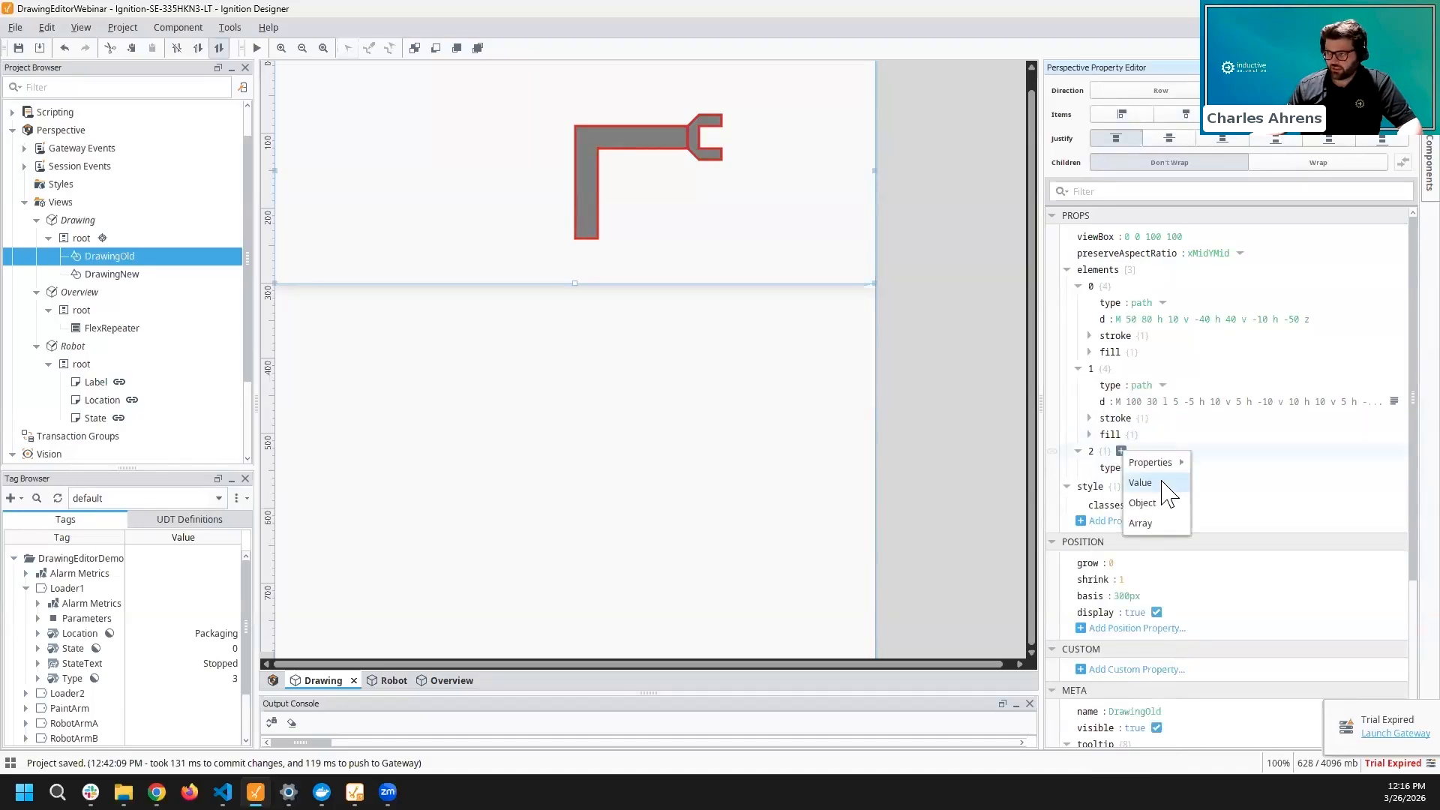
{"action": "left_click", "coordinate": [1148, 482]}
{"action": "type", "text": "cx"}
{"action": "key", "text": "Return"}
{"action": "right_click", "coordinate": [1108, 485]}
{"action": "left_click", "coordinate": [1143, 510]}
{"action": "type", "text": "cy"}
{"action": "key", "text": "Return"}
{"action": "right_click", "coordinate": [1132, 501]}
{"action": "left_click", "coordinate": [1139, 515]}
{"action": "type", "text": "r"}
{"action": "key", "text": "Return"}
- Set the circle's cx to 100, cy to 30 and r to 8
{"action": "left_click", "coordinate": [1133, 484]}
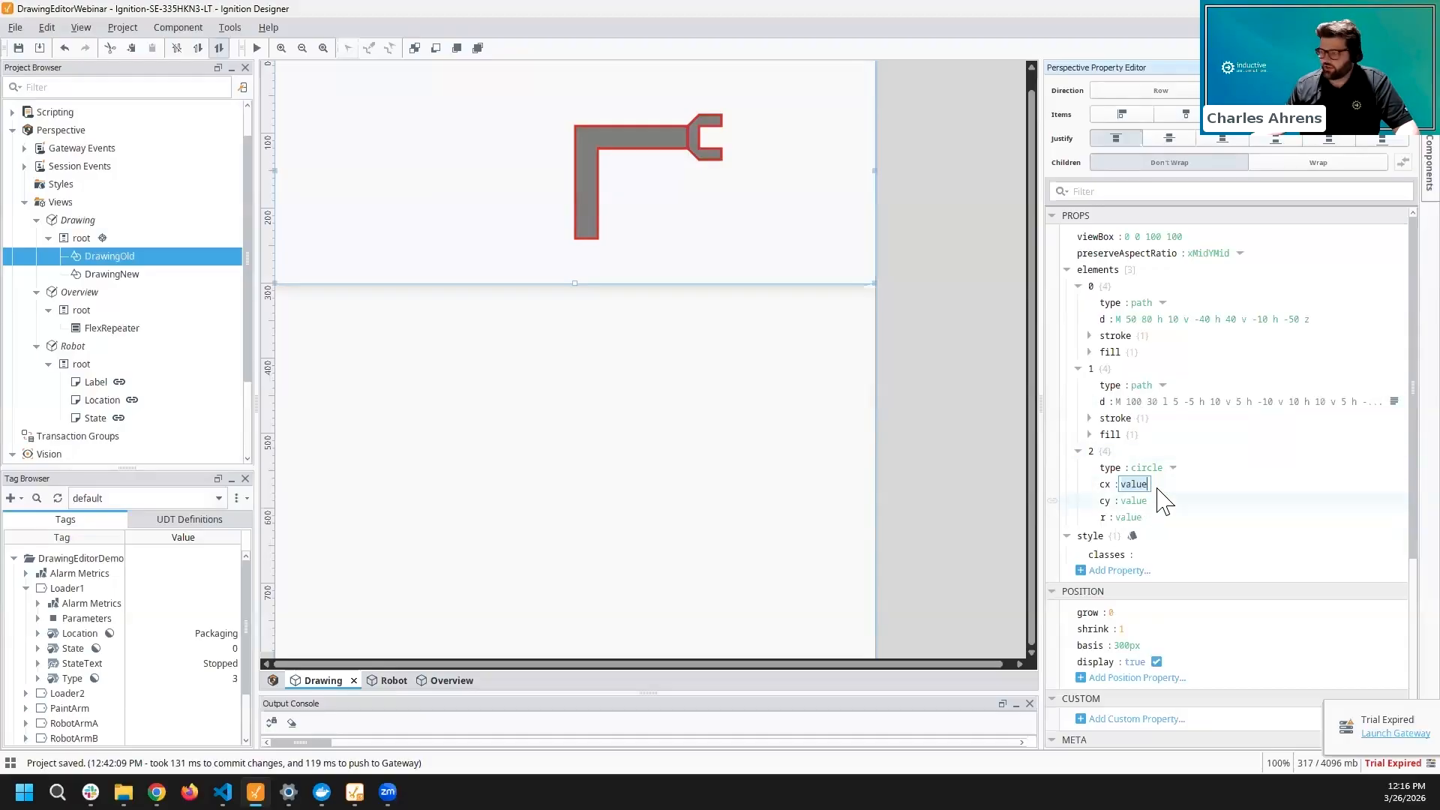
{"action": "type", "text": "100"}
{"action": "key", "text": "Tab"}
{"action": "type", "text": "30"}
{"action": "key", "text": "Tab"}
{"action": "type", "text": "10"}
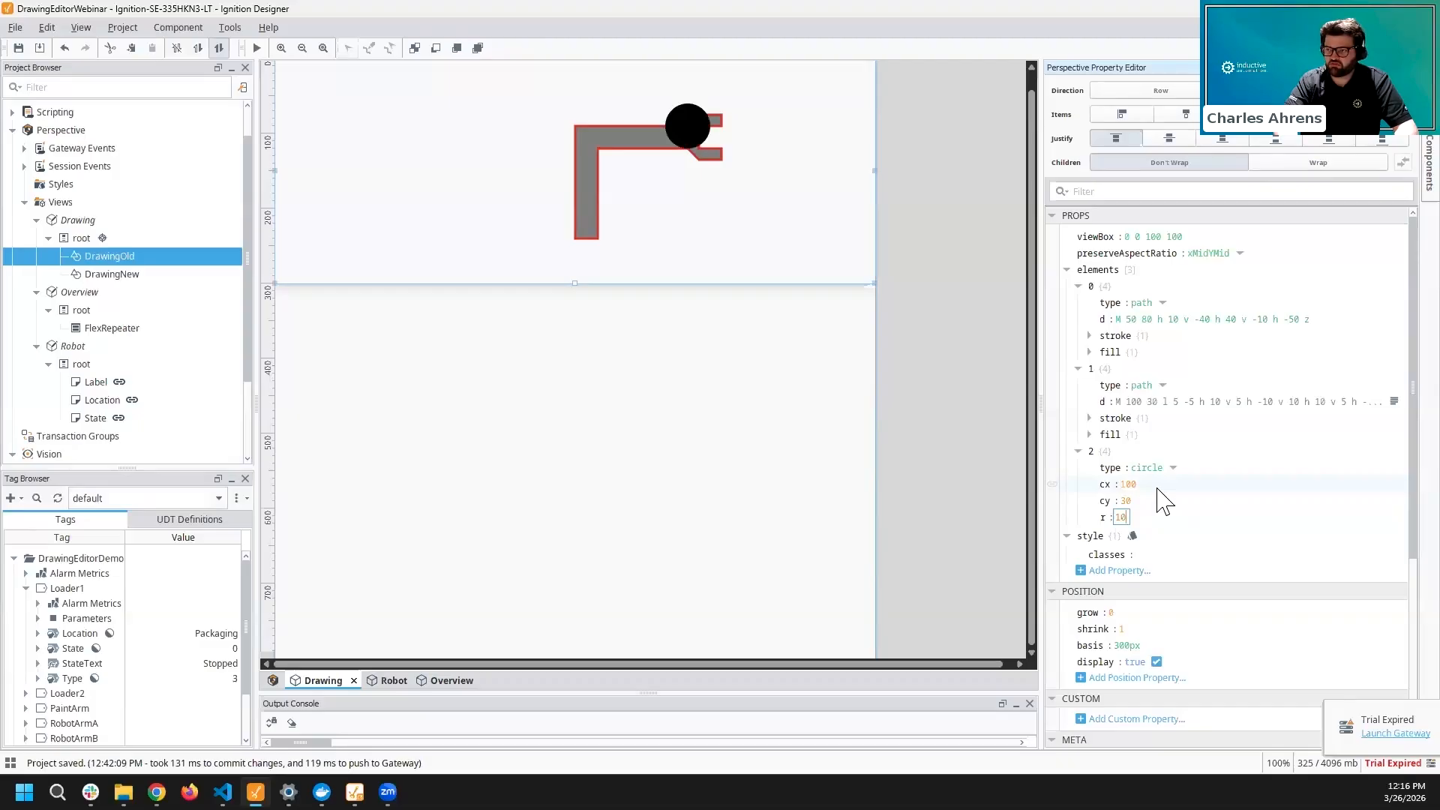
{"action": "key", "text": "BackSpace"}
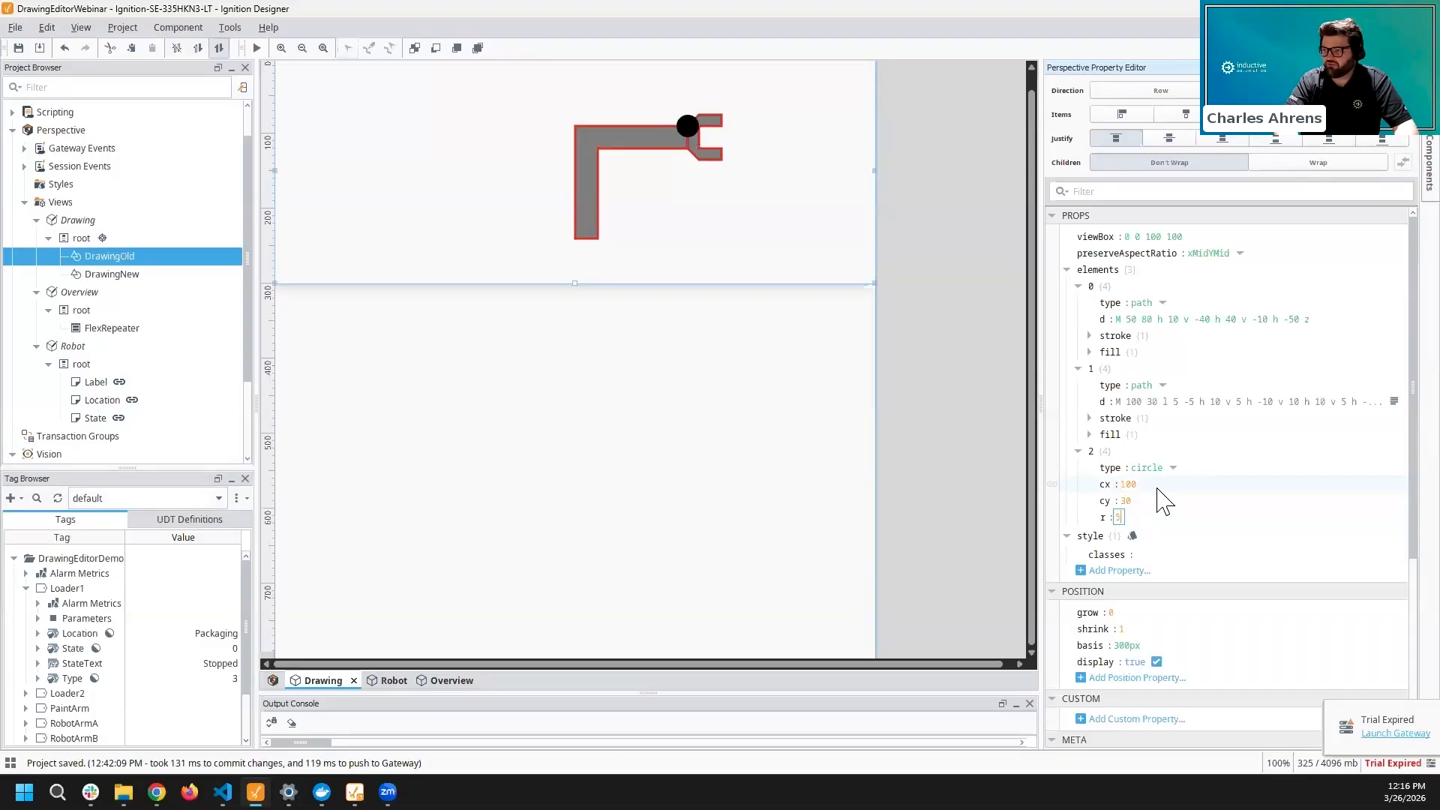
{"action": "key", "text": "BackSpace"}
{"action": "type", "text": "6"}
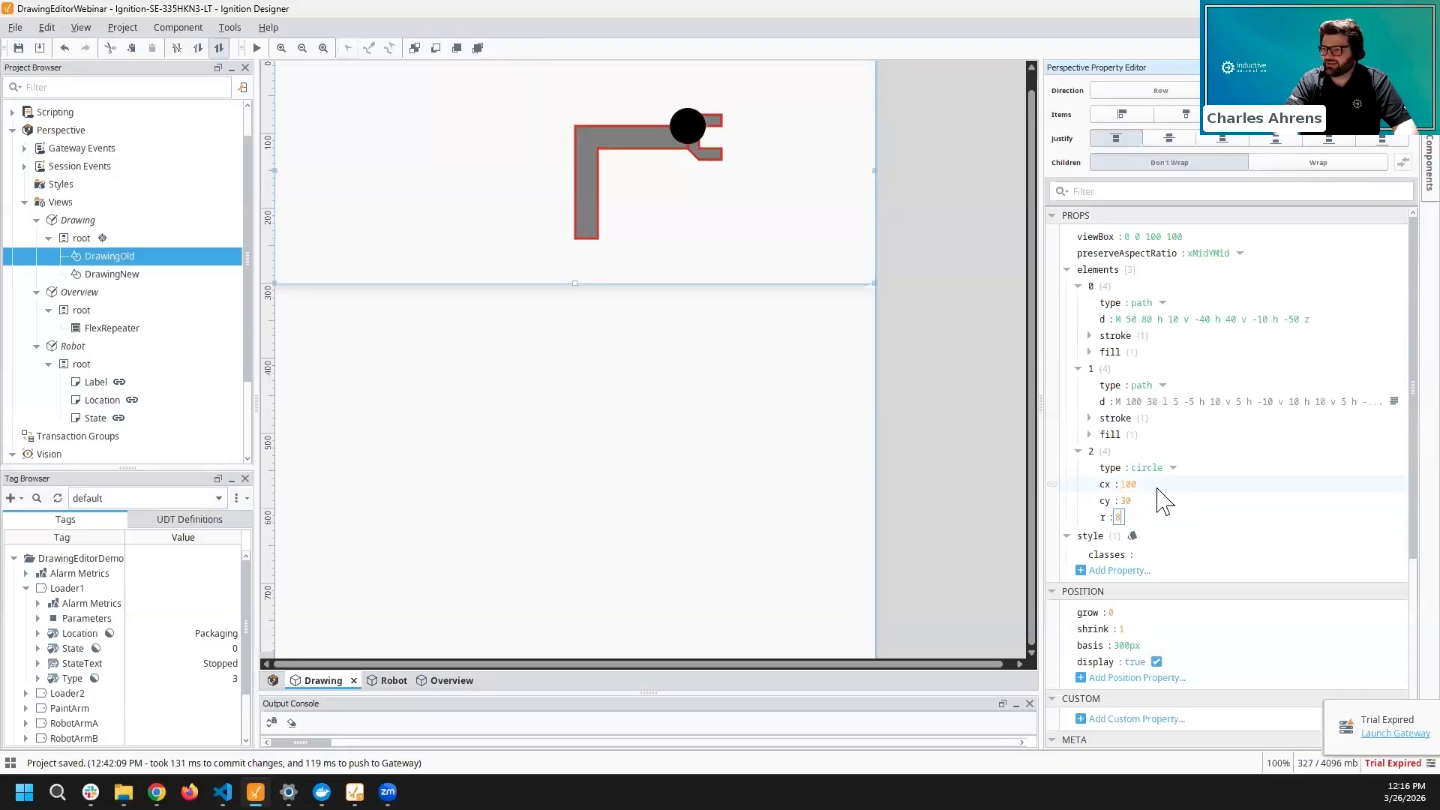
- Move the circle's centre onto the arm's end by setting cy to 35 and cx to 98
{"action": "key", "text": "shift+Tab"}
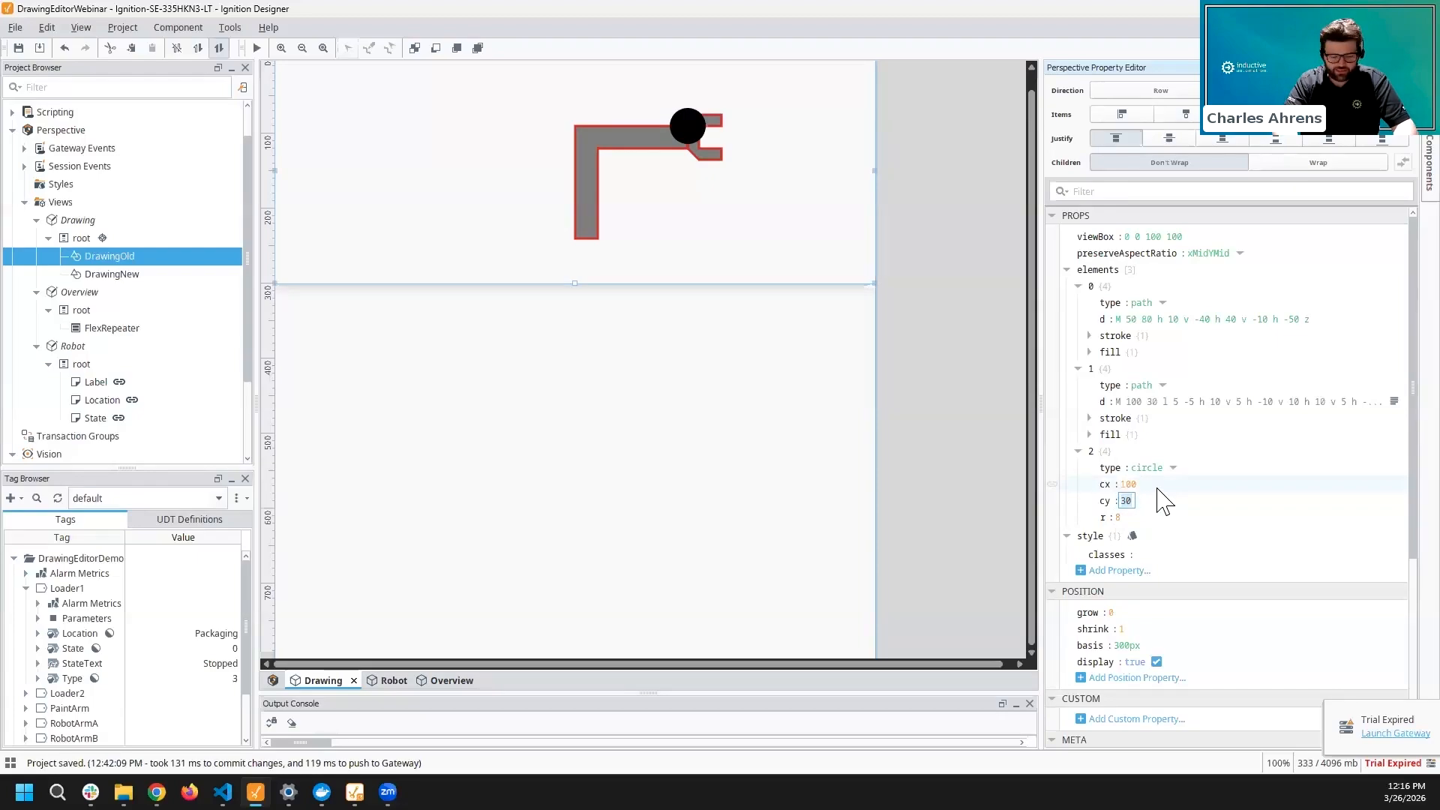
{"action": "key", "text": "BackSpace"}
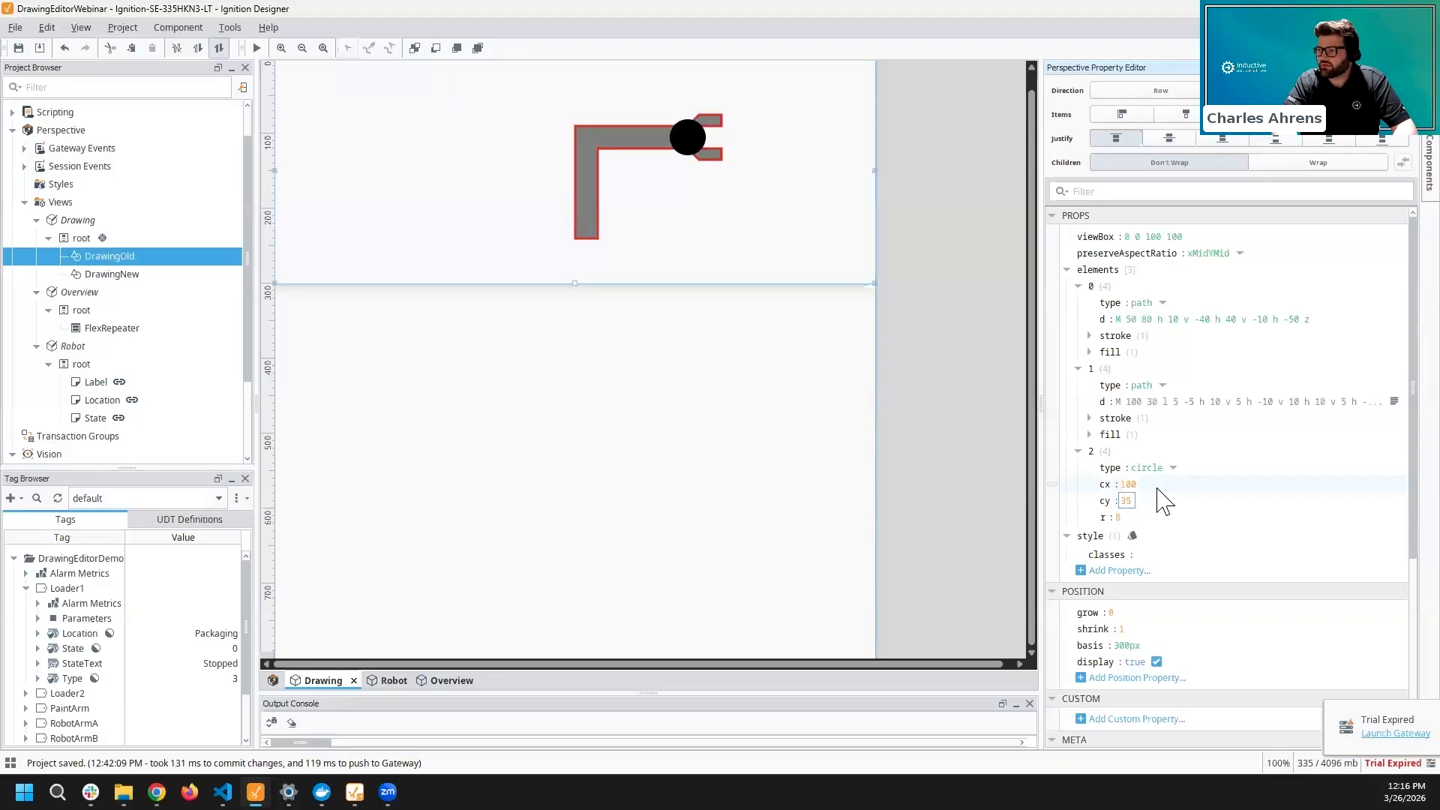
{"action": "left_click", "coordinate": [1157, 488]}
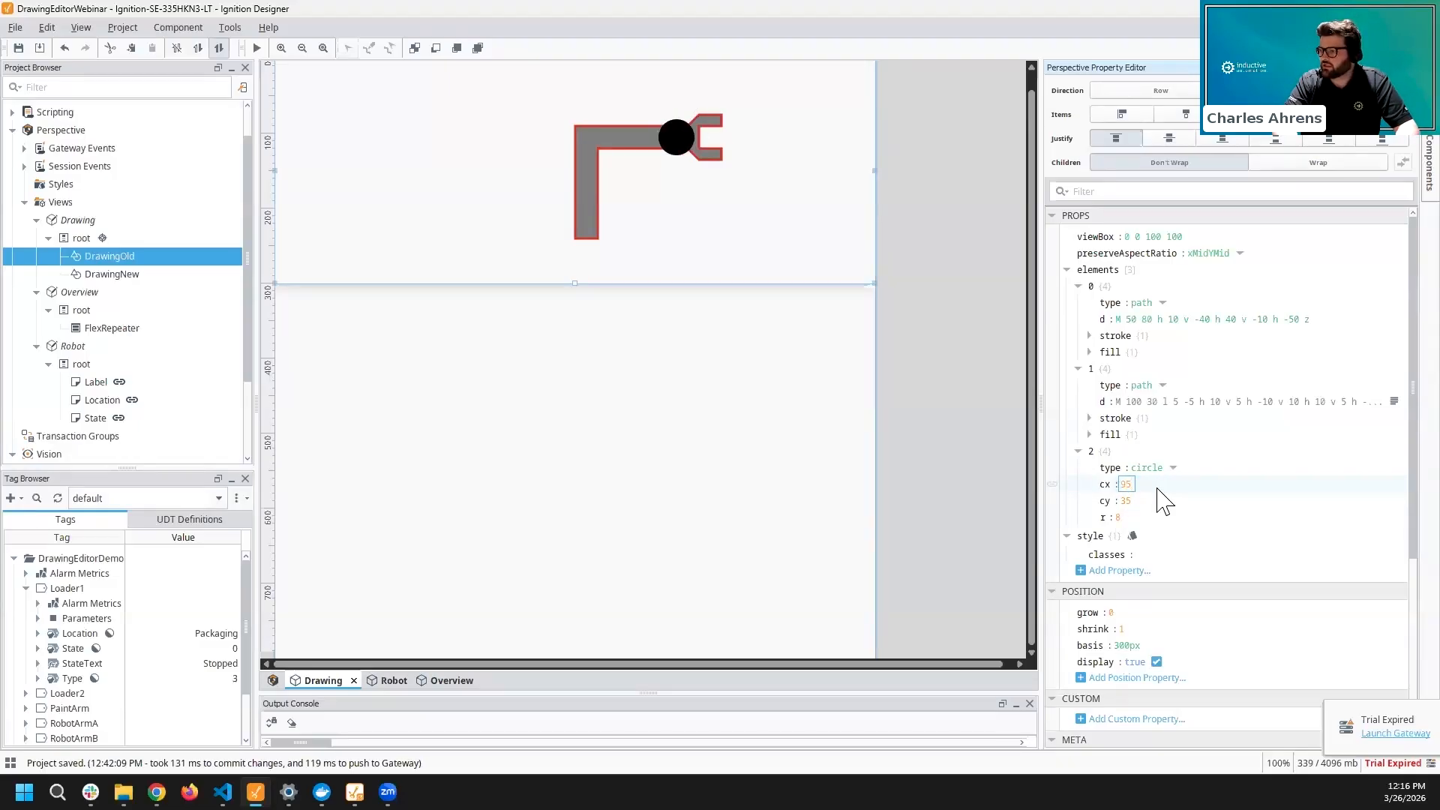
{"action": "type", "text": "98"}
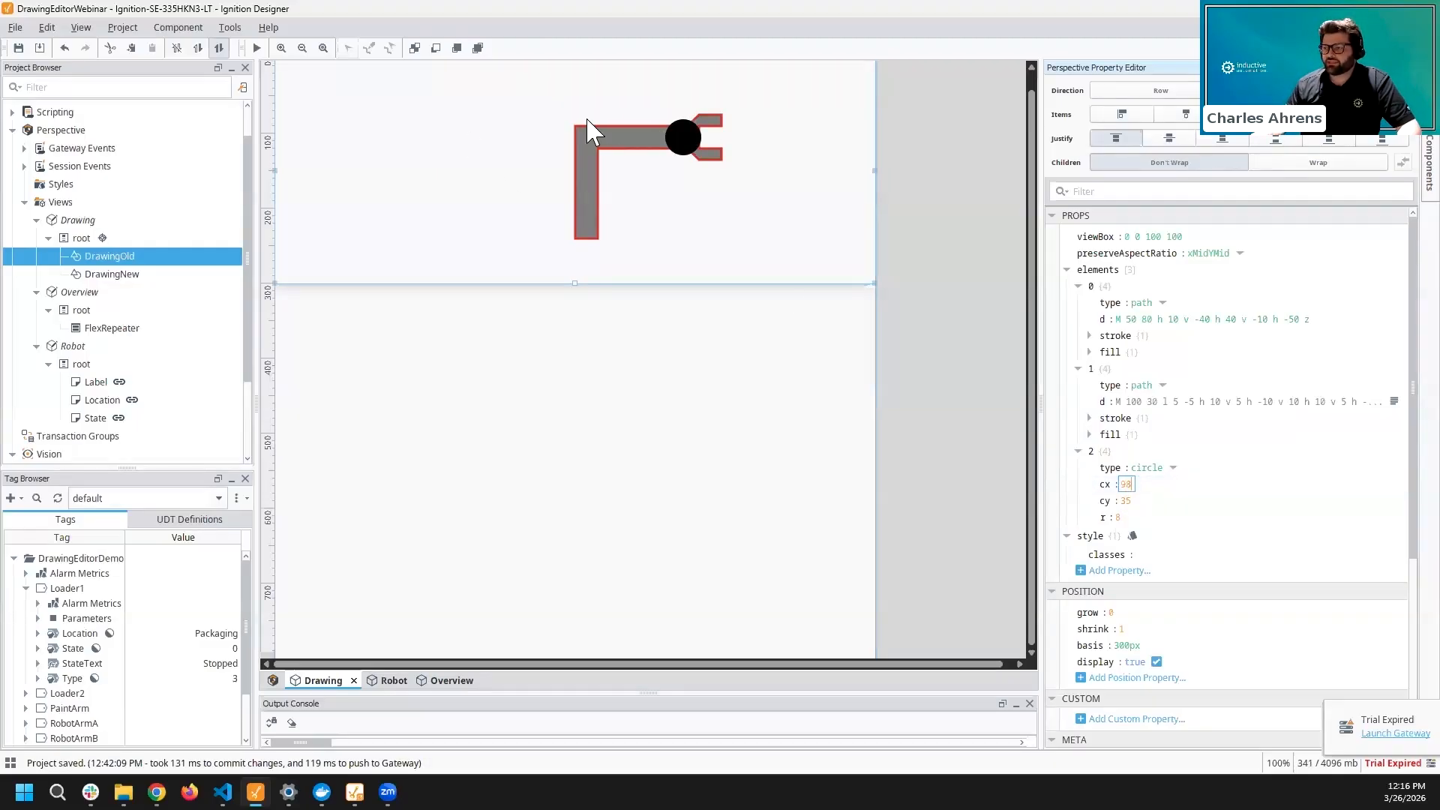
- Change the starting point in the gripper path's d value to "M 110 30"
{"action": "left_click", "coordinate": [1393, 401]}
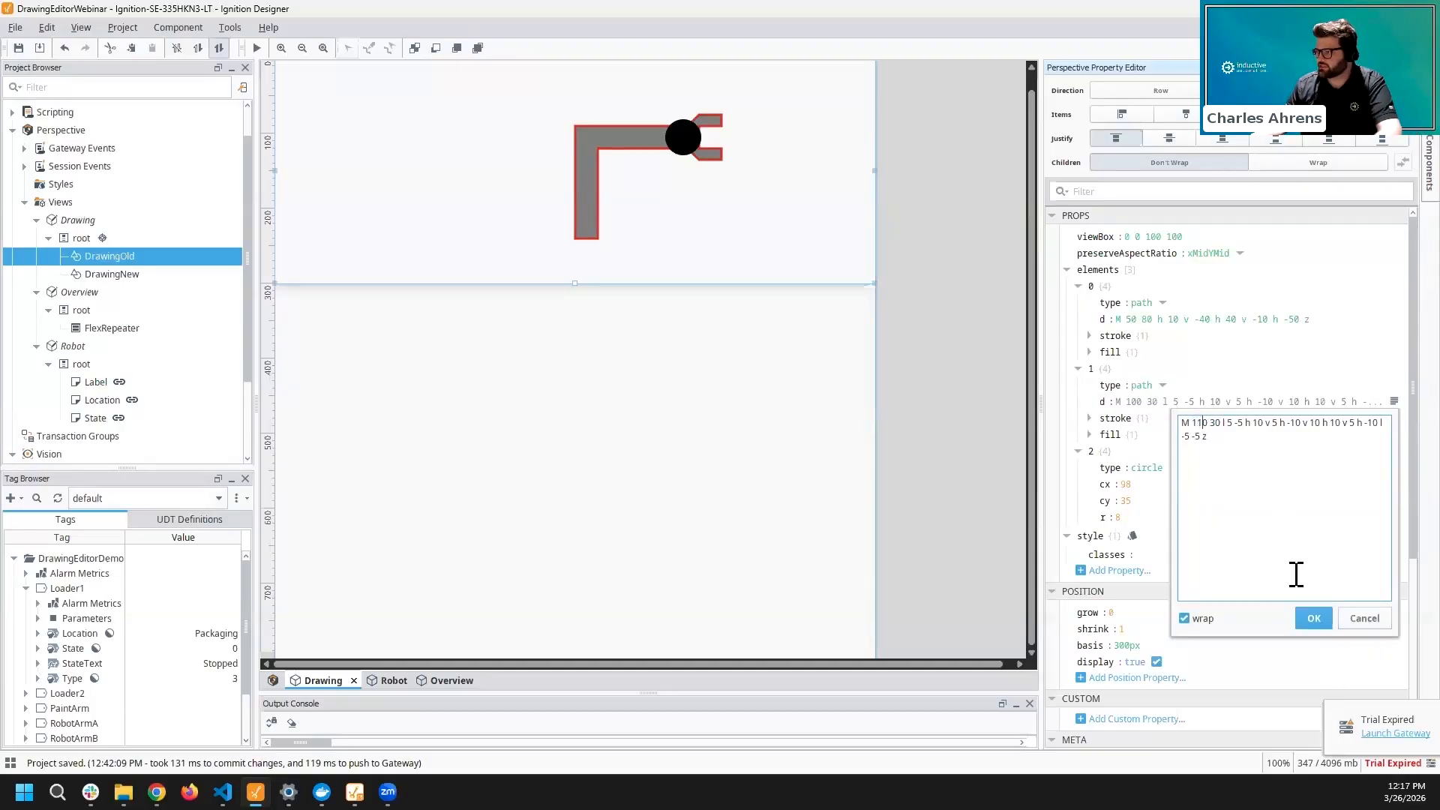
{"action": "left_click", "coordinate": [1313, 617]}
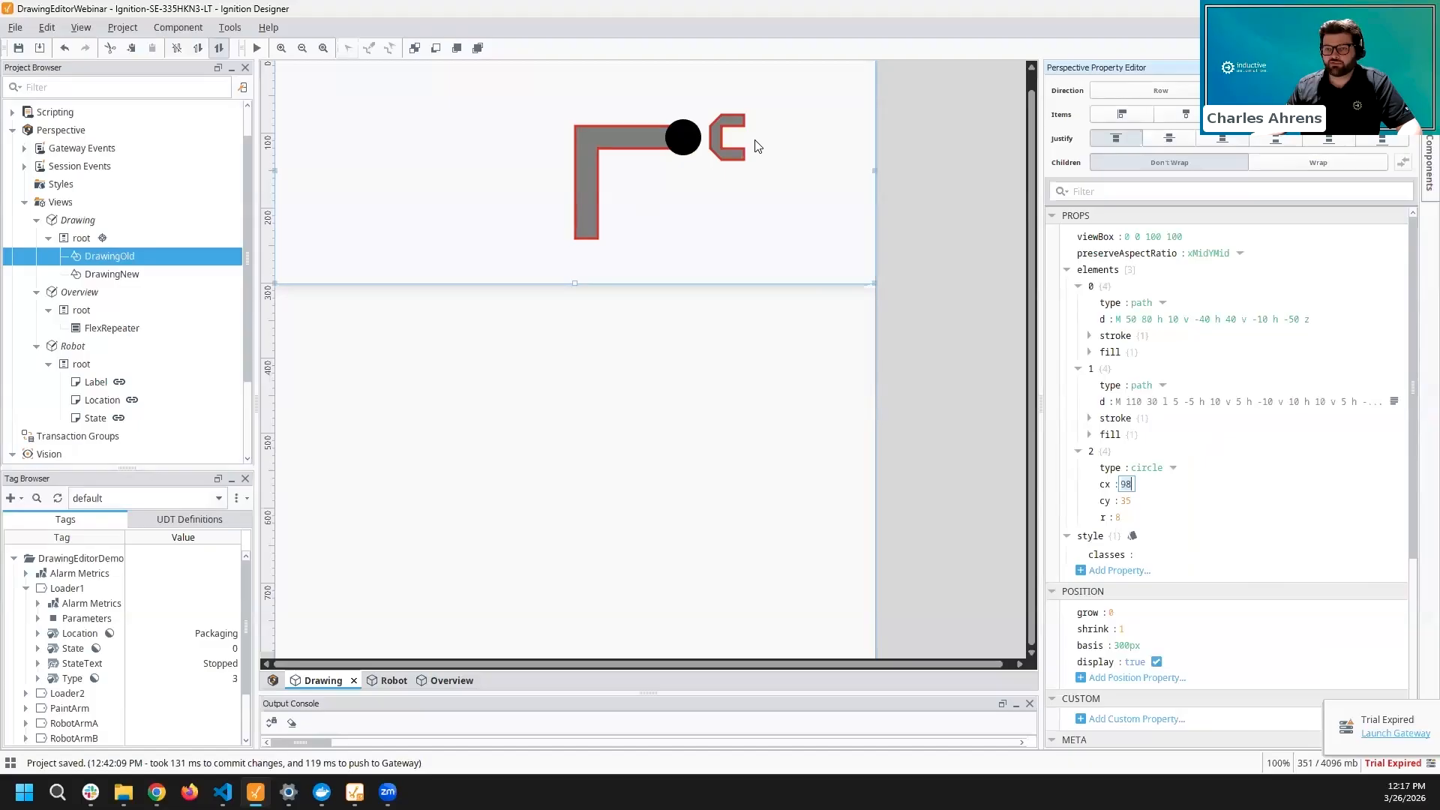
- Move the gripper path closer to the arm by changing its d value's starting point to "M 105 30"
{"action": "left_click", "coordinate": [1394, 402]}
{"action": "double_click", "coordinate": [1199, 424]}
{"action": "type", "text": "105"}
{"action": "left_click", "coordinate": [1322, 620]}
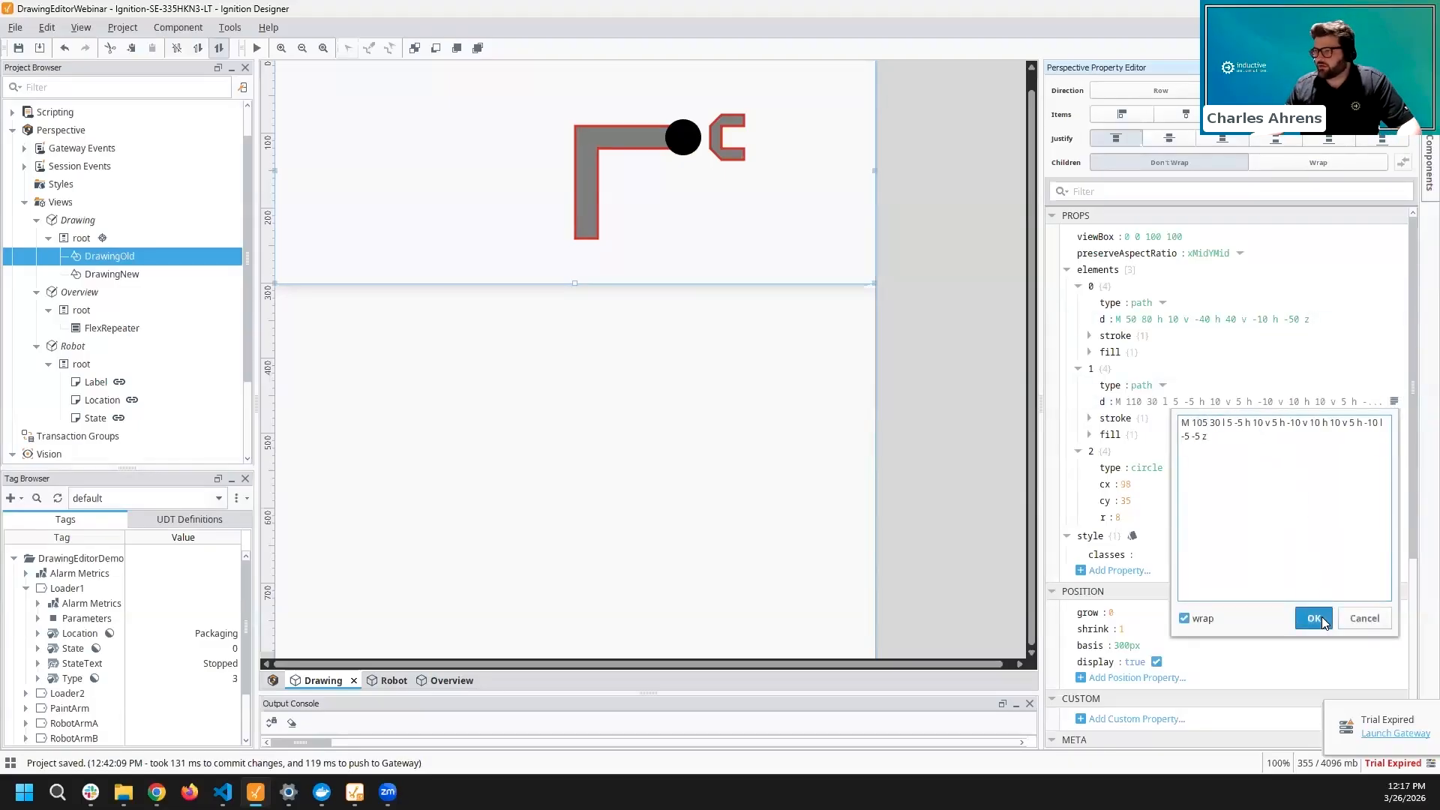
- Set the joint circle's cx to 100
{"action": "double_click", "coordinate": [1126, 485]}
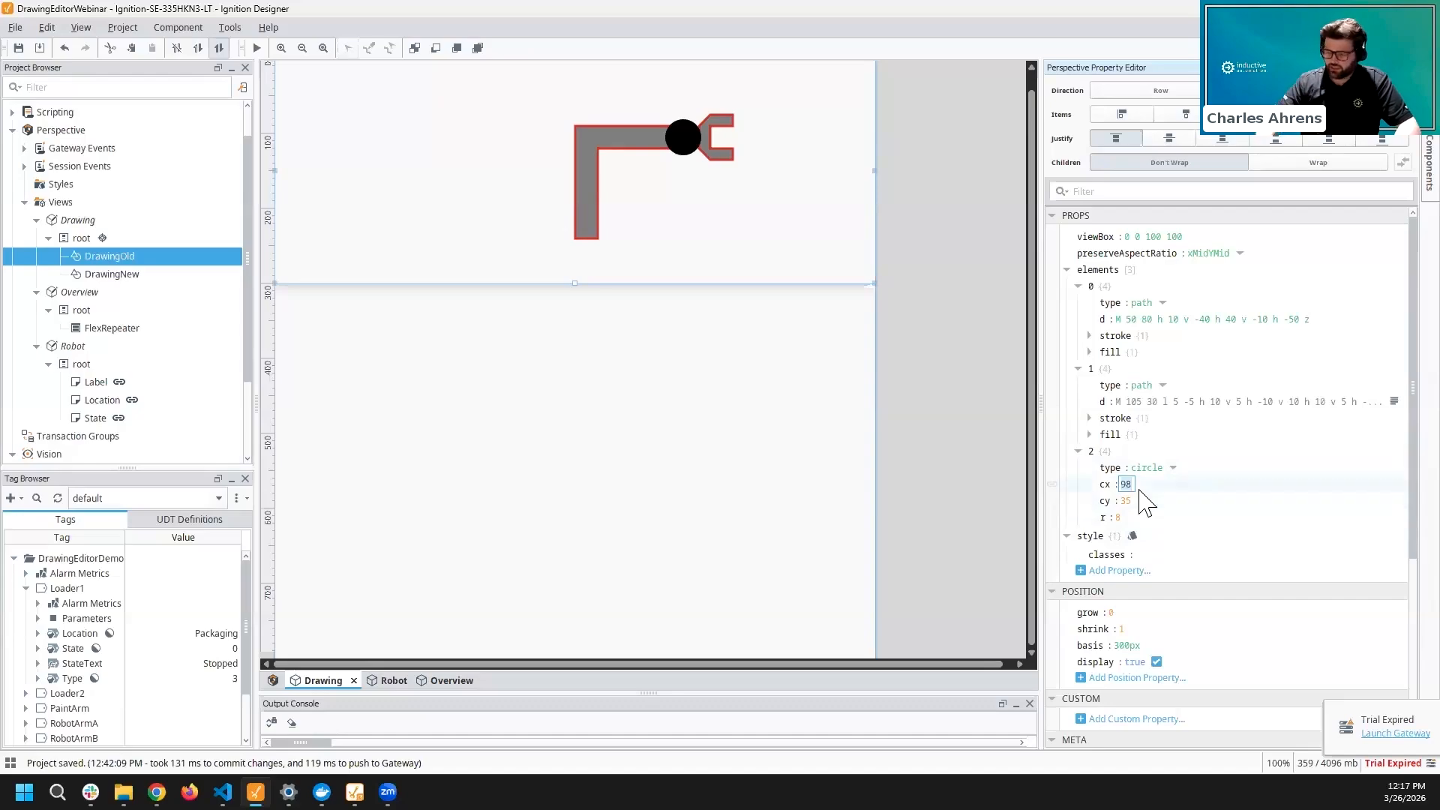
{"action": "type", "text": "100"}
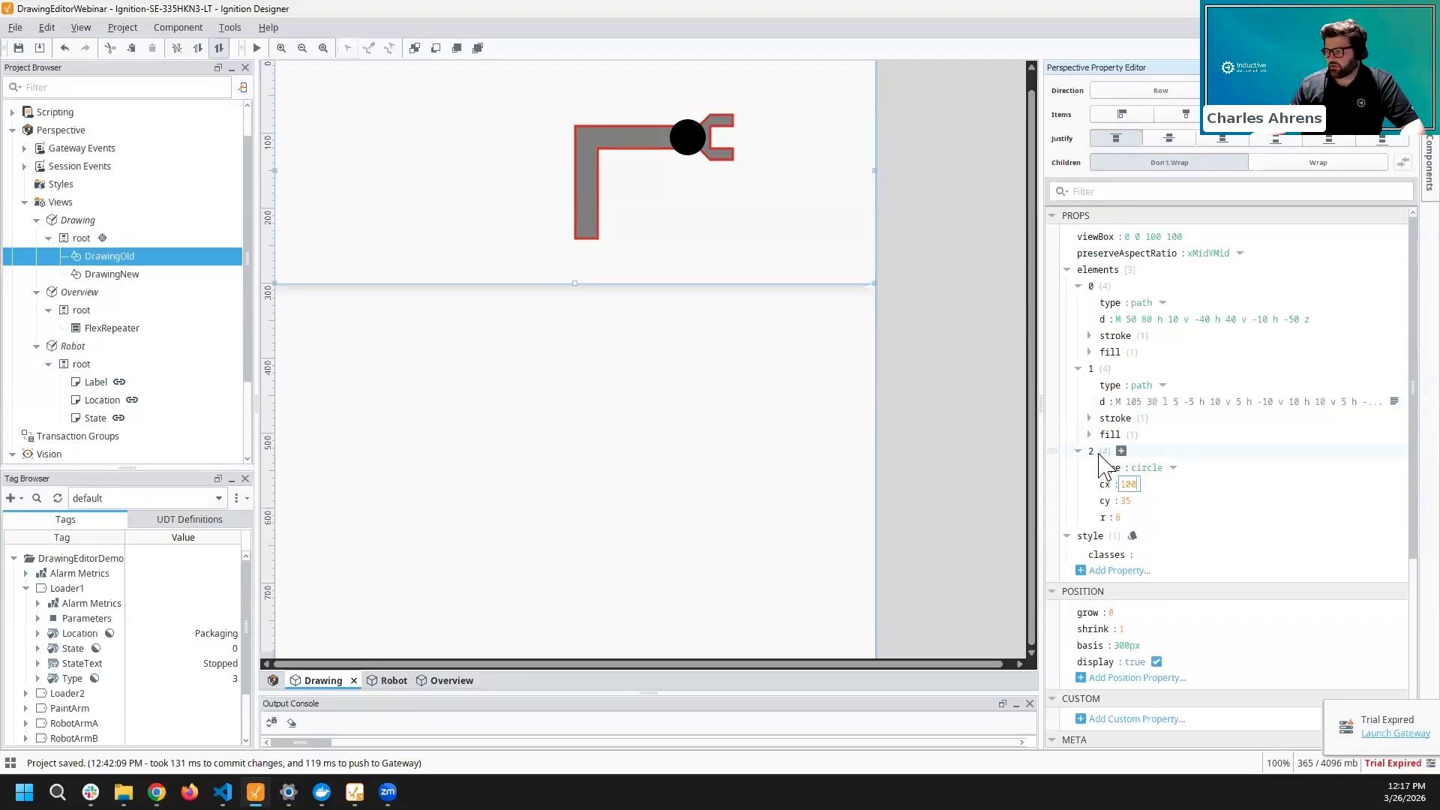
{"action": "left_click", "coordinate": [1126, 500]}
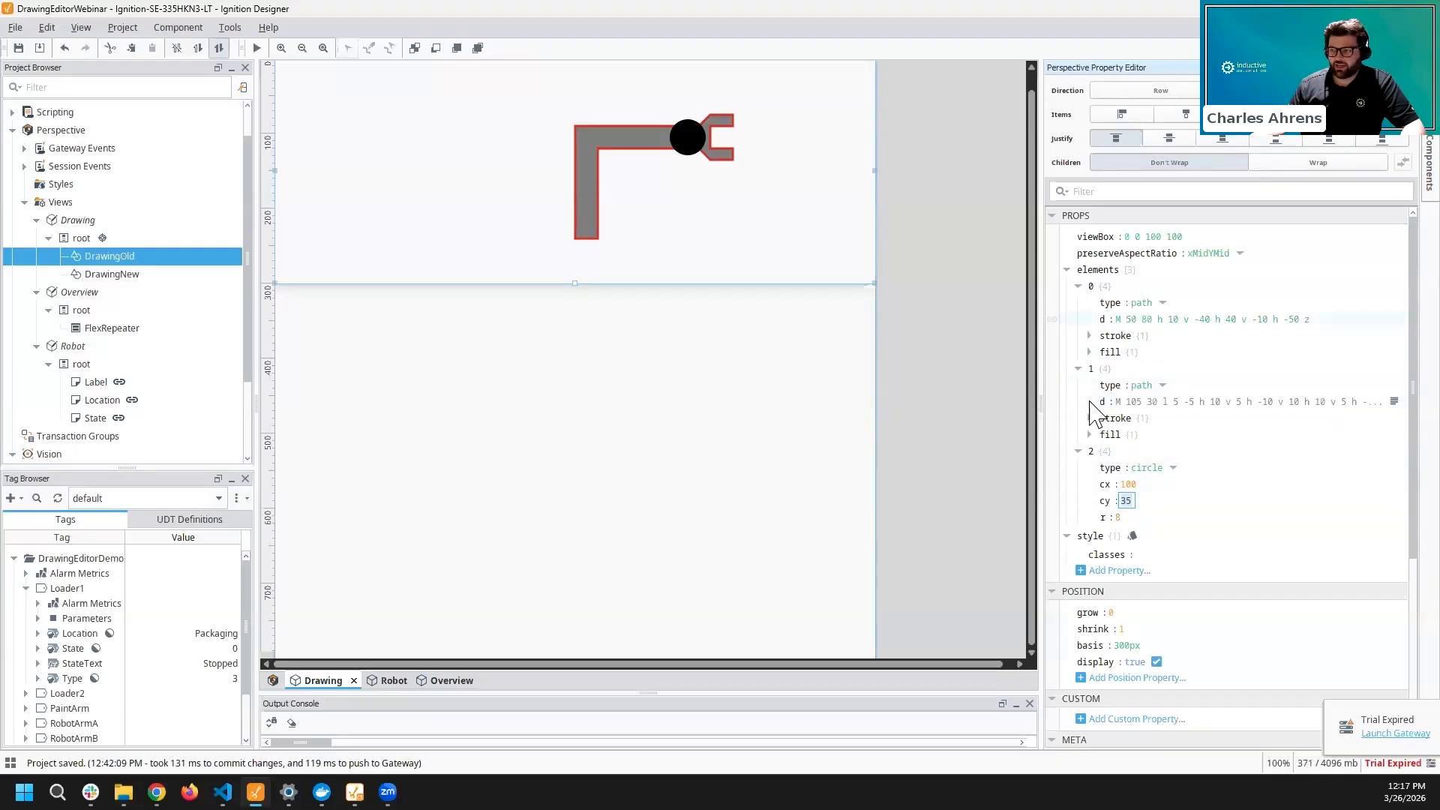
- Duplicate the joint circle and place the copy on the arm's corner by setting its cx to 55
{"action": "right_click", "coordinate": [1097, 452]}
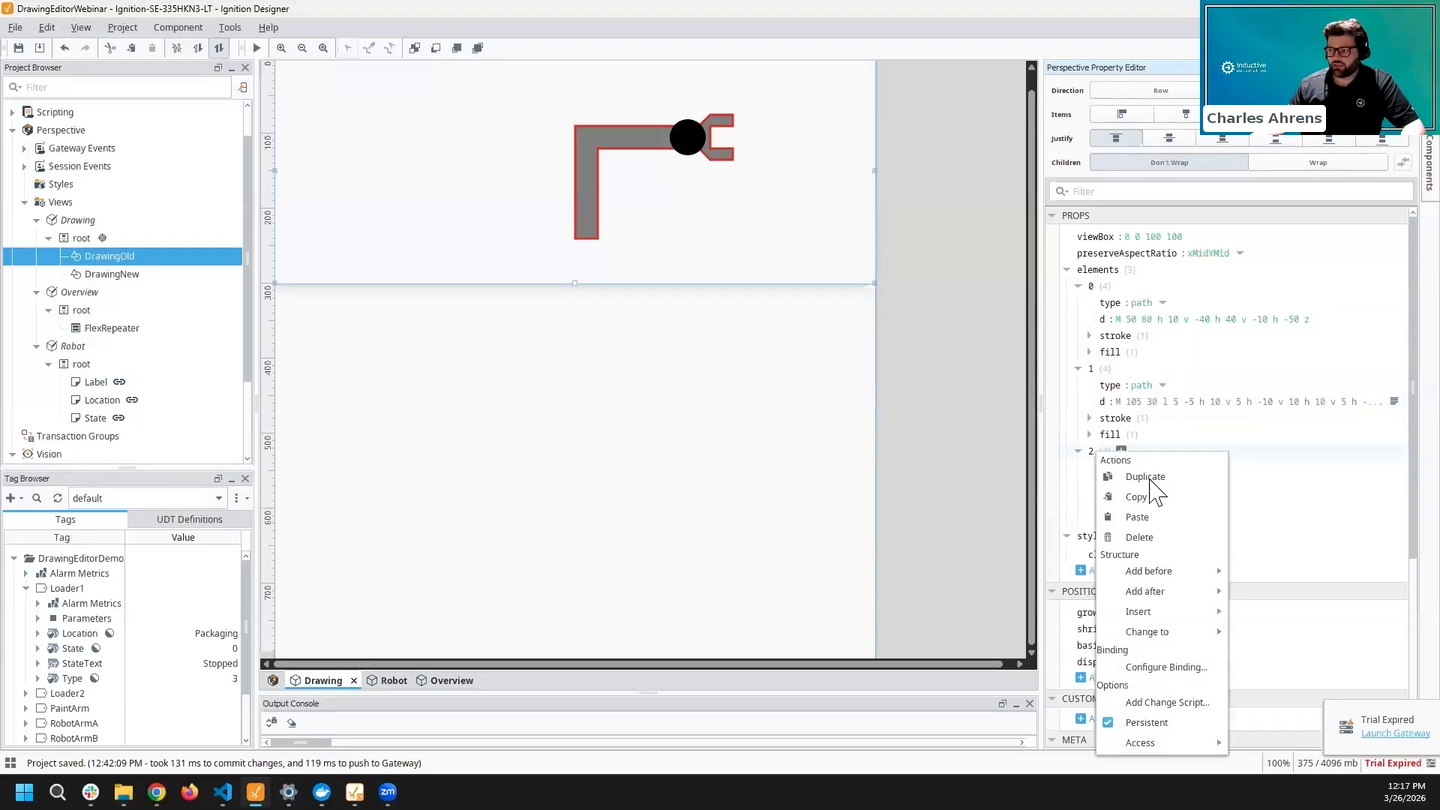
{"action": "left_click", "coordinate": [1145, 477]}
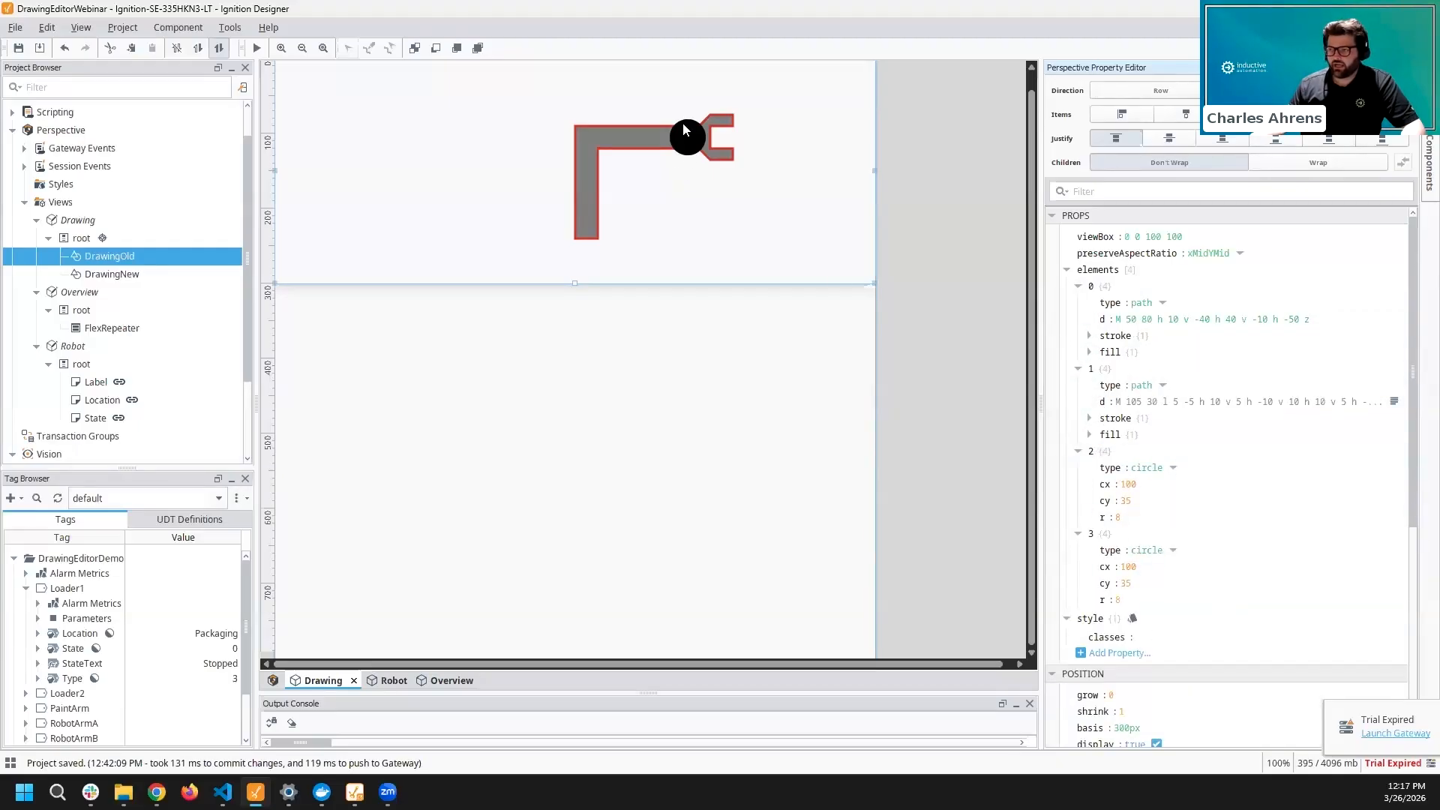
{"action": "left_click", "coordinate": [1130, 567]}
{"action": "type", "text": "30"}
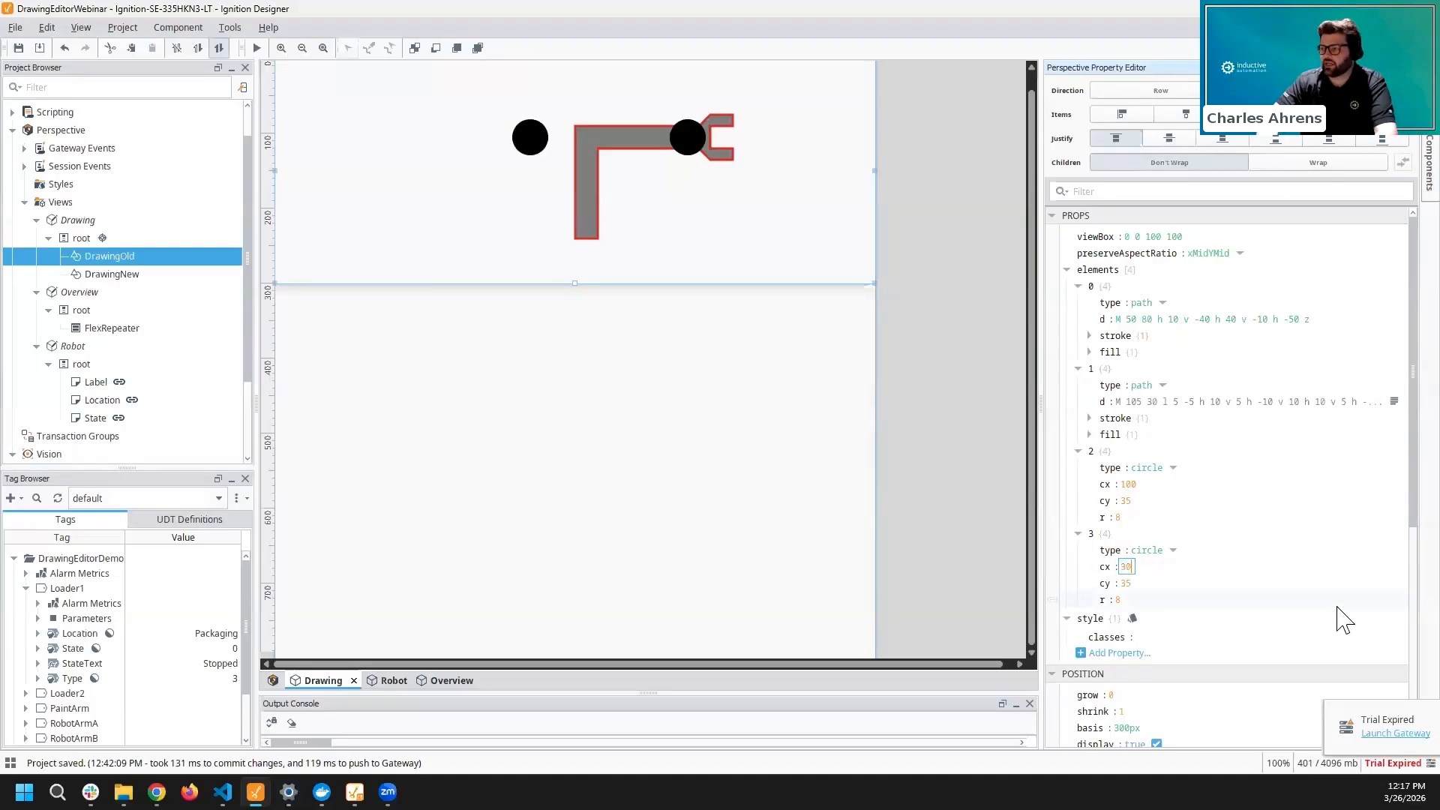
{"action": "key", "text": "BackSpace"}
{"action": "key", "text": "BackSpace"}
{"action": "type", "text": "50"}
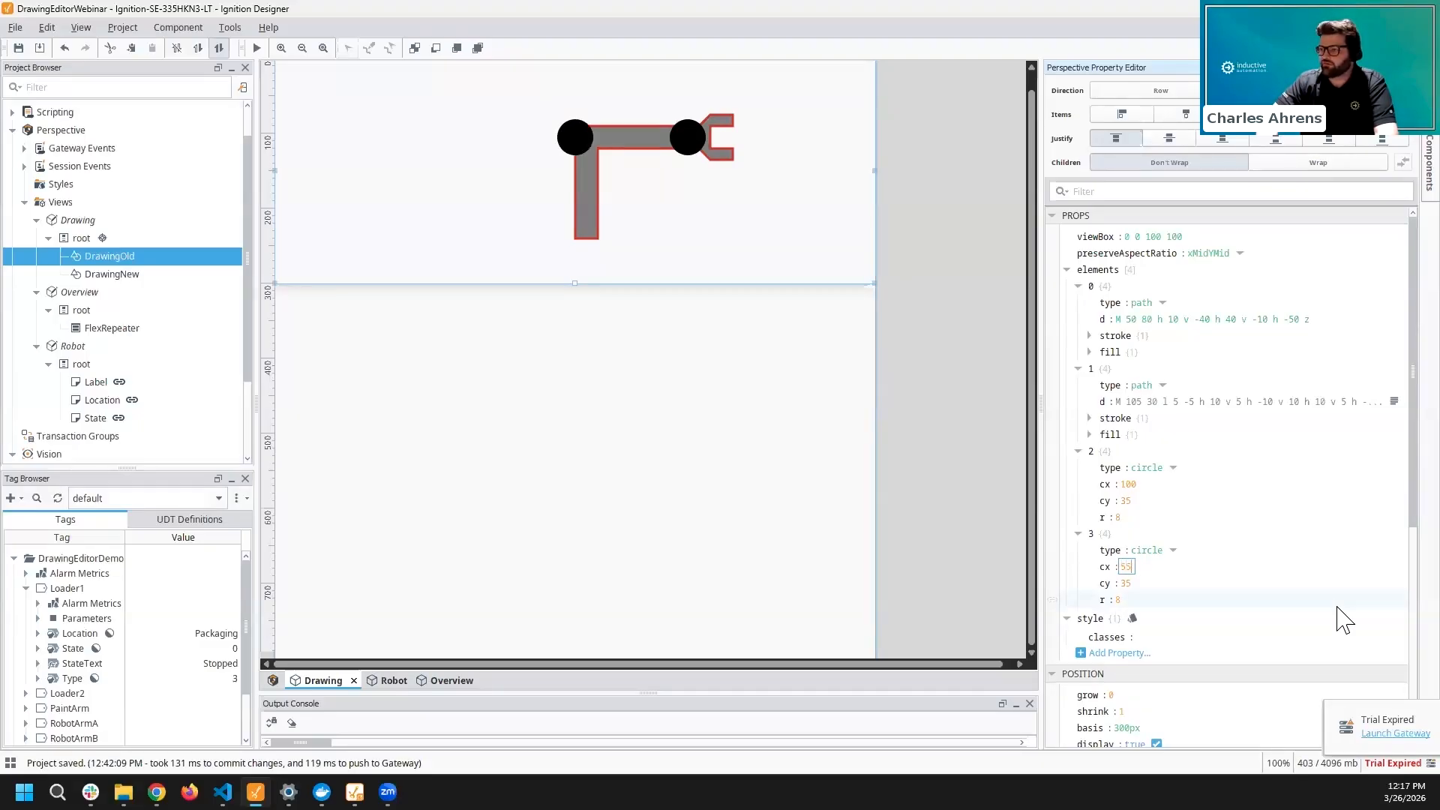
{"action": "type", "text": "5"}
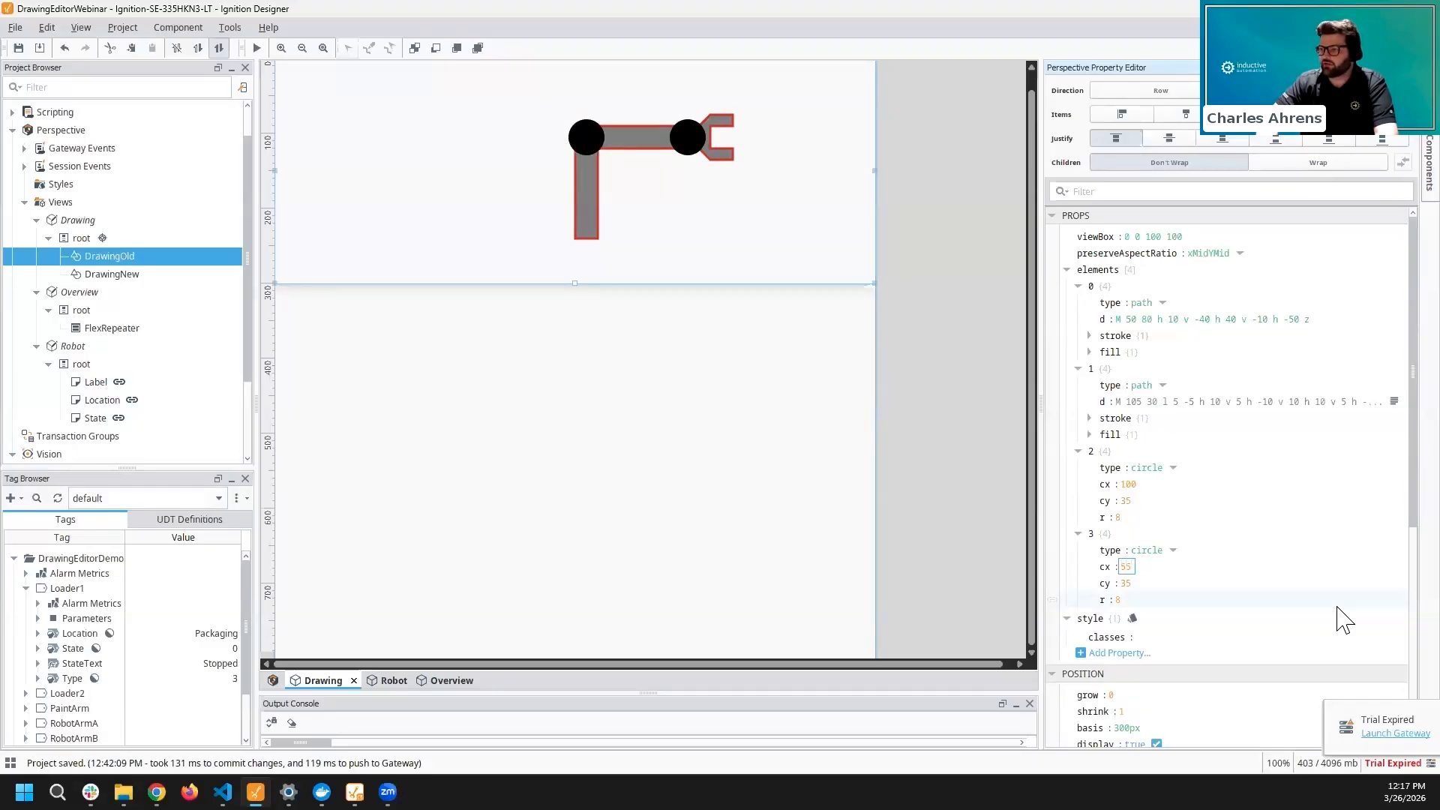
- Duplicate the corner circle and place the copy at the arm's lower end by setting its cy to 80
{"action": "right_click", "coordinate": [1097, 533]}
{"action": "left_click", "coordinate": [1144, 523]}
{"action": "scroll", "coordinate": [1144, 533], "scroll_direction": "down", "scroll_amount": 2}
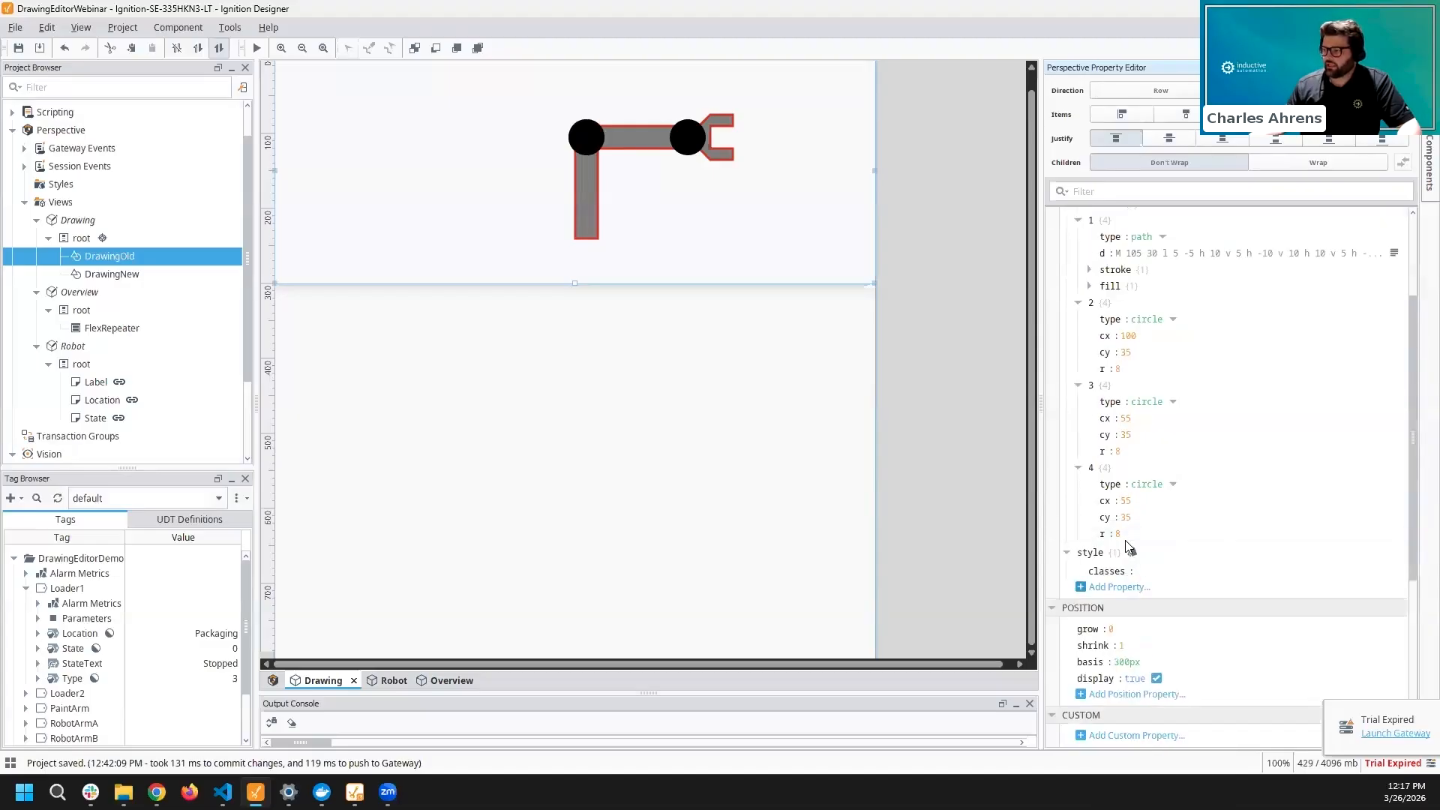
{"action": "left_click", "coordinate": [1126, 518]}
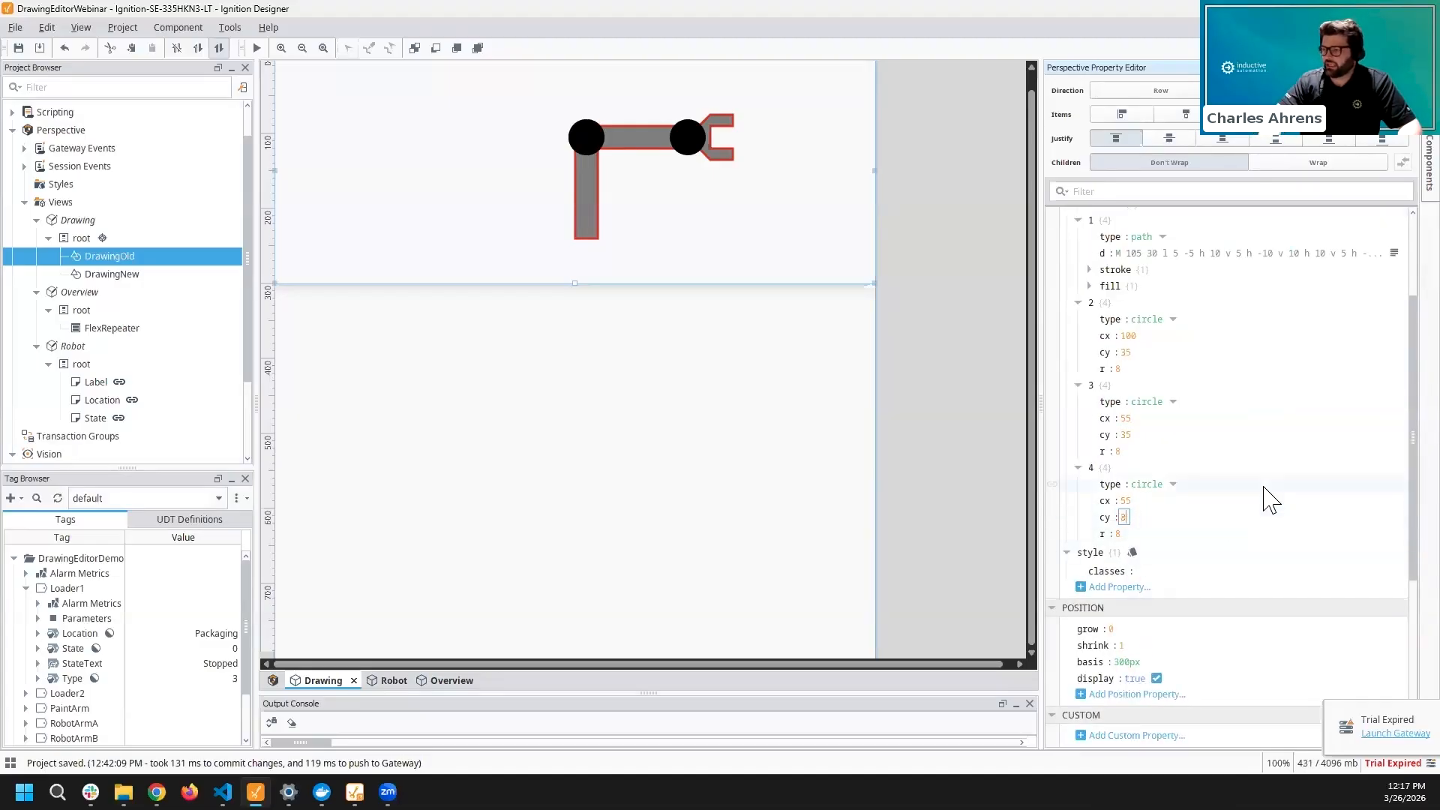
{"action": "type", "text": "80"}
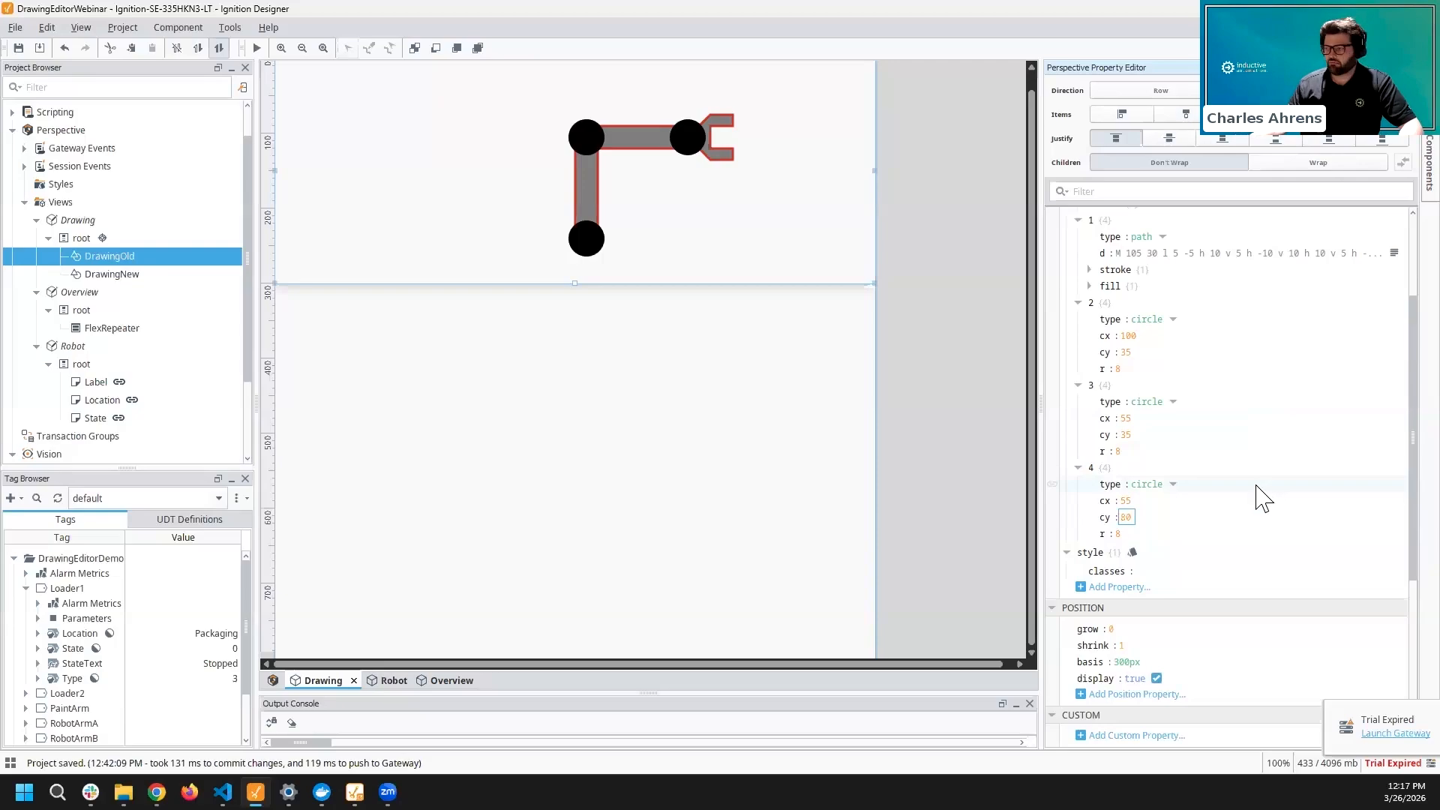
- Add a new element to the elements array and set its type to rect
{"action": "scroll", "coordinate": [1130, 300], "scroll_direction": "up", "scroll_amount": 3}
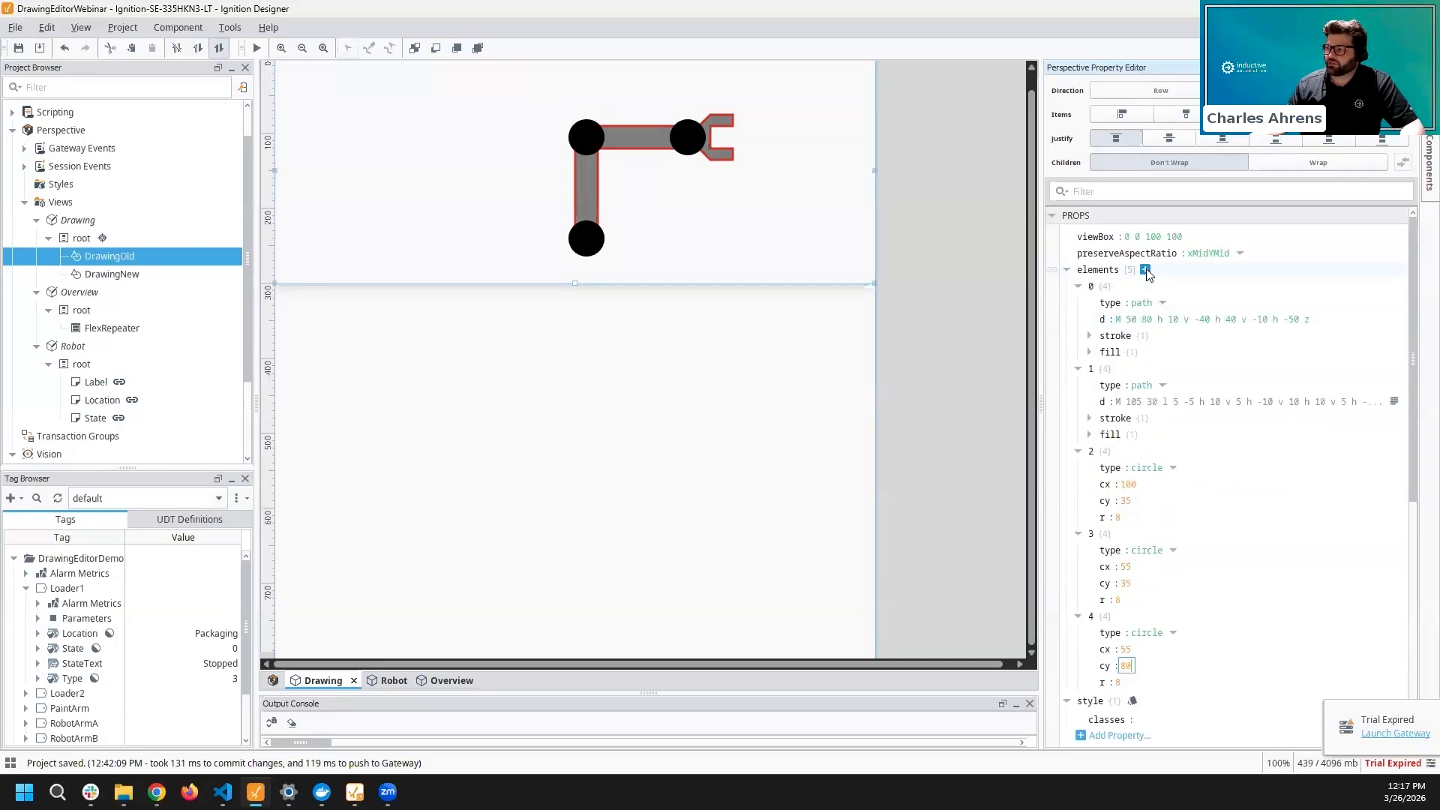
{"action": "left_click", "coordinate": [1146, 269]}
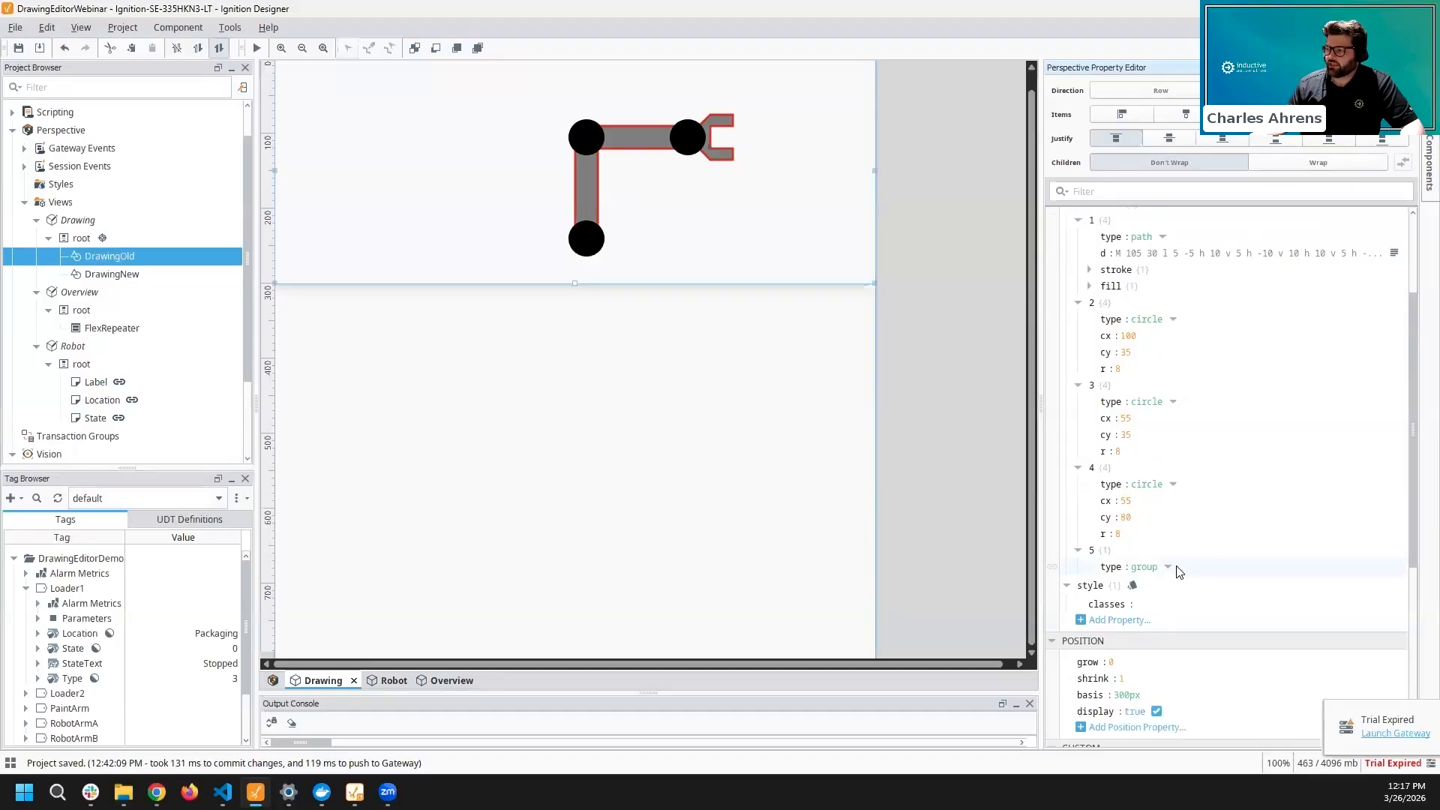
{"action": "left_click", "coordinate": [1172, 569]}
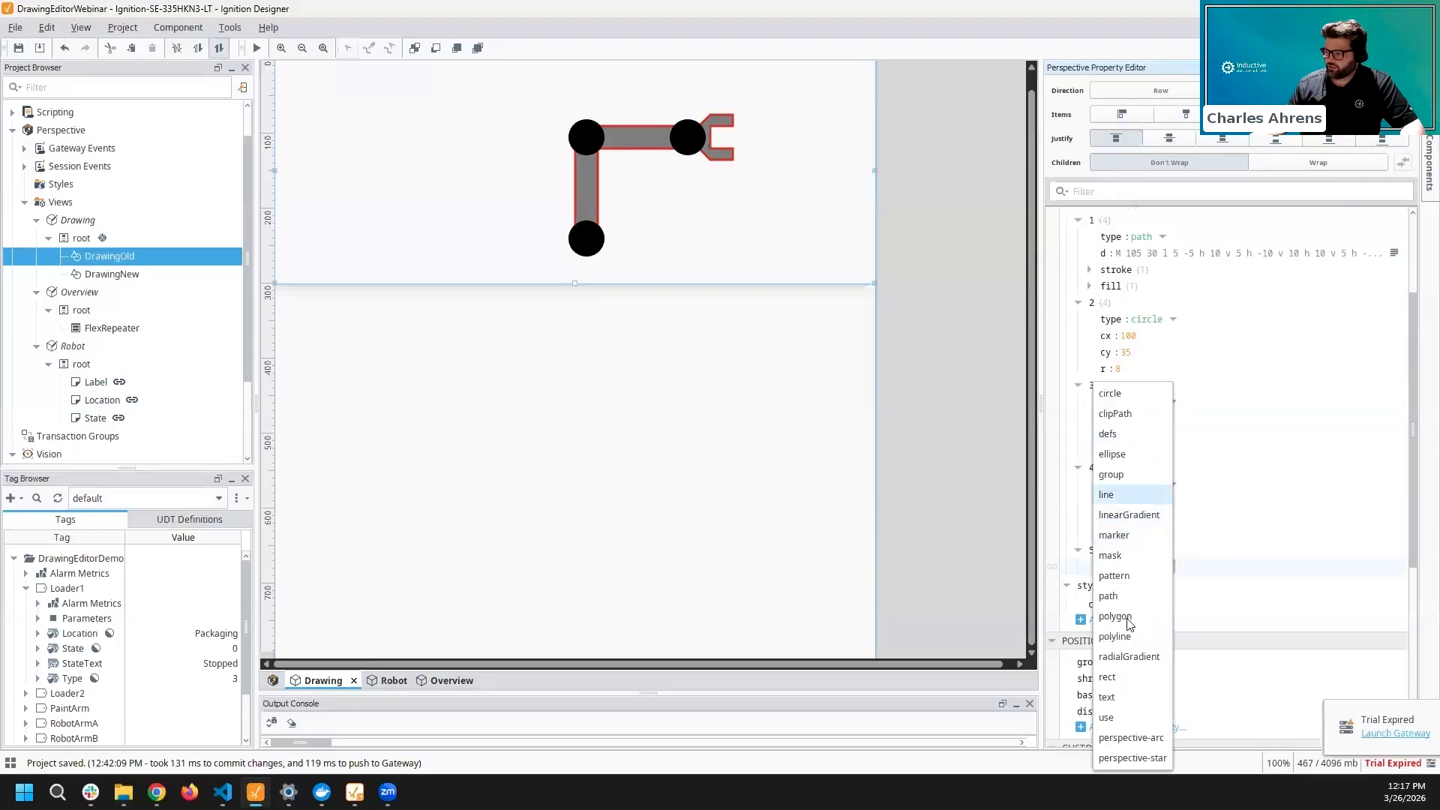
{"action": "left_click", "coordinate": [1113, 679]}
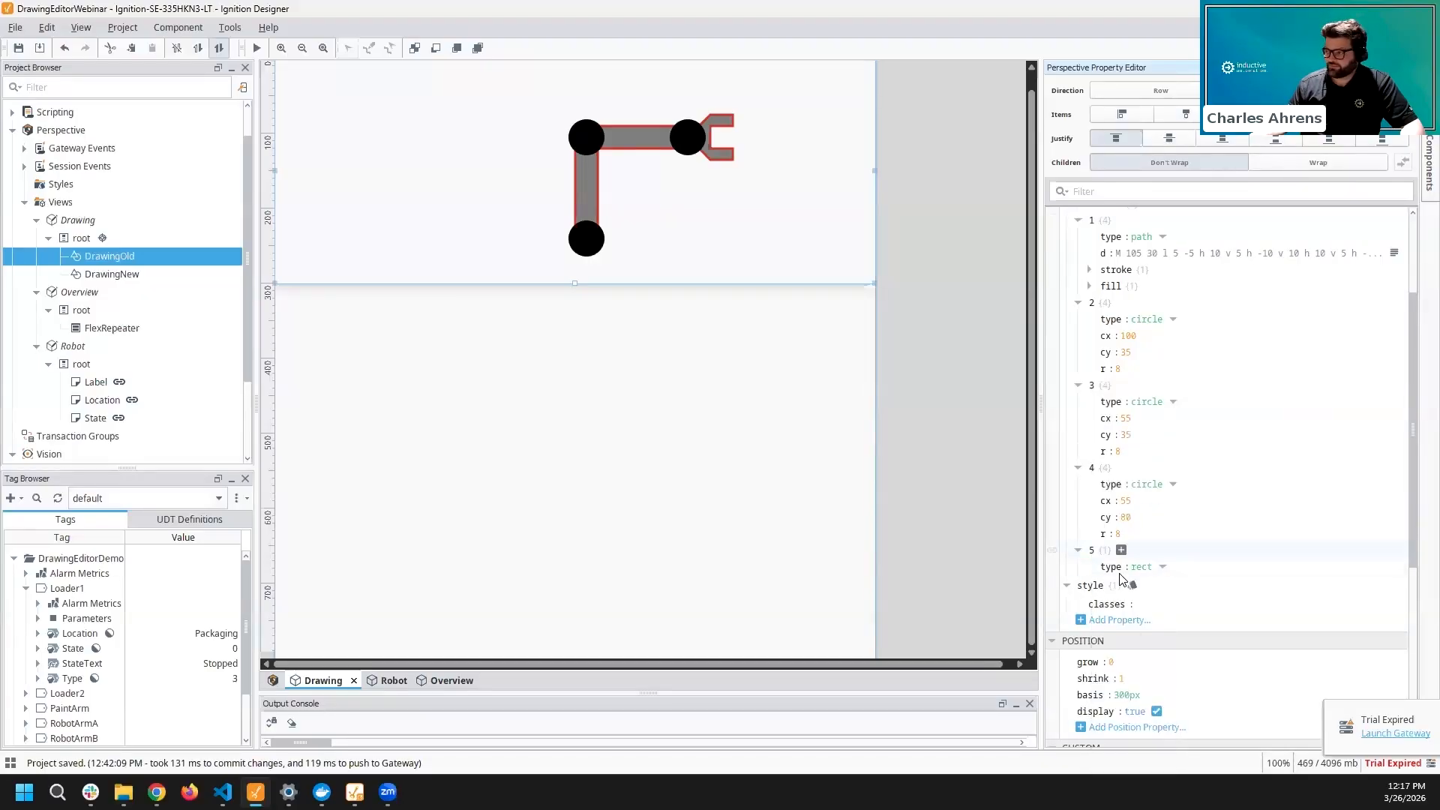
- Add value members named x, y, width and height to the rect element
{"action": "left_click", "coordinate": [1121, 550]}
{"action": "left_click", "coordinate": [1134, 579]}
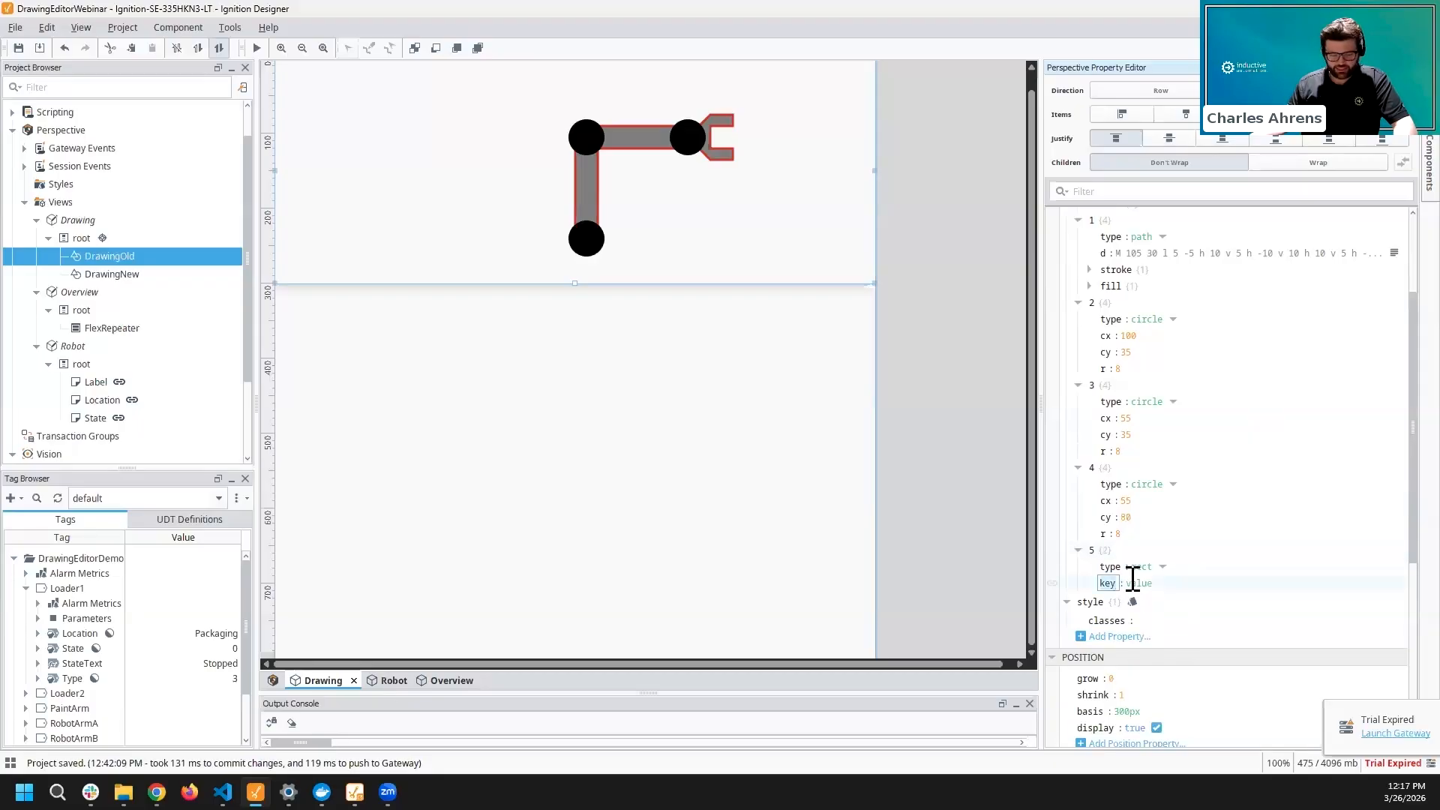
{"action": "right_click", "coordinate": [1095, 568]}
{"action": "left_click", "coordinate": [1131, 587]}
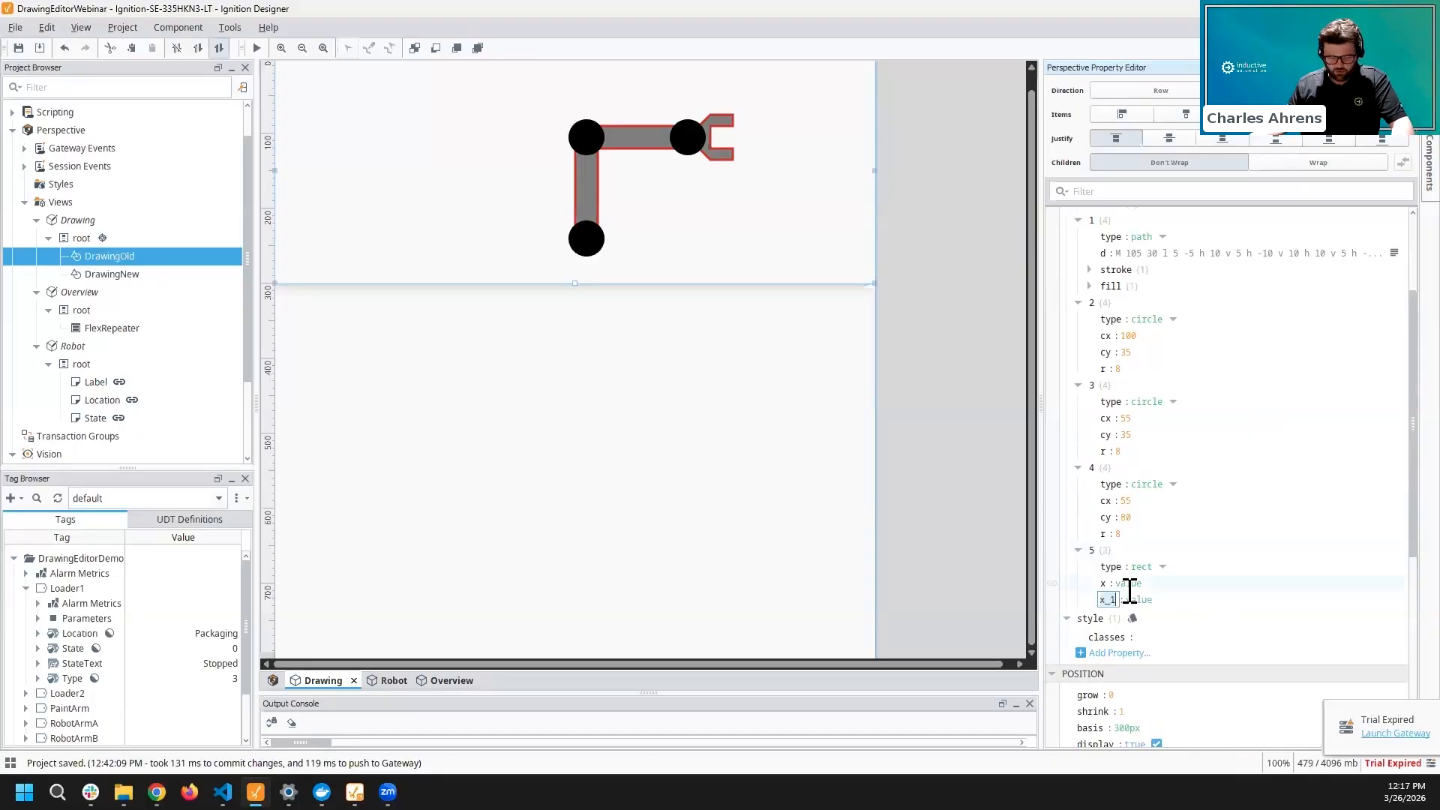
{"action": "right_click", "coordinate": [1110, 592]}
{"action": "left_click", "coordinate": [1134, 588]}
{"action": "type", "text": "width"}
{"action": "key", "text": "Tab"}
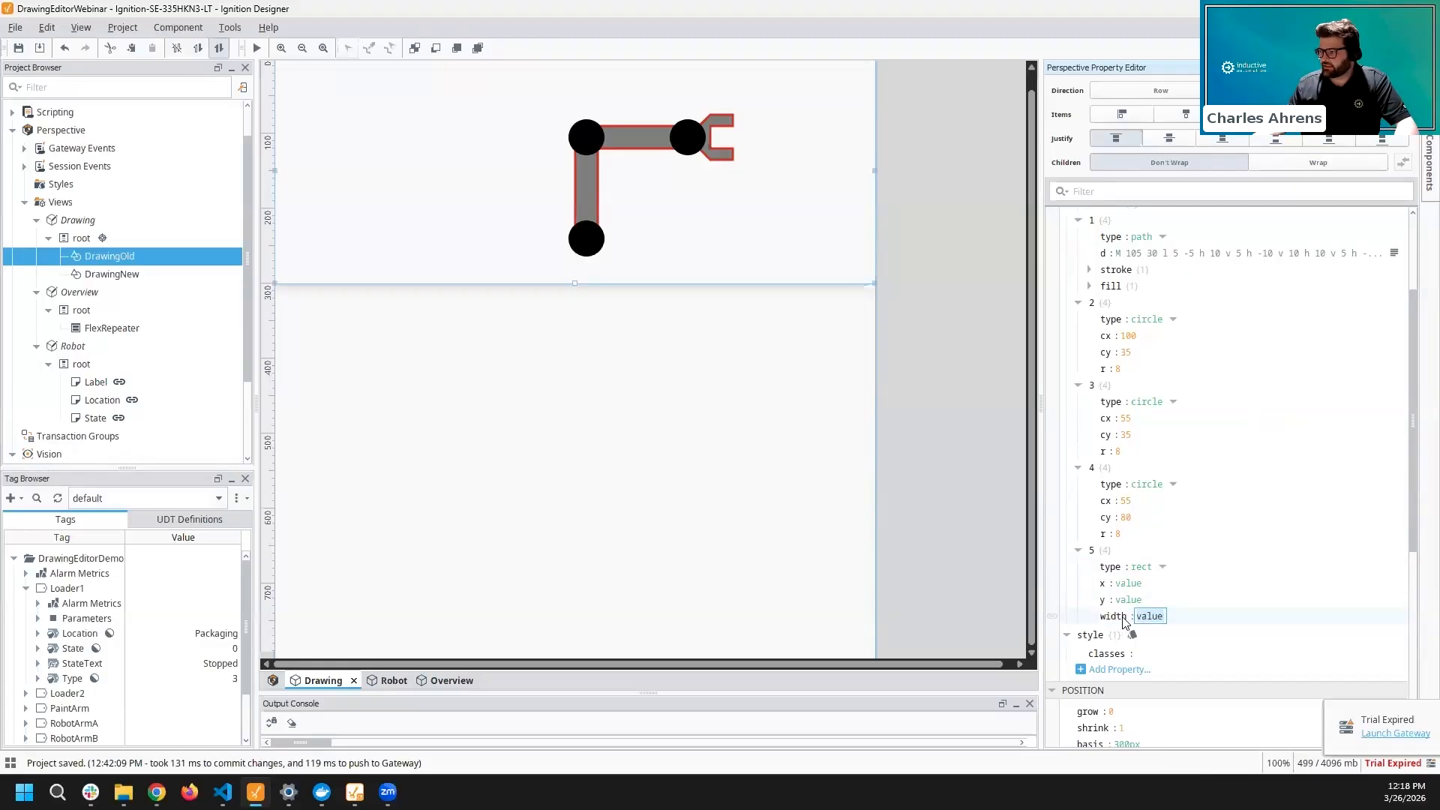
{"action": "right_click", "coordinate": [1137, 582]}
{"action": "left_click", "coordinate": [1170, 589]}
{"action": "type", "text": "height"}
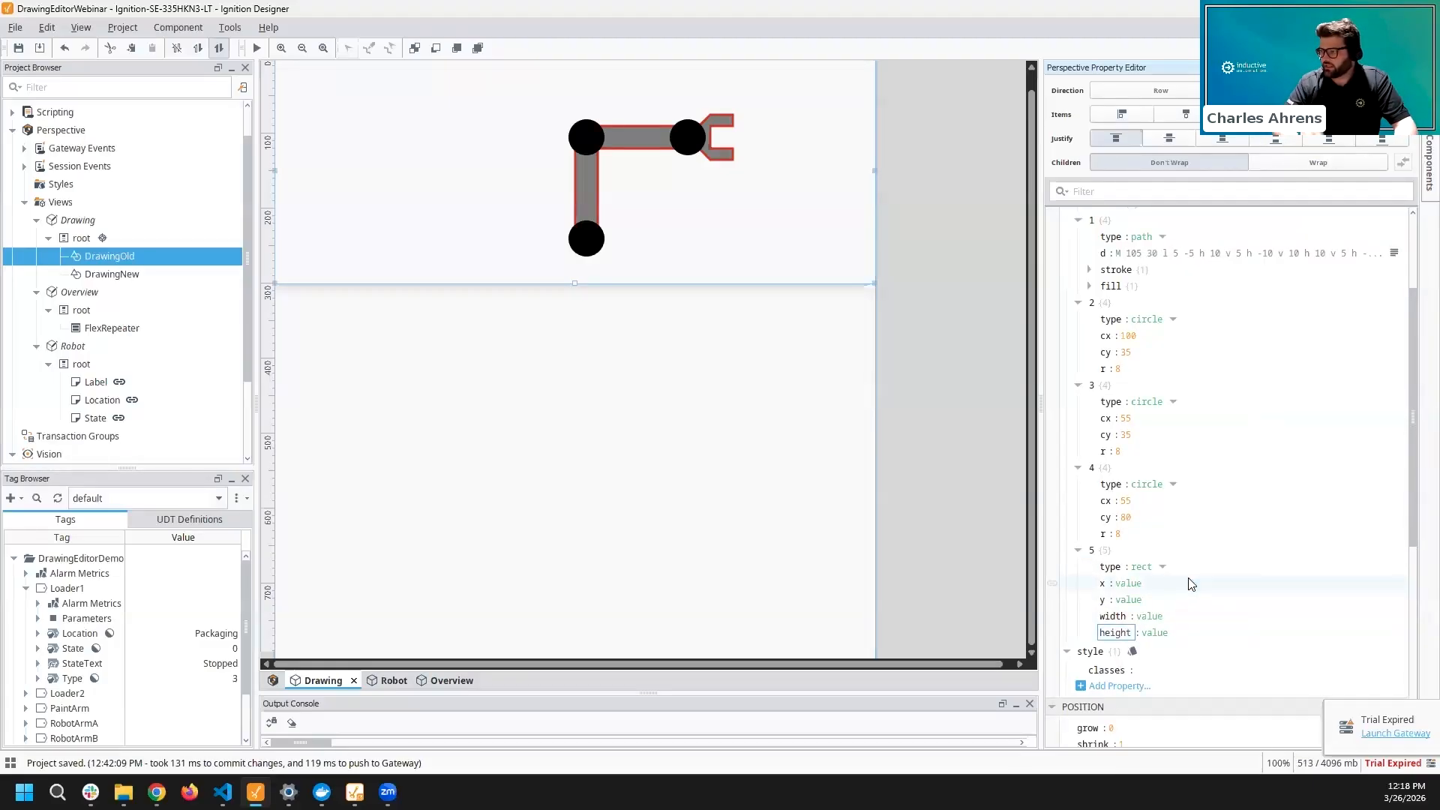
{"action": "key", "text": "Tab"}
- Set the rect element's width to 30 and height to 20
{"action": "key", "text": "shift+Tab"}
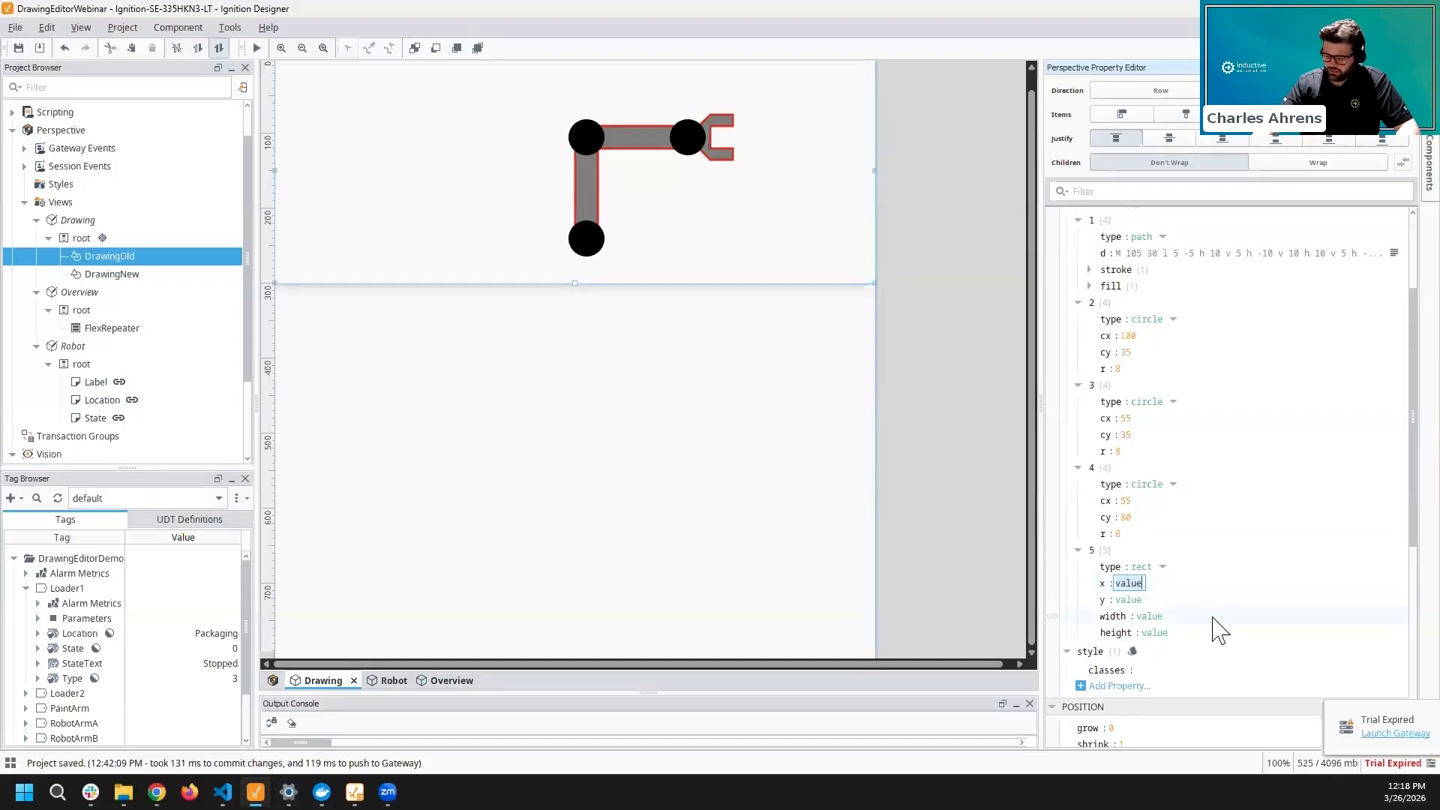
{"action": "key", "text": "Tab"}
{"action": "type", "text": "30"}
{"action": "key", "text": "Tab"}
{"action": "type", "text": "20"}
{"action": "key", "text": "shift+Tab"}
{"action": "key", "text": "shift+Tab"}
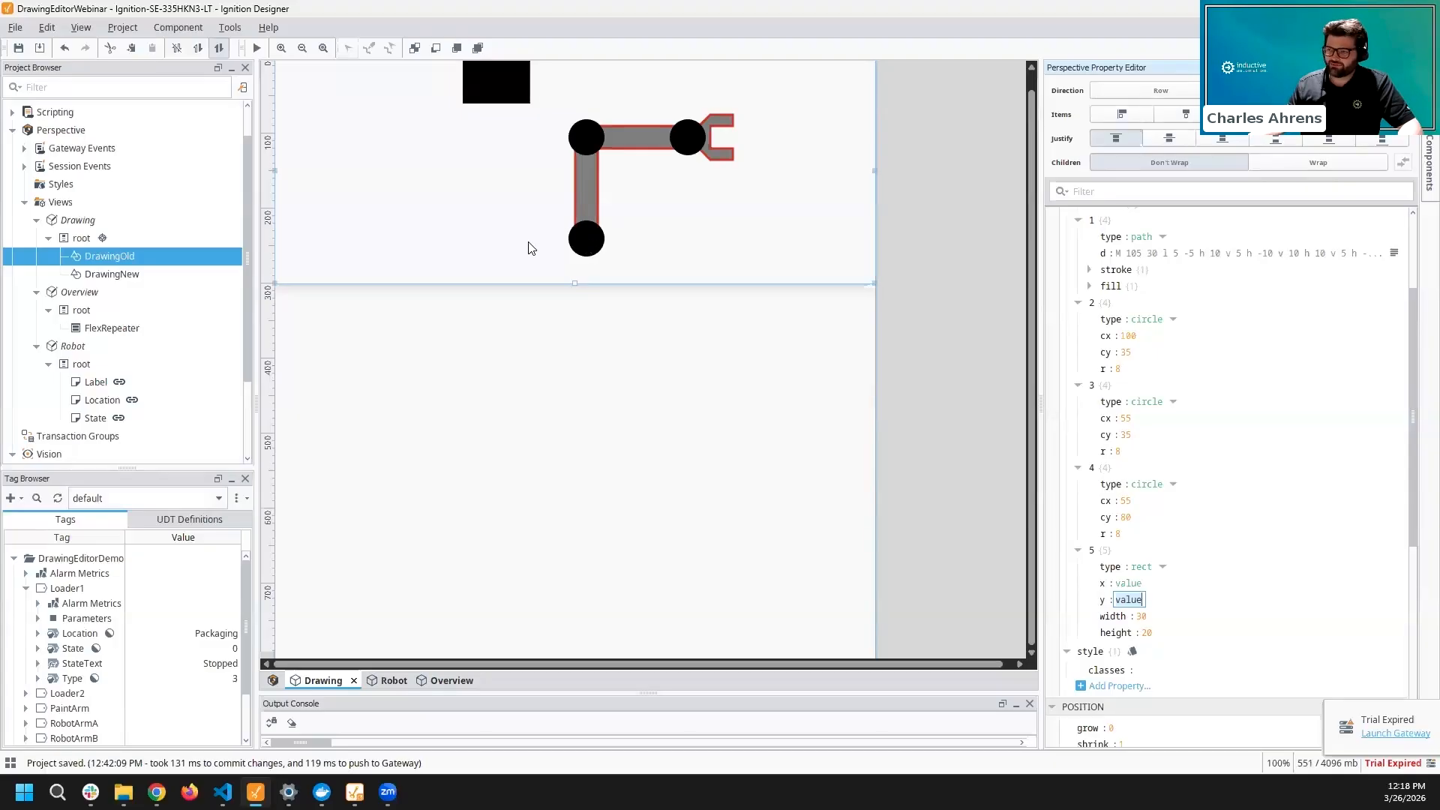
- Position the rectangle under the arm as its base by setting x to 40 and y to 80
{"action": "left_click", "coordinate": [1131, 583]}
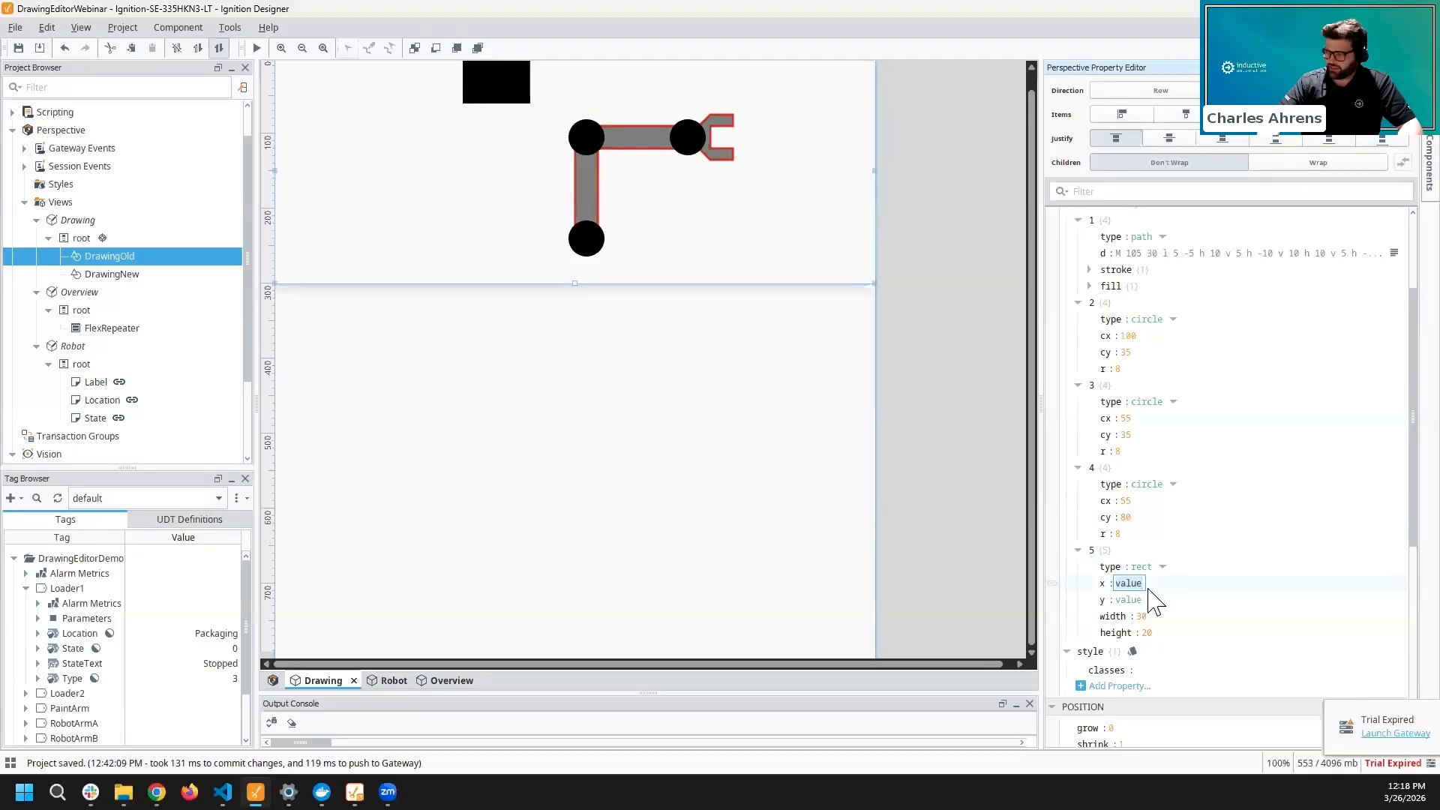
{"action": "key", "text": "Tab"}
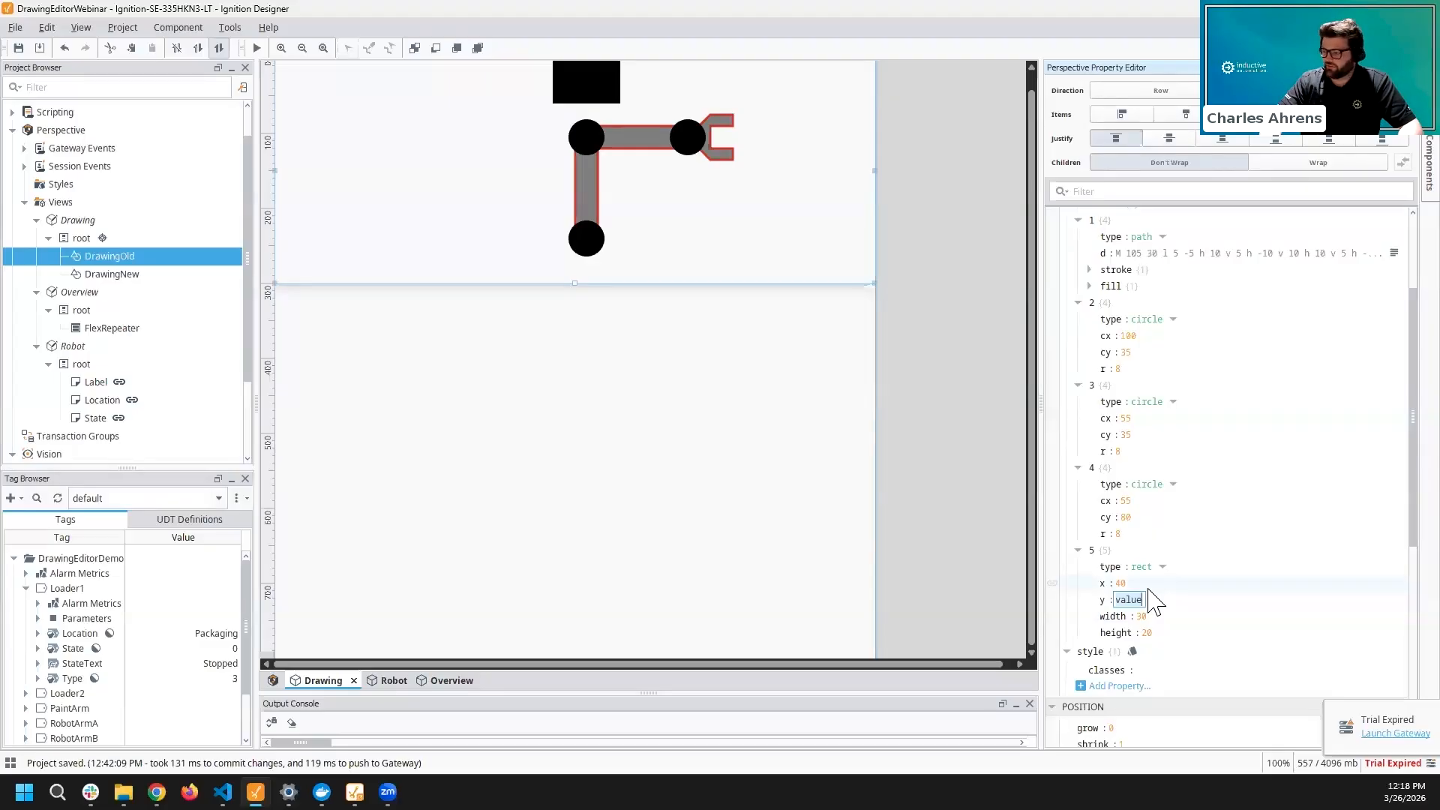
{"action": "type", "text": "80"}
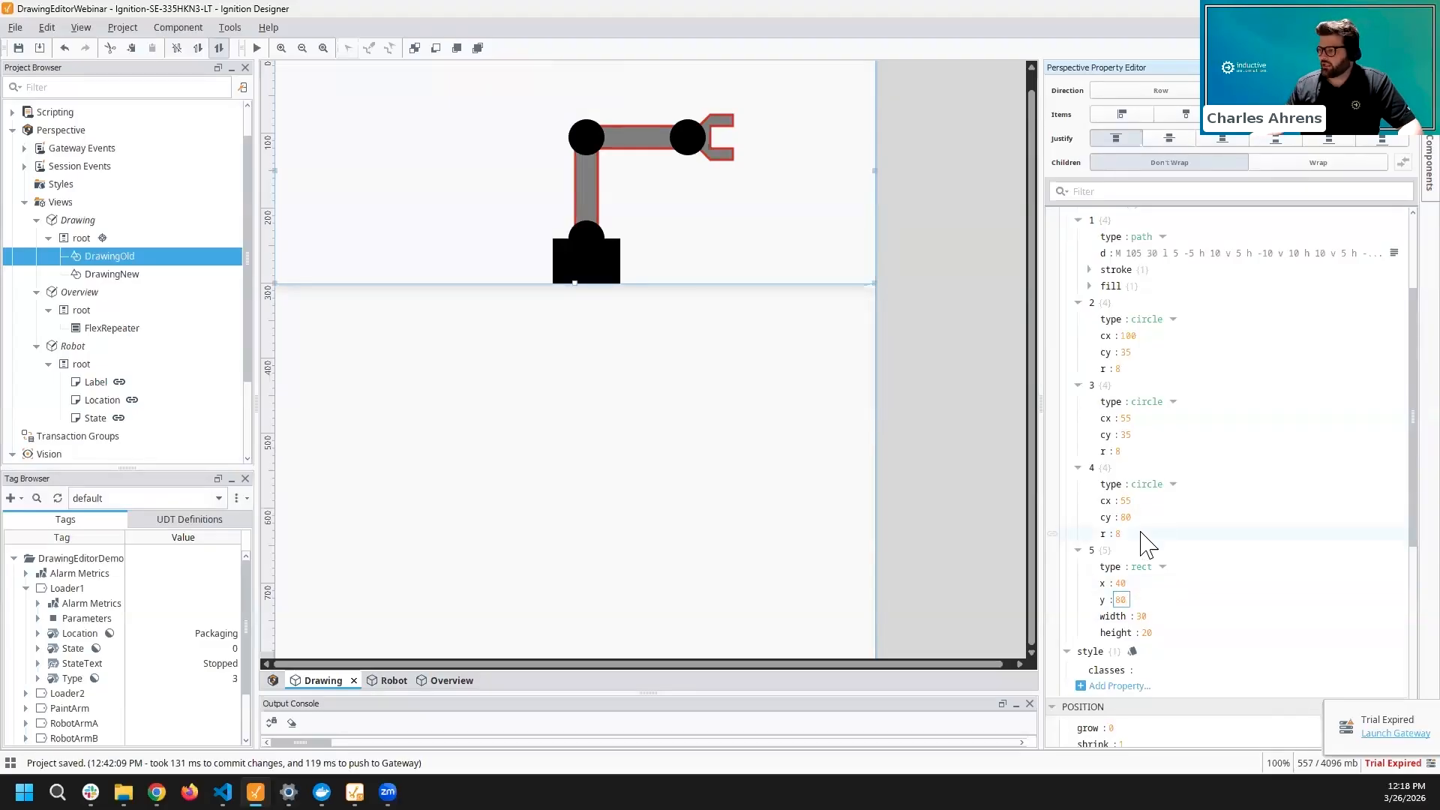
- Add a member named fill to the rect element and convert it to an object
{"action": "left_click", "coordinate": [1121, 552]}
{"action": "left_click", "coordinate": [1140, 583]}
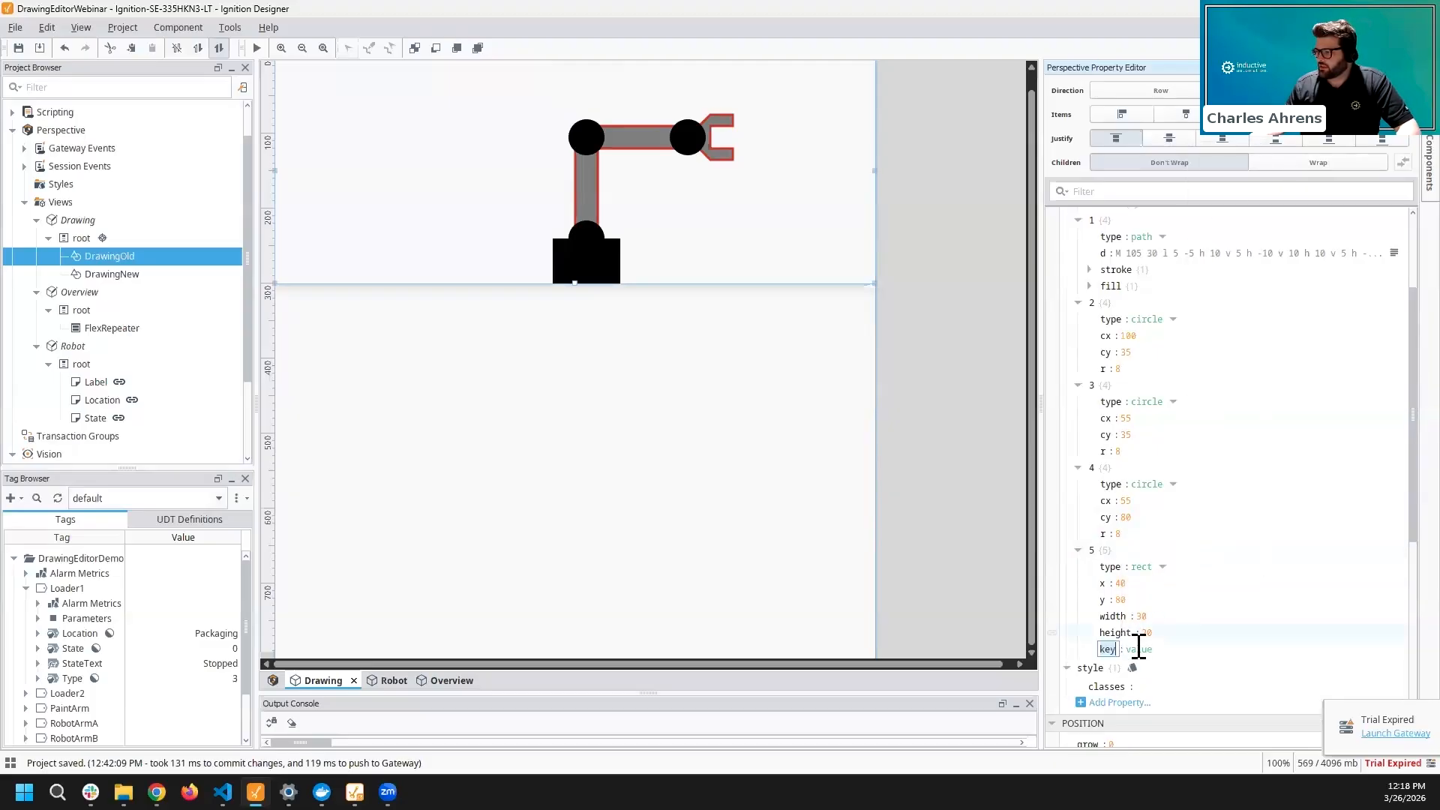
{"action": "type", "text": "fill"}
{"action": "key", "text": "Return"}
{"action": "right_click", "coordinate": [1118, 584]}
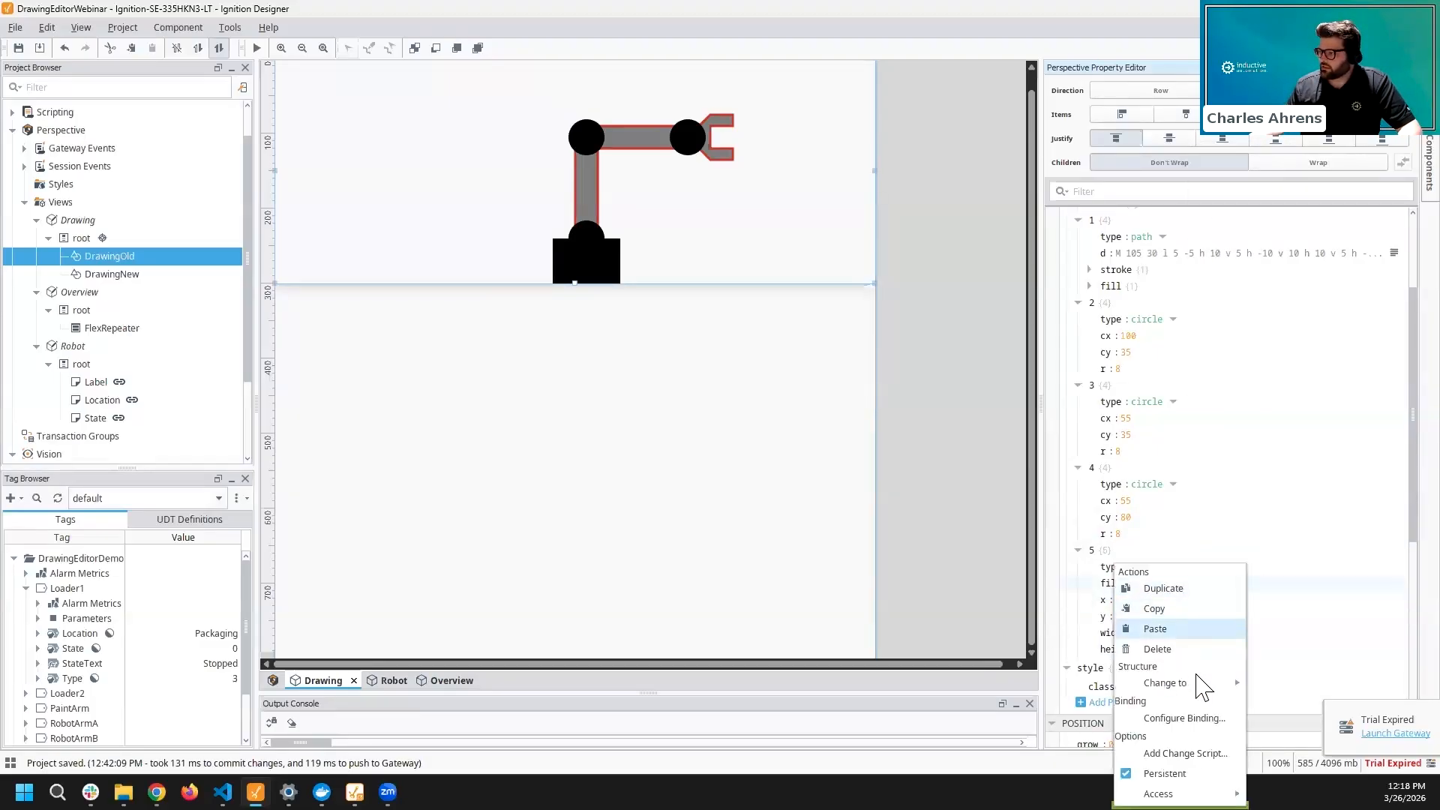
{"action": "mouse_move", "coordinate": [1215, 682]}
{"action": "left_click", "coordinate": [1284, 703]}
- Add a paint value to the rectangle's fill and set it to blue
{"action": "left_click", "coordinate": [1162, 599]}
{"action": "mouse_move", "coordinate": [1198, 616]}
{"action": "left_click", "coordinate": [1226, 636]}
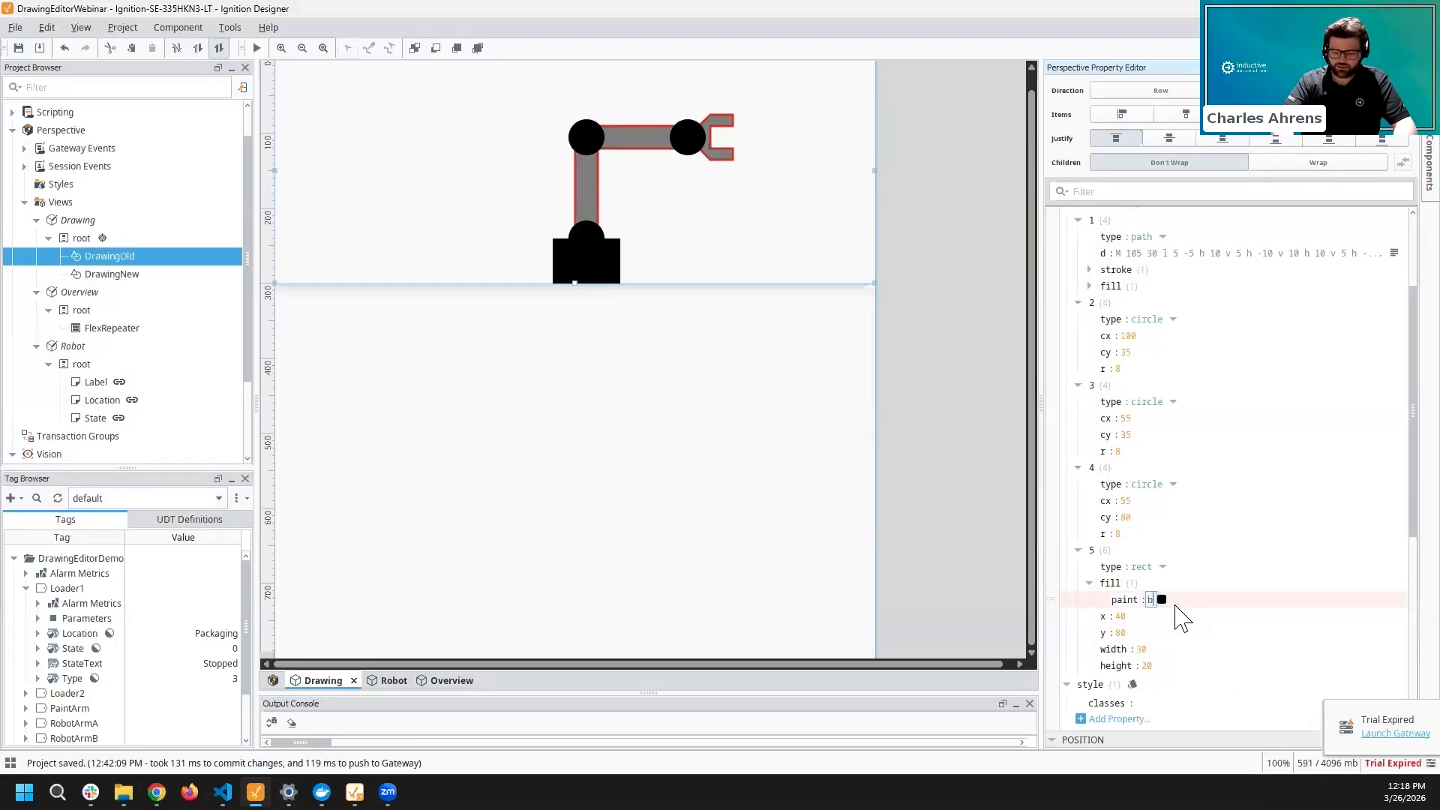
{"action": "type", "text": "blue"}
{"action": "key", "text": "Return"}
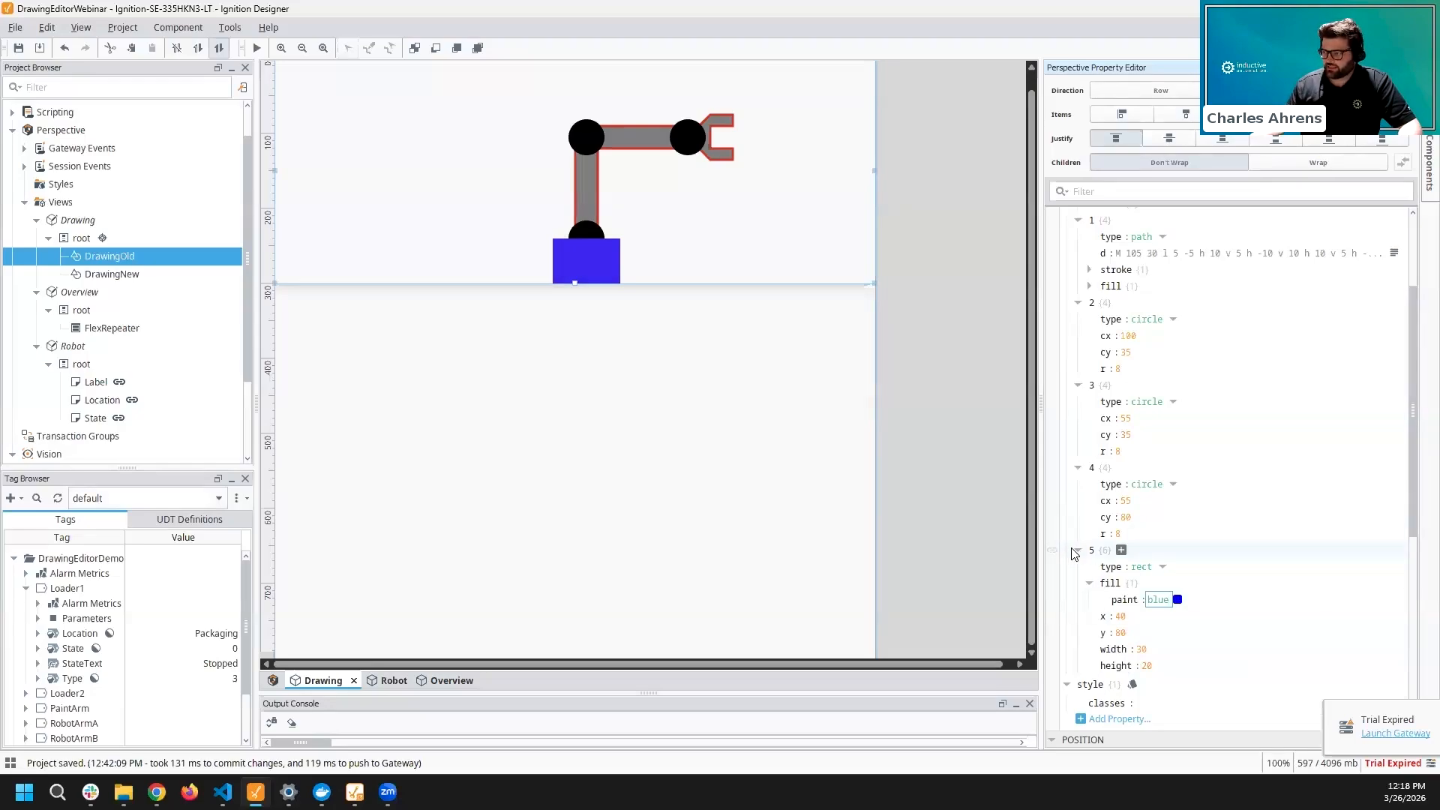
- Reorder the rect element before the lowest joint circle and set its fill paint to grey
{"action": "left_click_drag", "start_coordinate": [1077, 550], "coordinate": [1075, 535]}
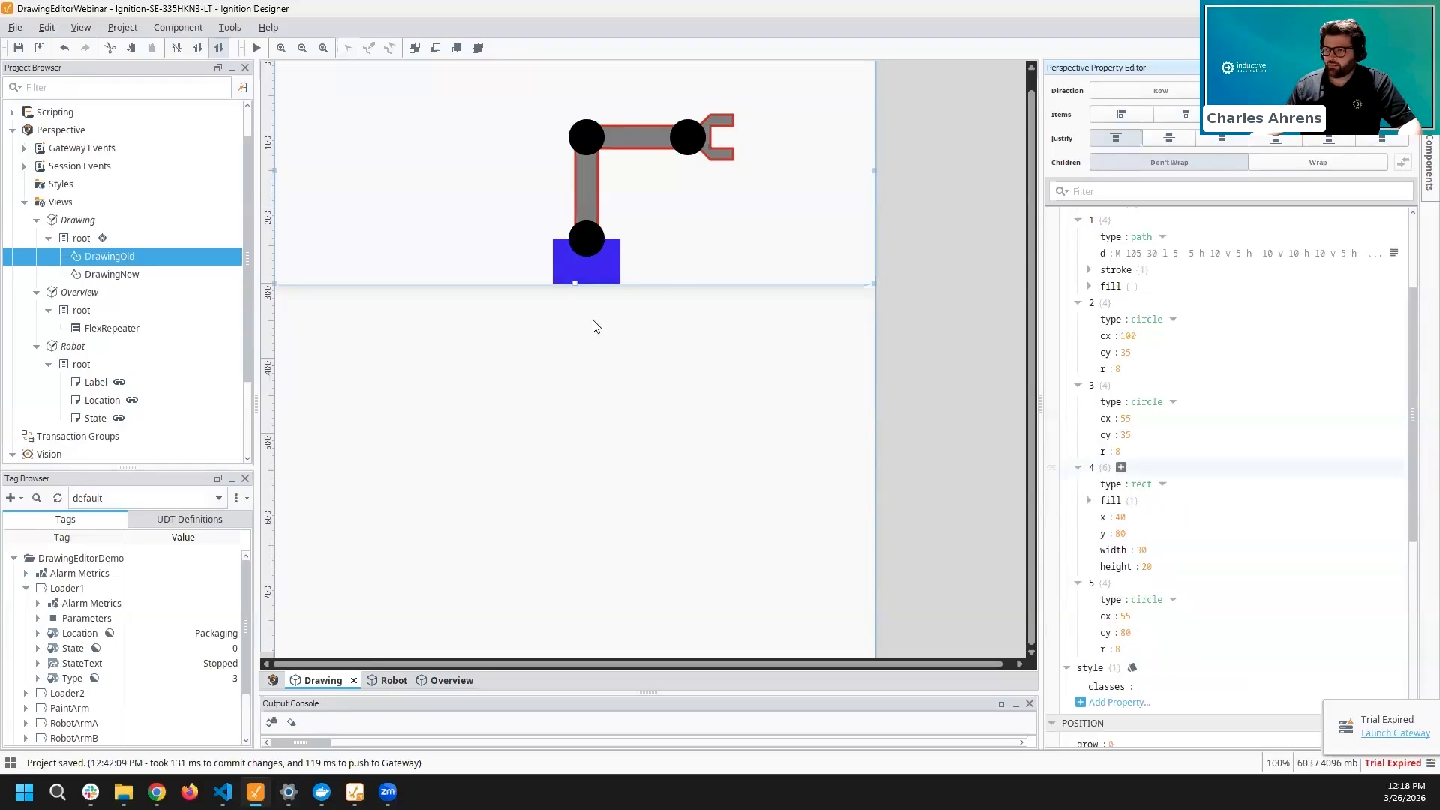
{"action": "left_click", "coordinate": [1089, 500]}
{"action": "left_click", "coordinate": [1162, 518]}
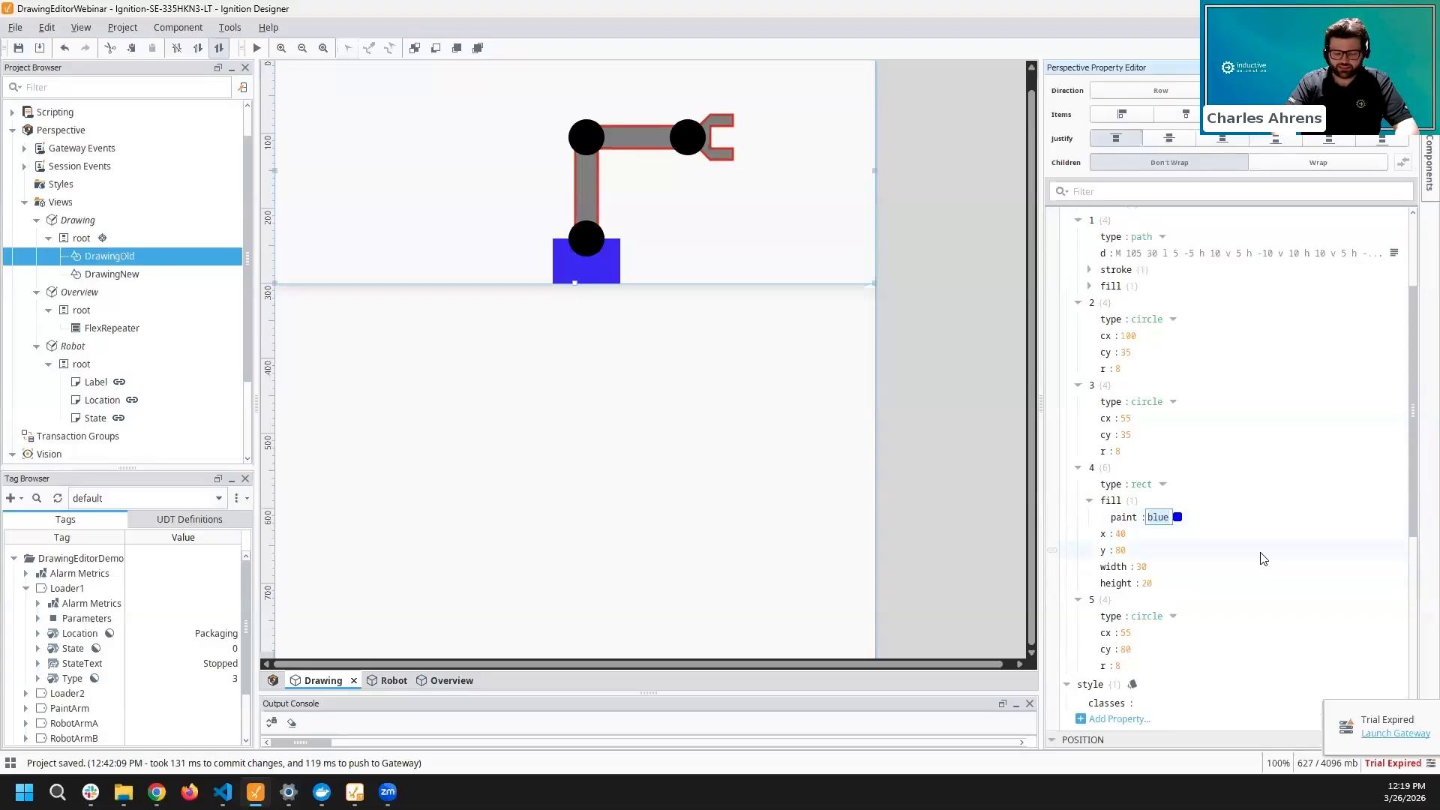
{"action": "type", "text": "w"}
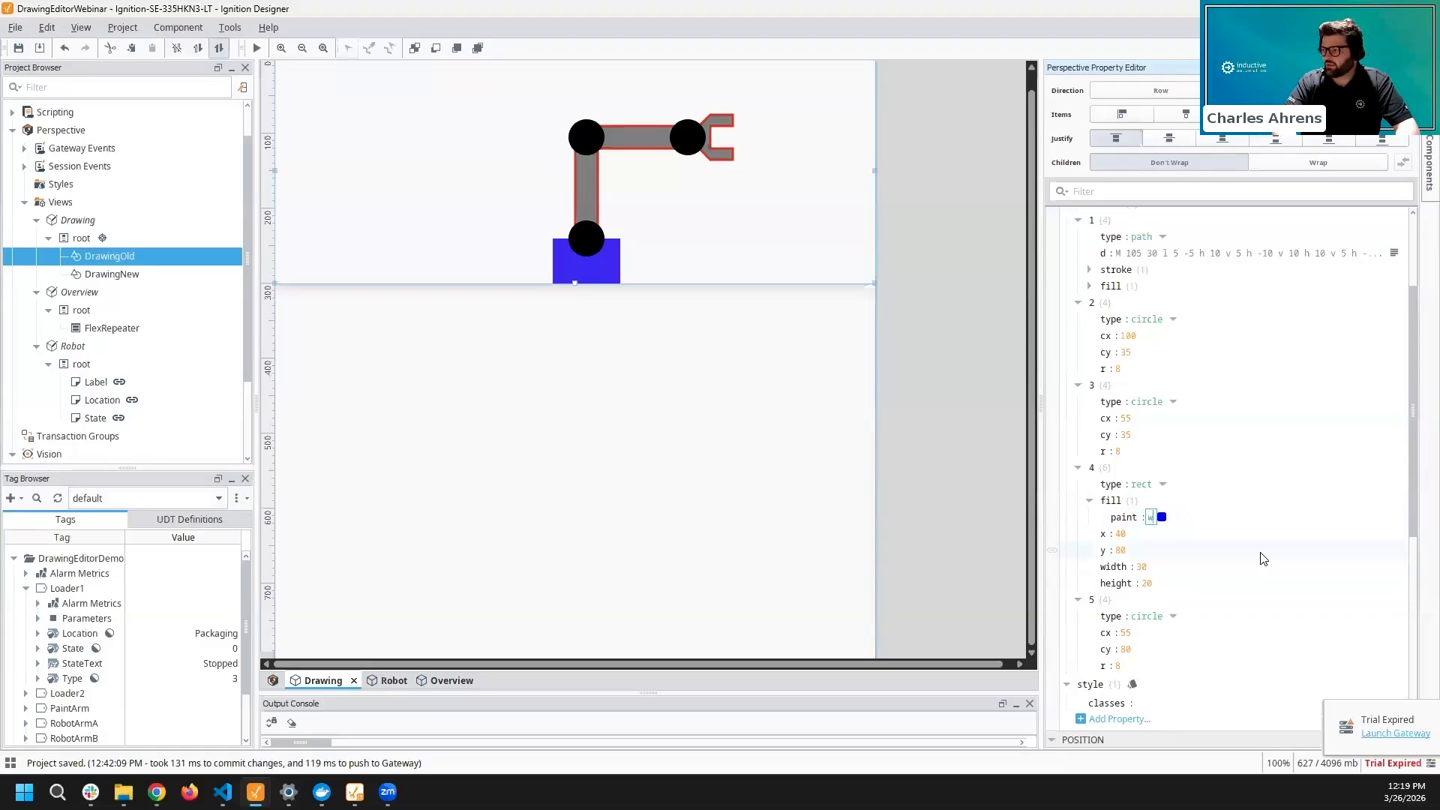
{"action": "type", "text": "hgrey"}
{"action": "key", "text": "Return"}
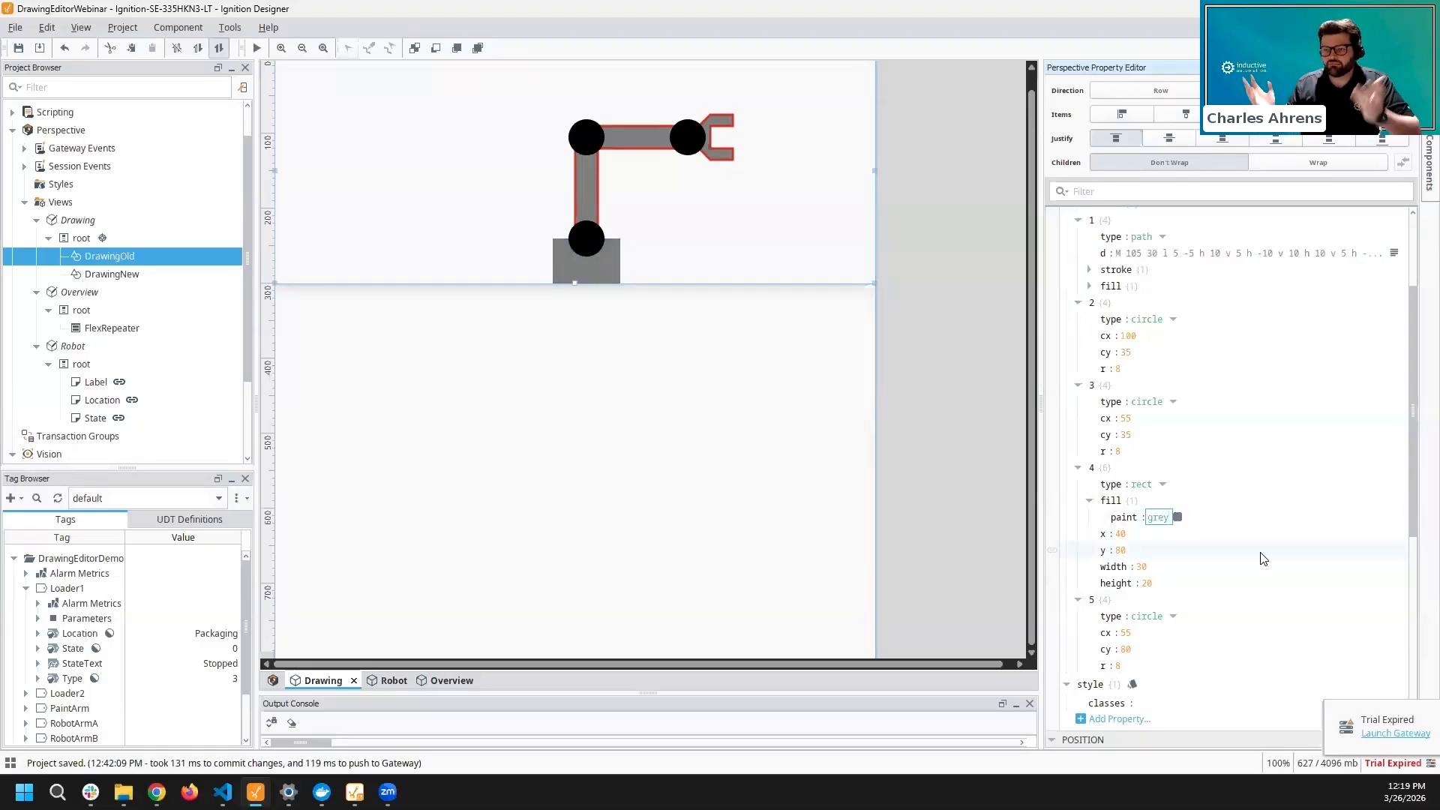
{"action": "left_click", "coordinate": [1125, 418]}
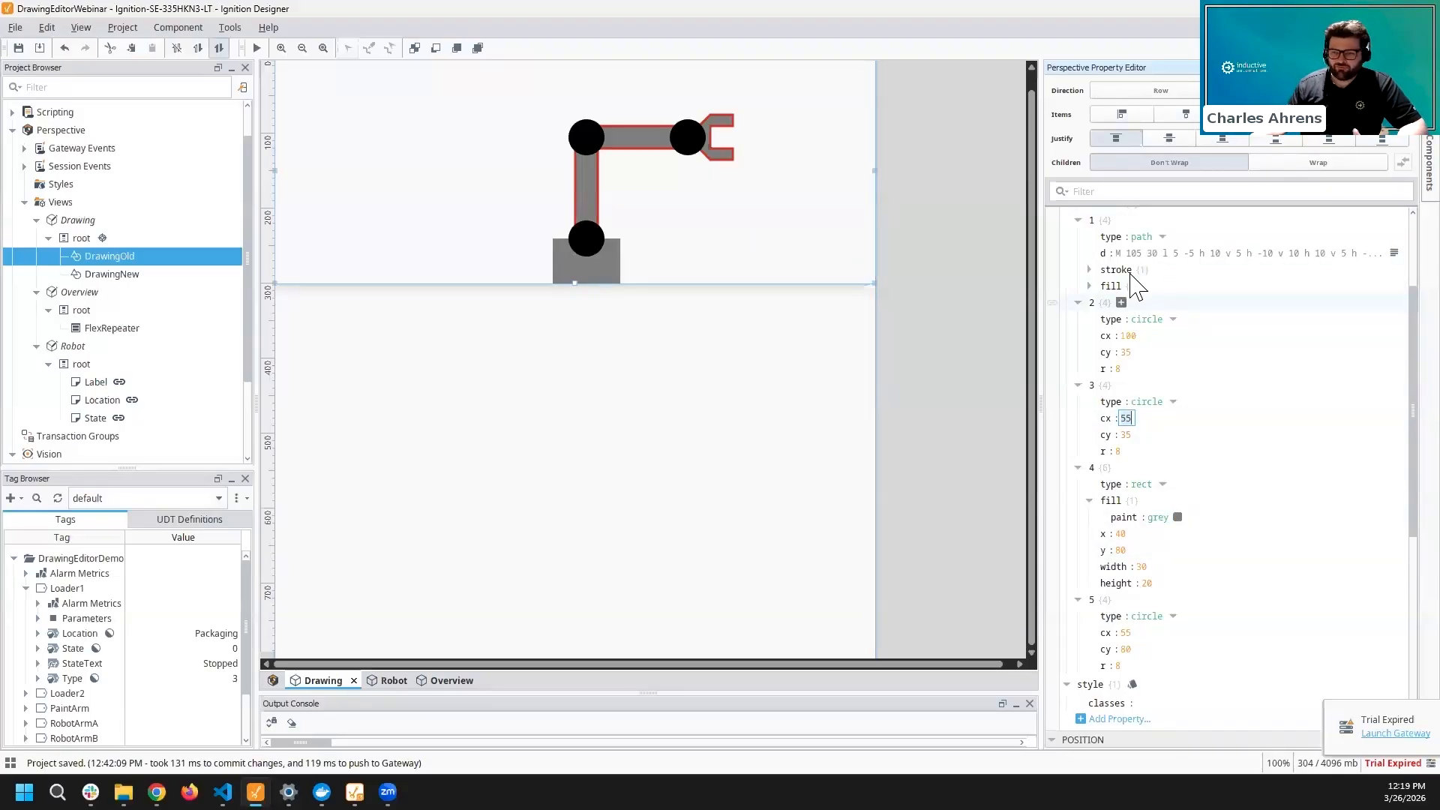
{"action": "scroll", "coordinate": [1146, 303], "scroll_direction": "up", "scroll_amount": 3}
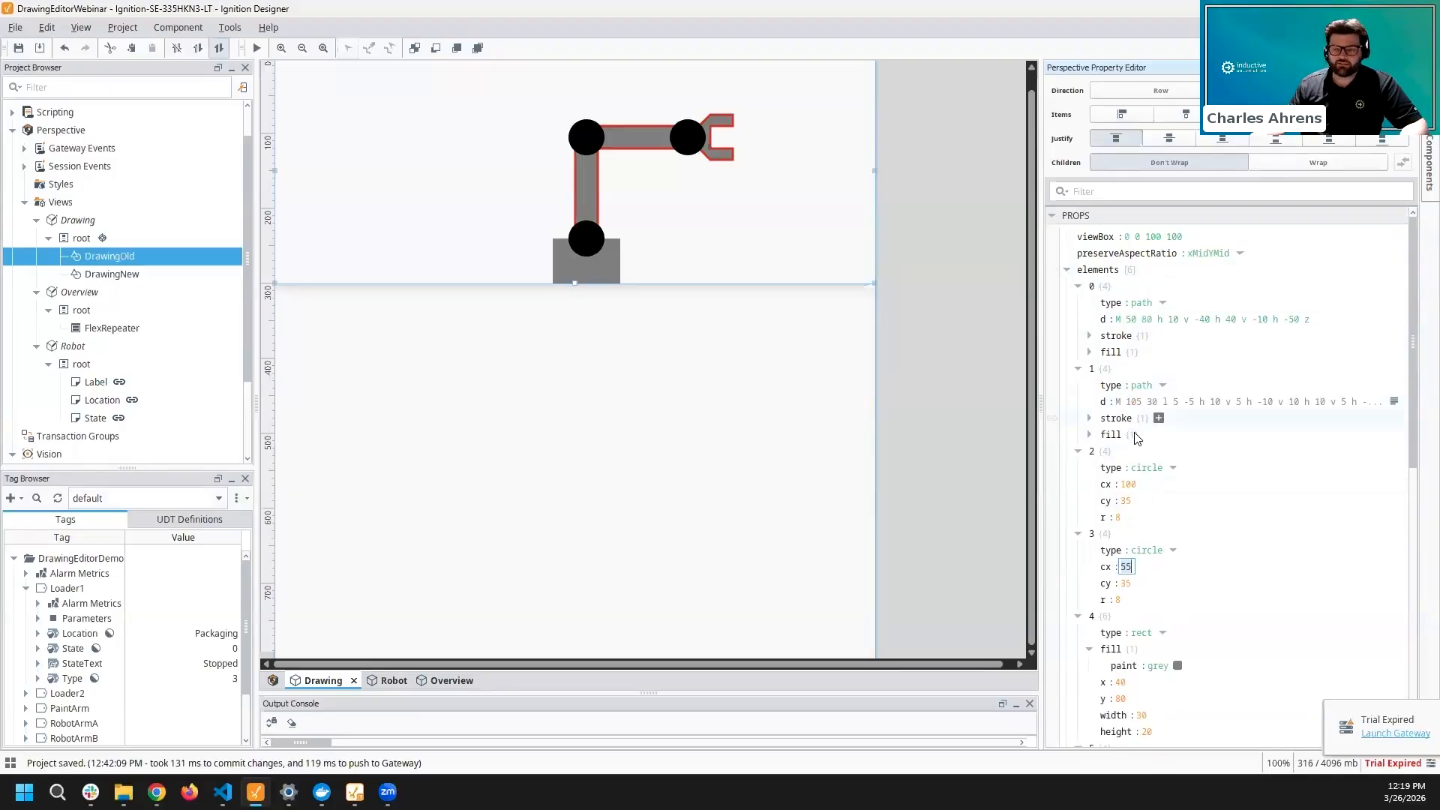
- Open the empty DrawingNew component in the Drawing Editor, maximize the editor window and show the design properties
{"action": "scroll", "coordinate": [1141, 437], "scroll_direction": "down", "scroll_amount": 1}
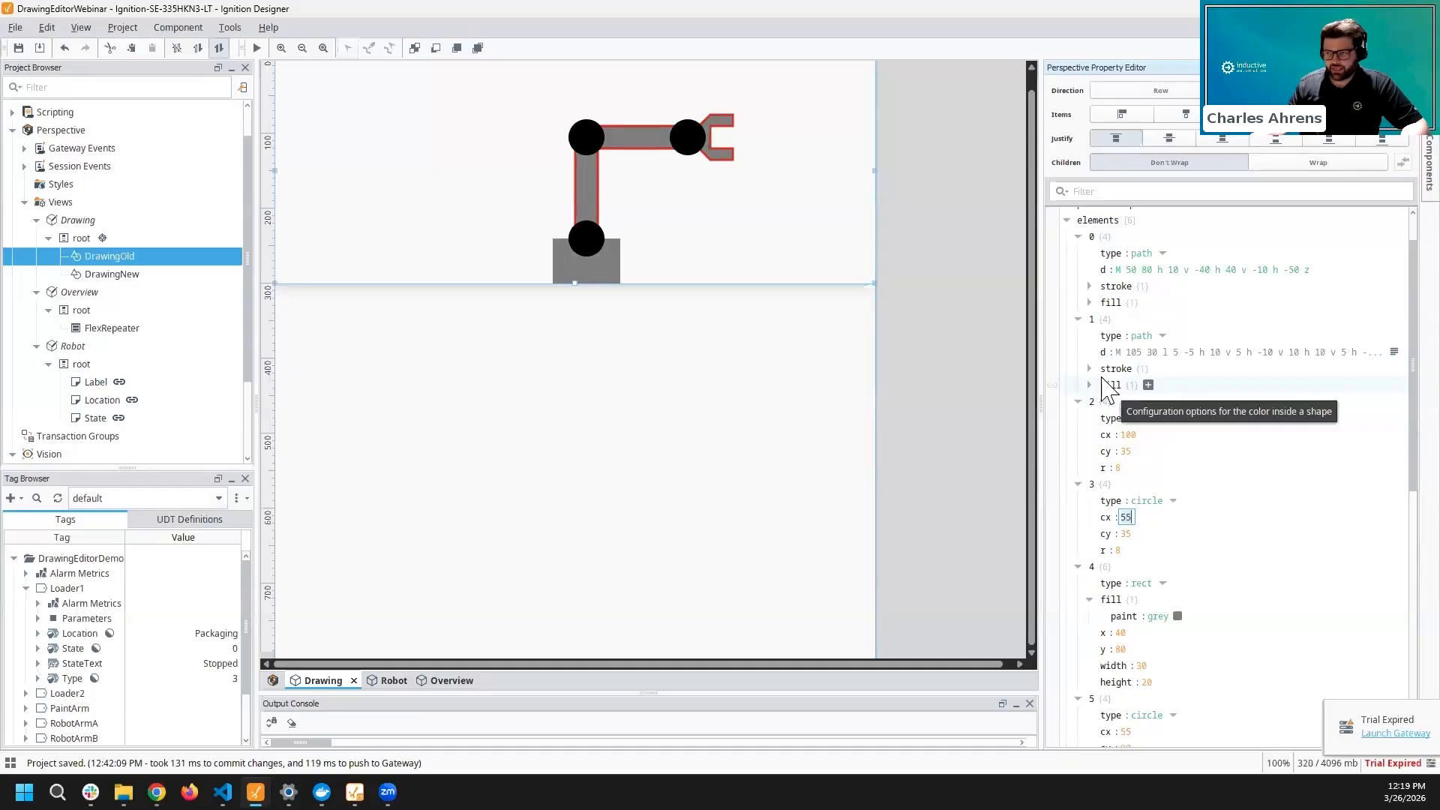
{"action": "left_click", "coordinate": [614, 383]}
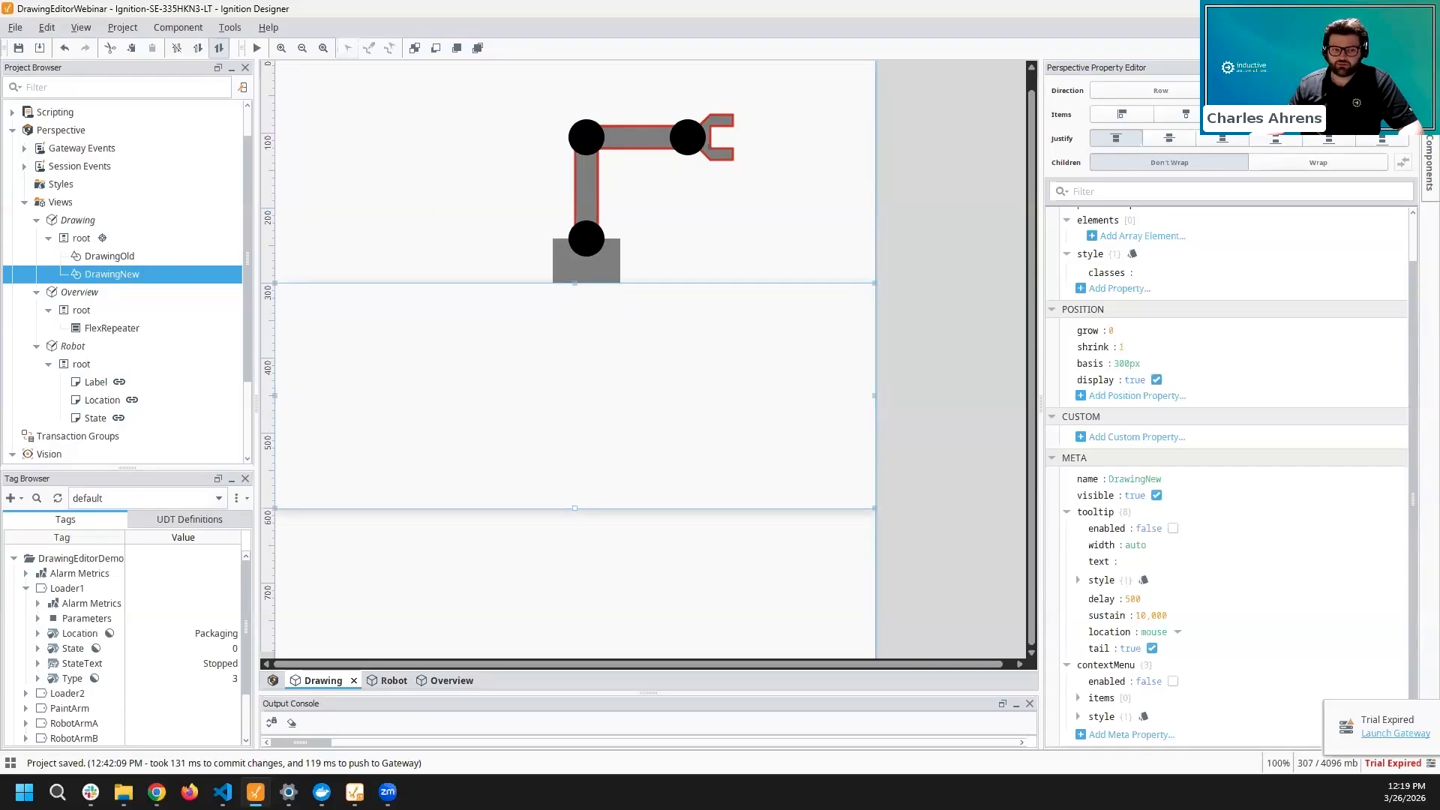
{"action": "right_click", "coordinate": [577, 323]}
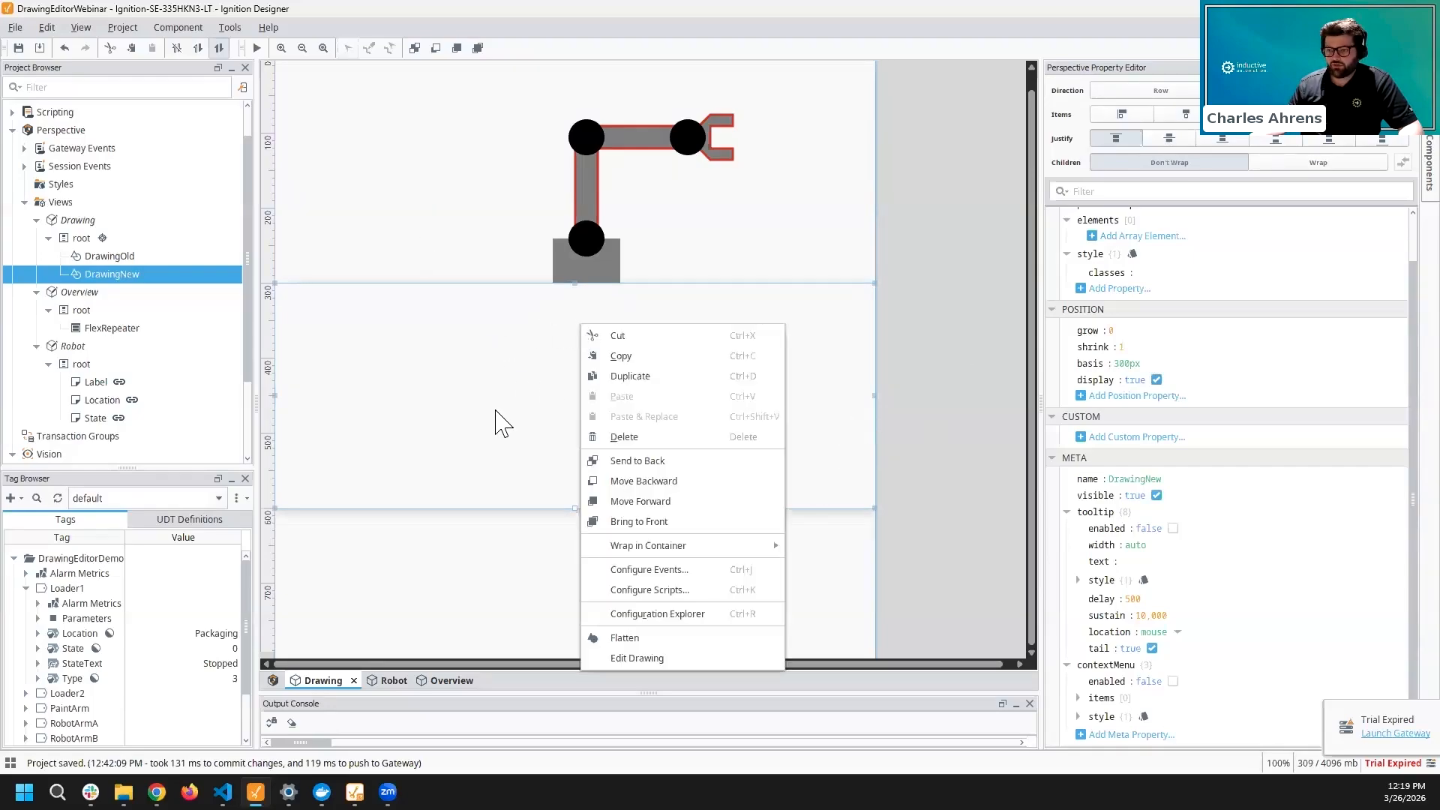
{"action": "scroll", "coordinate": [1117, 232], "scroll_direction": "up", "scroll_amount": 2}
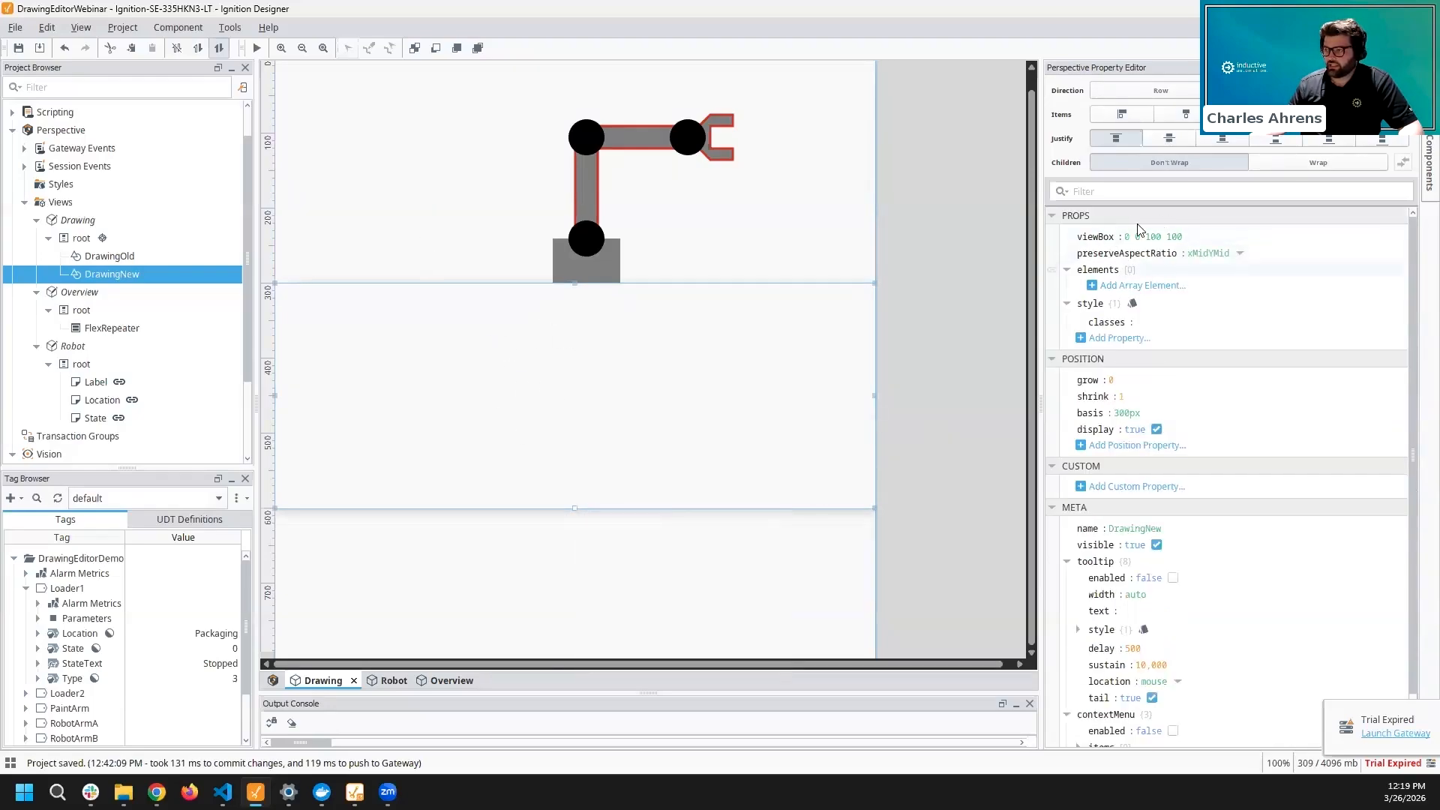
{"action": "right_click", "coordinate": [583, 353]}
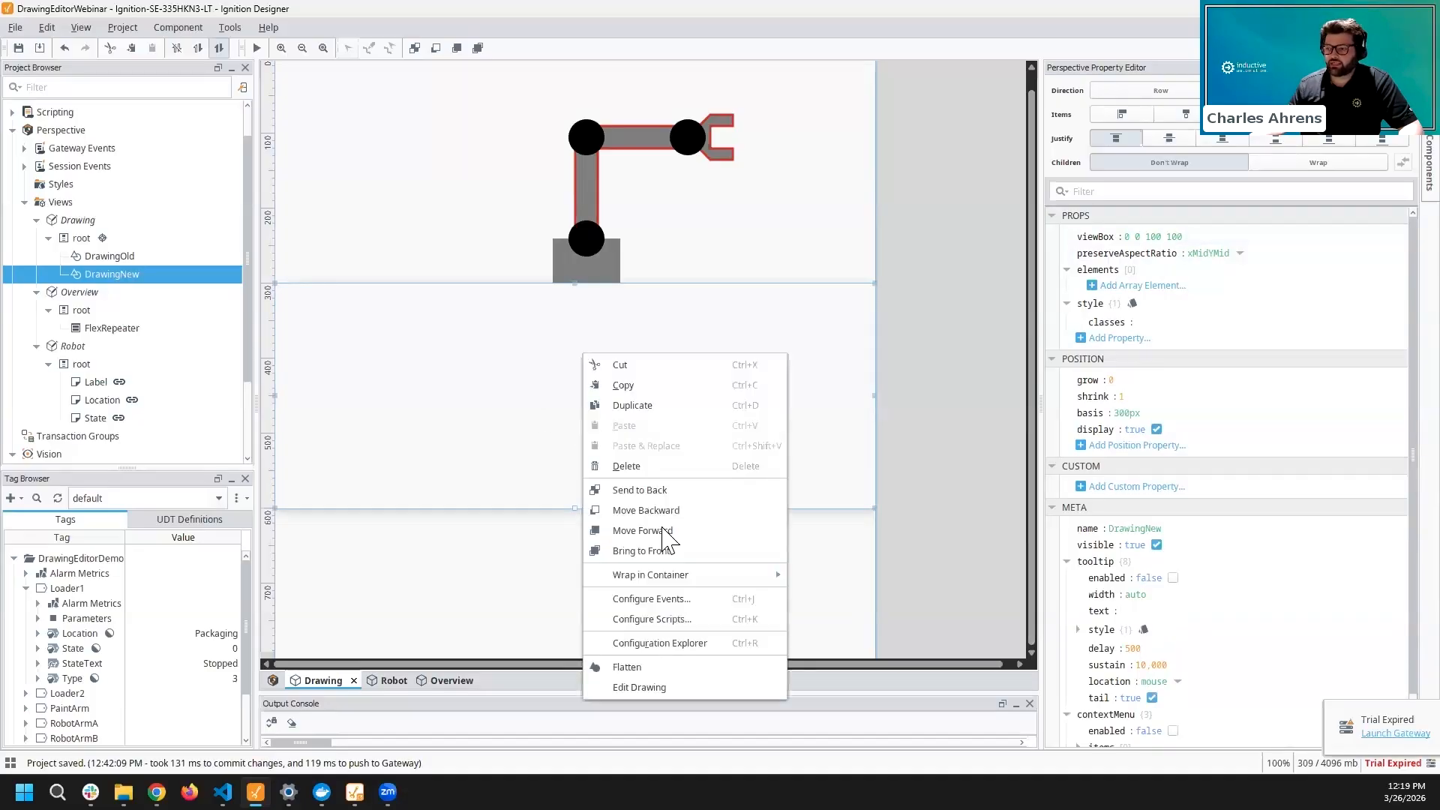
{"action": "left_click", "coordinate": [674, 691]}
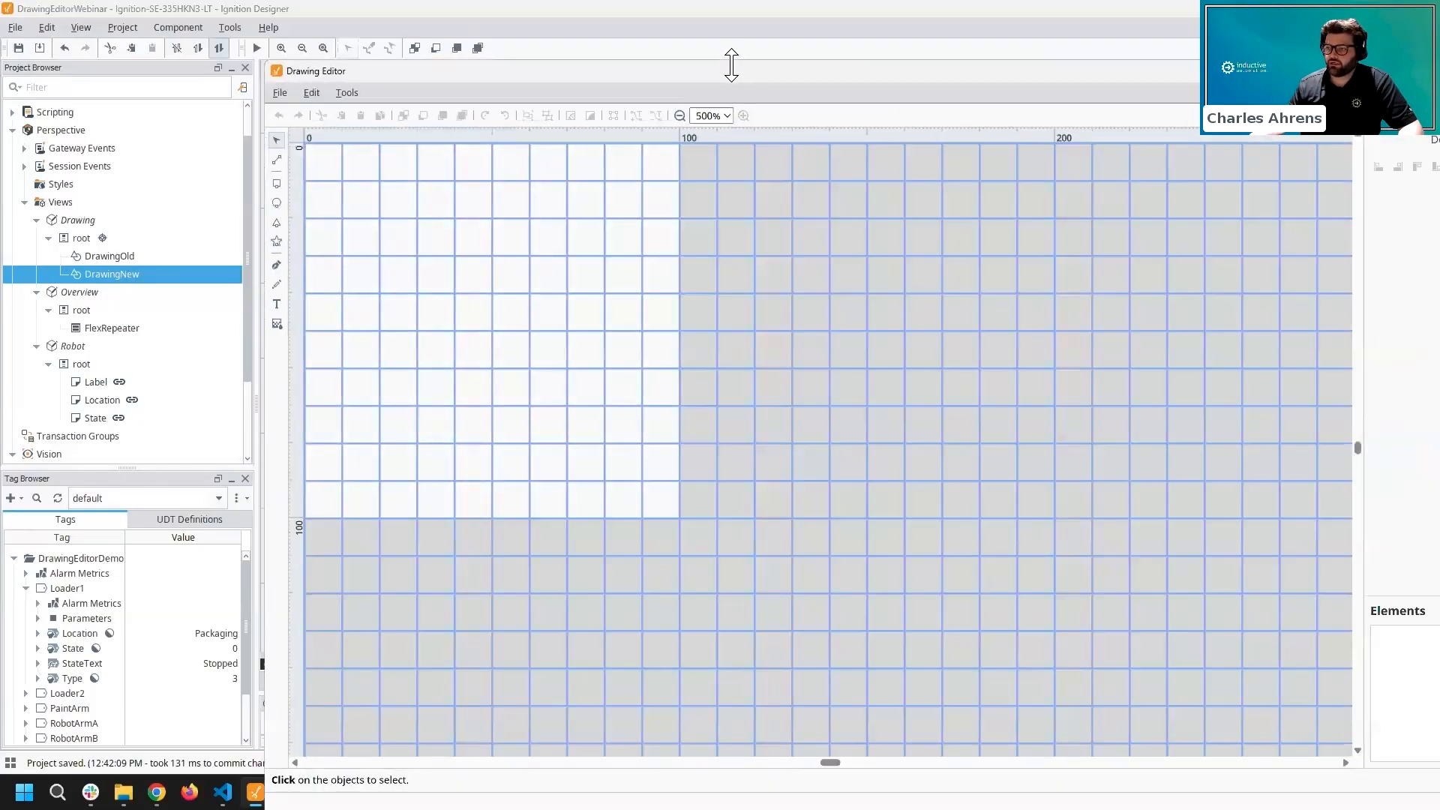
{"action": "left_click_drag", "start_coordinate": [731, 65], "coordinate": [737, 69]}
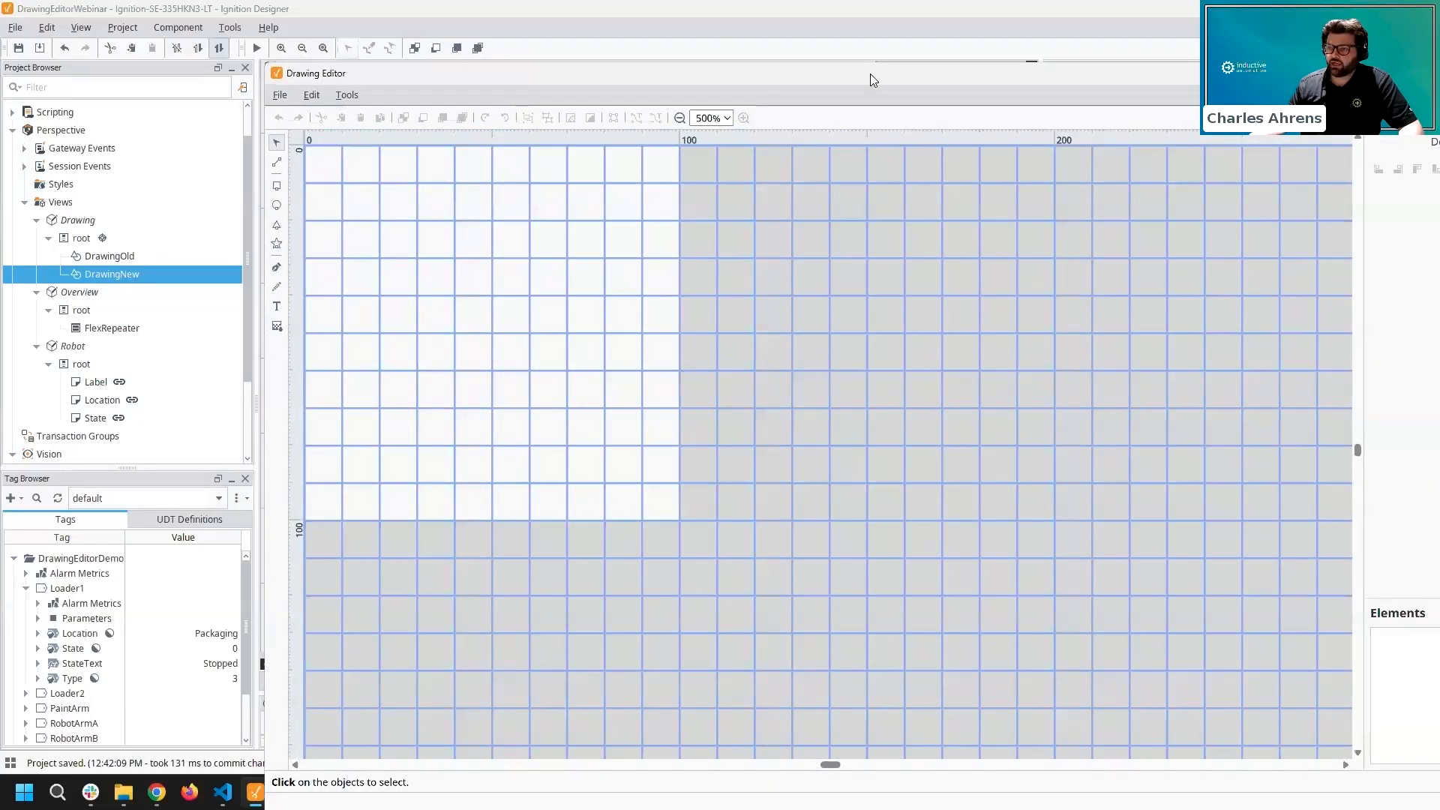
{"action": "double_click", "coordinate": [777, 77]}
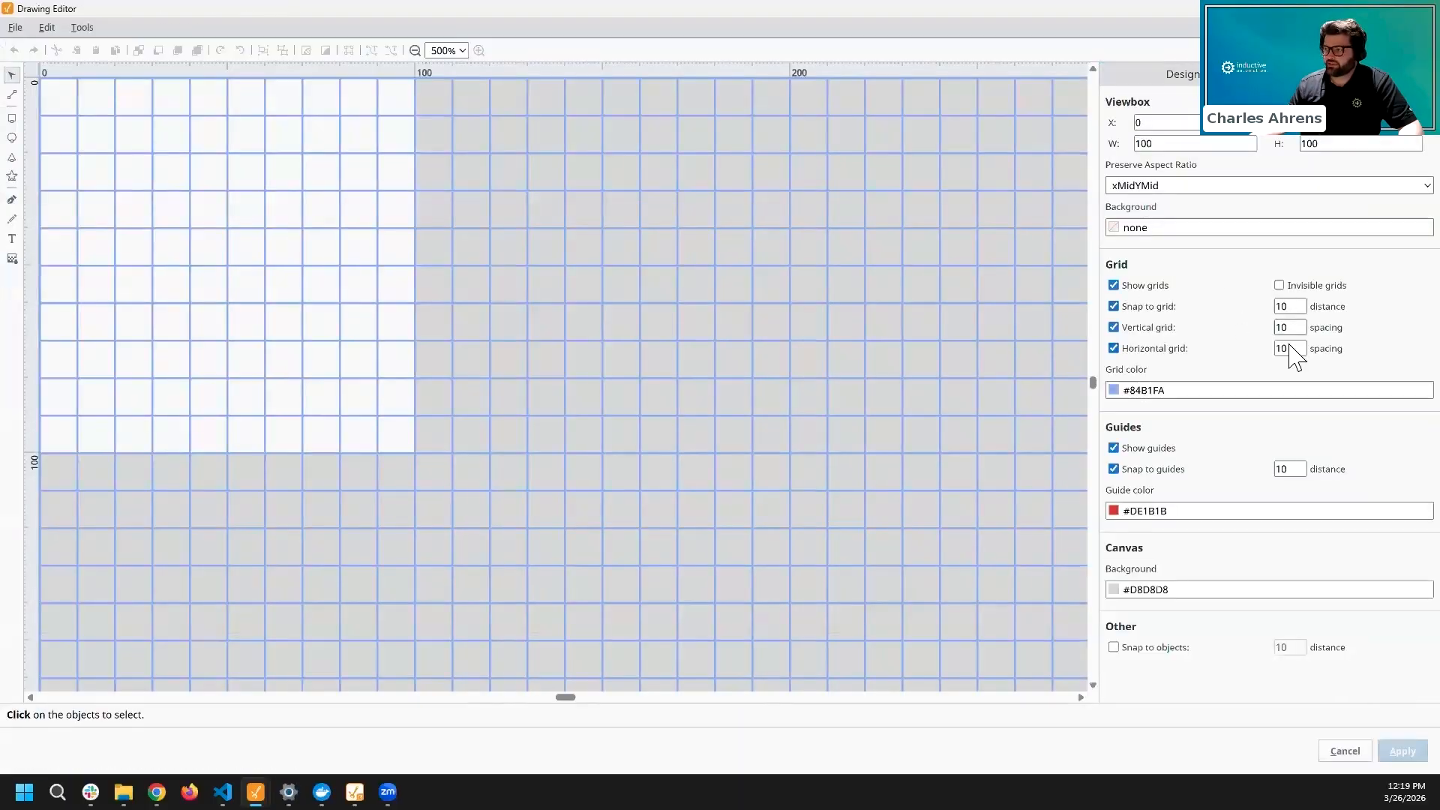
{"action": "left_click", "coordinate": [1162, 83]}
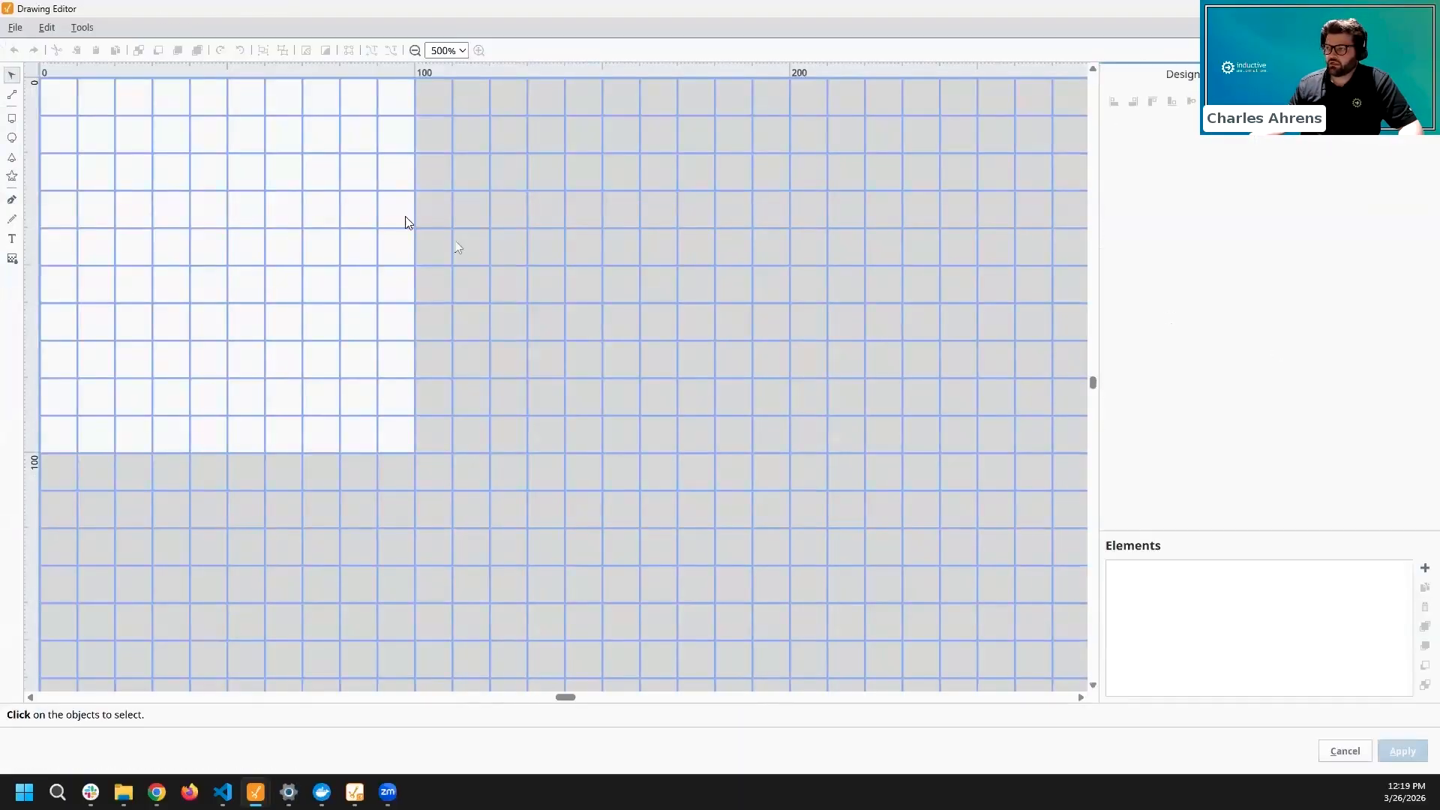
- Draw the robot arm as a closed L-shaped path with the Pen tool, about 49 wide and 51 high, with square corners
{"action": "left_click", "coordinate": [12, 201]}
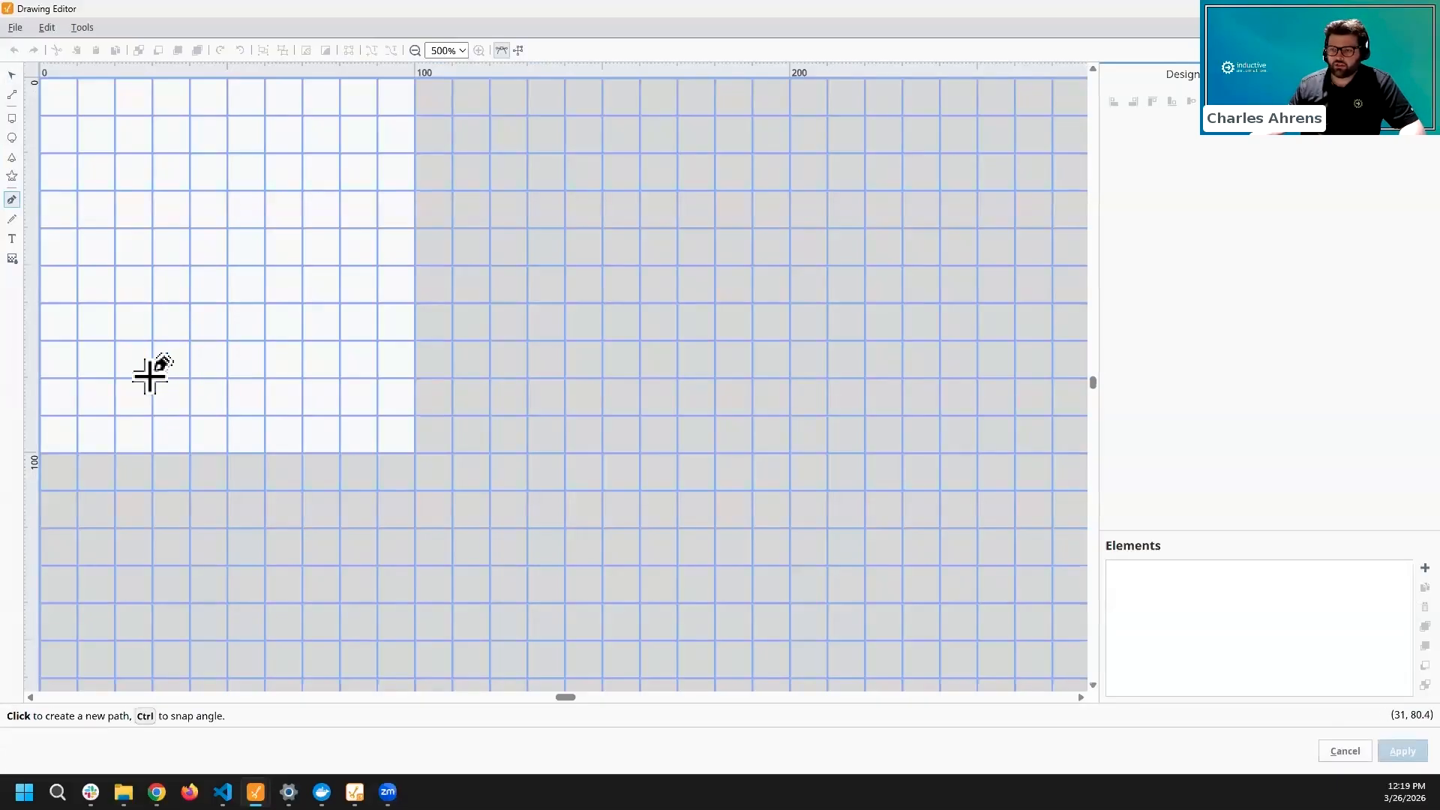
{"action": "left_click", "coordinate": [153, 376]}
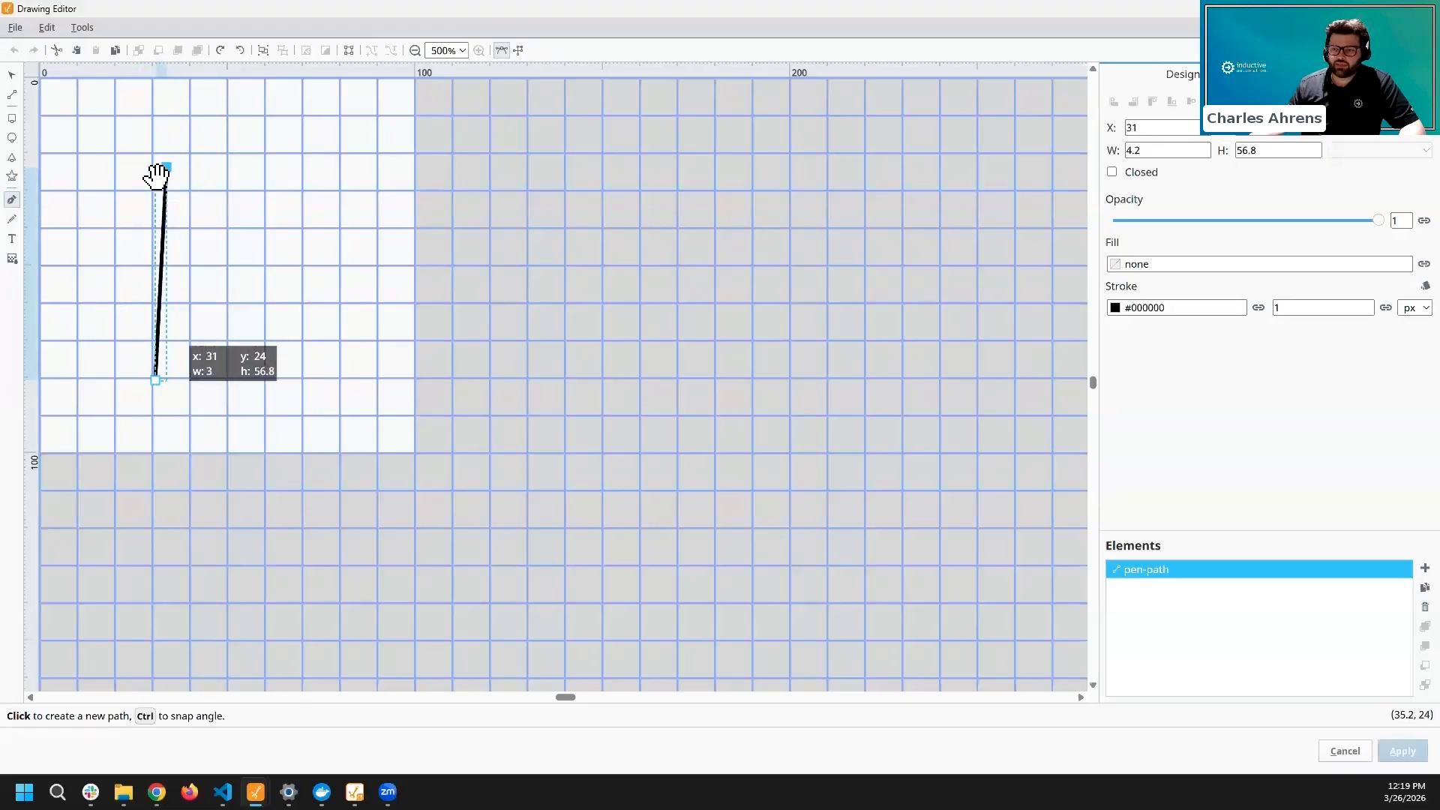
{"action": "double_click", "coordinate": [154, 167]}
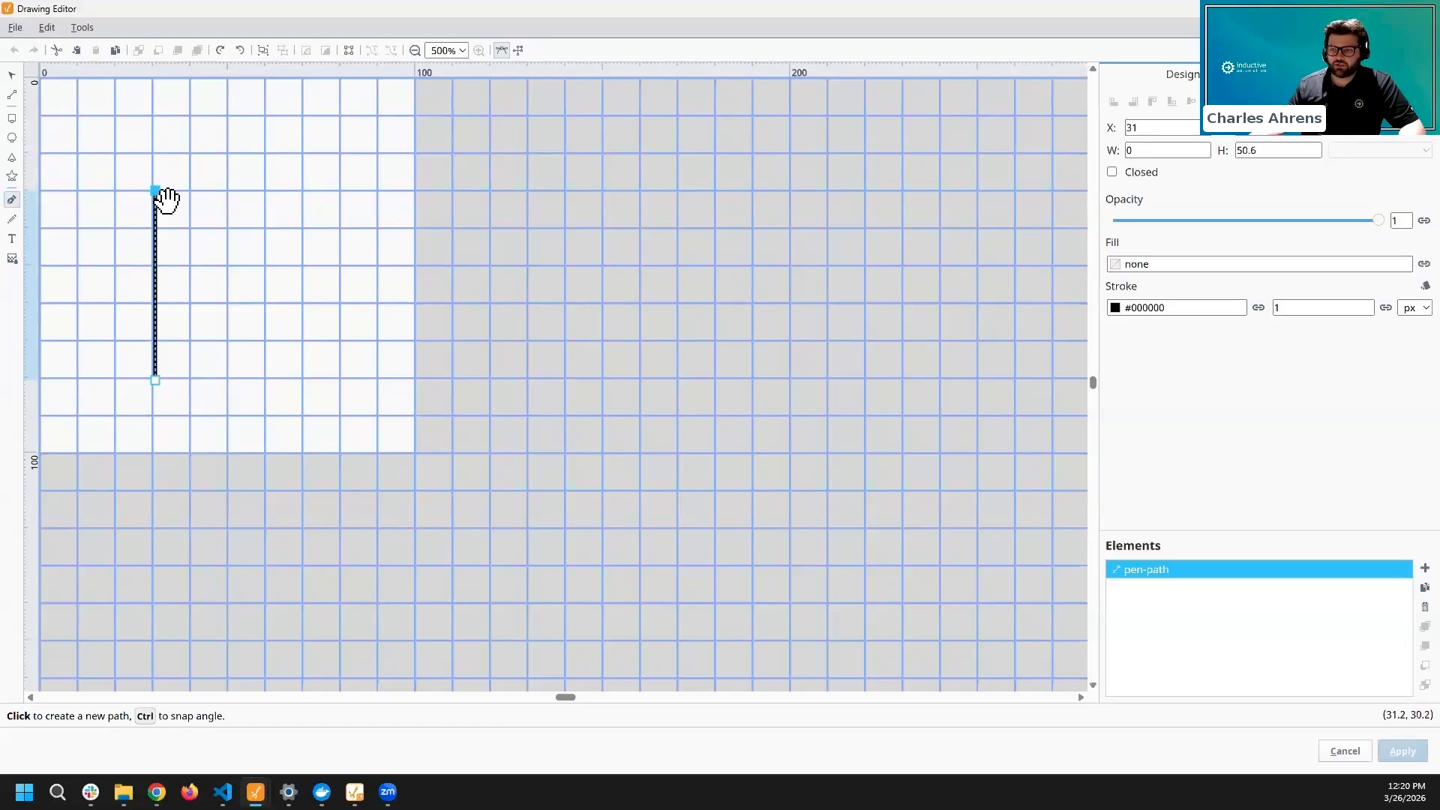
{"action": "left_click", "coordinate": [341, 188], "text": "ctrl"}
{"action": "left_click", "coordinate": [341, 230], "text": "ctrl"}
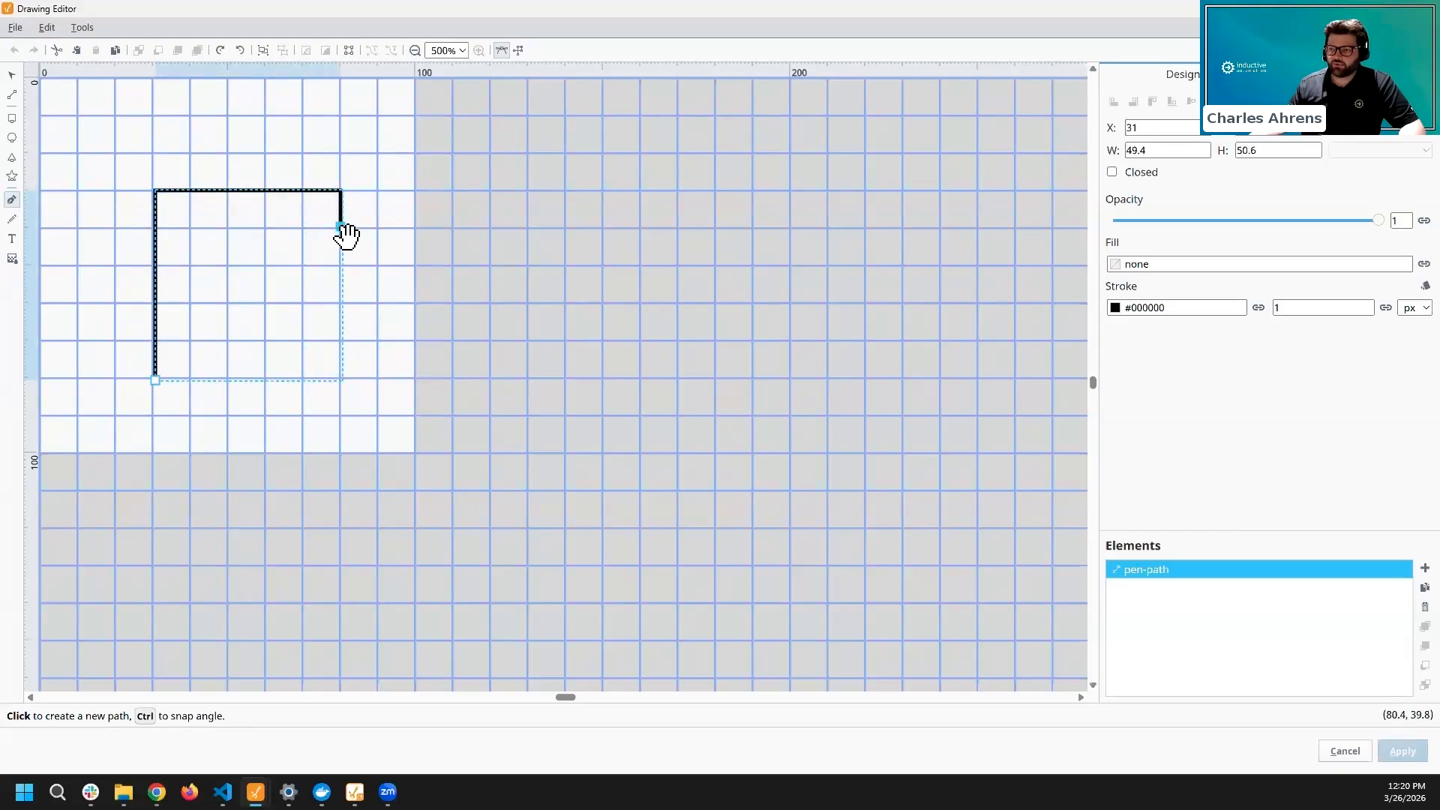
{"action": "left_click", "coordinate": [195, 228], "text": "ctrl"}
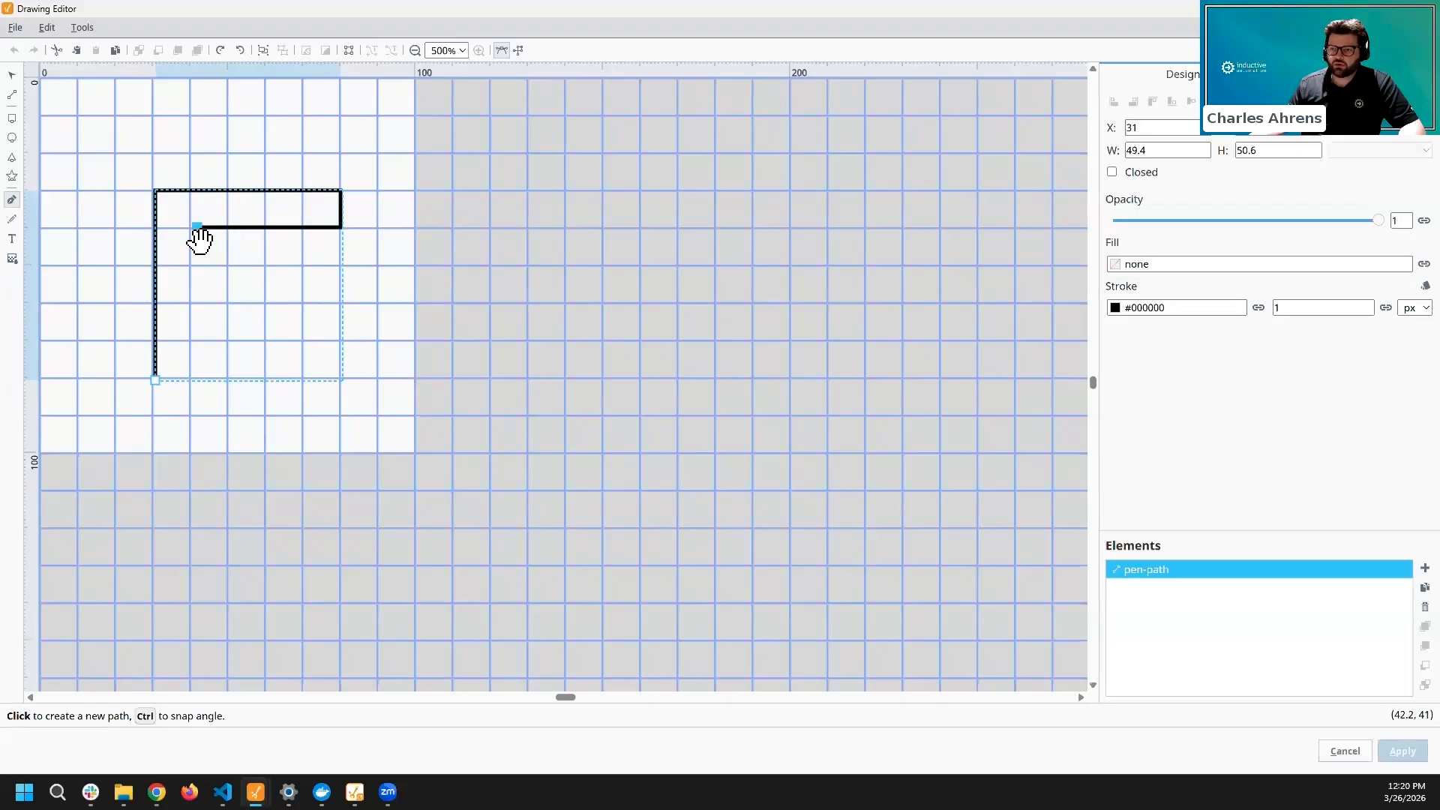
{"action": "left_click", "coordinate": [192, 381], "text": "ctrl"}
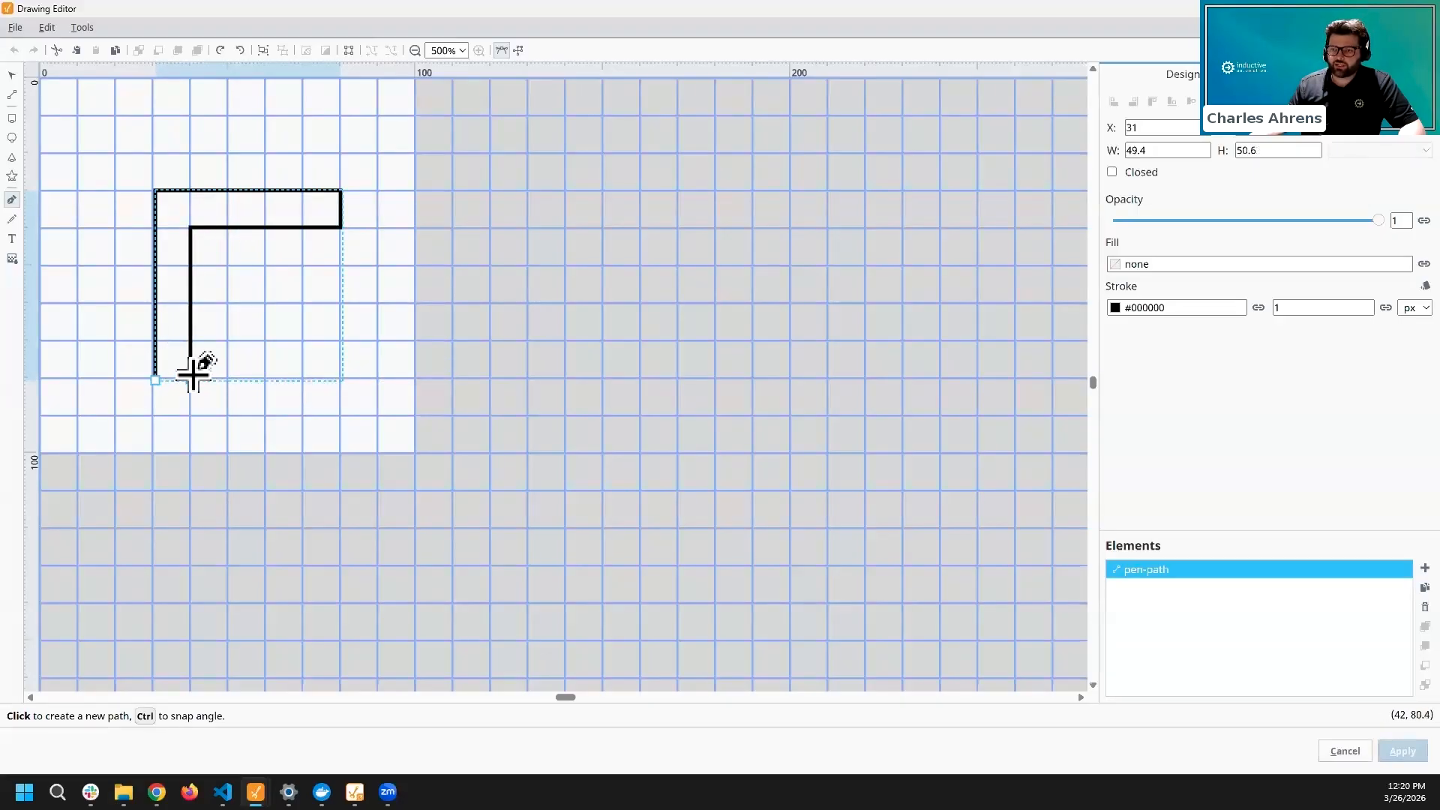
{"action": "left_click", "coordinate": [194, 378], "text": "ctrl"}
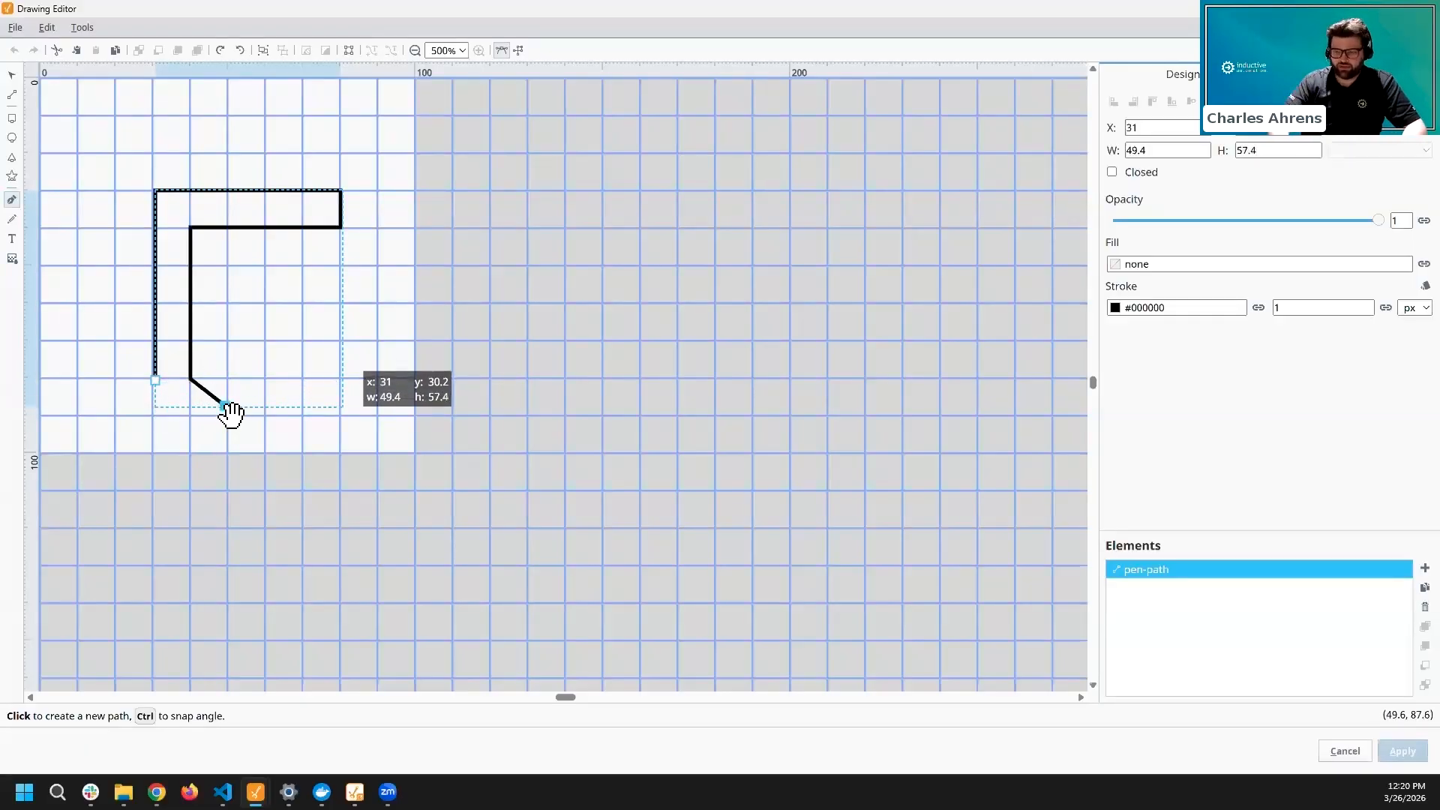
{"action": "key", "text": "Return"}
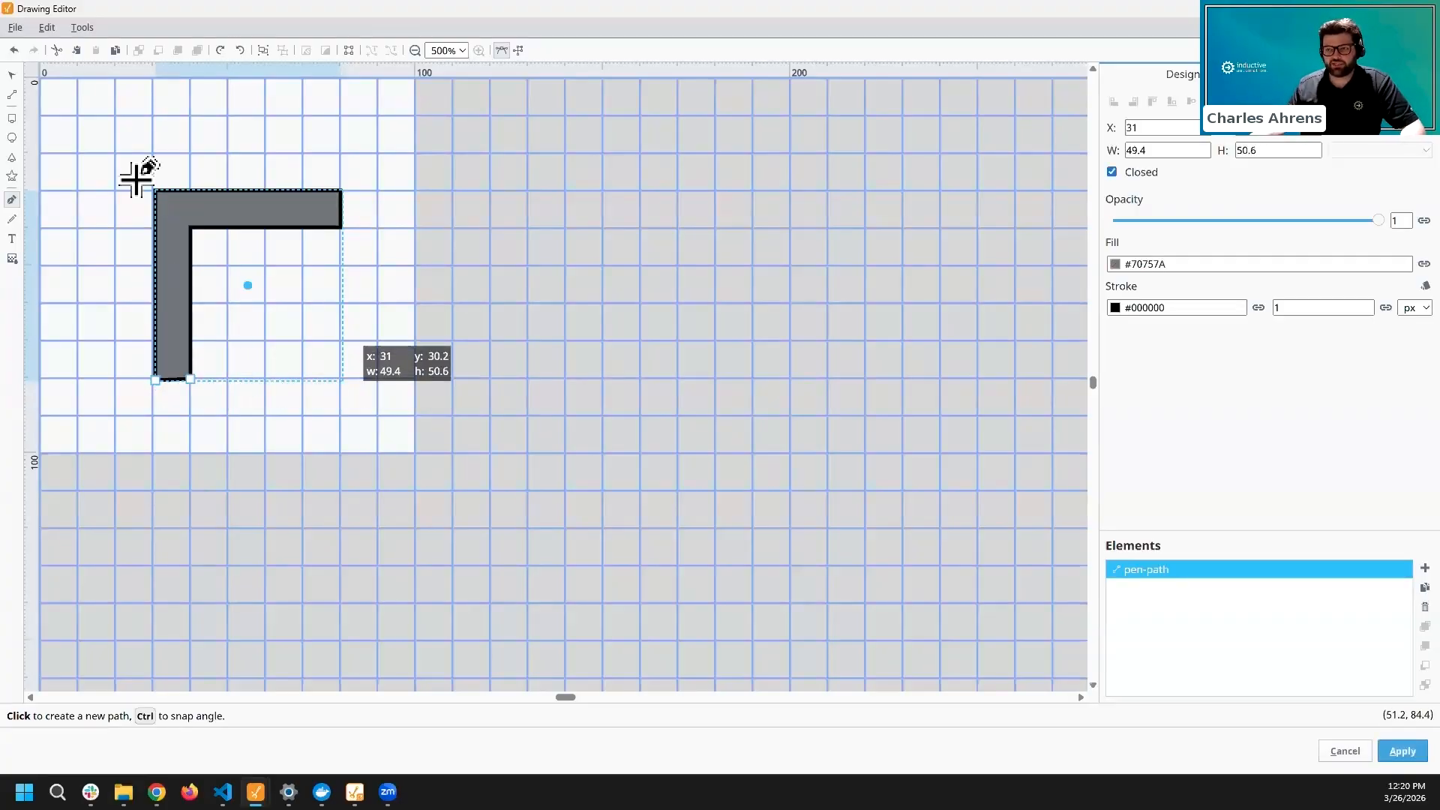
- Move the L-shaped arm path about one grid square up and to the left, and deselect it
{"action": "left_click", "coordinate": [11, 75]}
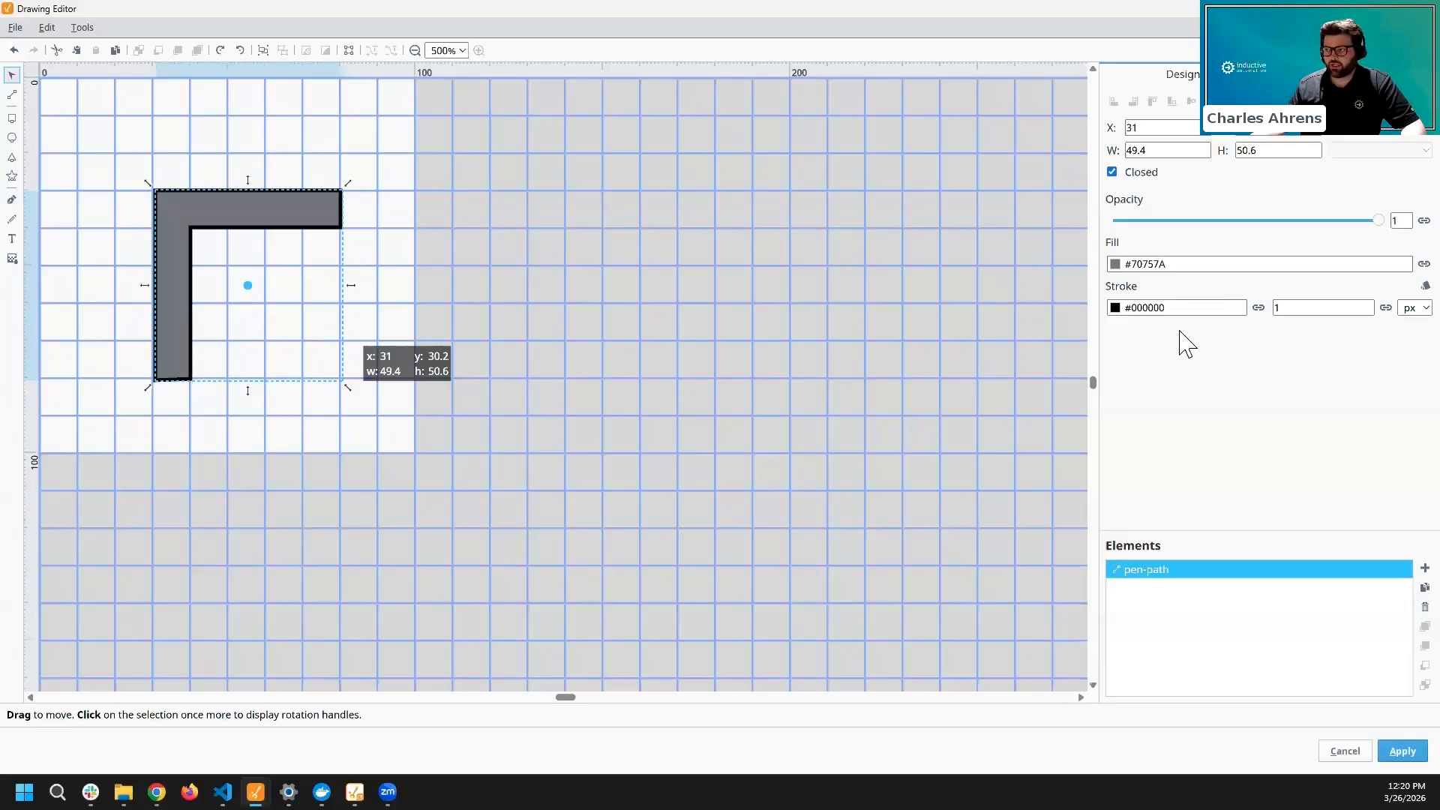
{"action": "left_click", "coordinate": [447, 230]}
{"action": "left_click", "coordinate": [252, 209]}
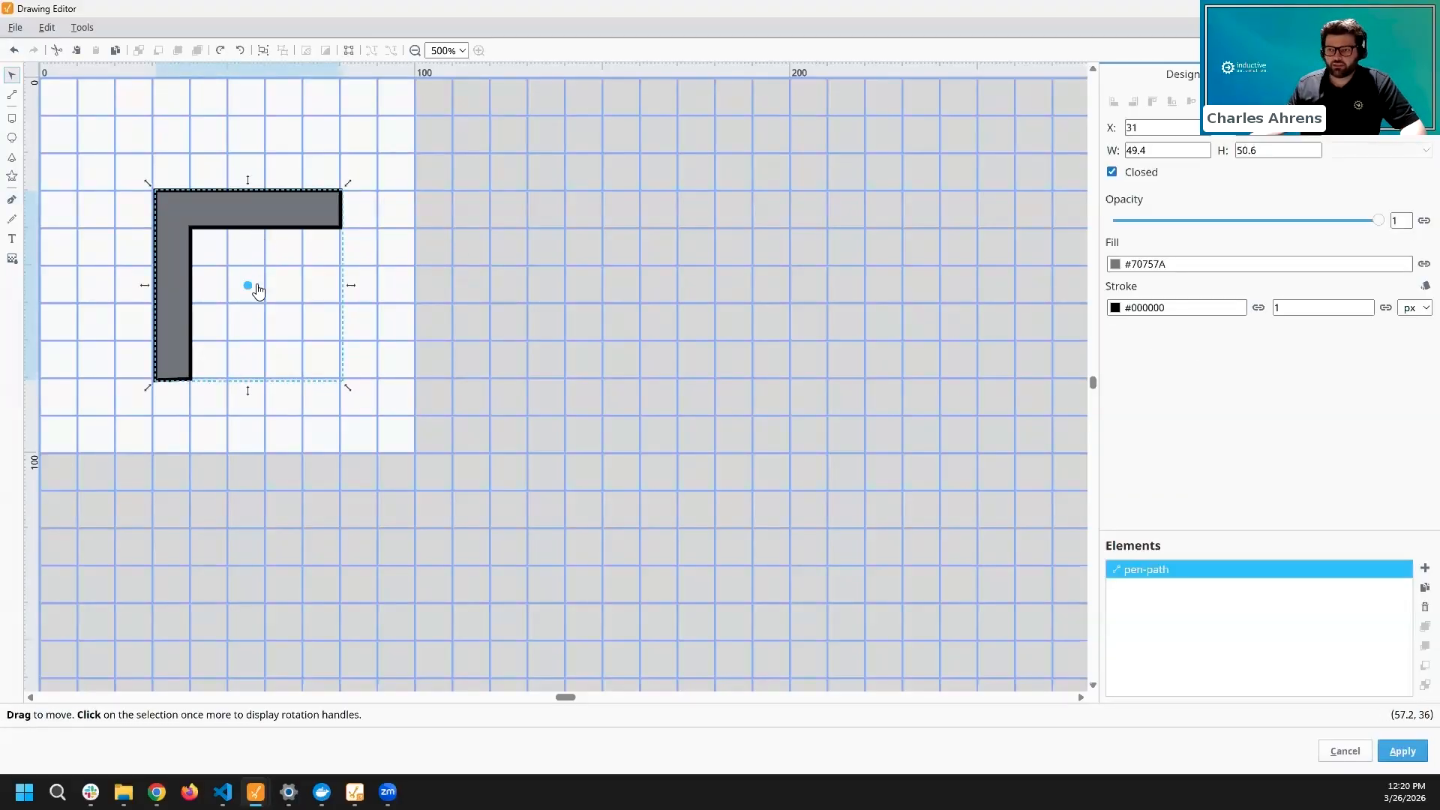
{"action": "left_click_drag", "start_coordinate": [248, 293], "coordinate": [221, 252]}
{"action": "left_click", "coordinate": [356, 244]}
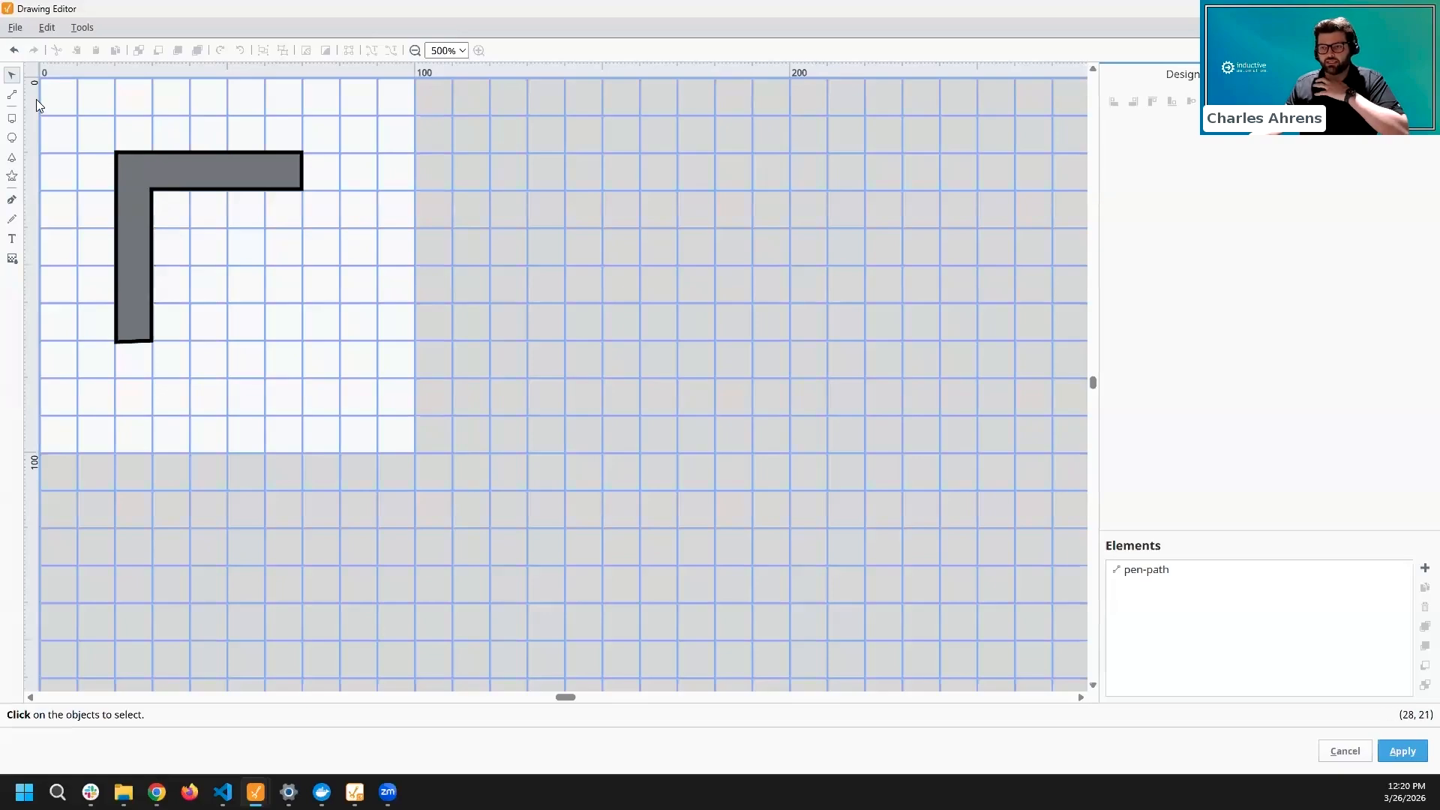
- Draw a closed C-shaped gripper path with the Pen tool at the arm's free end, about 20 wide and 20 high
{"action": "left_click", "coordinate": [11, 200]}
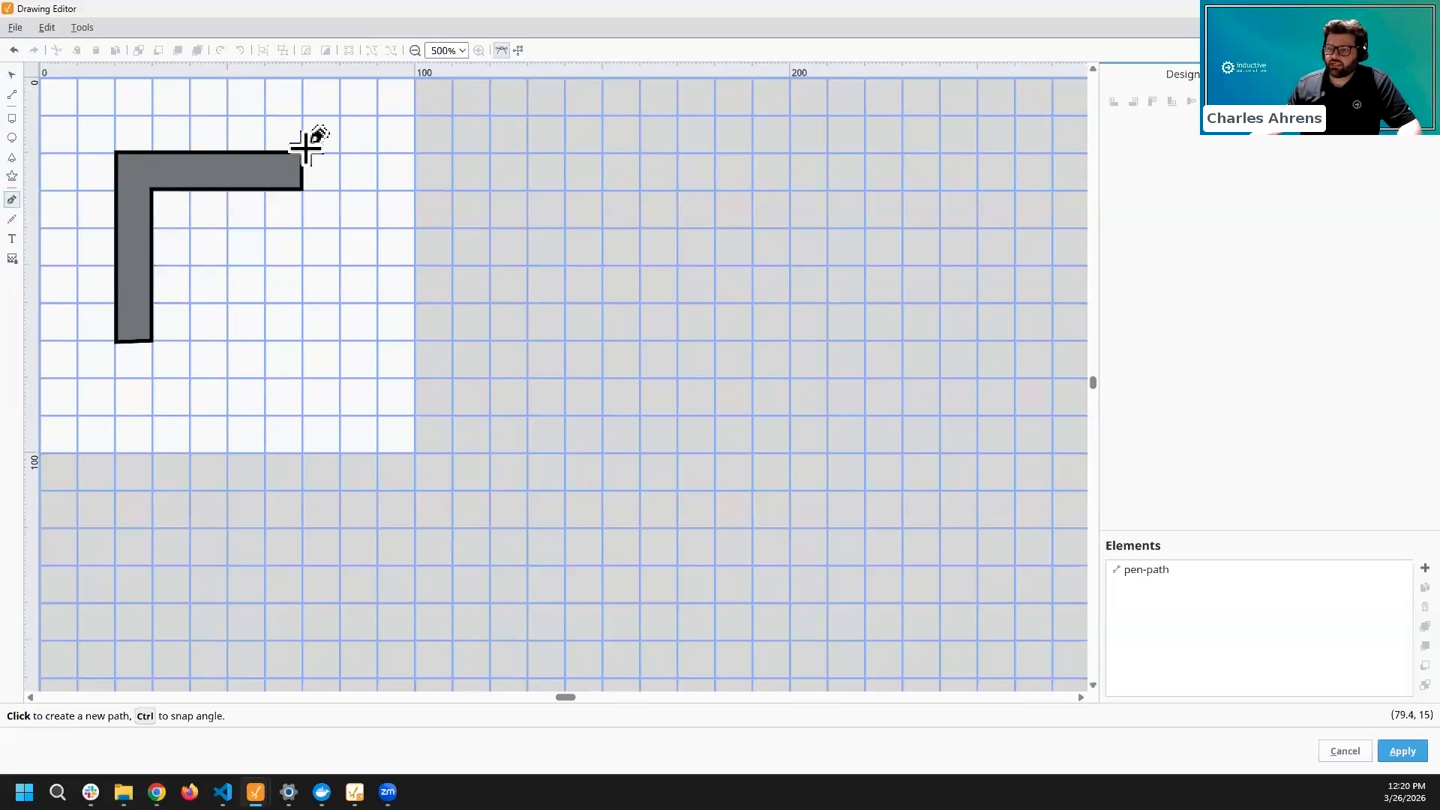
{"action": "left_click", "coordinate": [313, 144]}
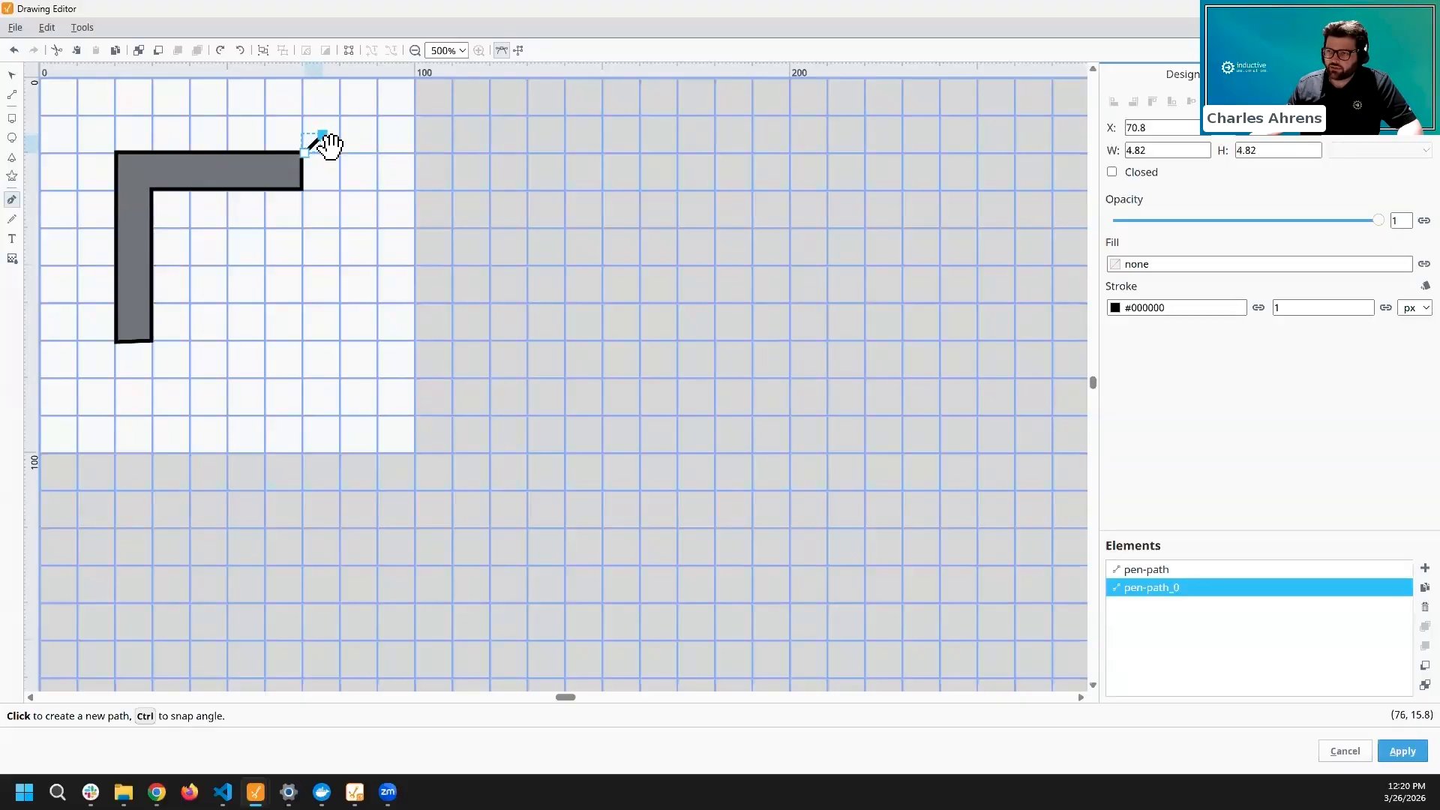
{"action": "left_click", "coordinate": [379, 135]}
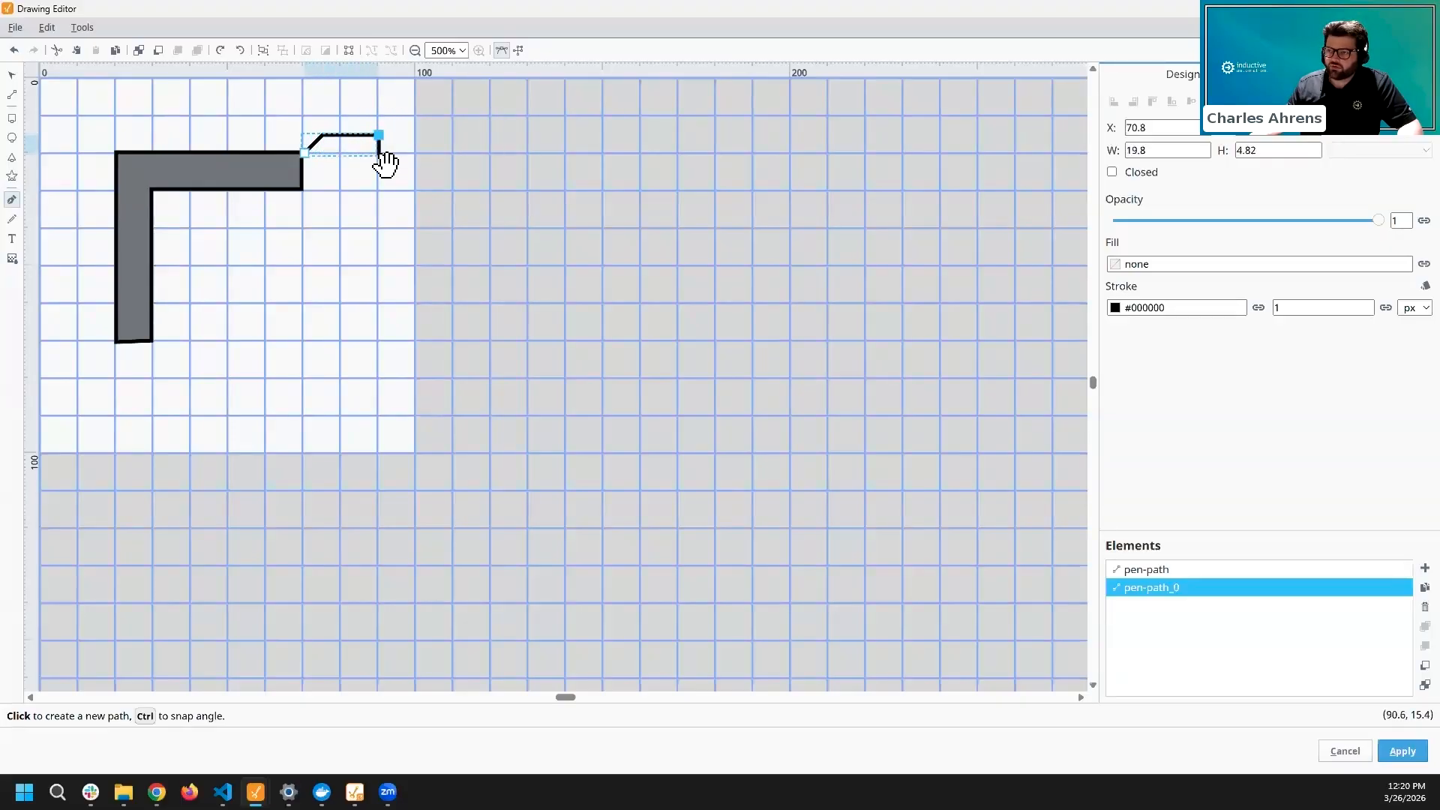
{"action": "left_click", "coordinate": [380, 155]}
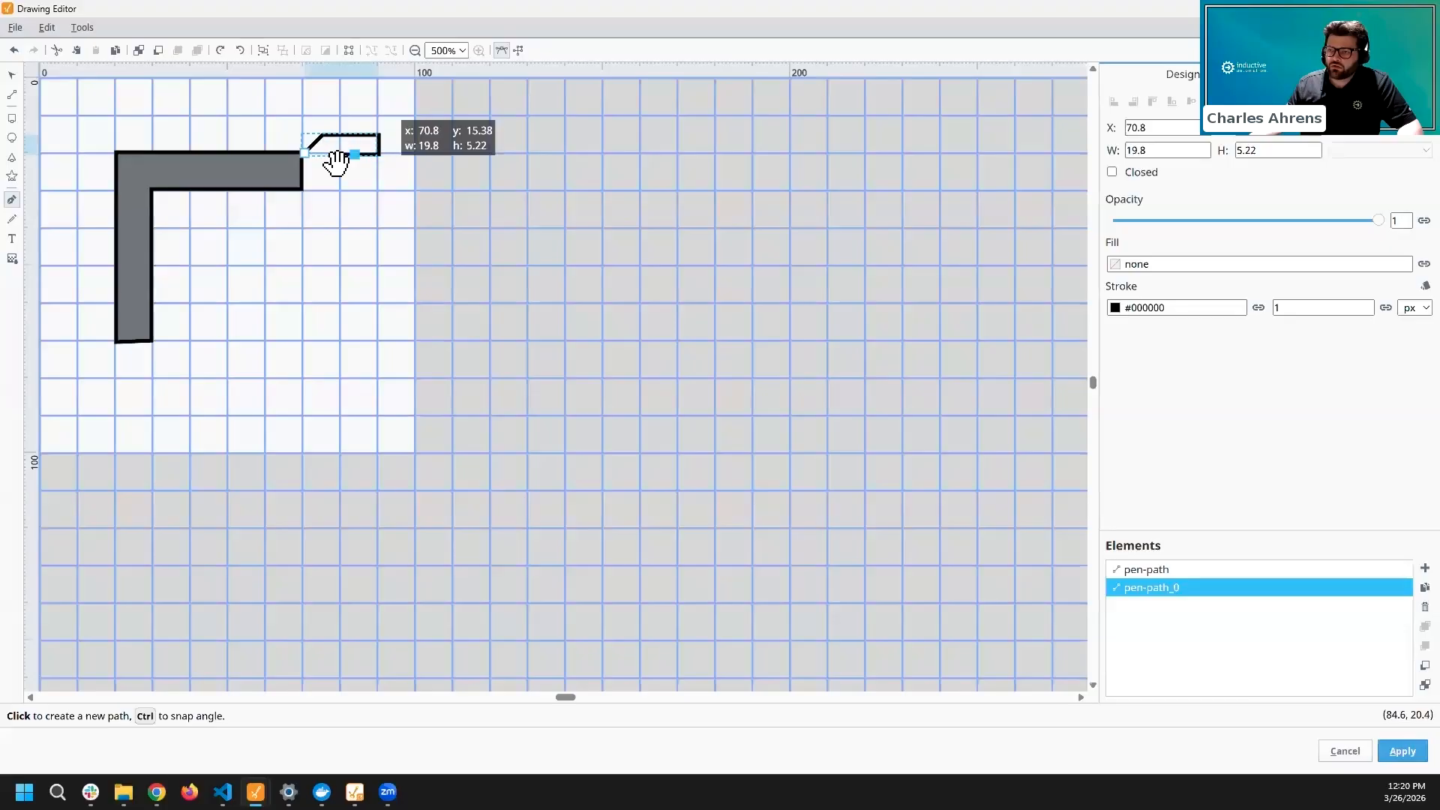
{"action": "left_click", "coordinate": [325, 154]}
{"action": "left_click", "coordinate": [323, 190]}
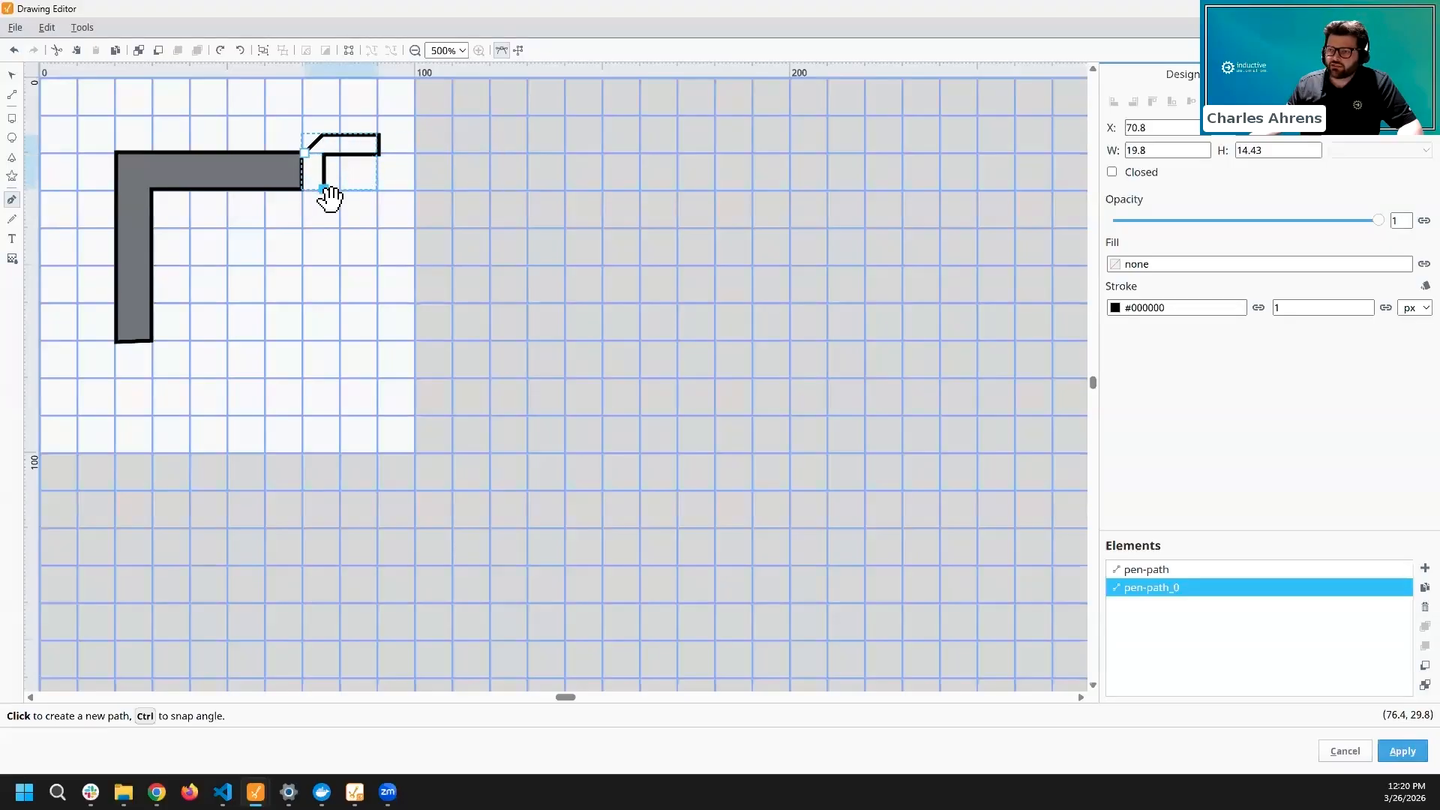
{"action": "left_click", "coordinate": [377, 190]}
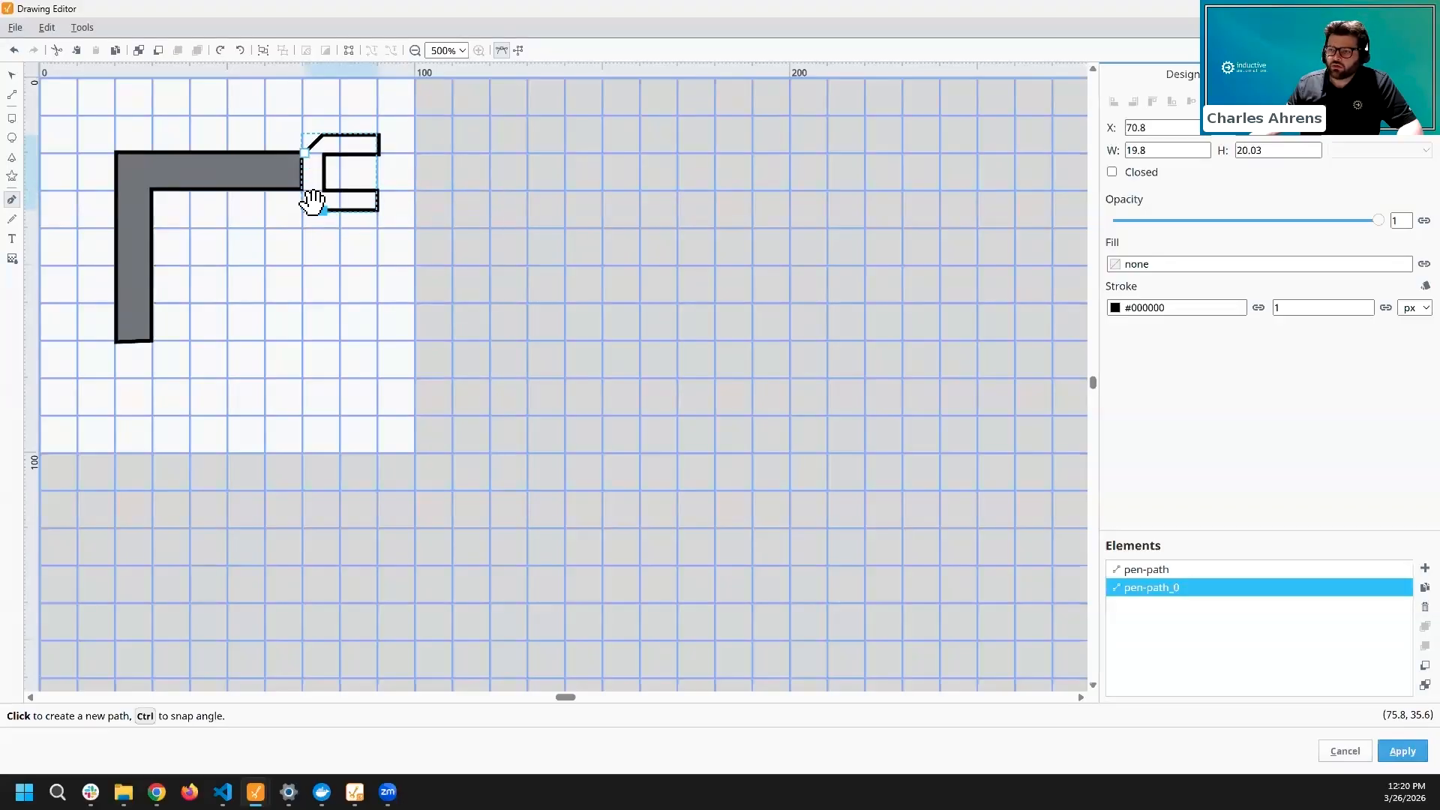
{"action": "left_click", "coordinate": [302, 188]}
{"action": "left_click", "coordinate": [302, 156]}
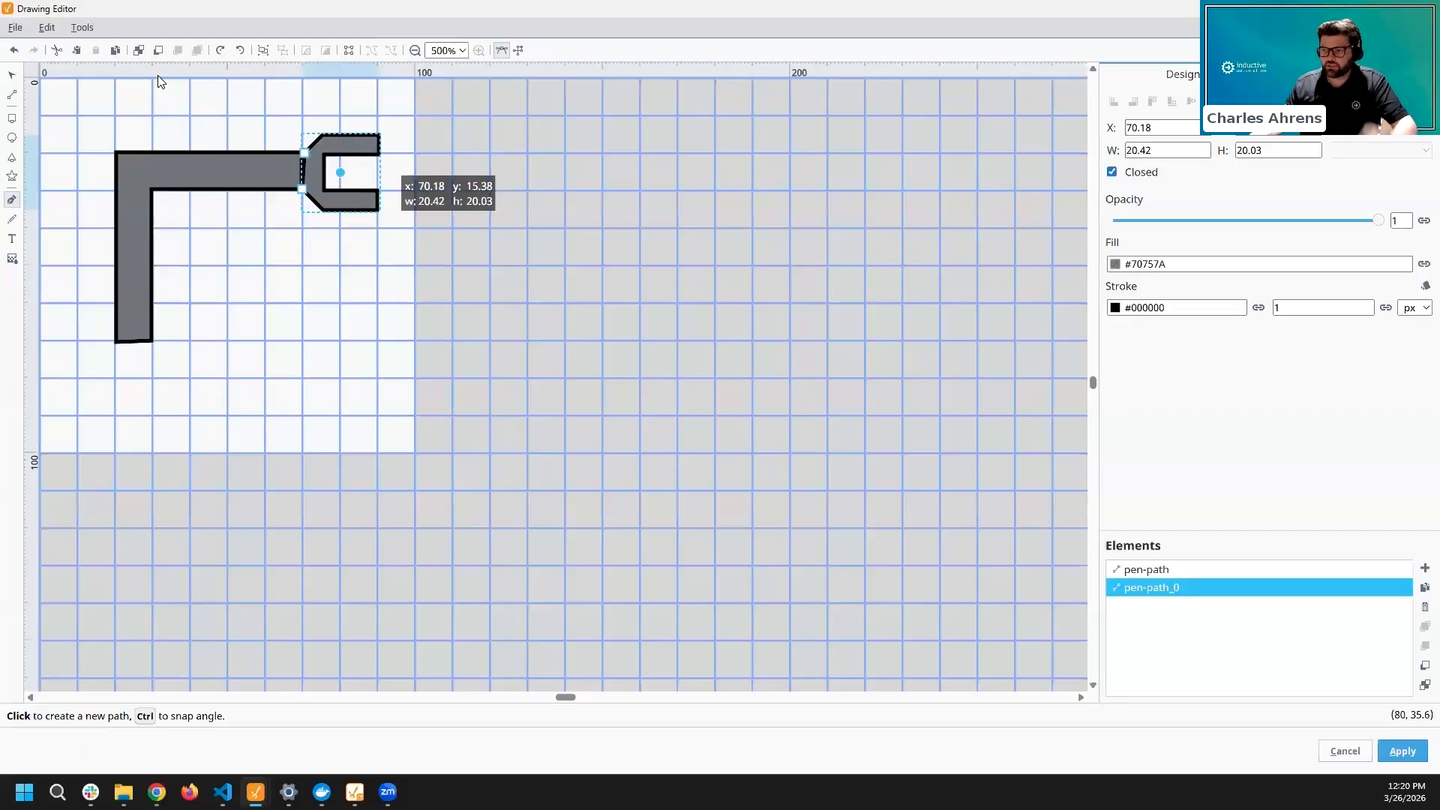
- Move the gripper away from the arm's end to x 76, level with the horizontal arm segment, and deselect it
{"action": "left_click", "coordinate": [11, 75]}
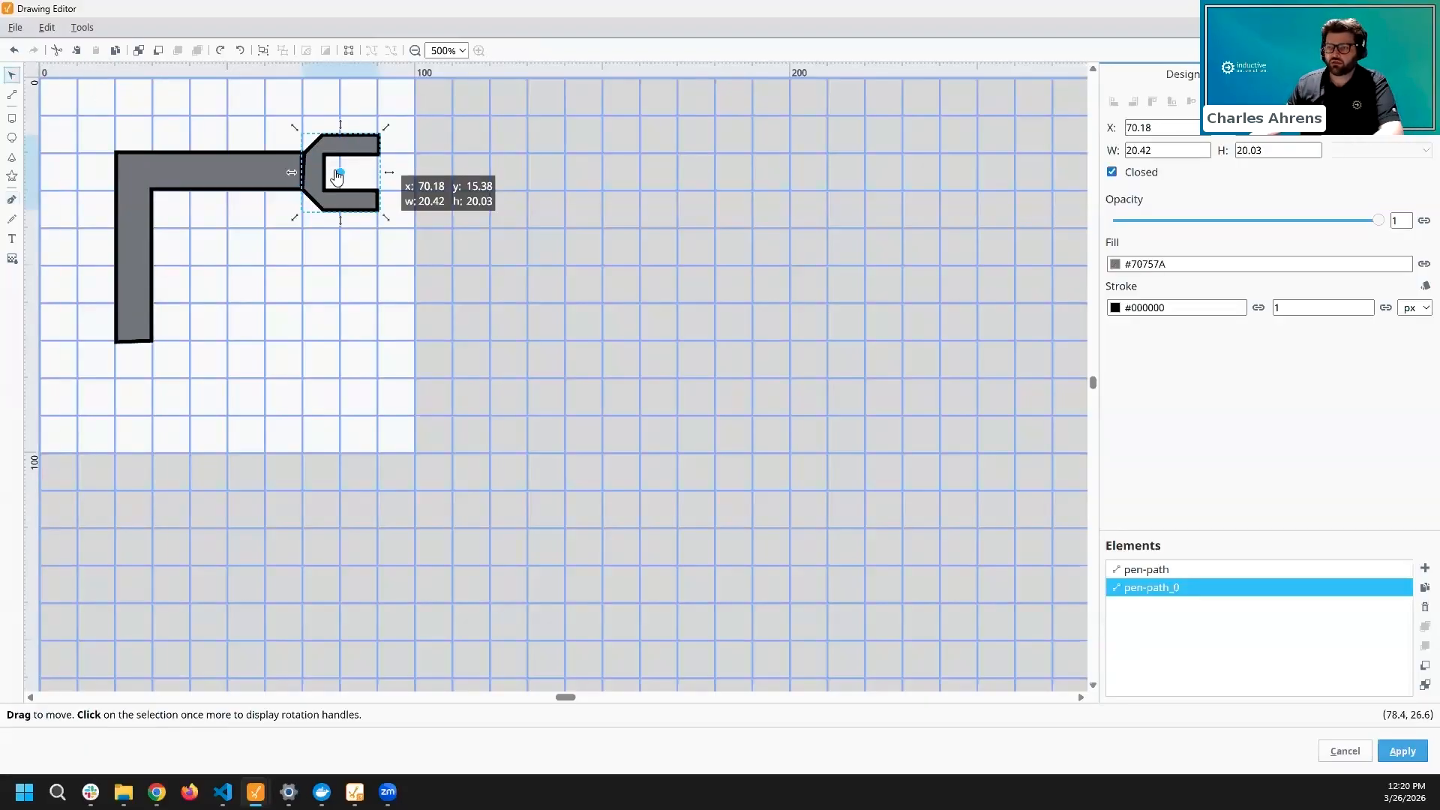
{"action": "left_click_drag", "start_coordinate": [348, 177], "coordinate": [393, 217]}
{"action": "key", "text": "Up"}
{"action": "key", "text": "Up"}
{"action": "key", "text": "Up"}
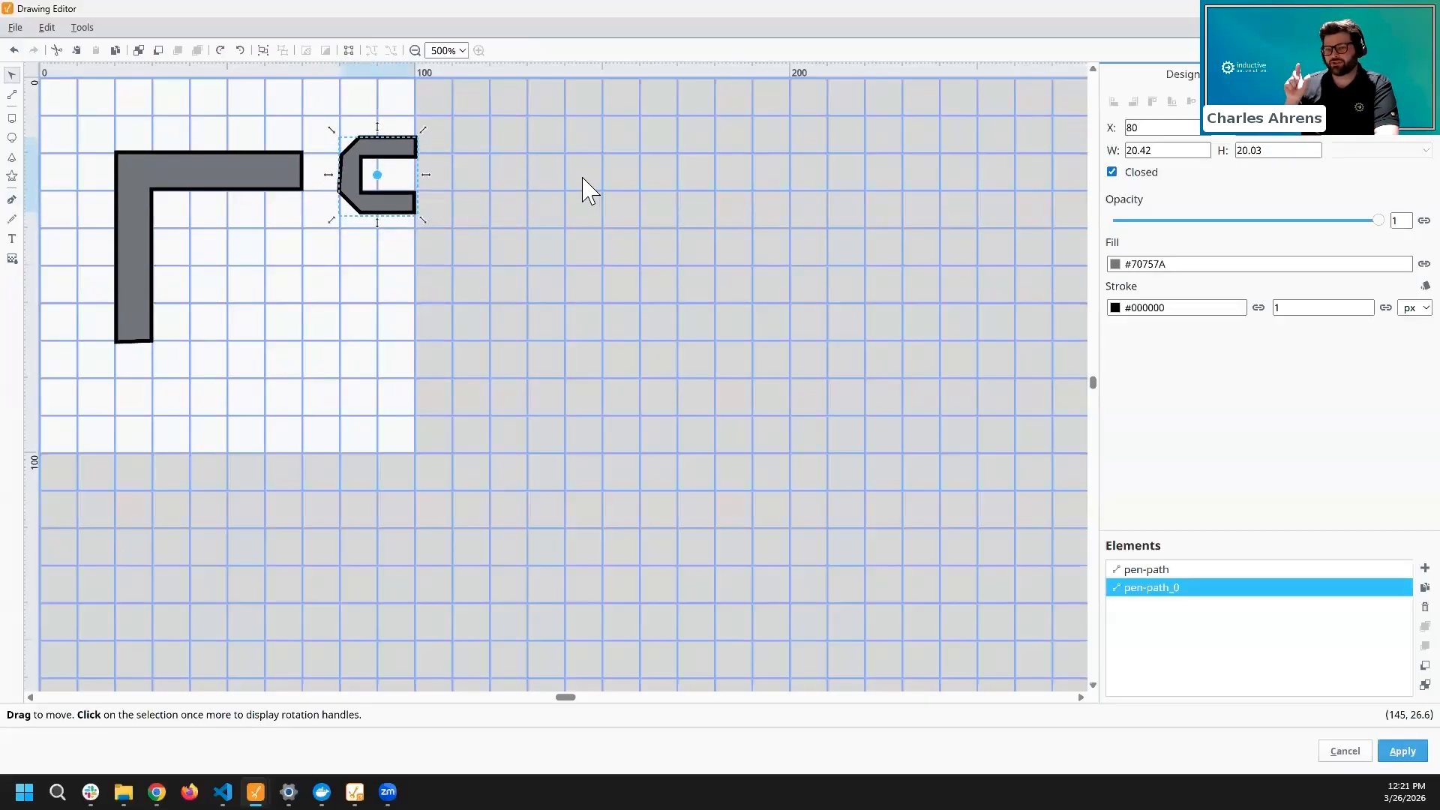
{"action": "key", "text": "Up"}
{"action": "key", "text": "Left"}
{"action": "key", "text": "Left"}
{"action": "key", "text": "Left"}
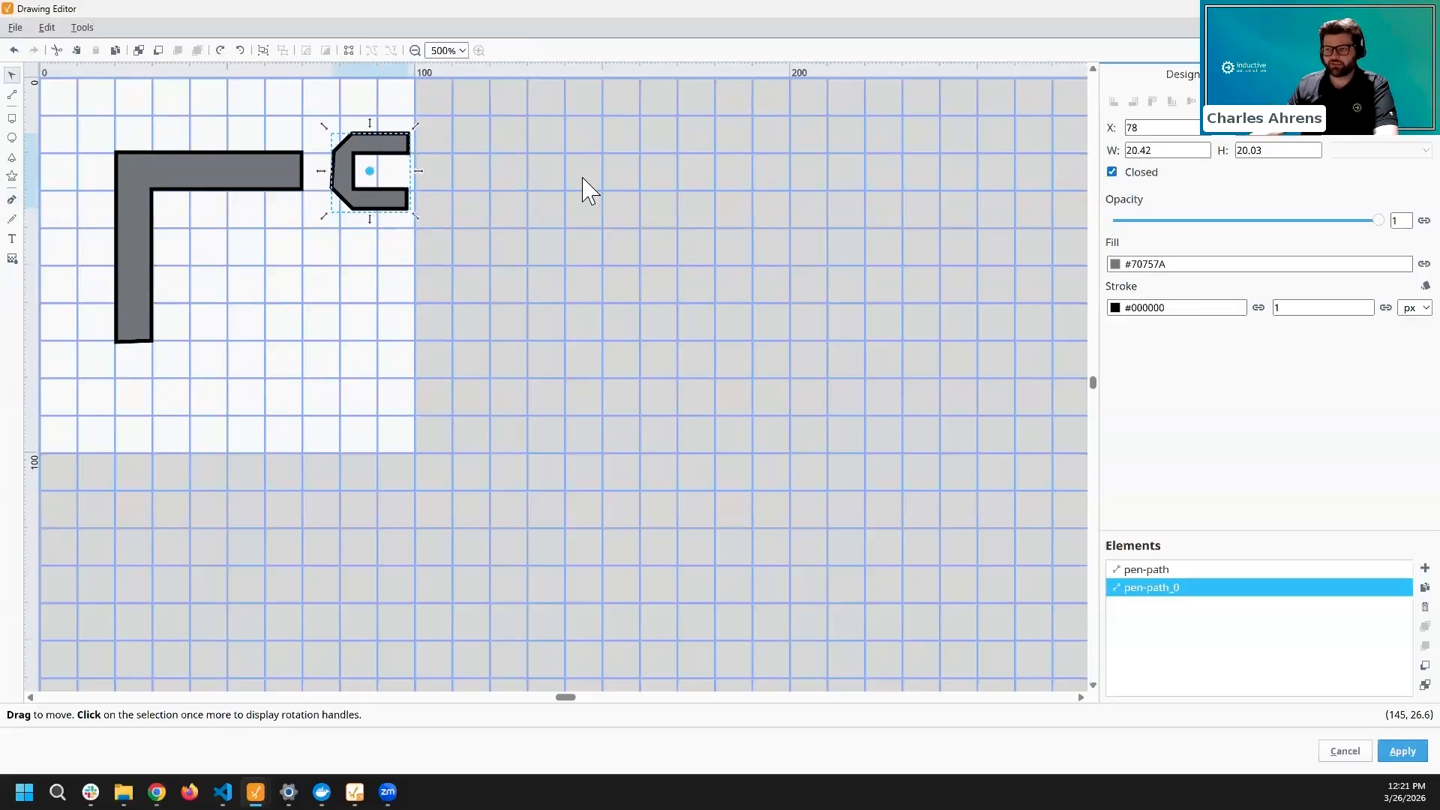
{"action": "key", "text": "Left"}
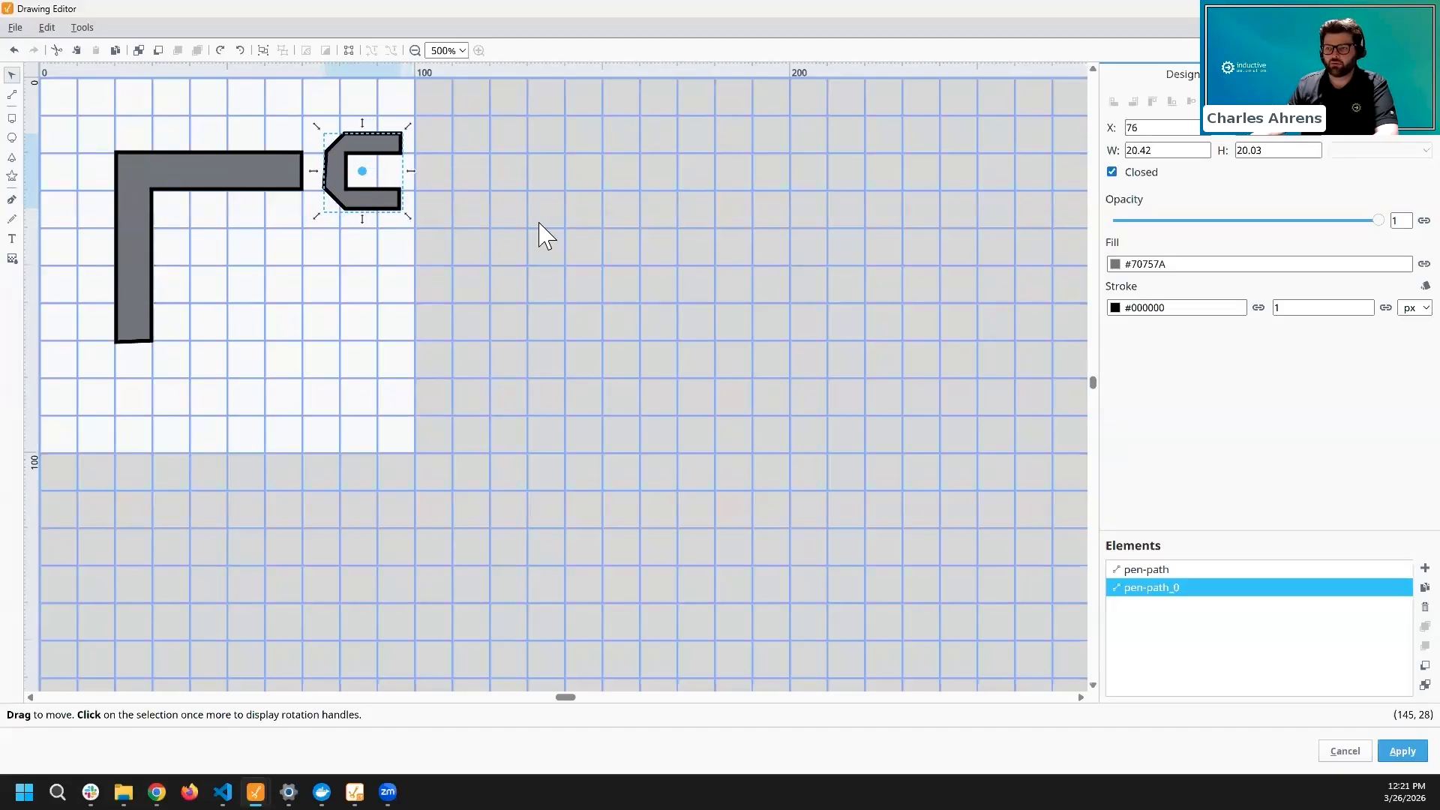
{"action": "key", "text": "Escape"}
- Draw a joint circle with width and height 12 and place it over the gap between the arm's end and the gripper
{"action": "left_click", "coordinate": [12, 138]}
{"action": "mouse_move", "coordinate": [315, 169]}
{"action": "left_mouse_down"}
{"action": "mouse_move", "coordinate": [364, 207]}
{"action": "mouse_move", "coordinate": [376, 199]}
{"action": "mouse_move", "coordinate": [345, 232]}
{"action": "mouse_move", "coordinate": [363, 206]}
{"action": "mouse_move", "coordinate": [349, 203]}
{"action": "mouse_move", "coordinate": [373, 198]}
{"action": "mouse_move", "coordinate": [349, 194]}
{"action": "left_mouse_up"}
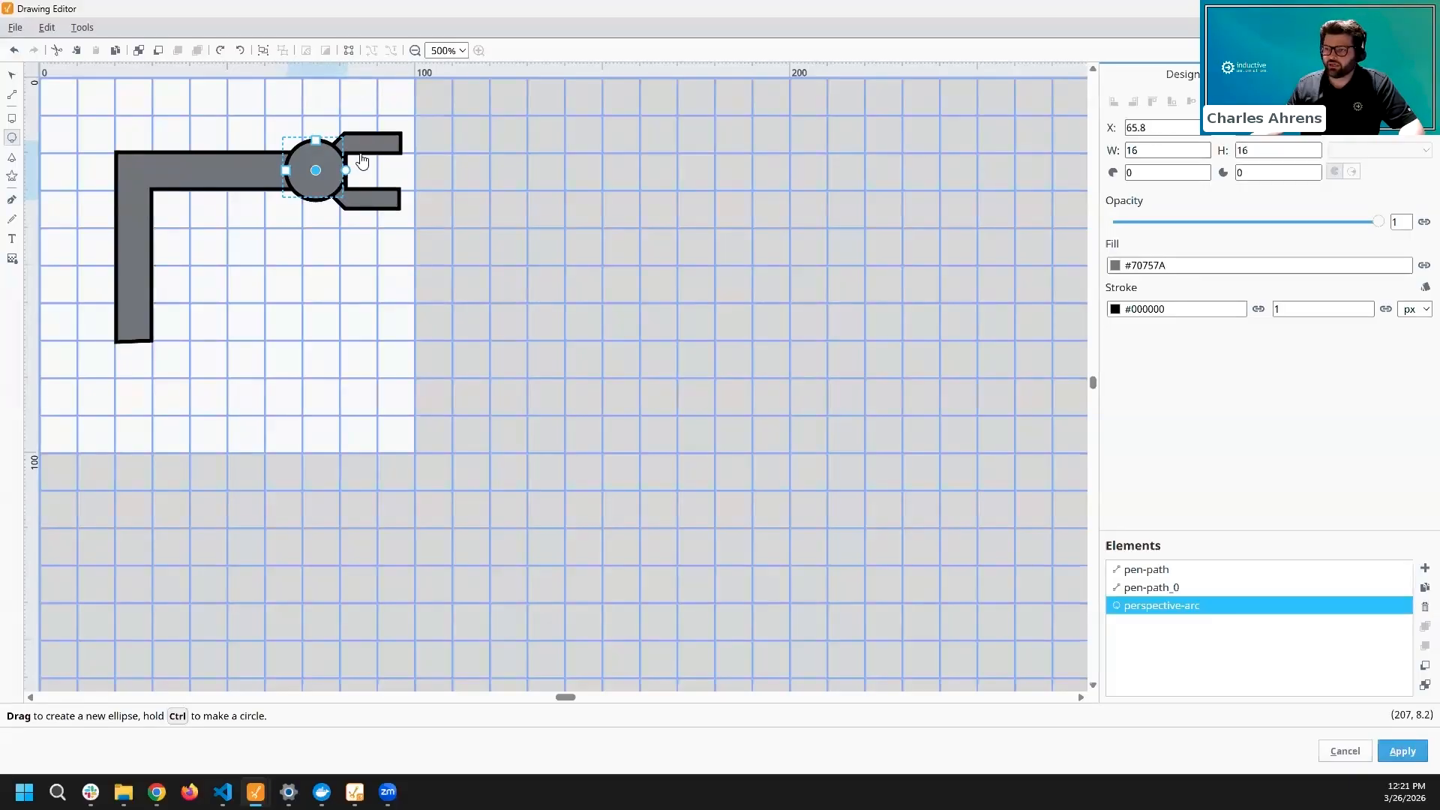
{"action": "left_click_drag", "start_coordinate": [1179, 153], "coordinate": [1066, 147]}
{"action": "type", "text": "12"}
{"action": "key", "text": "Tab"}
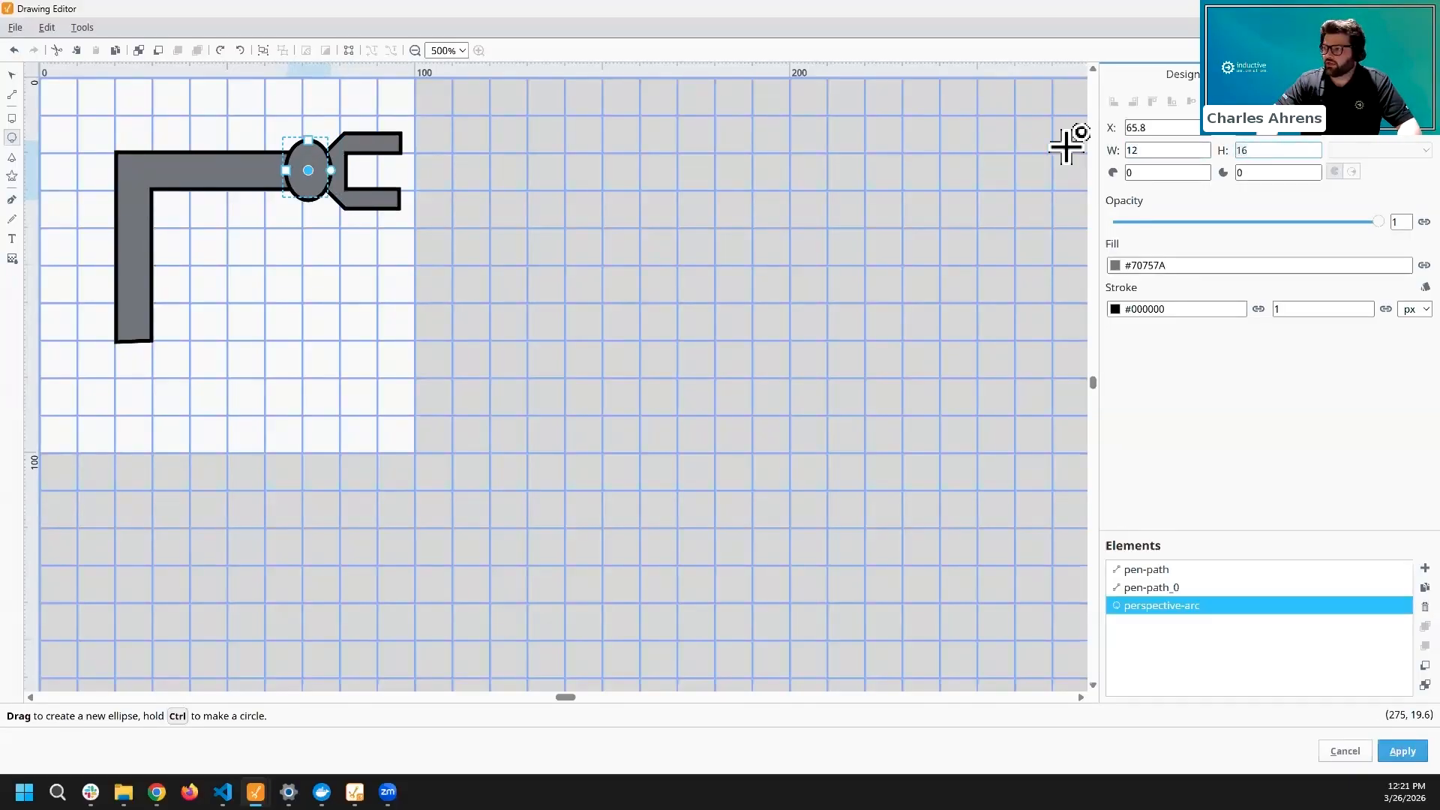
{"action": "type", "text": "12"}
{"action": "left_click_drag", "start_coordinate": [316, 169], "coordinate": [332, 173]}
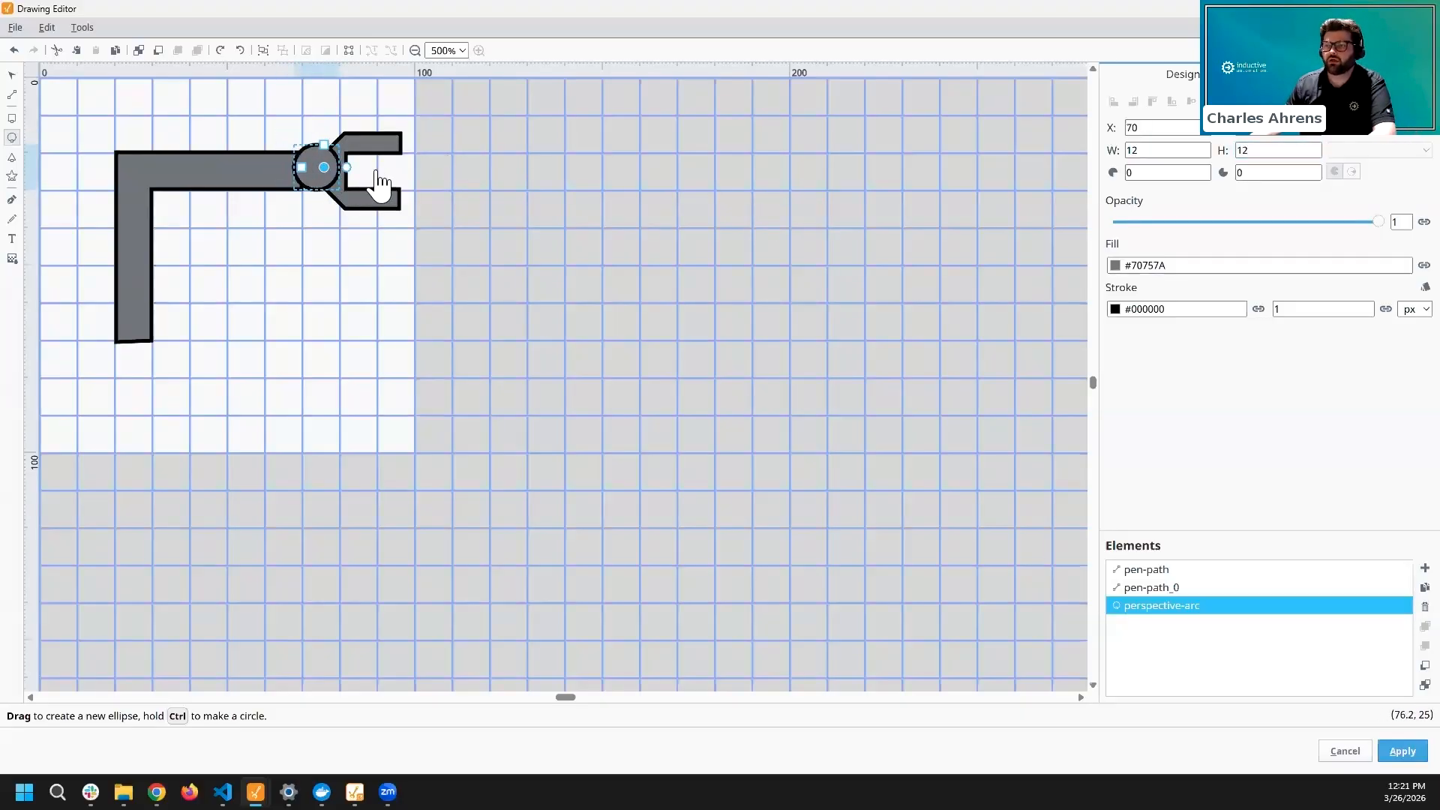
{"action": "left_click", "coordinate": [450, 160]}
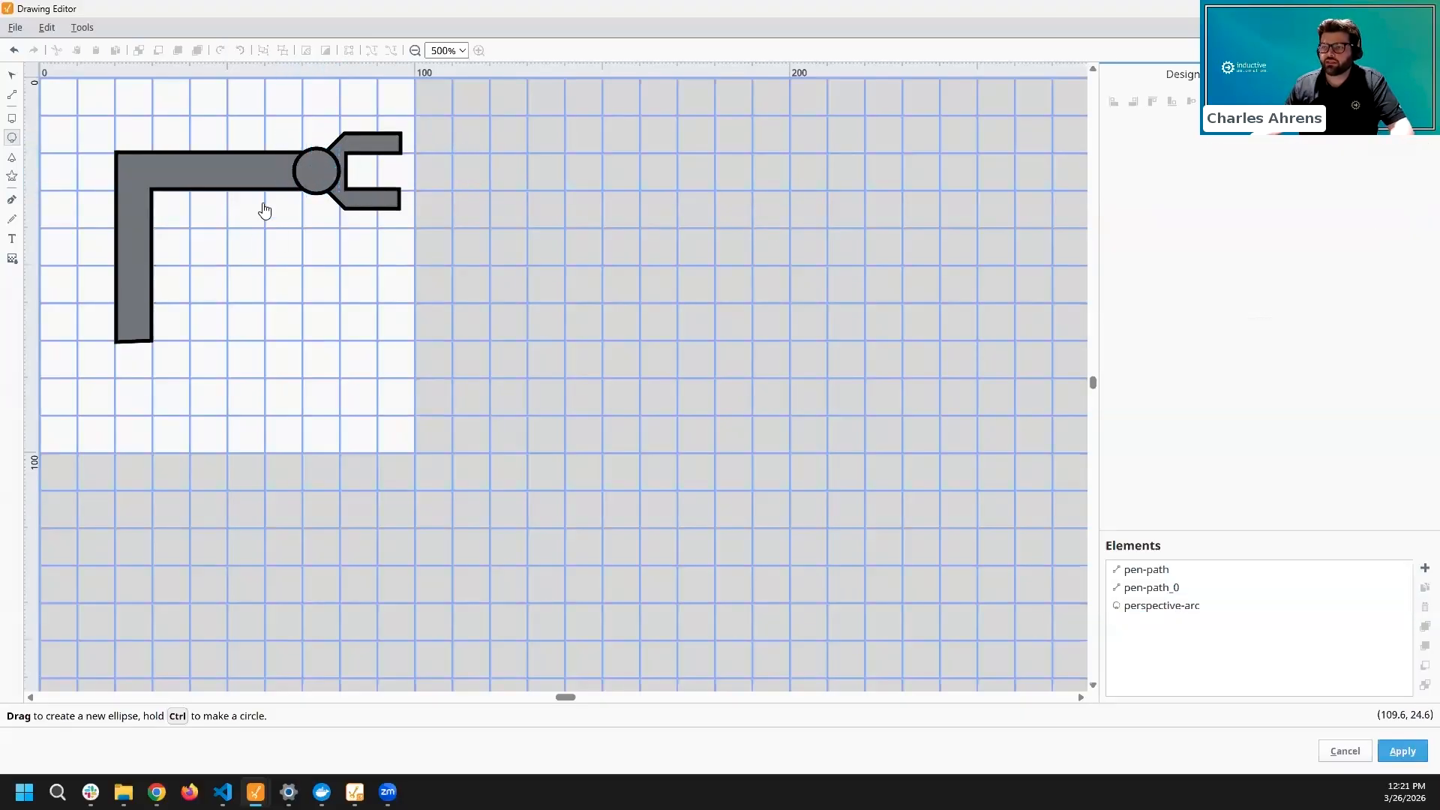
- Duplicate the joint circle beside the gripper and move the copy along the horizontal arm to the elbow corner at x 19
{"action": "left_click", "coordinate": [13, 76]}
{"action": "left_click", "coordinate": [320, 177]}
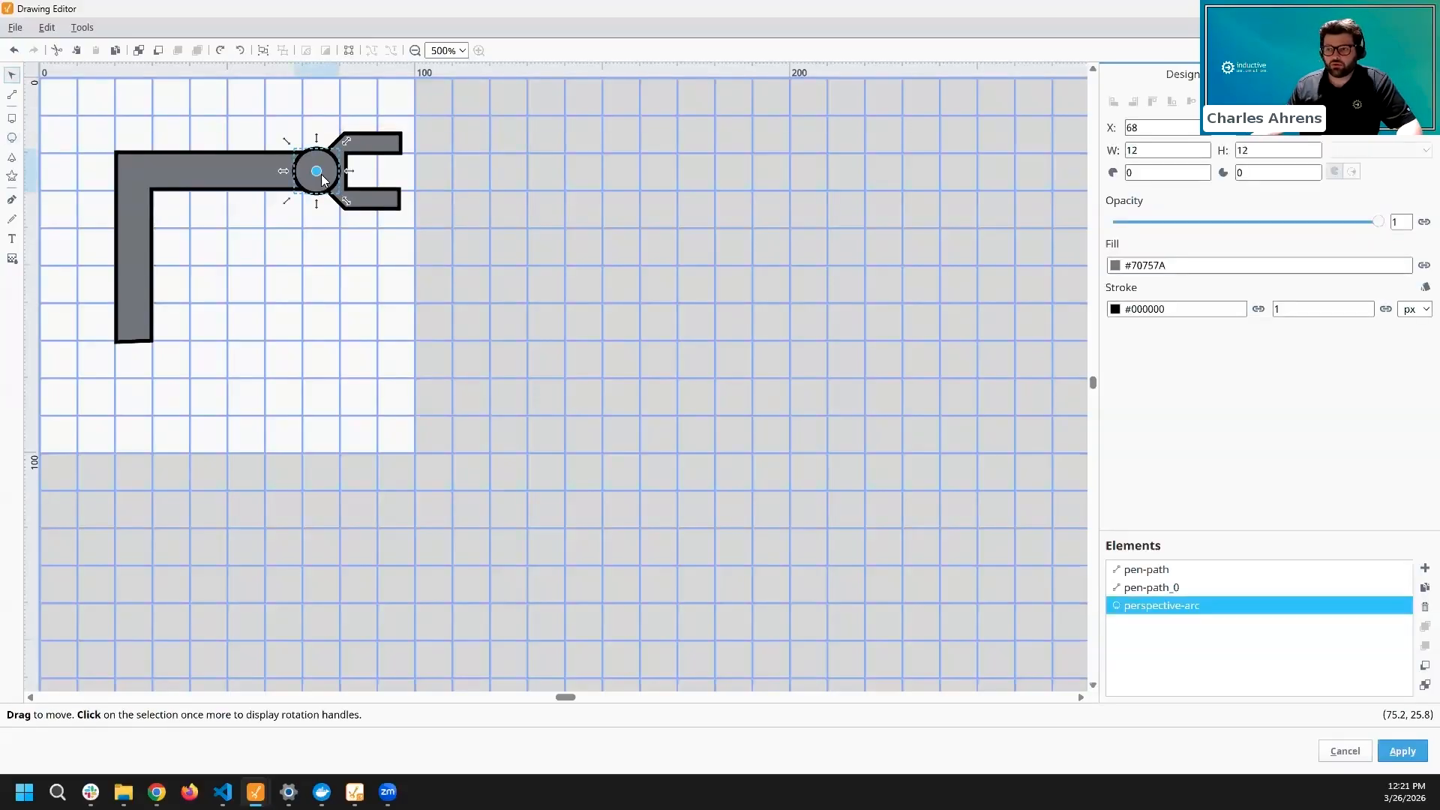
{"action": "right_click", "coordinate": [323, 180]}
{"action": "left_click", "coordinate": [370, 225]}
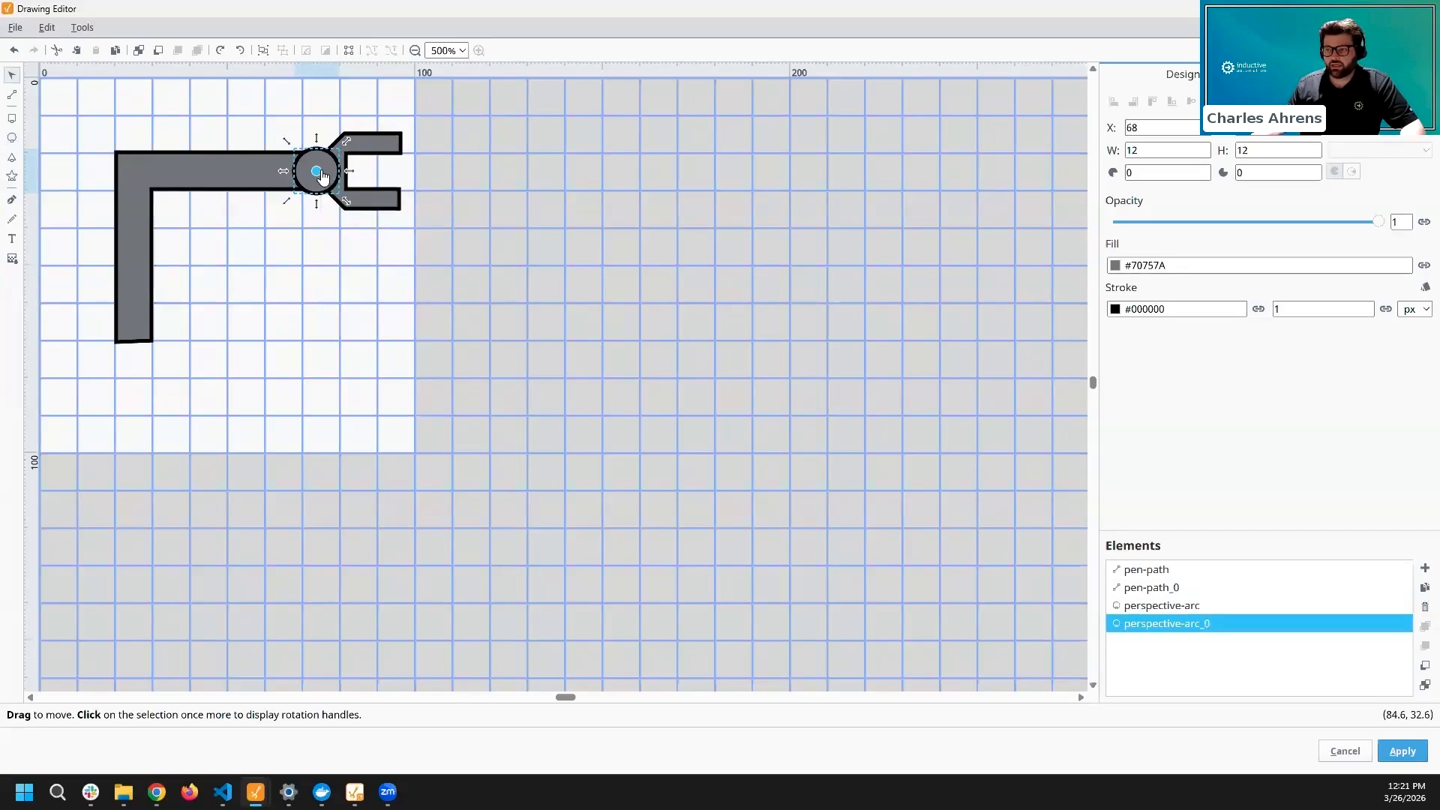
{"action": "left_click_drag", "start_coordinate": [324, 174], "coordinate": [320, 175]}
{"action": "key", "text": "Left"}
{"action": "key", "text": "Left"}
{"action": "key", "text": "Left"}
{"action": "key", "text": "Left"}
{"action": "key", "text": "Left"}
{"action": "key", "text": "Left"}
{"action": "key", "text": "Left"}
{"action": "key", "text": "Left"}
{"action": "key", "text": "Left"}
{"action": "key", "text": "Left"}
{"action": "key", "text": "Left"}
{"action": "key", "text": "Left"}
{"action": "key", "text": "Left"}
{"action": "key", "text": "Left"}
{"action": "key", "text": "Left"}
{"action": "key", "text": "Left"}
{"action": "key", "text": "Left"}
{"action": "key", "text": "Left"}
{"action": "key", "text": "Left"}
{"action": "key", "text": "Left"}
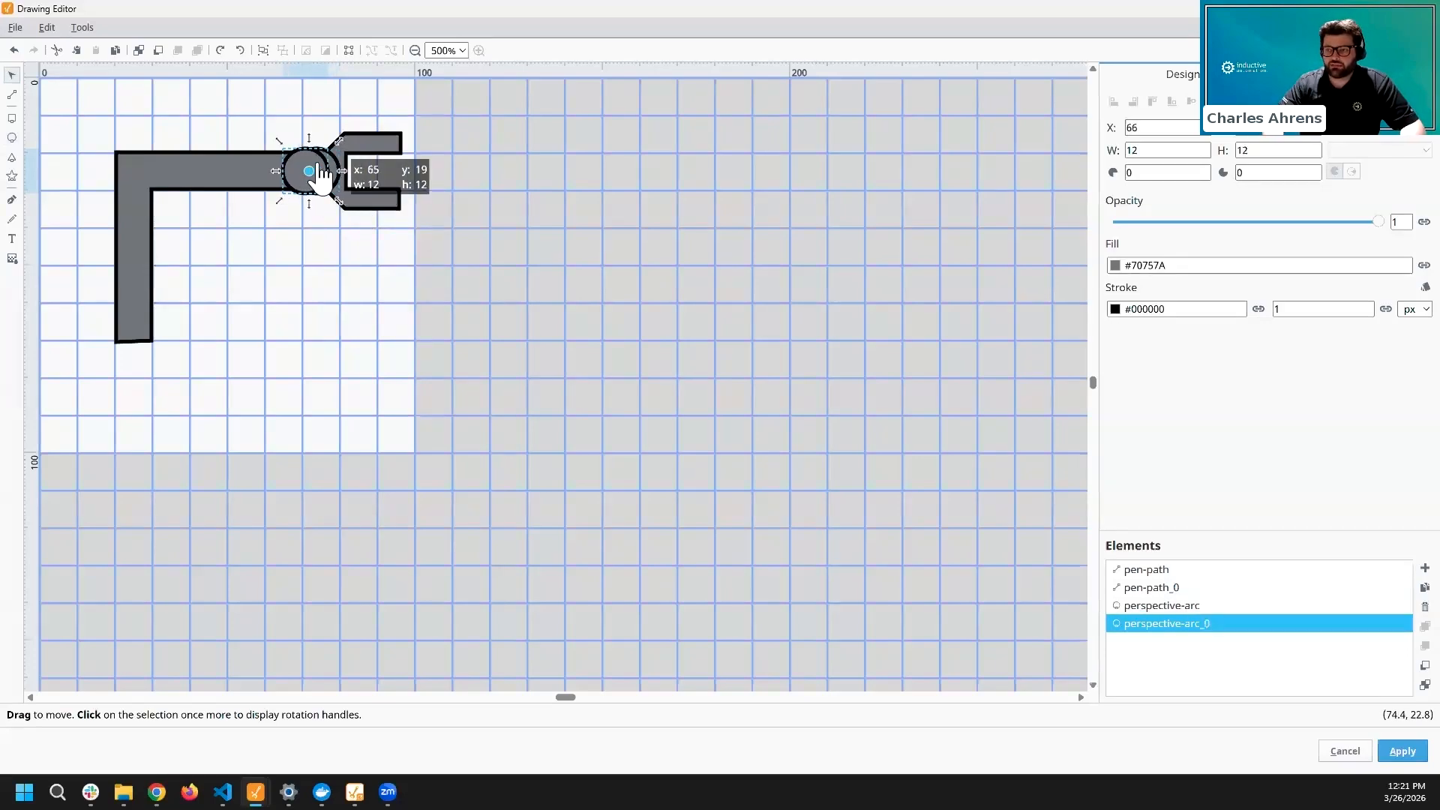
{"action": "key", "text": "Left"}
{"action": "key", "text": "Left"}
{"action": "key", "text": "Left"}
{"action": "key", "text": "Left"}
{"action": "key", "text": "Left"}
{"action": "key", "text": "Left"}
{"action": "key", "text": "Left"}
{"action": "key", "text": "Left"}
{"action": "key", "text": "Left"}
{"action": "key", "text": "Left"}
{"action": "key", "text": "Left"}
{"action": "key", "text": "Left"}
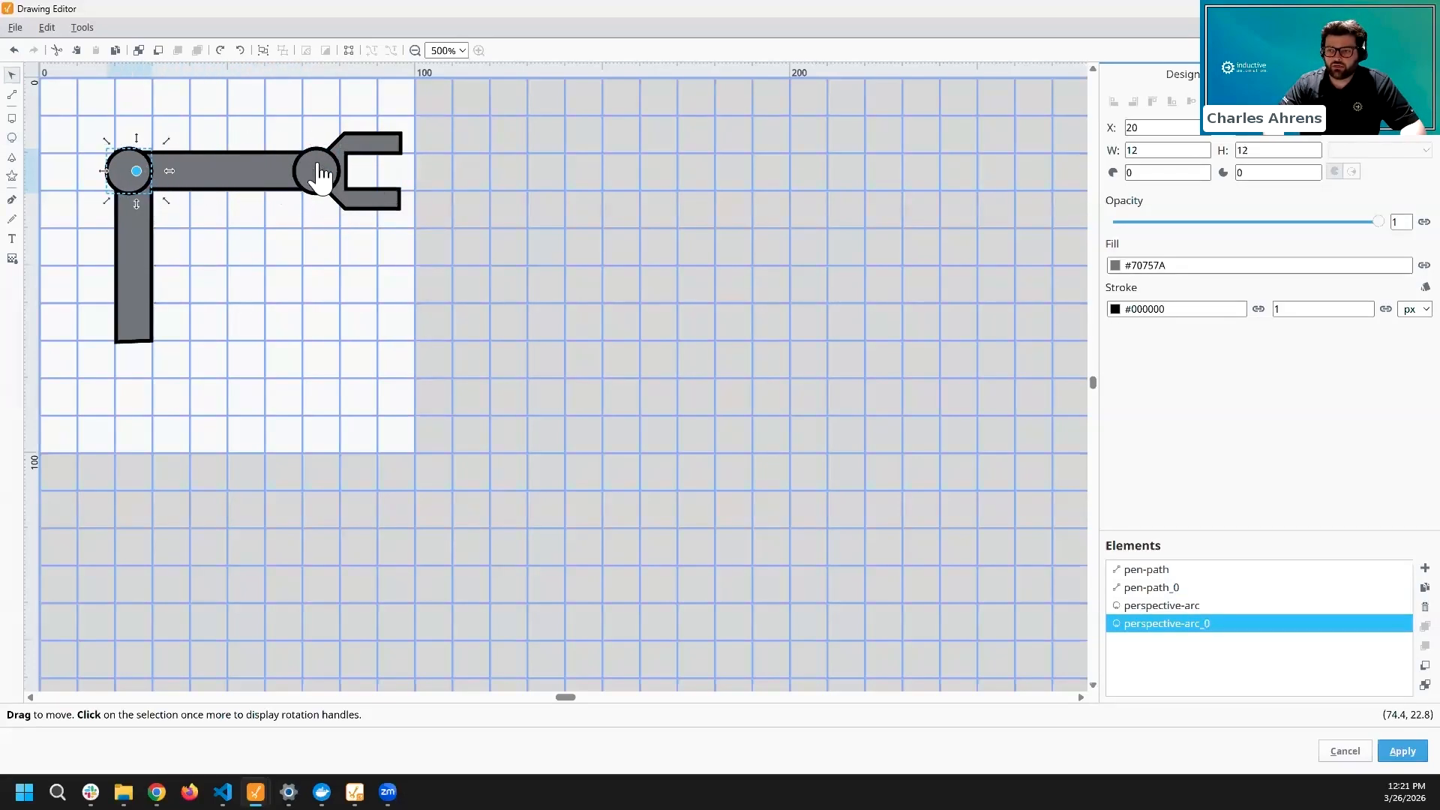
- Duplicate the elbow joint circle and move the copy straight down to the lower end of the vertical arm segment
{"action": "right_click", "coordinate": [133, 161]}
{"action": "left_click", "coordinate": [200, 225]}
{"action": "key", "text": "Down"}
{"action": "key", "text": "Down"}
{"action": "key", "text": "Down"}
{"action": "key", "text": "Down"}
{"action": "key", "text": "Down"}
{"action": "key", "text": "Down"}
{"action": "key", "text": "Down"}
{"action": "key", "text": "Down"}
{"action": "key", "text": "Down"}
{"action": "key", "text": "Down"}
{"action": "key", "text": "Down"}
{"action": "key", "text": "Down"}
{"action": "key", "text": "Down"}
{"action": "key", "text": "Down"}
{"action": "key", "text": "Down"}
{"action": "key", "text": "Down"}
{"action": "key", "text": "Down"}
{"action": "key", "text": "Down"}
{"action": "key", "text": "Down"}
{"action": "key", "text": "Down"}
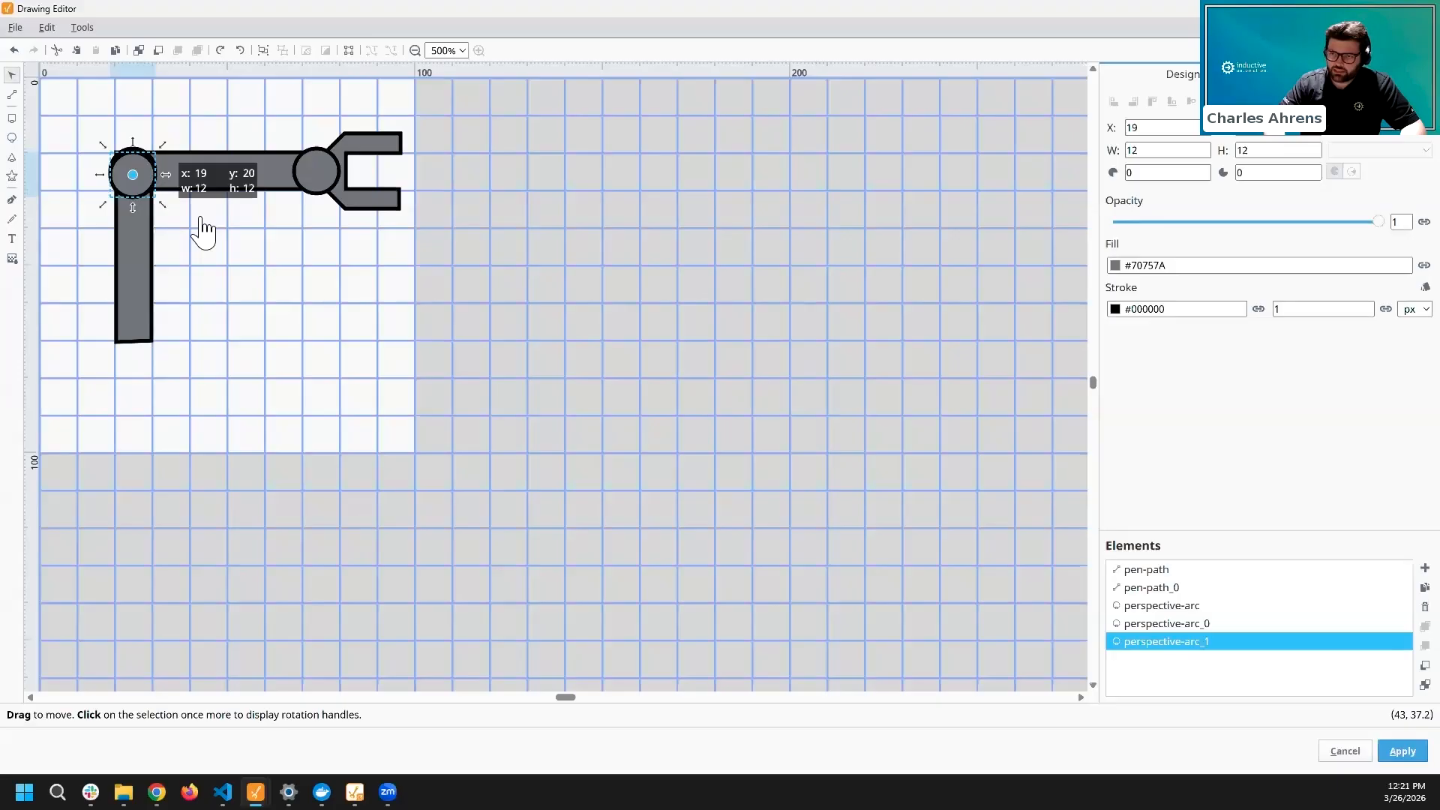
{"action": "key", "text": "Down"}
{"action": "key", "text": "Down"}
{"action": "key", "text": "Down"}
{"action": "key", "text": "Down"}
{"action": "key", "text": "Down"}
{"action": "key", "text": "Down"}
{"action": "key", "text": "Down"}
{"action": "key", "text": "Down"}
{"action": "key", "text": "Down"}
{"action": "key", "text": "Down"}
{"action": "key", "text": "Down"}
{"action": "key", "text": "Down"}
{"action": "key", "text": "Down"}
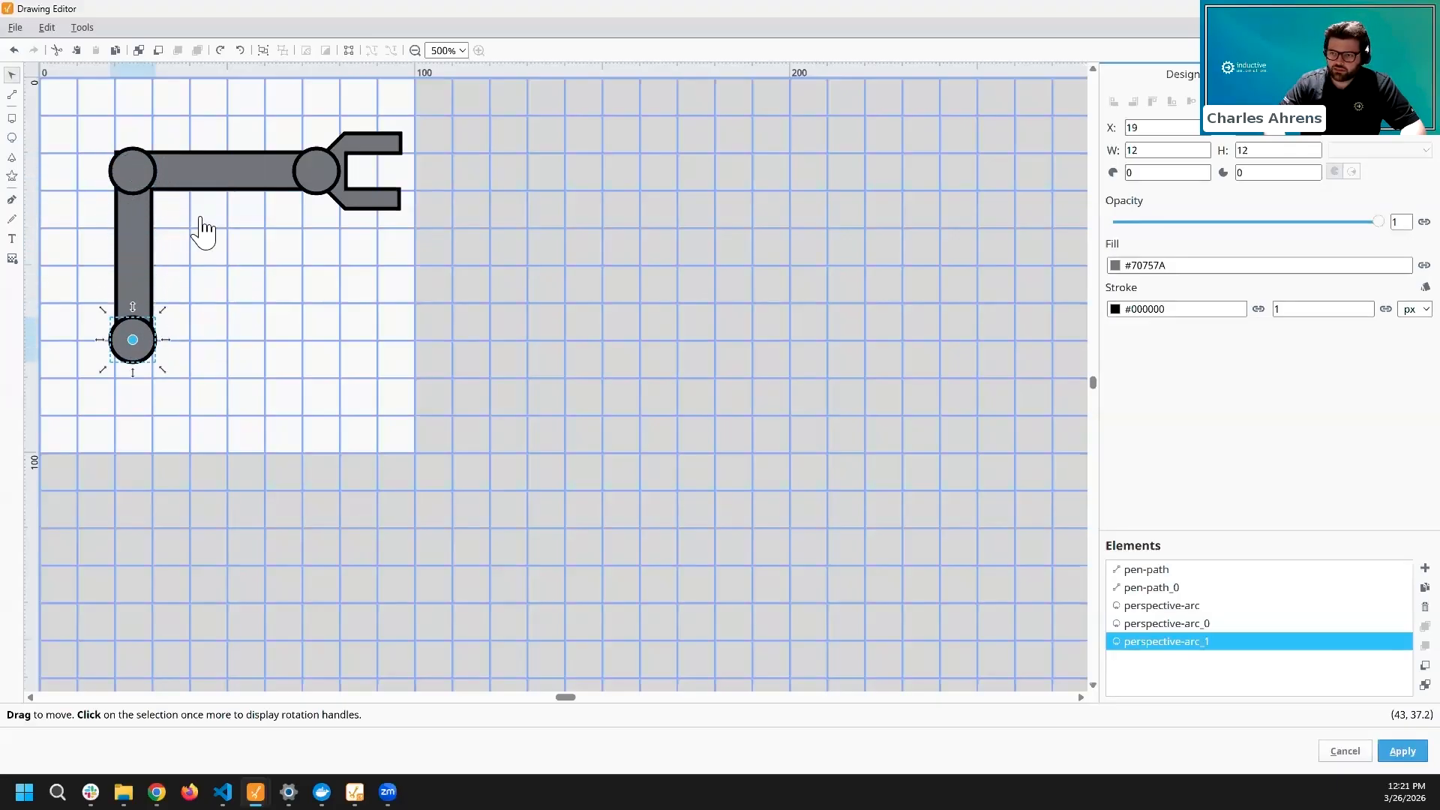
- Draw a base rectangle about 30 wide and 19 high under the vertical arm segment, covering the lower joint's bottom half
{"action": "left_click", "coordinate": [11, 118]}
{"action": "left_click_drag", "start_coordinate": [78, 341], "coordinate": [189, 415]}
{"action": "left_click", "coordinate": [12, 75]}
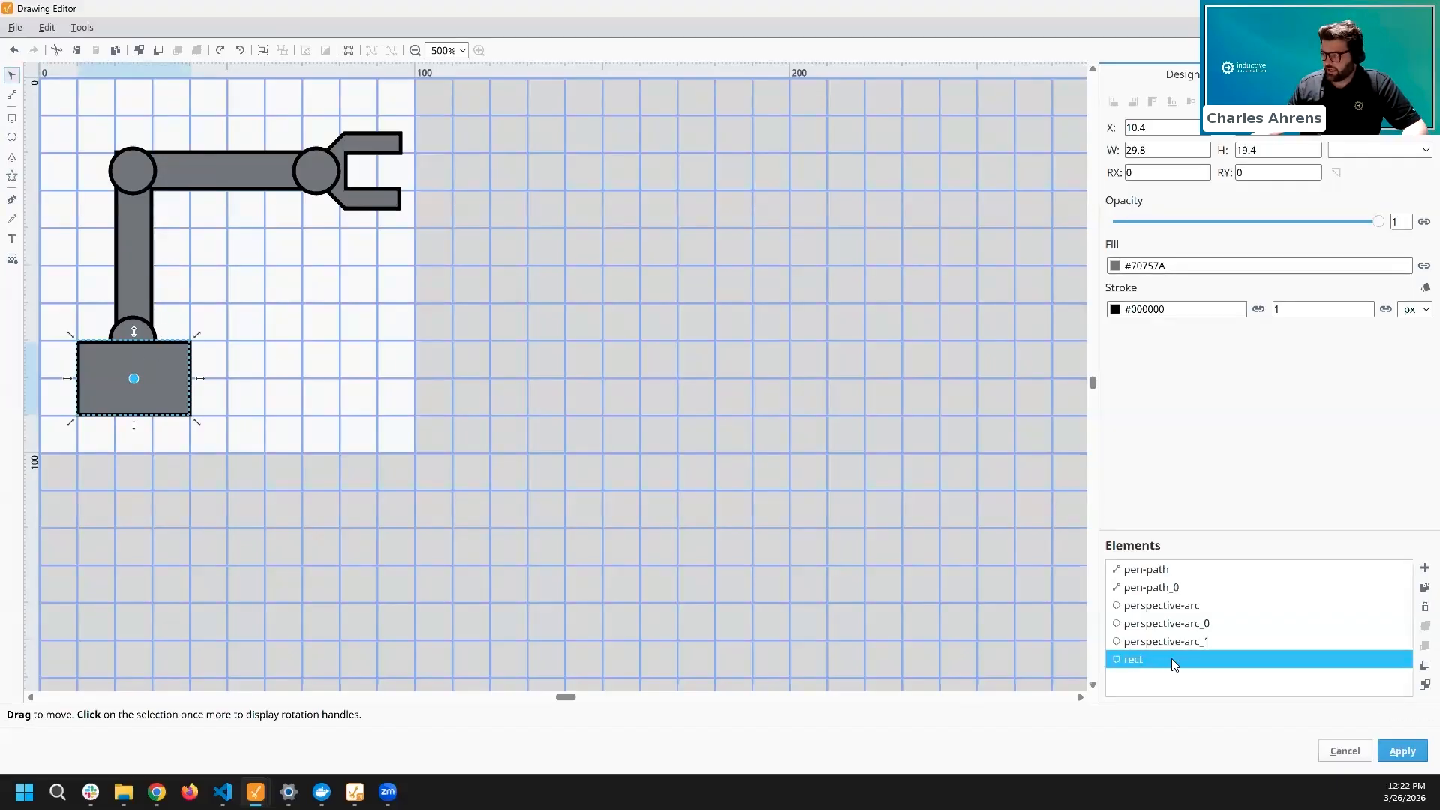
- Reorder the base rectangle behind the lowest joint circle and apply the finished drawing to the DrawingNew component
{"action": "left_click_drag", "start_coordinate": [1177, 657], "coordinate": [1221, 639]}
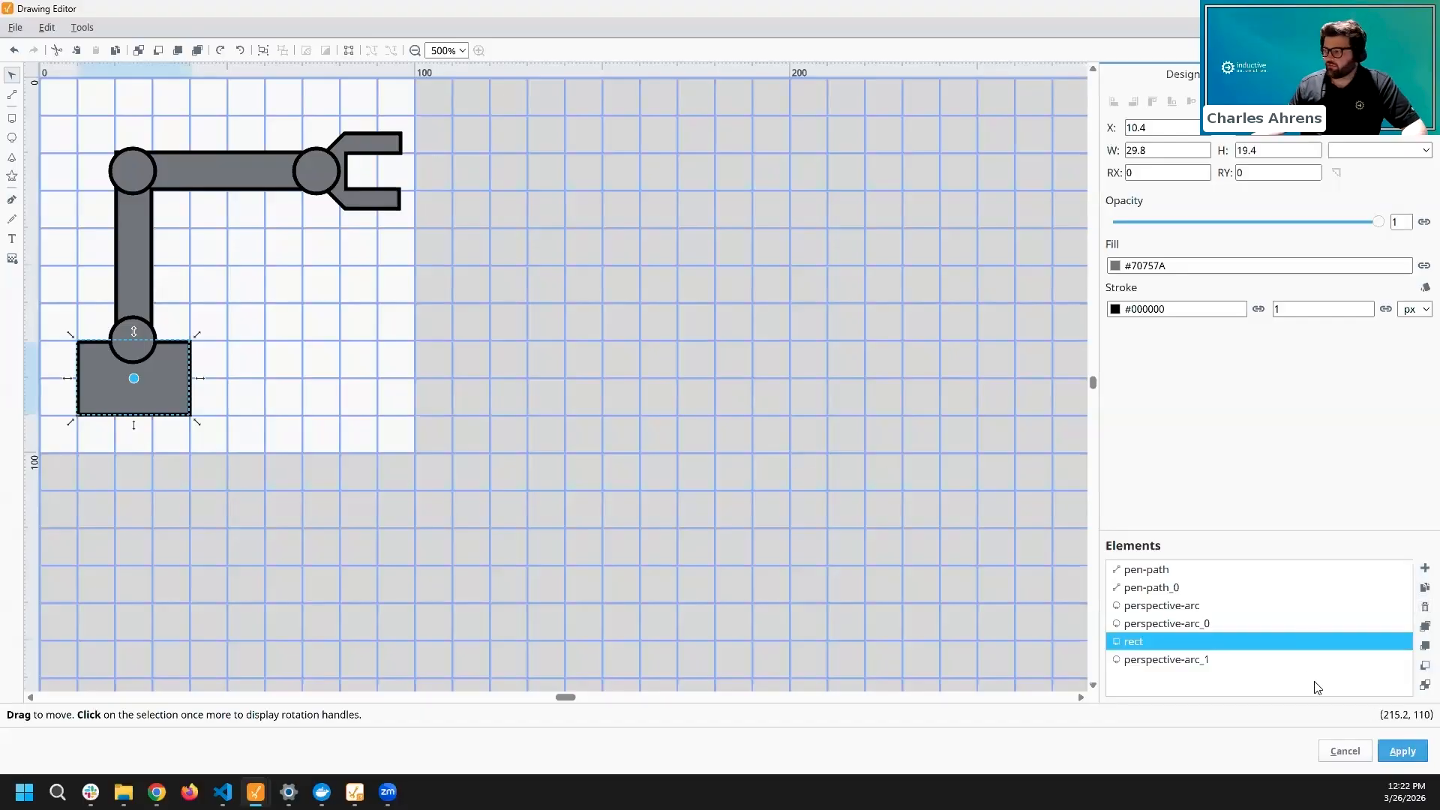
{"action": "left_click", "coordinate": [1395, 753]}
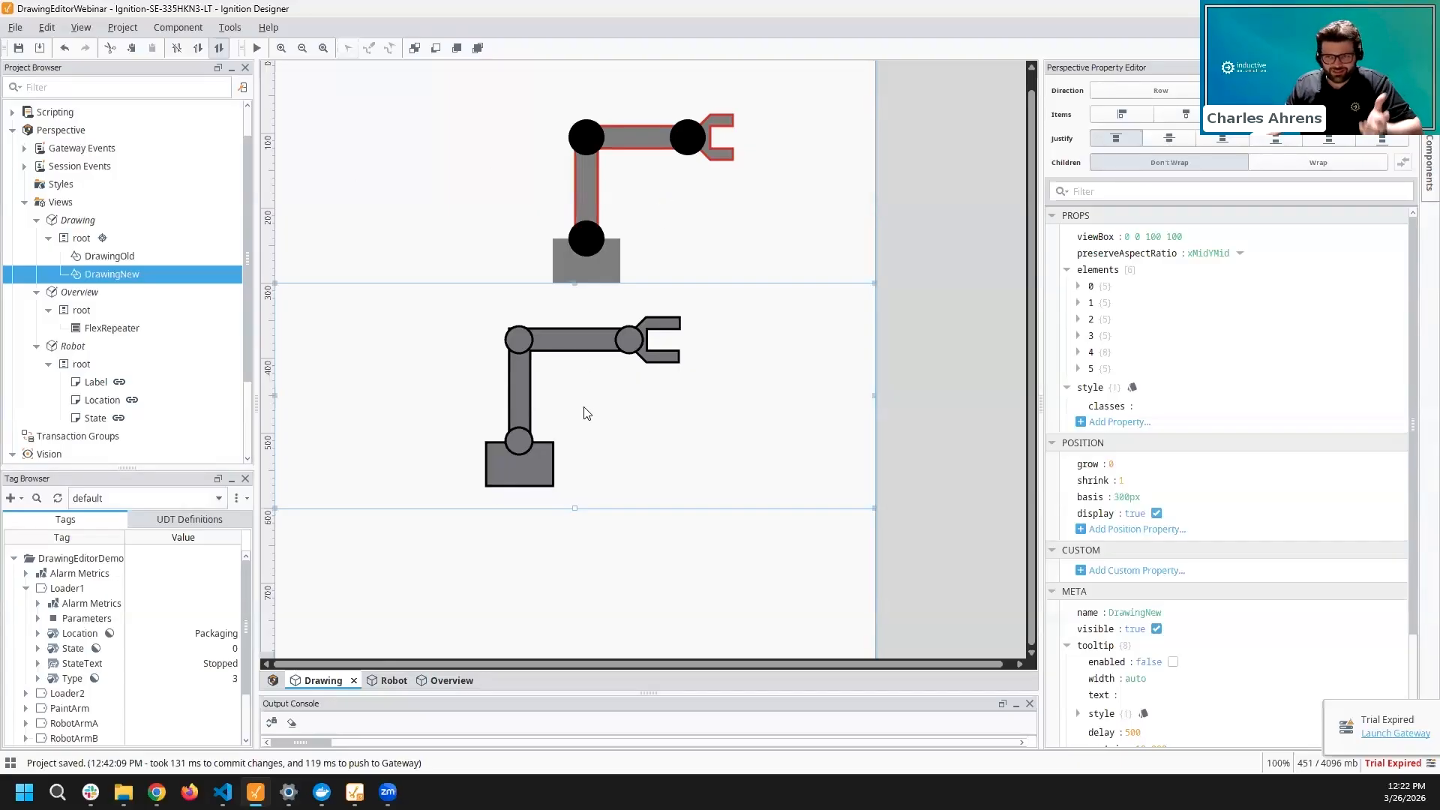
- In DrawingOld's element 0, replace v -40 in the arm path's d value with l -20 -40
{"action": "left_click", "coordinate": [629, 160]}
{"action": "right_click", "coordinate": [630, 159]}
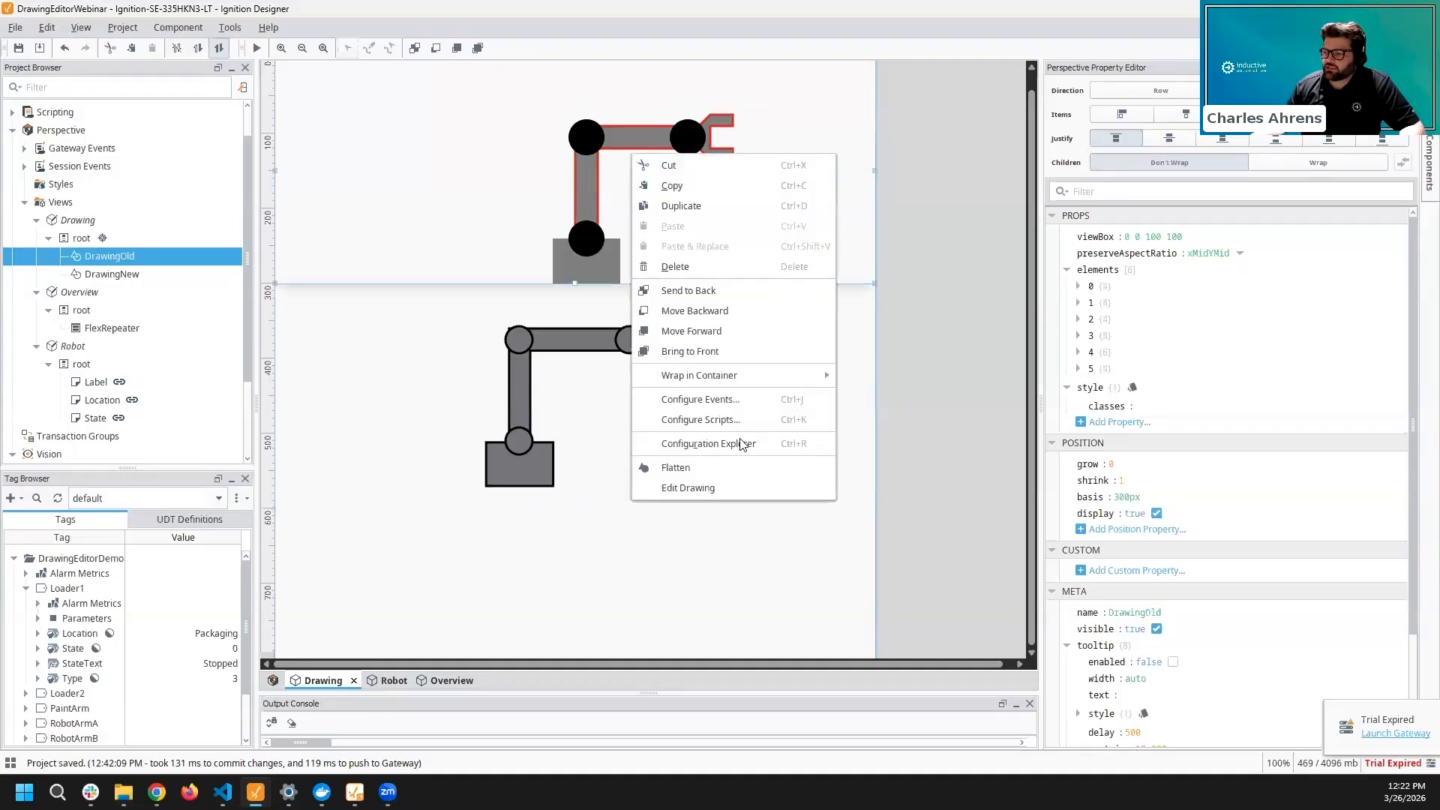
{"action": "left_click", "coordinate": [922, 305]}
{"action": "left_click", "coordinate": [663, 193]}
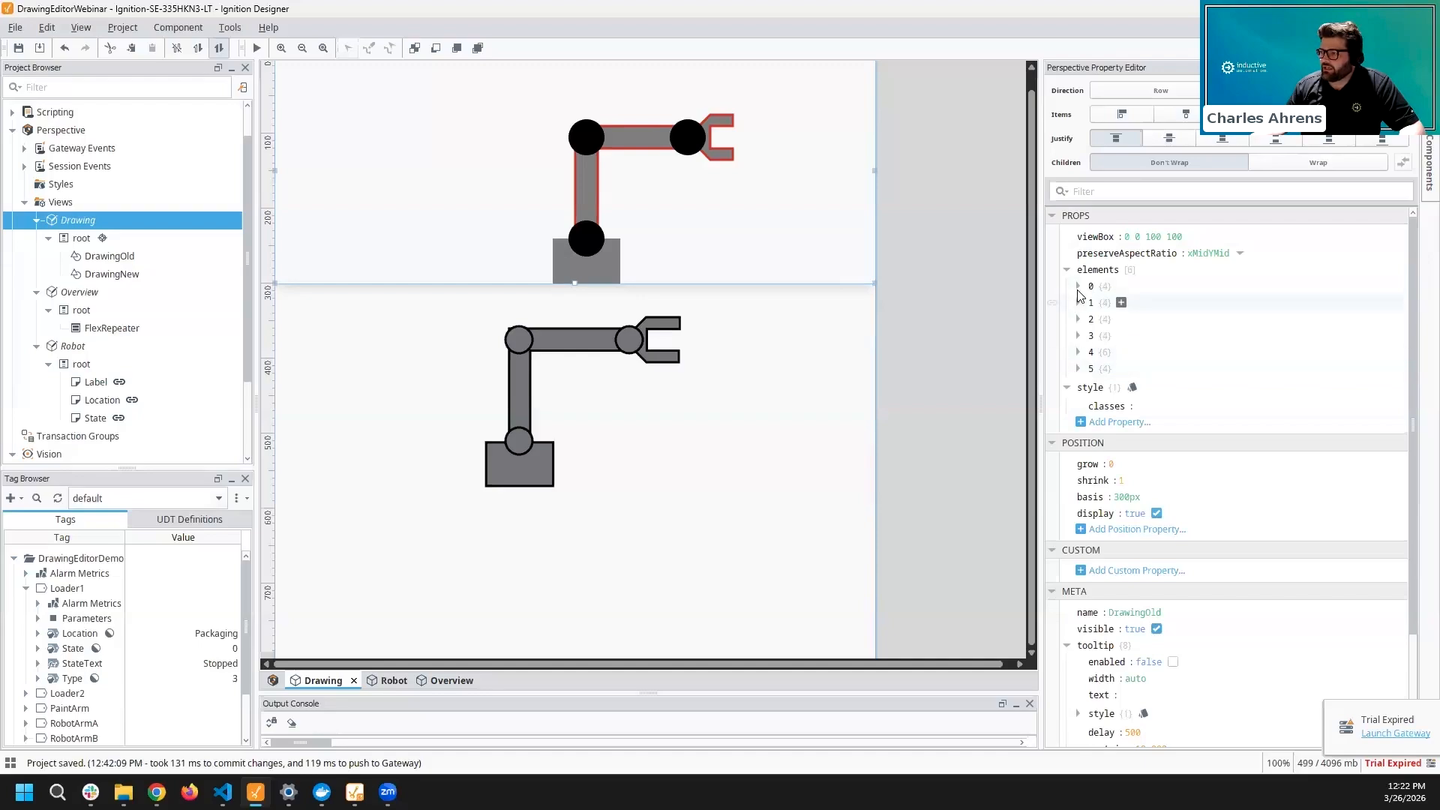
{"action": "left_click", "coordinate": [1079, 287]}
{"action": "left_click", "coordinate": [1152, 354]}
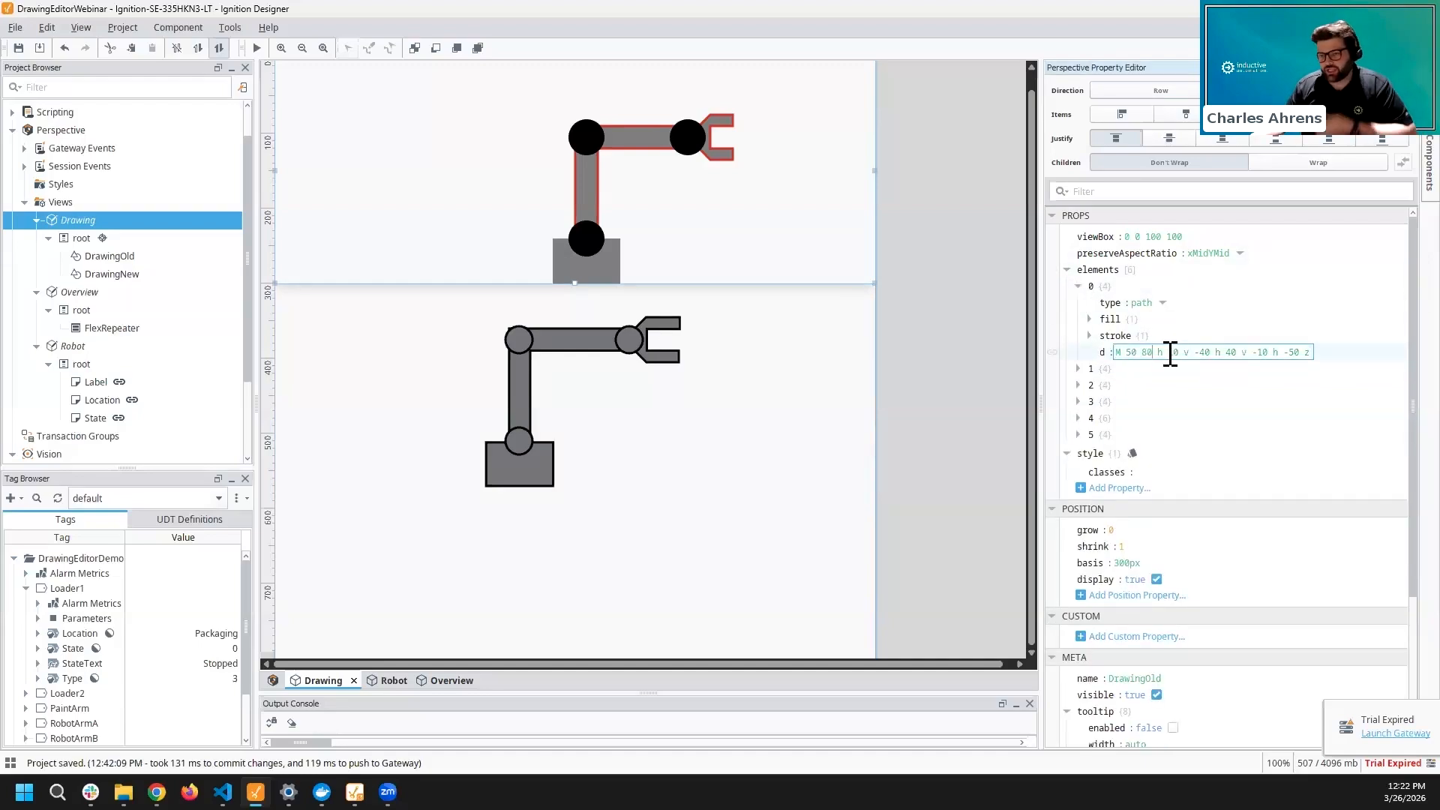
{"action": "left_click", "coordinate": [1166, 353]}
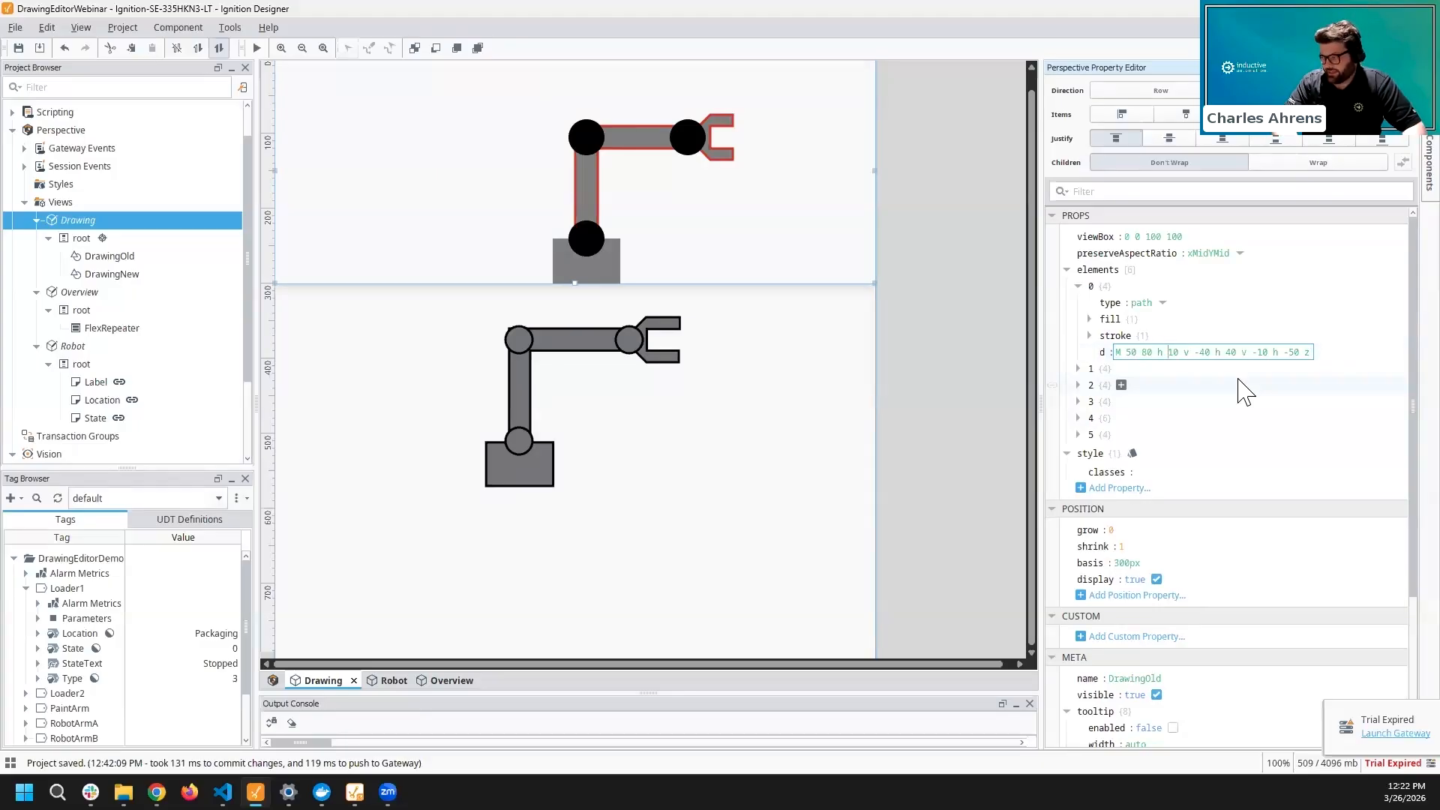
{"action": "key", "text": "BackSpace"}
{"action": "type", "text": "l"}
{"action": "key", "text": "BackSpace"}
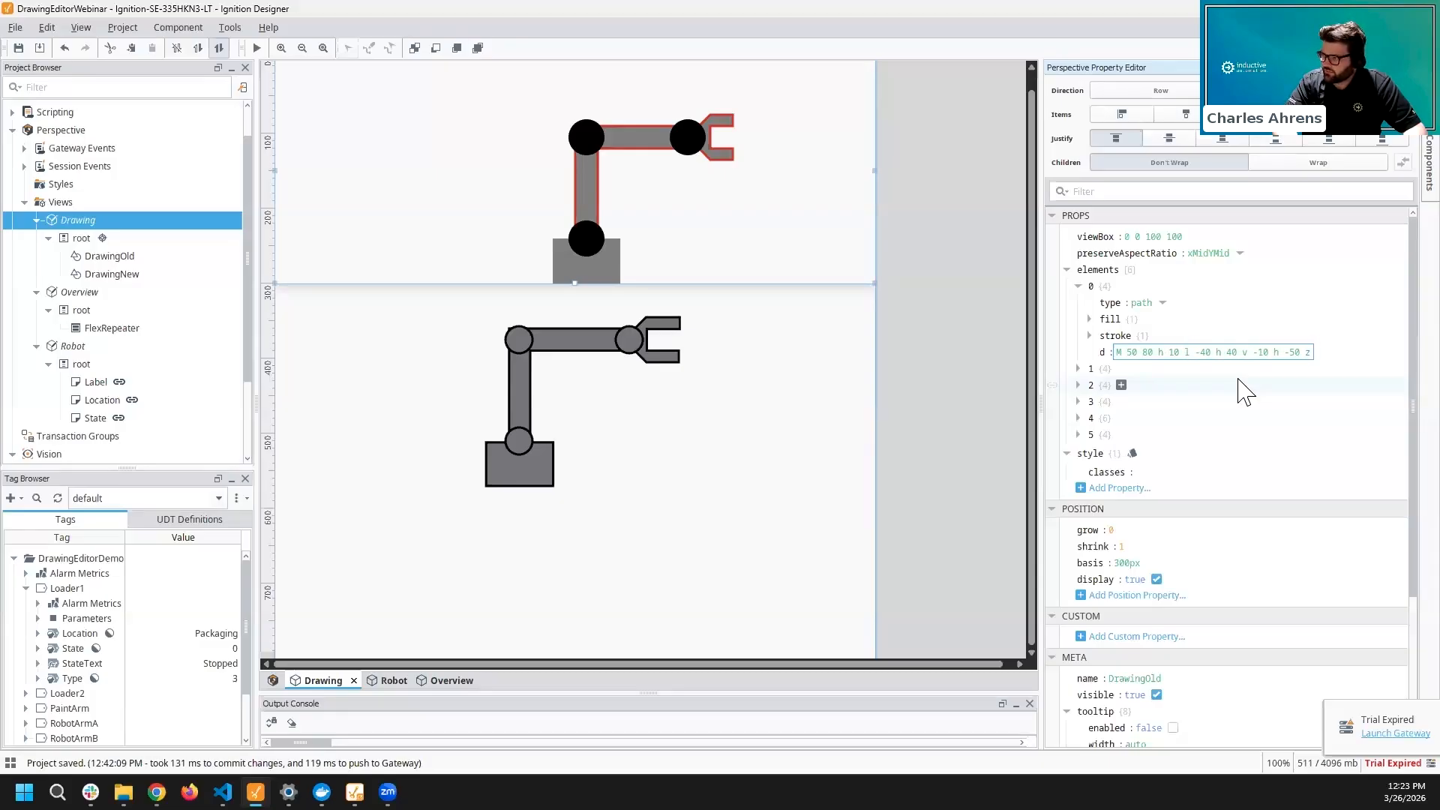
{"action": "type", "text": "-20"}
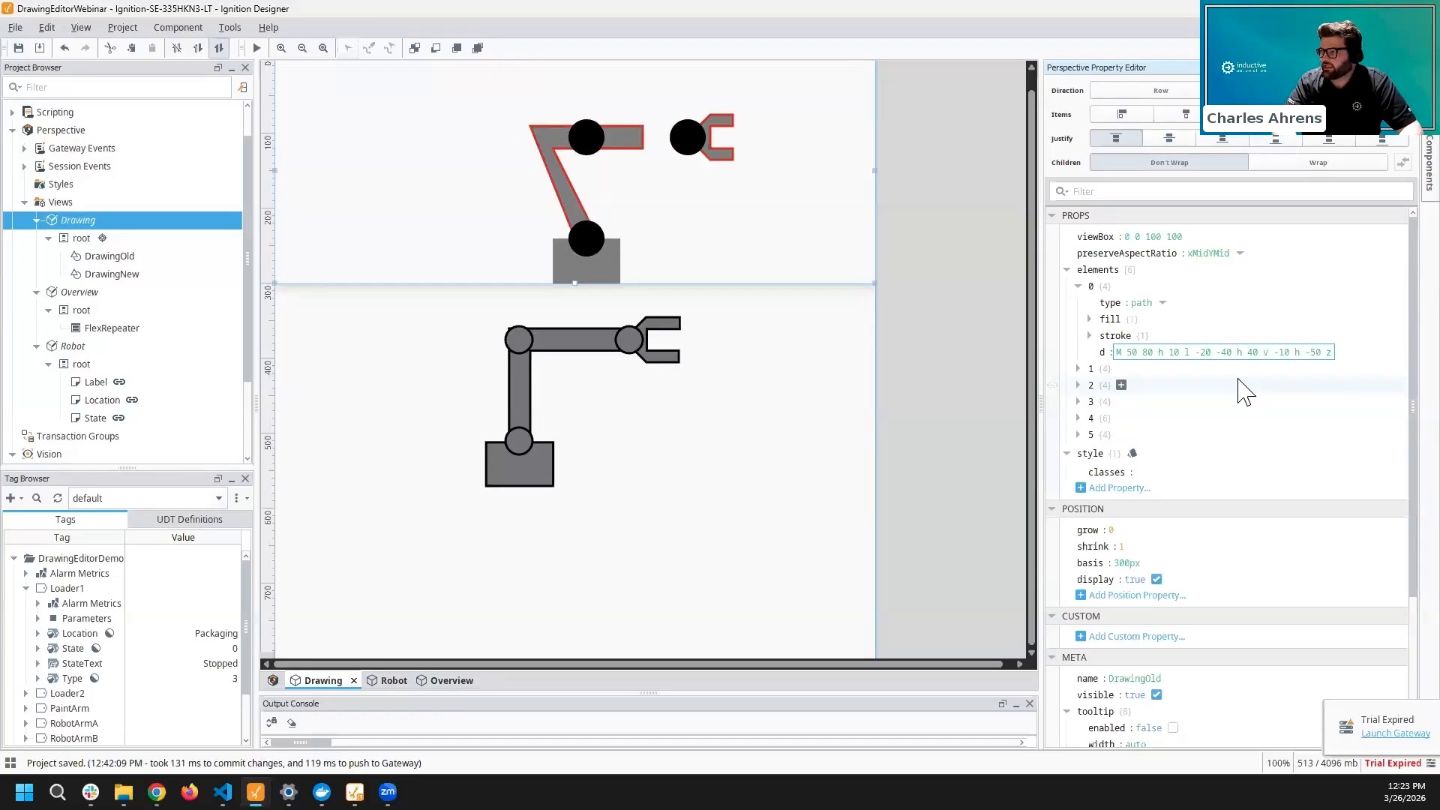
- Replace the h 40 segment in DrawingOld's arm path with l 40 10
{"action": "key", "text": "BackSpace"}
{"action": "key", "text": "BackSpace"}
{"action": "type", "text": "l"}
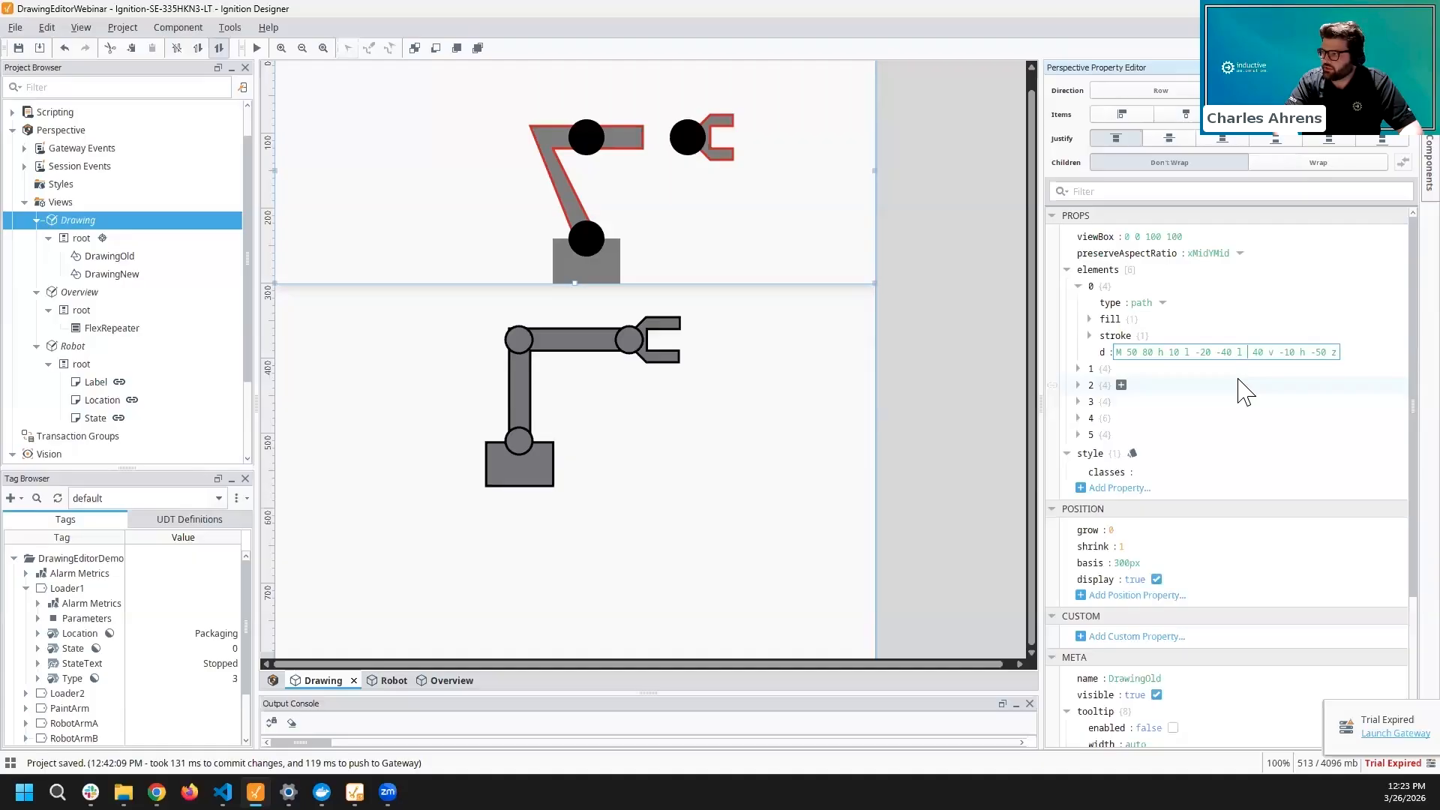
{"action": "key", "text": "BackSpace"}
{"action": "type", "text": "10"}
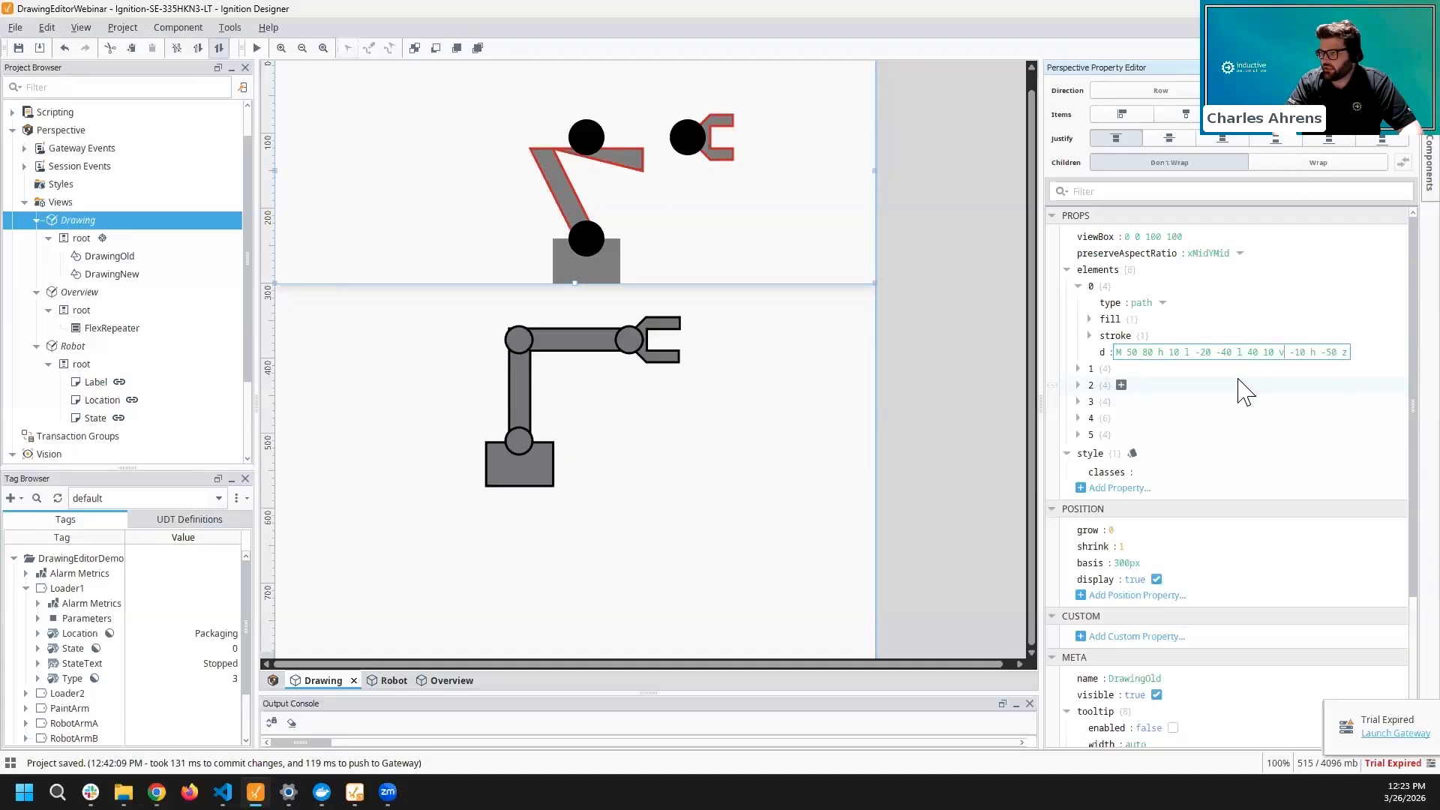
- Change the arm path's end edge to l 5 -10 and its return edge to l -50 -10
{"action": "key", "text": "Right"}
{"action": "key", "text": "Delete"}
{"action": "type", "text": "l"}
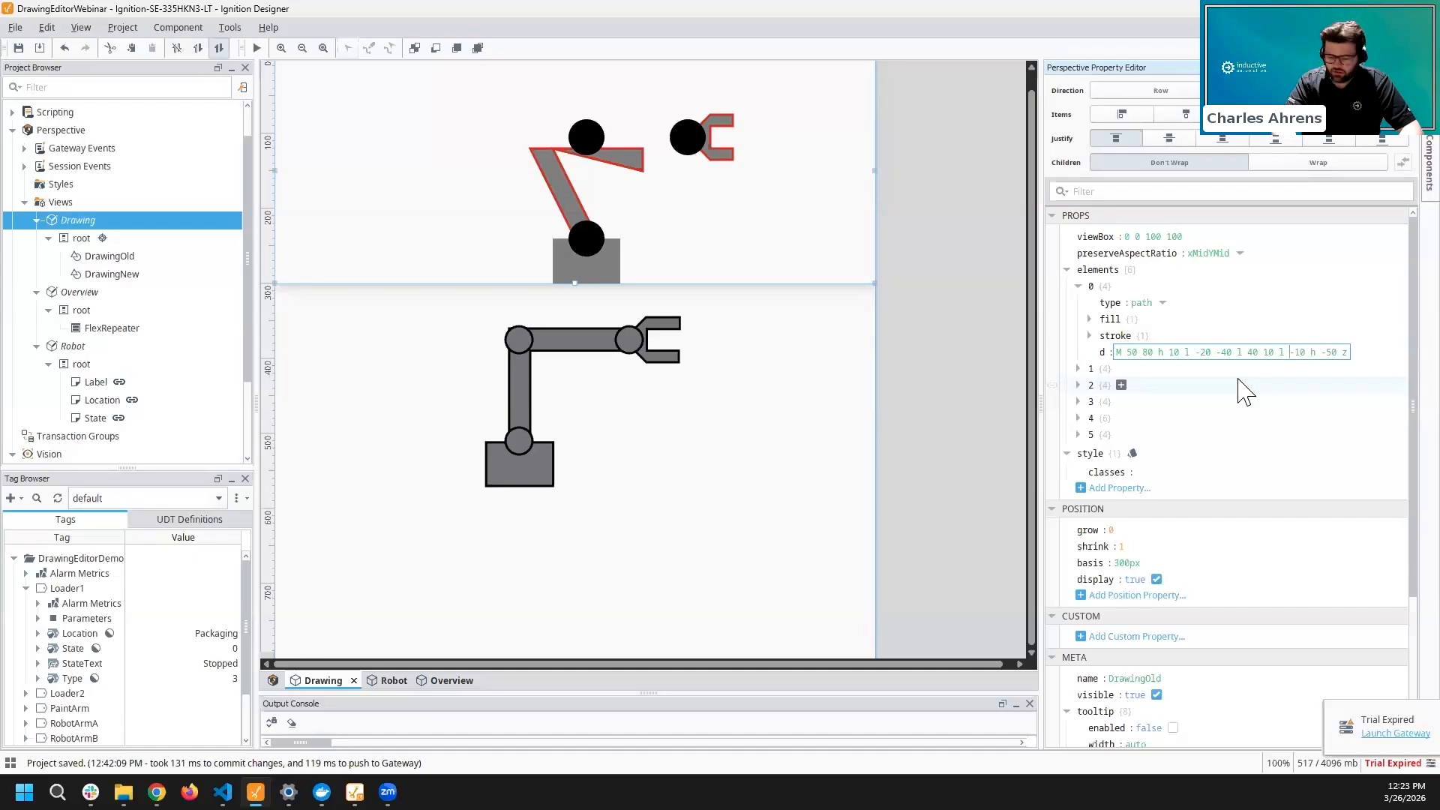
{"action": "type", "text": "5"}
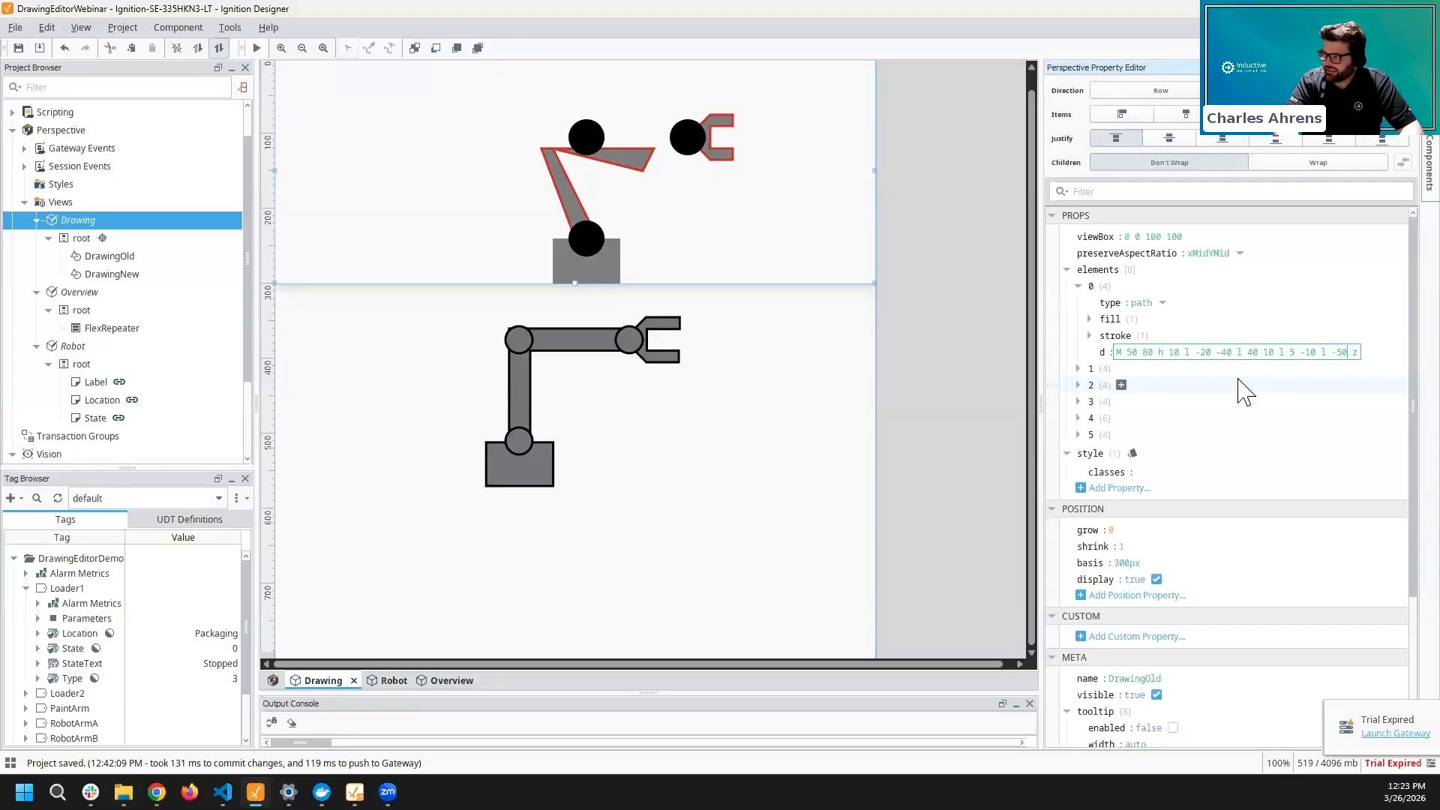
{"action": "type", "text": "10 "}
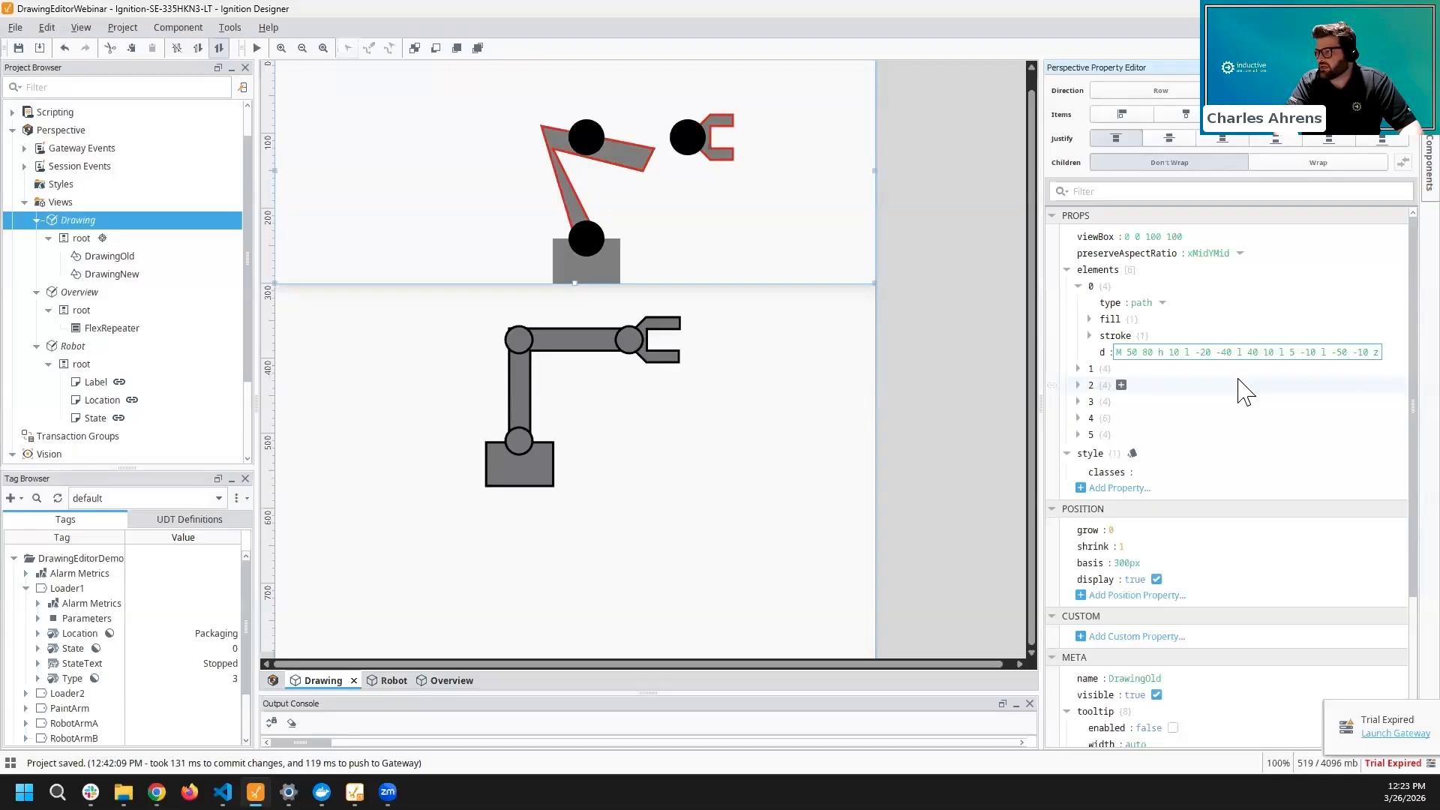
- Try the offsets -60 -10, -55 -15 and -60 -15 for the arm path's return edge
{"action": "type", "text": "0"}
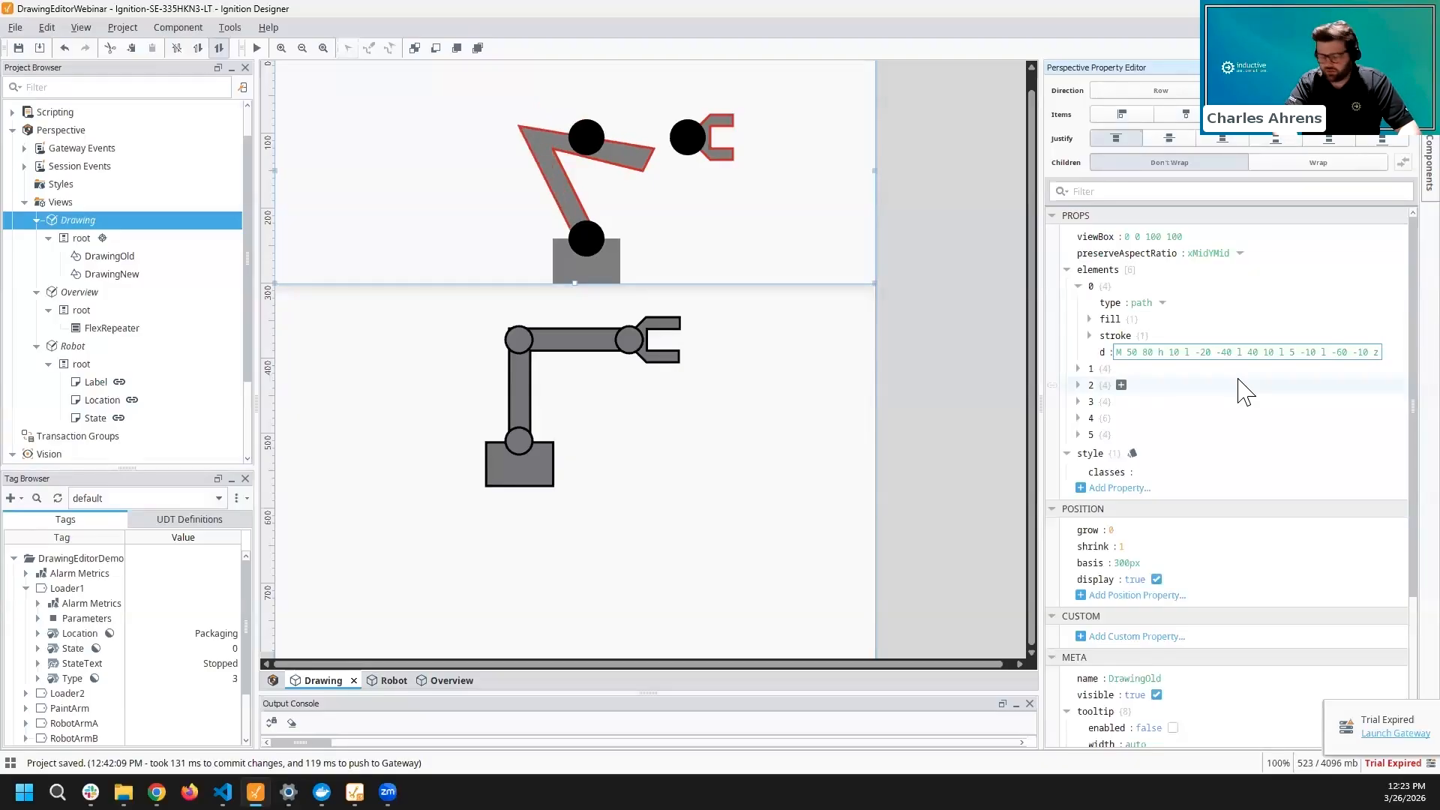
{"action": "key", "text": "BackSpace"}
{"action": "key", "text": "BackSpace"}
{"action": "type", "text": "55"}
{"action": "key", "text": "Delete"}
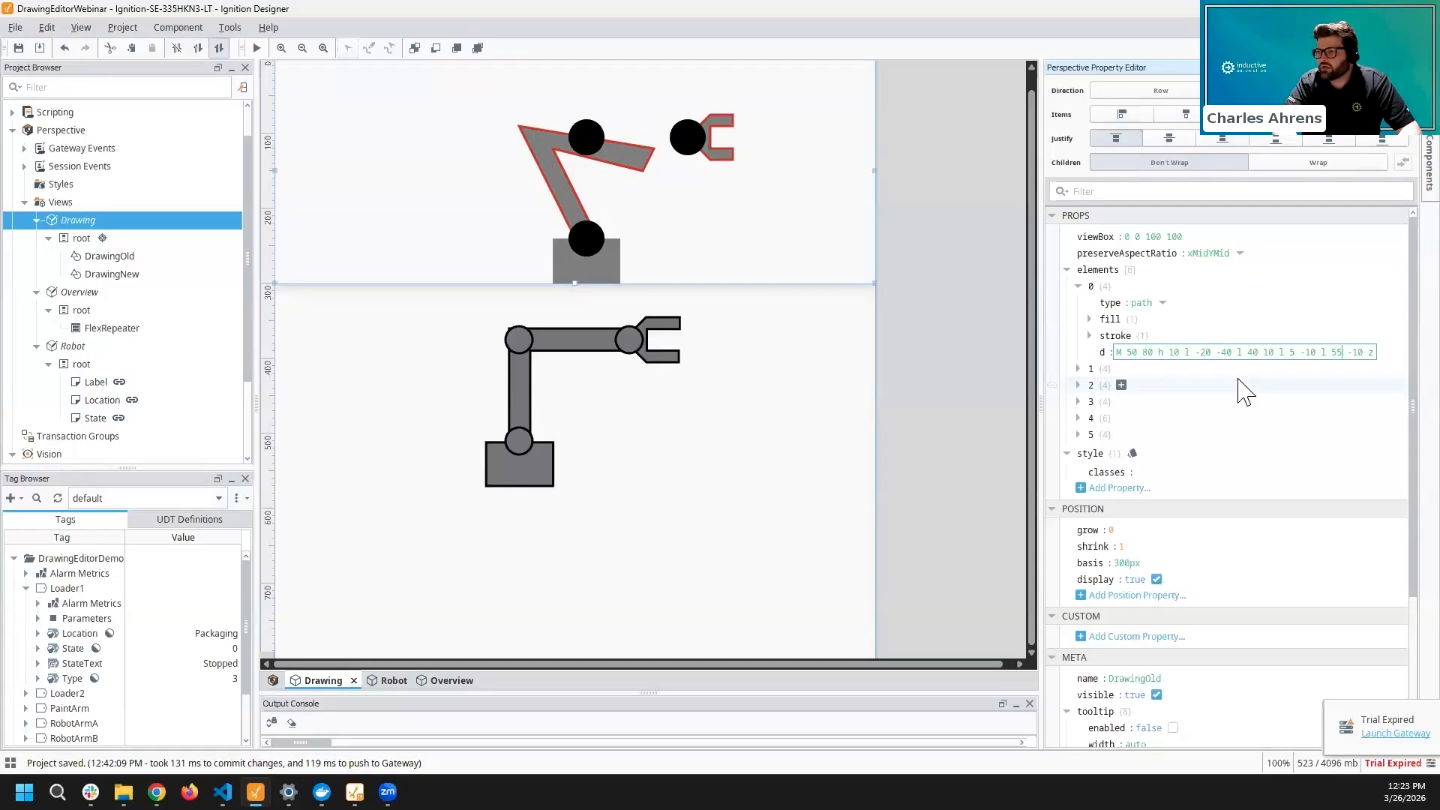
{"action": "type", "text": "-"}
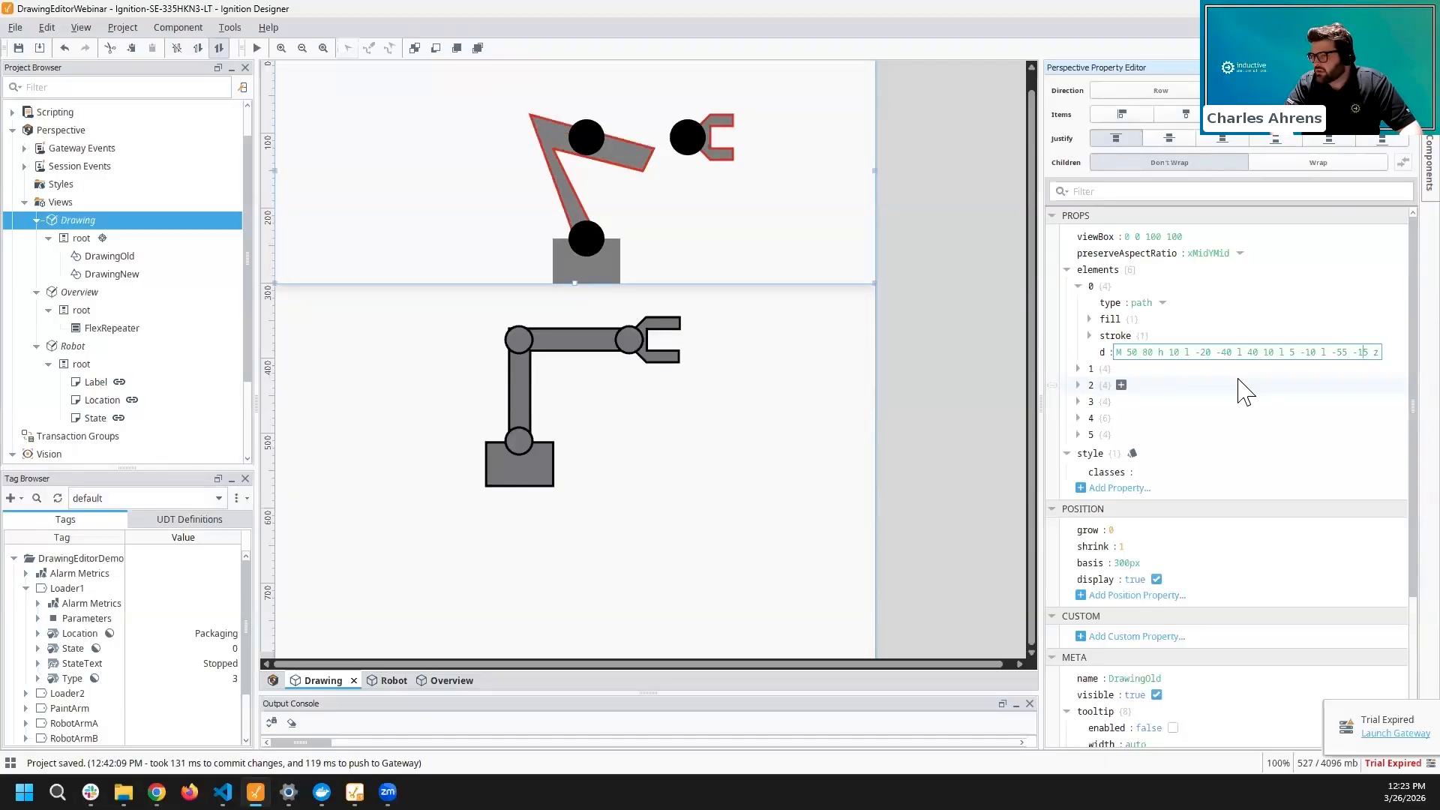
{"action": "key", "text": "BackSpace"}
{"action": "key", "text": "BackSpace"}
{"action": "type", "text": "60"}
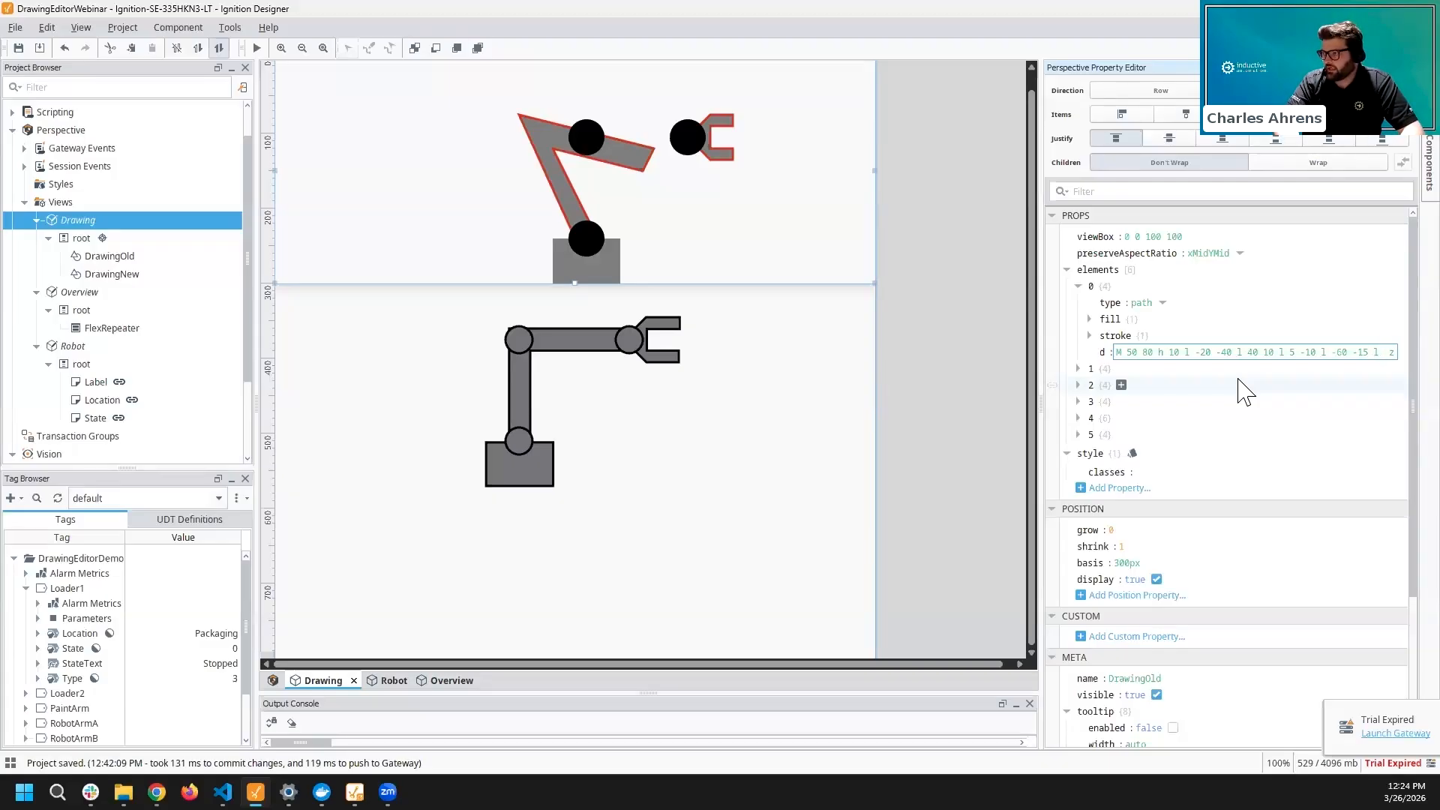
- Add an l -5 10 corner segment to the arm path and set its return edge to l -50 -10
{"action": "type", "text": "10"}
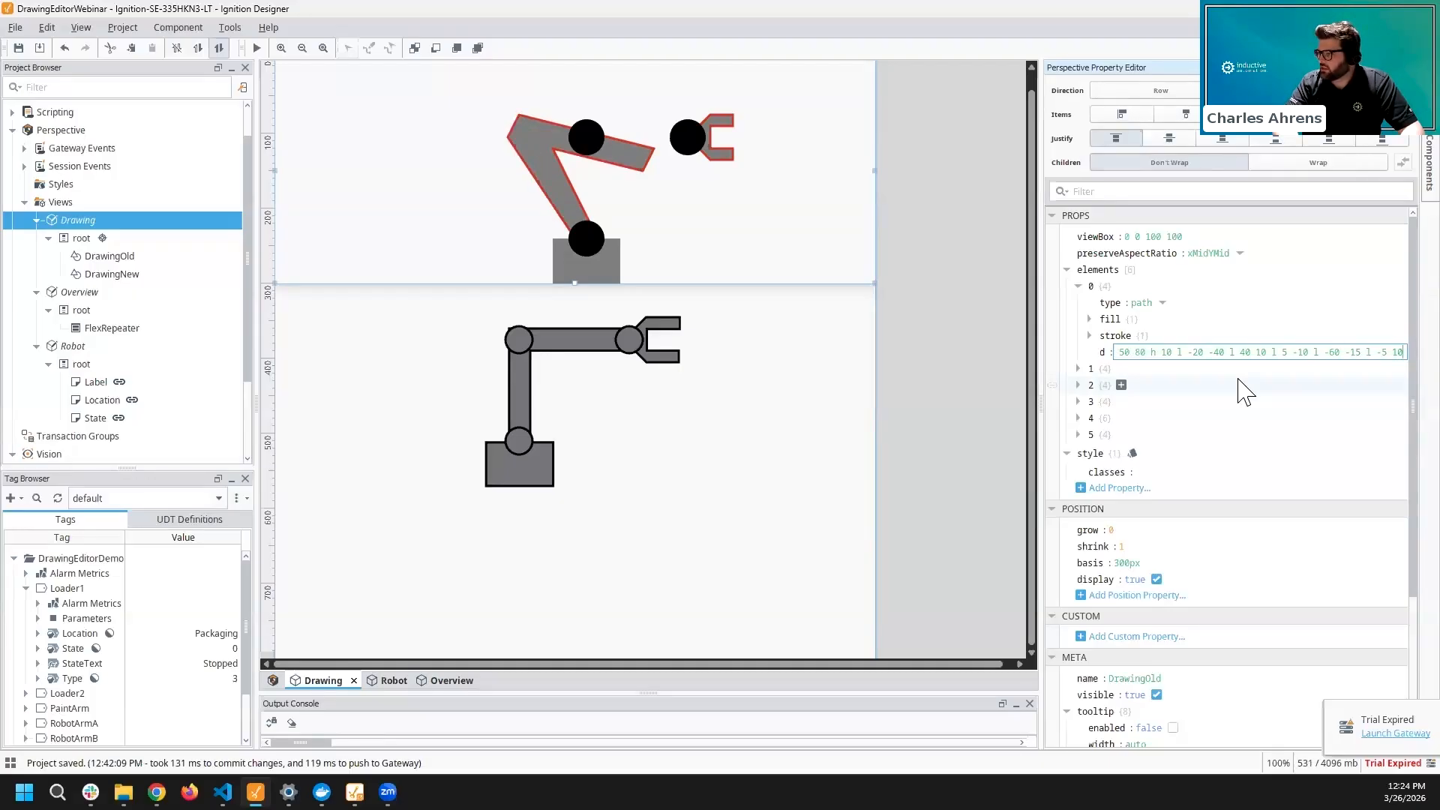
{"action": "key", "text": "BackSpace"}
{"action": "type", "text": "5"}
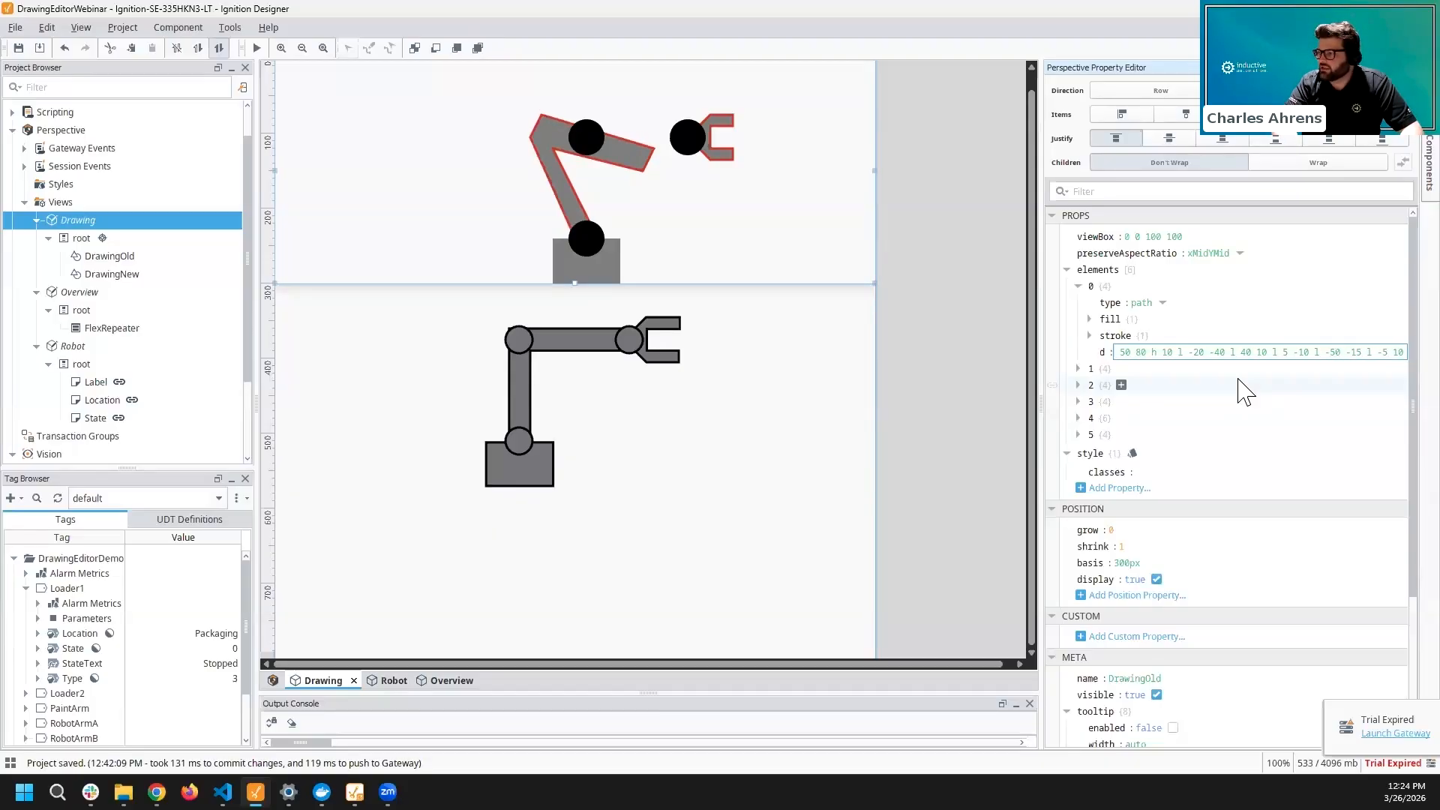
{"action": "key", "text": "Right"}
{"action": "key", "text": "Right"}
{"action": "key", "text": "BackSpace"}
{"action": "type", "text": "0"}
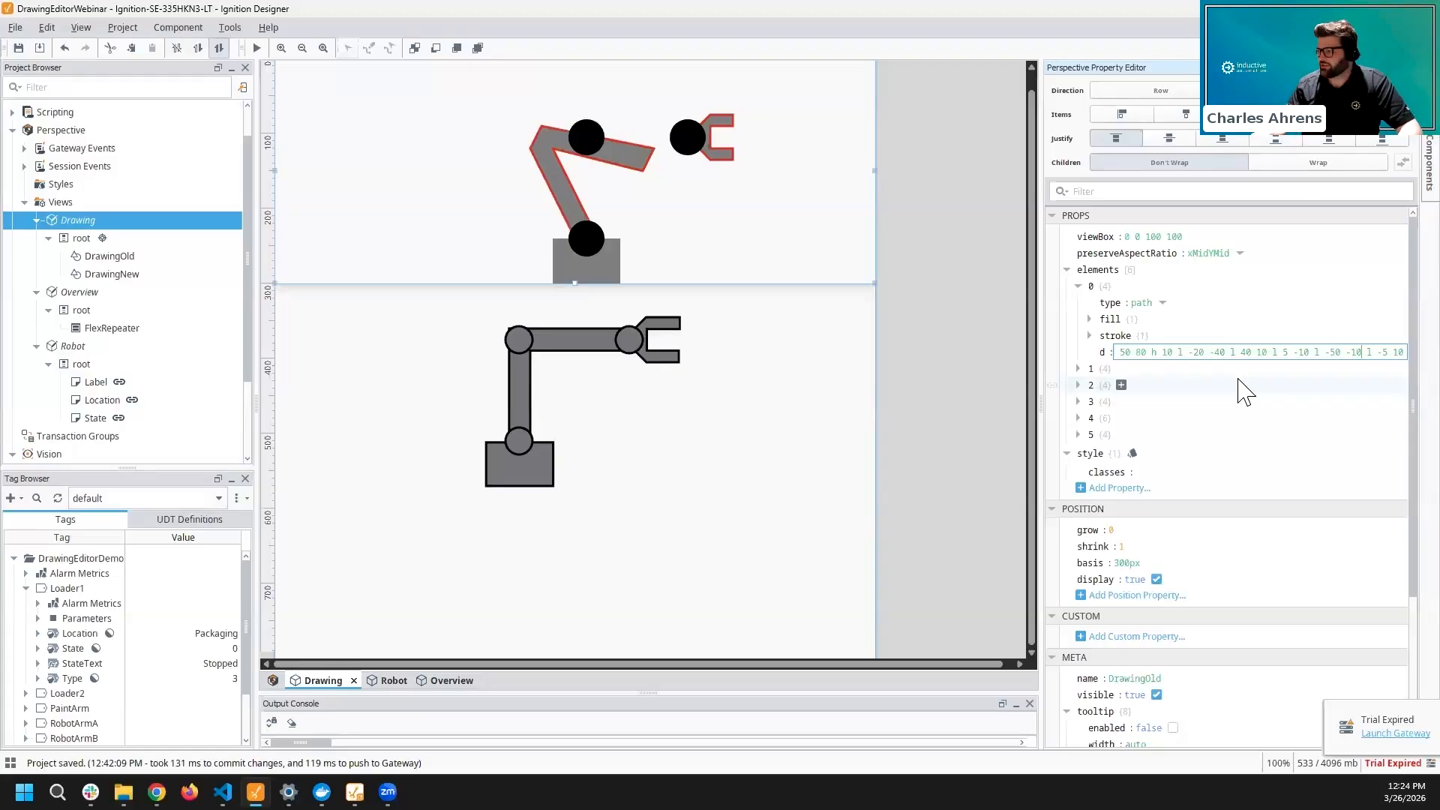
- Expand DrawingOld's remaining elements and change the gripper path's start point in element 1 to M 85 30
{"action": "left_click", "coordinate": [1079, 434]}
{"action": "left_click", "coordinate": [1079, 418]}
{"action": "left_click", "coordinate": [1077, 401]}
{"action": "left_click", "coordinate": [1078, 385]}
{"action": "left_click", "coordinate": [1077, 368]}
{"action": "scroll", "coordinate": [1167, 418], "scroll_direction": "down", "scroll_amount": 3}
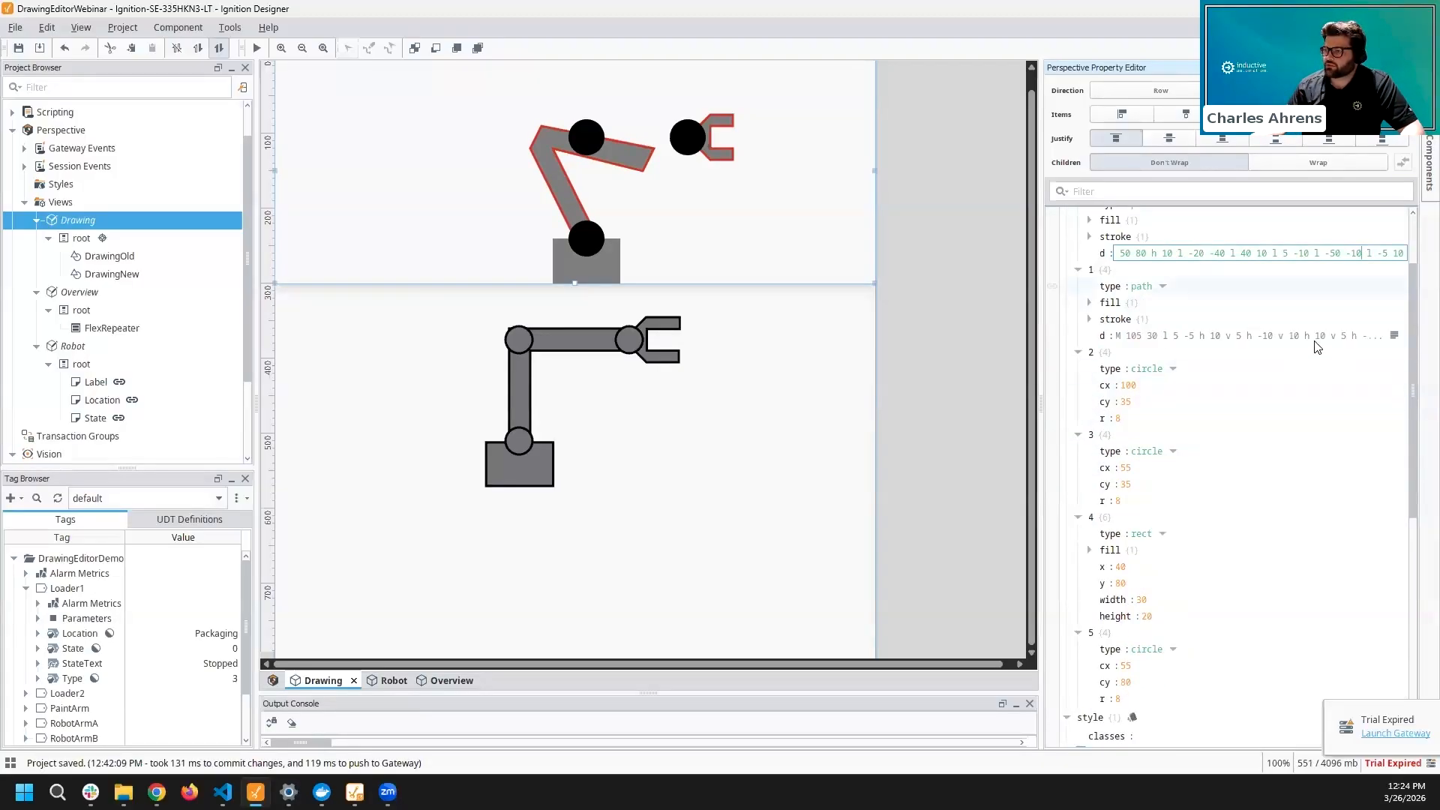
{"action": "left_click", "coordinate": [1325, 335]}
{"action": "left_click", "coordinate": [1394, 335]}
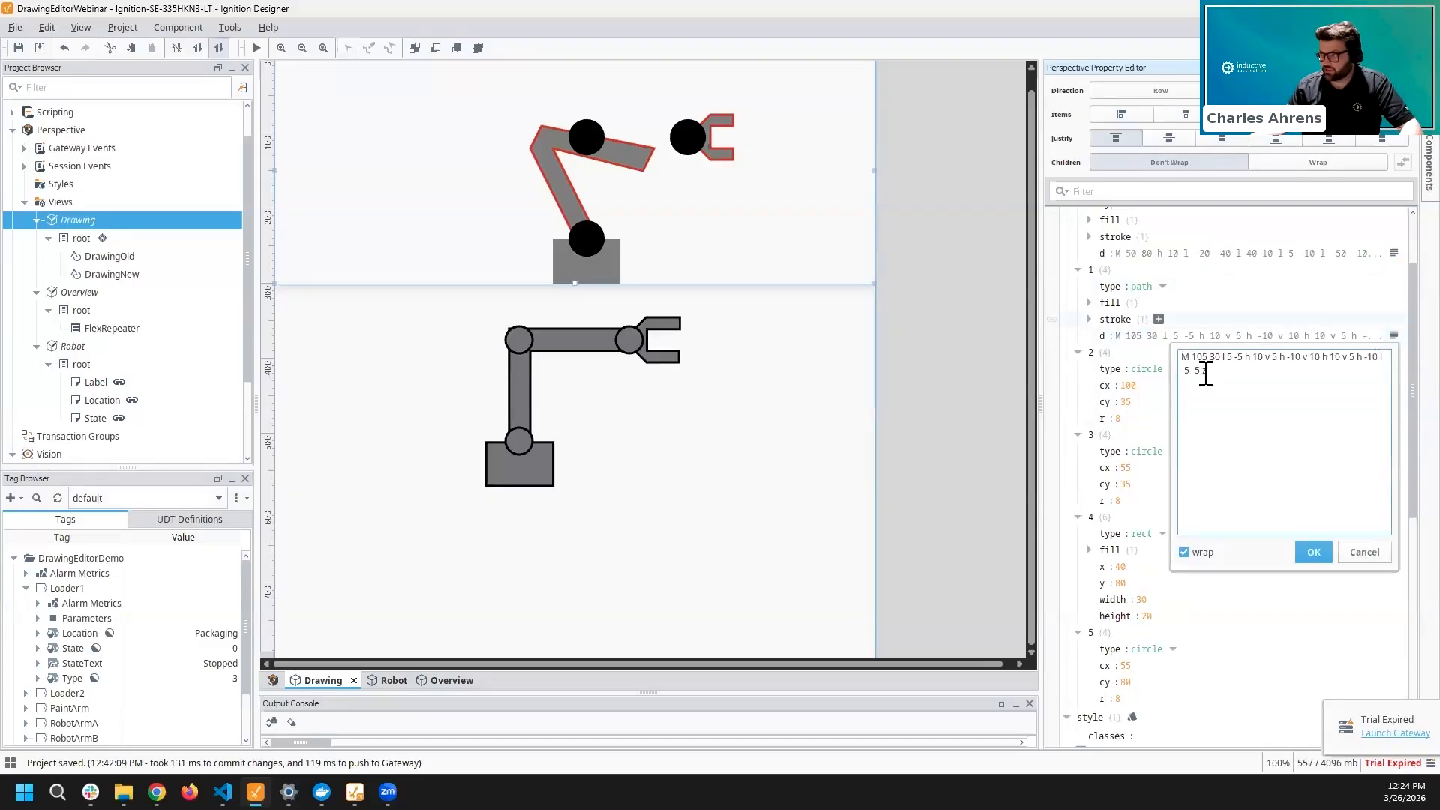
{"action": "key", "text": "BackSpace"}
{"action": "key", "text": "BackSpace"}
{"action": "type", "text": "8"}
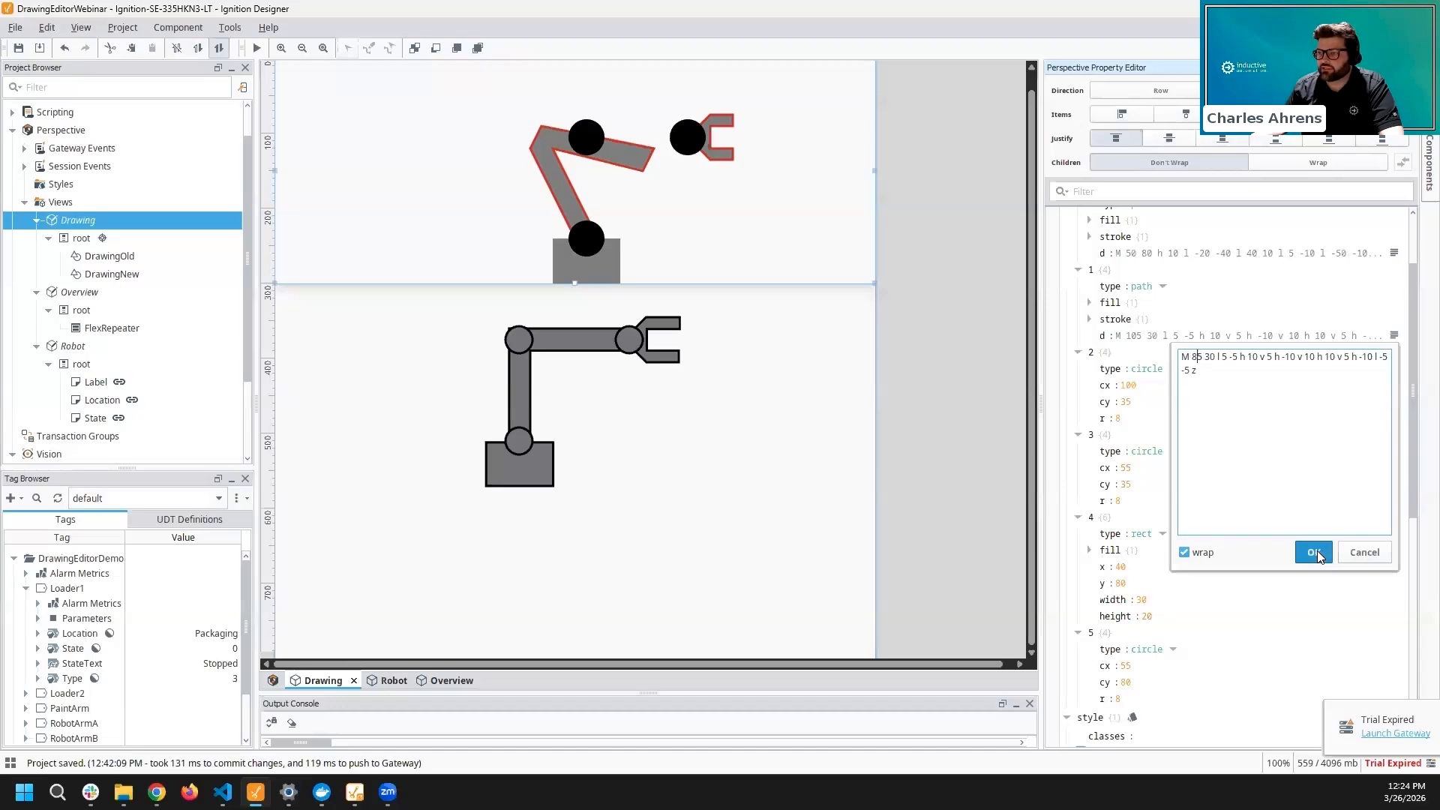
{"action": "left_click", "coordinate": [1314, 552]}
- Lower the gripper path in element 1, trying a start y of 45 and settling on M 85 40
{"action": "left_click", "coordinate": [1394, 336]}
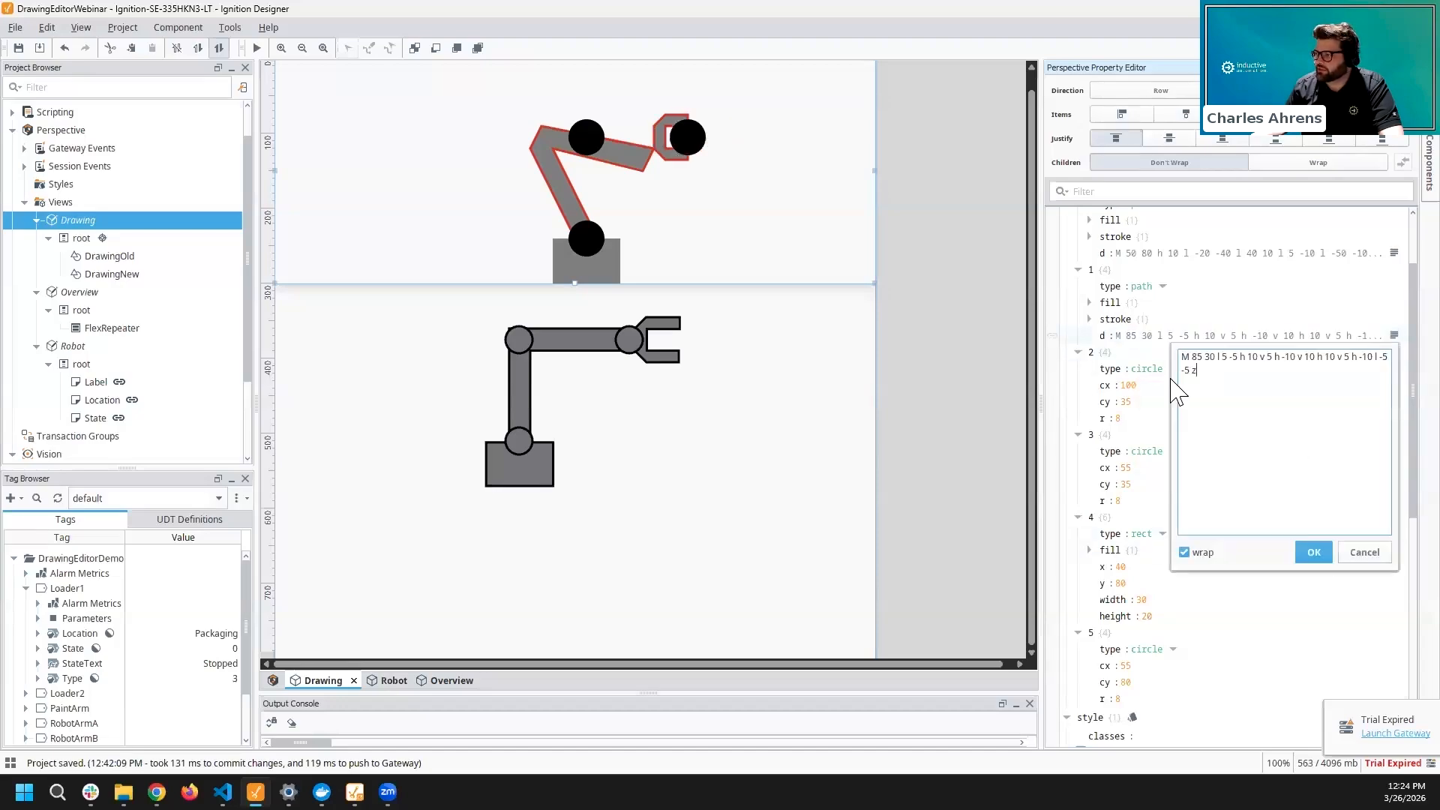
{"action": "key", "text": "BackSpace"}
{"action": "key", "text": "BackSpace"}
{"action": "type", "text": "45"}
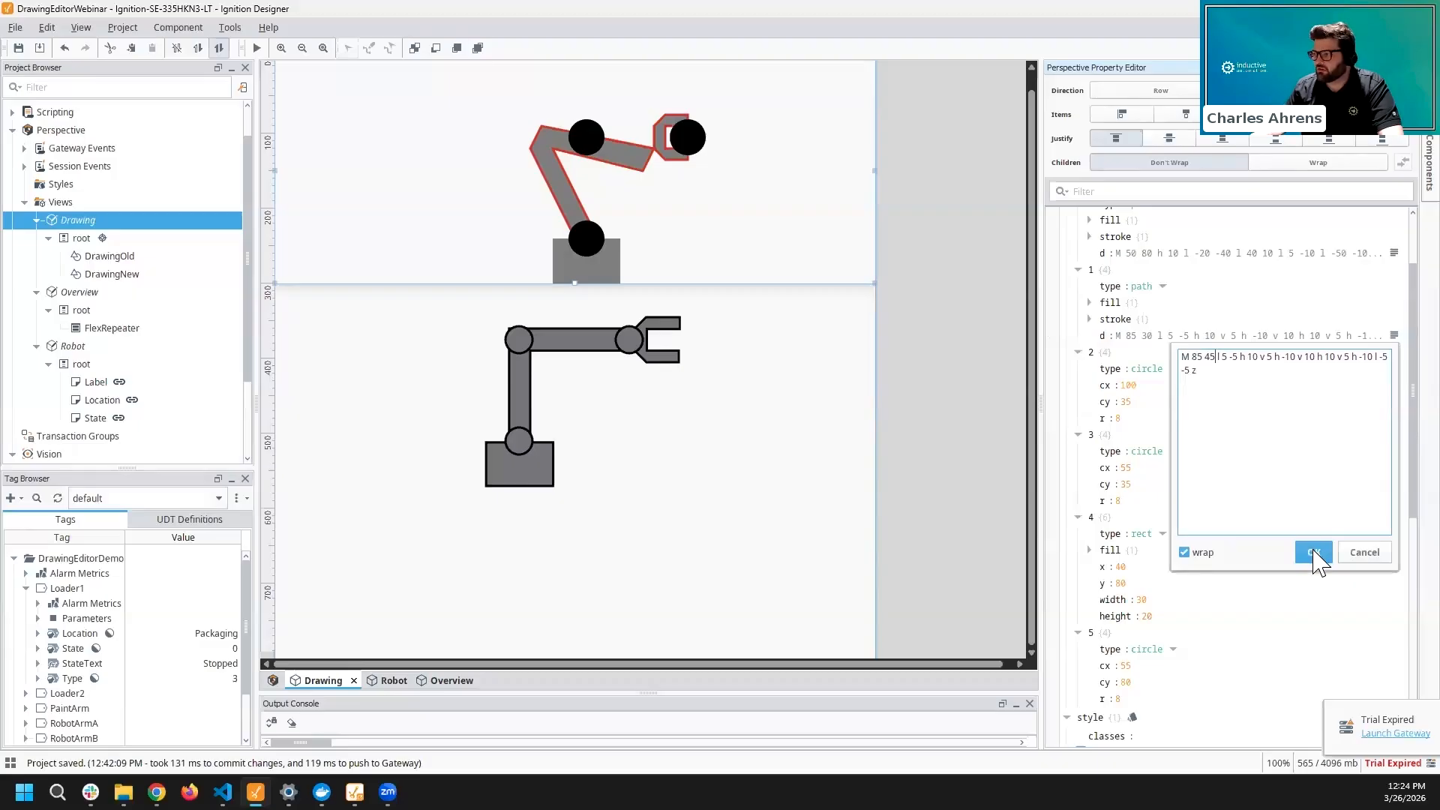
{"action": "left_click", "coordinate": [1313, 552]}
{"action": "left_click", "coordinate": [1394, 335]}
{"action": "left_click", "coordinate": [1210, 358]}
{"action": "key", "text": "Delete"}
{"action": "type", "text": "0"}
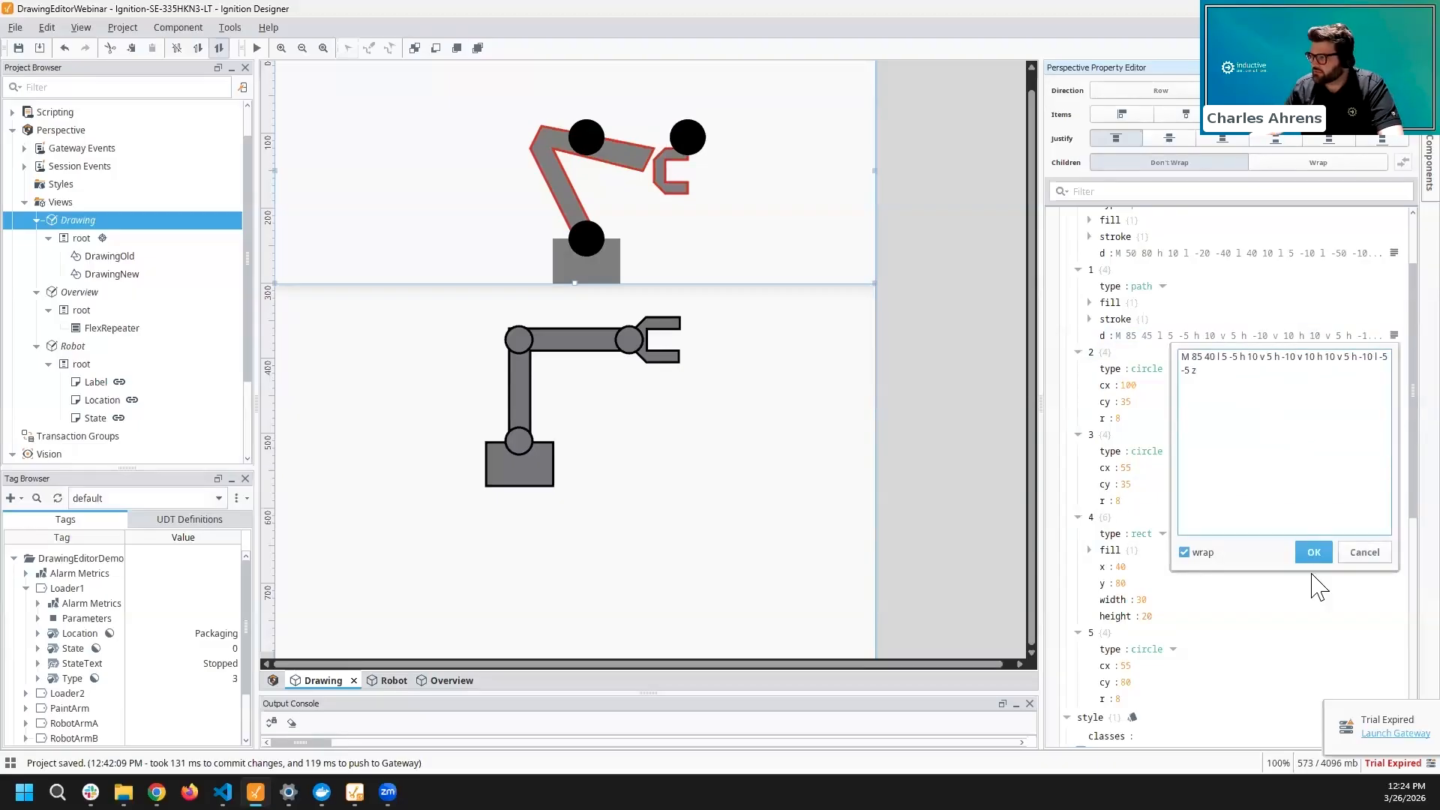
{"action": "left_click", "coordinate": [1315, 553]}
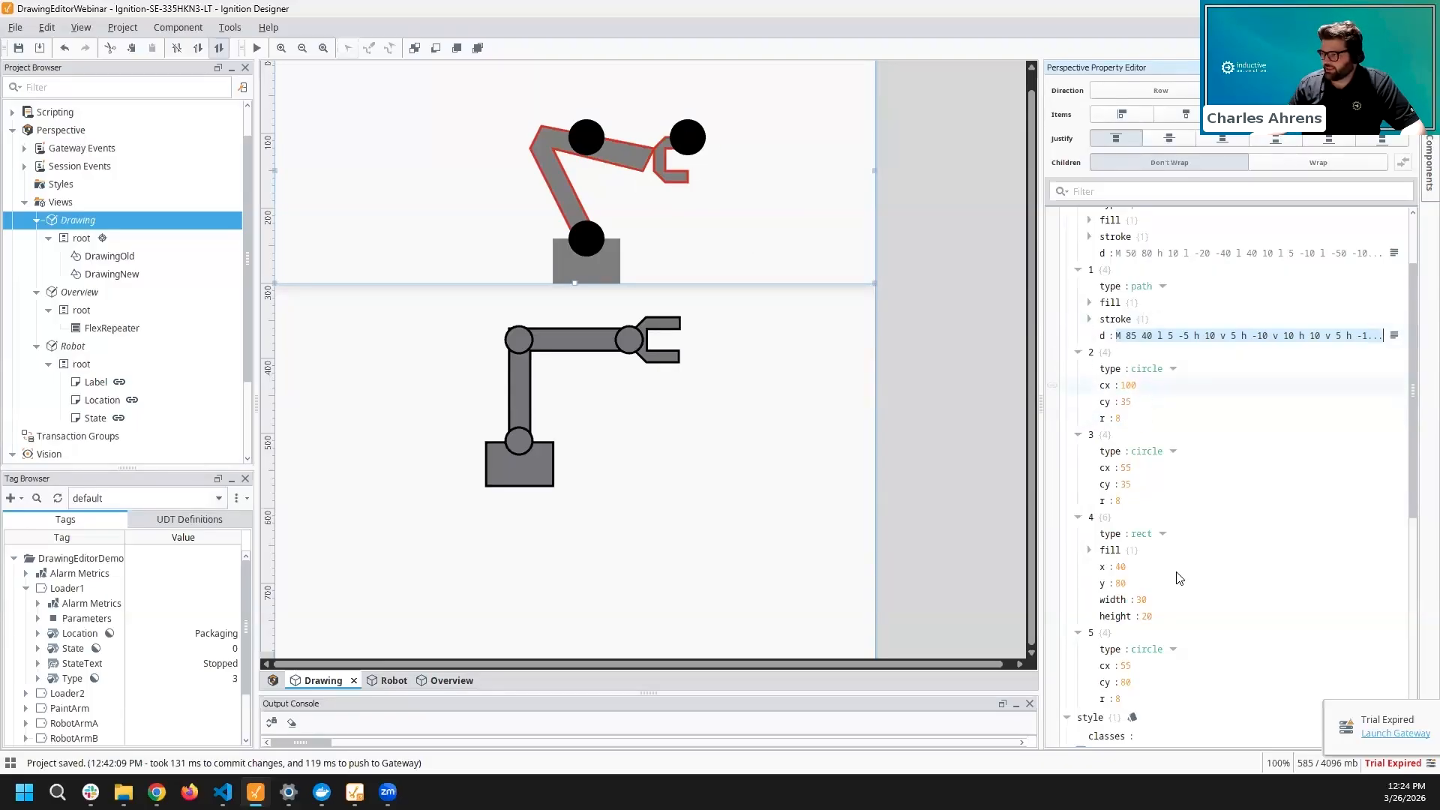
- Move DrawingOld's joint circles by setting element 2's cx to 80 and cy to 45, and element 3's cx to 35
{"action": "left_click", "coordinate": [1130, 384]}
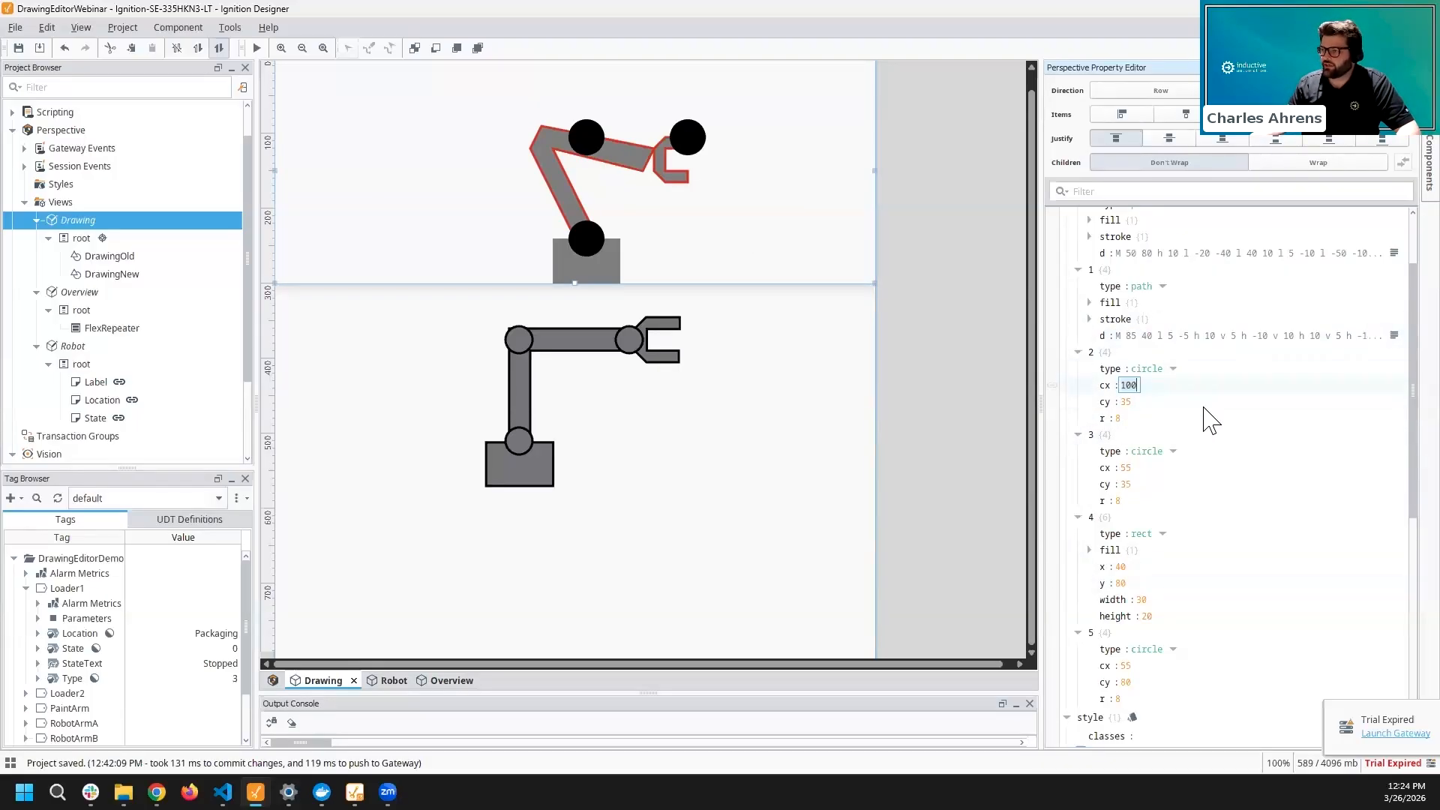
{"action": "type", "text": "80"}
{"action": "key", "text": "Return"}
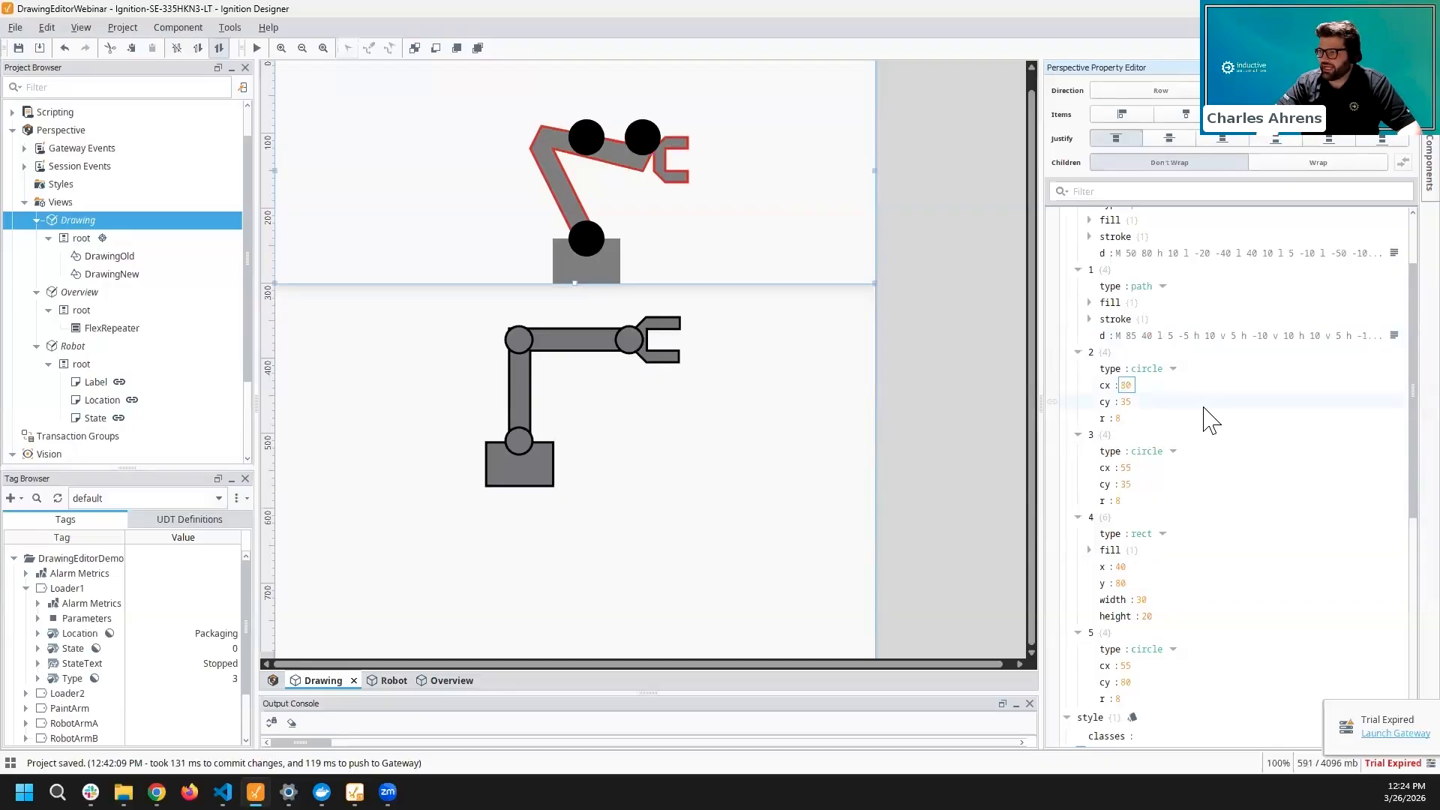
{"action": "key", "text": "Tab"}
{"action": "type", "text": "45"}
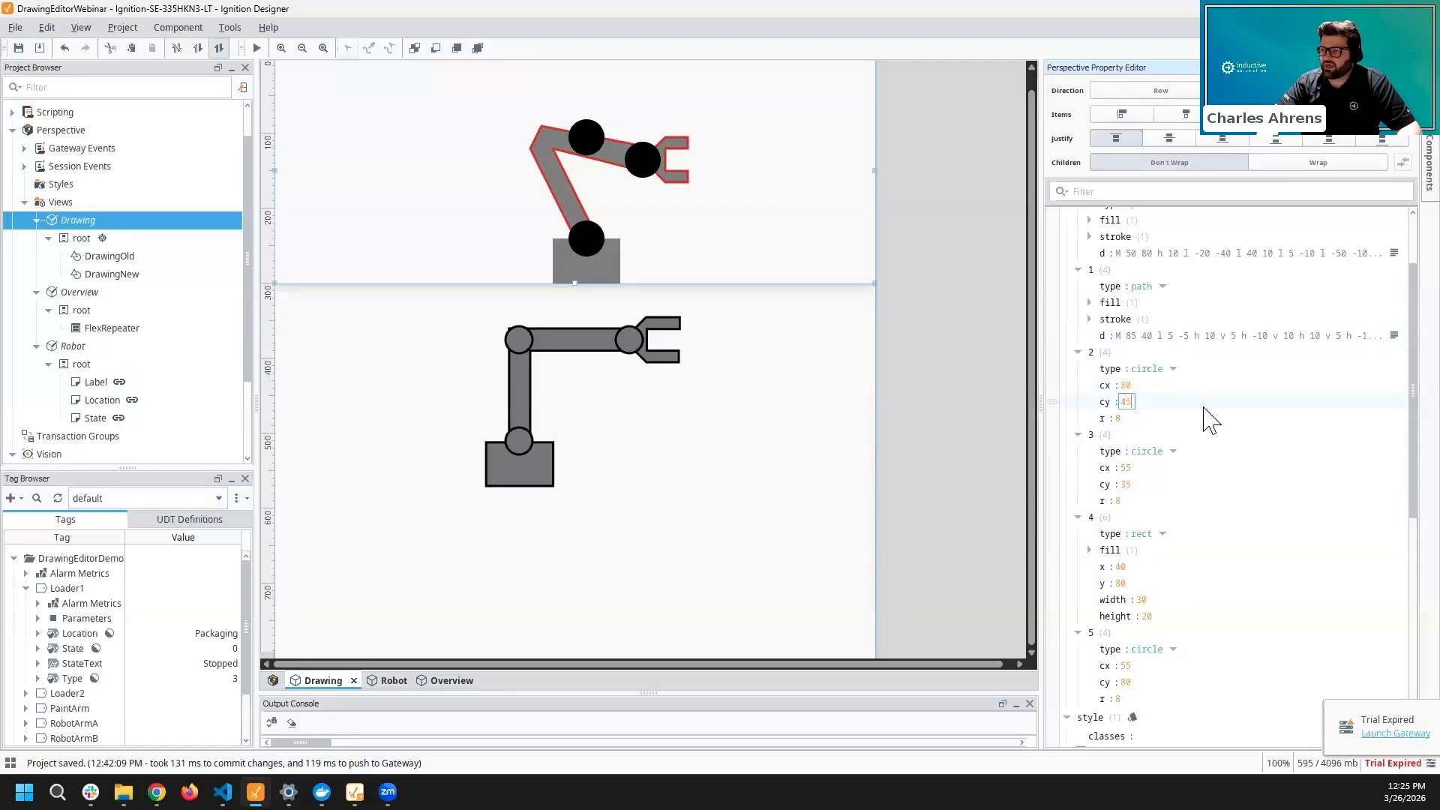
{"action": "left_click", "coordinate": [1129, 468]}
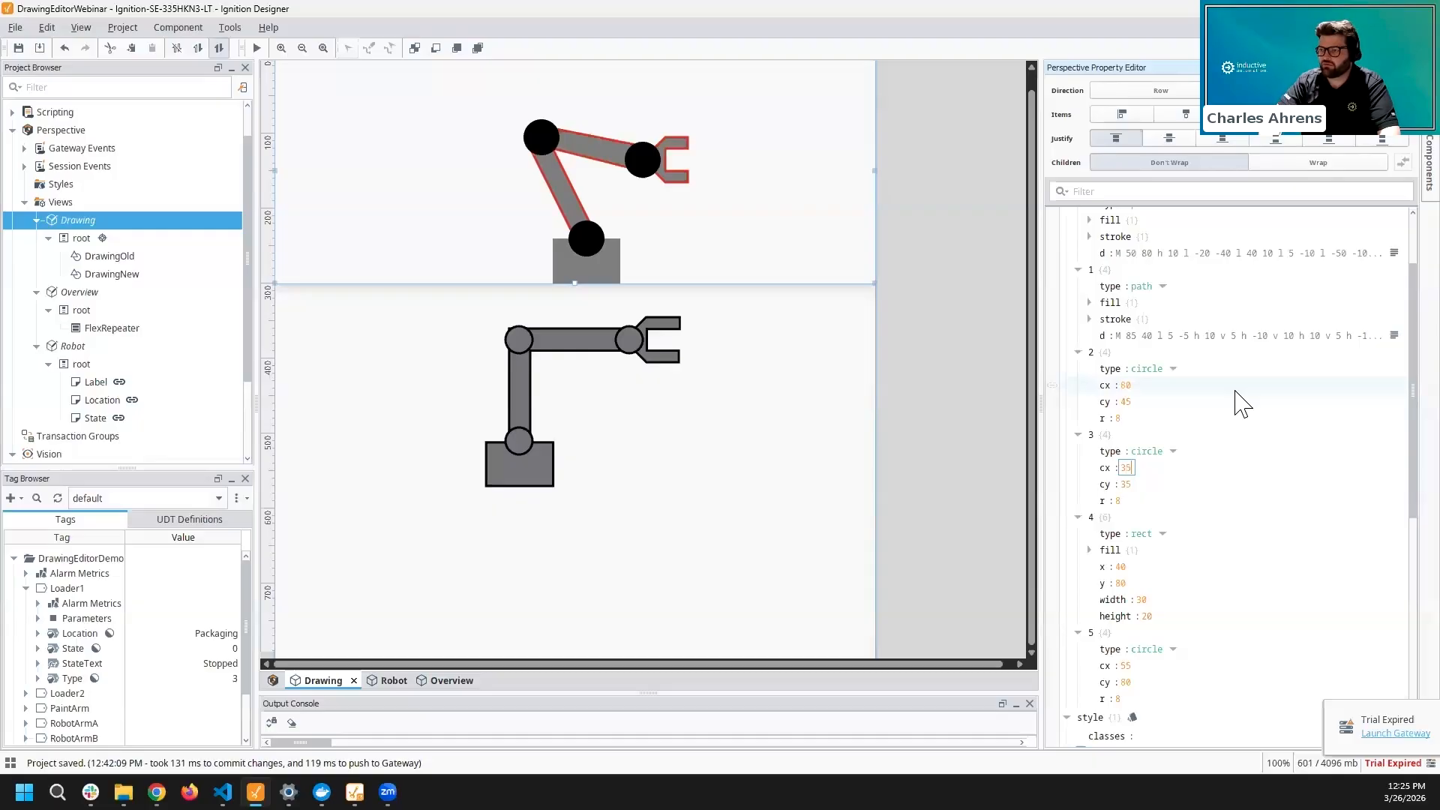
- Open DrawingNew in the Drawing Editor and maximize the editor window
{"action": "left_click", "coordinate": [617, 367]}
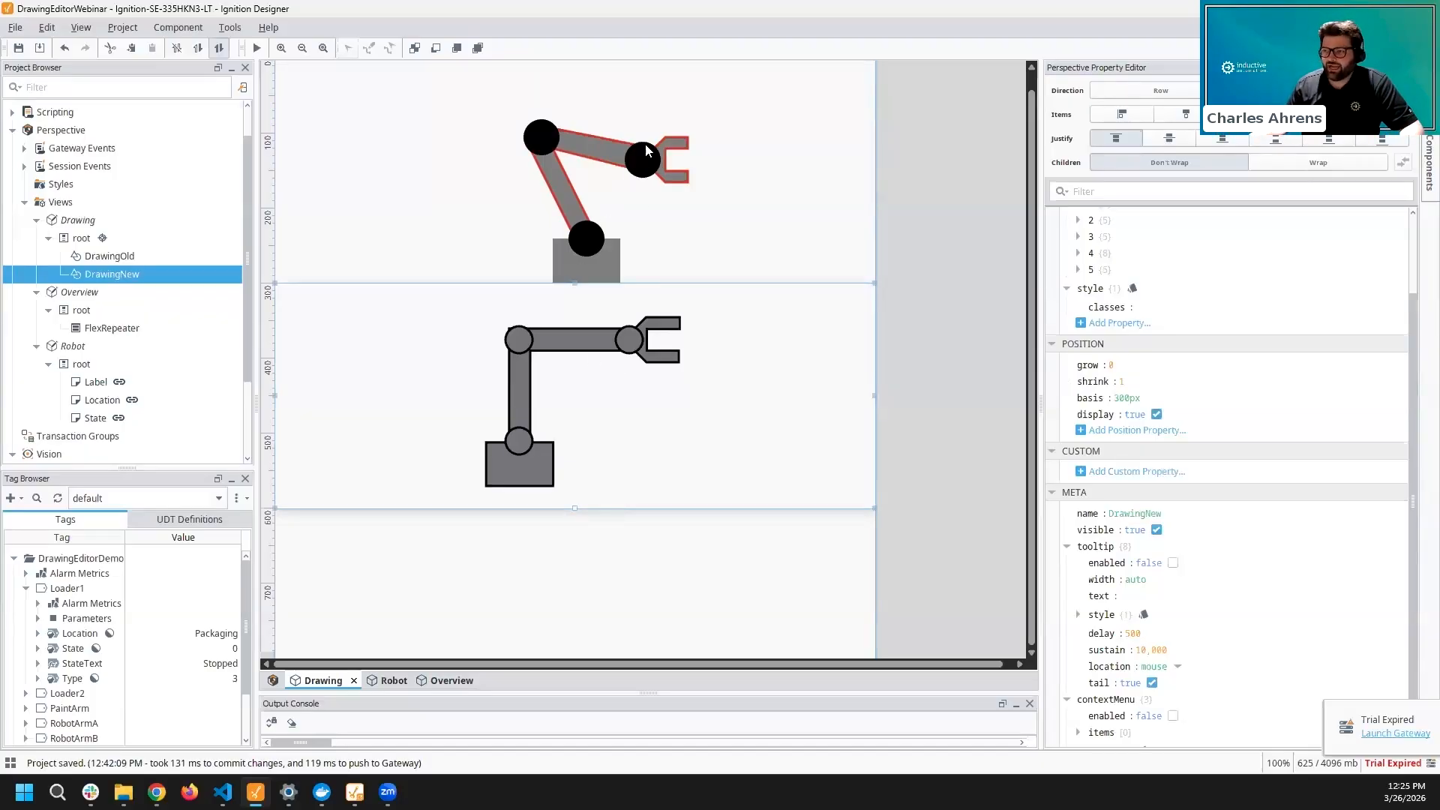
{"action": "right_click", "coordinate": [557, 350]}
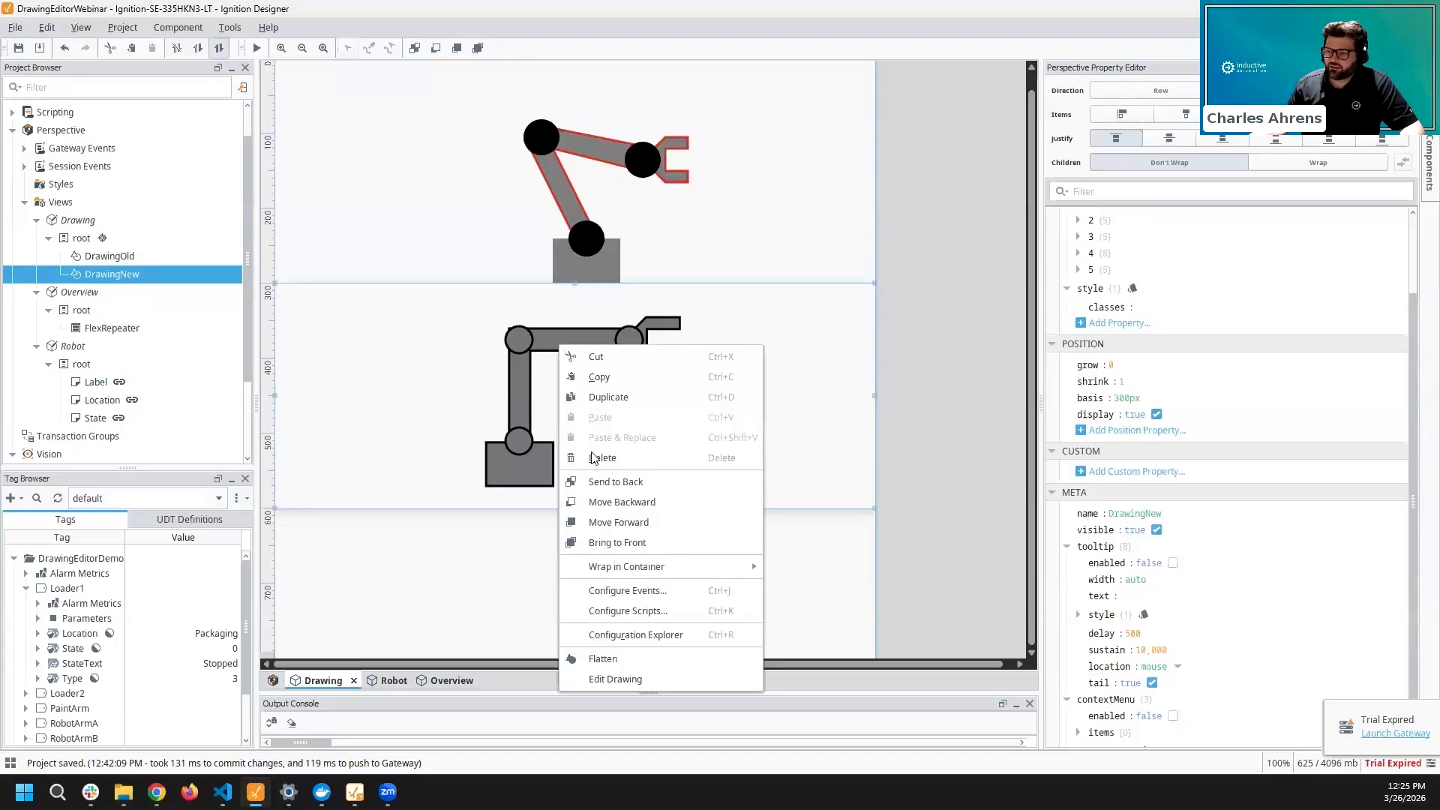
{"action": "left_click", "coordinate": [615, 679]}
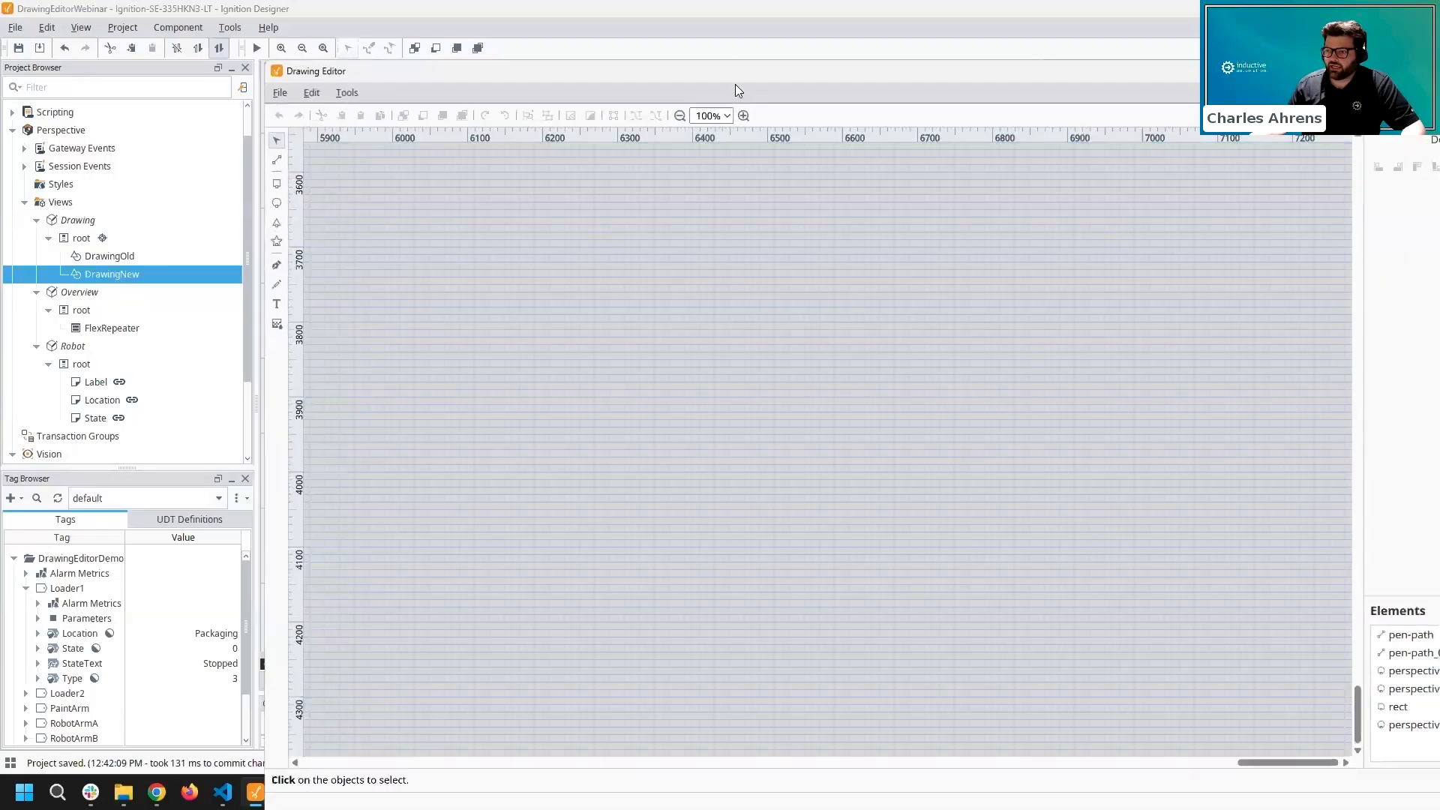
{"action": "double_click", "coordinate": [708, 71]}
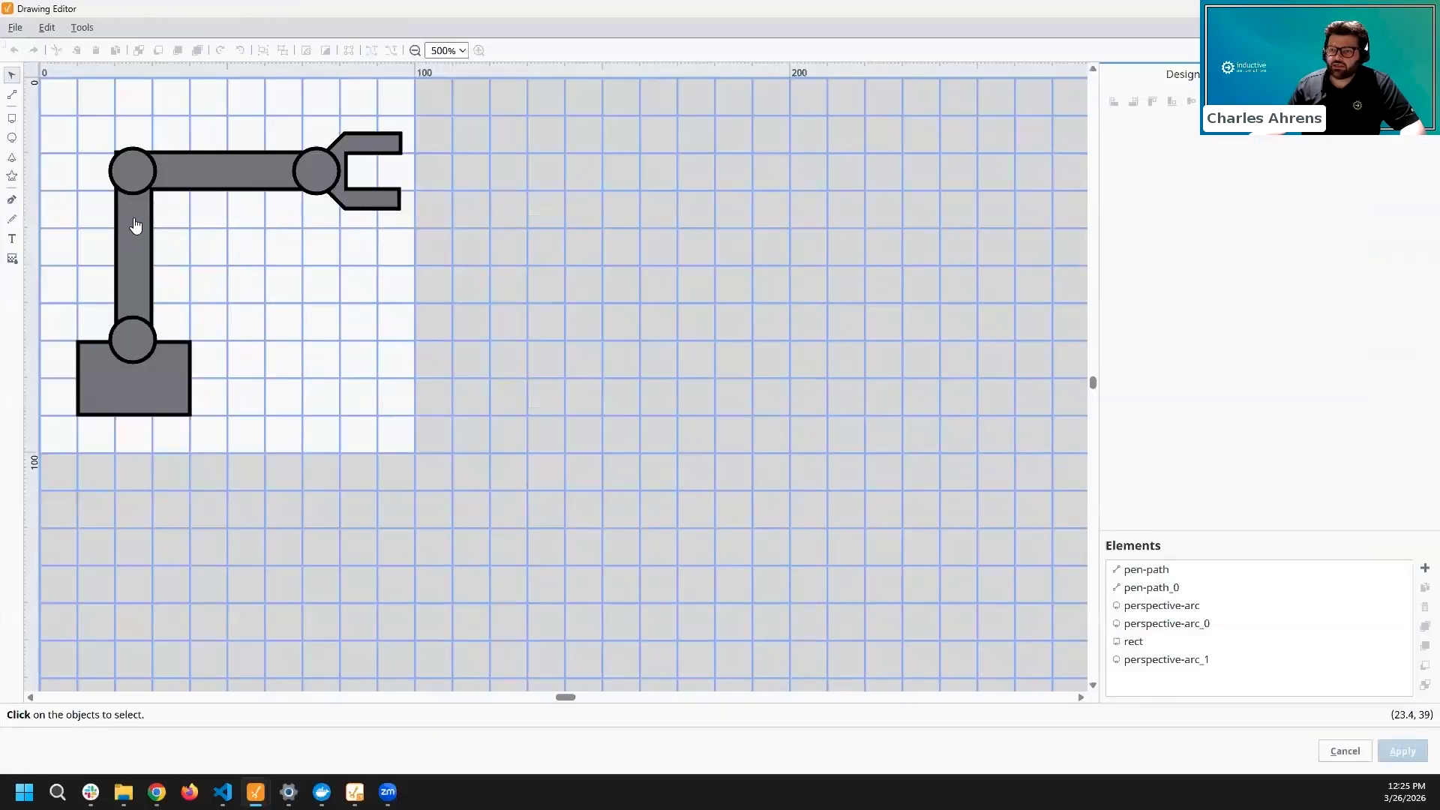
- Reshape the arm's pen-path by shifting both elbow nodes about 10 units left and lowering the forearm's end nodes into a downward slant
{"action": "left_click", "coordinate": [136, 224]}
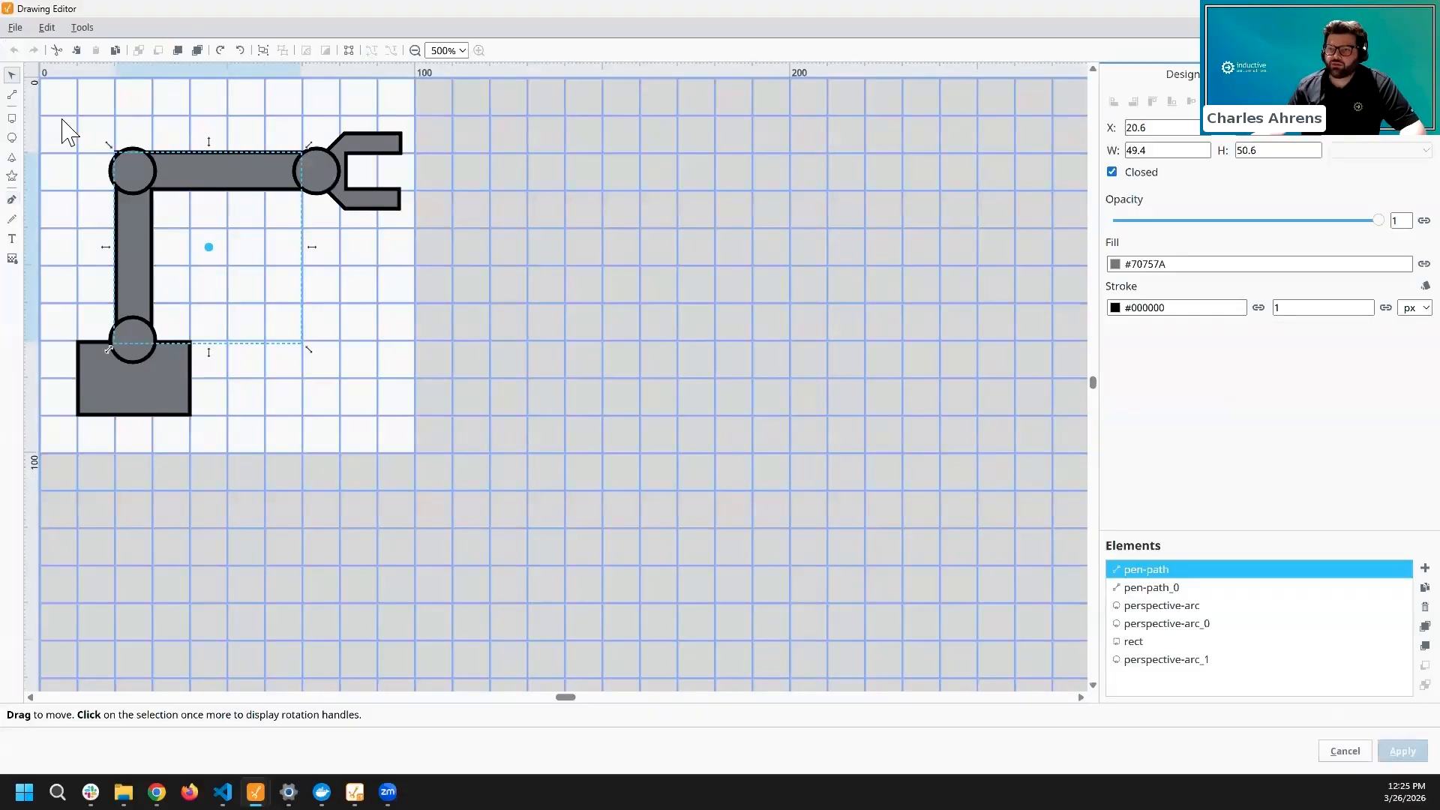
{"action": "left_click", "coordinate": [12, 96]}
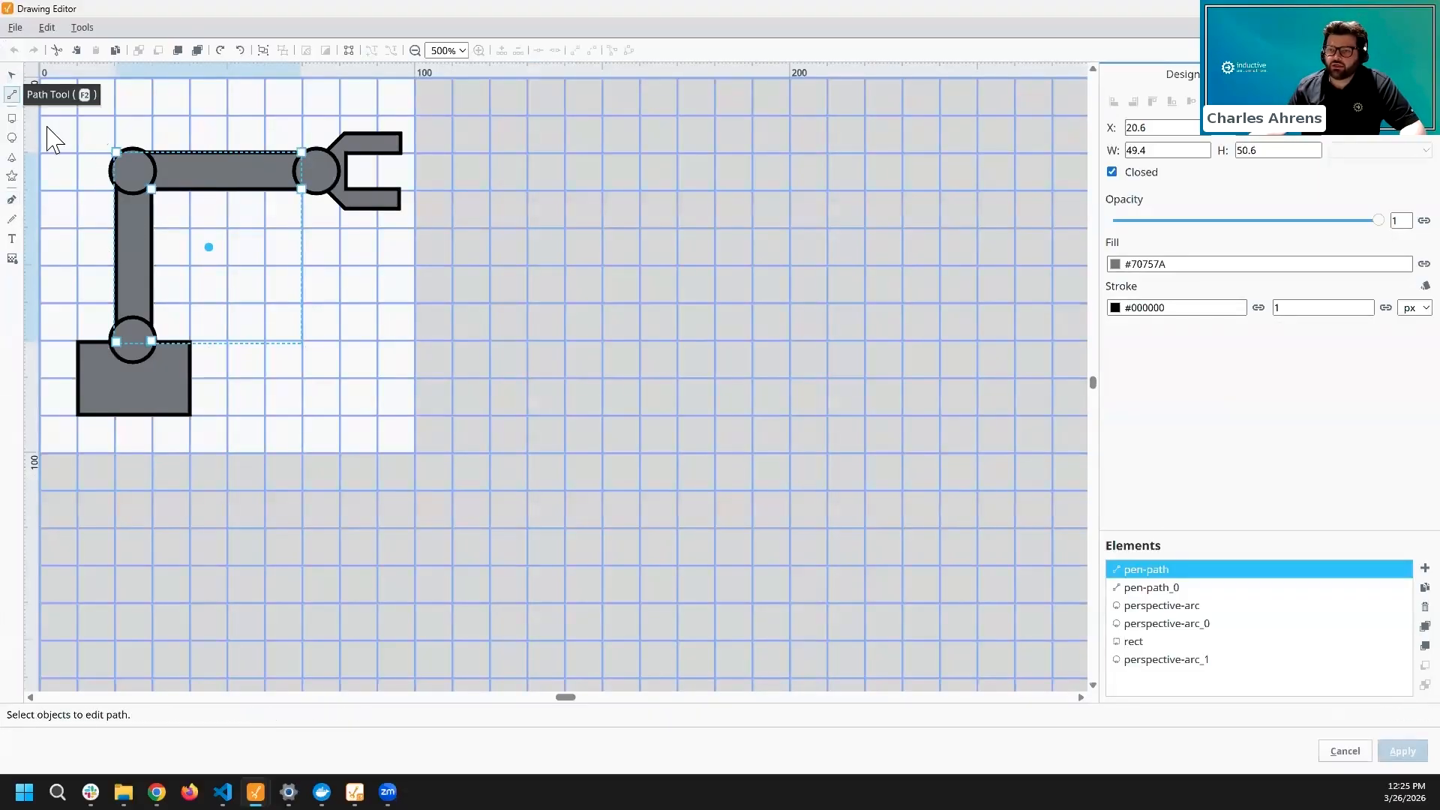
{"action": "left_click_drag", "start_coordinate": [99, 163], "coordinate": [58, 166]}
{"action": "left_click_drag", "start_coordinate": [160, 192], "coordinate": [122, 195]}
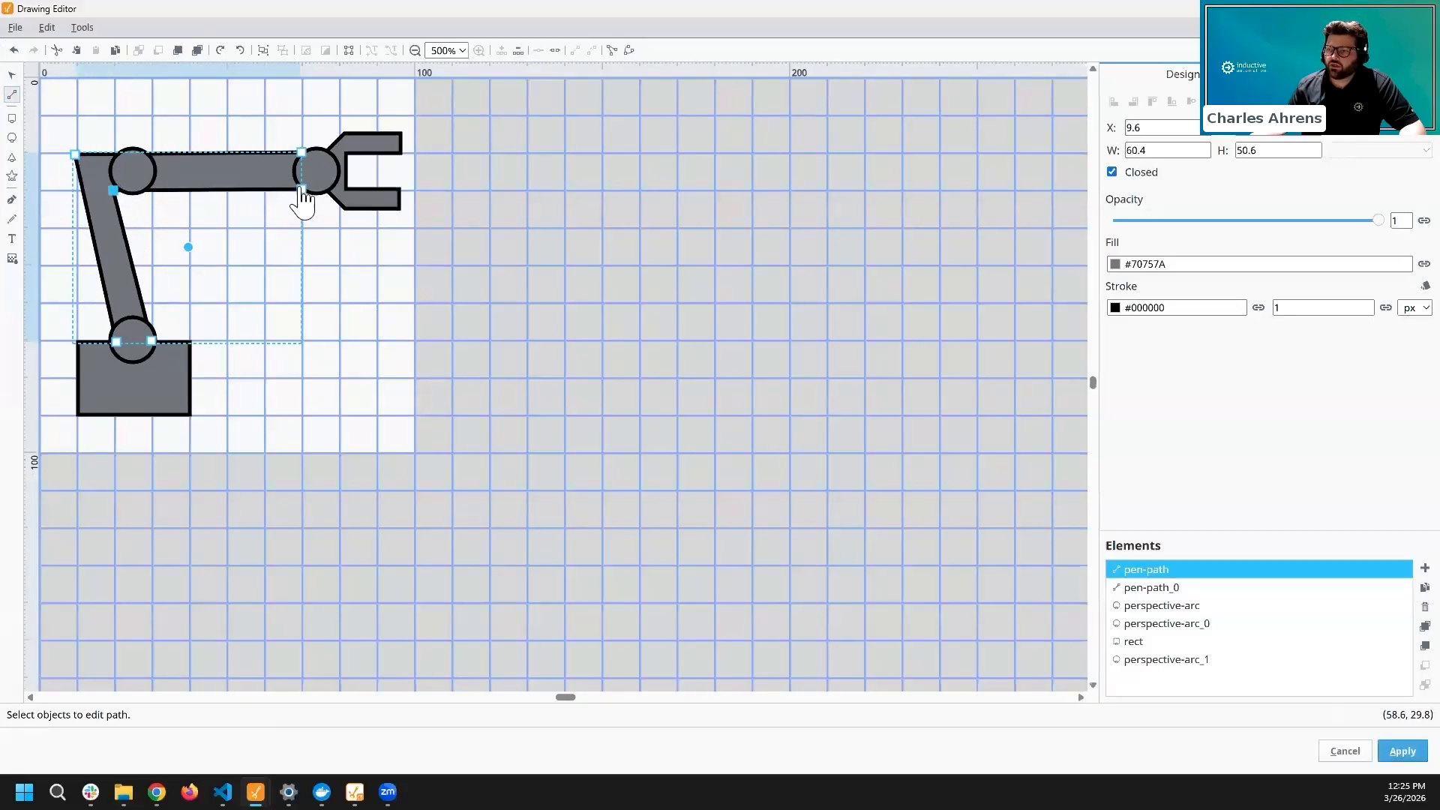
{"action": "left_click_drag", "start_coordinate": [303, 191], "coordinate": [268, 231]}
{"action": "left_click_drag", "start_coordinate": [304, 161], "coordinate": [287, 214]}
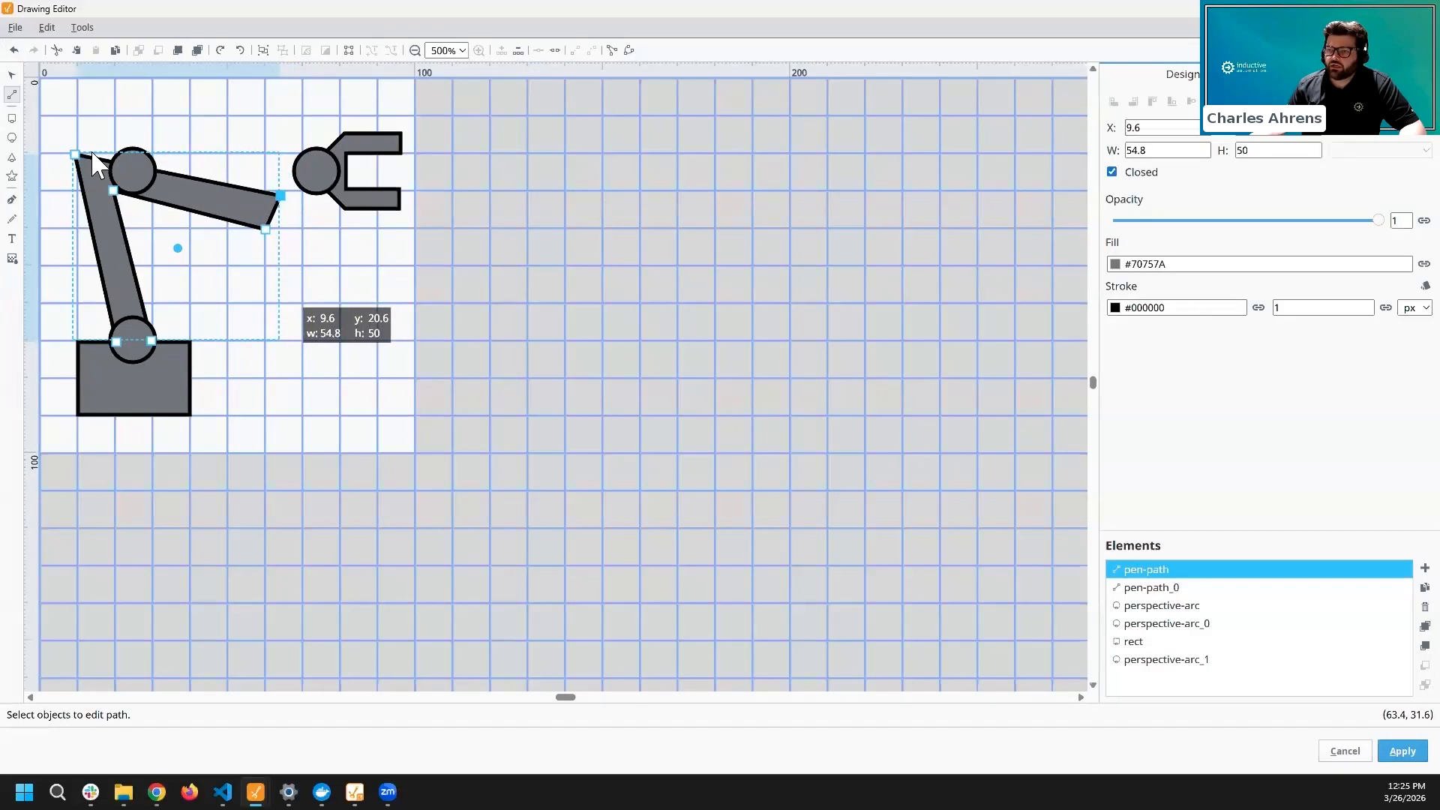
{"action": "left_click_drag", "start_coordinate": [84, 160], "coordinate": [84, 149]}
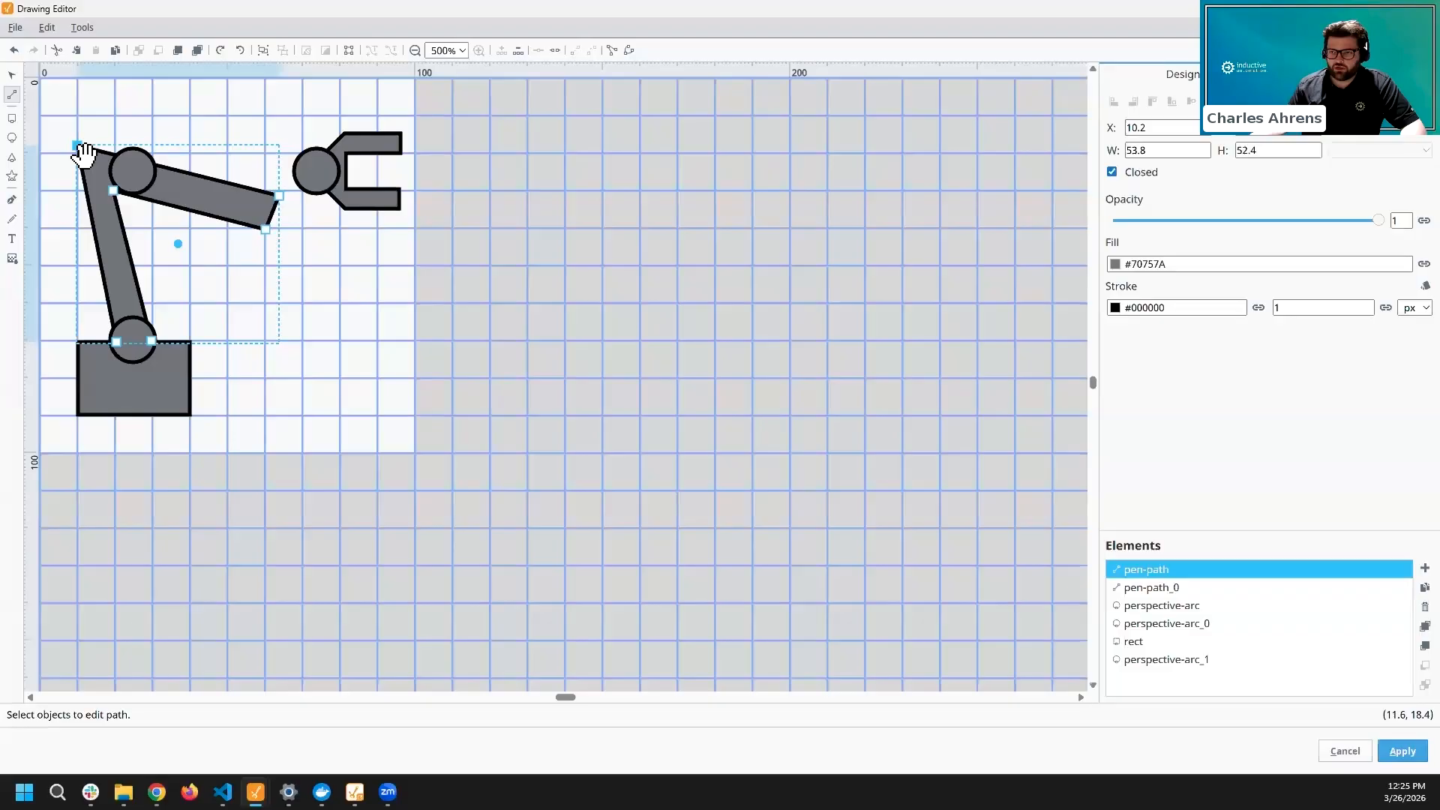
- Insert a node on the upper arm's outer edge and move it up near the elbow so the arm keeps an even width
{"action": "left_click", "coordinate": [115, 341]}
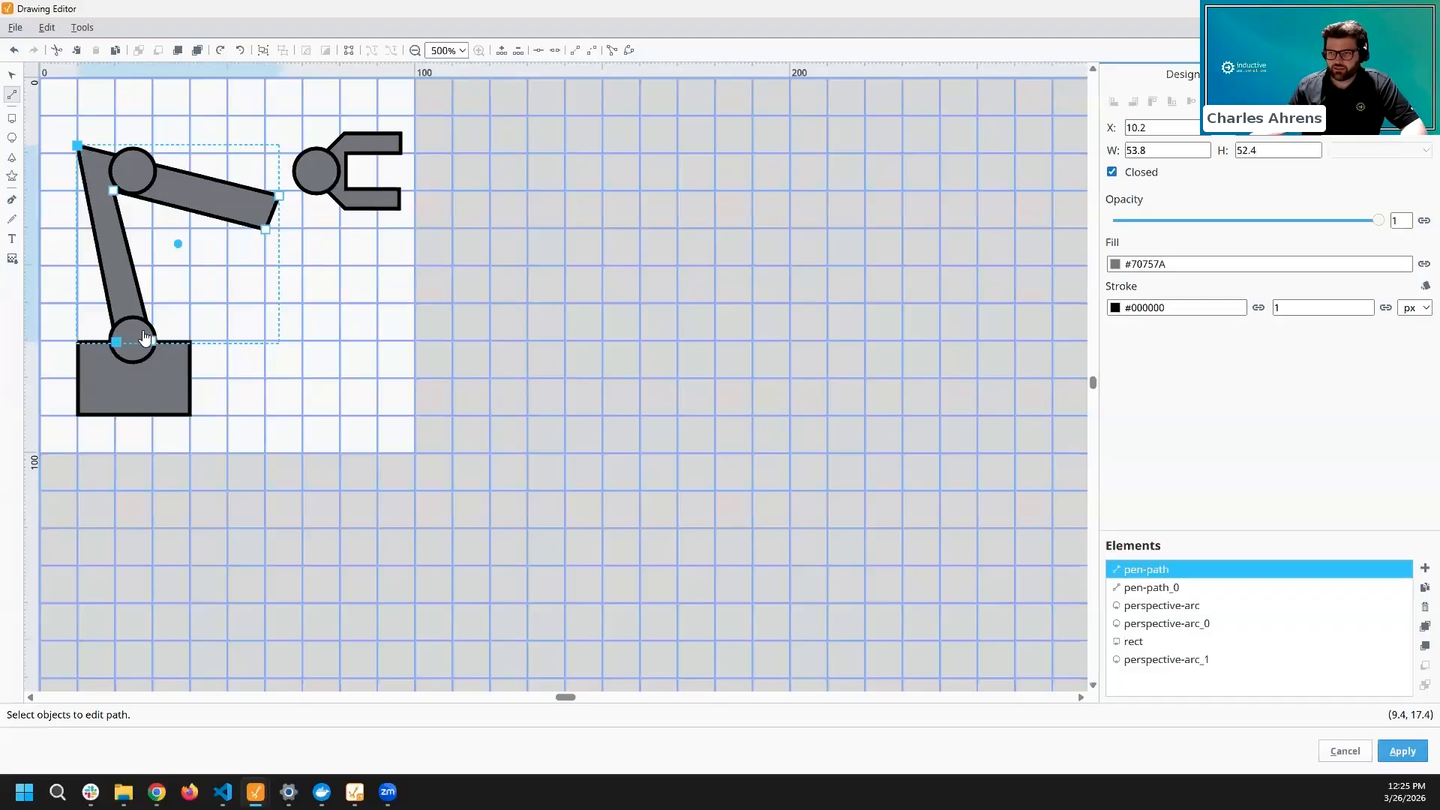
{"action": "left_click", "coordinate": [96, 243]}
{"action": "left_click_drag", "start_coordinate": [105, 250], "coordinate": [79, 187]}
{"action": "left_click", "coordinate": [347, 252]}
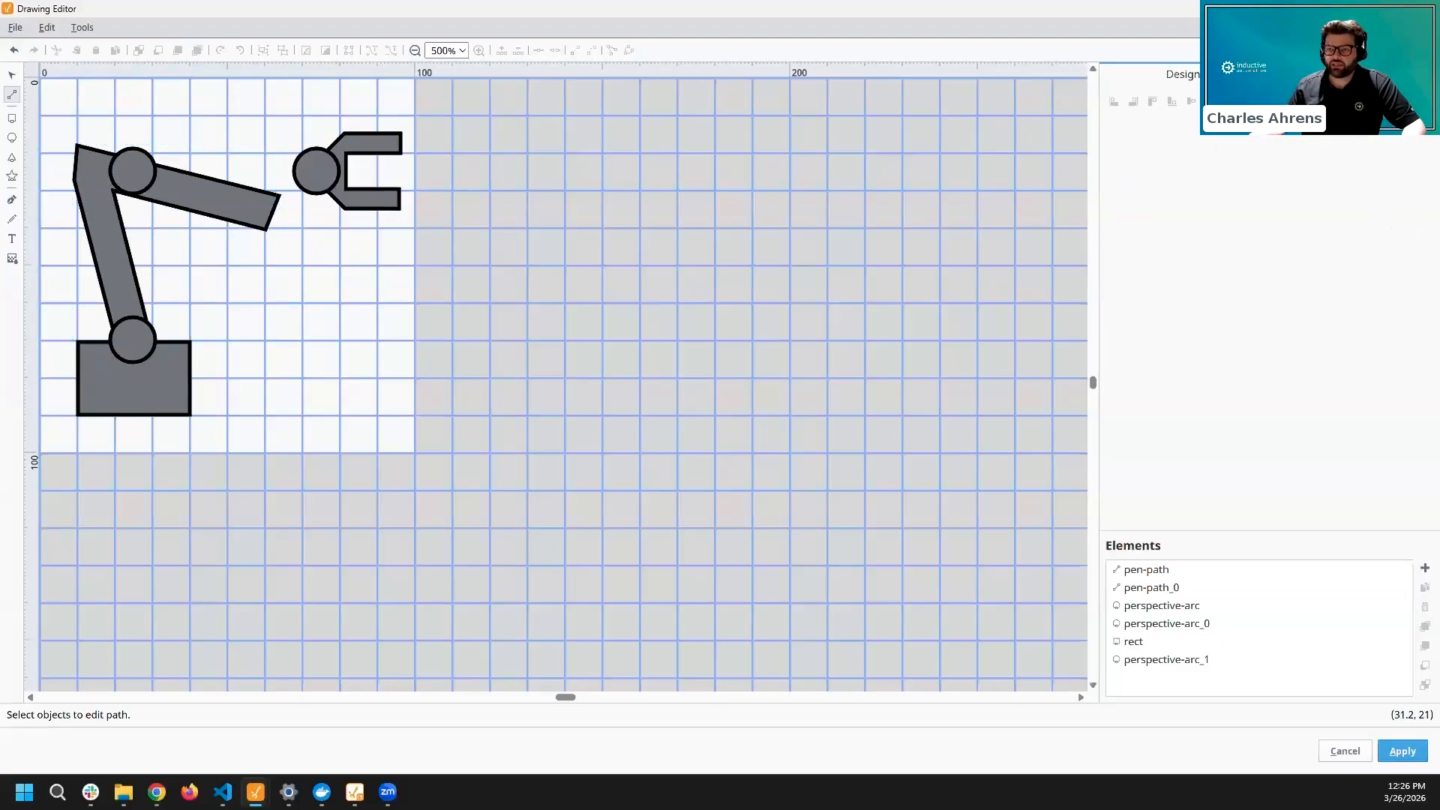
- Move the elbow circle onto the new bend, the wrist circle onto the forearm's end, and the gripper to X 64 beside the wrist
{"action": "left_click", "coordinate": [12, 74]}
{"action": "left_click", "coordinate": [137, 175]}
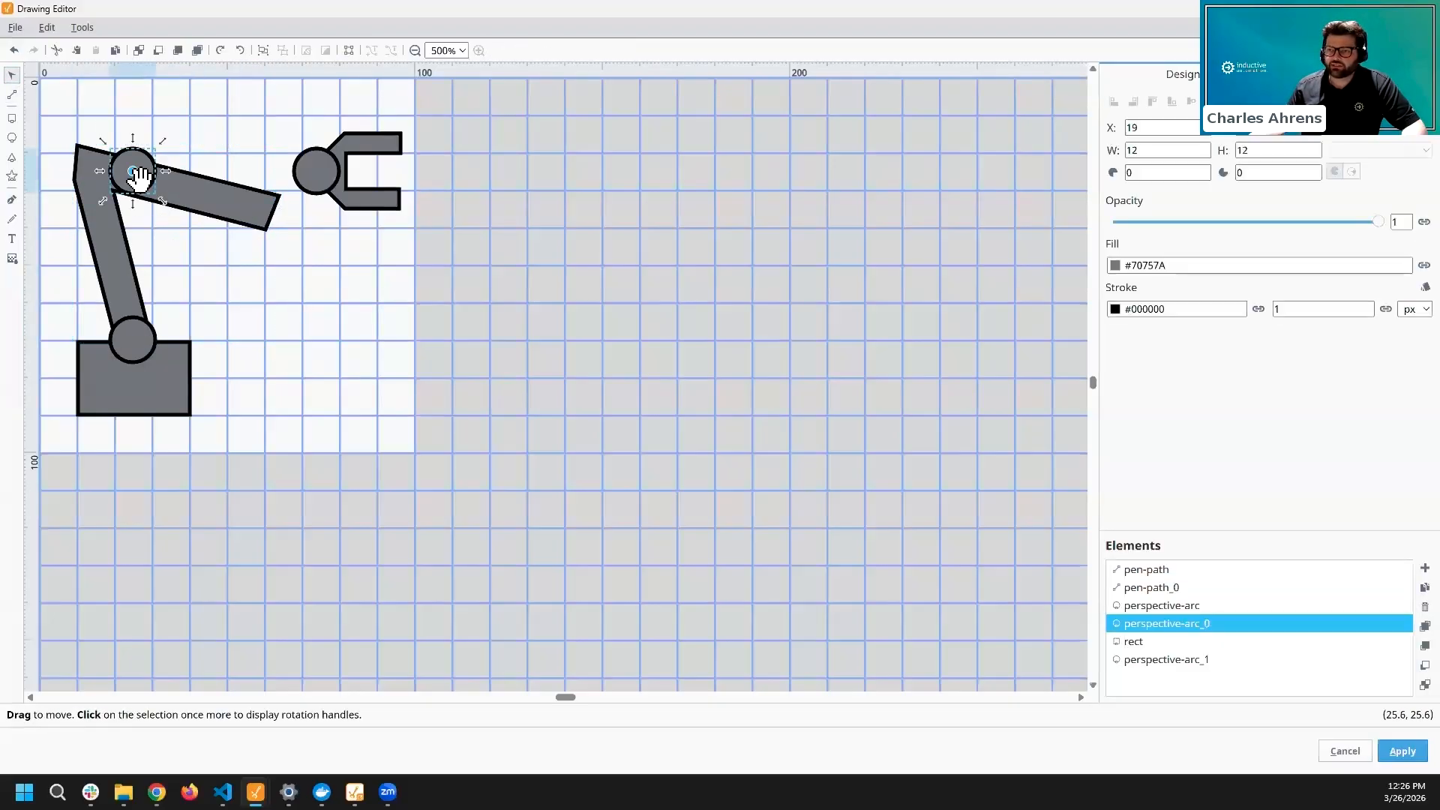
{"action": "left_click_drag", "start_coordinate": [140, 177], "coordinate": [99, 172]}
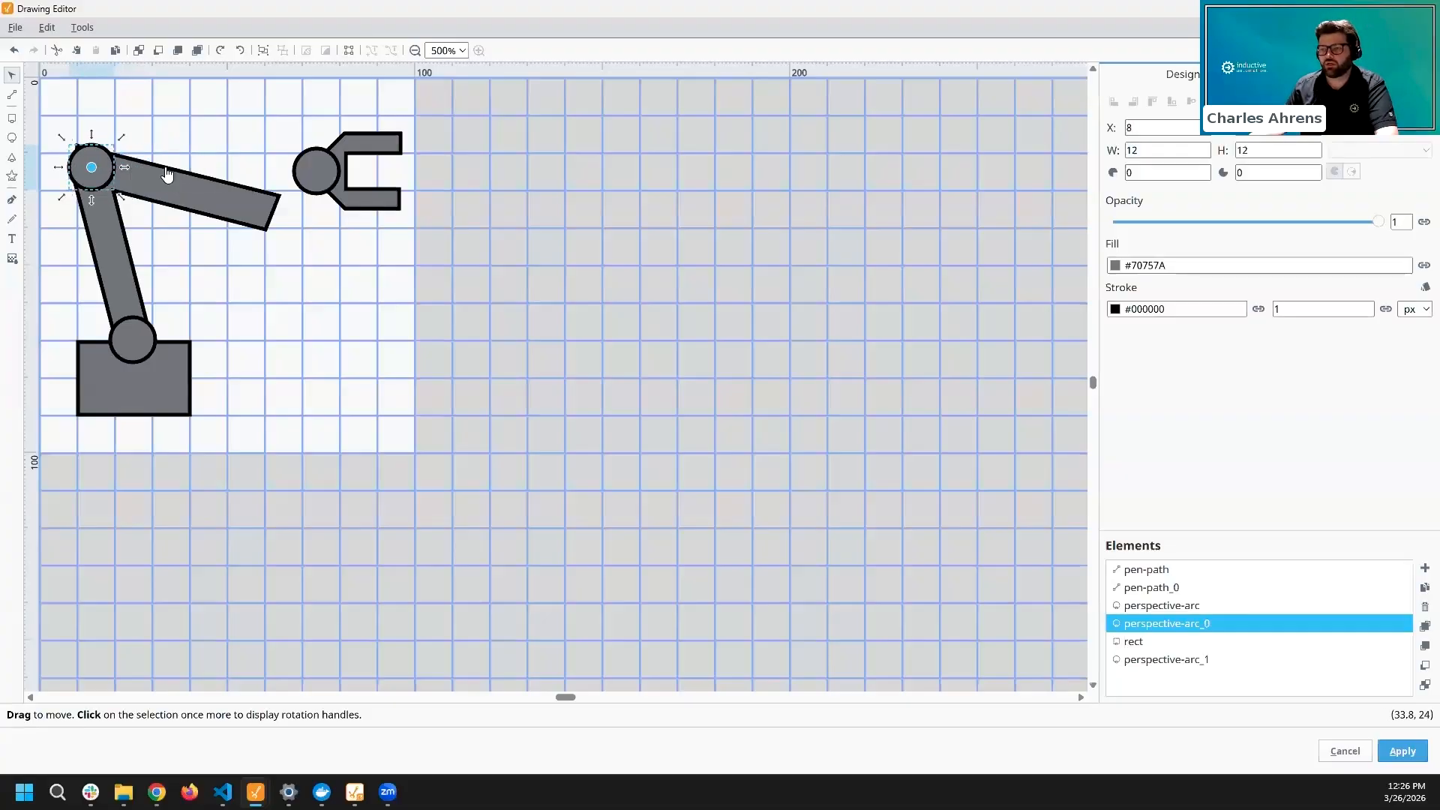
{"action": "left_click", "coordinate": [316, 174]}
{"action": "left_click_drag", "start_coordinate": [316, 171], "coordinate": [268, 212]}
{"action": "left_click_drag", "start_coordinate": [342, 180], "coordinate": [405, 210]}
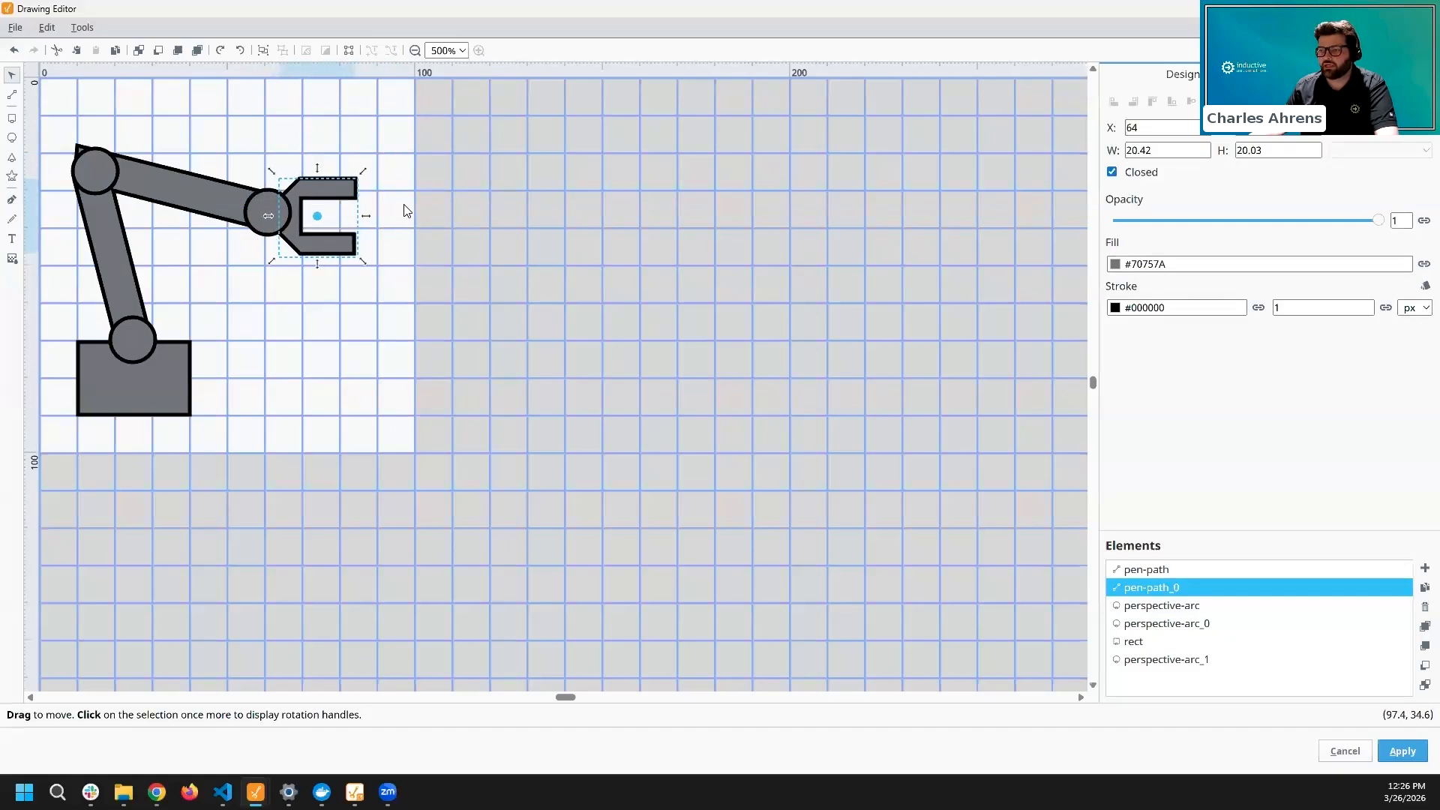
{"action": "left_click", "coordinate": [405, 210]}
- Tuck the arm path's protruding outer corner node behind the elbow circle and apply the drawing changes
{"action": "left_click", "coordinate": [109, 183]}
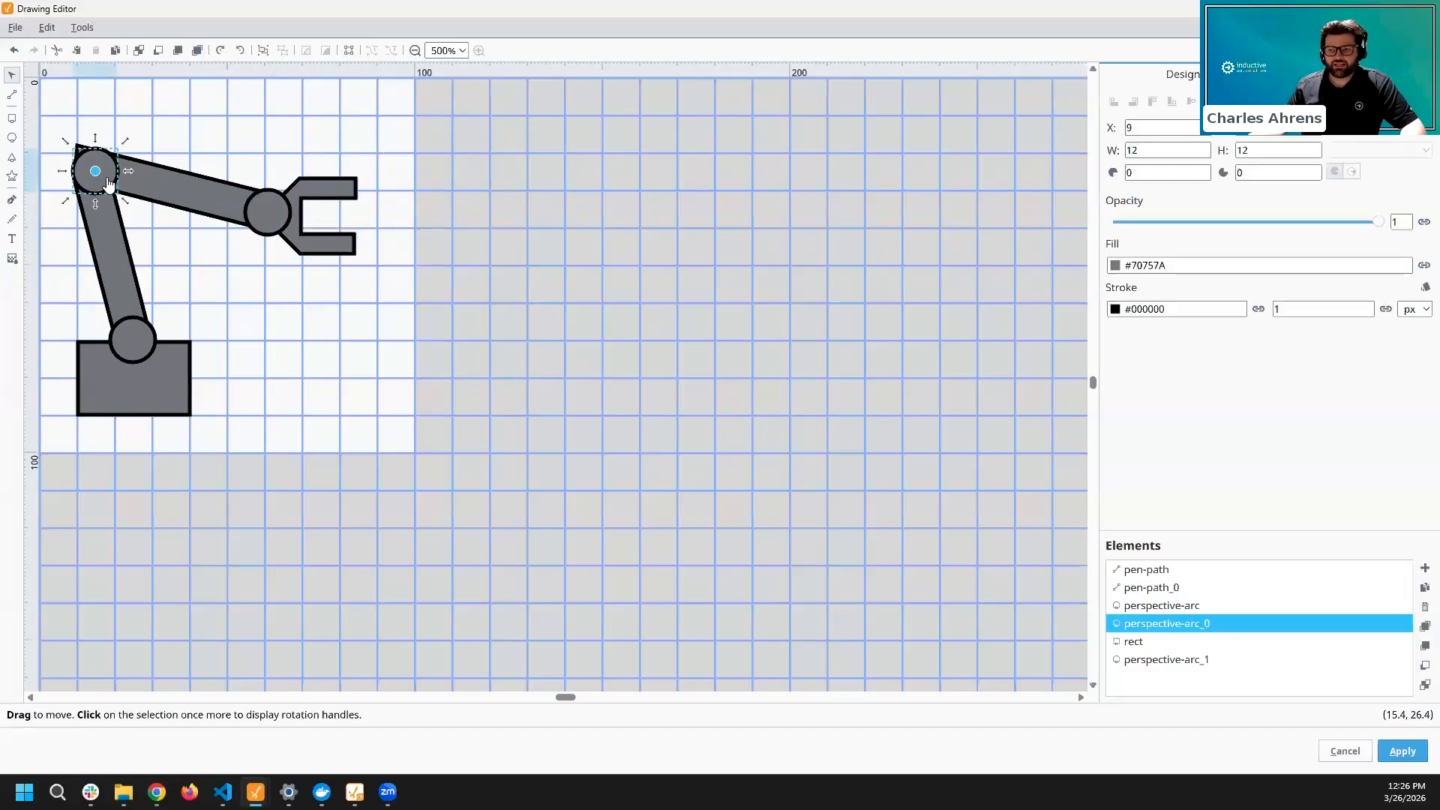
{"action": "left_click", "coordinate": [151, 178]}
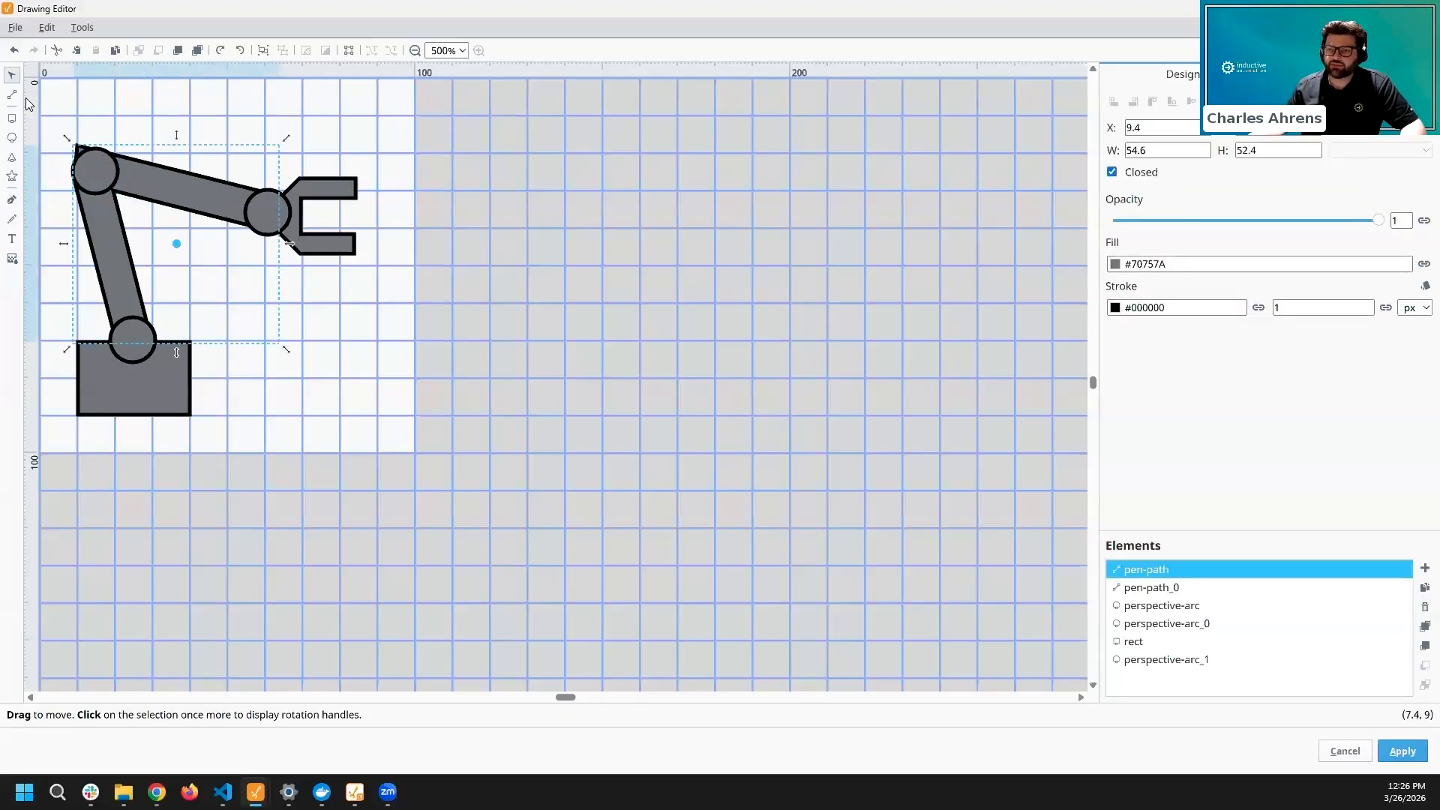
{"action": "left_click", "coordinate": [11, 96]}
{"action": "left_click", "coordinate": [88, 147]}
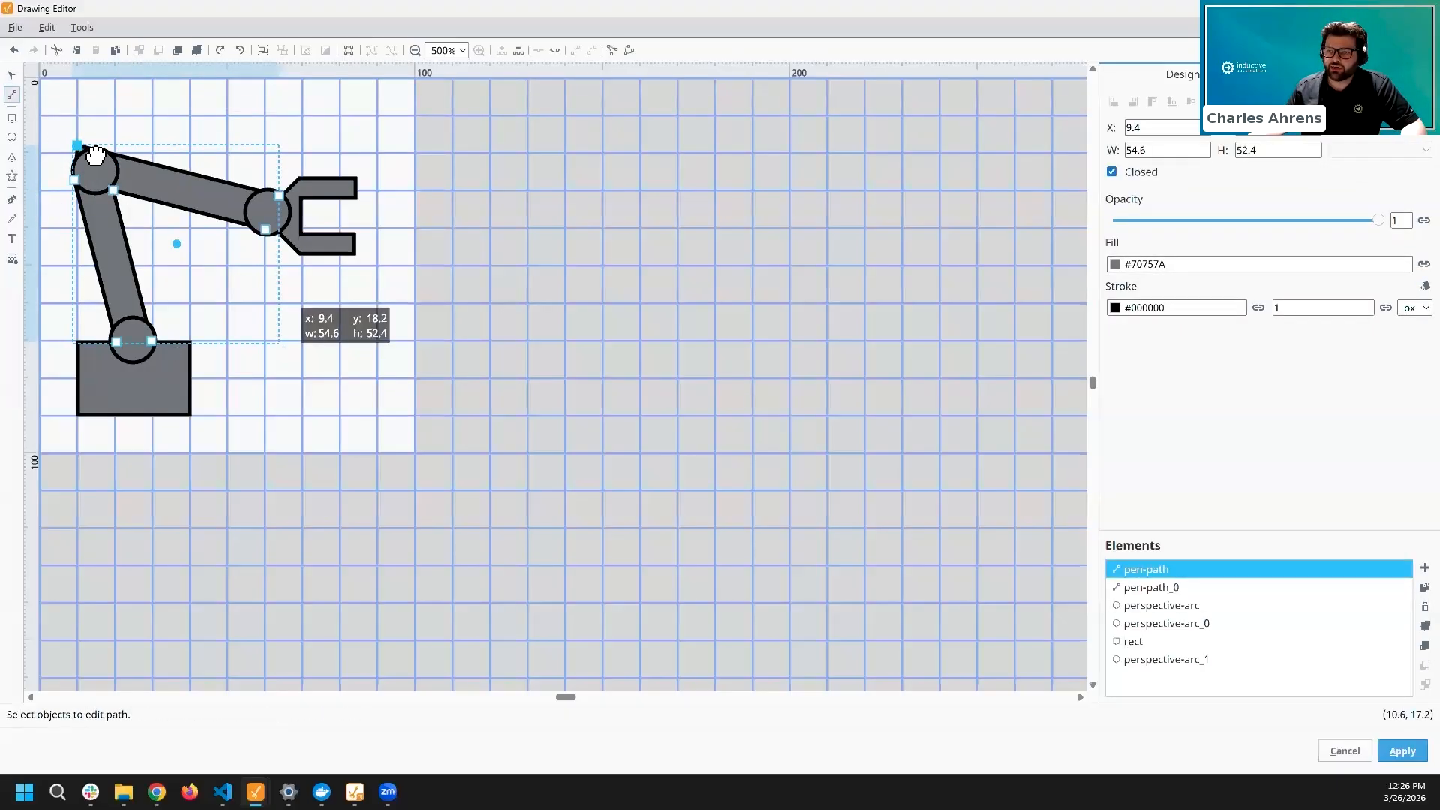
{"action": "left_click_drag", "start_coordinate": [100, 161], "coordinate": [110, 167]}
{"action": "left_click", "coordinate": [327, 143]}
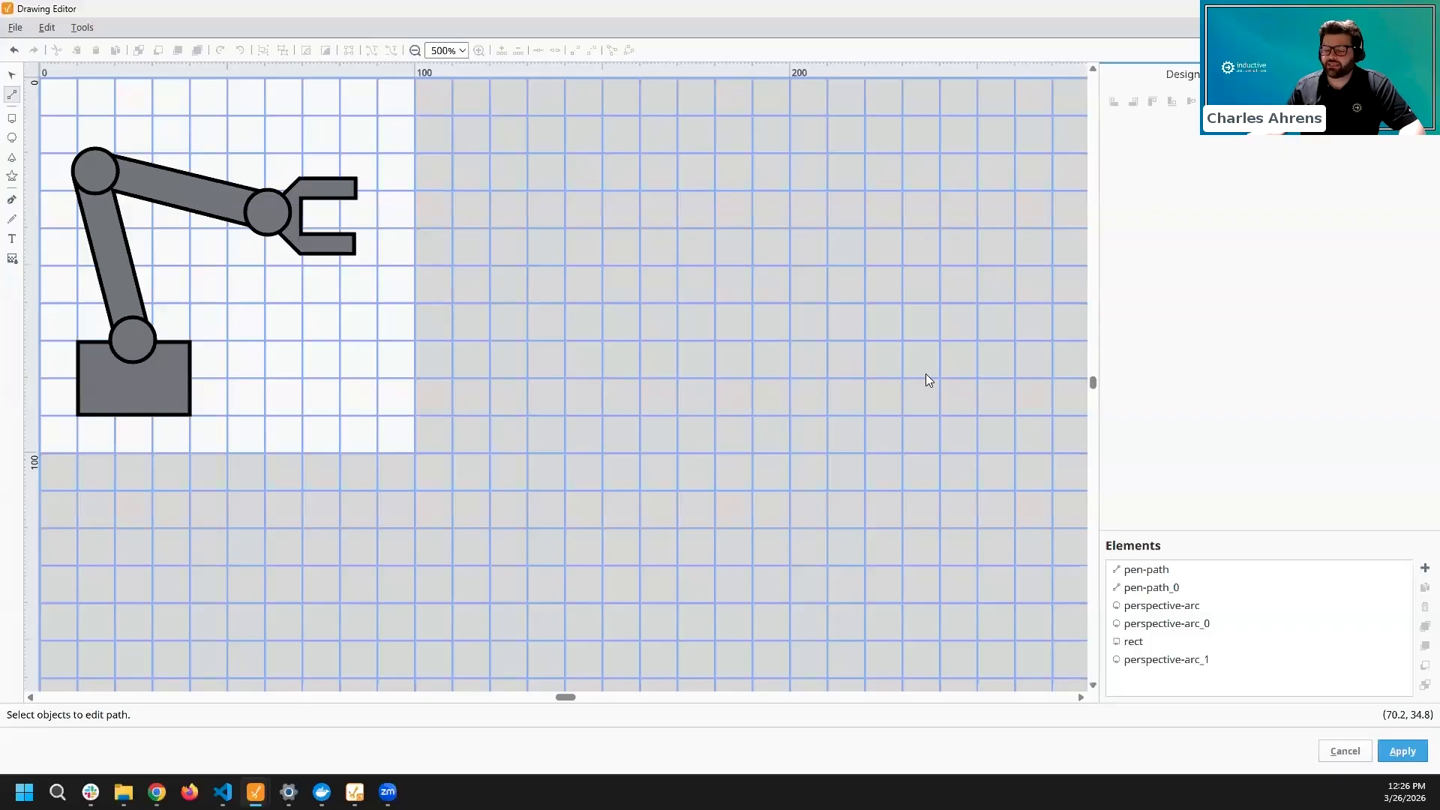
{"action": "left_click", "coordinate": [1394, 749]}
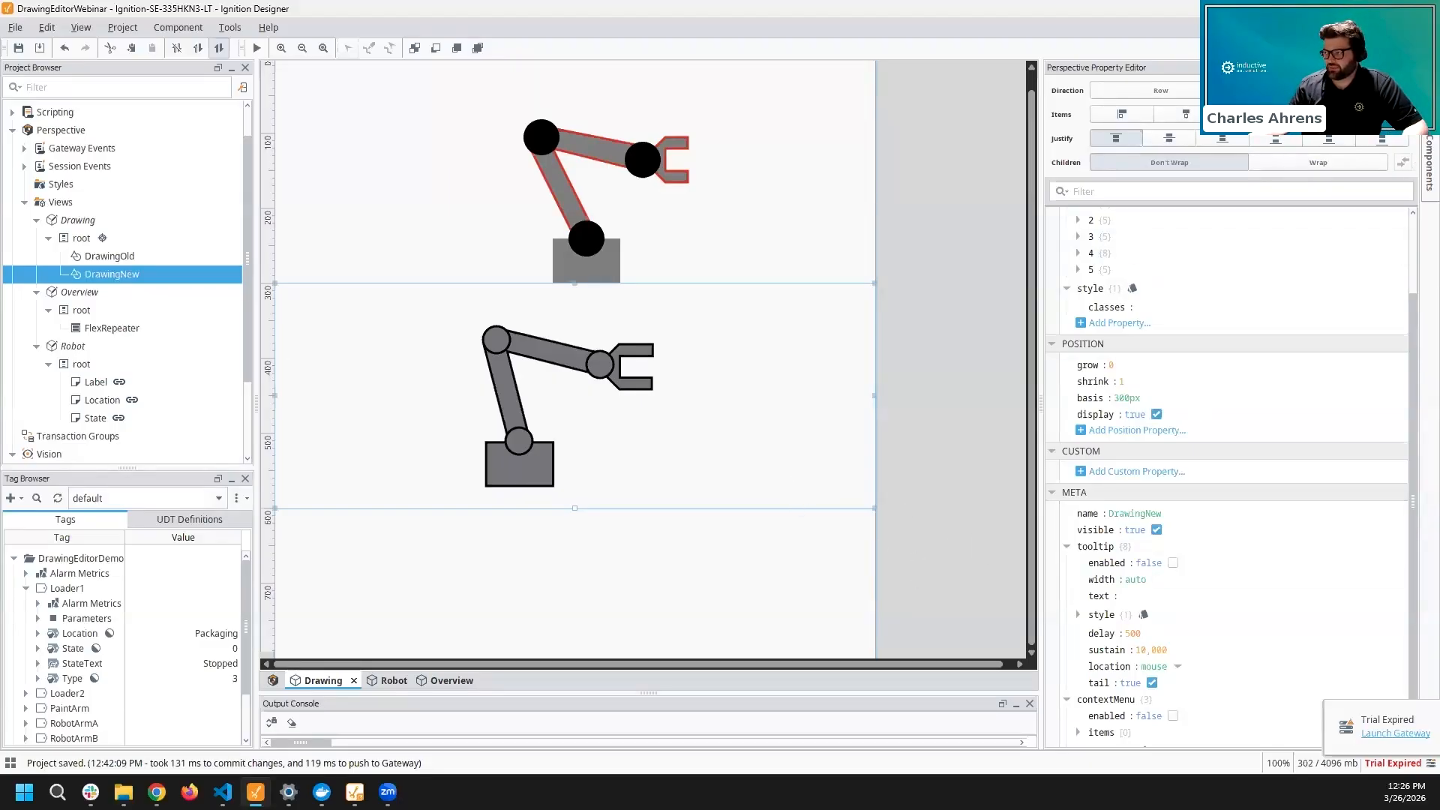
- Add a Valve symbol below DrawingNew and set its appearance to p&id
{"action": "left_click", "coordinate": [1428, 164]}
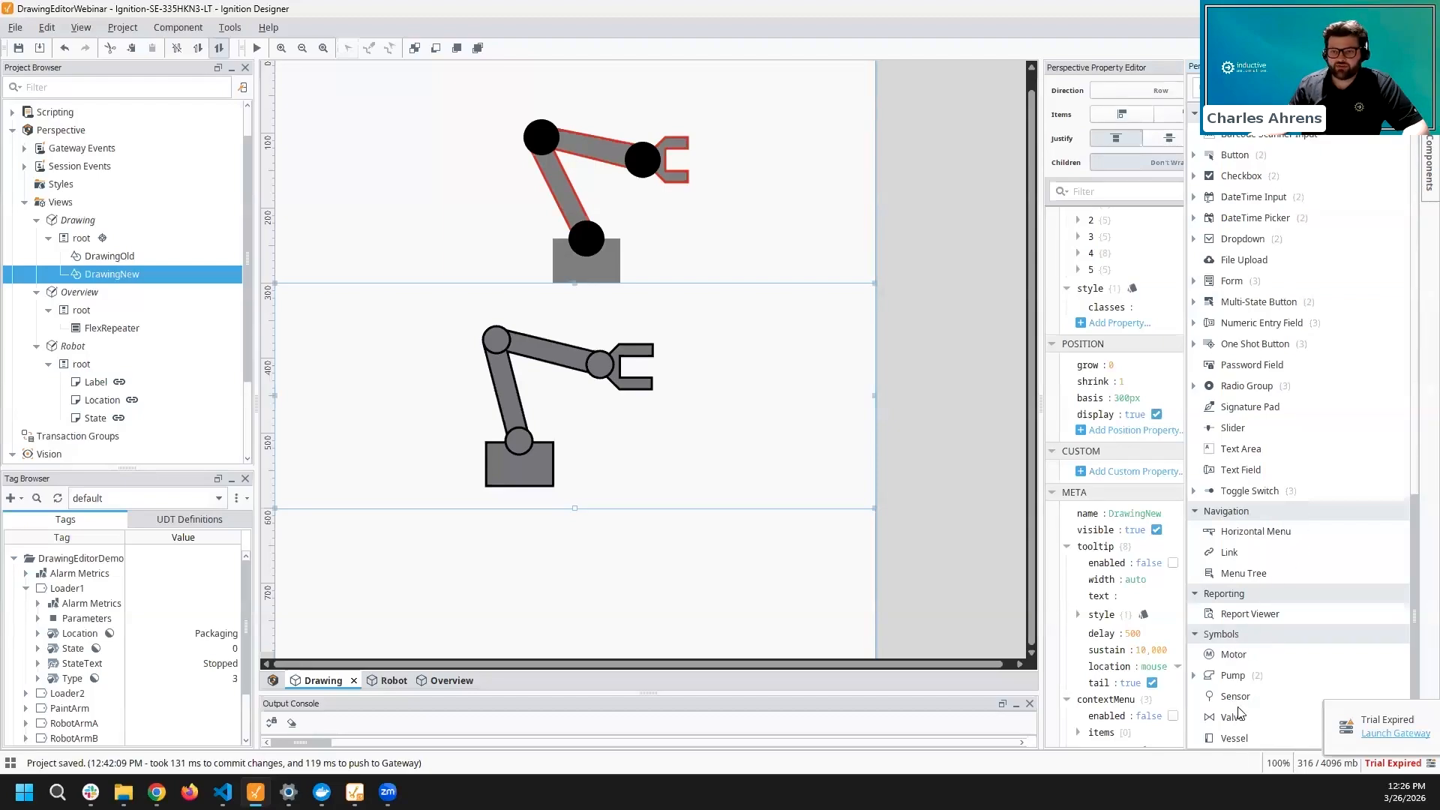
{"action": "mouse_move", "coordinate": [1232, 719]}
{"action": "left_mouse_down"}
{"action": "mouse_move", "coordinate": [700, 578]}
{"action": "mouse_move", "coordinate": [600, 570]}
{"action": "left_mouse_up"}
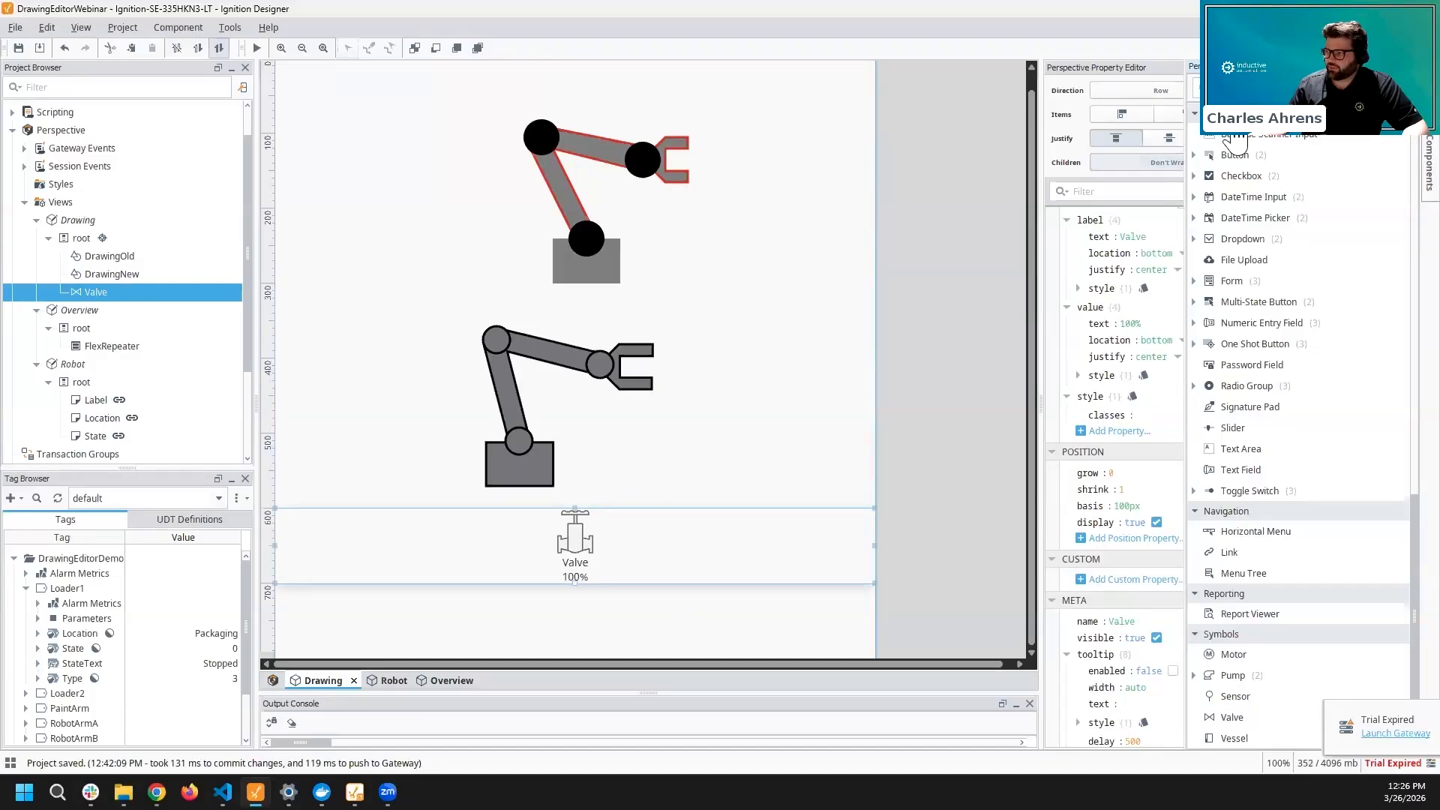
{"action": "scroll", "coordinate": [1155, 240], "scroll_direction": "up", "scroll_amount": 3}
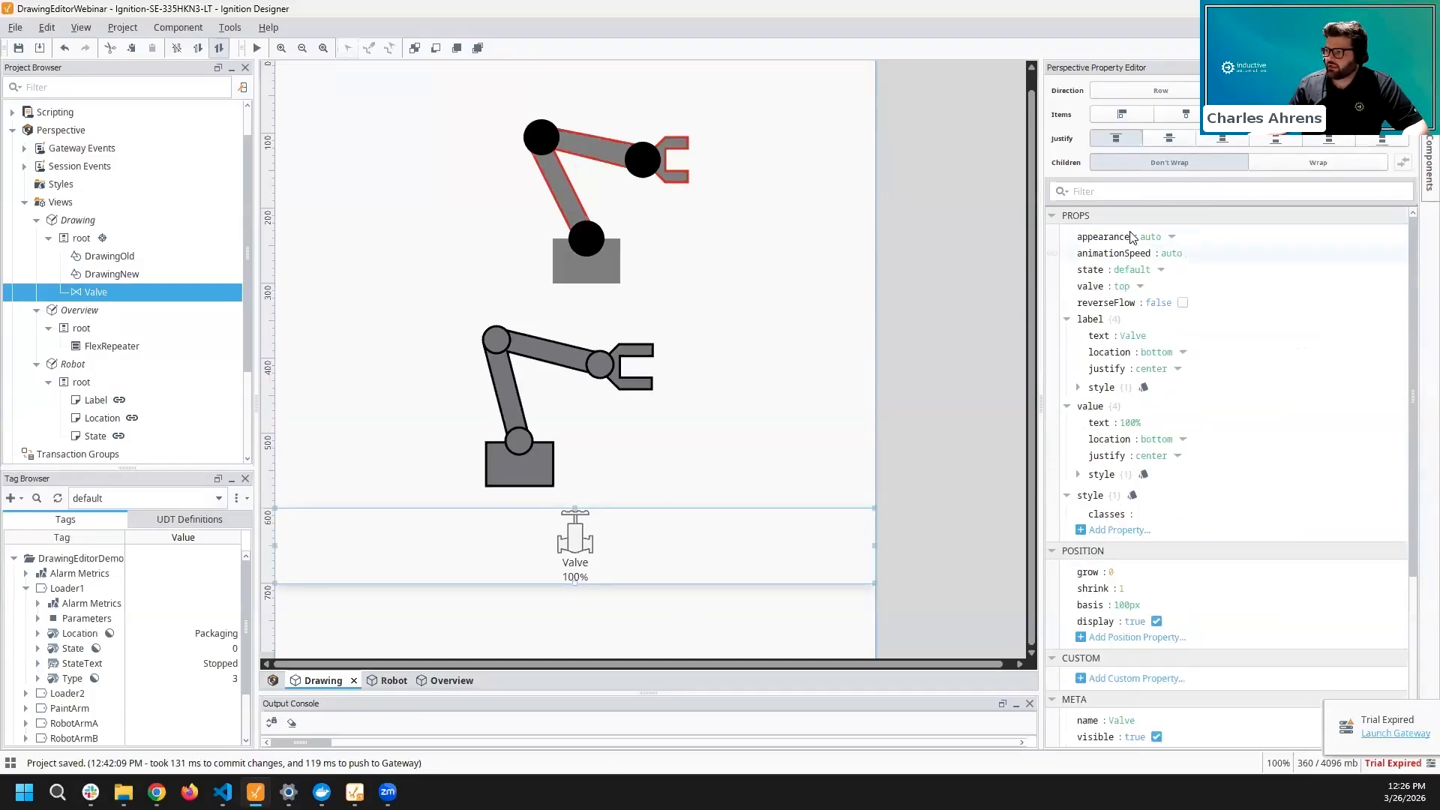
{"action": "left_click", "coordinate": [1170, 236]}
{"action": "left_click", "coordinate": [1154, 276]}
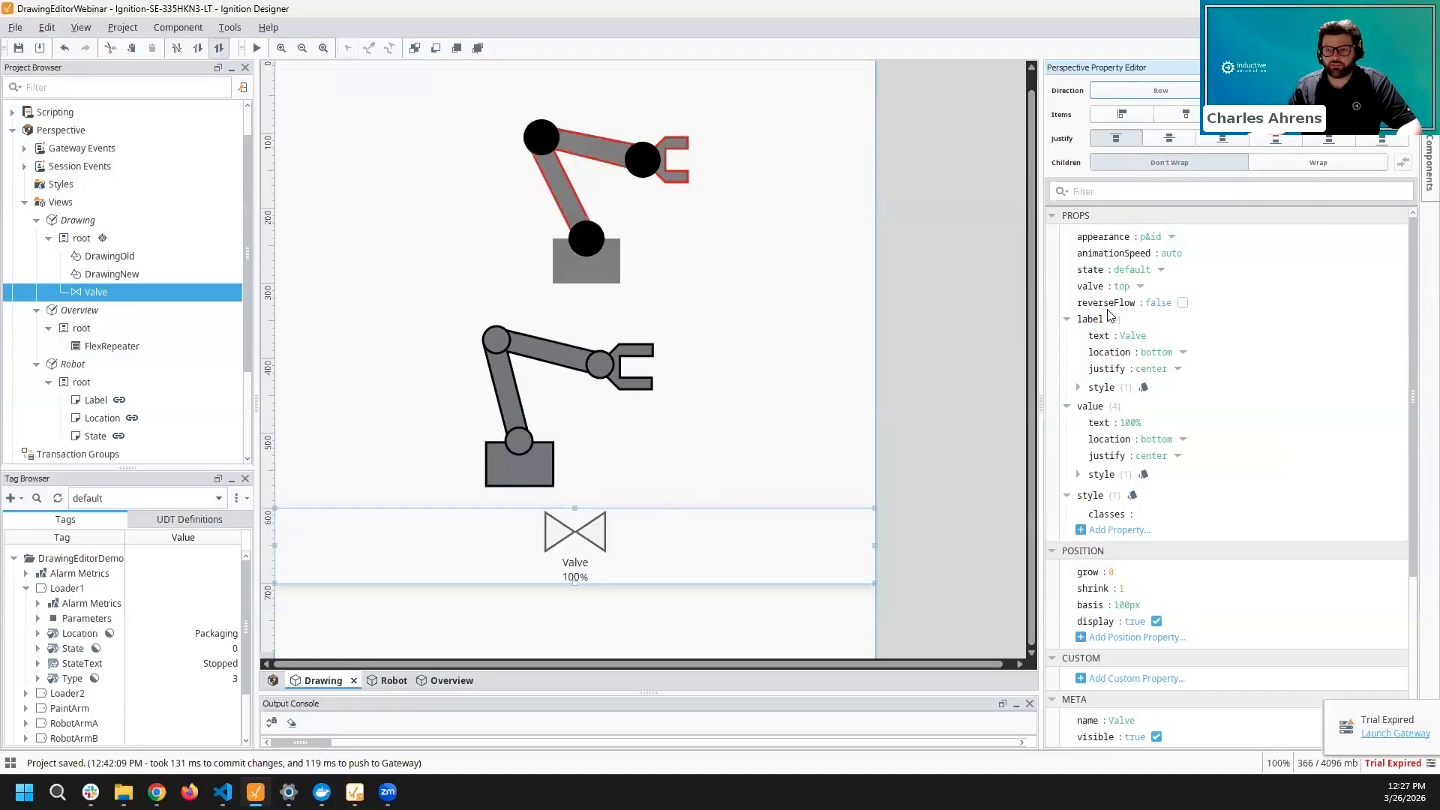
{"action": "left_click", "coordinate": [1170, 237]}
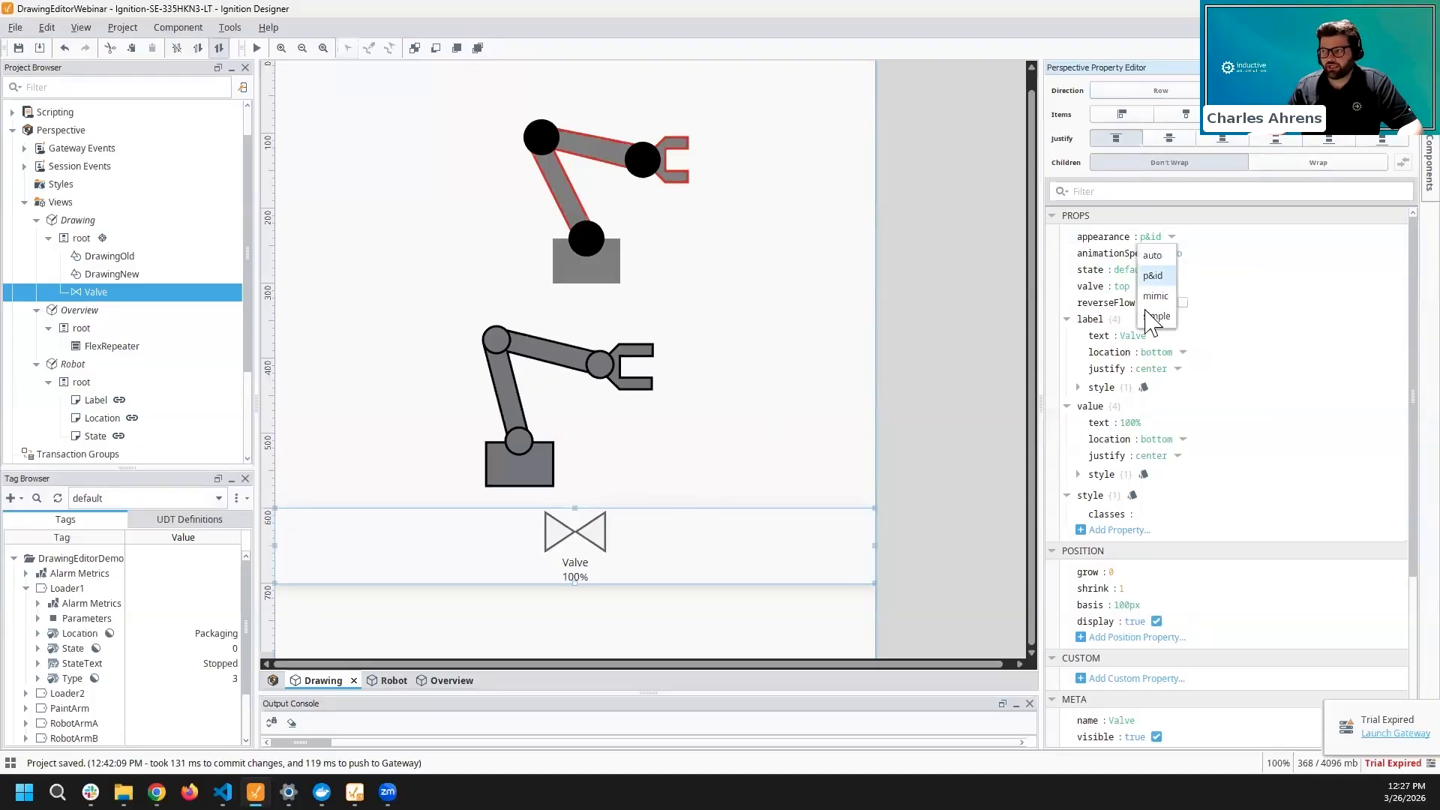
{"action": "left_click", "coordinate": [1173, 237]}
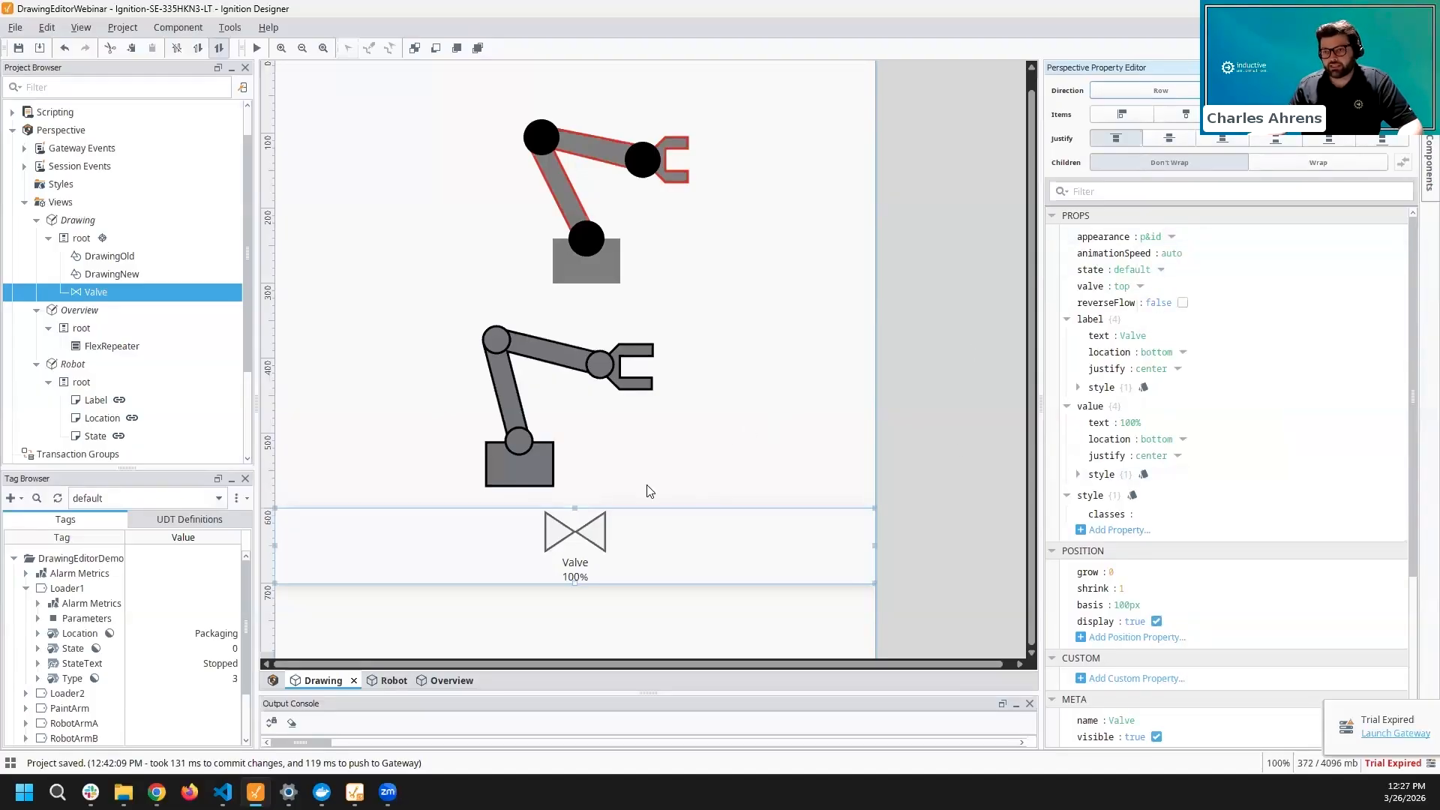
- Convert the valve symbol to a drawing and expand its elements 0 and 1
{"action": "right_click", "coordinate": [582, 549]}
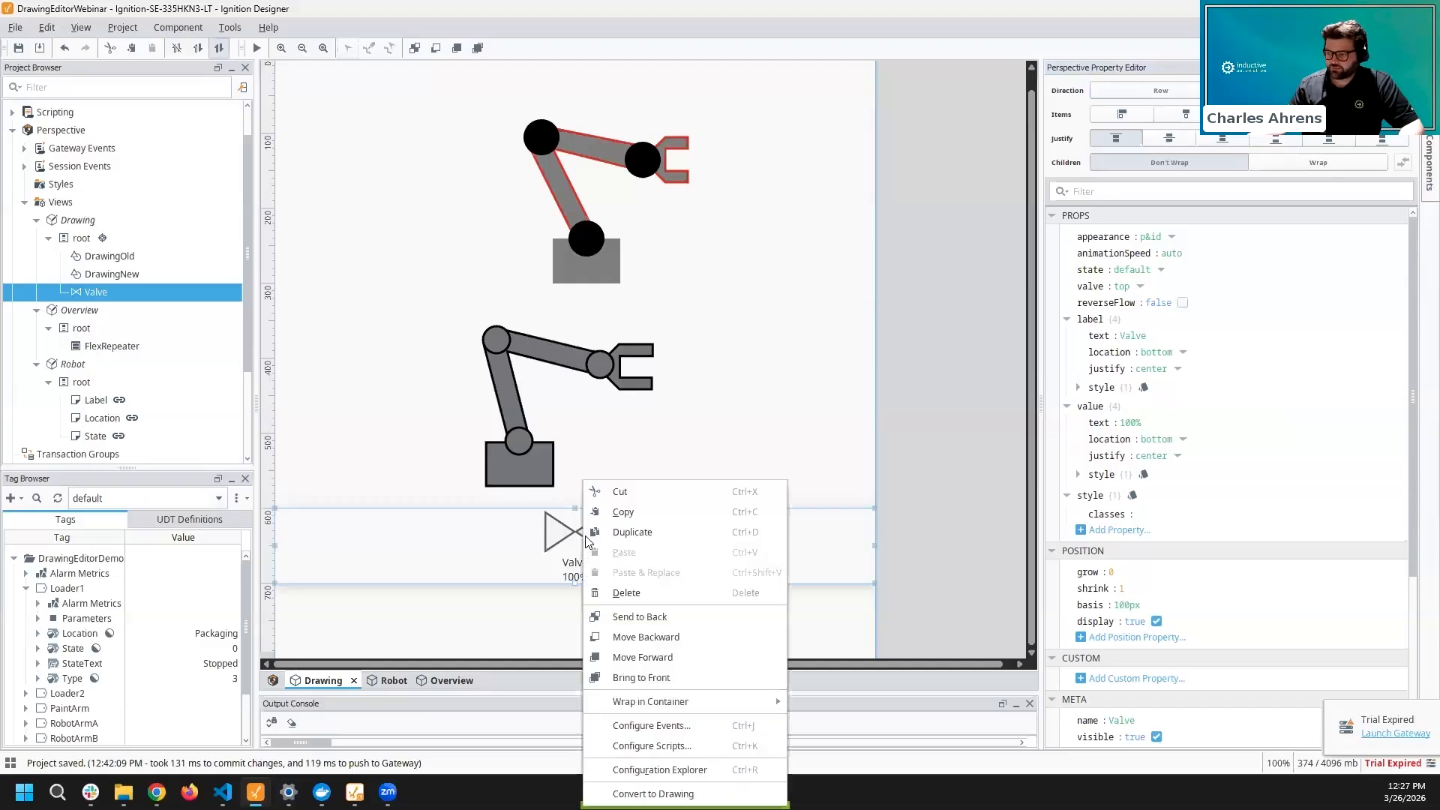
{"action": "left_click", "coordinate": [652, 793]}
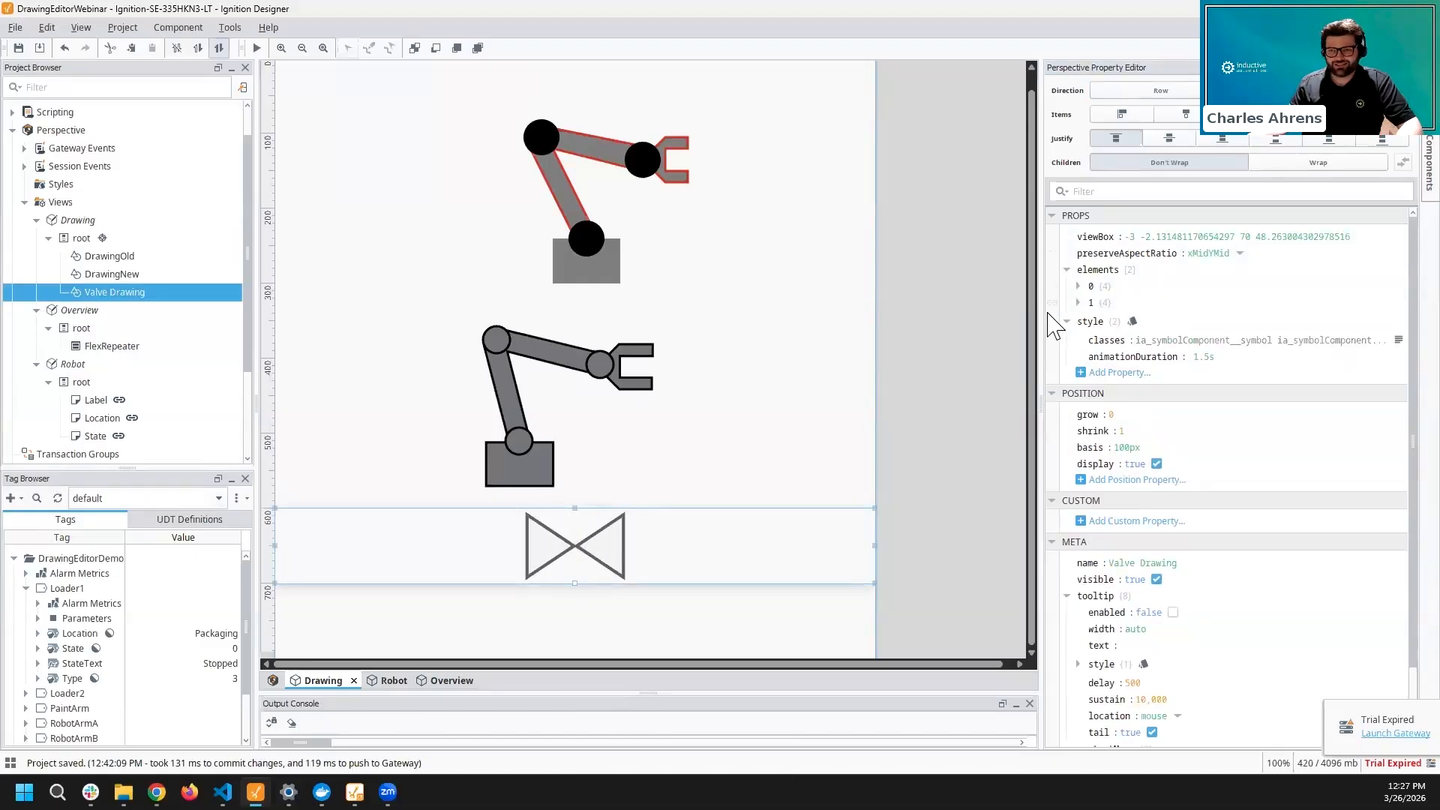
{"action": "left_click", "coordinate": [1078, 302]}
{"action": "left_click", "coordinate": [1078, 286]}
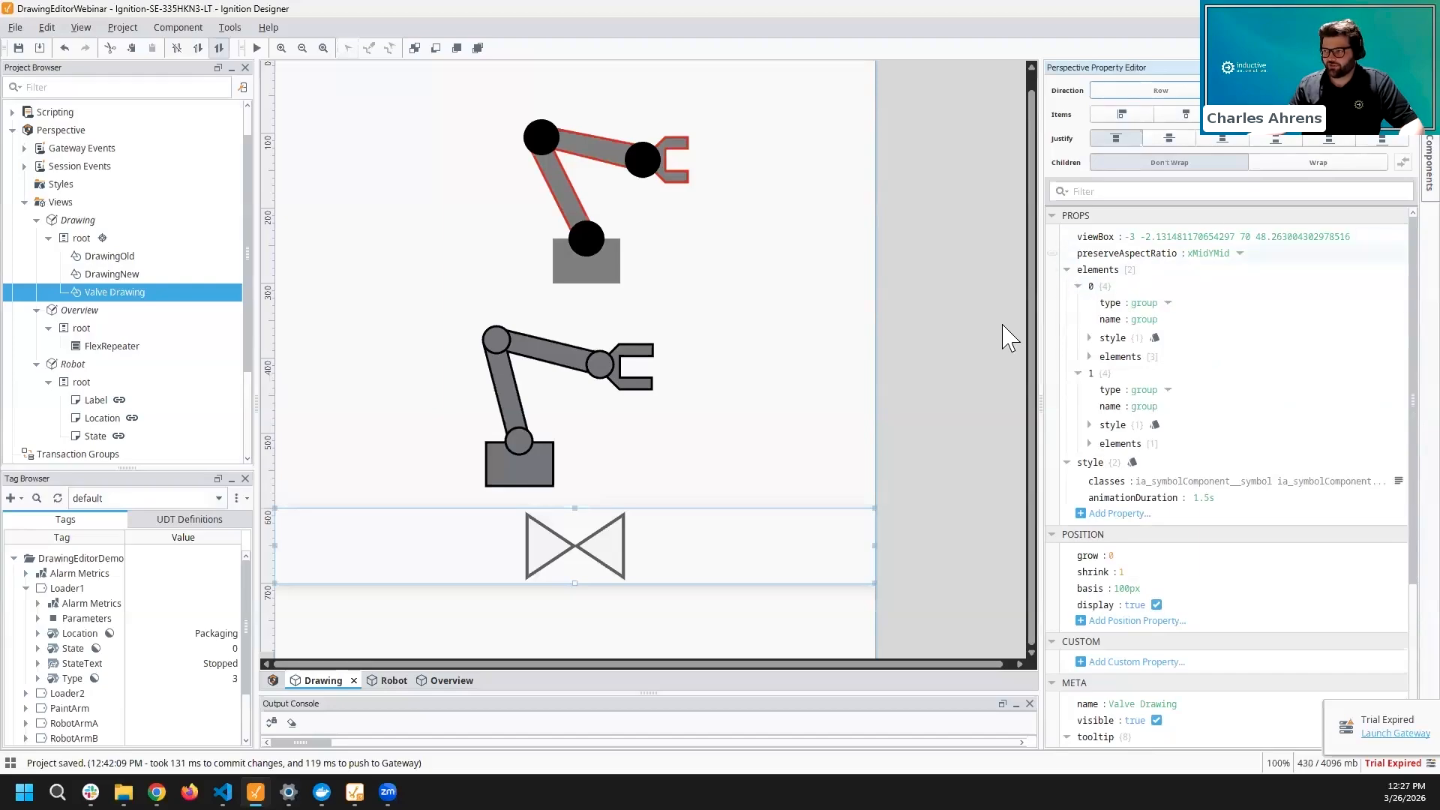
- Open the Valve Drawing in the Drawing Editor
{"action": "right_click", "coordinate": [603, 538]}
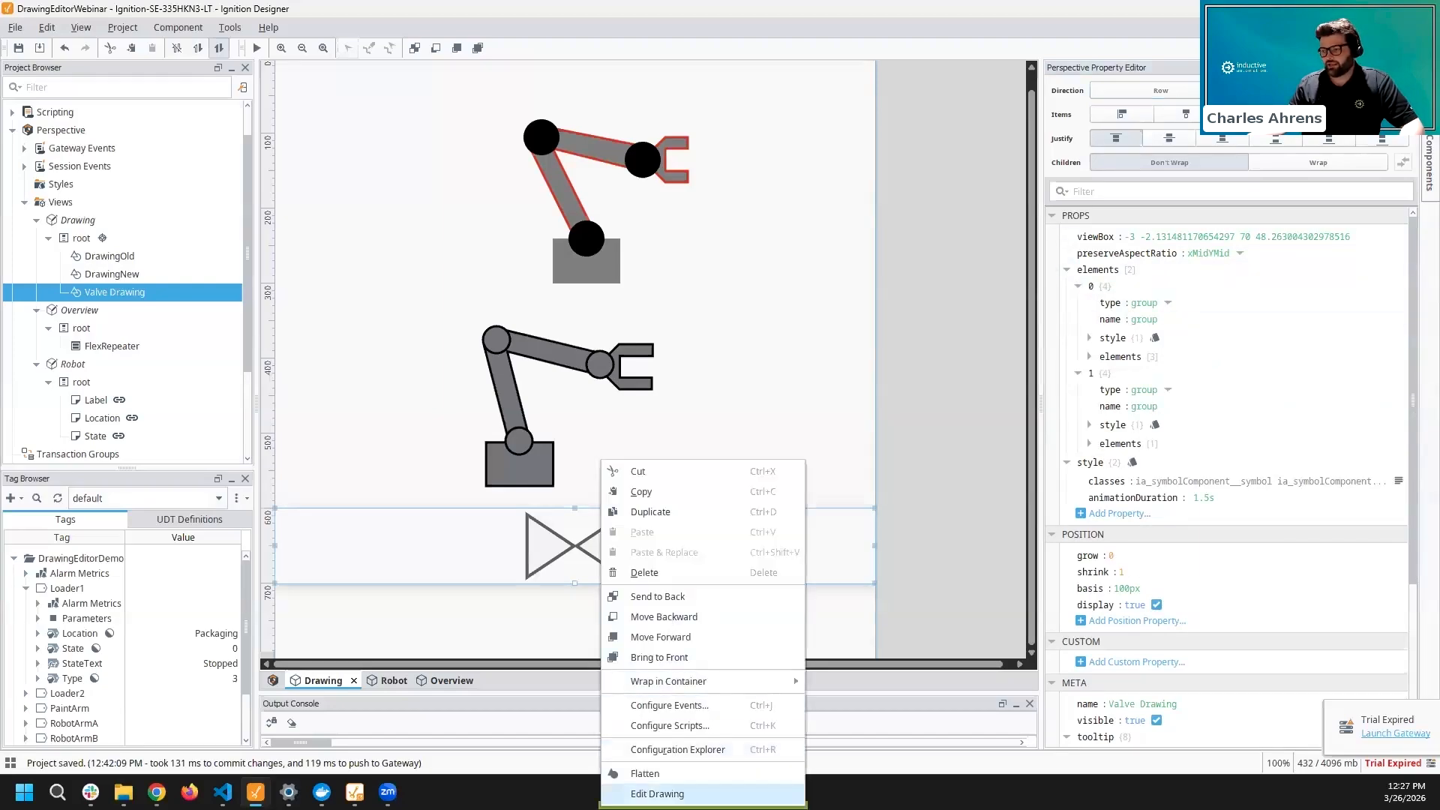
{"action": "left_click", "coordinate": [656, 793]}
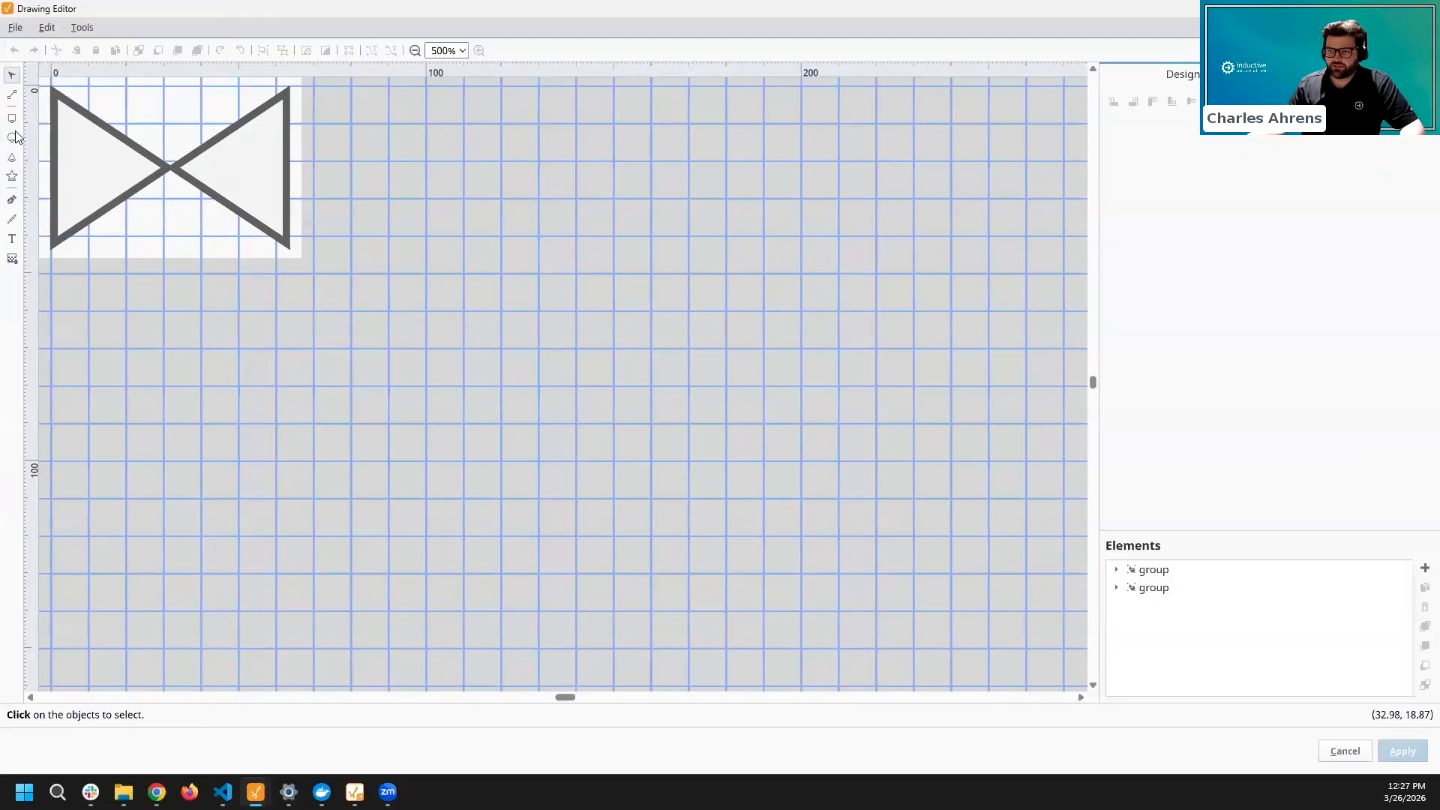
{"action": "left_click", "coordinate": [12, 201]}
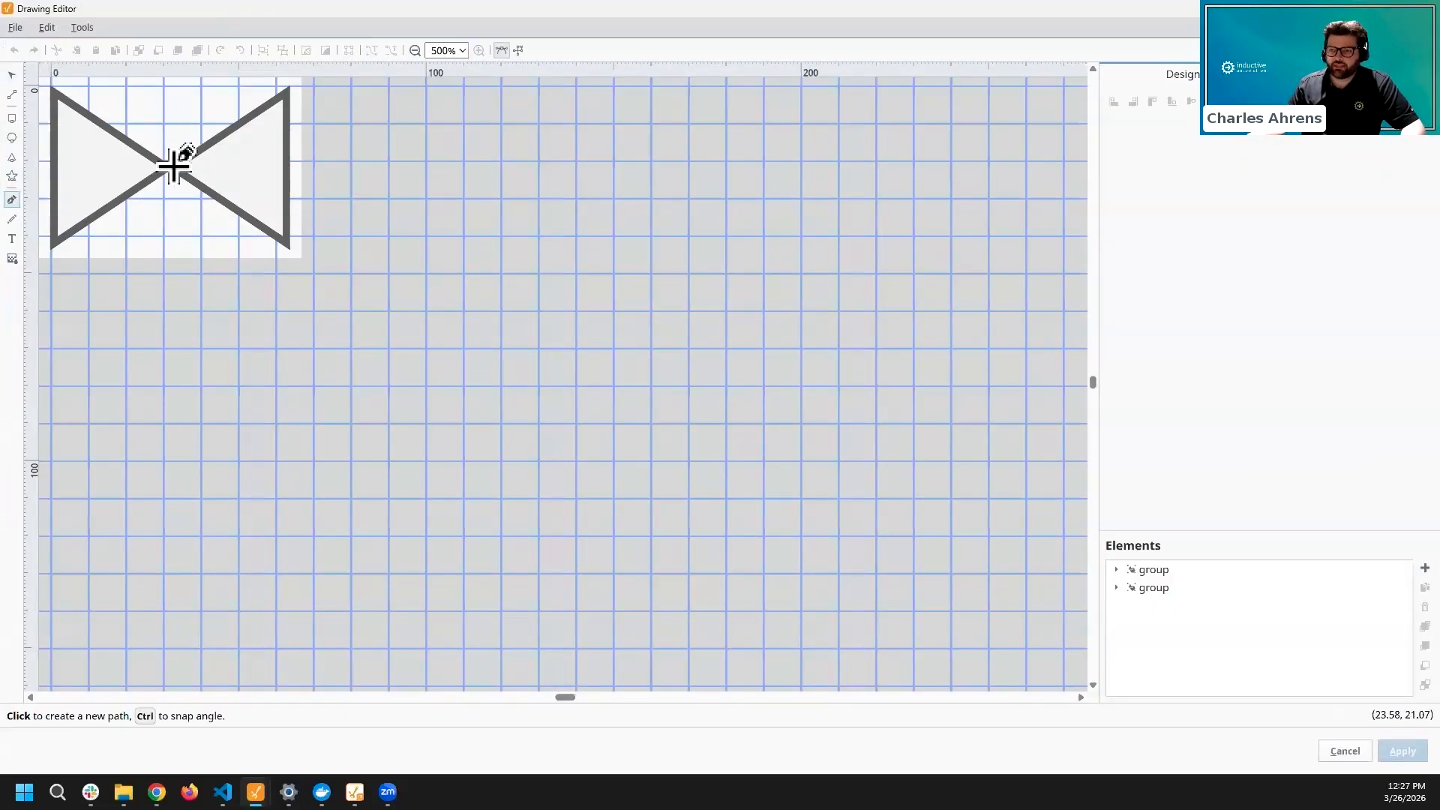
{"action": "left_click", "coordinate": [171, 168]}
{"action": "left_click", "coordinate": [131, 300]}
{"action": "left_click", "coordinate": [240, 300]}
{"action": "left_click", "coordinate": [172, 169]}
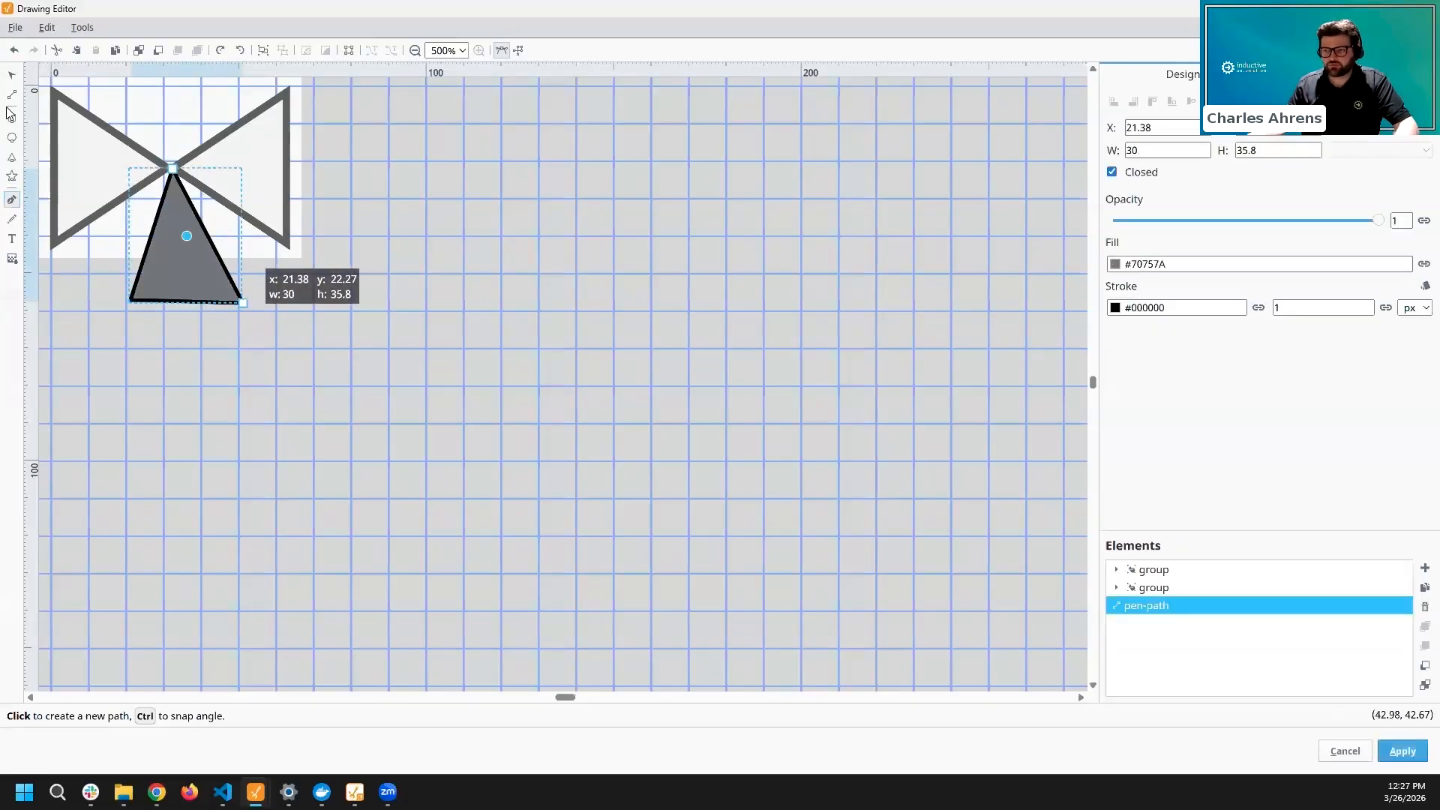
{"action": "key", "text": "Delete"}
{"action": "left_click", "coordinate": [12, 159]}
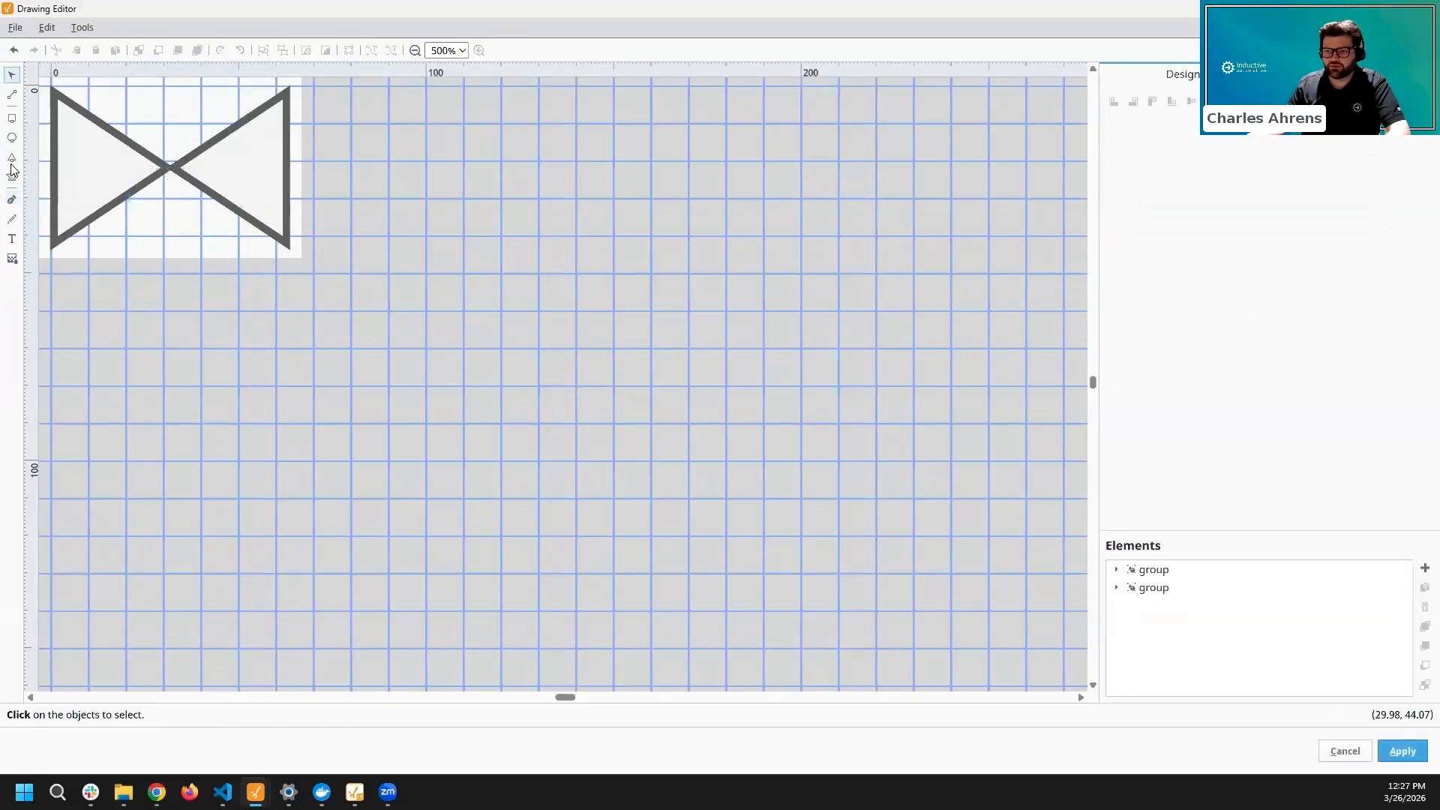
{"action": "left_click_drag", "start_coordinate": [150, 222], "coordinate": [196, 295]}
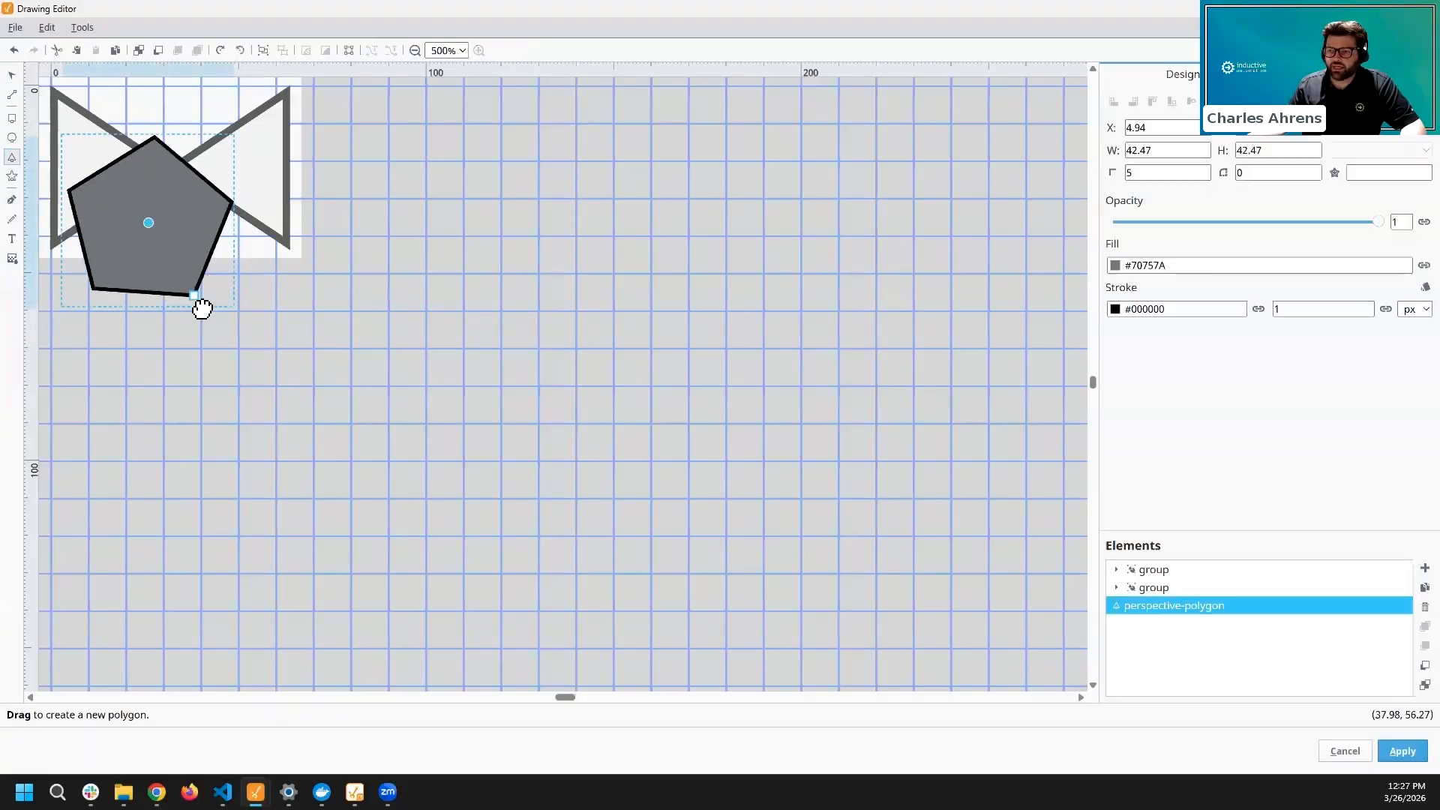
{"action": "type", "text": "3"}
{"action": "key", "text": "Tab"}
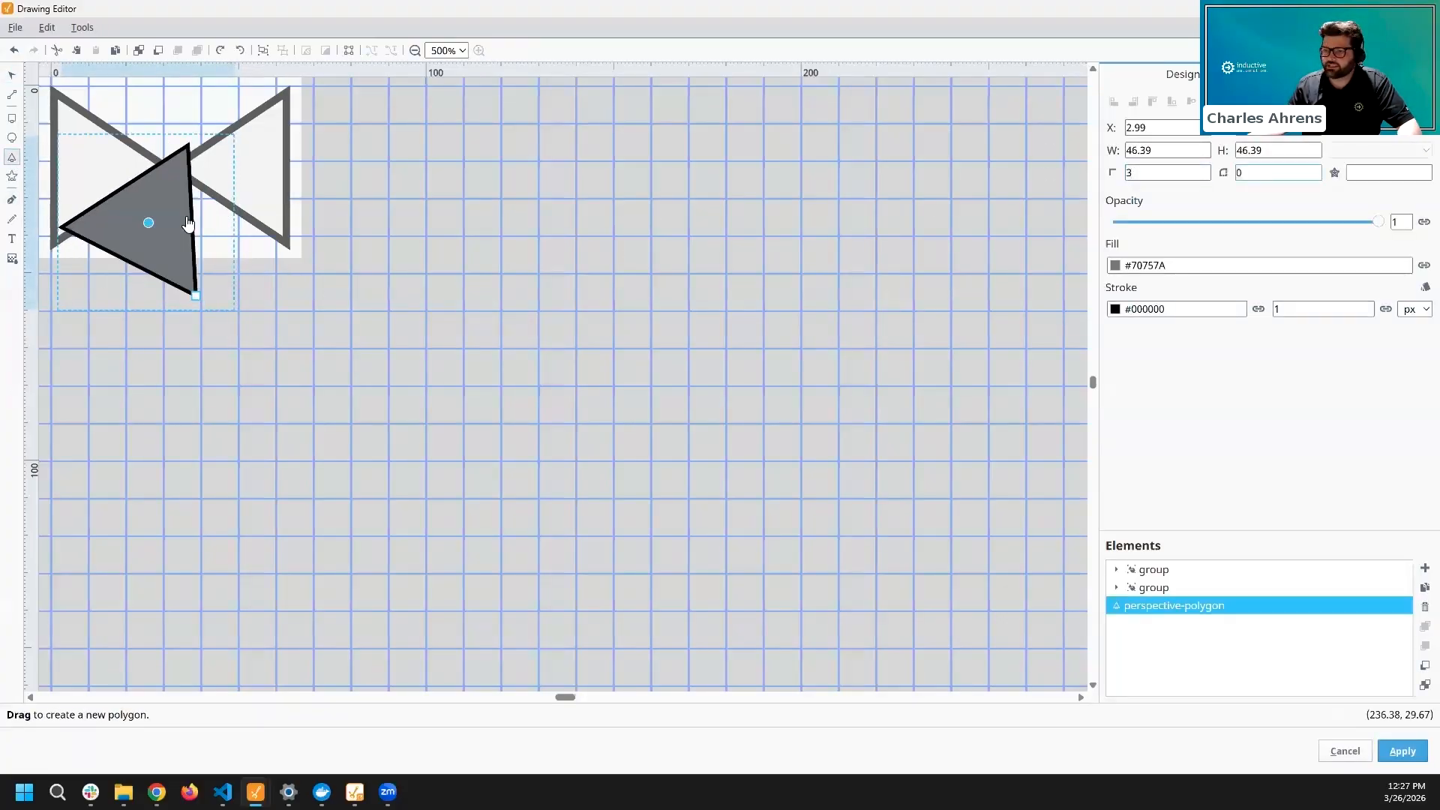
{"action": "left_click_drag", "start_coordinate": [199, 306], "coordinate": [137, 304]}
{"action": "left_click", "coordinate": [12, 75]}
{"action": "key", "text": "Delete"}
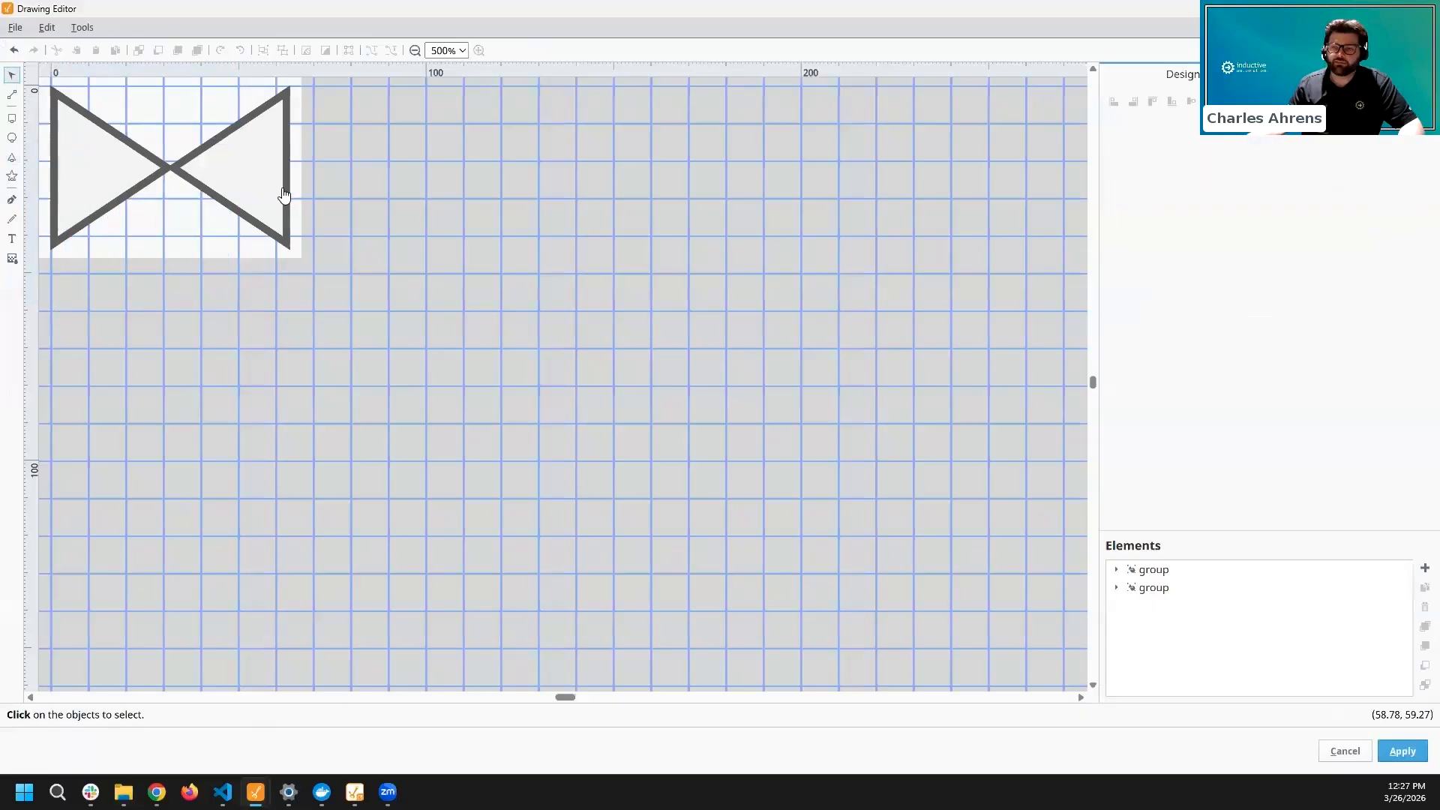
- Duplicate the valve's right triangle, then rotate the copy 90° clockwise and place it below with its tip at the valve's center
{"action": "left_click", "coordinate": [275, 201]}
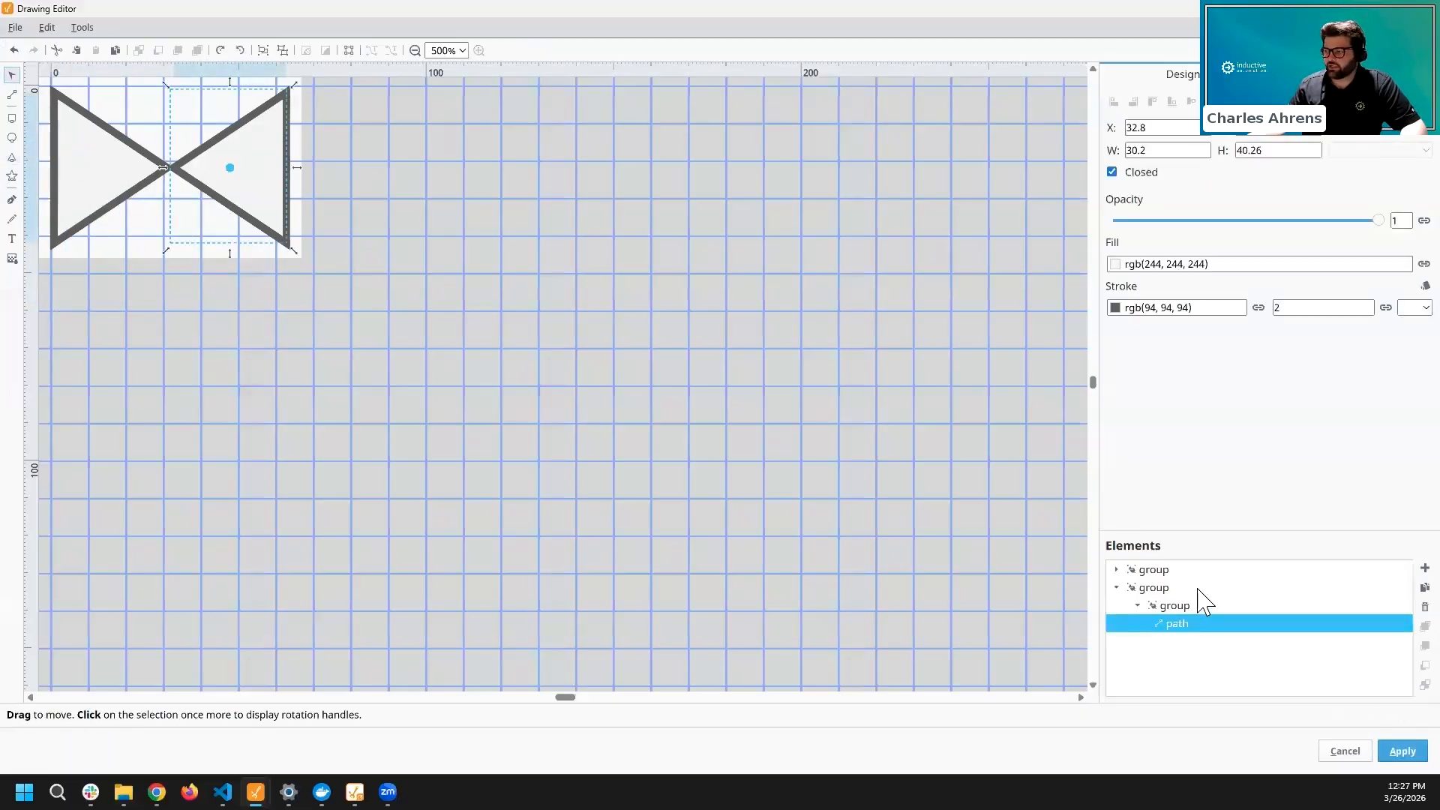
{"action": "right_click", "coordinate": [273, 150]}
{"action": "left_click", "coordinate": [303, 187]}
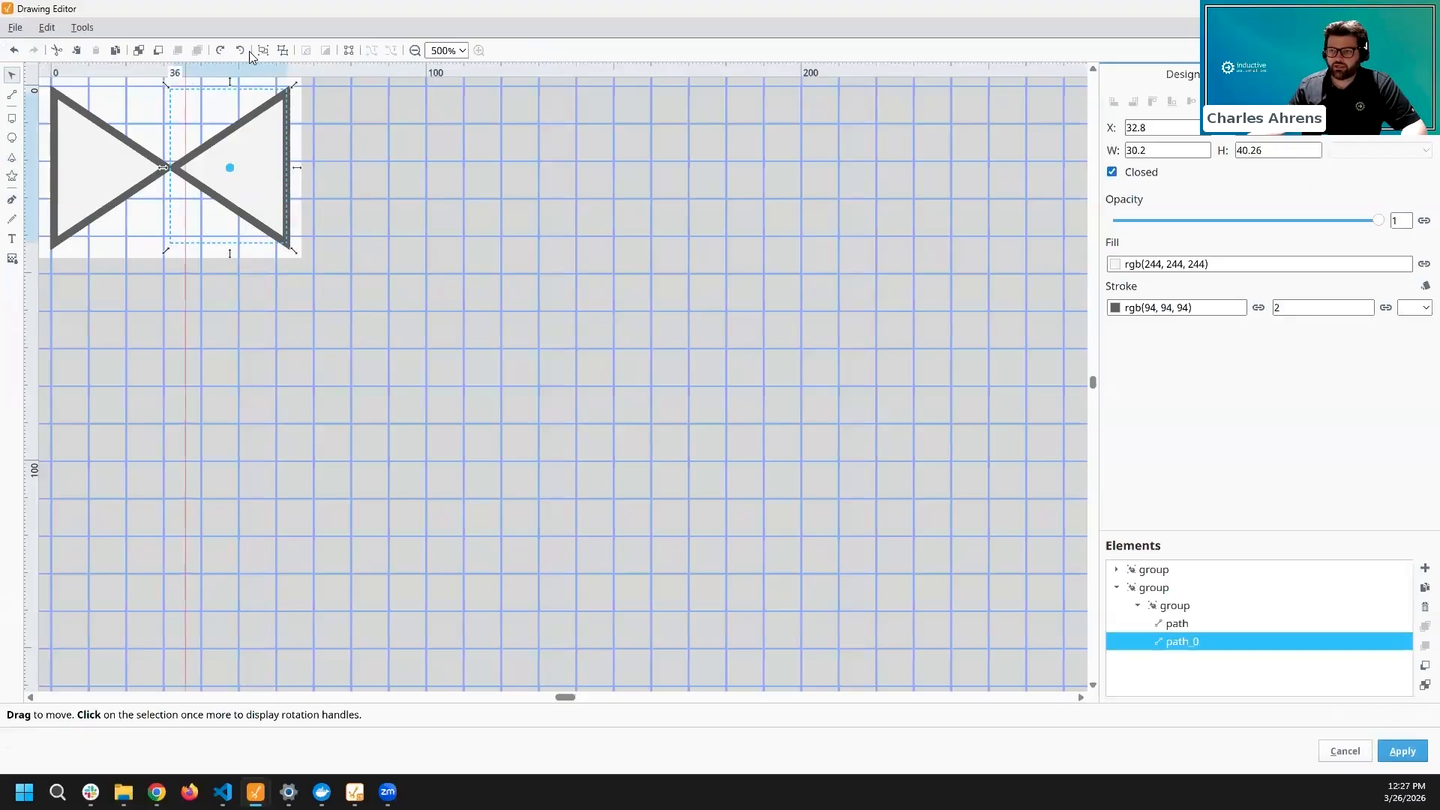
{"action": "left_click", "coordinate": [220, 51]}
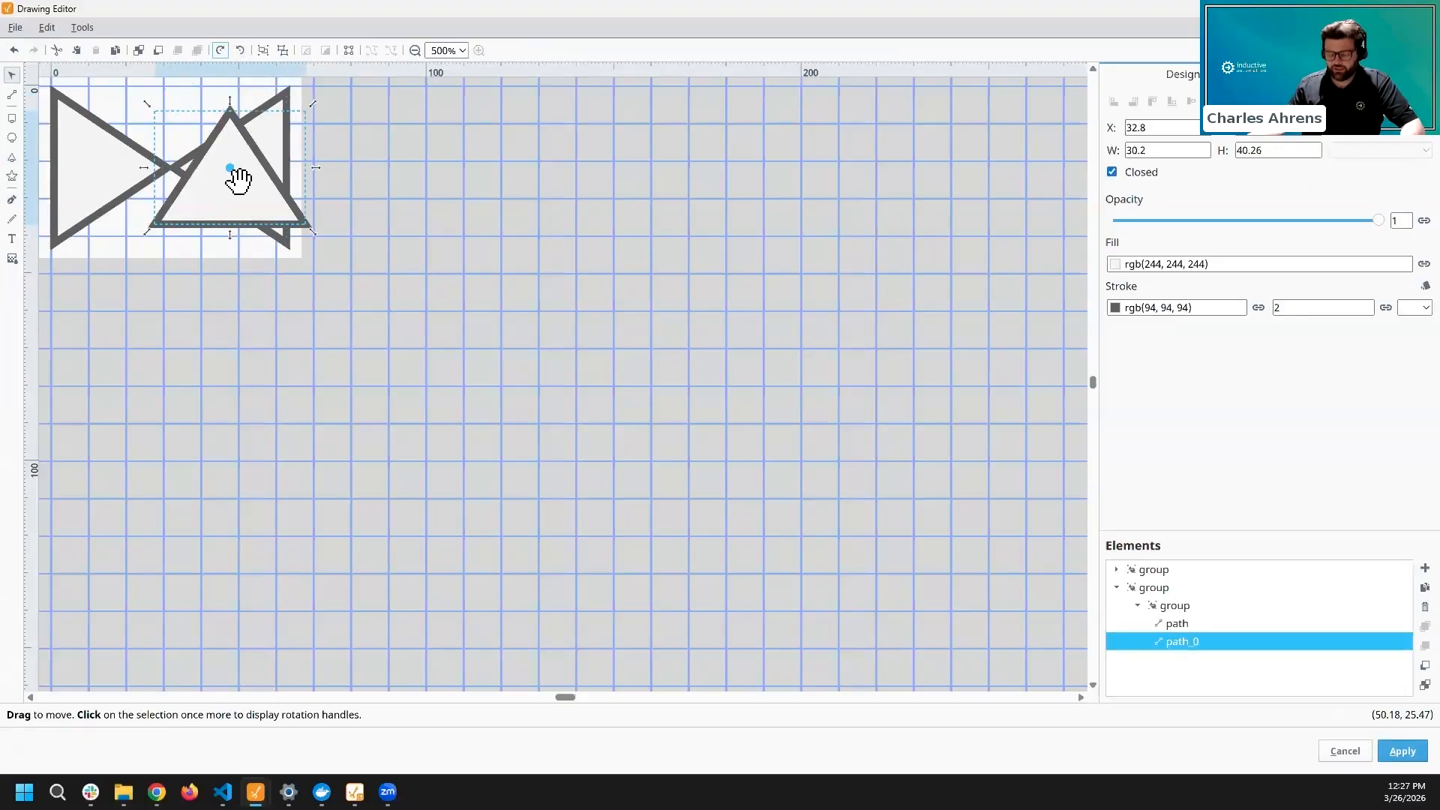
{"action": "left_click_drag", "start_coordinate": [232, 183], "coordinate": [189, 268]}
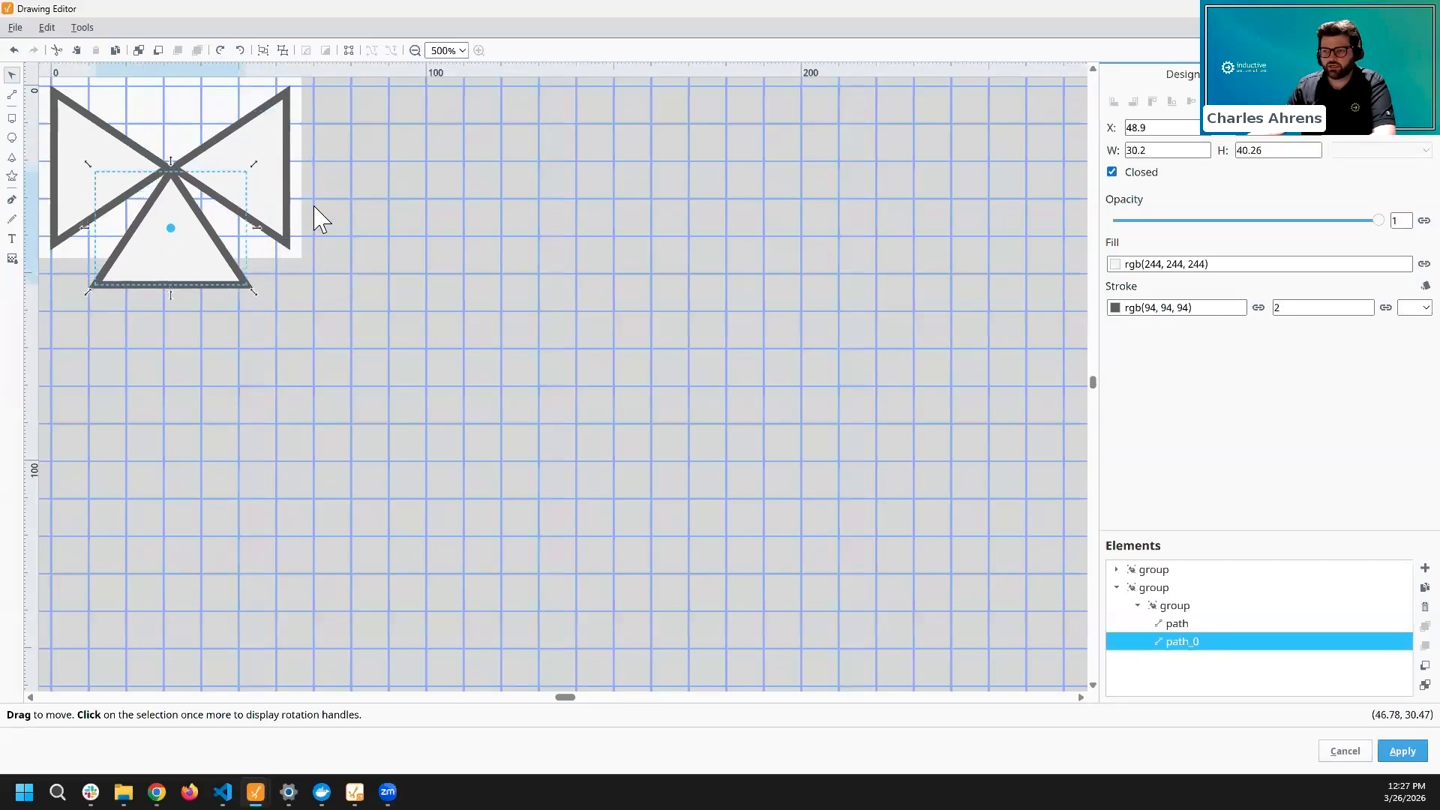
{"action": "left_click", "coordinate": [232, 229]}
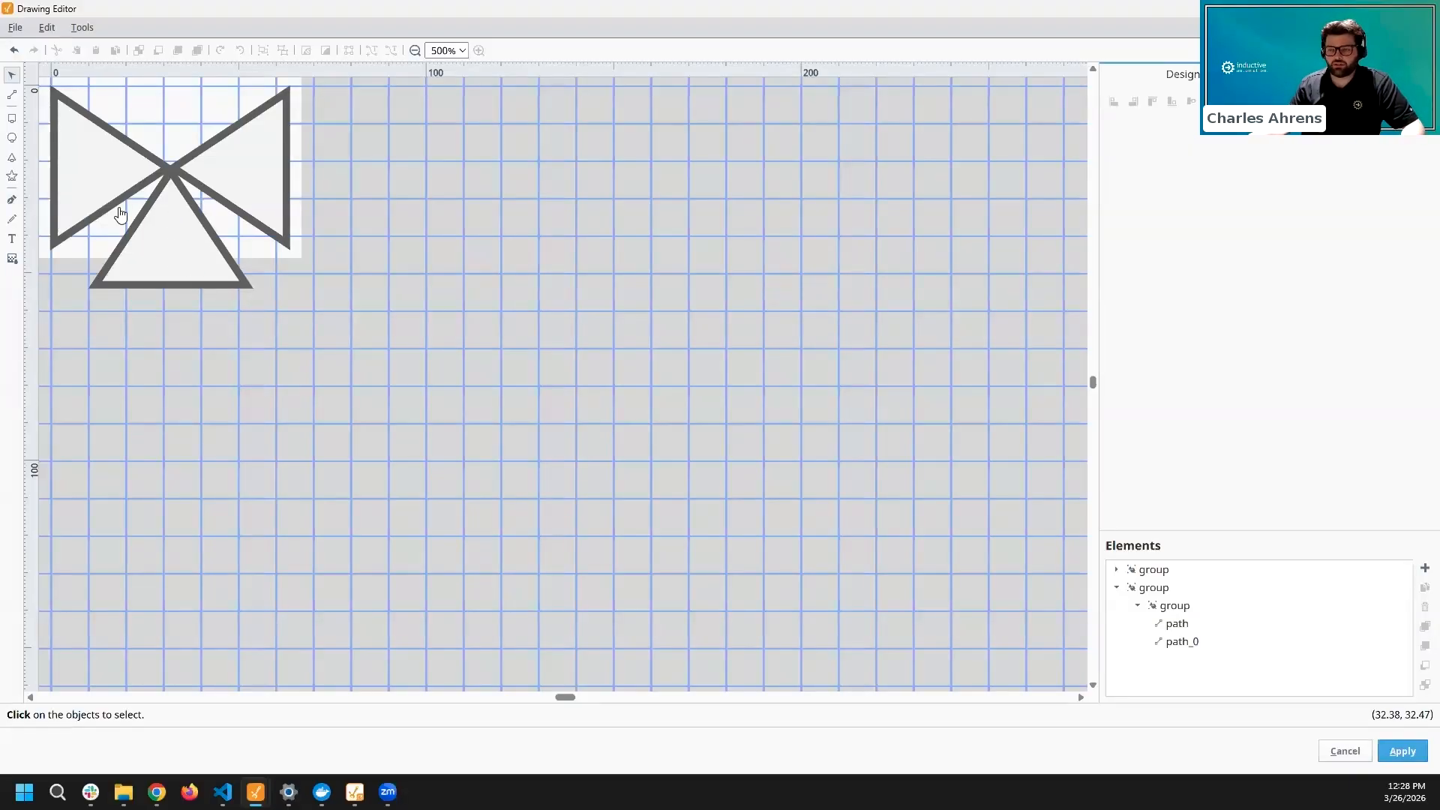
- Draw a circle about 25.2 in diameter centered on the point where the three valve triangles meet
{"action": "left_click", "coordinate": [12, 139]}
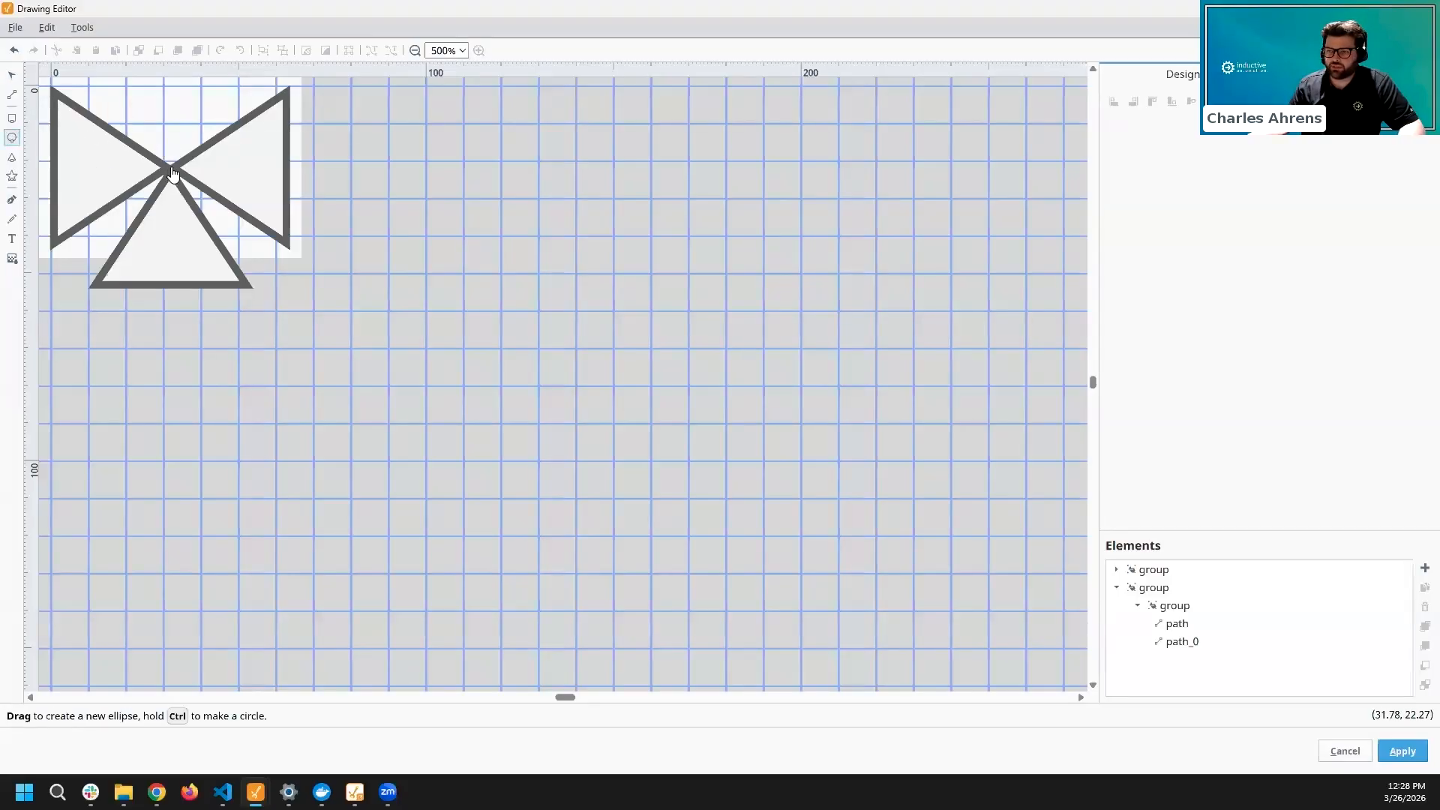
{"action": "left_click_drag", "start_coordinate": [172, 172], "coordinate": [218, 216]}
{"action": "left_click", "coordinate": [12, 75]}
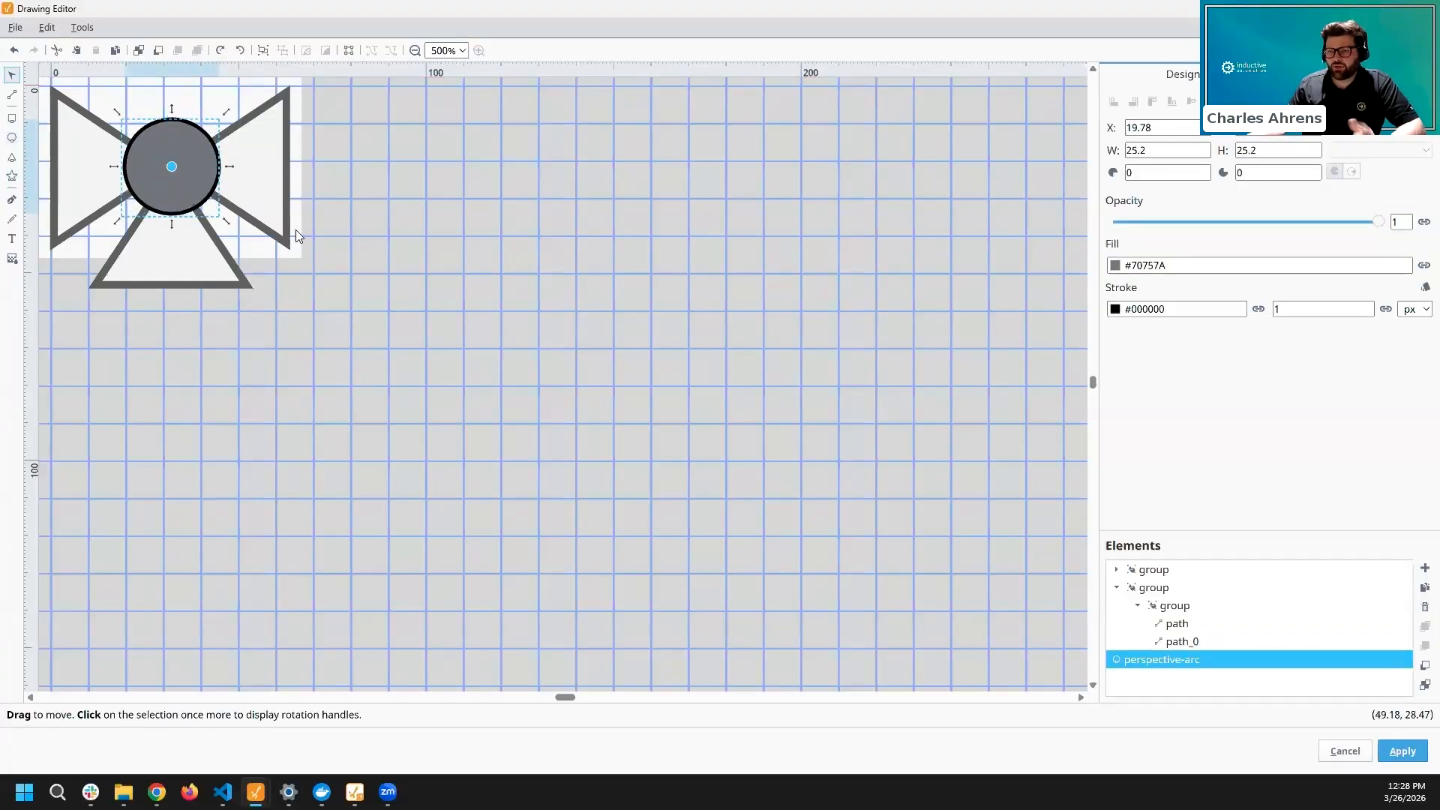
- Copy the right triangle's fill color, rgb(244, 244, 244), to the center circle
{"action": "left_click", "coordinate": [195, 148]}
{"action": "left_click", "coordinate": [176, 135]}
{"action": "left_click", "coordinate": [262, 168]}
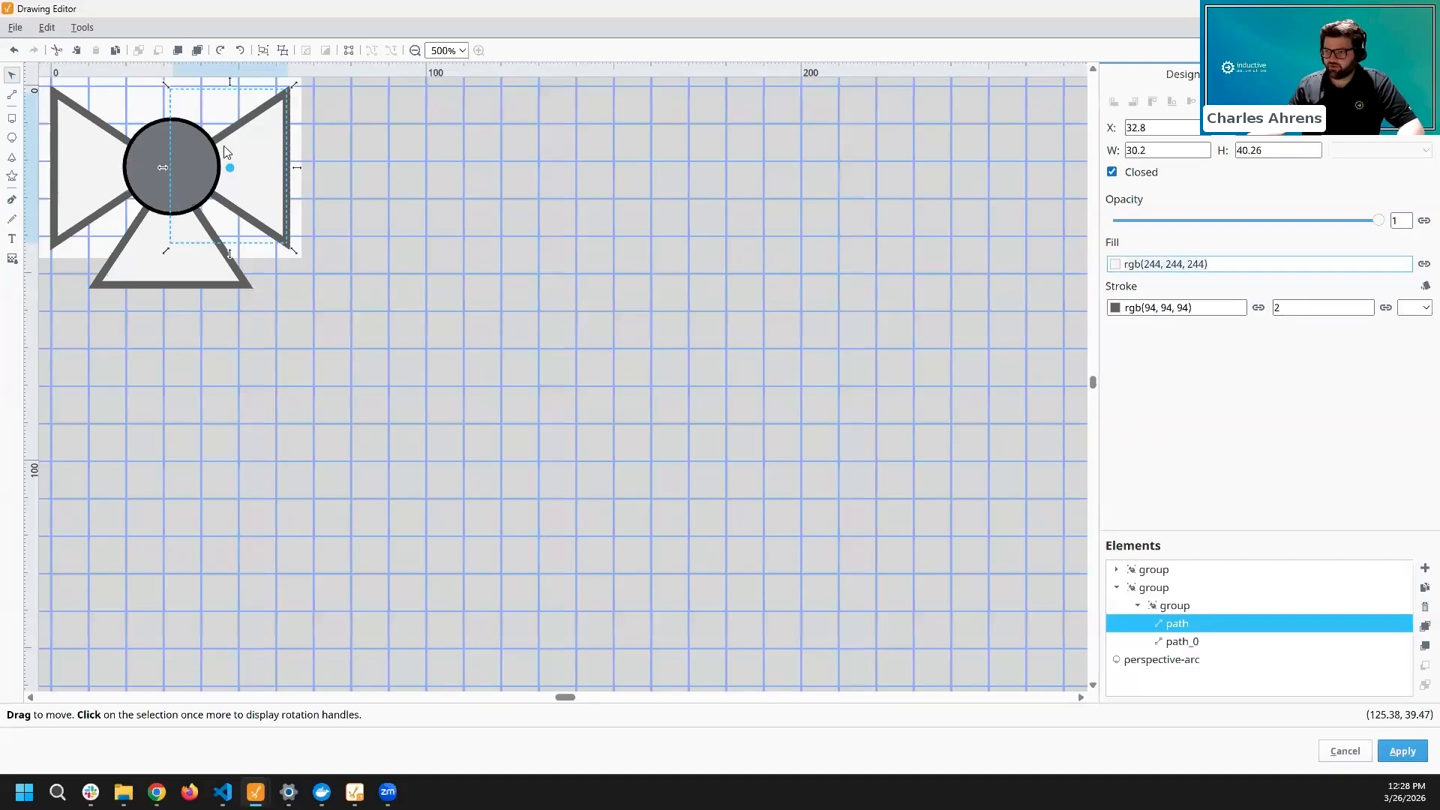
{"action": "left_click", "coordinate": [136, 159]}
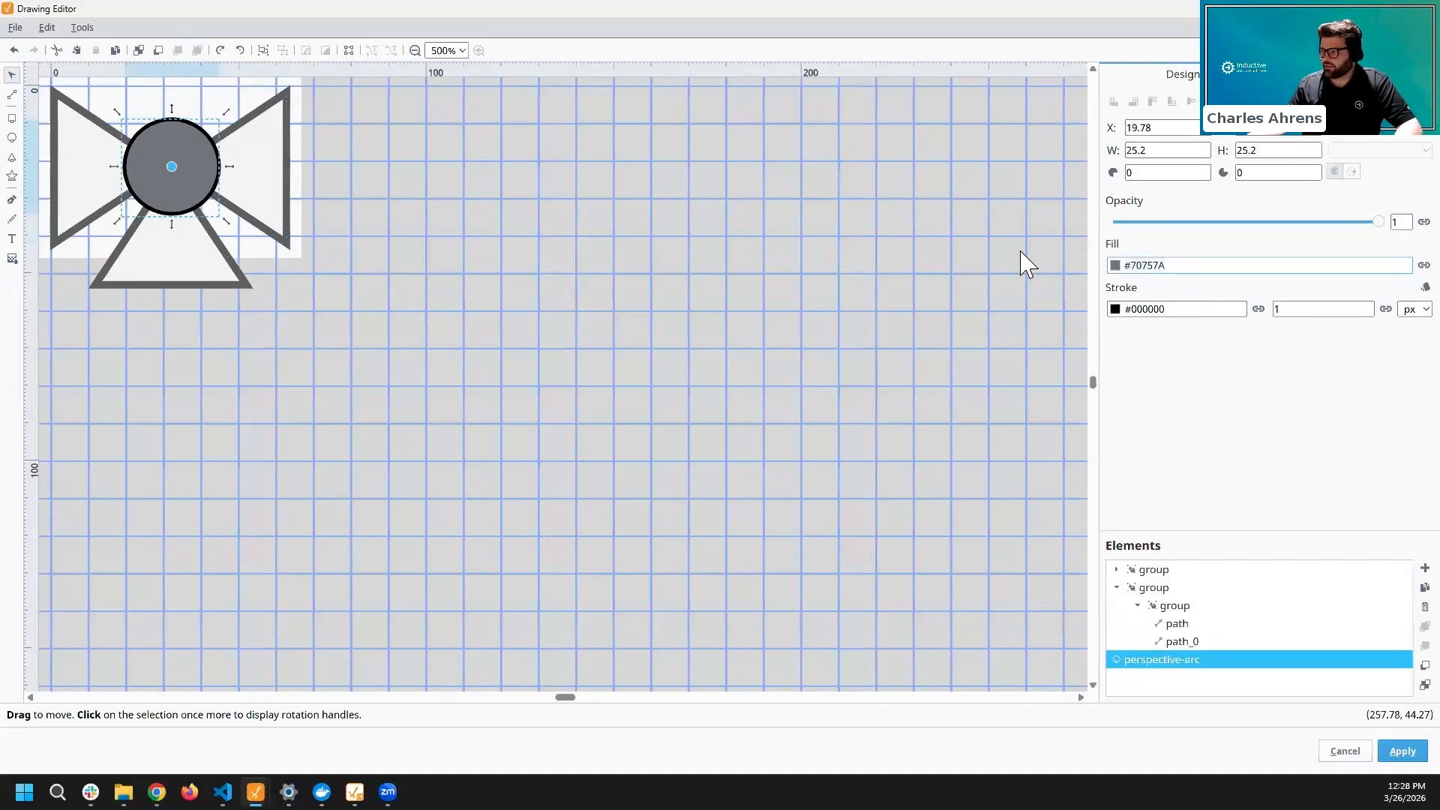
{"action": "type", "text": "rgb(244, 244, 244)"}
- Copy the right triangle's stroke color, rgb(94, 94, 94), to the center circle and open the circle's stroke width for editing
{"action": "left_click", "coordinate": [259, 200]}
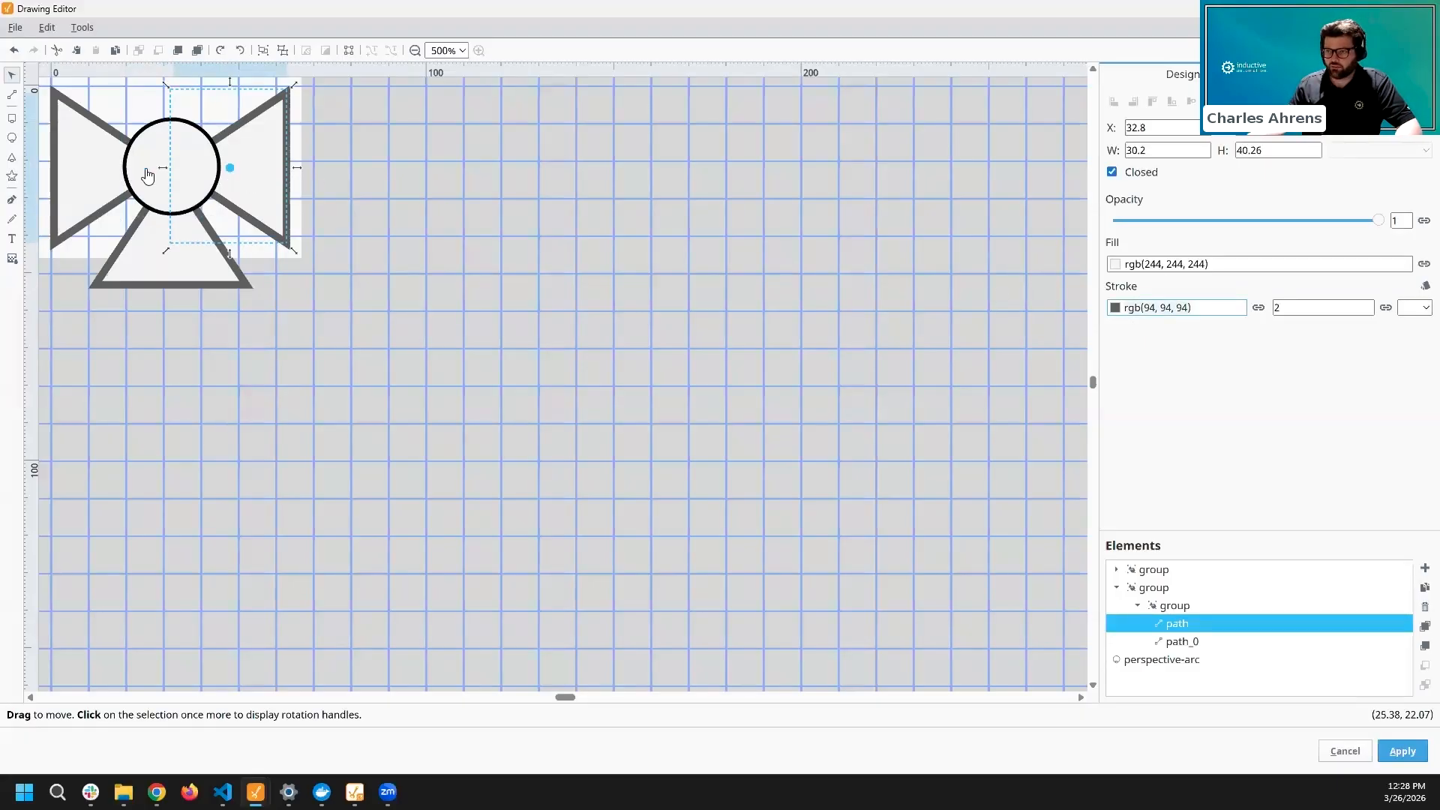
{"action": "left_click", "coordinate": [148, 176]}
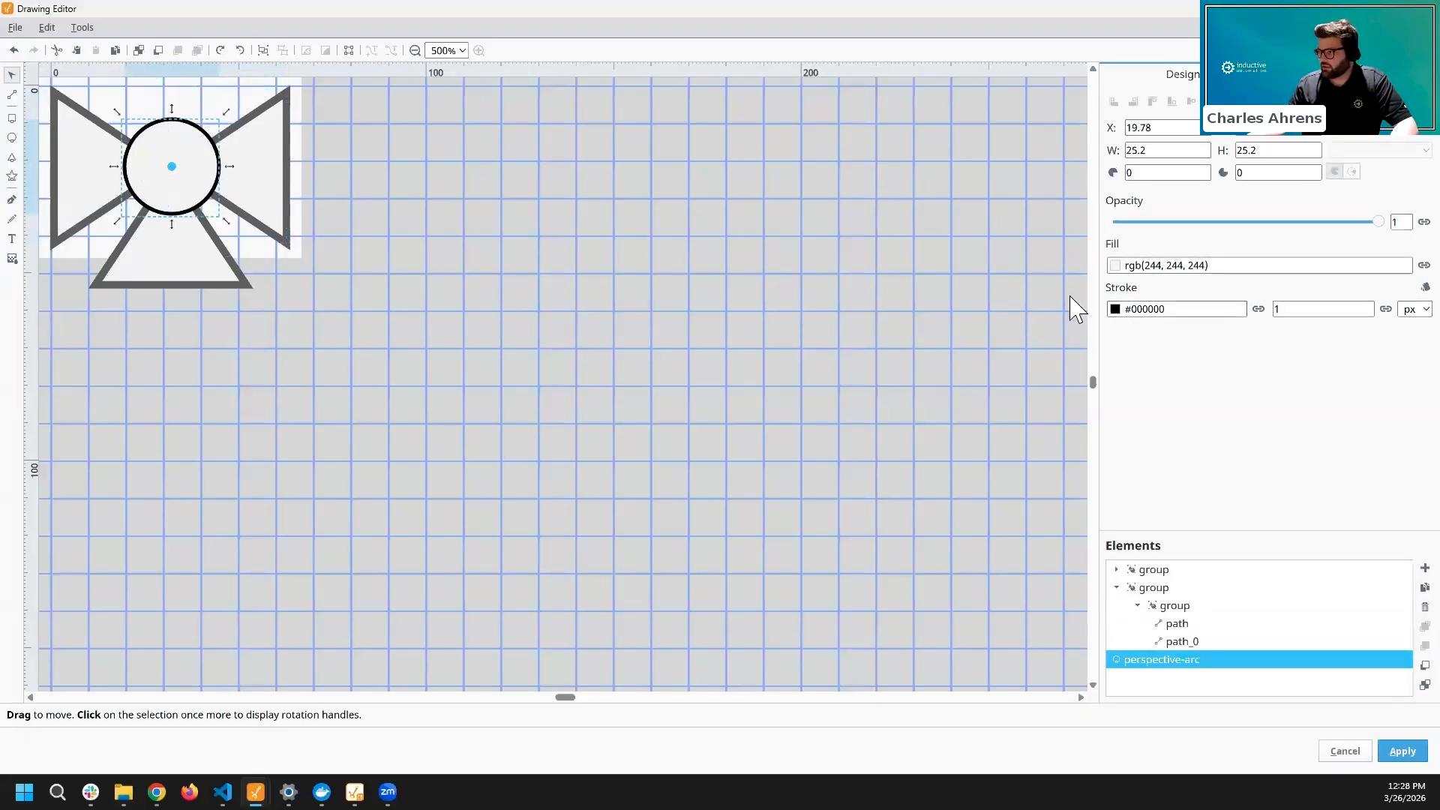
{"action": "type", "text": "rgb(94, 94, 94)"}
{"action": "left_click", "coordinate": [1319, 311]}
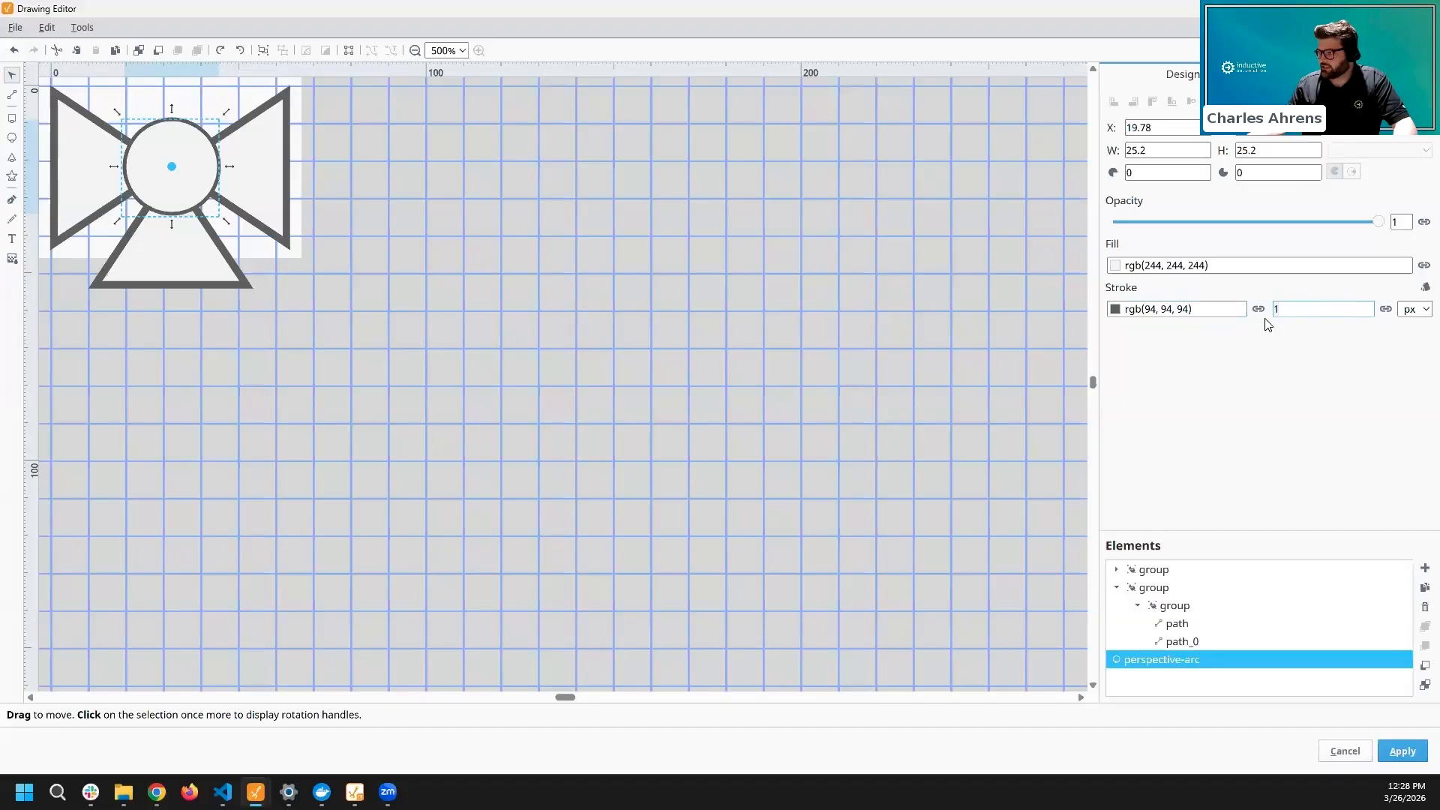
- Set the drawing's viewbox height to 60 and apply the valve drawing changes
{"action": "left_click", "coordinate": [421, 341]}
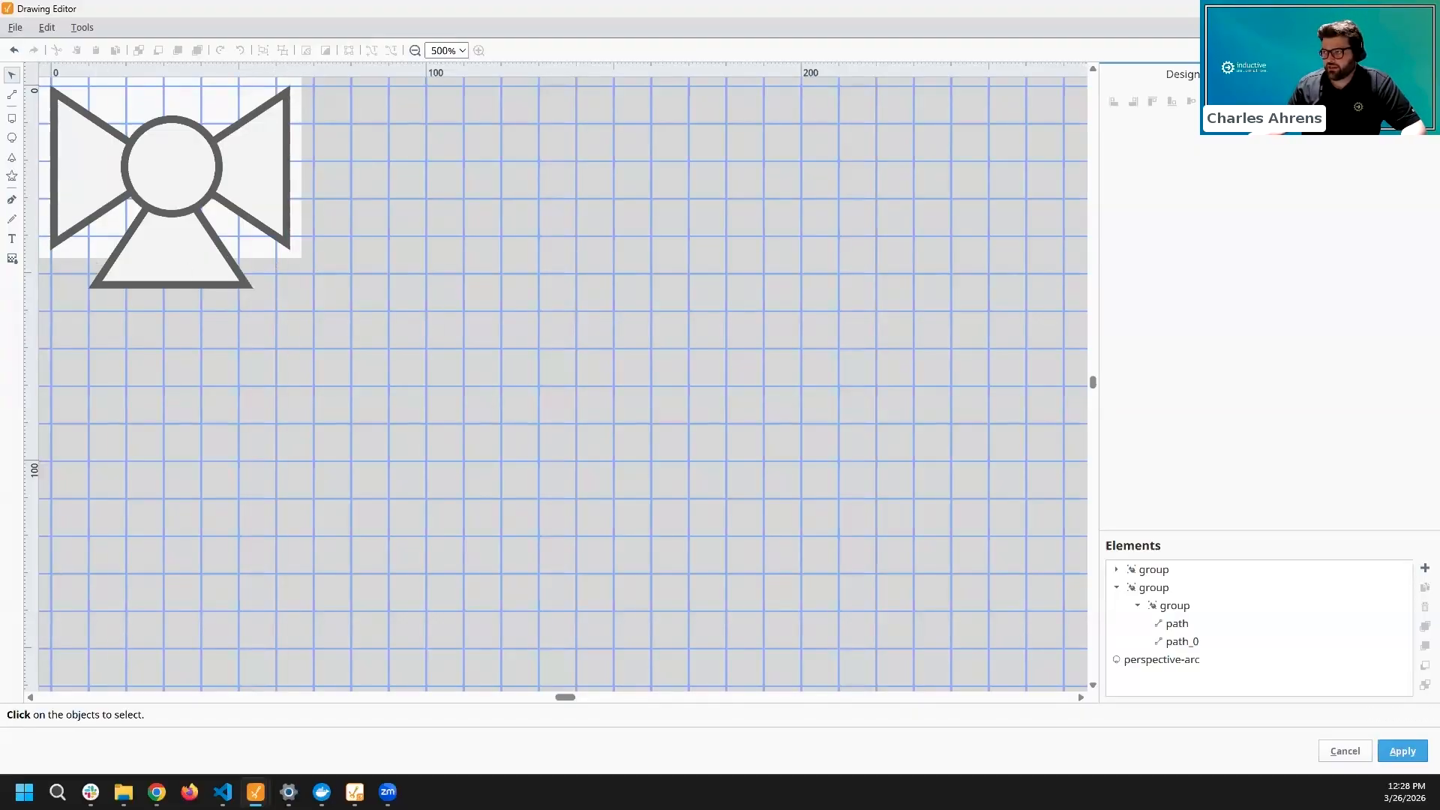
{"action": "left_click", "coordinate": [806, 206]}
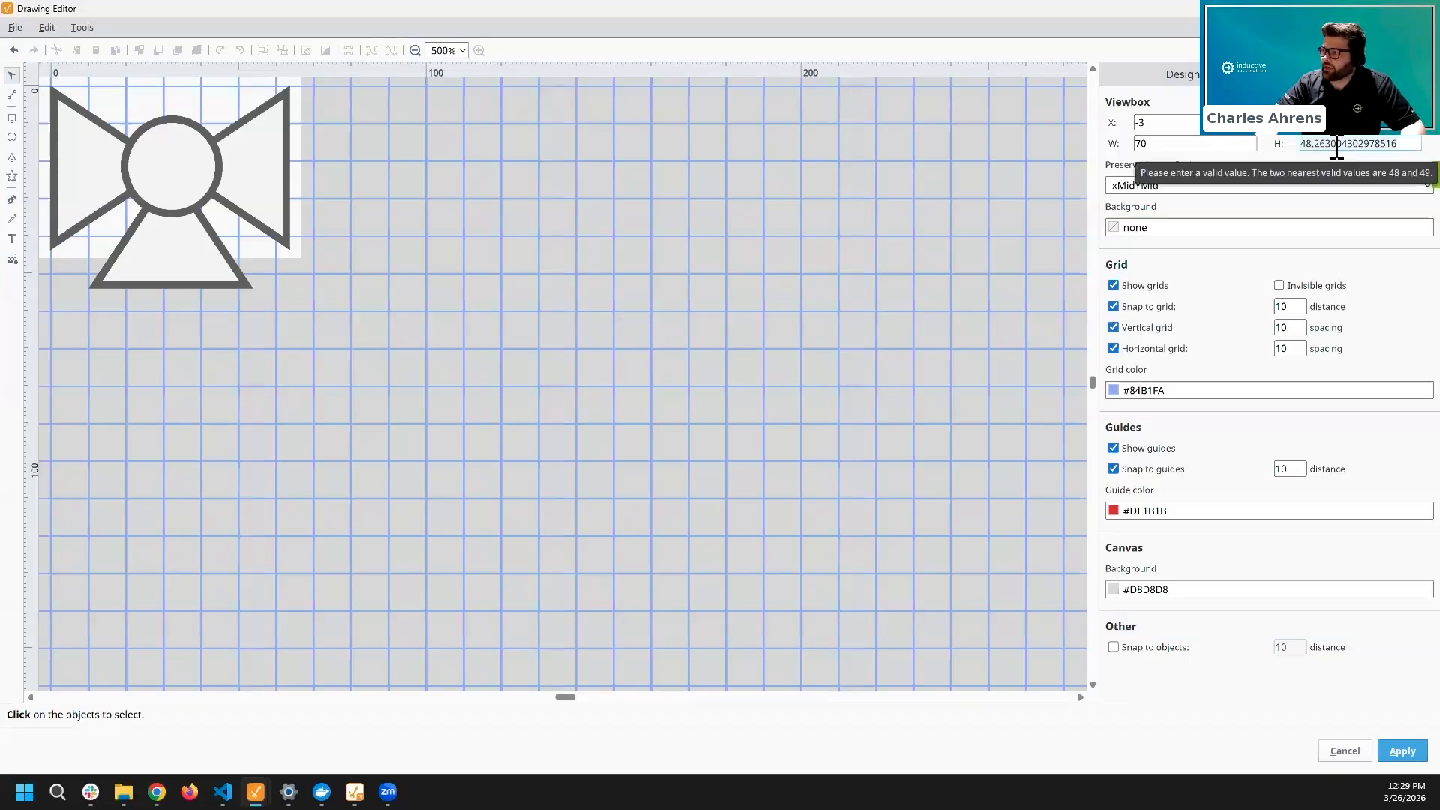
{"action": "triple_click", "coordinate": [1336, 143]}
{"action": "type", "text": "50"}
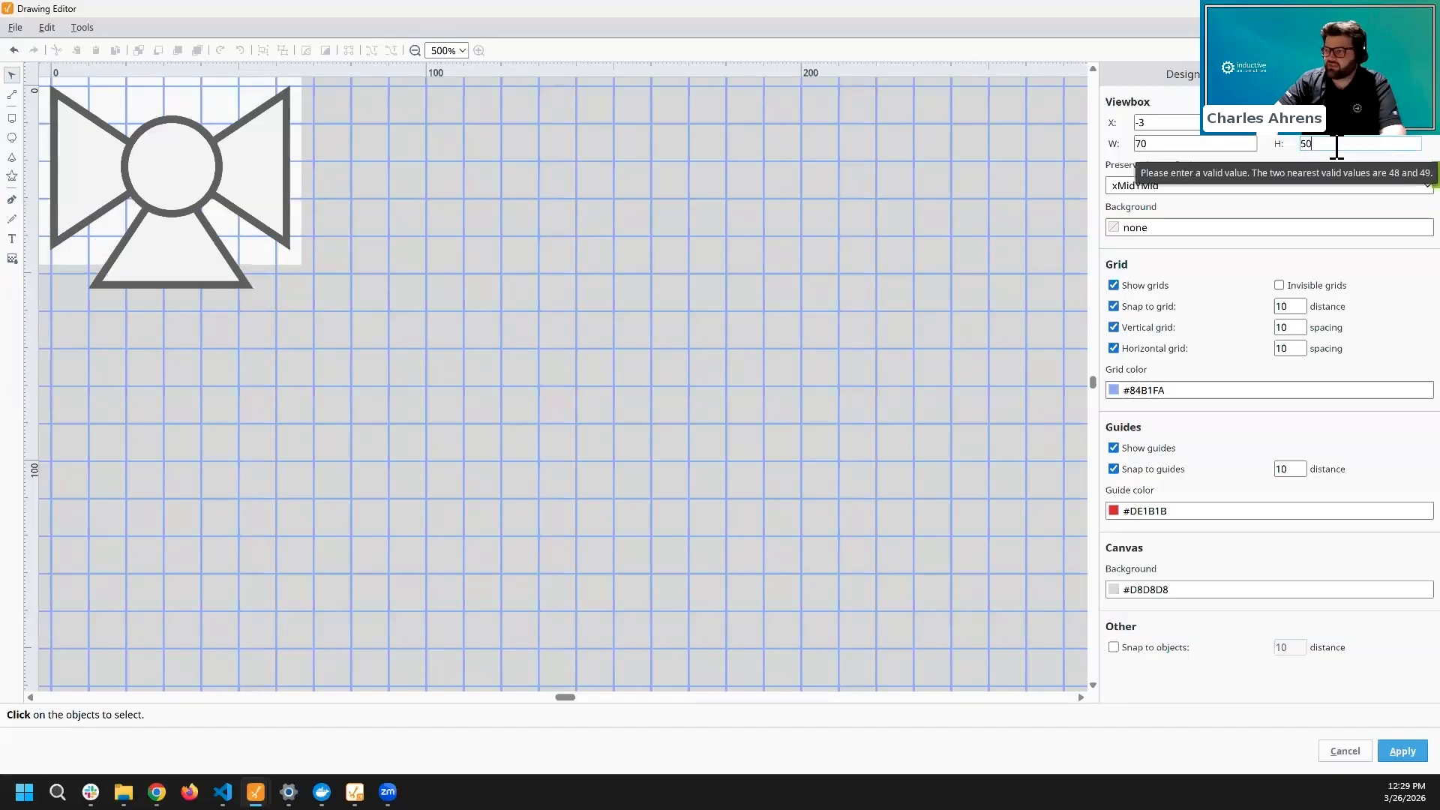
{"action": "key", "text": "BackSpace"}
{"action": "type", "text": "5"}
{"action": "key", "text": "BackSpace"}
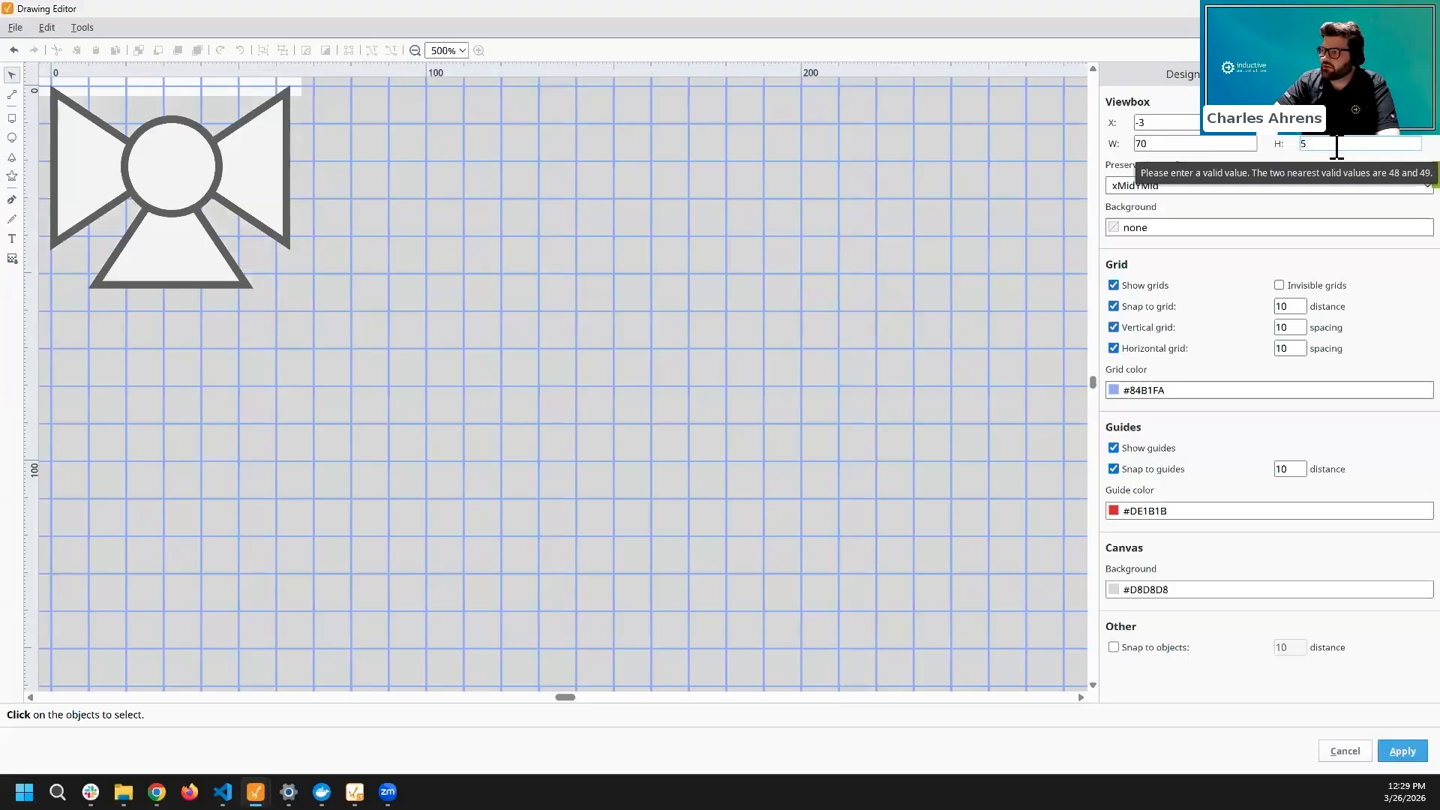
{"action": "type", "text": "8"}
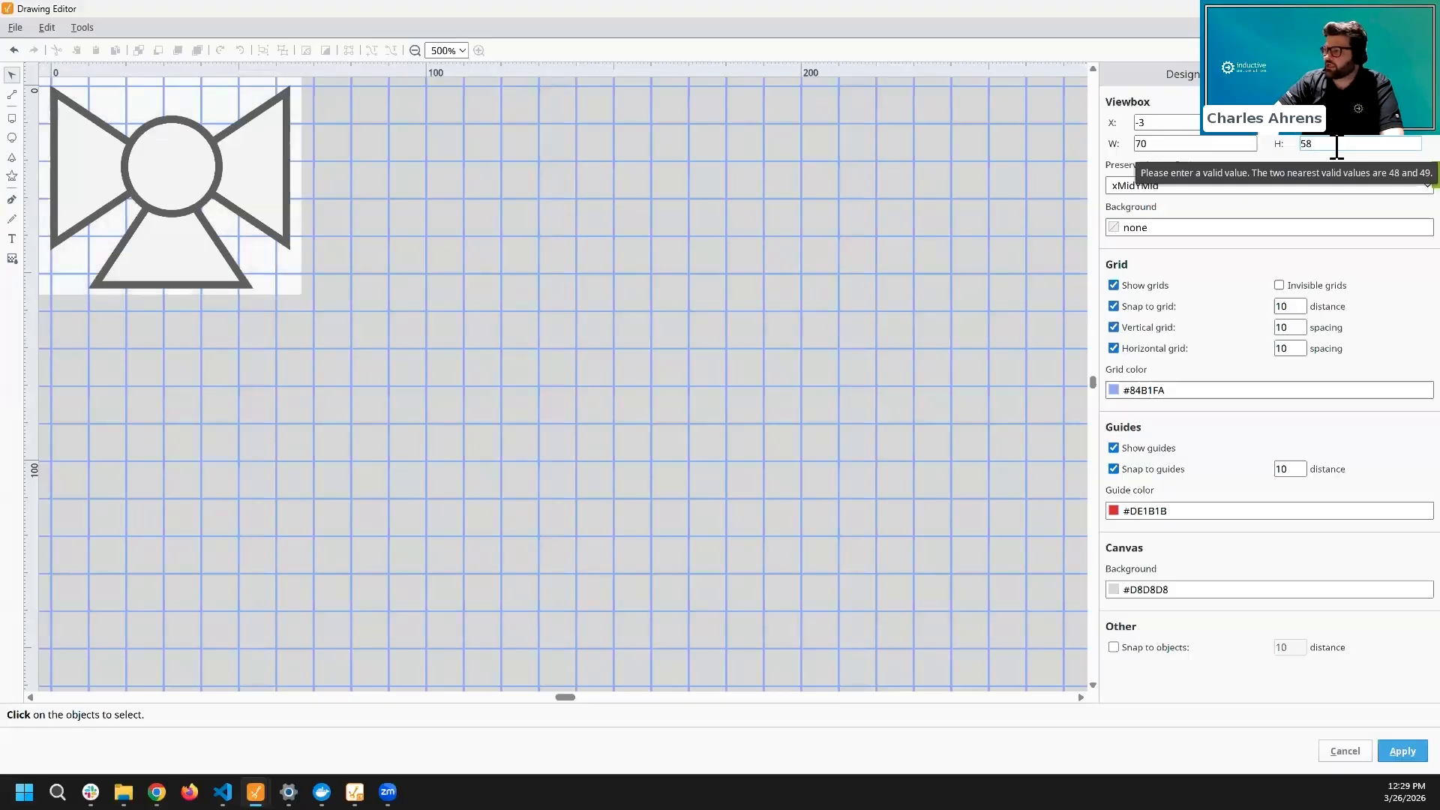
{"action": "key", "text": "BackSpace"}
{"action": "key", "text": "BackSpace"}
{"action": "type", "text": "60"}
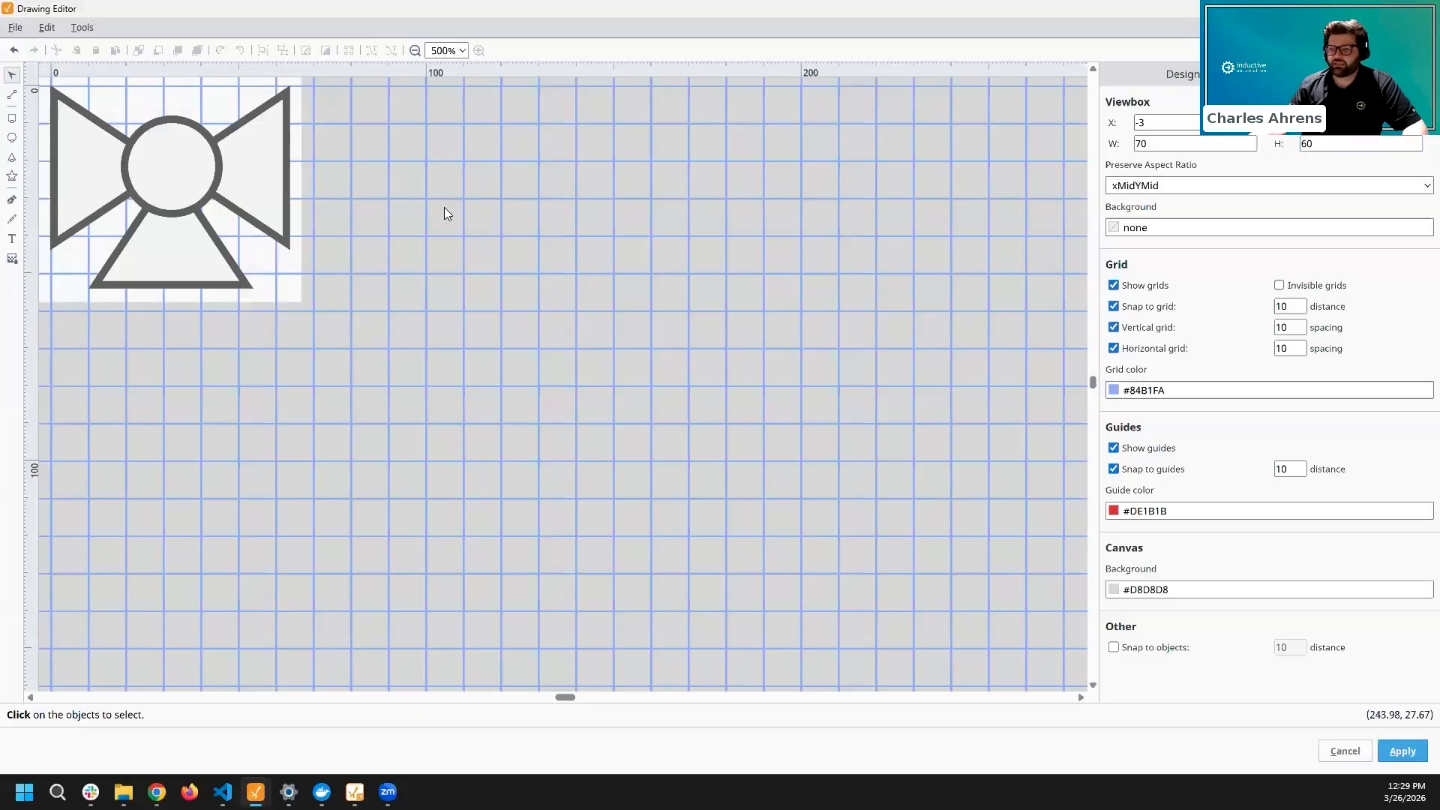
{"action": "left_click", "coordinate": [1401, 750]}
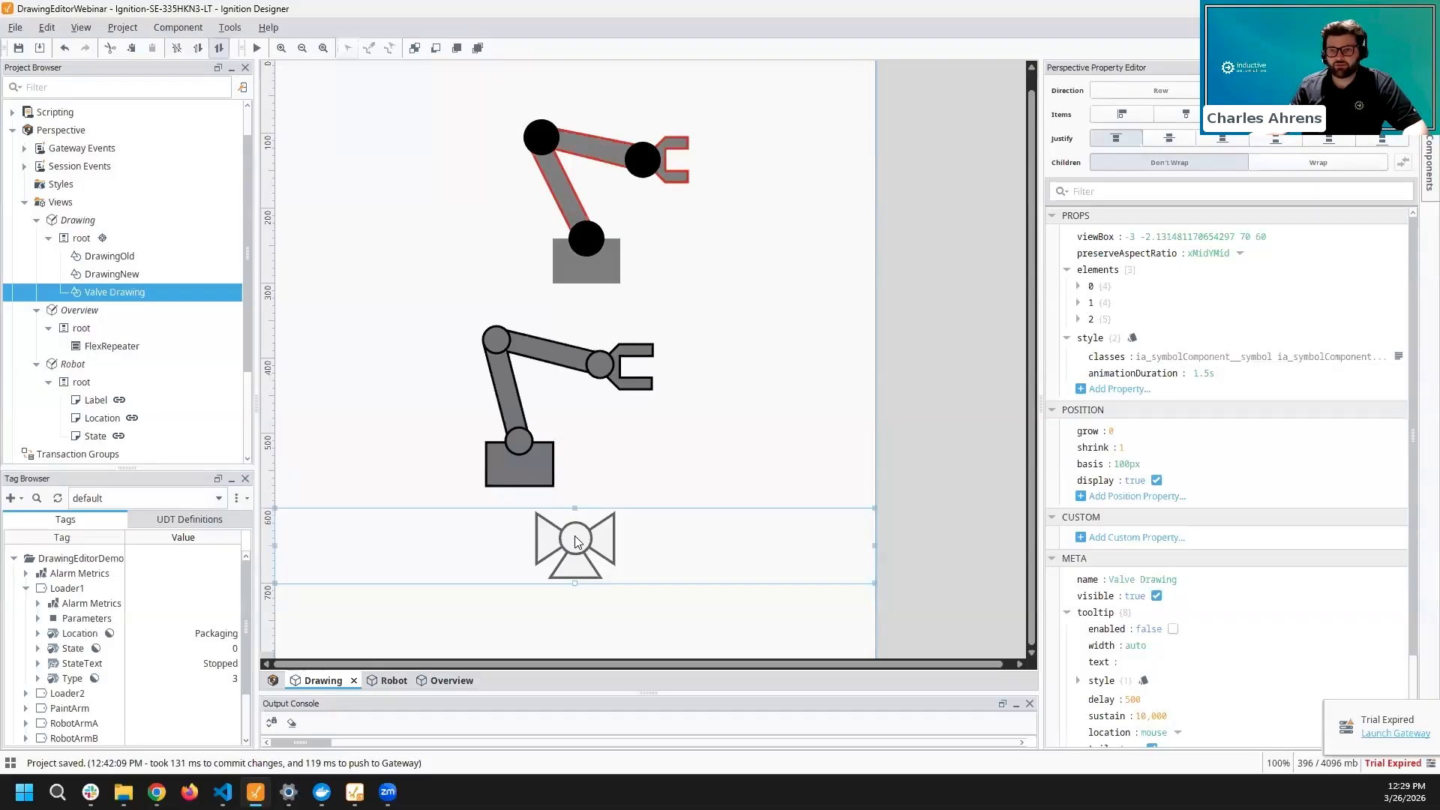
- Copy the DrawingNew robot arm into the Robot view between the location and state labels, and check the Overview view
{"action": "left_click", "coordinate": [527, 378]}
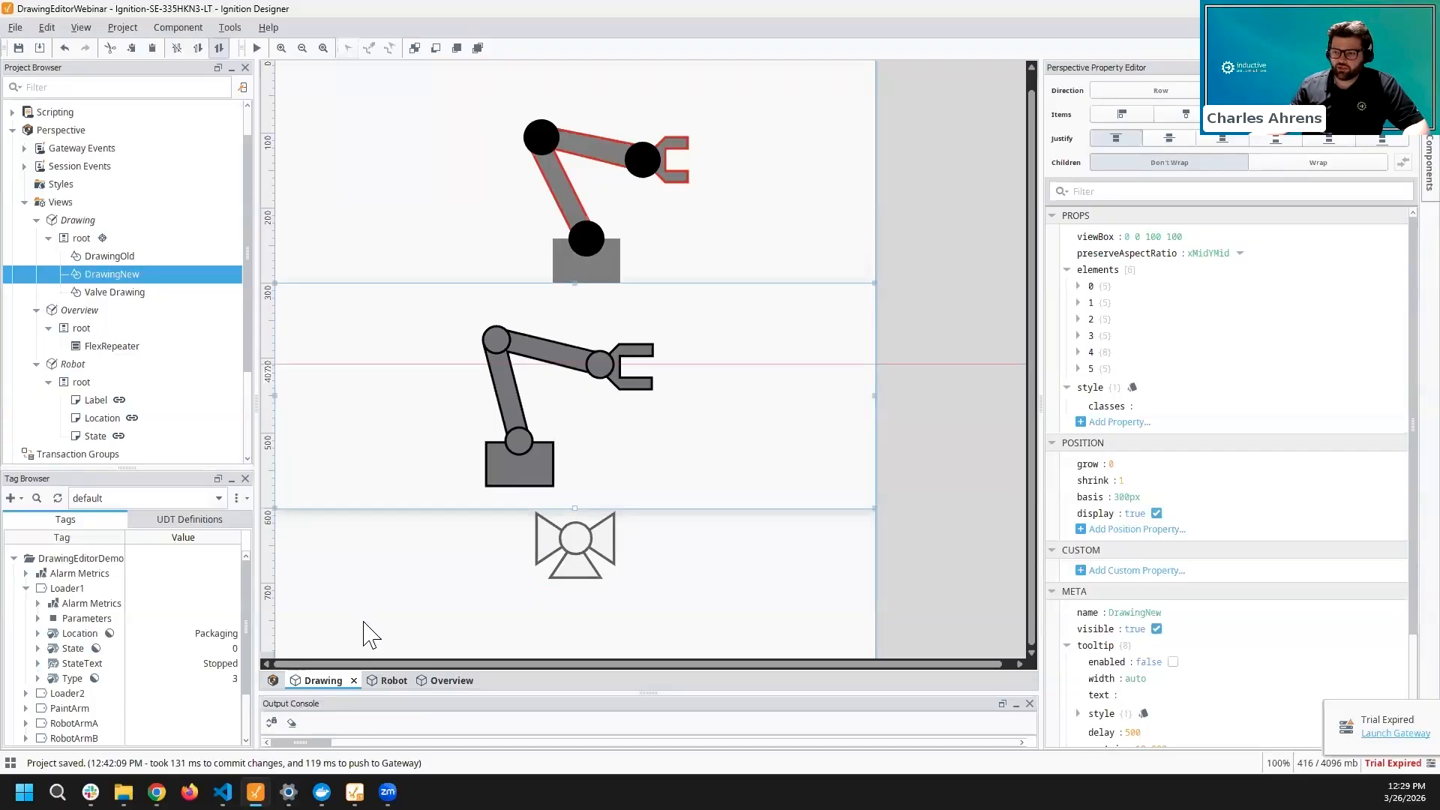
{"action": "left_click", "coordinate": [391, 681]}
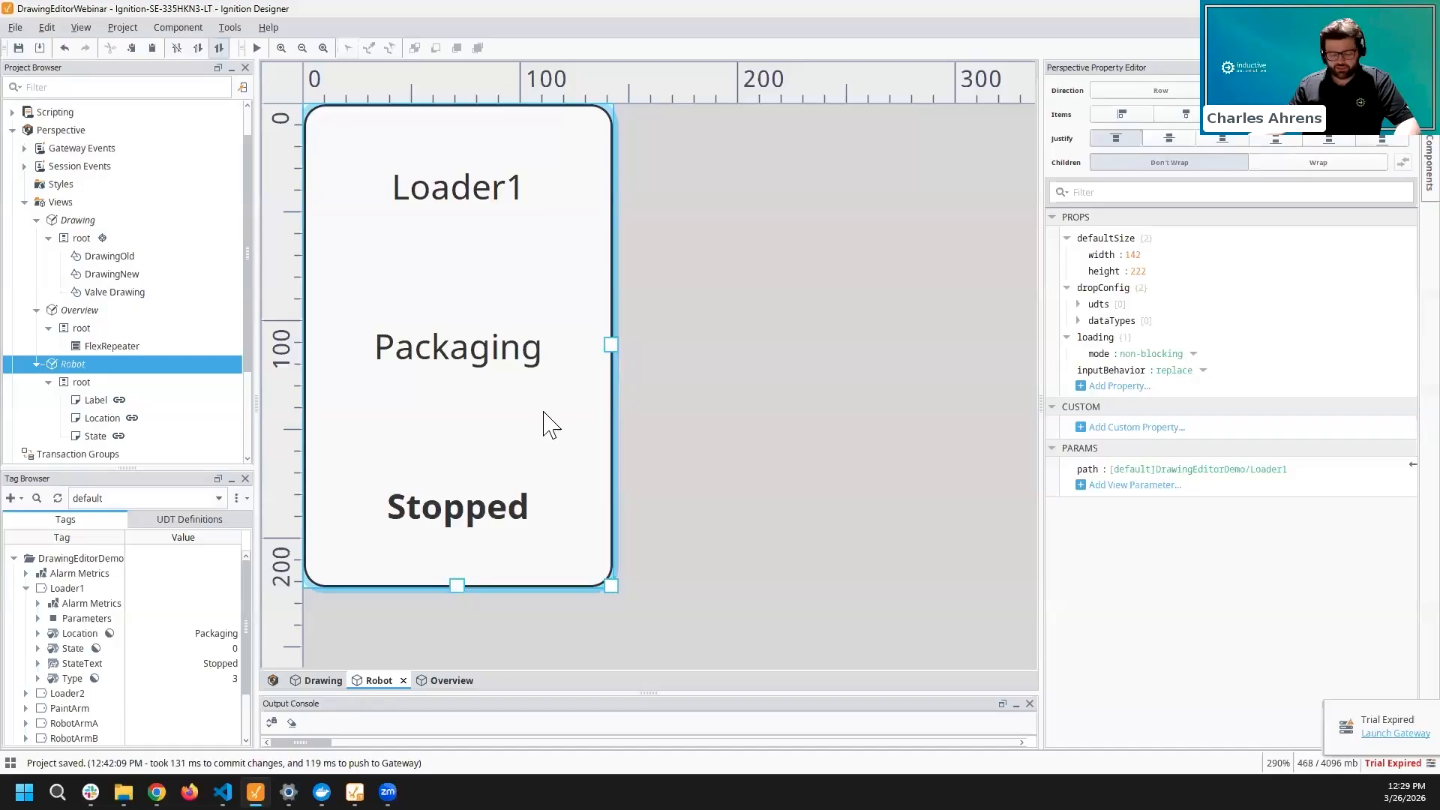
{"action": "key", "text": "ctrl+v"}
{"action": "left_click_drag", "start_coordinate": [498, 412], "coordinate": [498, 279]}
{"action": "left_click", "coordinate": [677, 360]}
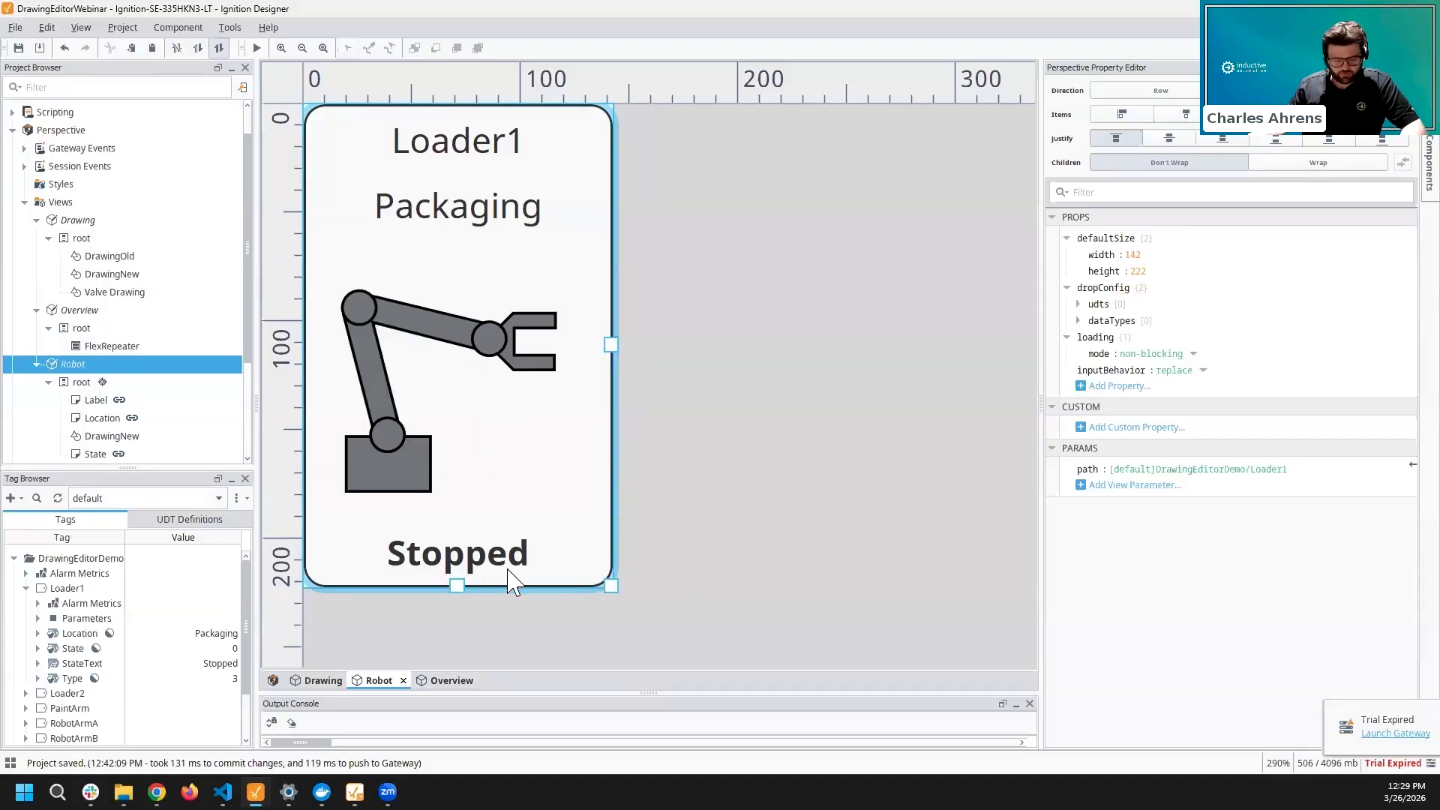
{"action": "left_click", "coordinate": [449, 680]}
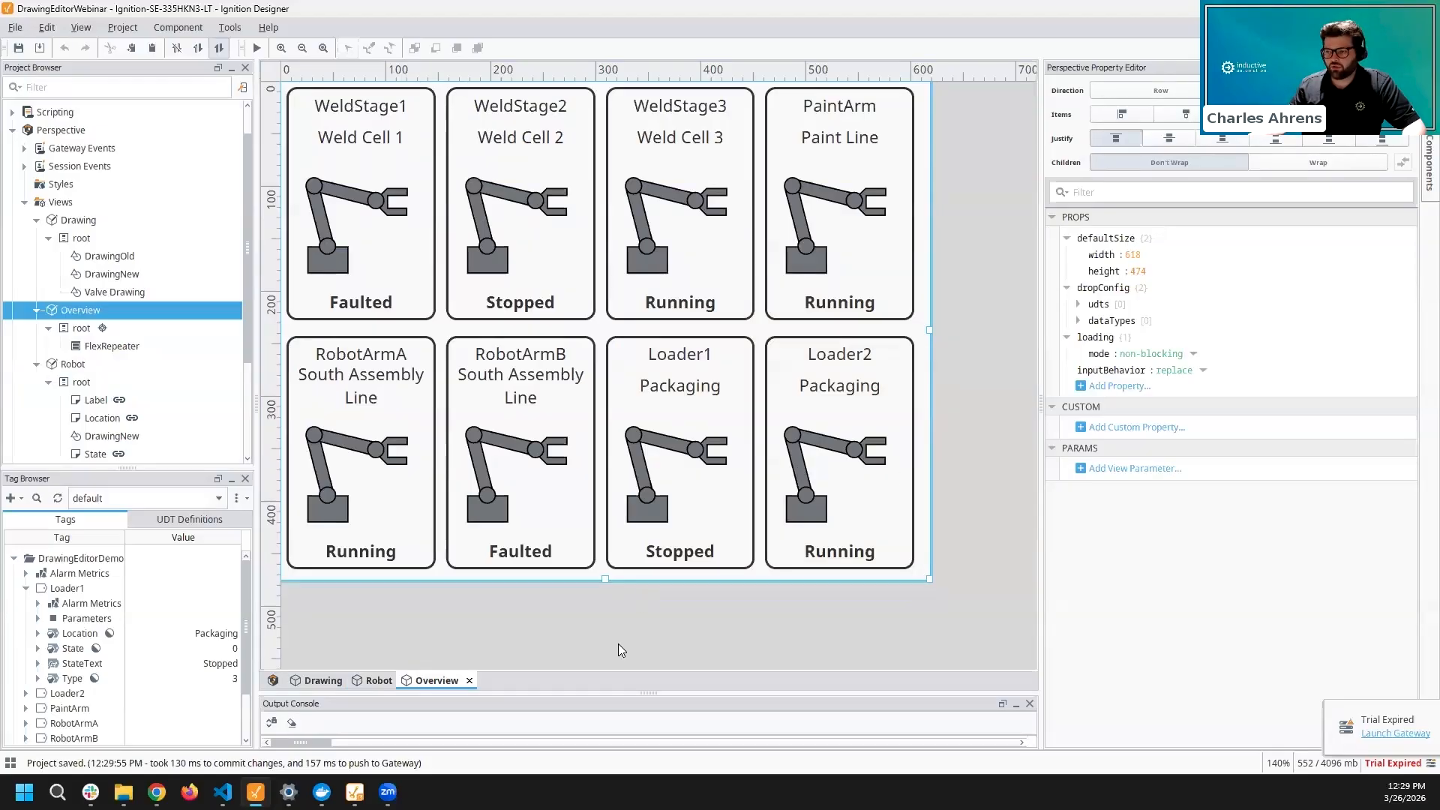
- Open the Robot view's DrawingNew robot arm in the Drawing Editor
{"action": "left_click", "coordinate": [371, 680]}
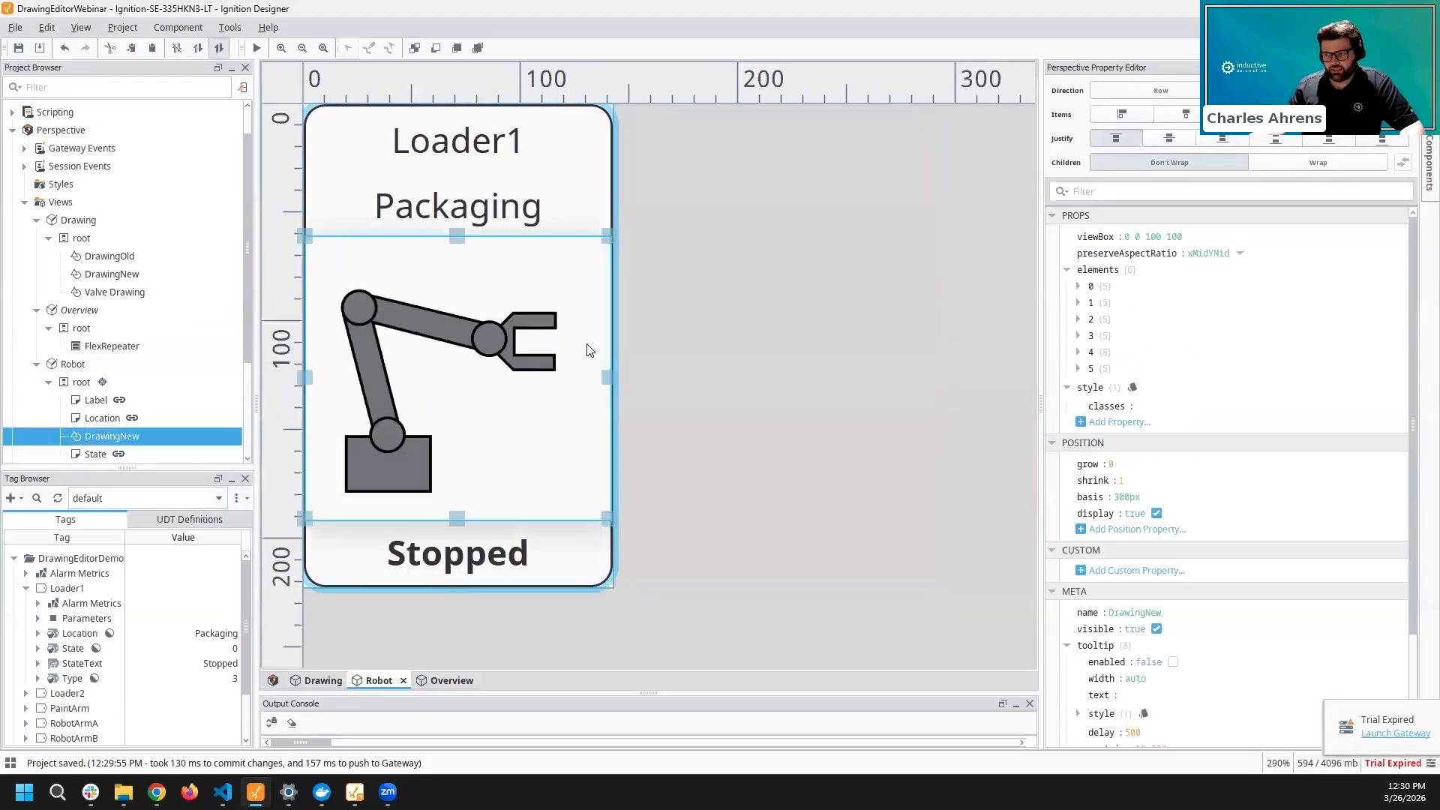
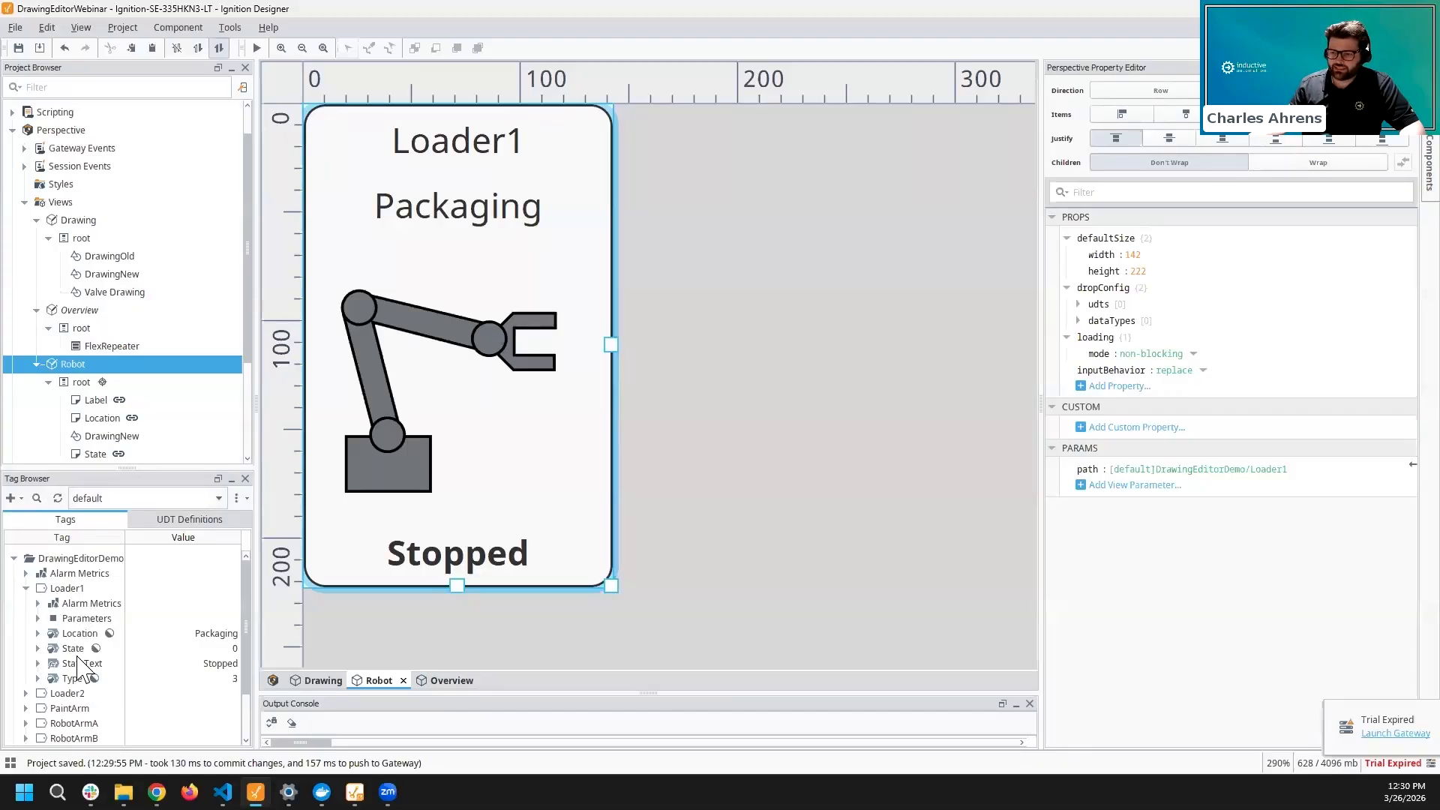
{"action": "left_click", "coordinate": [135, 649]}
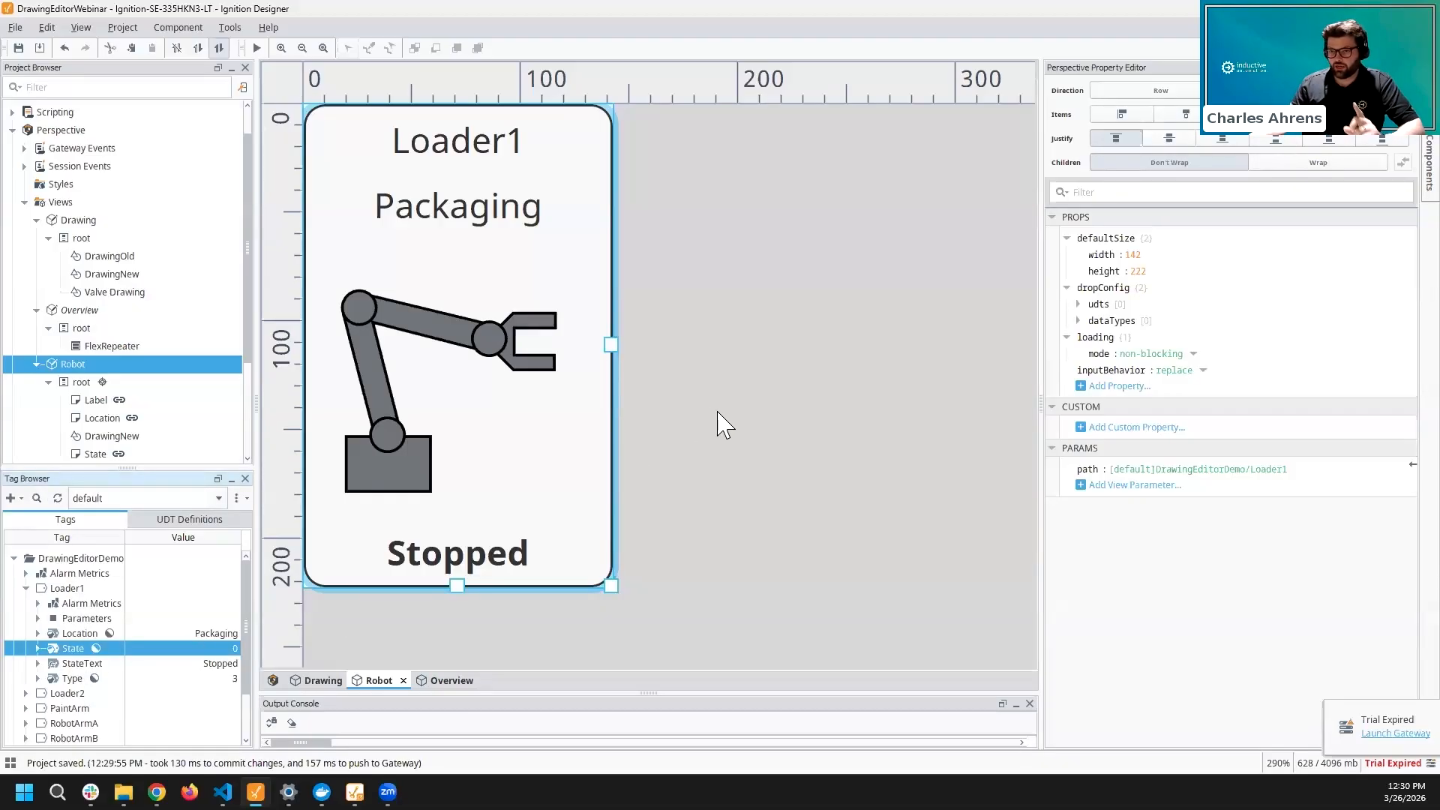
{"action": "left_click", "coordinate": [463, 343]}
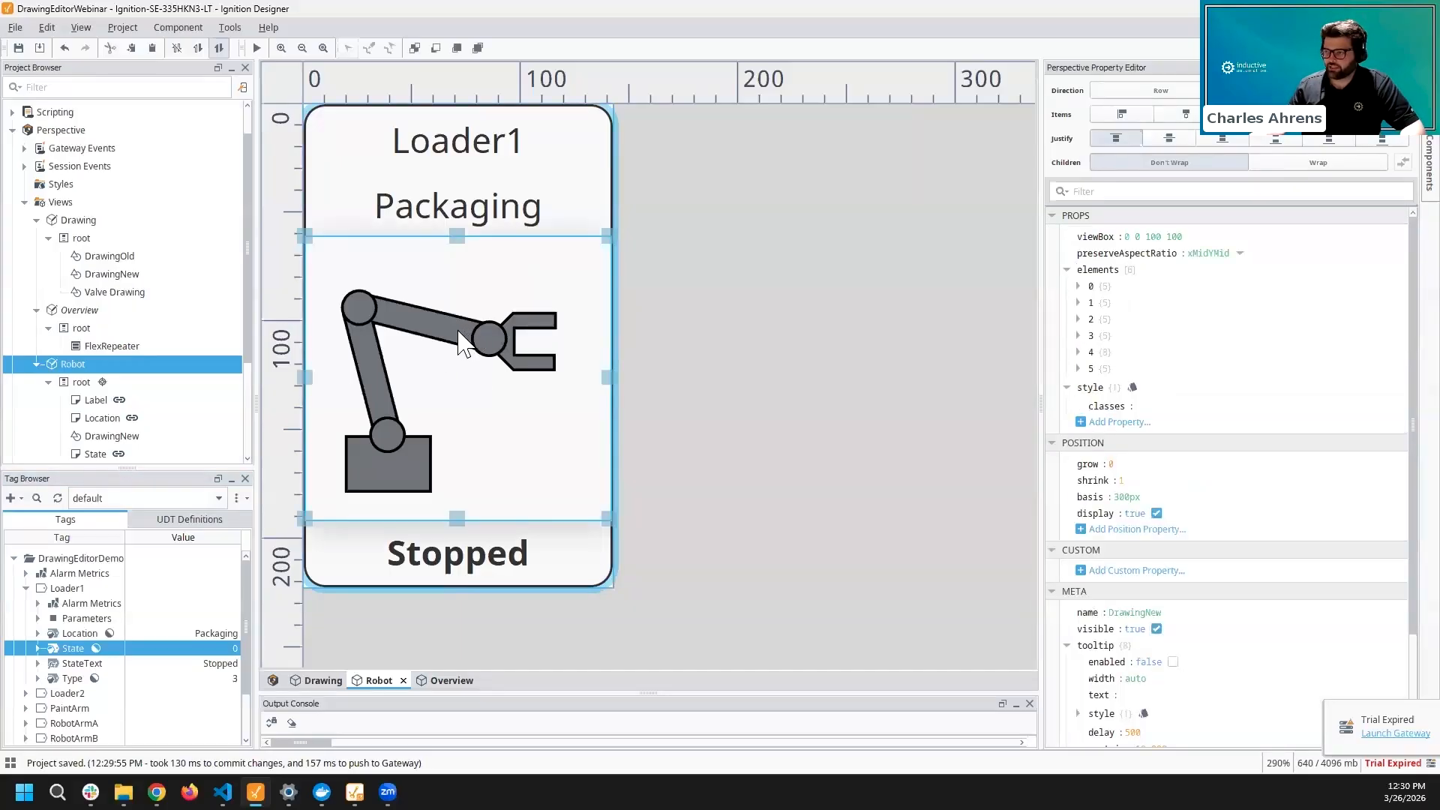
{"action": "right_click", "coordinate": [466, 318]}
{"action": "left_click", "coordinate": [550, 655]}
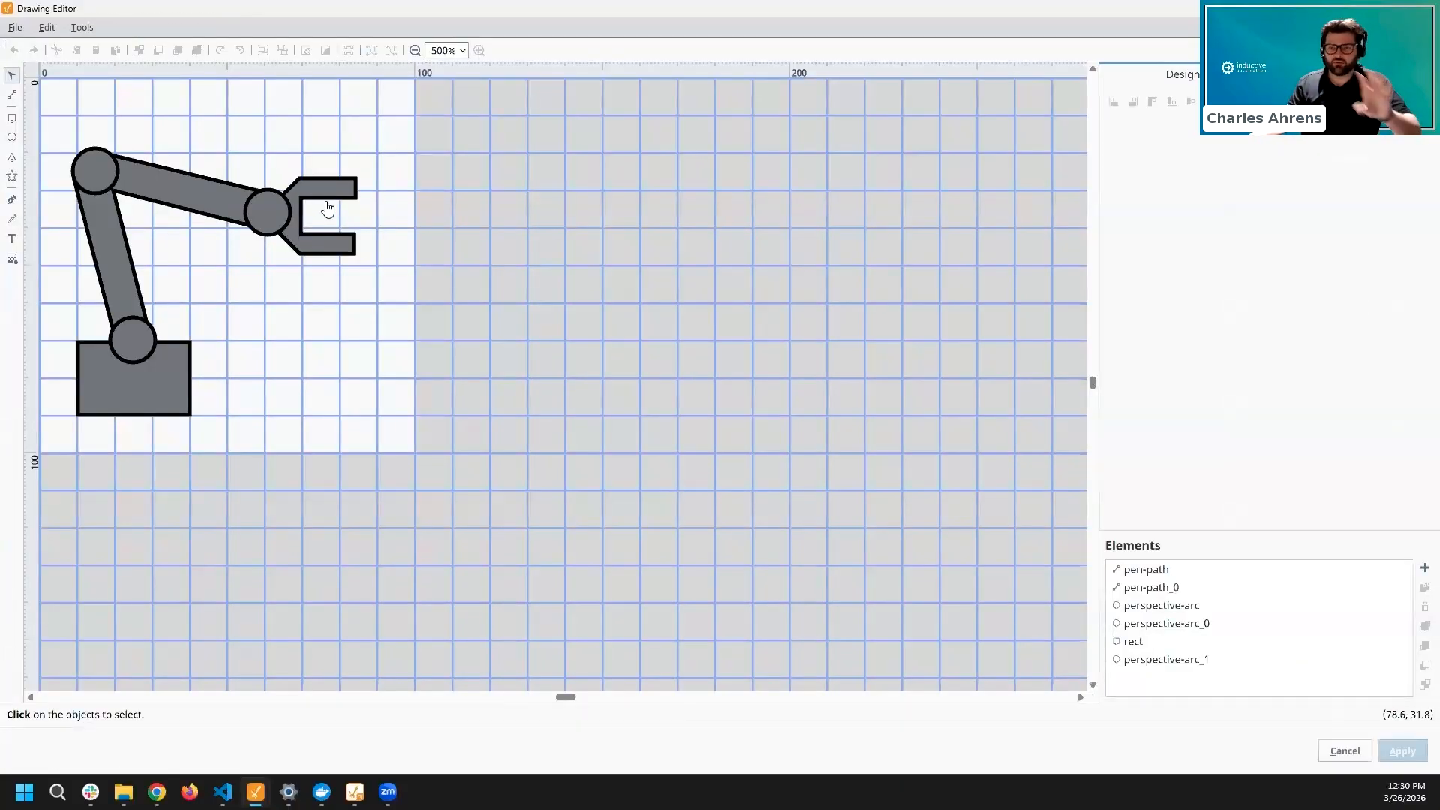
- Try selecting several robot arm parts together, both on the canvas and in the element list
{"action": "left_click", "coordinate": [281, 224]}
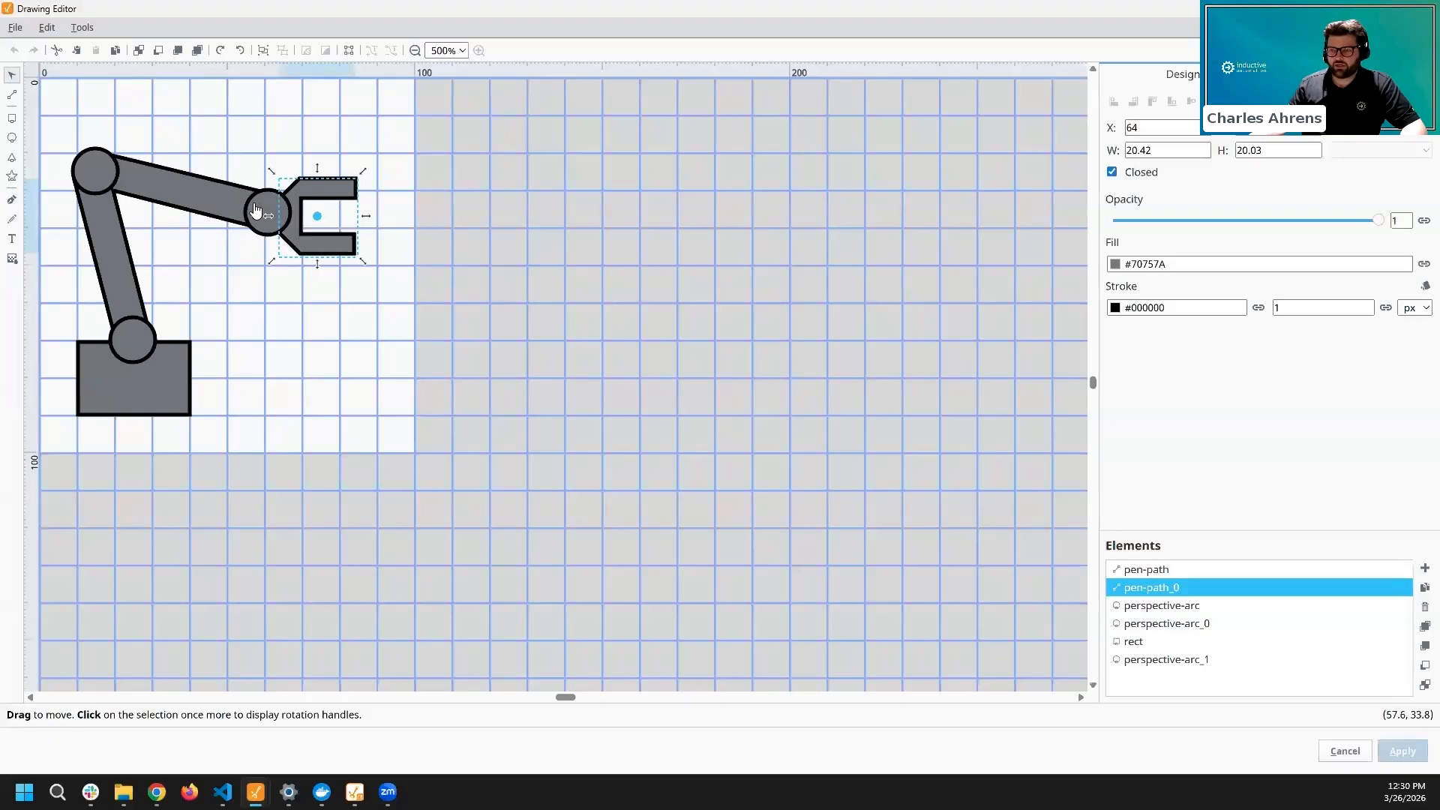
{"action": "left_click", "coordinate": [255, 210], "text": "shift"}
{"action": "left_click", "coordinate": [180, 190], "text": "shift"}
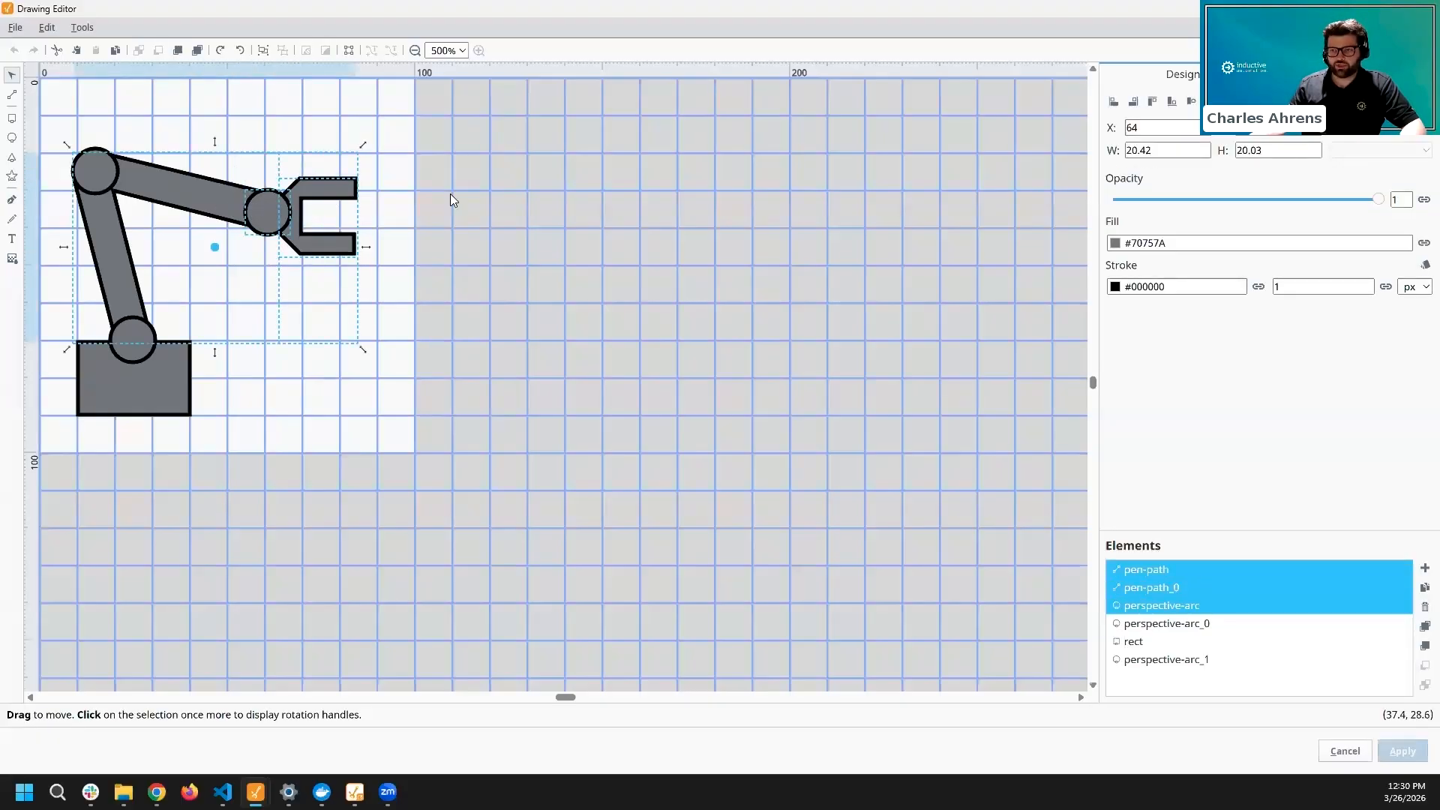
{"action": "left_click", "coordinate": [480, 215]}
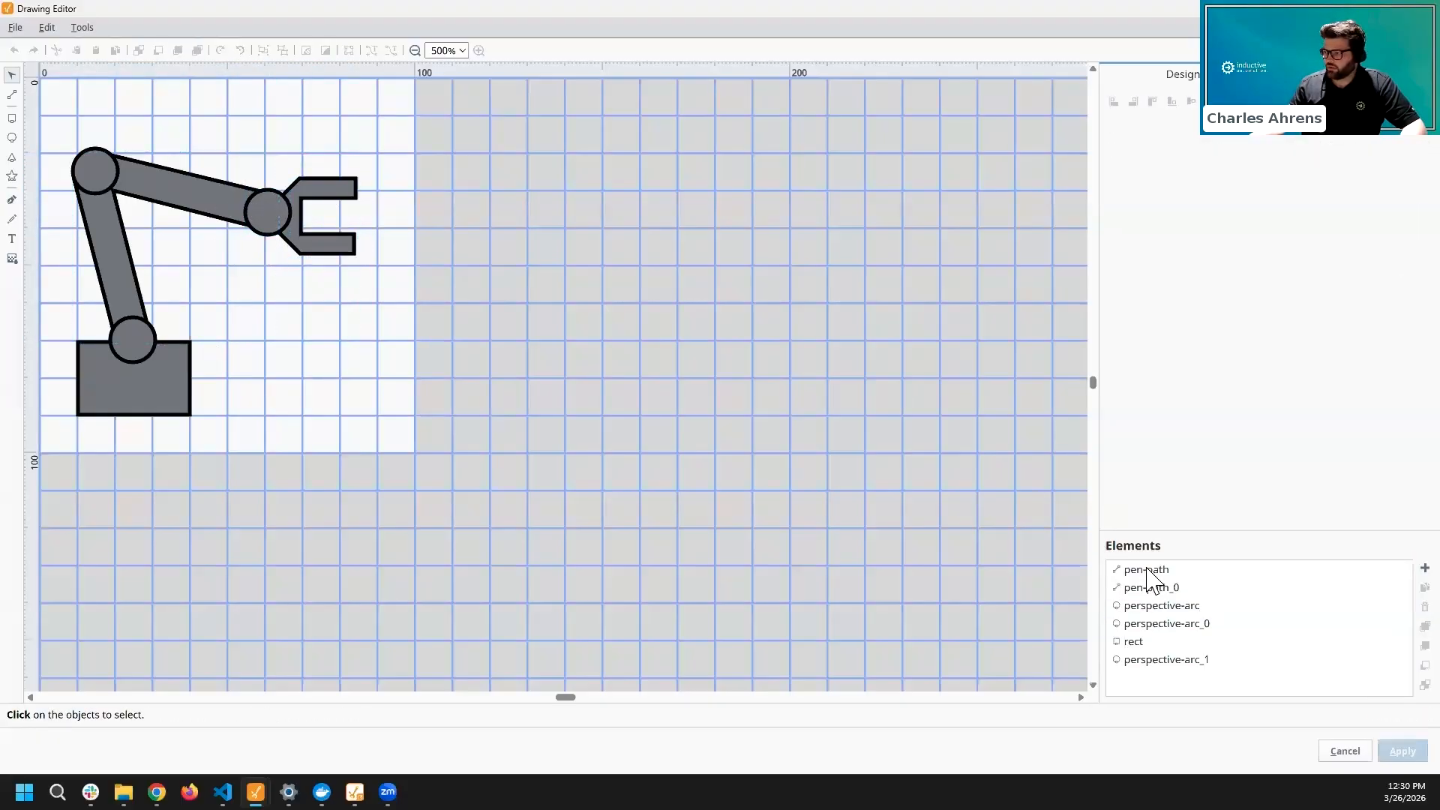
{"action": "left_click", "coordinate": [1151, 572]}
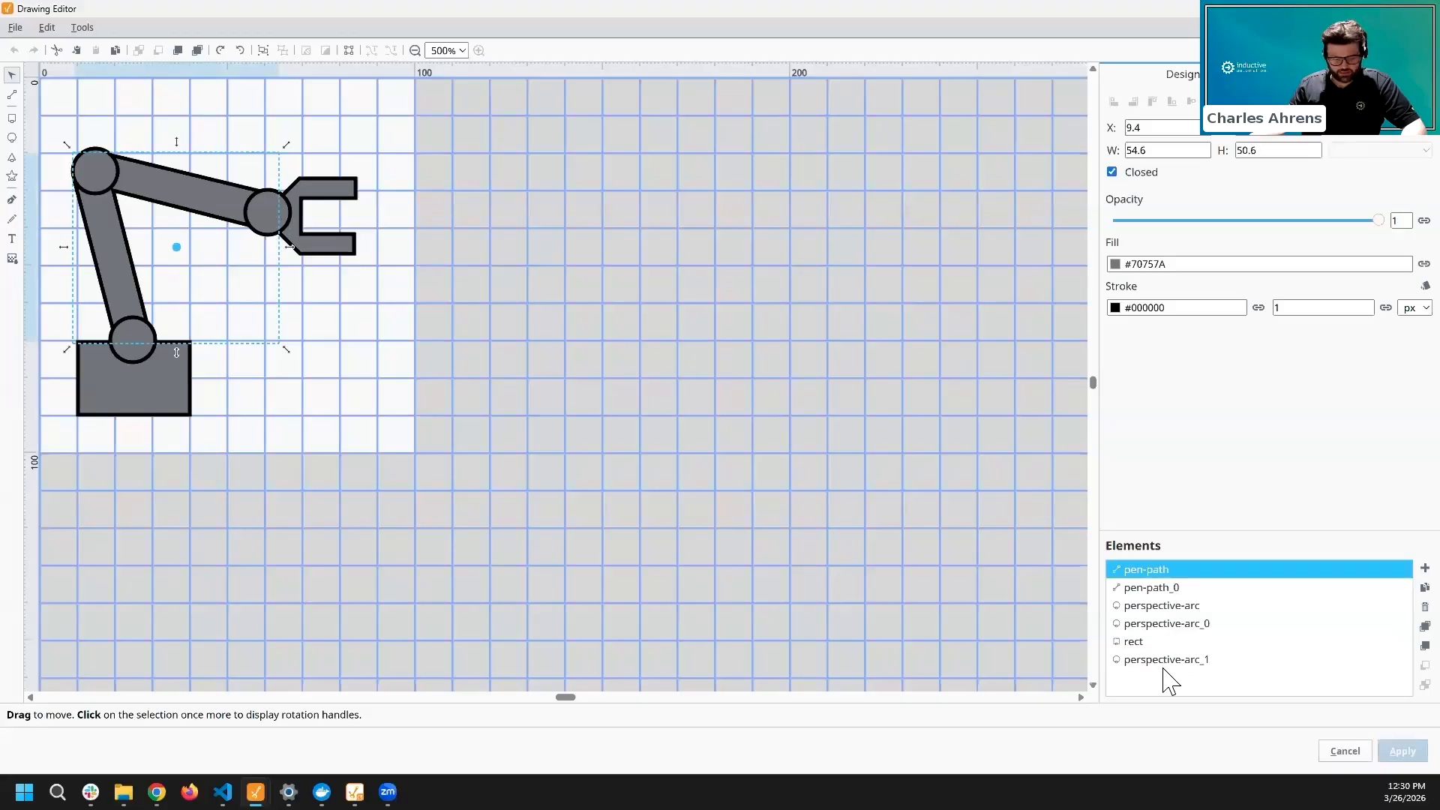
{"action": "left_click", "coordinate": [1160, 662], "text": "shift"}
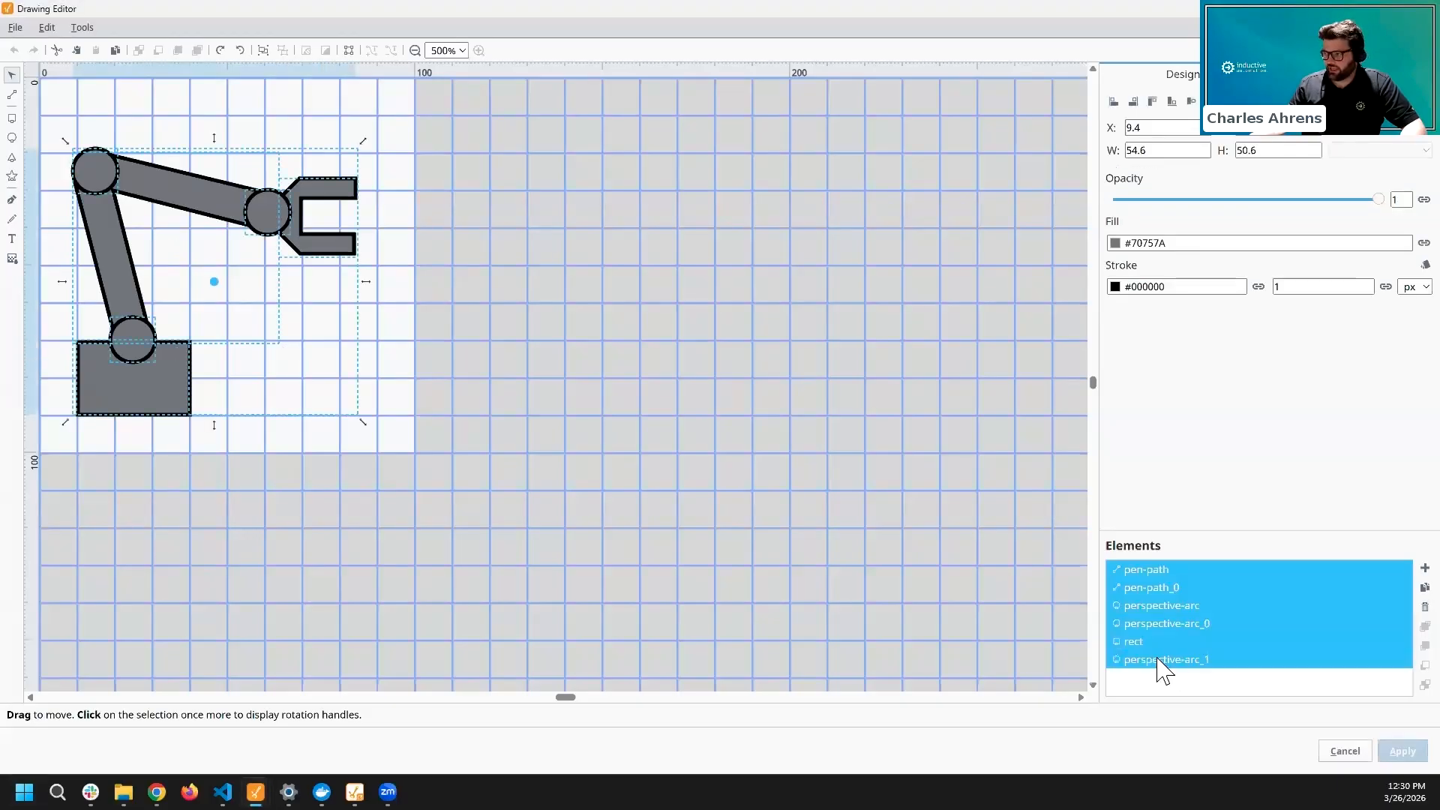
{"action": "left_click", "coordinate": [1151, 573]}
{"action": "left_click", "coordinate": [1161, 605], "text": "ctrl"}
{"action": "left_click", "coordinate": [1159, 641], "text": "ctrl"}
{"action": "left_click", "coordinate": [1161, 660], "text": "ctrl"}
{"action": "left_click", "coordinate": [508, 301]}
- Select all six robot arm elements and start an indirect tag binding on their shared fill color
{"action": "left_click_drag", "start_coordinate": [576, 565], "coordinate": [74, 118]}
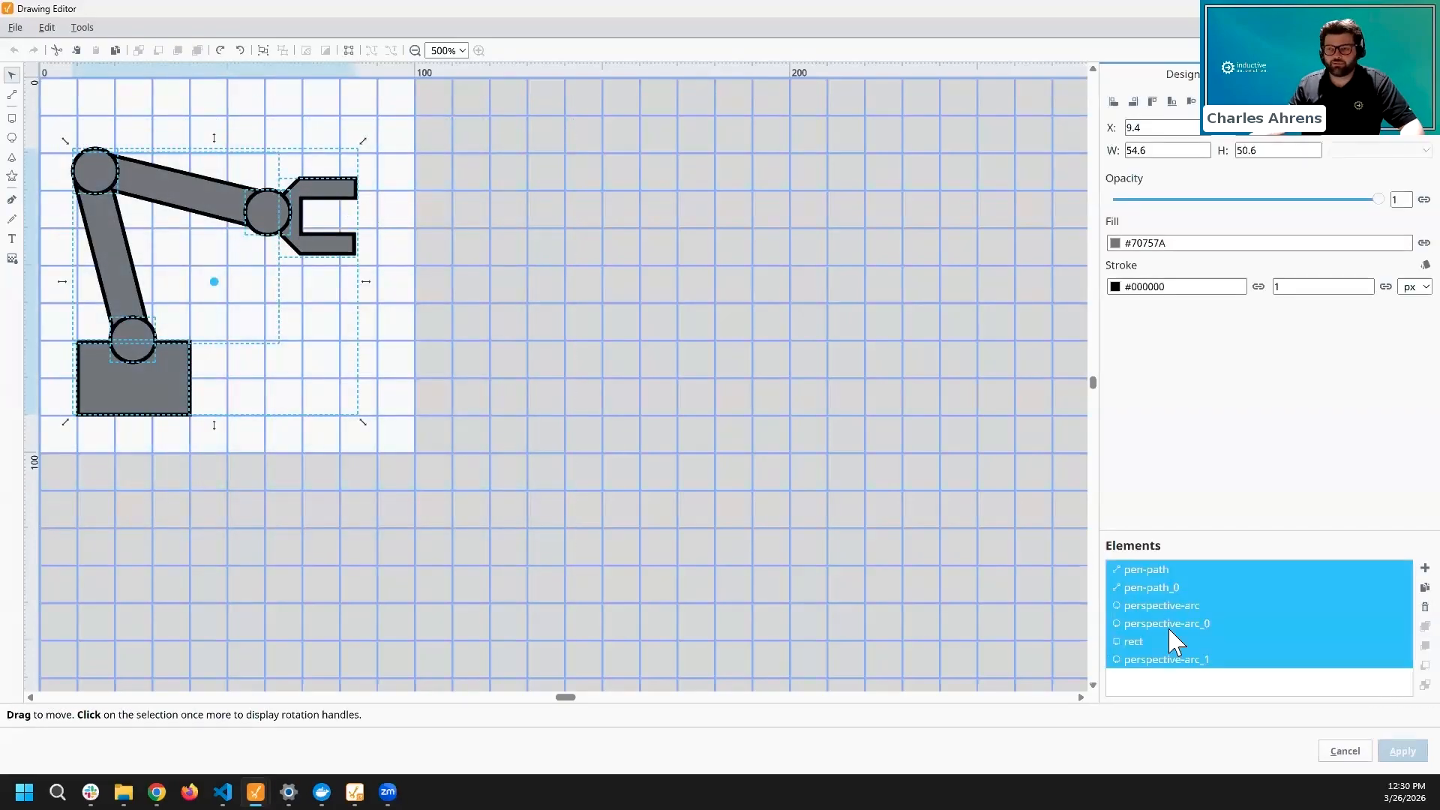
{"action": "left_click", "coordinate": [1125, 243]}
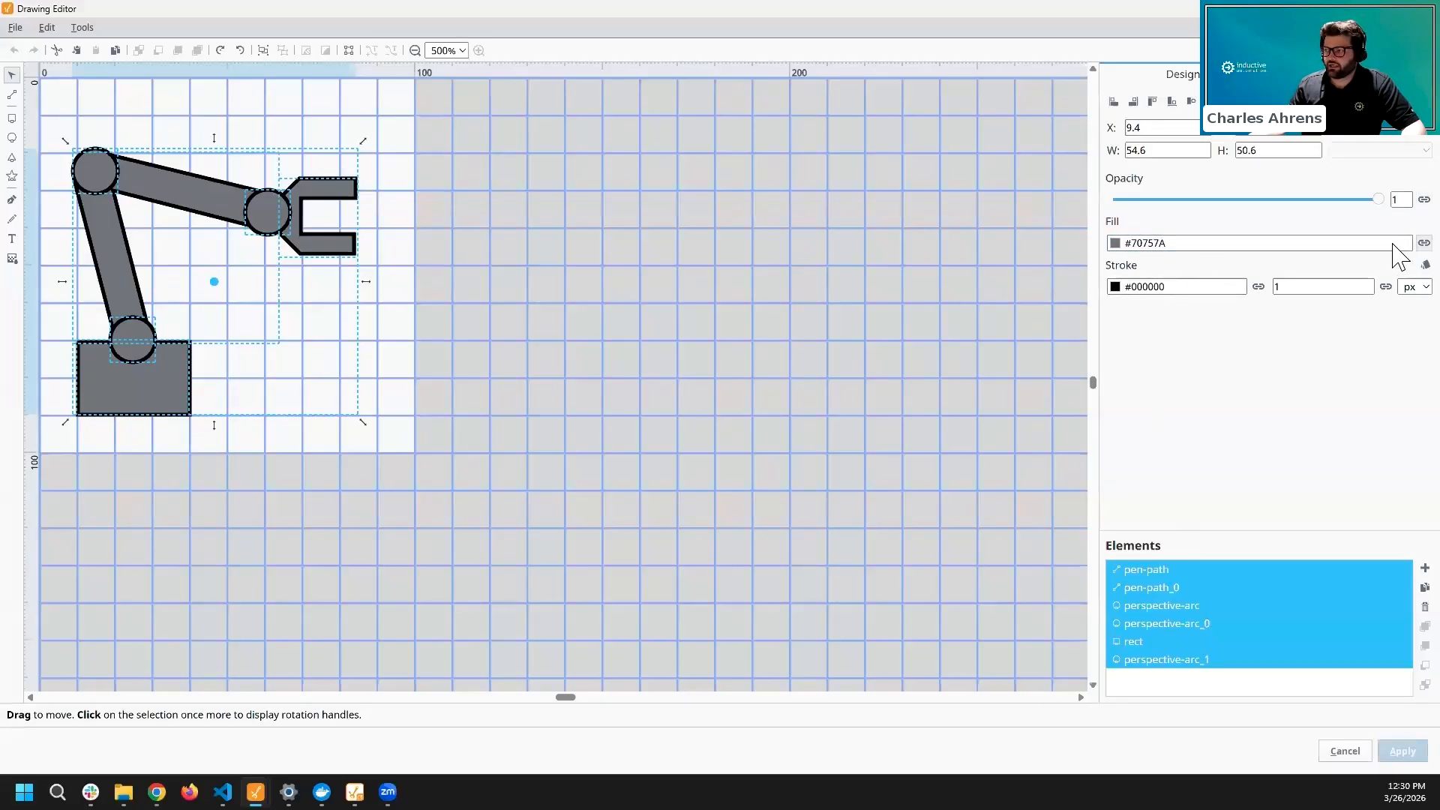
{"action": "left_click", "coordinate": [1423, 242]}
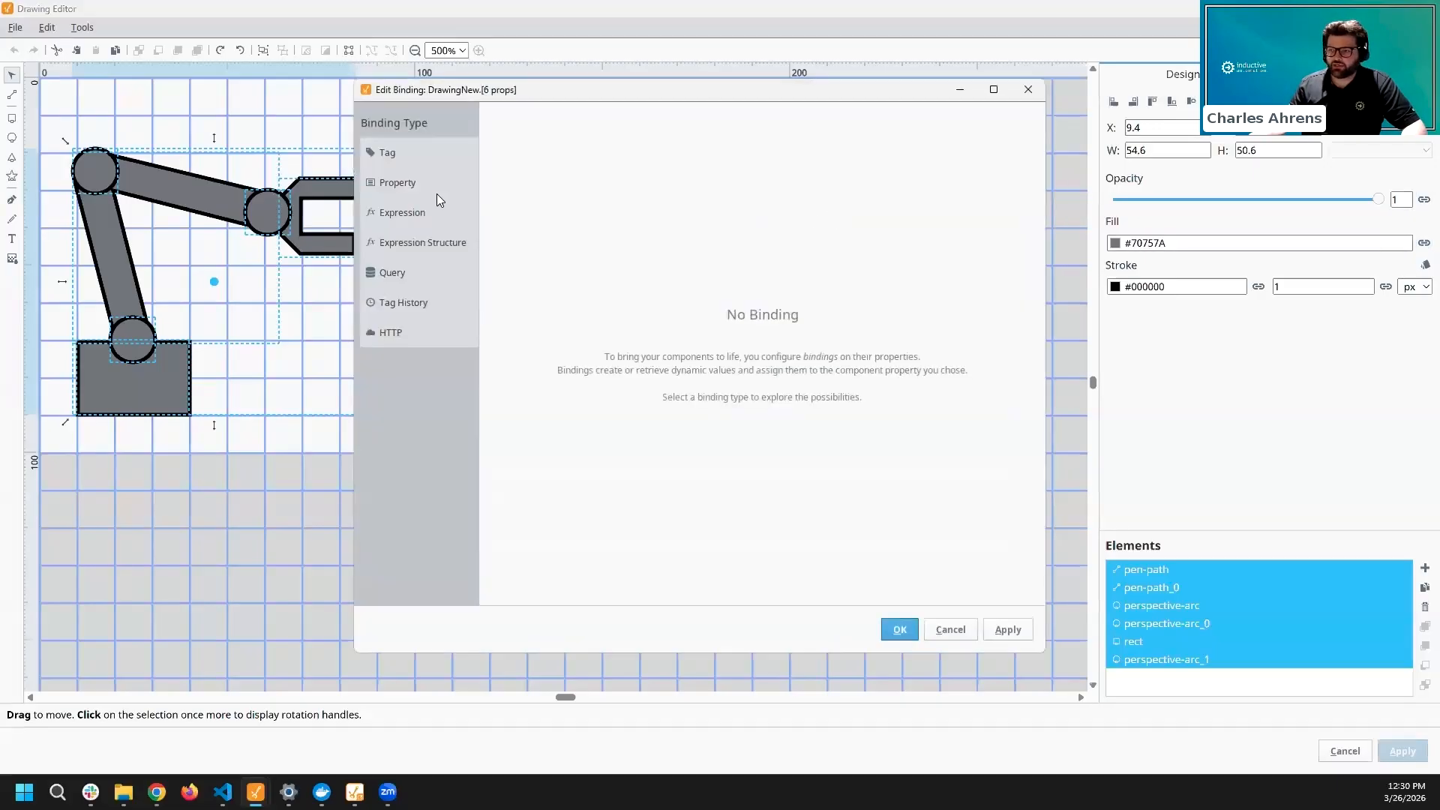
{"action": "left_click", "coordinate": [406, 155]}
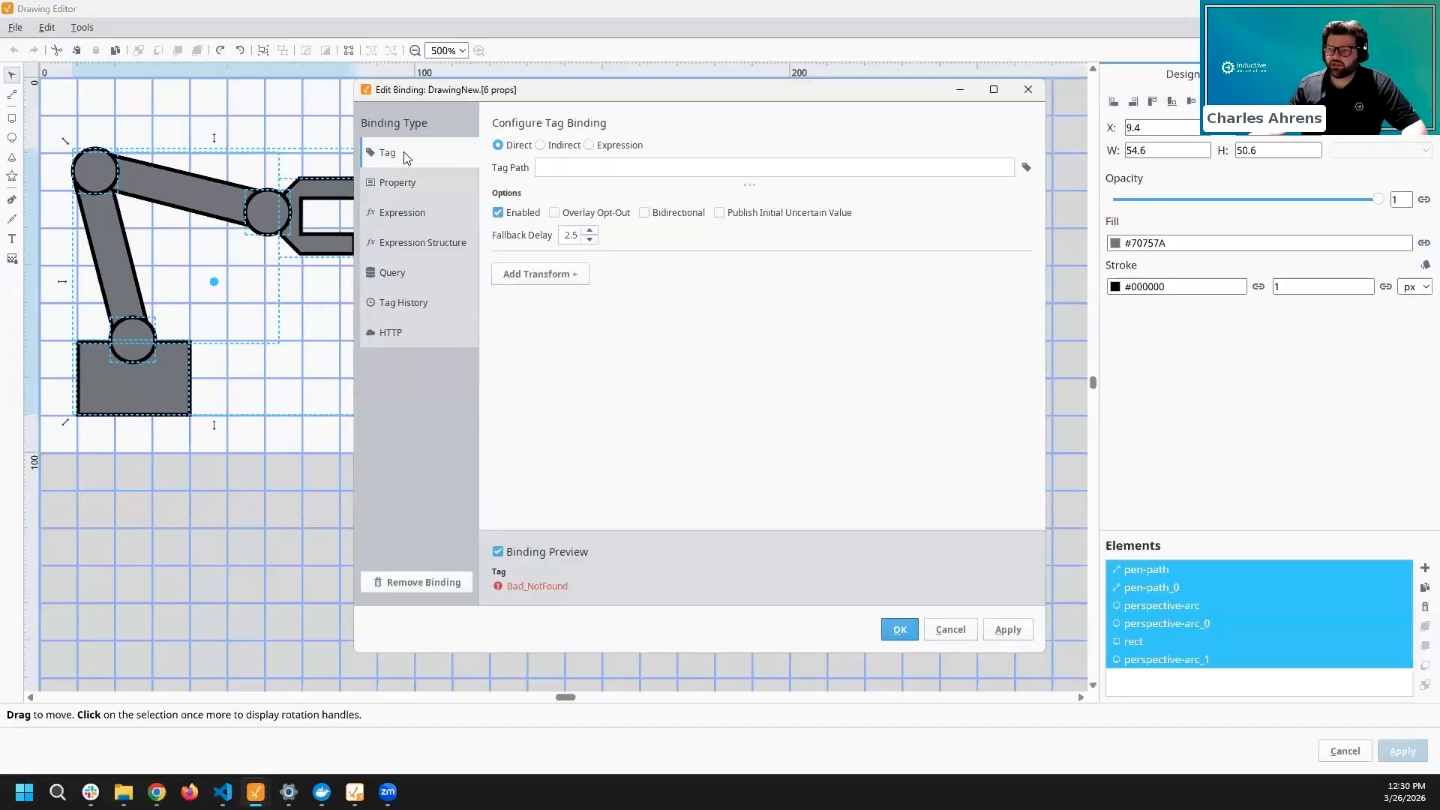
{"action": "left_click", "coordinate": [564, 145]}
- Set the binding's tag path to {path}/State, with the path reference taken from the view parameter view.params.path
{"action": "left_click", "coordinate": [1027, 167]}
{"action": "left_click", "coordinate": [1034, 226]}
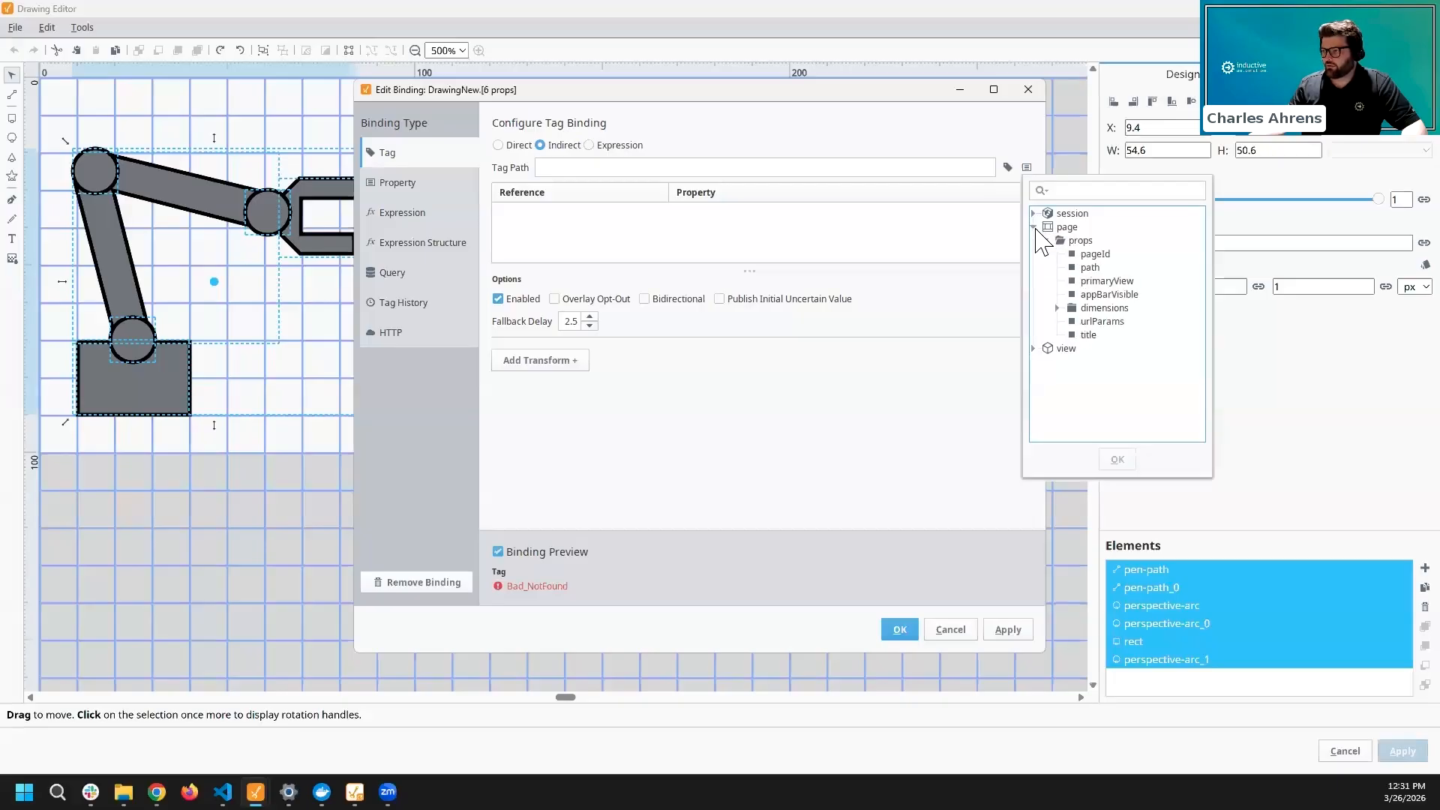
{"action": "left_click", "coordinate": [1034, 227]}
{"action": "left_click", "coordinate": [1034, 240]}
{"action": "left_click", "coordinate": [1045, 267]}
{"action": "left_click", "coordinate": [1090, 280]}
{"action": "left_click", "coordinate": [1117, 459]}
{"action": "type", "text": "/State"}
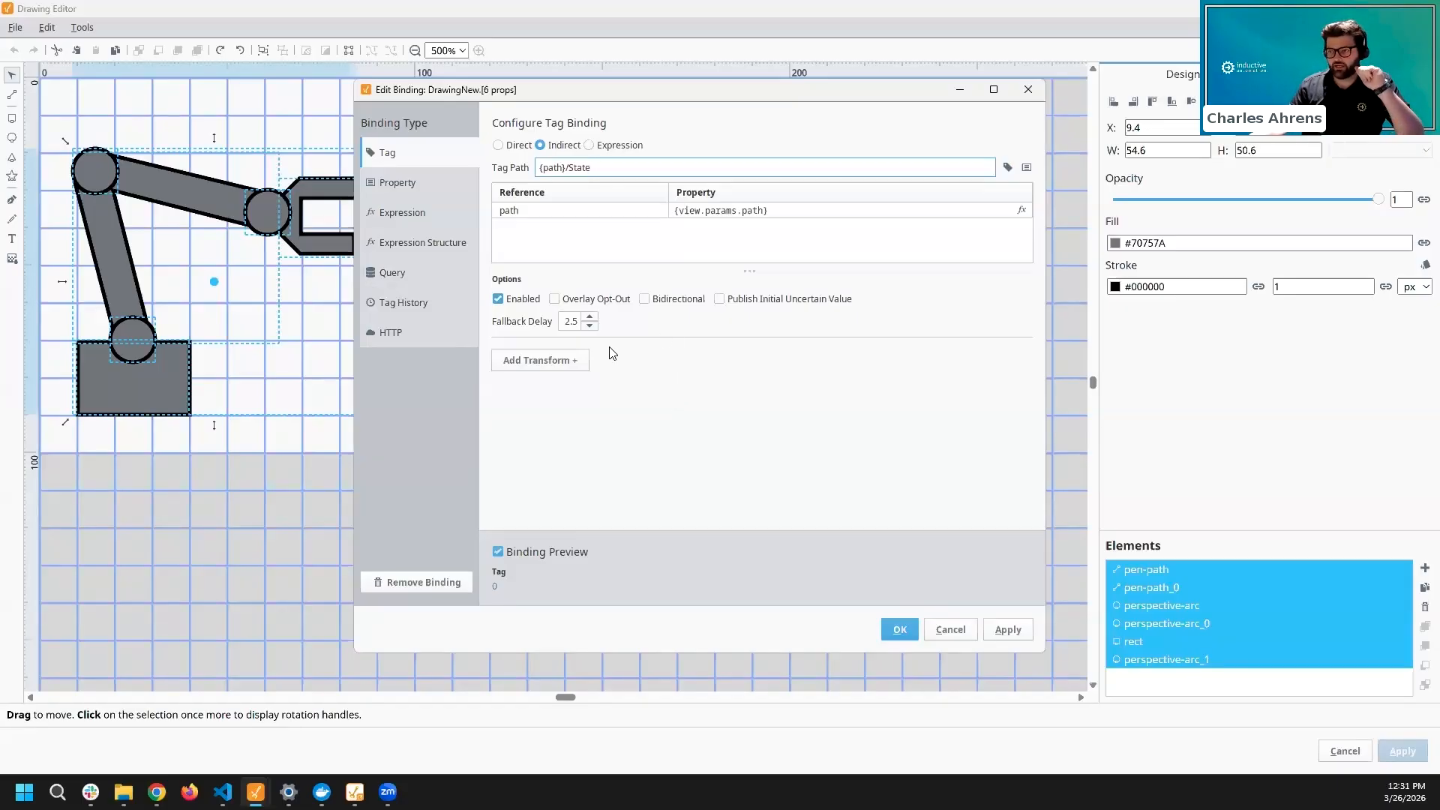
- Add a map transform to the fill binding with input values 0, 1 and 2
{"action": "left_click", "coordinate": [539, 360]}
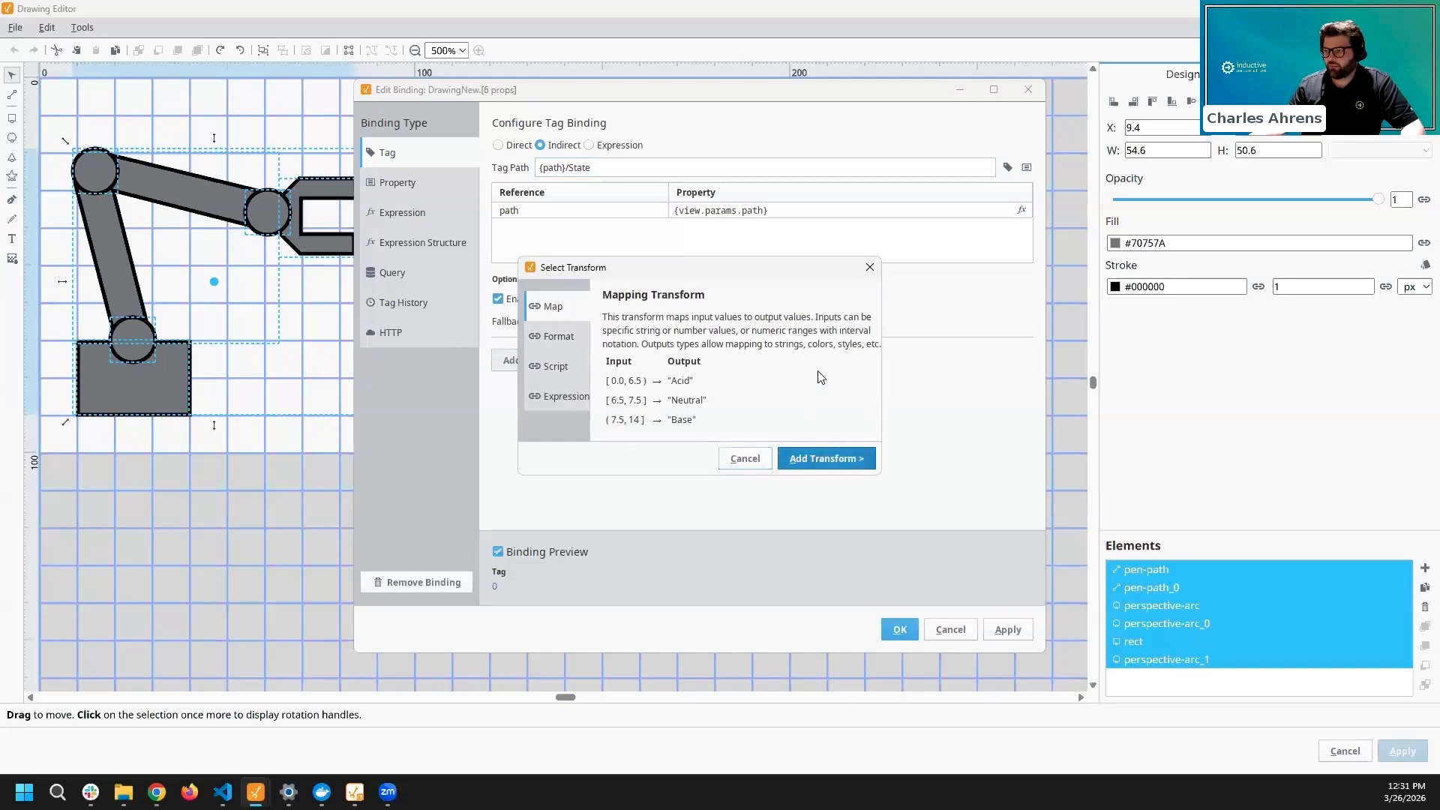
{"action": "left_click", "coordinate": [825, 458]}
{"action": "left_click", "coordinate": [1010, 404]}
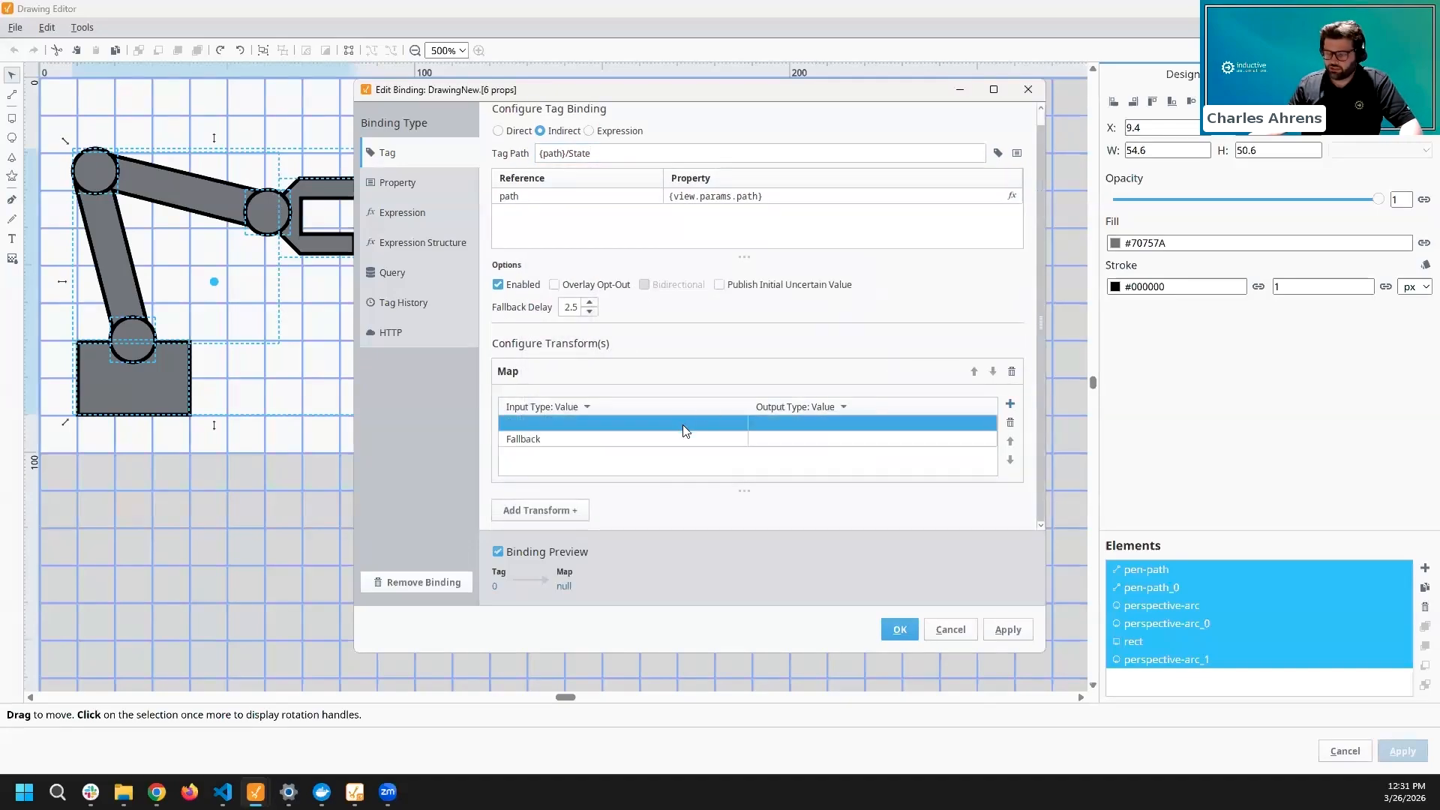
{"action": "double_click", "coordinate": [682, 425]}
{"action": "type", "text": "0"}
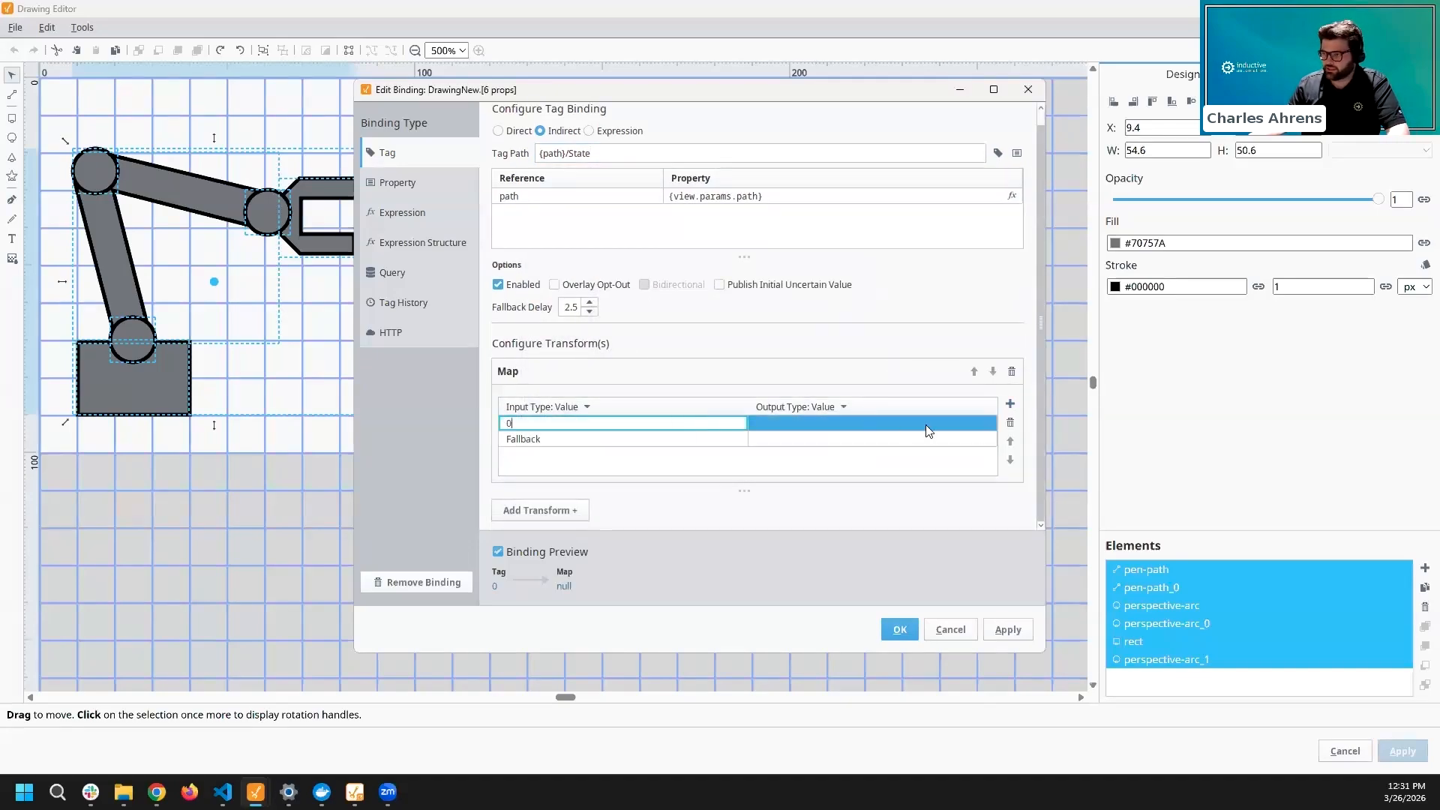
{"action": "left_click", "coordinate": [1012, 405]}
{"action": "double_click", "coordinate": [715, 439]}
{"action": "type", "text": "1"}
{"action": "left_click", "coordinate": [1011, 405]}
{"action": "double_click", "coordinate": [637, 455]}
{"action": "type", "text": "2"}
{"action": "key", "text": "Return"}
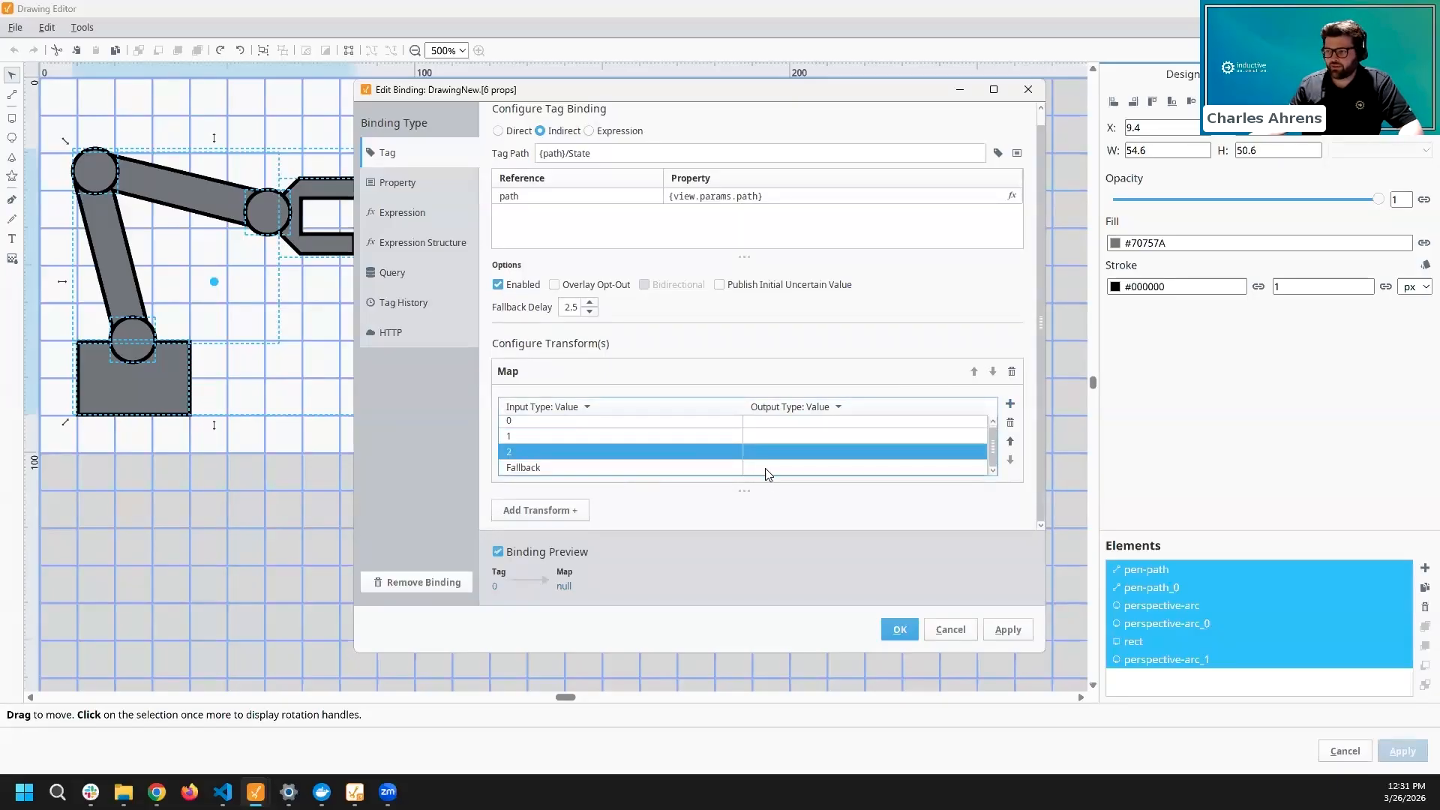
- Set the map's output type to Color and assign light gray #AAAAAA to input 0
{"action": "left_click", "coordinate": [833, 409]}
{"action": "left_click", "coordinate": [863, 437]}
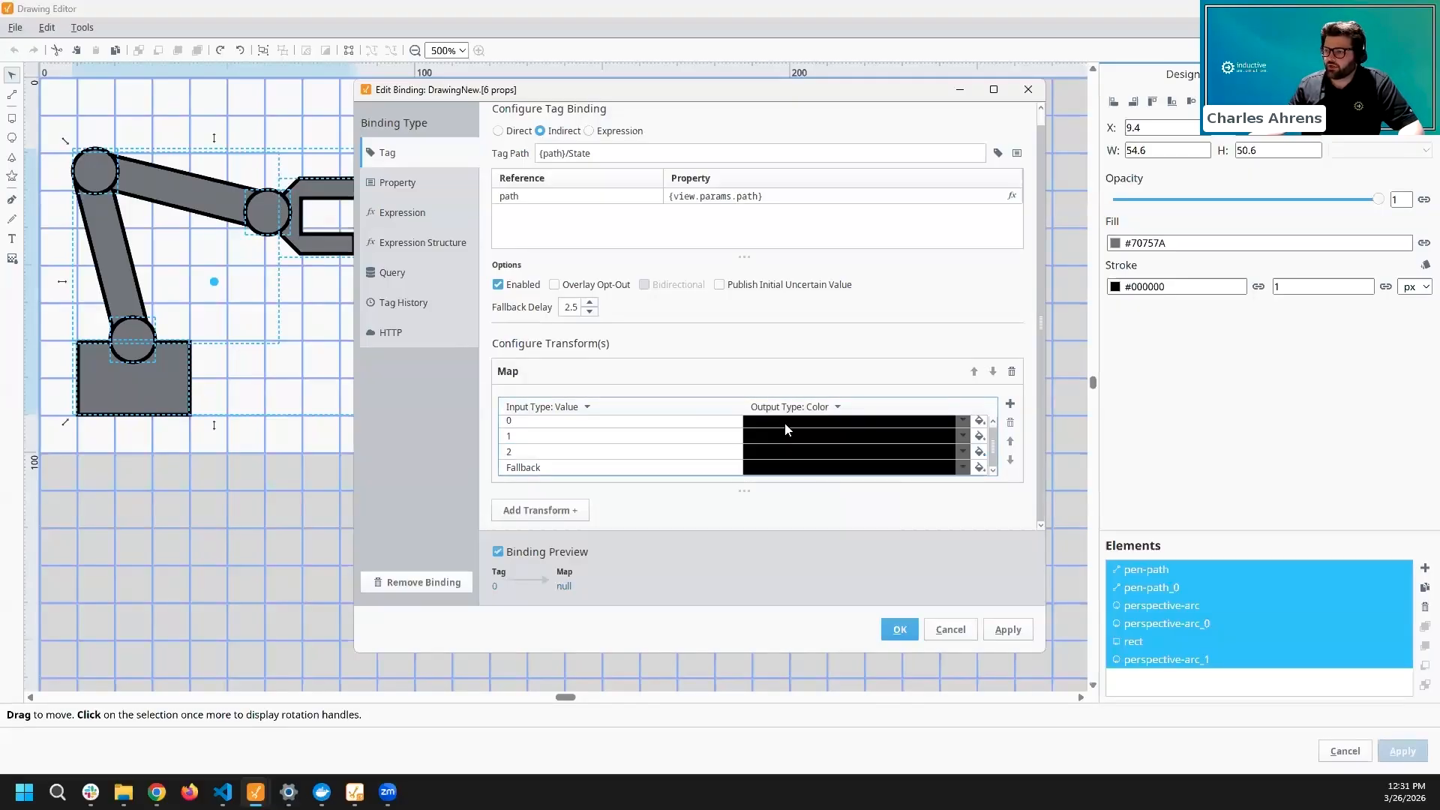
{"action": "left_click", "coordinate": [786, 430]}
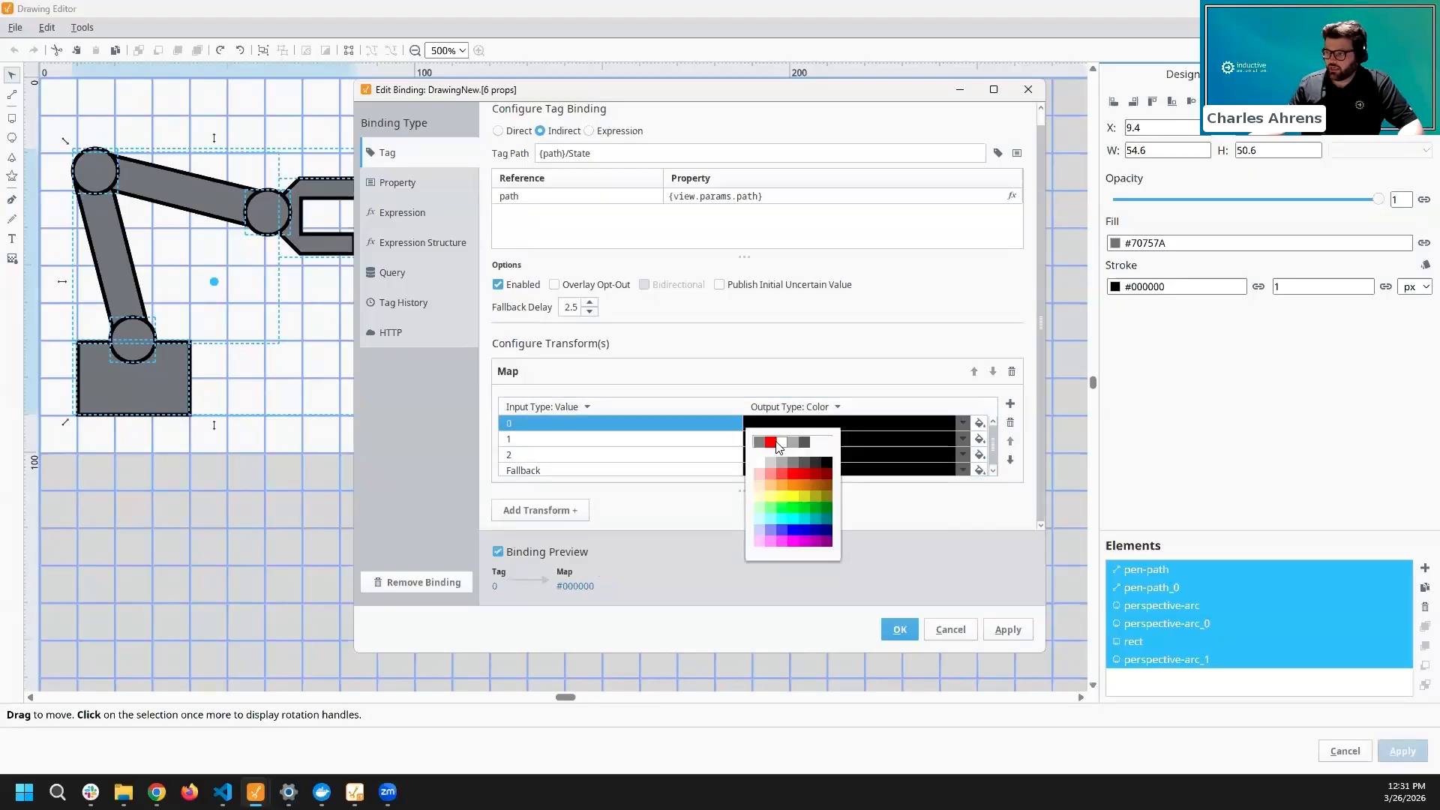
{"action": "left_click", "coordinate": [794, 442]}
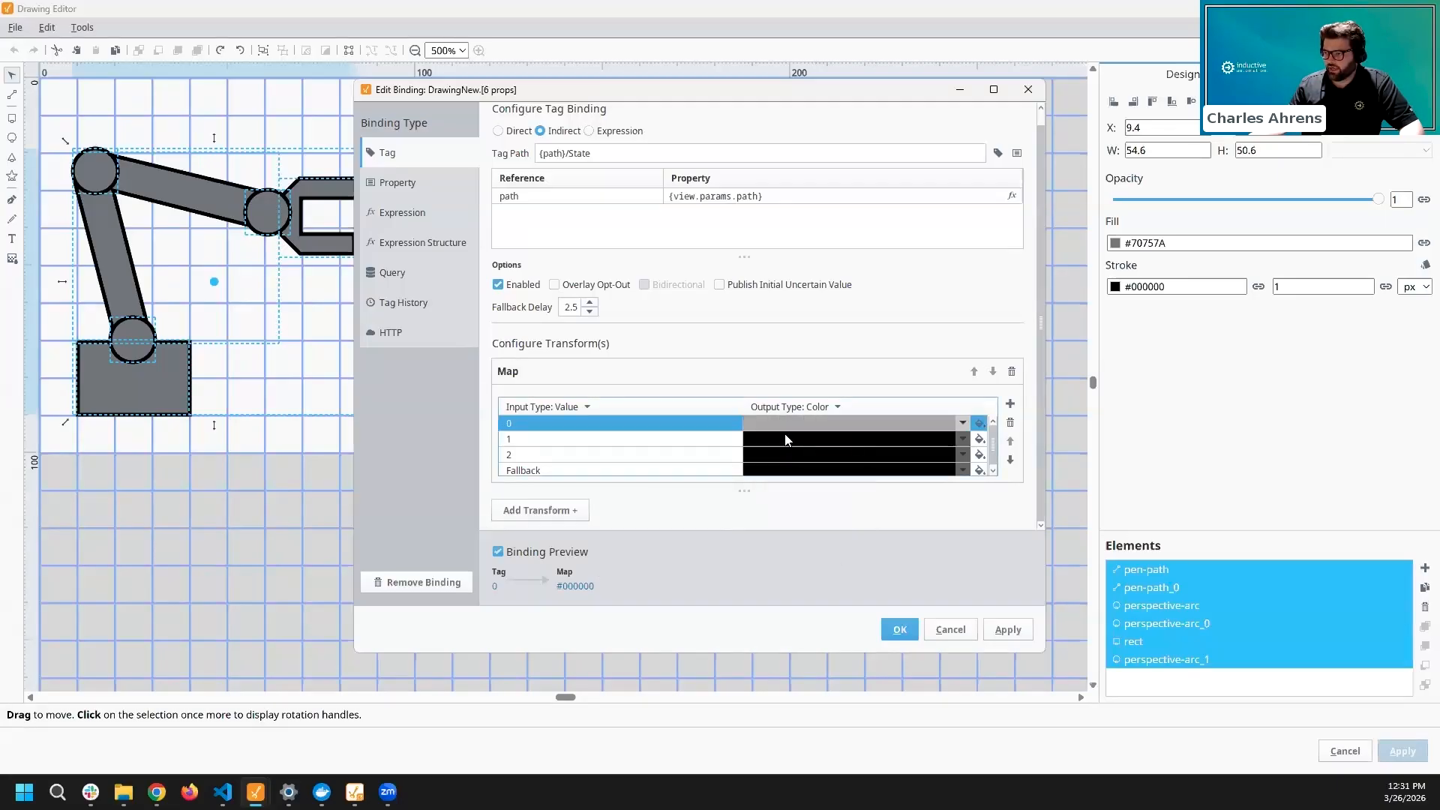
- Set the map's output colors to white for input 1, dark gray for input 2 and red for the fallback
{"action": "left_click", "coordinate": [783, 438]}
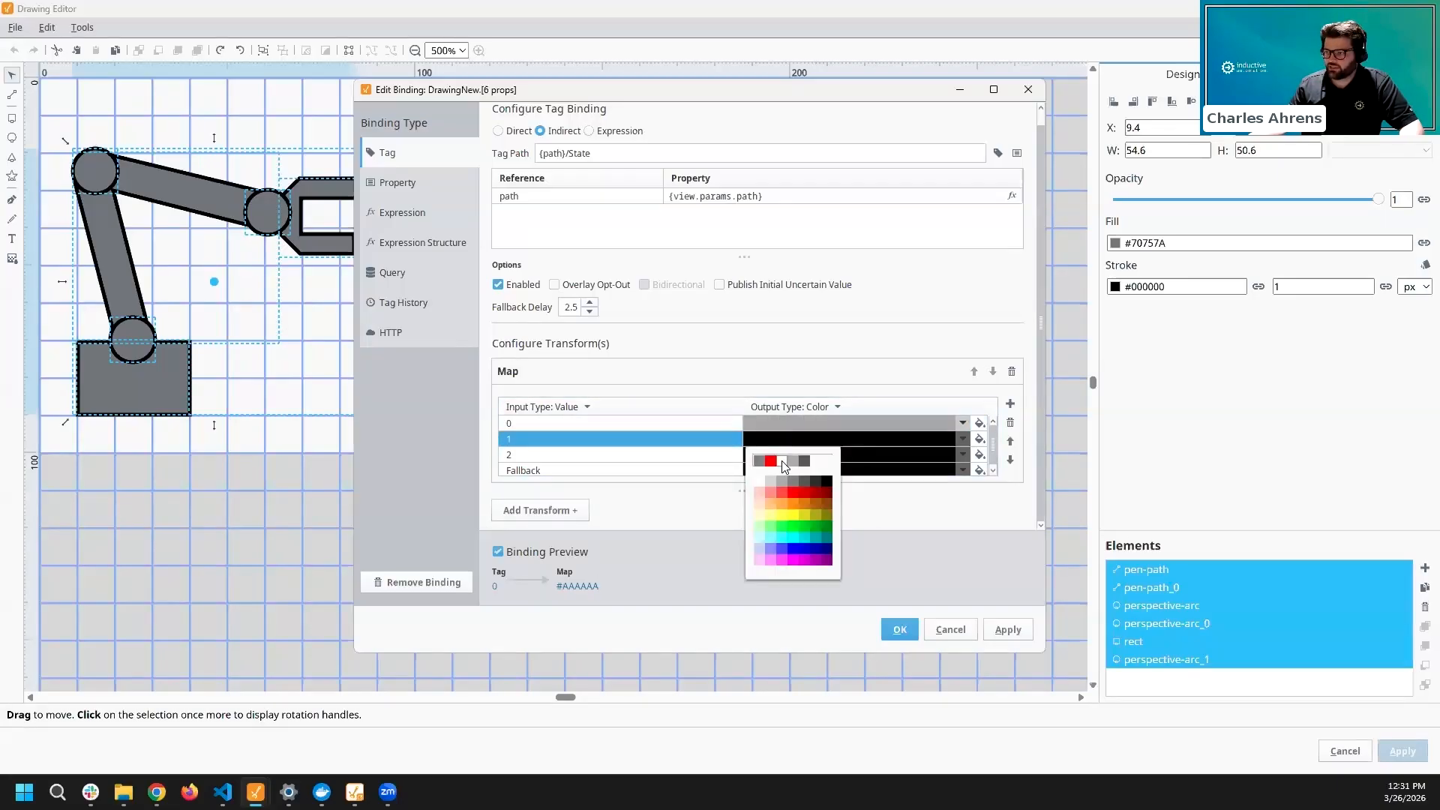
{"action": "left_click", "coordinate": [783, 464]}
{"action": "left_click", "coordinate": [769, 453]}
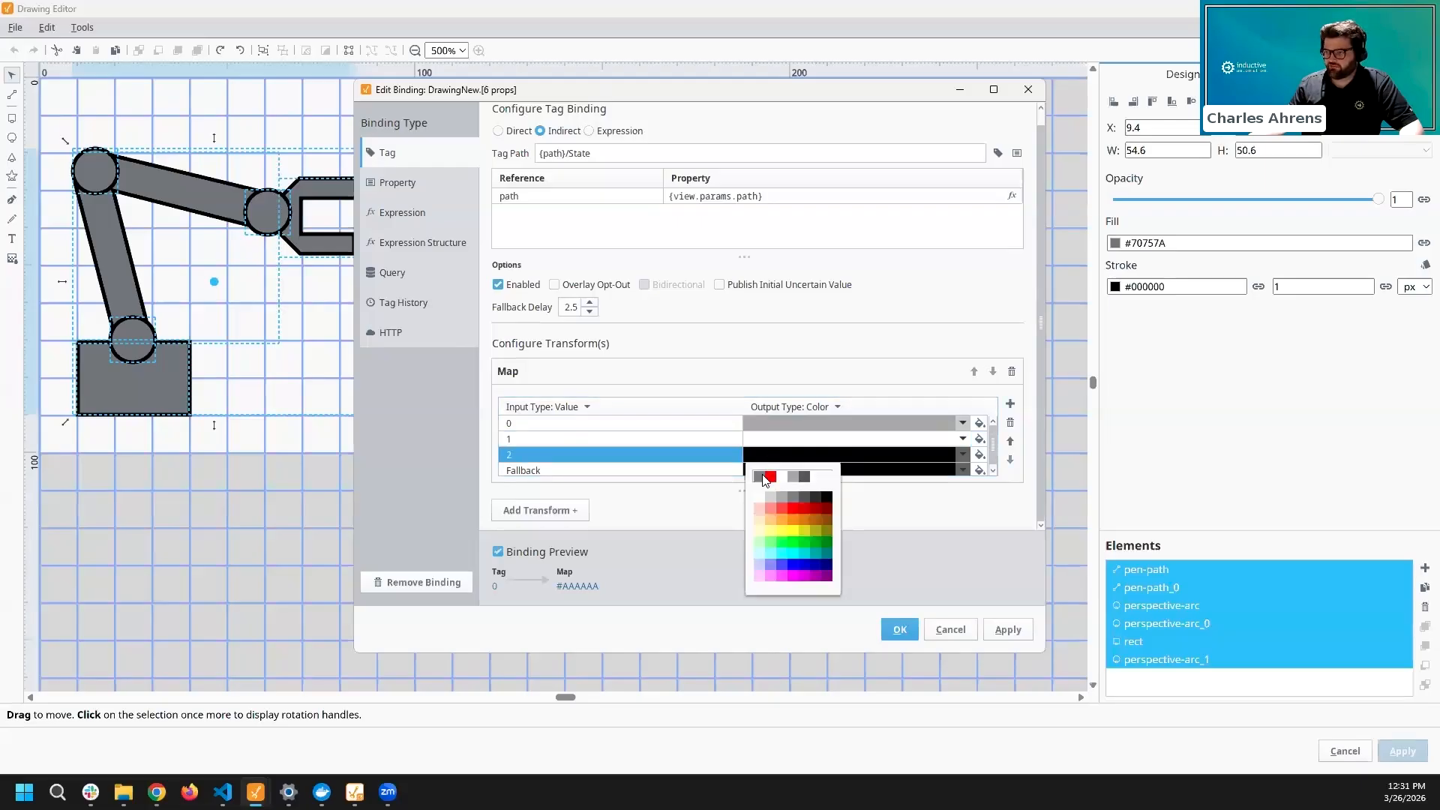
{"action": "left_click", "coordinate": [770, 475]}
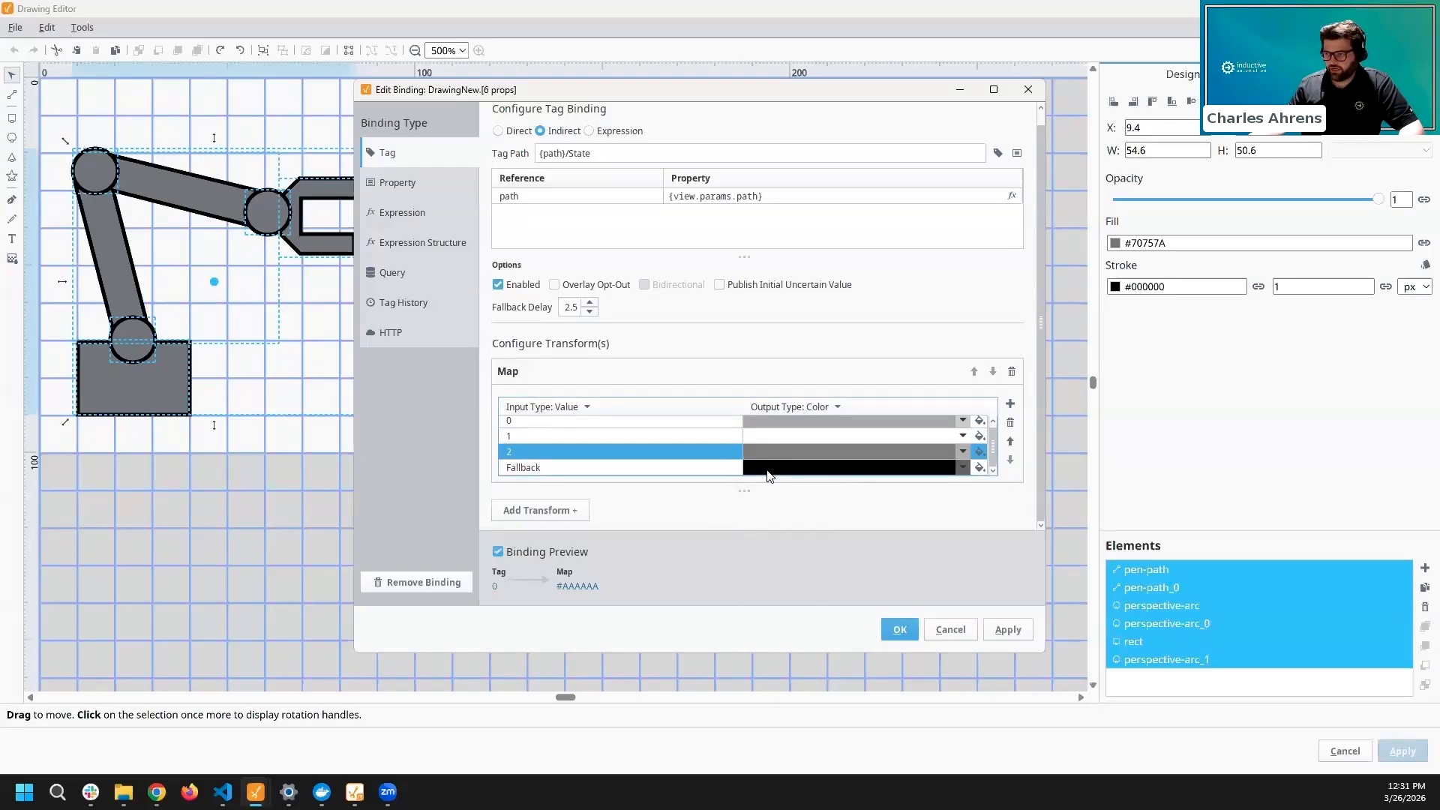
{"action": "left_click", "coordinate": [768, 472]}
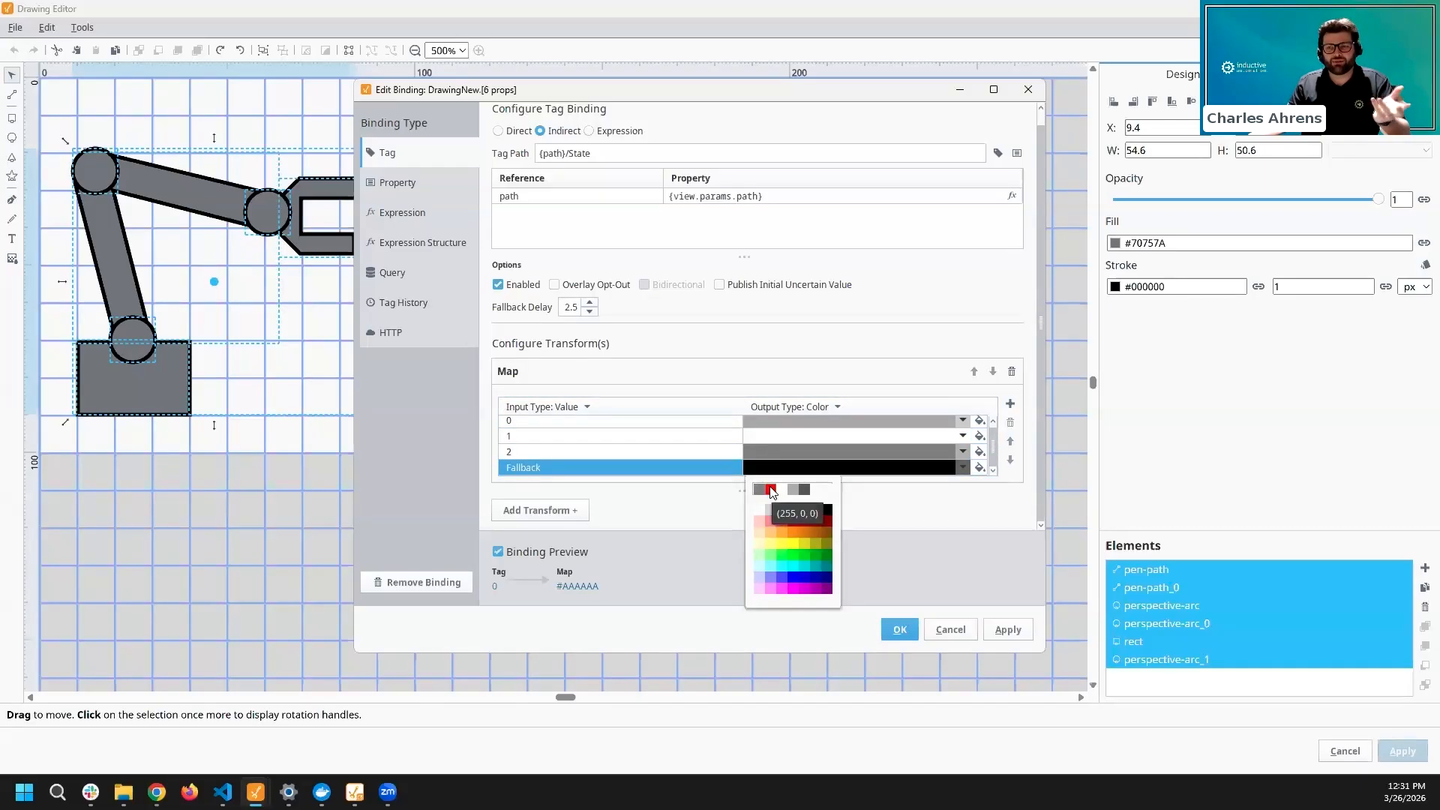
{"action": "left_click", "coordinate": [771, 491]}
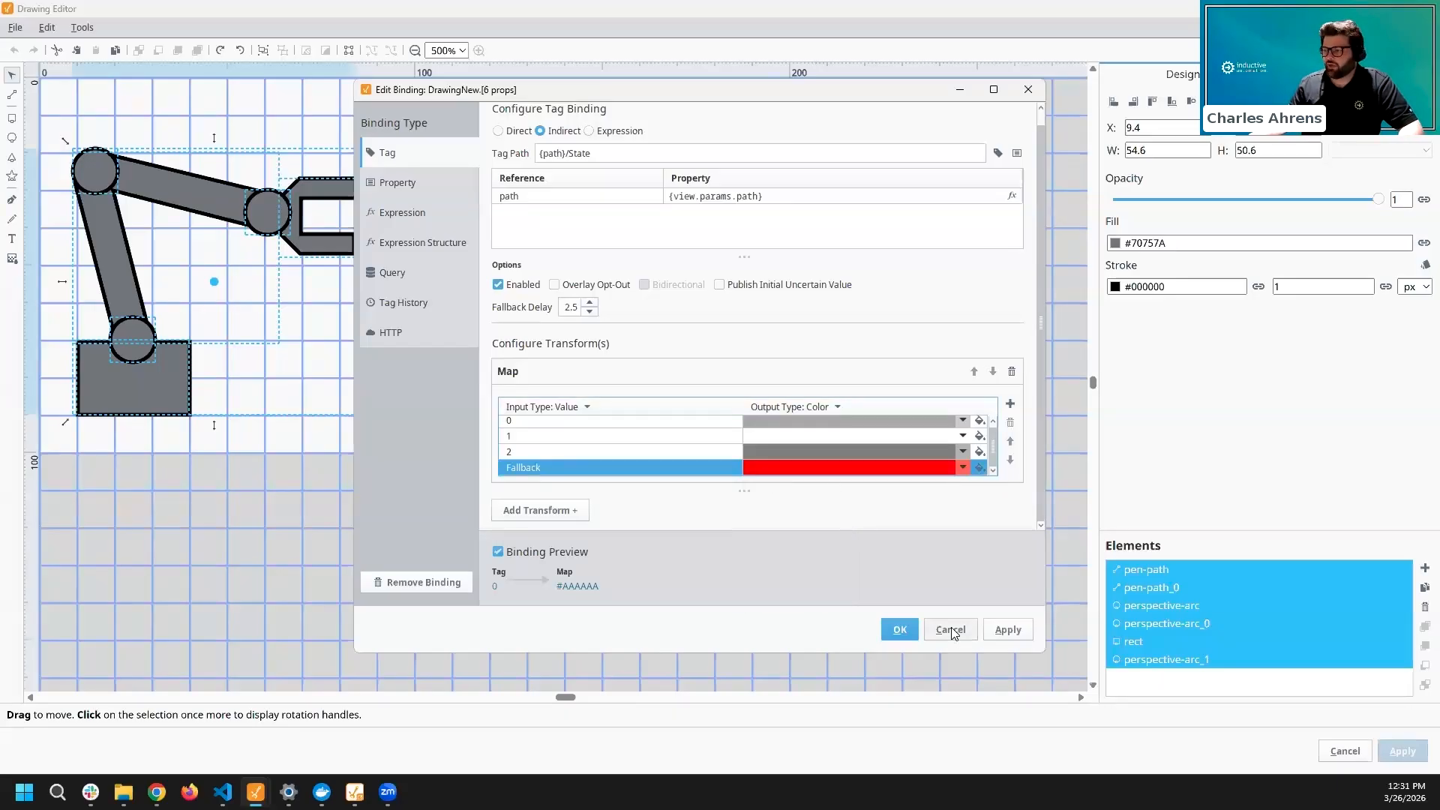
- Apply the fill binding and the drawing changes, and open the Overview view to check the robots' colors
{"action": "left_click", "coordinate": [1007, 630]}
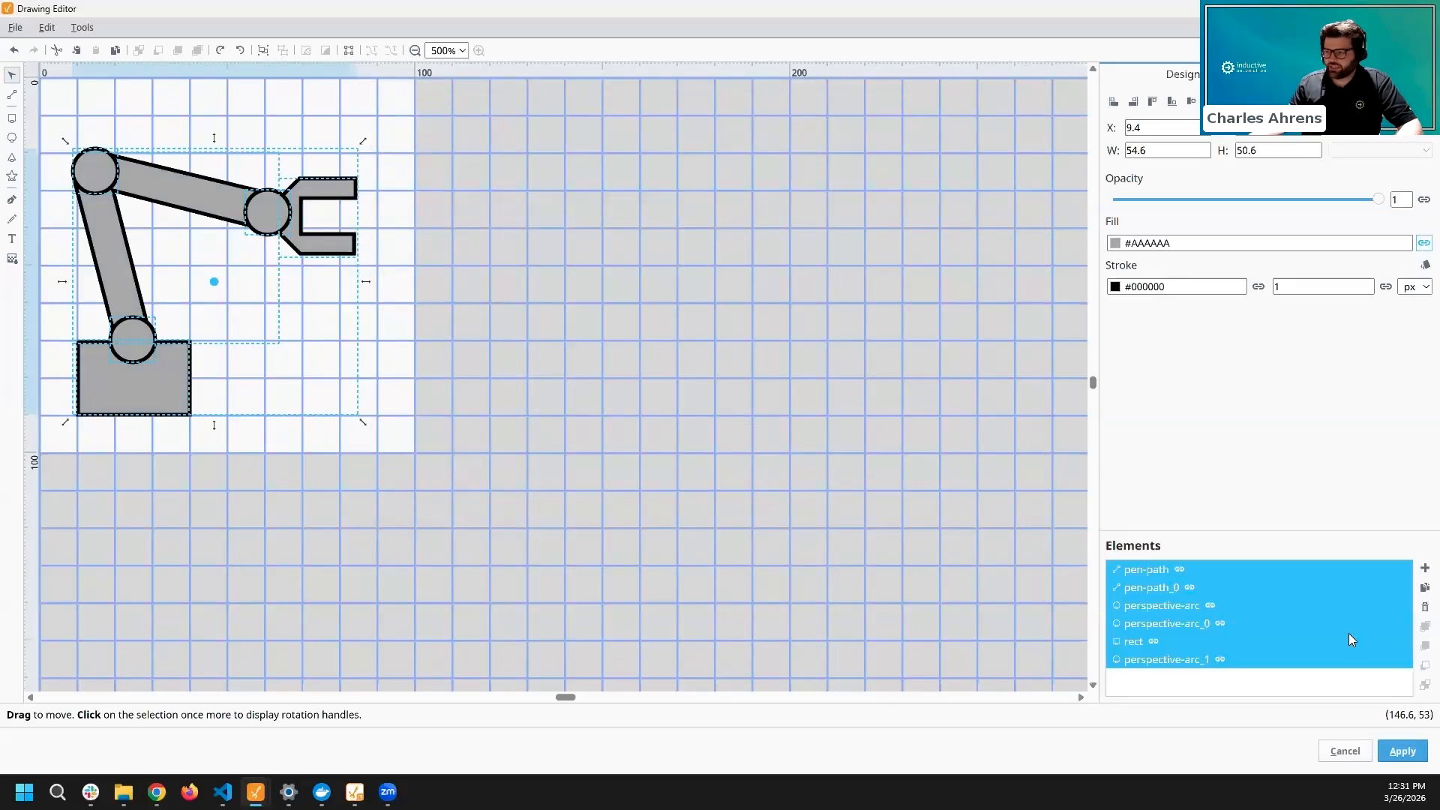
{"action": "left_click", "coordinate": [1389, 752]}
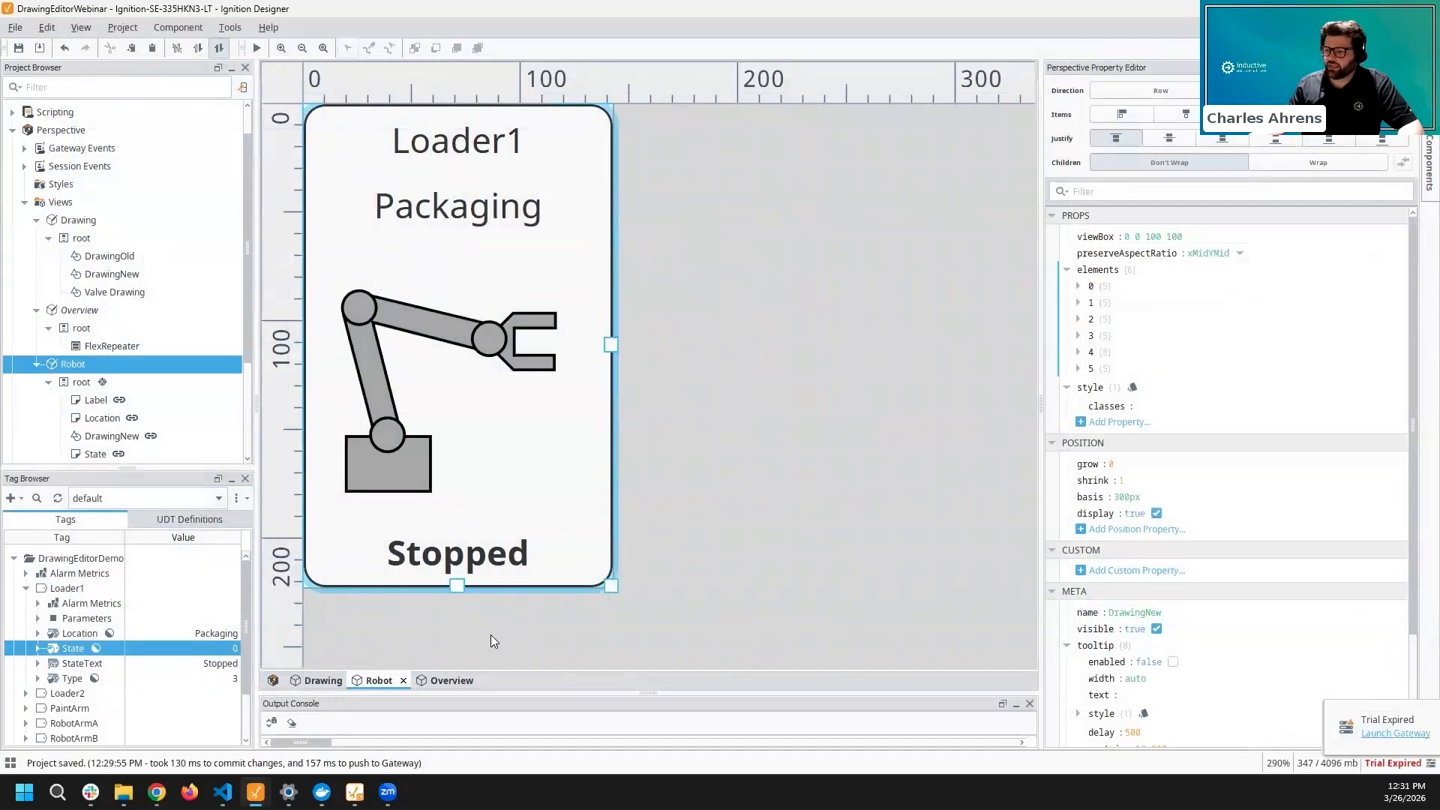
{"action": "left_click", "coordinate": [449, 681]}
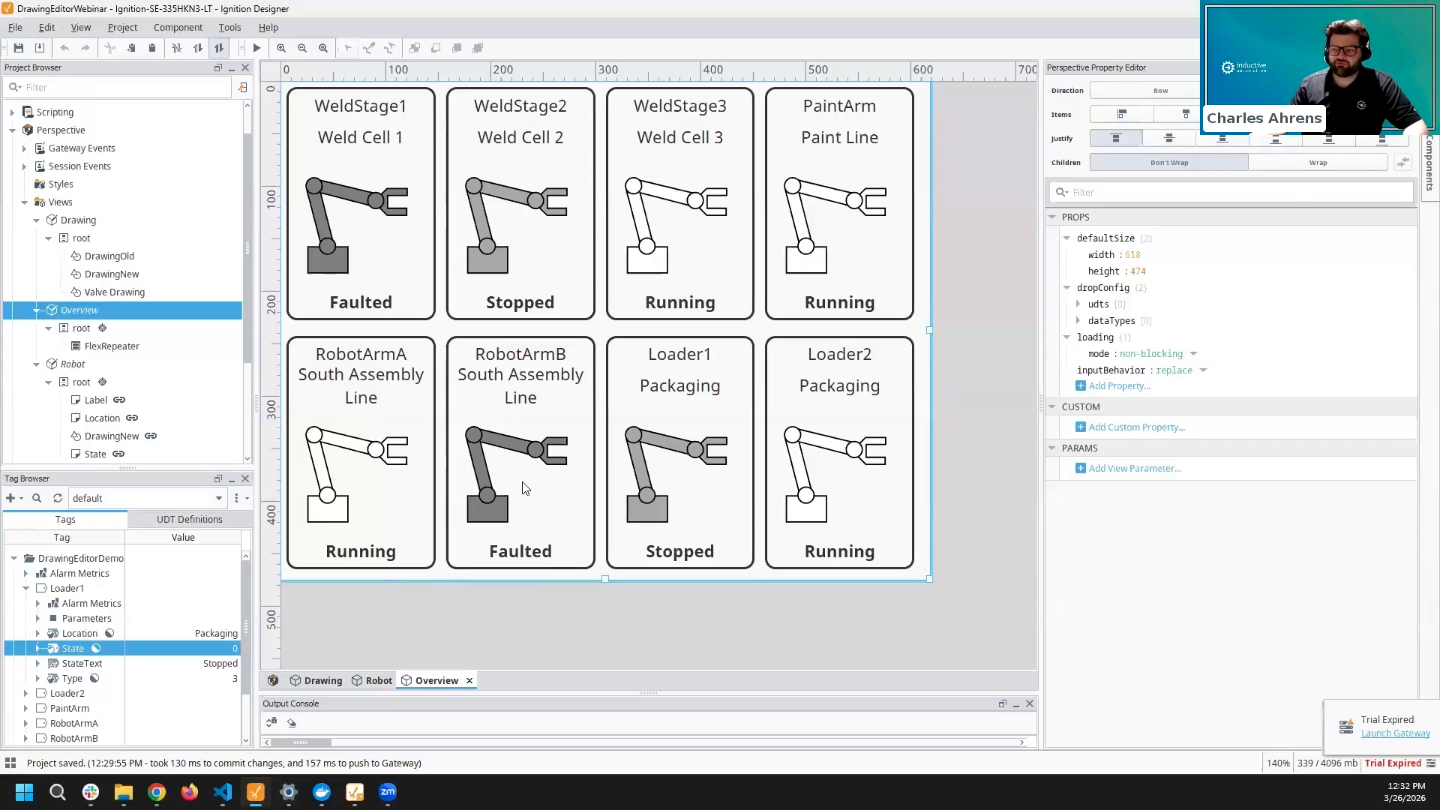
- Reopen the robot arm drawing of the Robot view for editing in a maximized Drawing Editor
{"action": "left_click", "coordinate": [371, 679]}
{"action": "left_click", "coordinate": [462, 362]}
{"action": "right_click", "coordinate": [460, 356]}
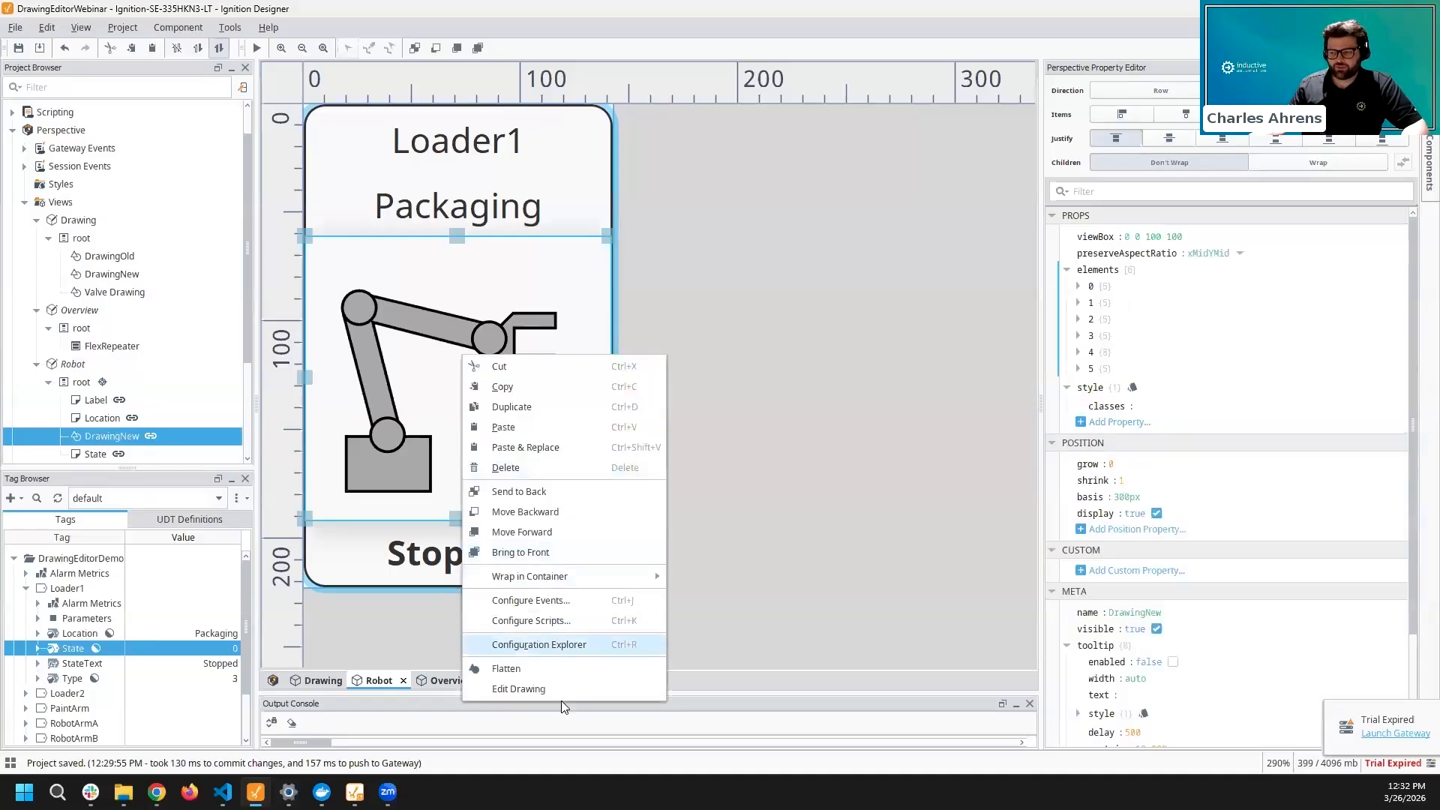
{"action": "left_click", "coordinate": [552, 685]}
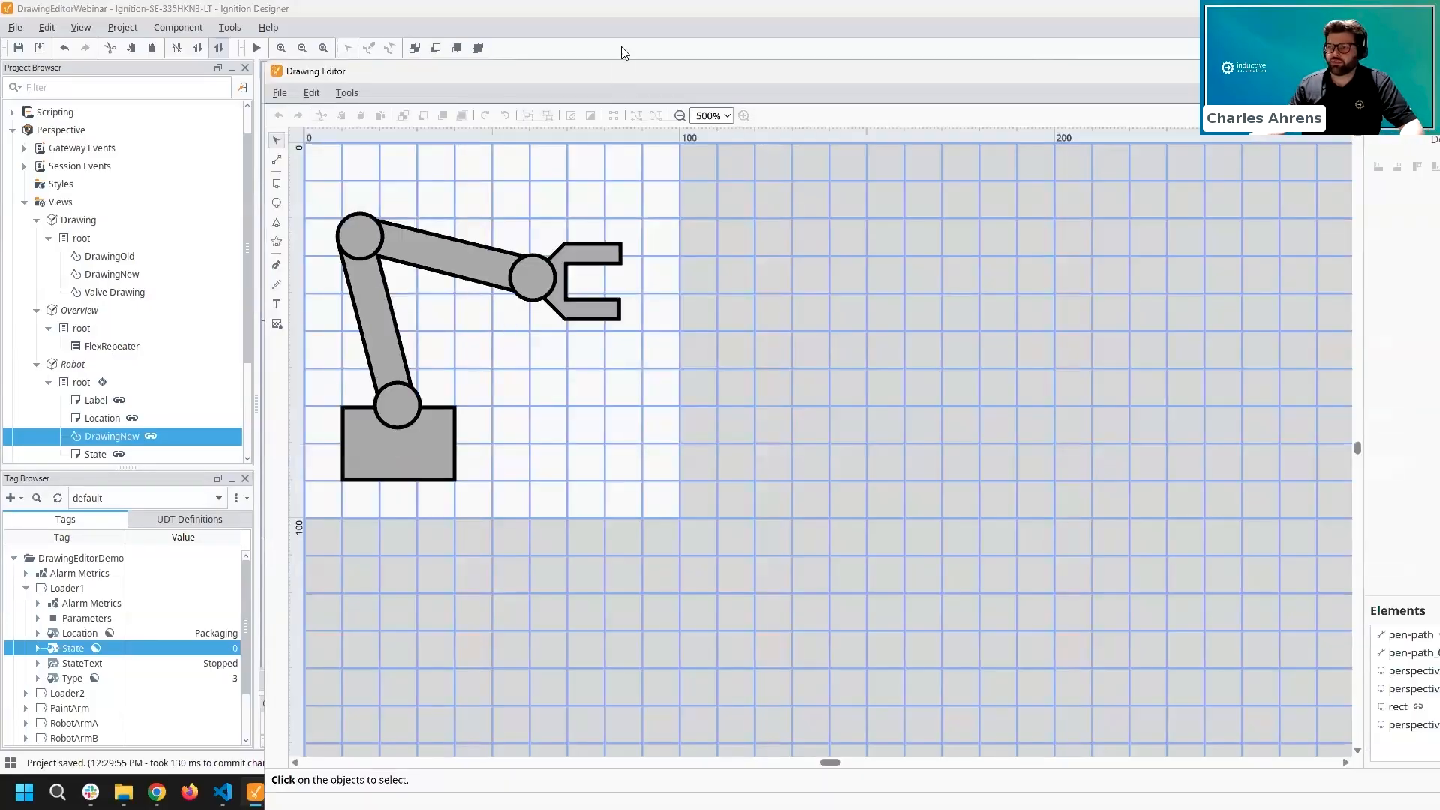
{"action": "double_click", "coordinate": [611, 80]}
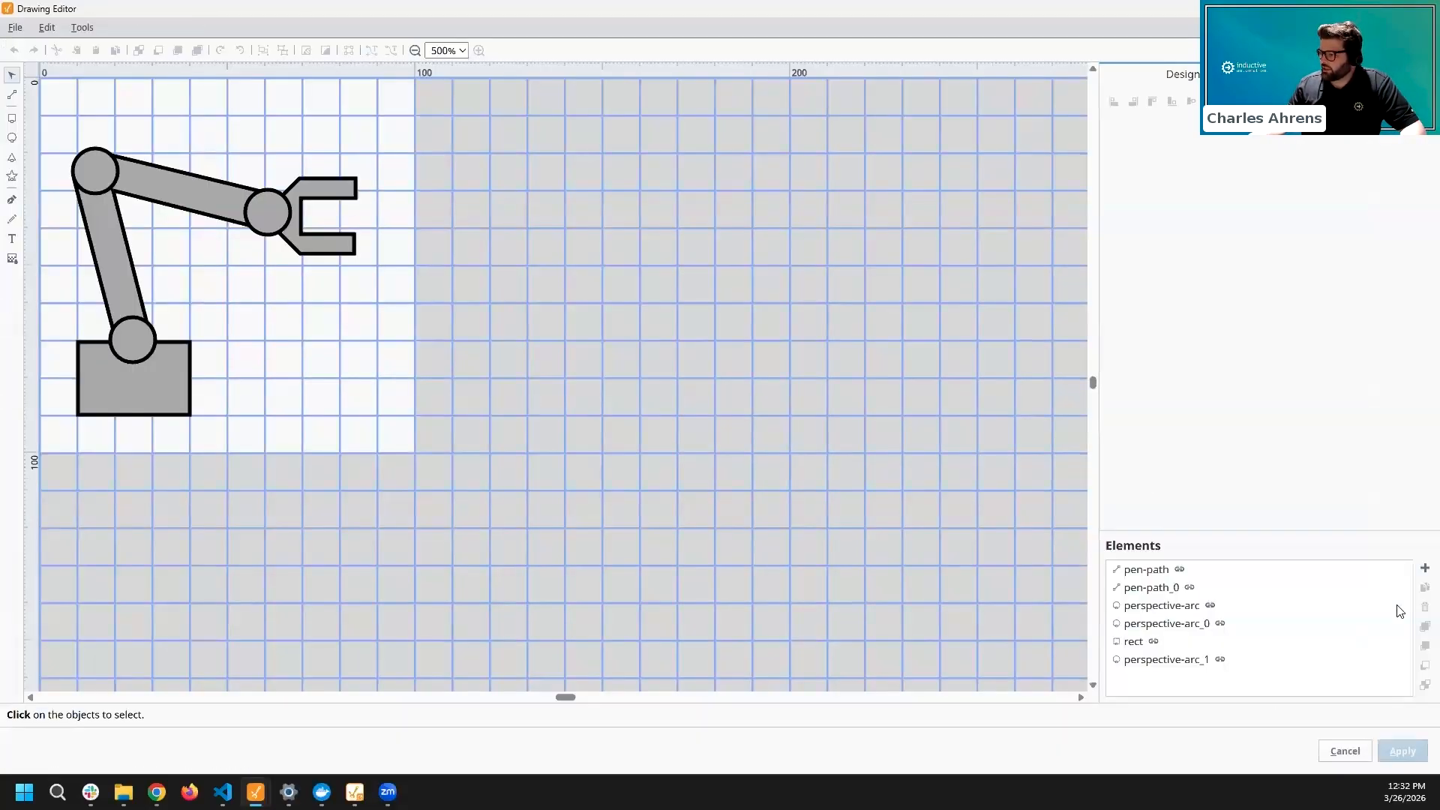
- Add a new group to the drawing's elements and name it faulted
{"action": "left_click", "coordinate": [1422, 569]}
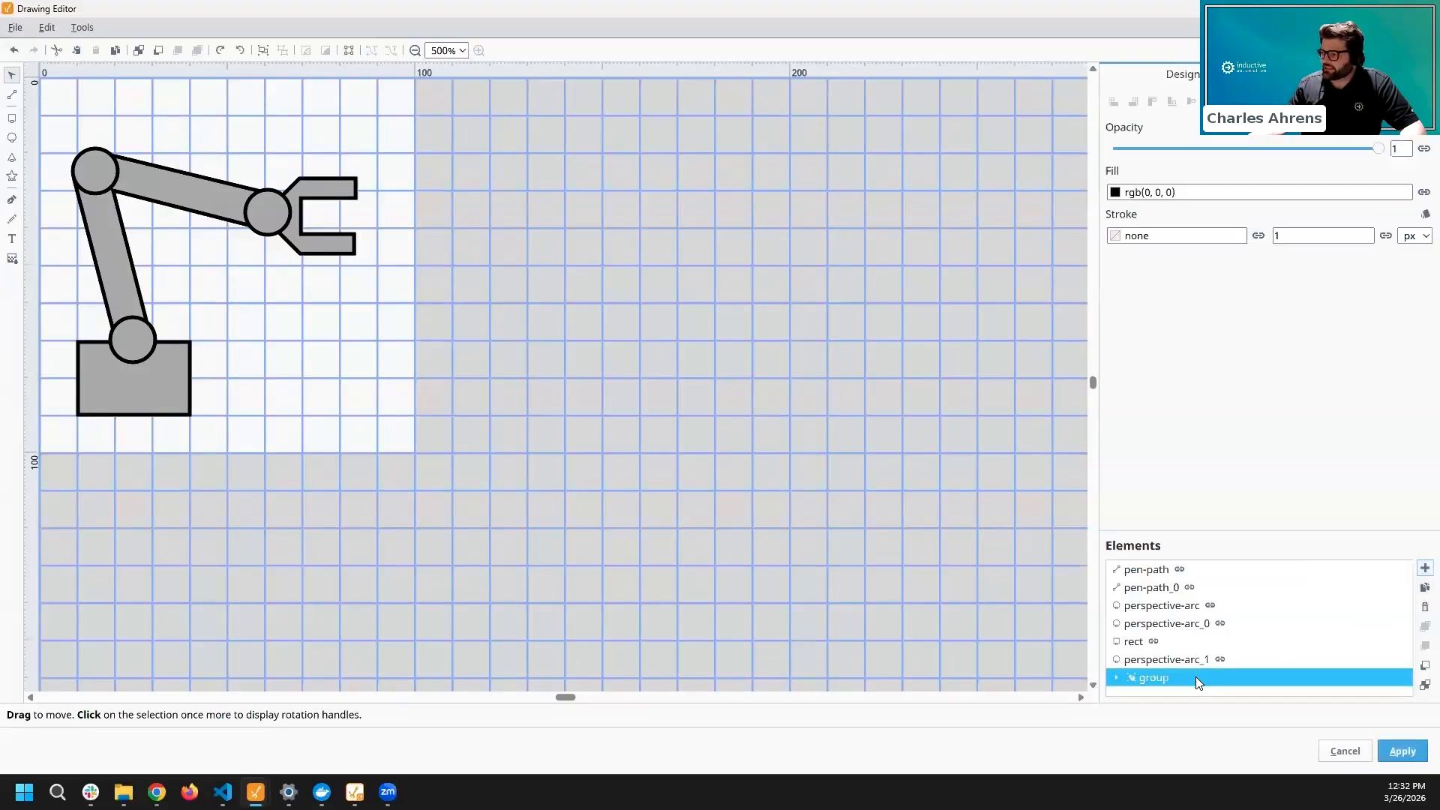
{"action": "double_click", "coordinate": [1156, 677]}
{"action": "type", "text": "faulted"}
{"action": "key", "text": "Return"}
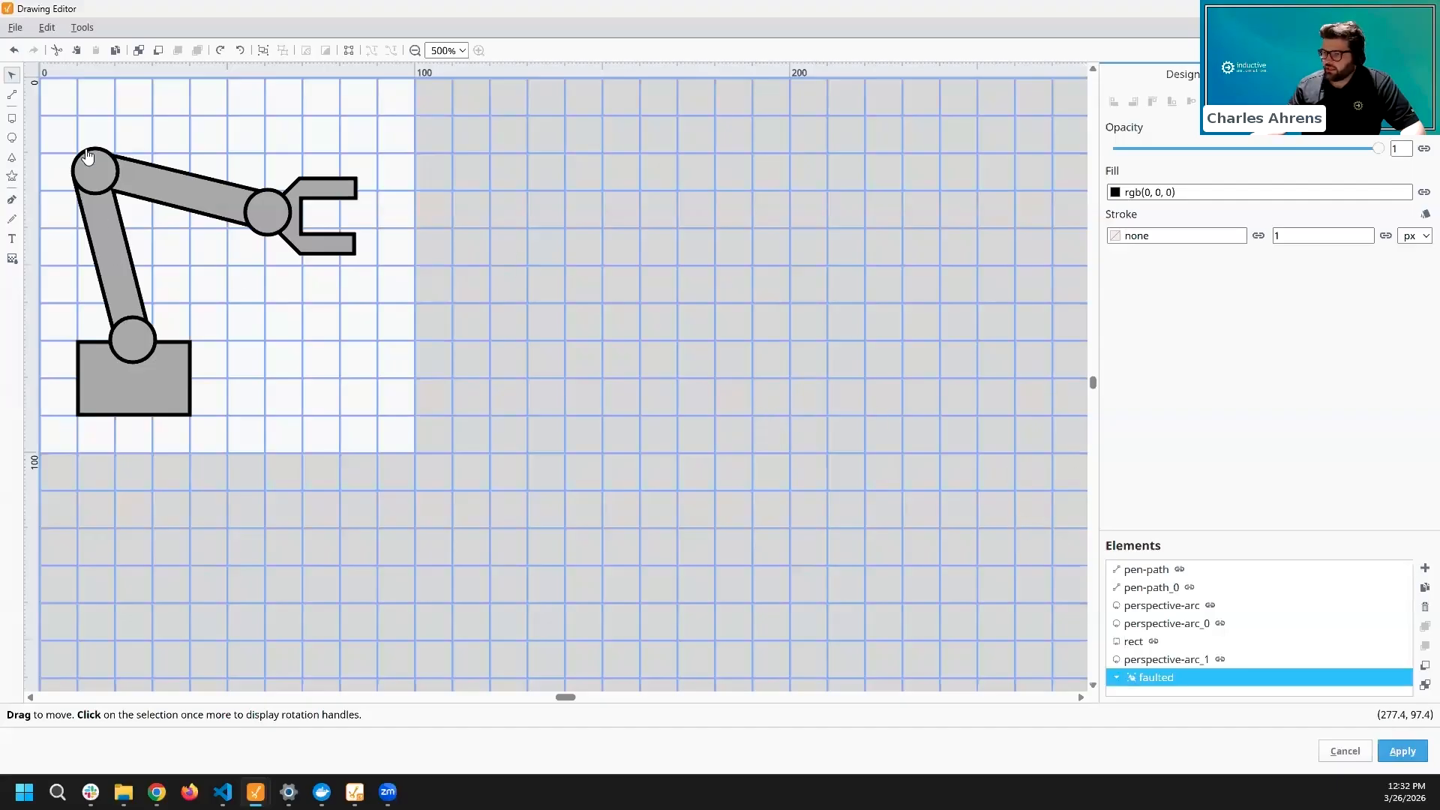
- Draw a three-sided polygon about 37.6 wide and high below the gripper, pointing straight up
{"action": "left_click", "coordinate": [12, 159]}
{"action": "left_click_drag", "start_coordinate": [282, 335], "coordinate": [289, 280]}
{"action": "key", "text": "BackSpace"}
{"action": "type", "text": "3"}
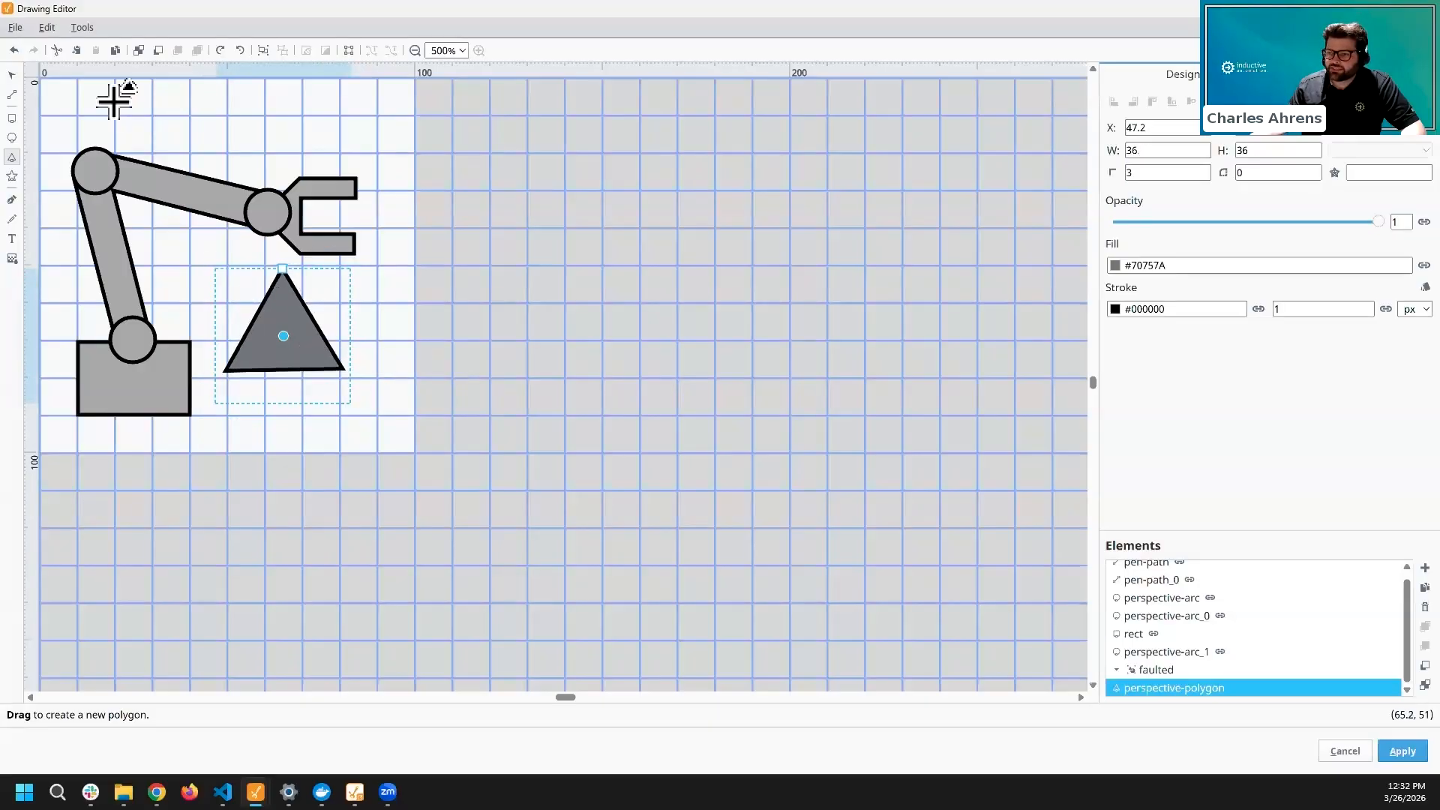
{"action": "left_click_drag", "start_coordinate": [295, 370], "coordinate": [296, 318]}
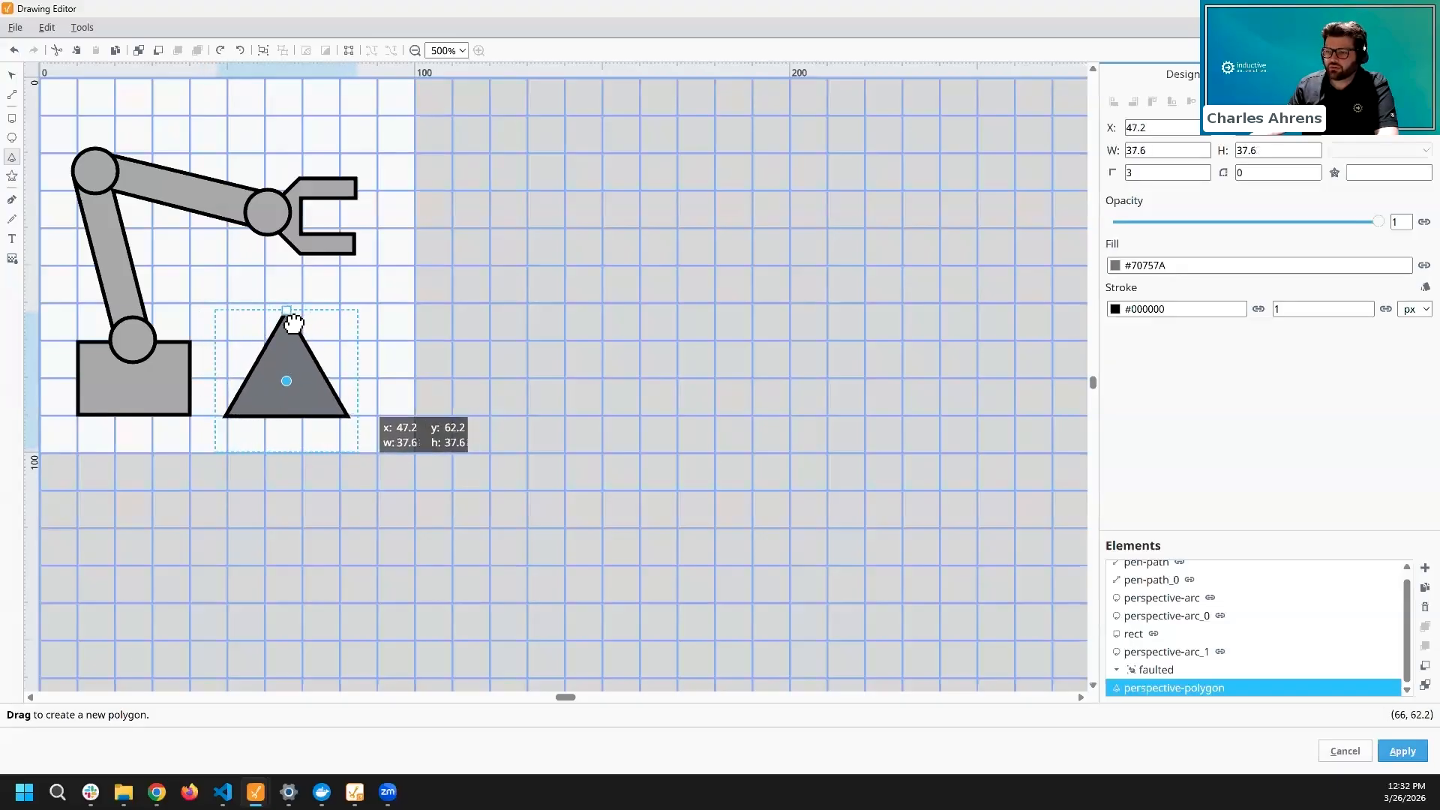
- Set the triangle's fill color to orange
{"action": "left_click", "coordinate": [12, 75]}
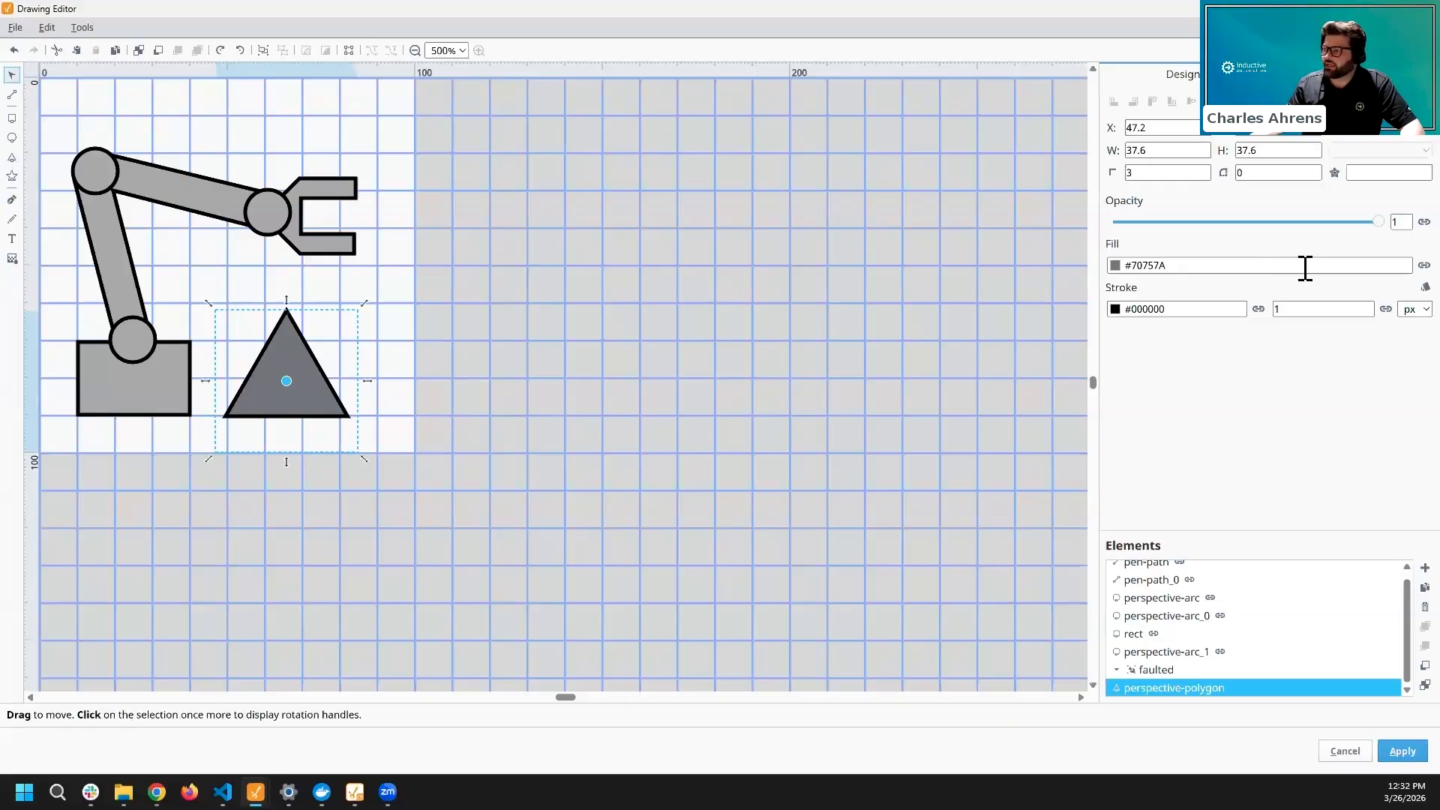
{"action": "key", "text": "ctrl+a"}
{"action": "type", "text": "yellow"}
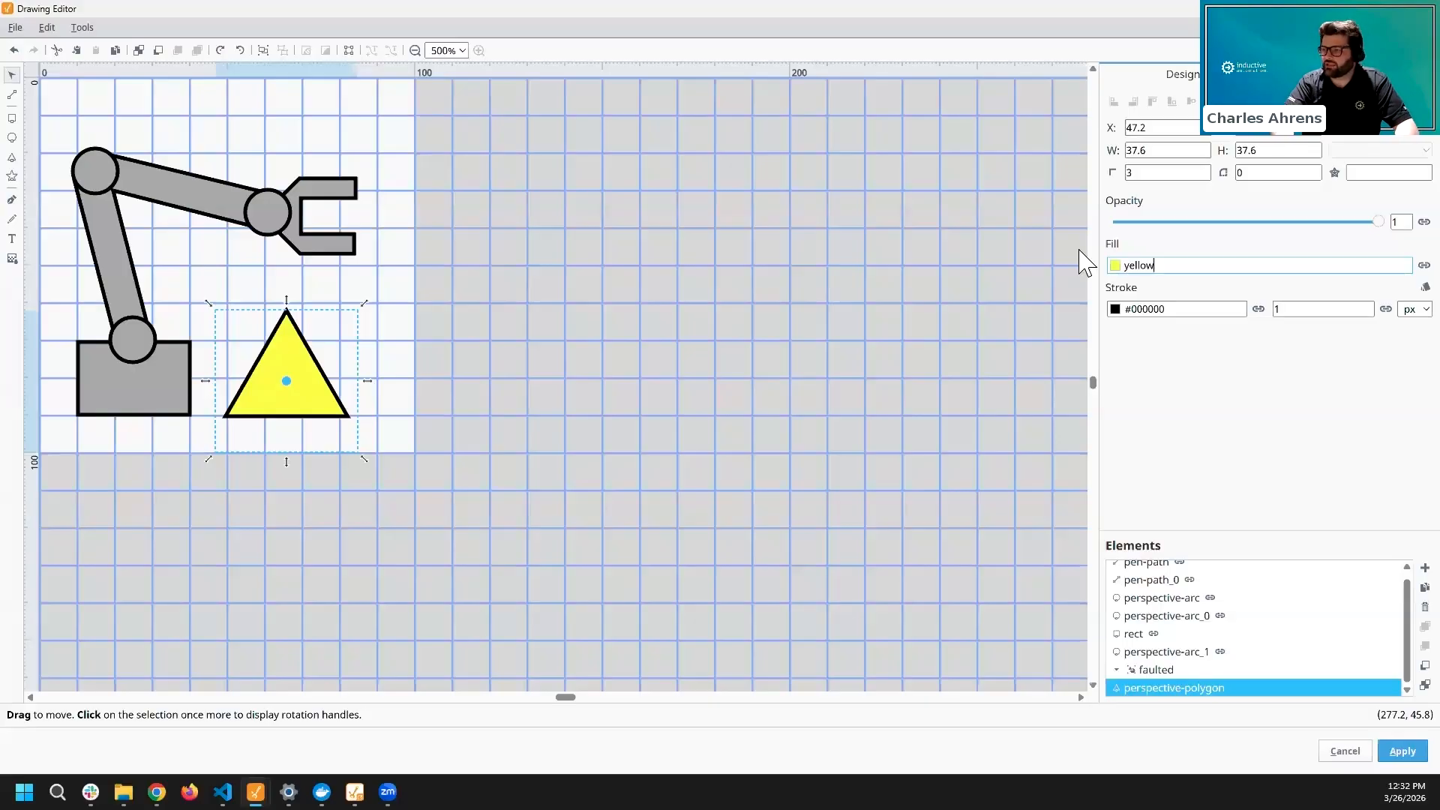
{"action": "key", "text": "BackSpace"}
{"action": "key", "text": "BackSpace"}
{"action": "key", "text": "BackSpace"}
{"action": "key", "text": "BackSpace"}
{"action": "key", "text": "BackSpace"}
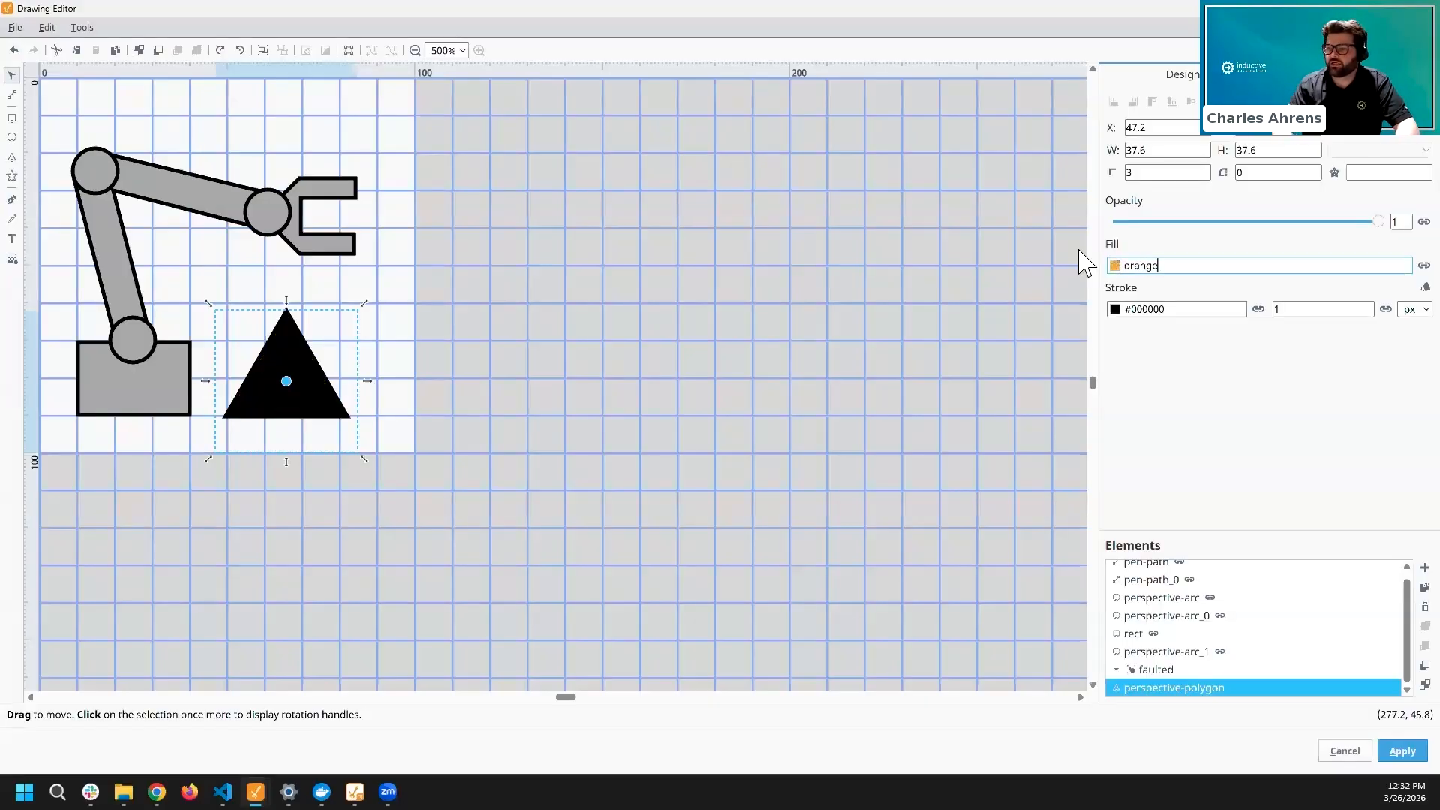
{"action": "left_click", "coordinate": [1115, 266]}
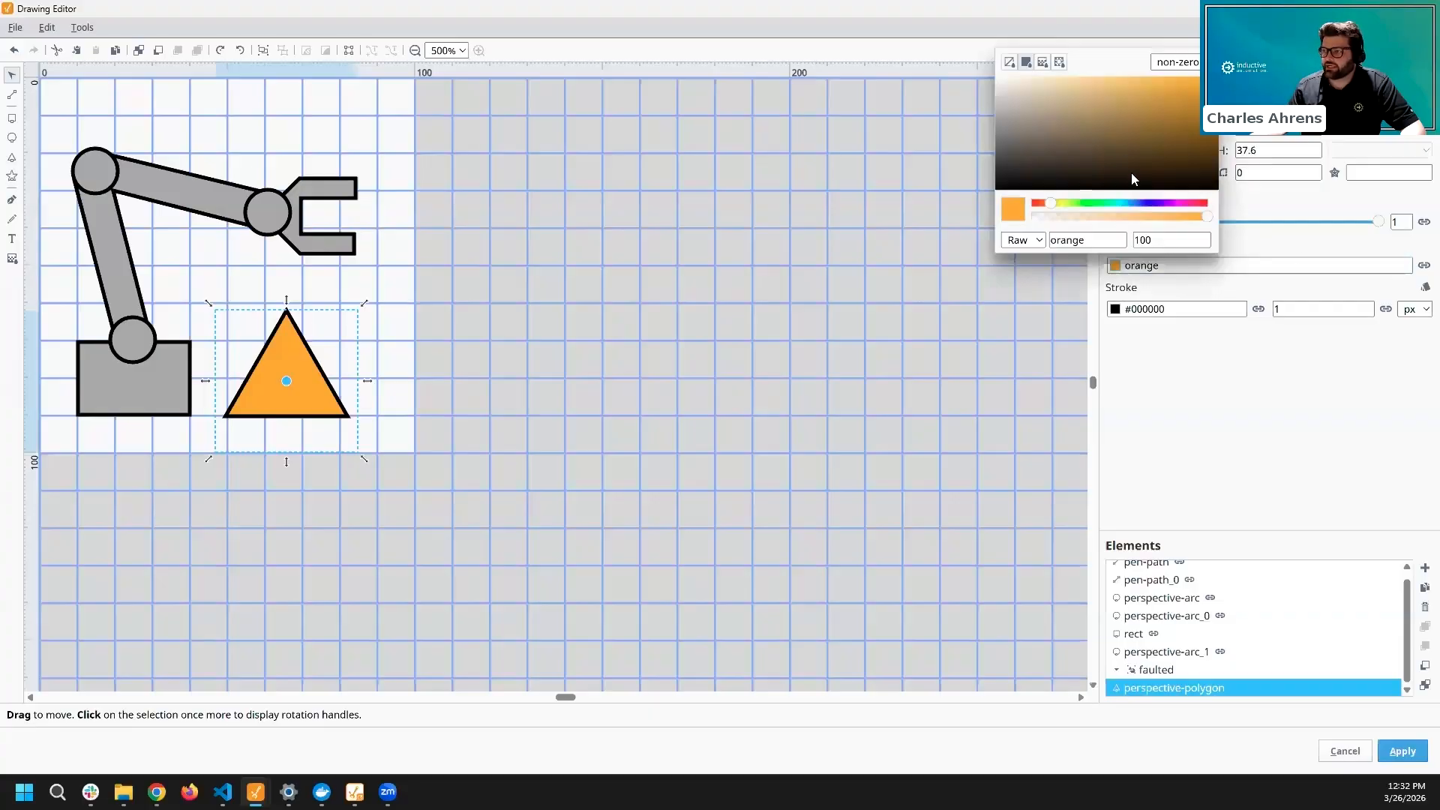
{"action": "left_click", "coordinate": [1291, 282]}
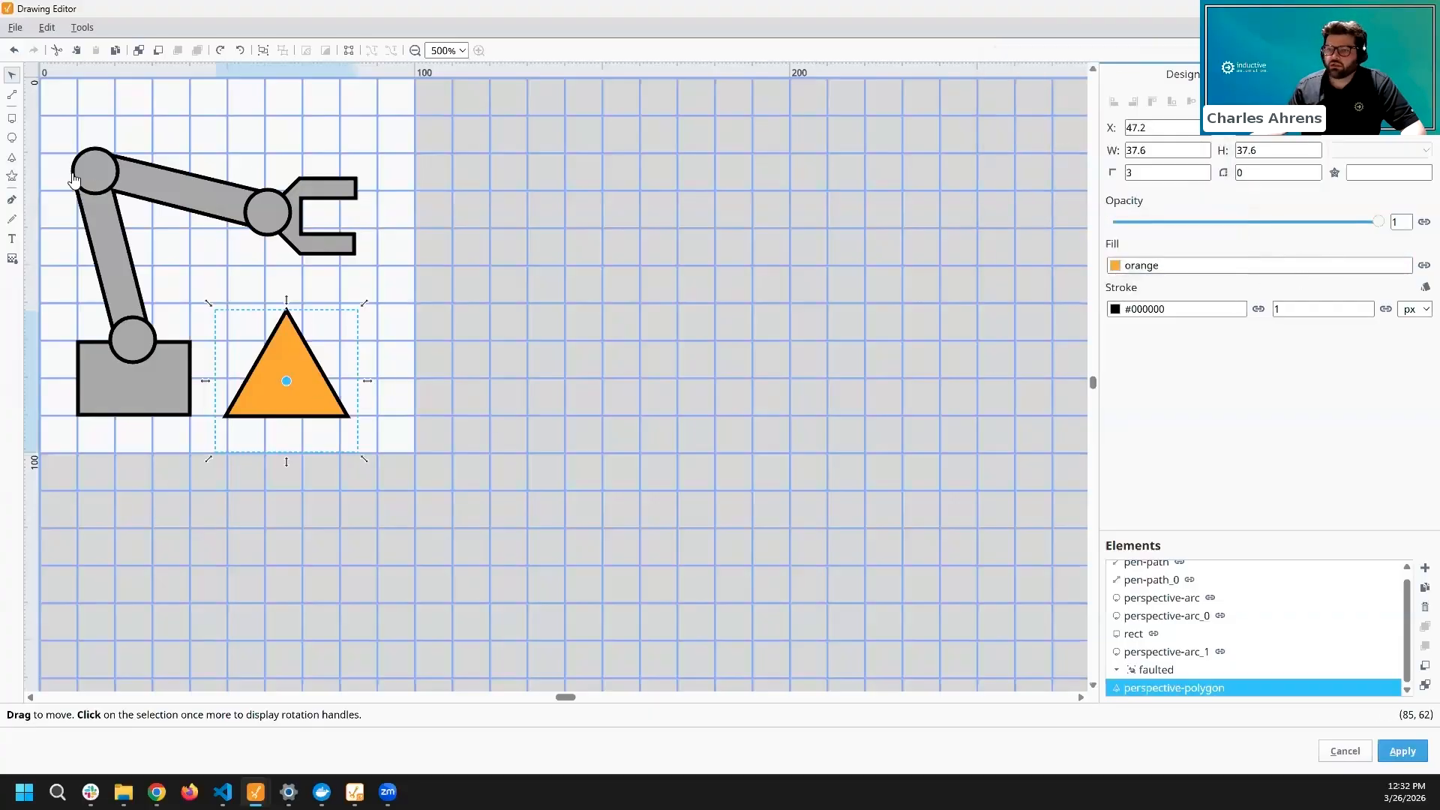
- Place a text element on the triangle and set its text to "!"
{"action": "left_click", "coordinate": [12, 240]}
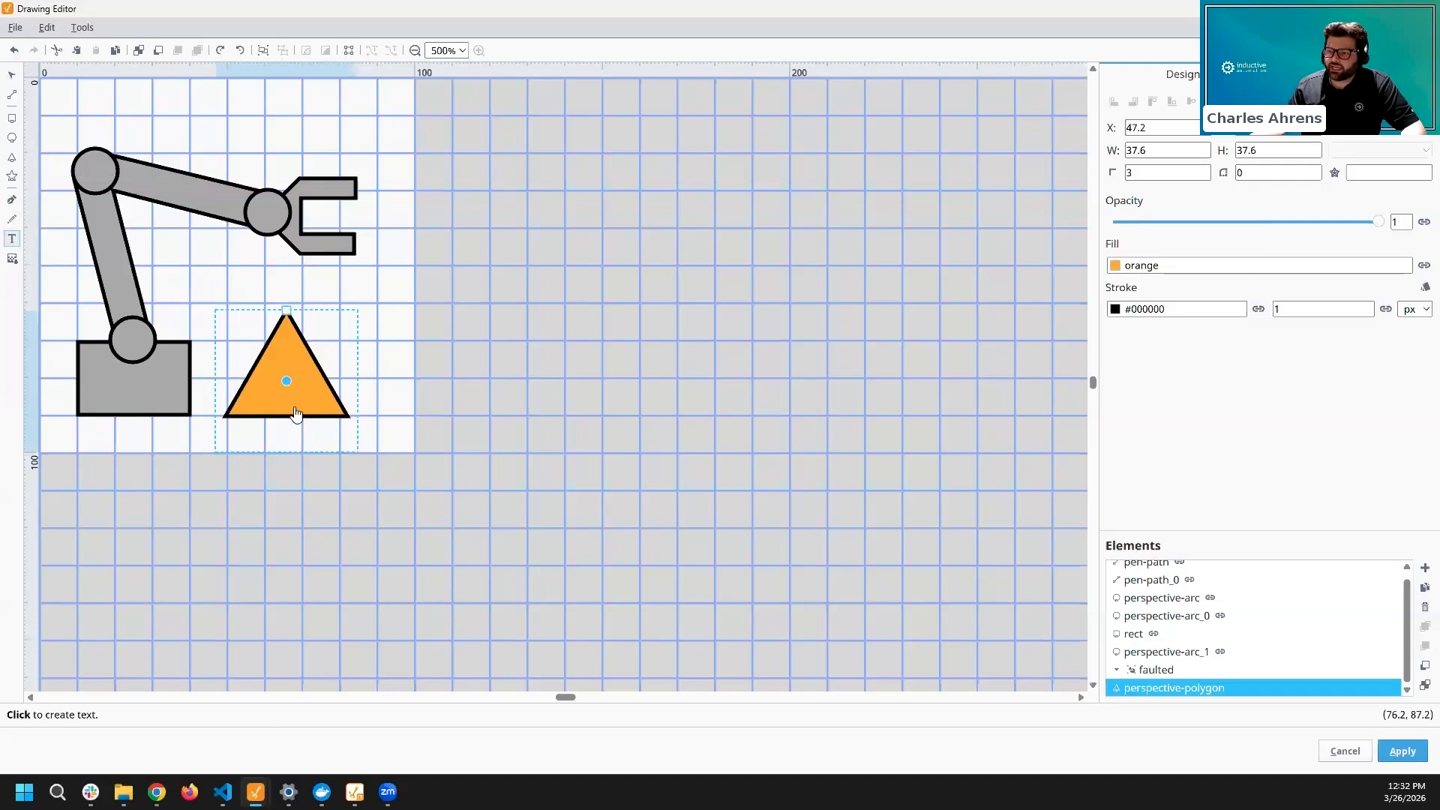
{"action": "left_click", "coordinate": [296, 384]}
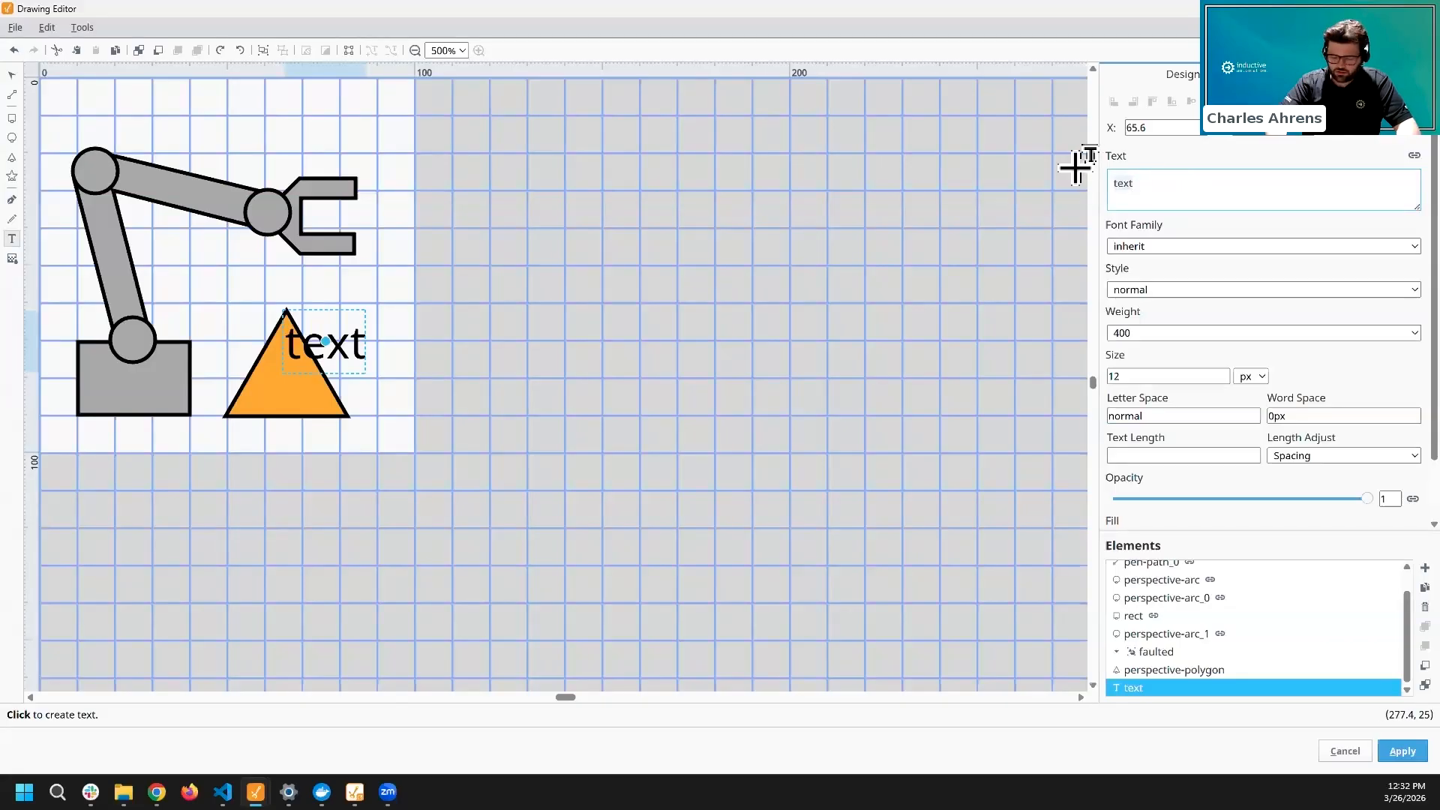
{"action": "type", "text": "!"}
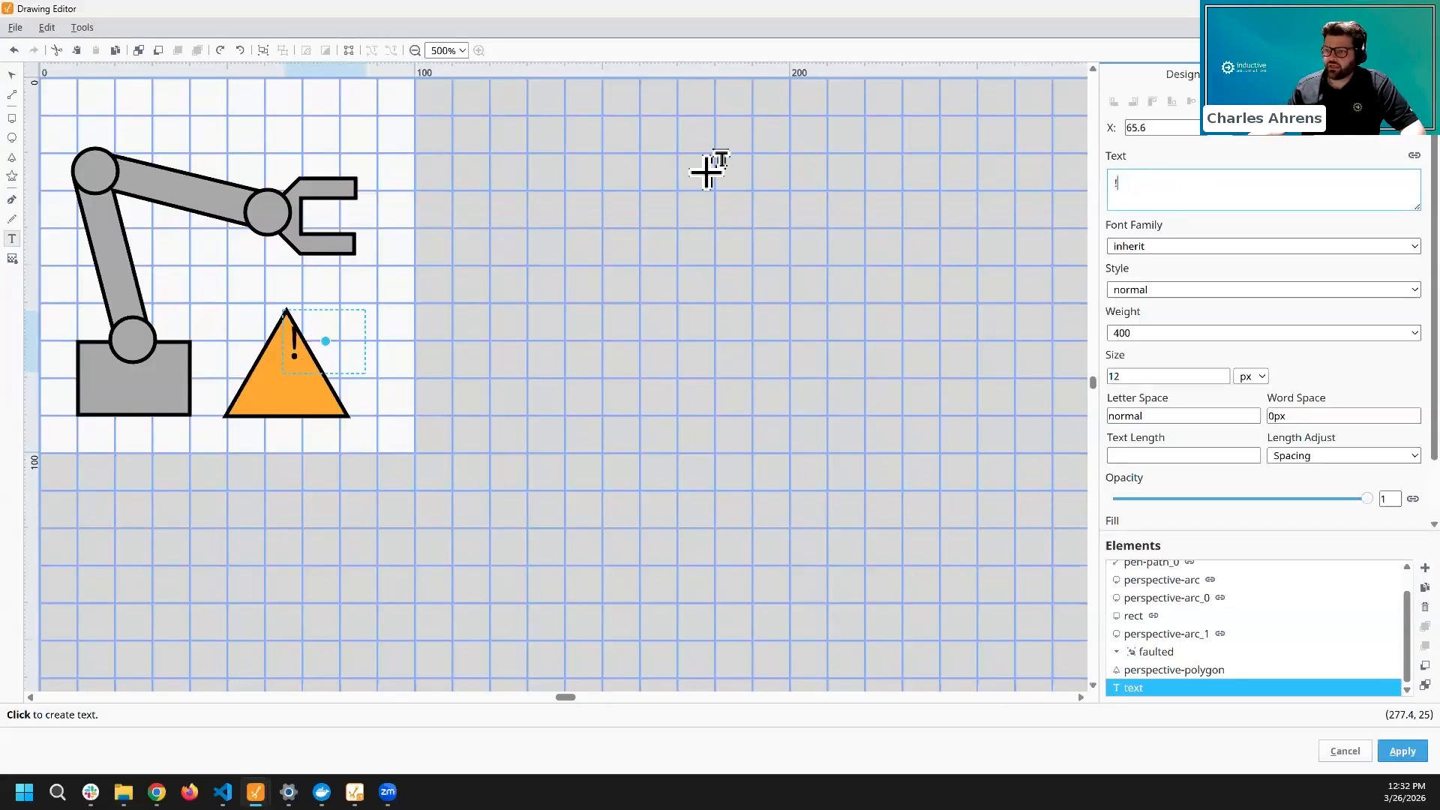
- Align the centers of the exclamation mark and the triangle both horizontally and vertically
{"action": "left_click", "coordinate": [12, 75]}
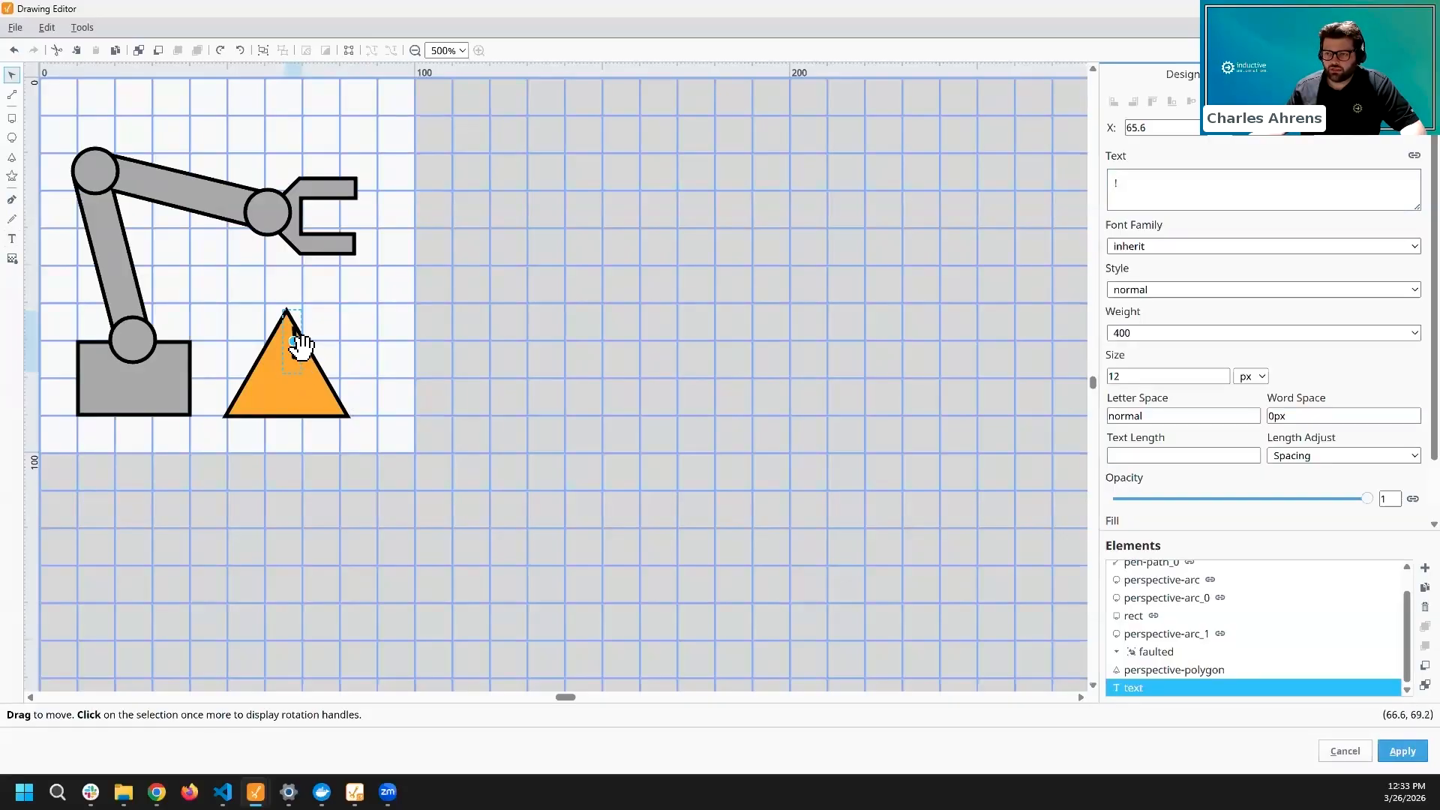
{"action": "left_click", "coordinate": [321, 398], "text": "shift"}
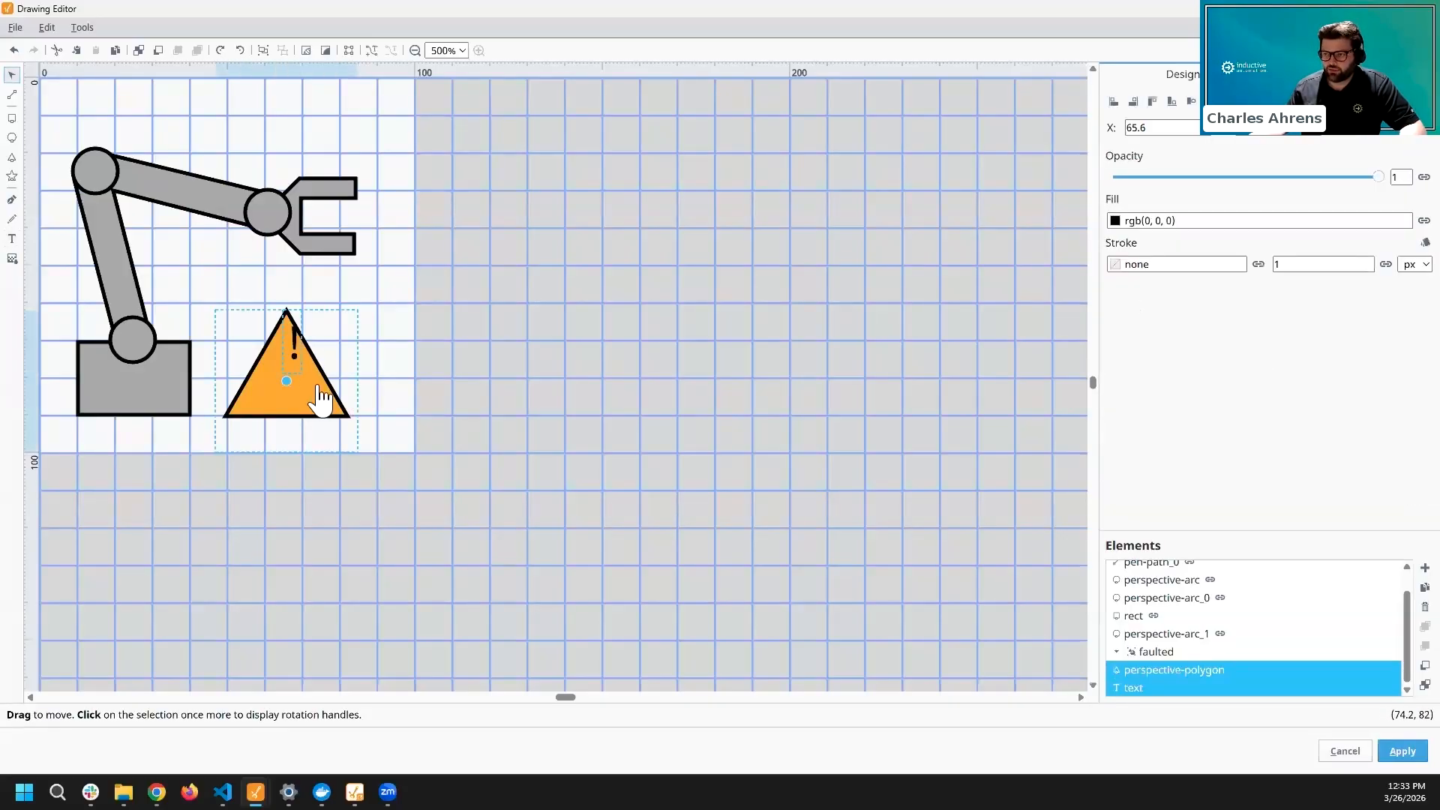
{"action": "left_click", "coordinate": [1192, 102]}
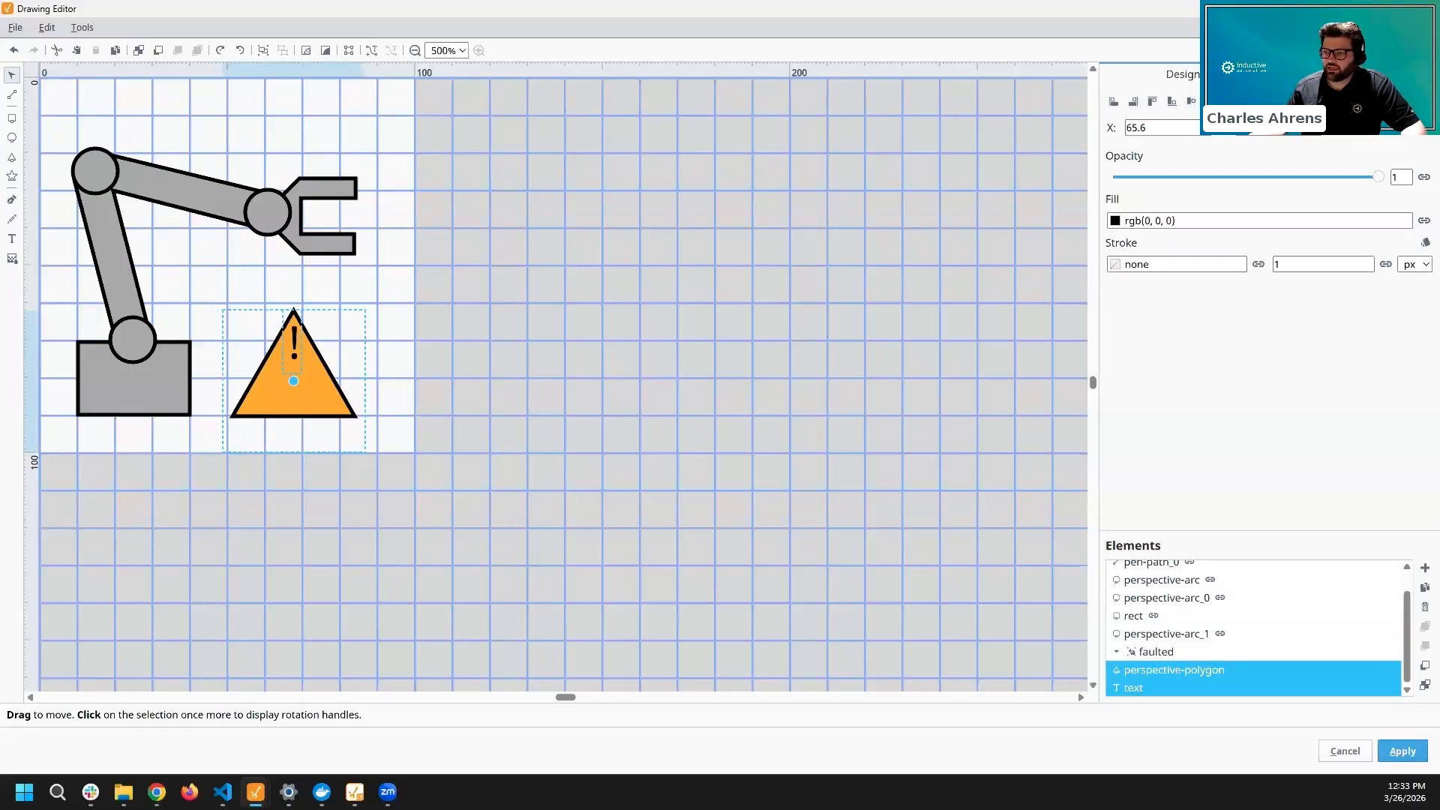
{"action": "left_click", "coordinate": [1191, 102]}
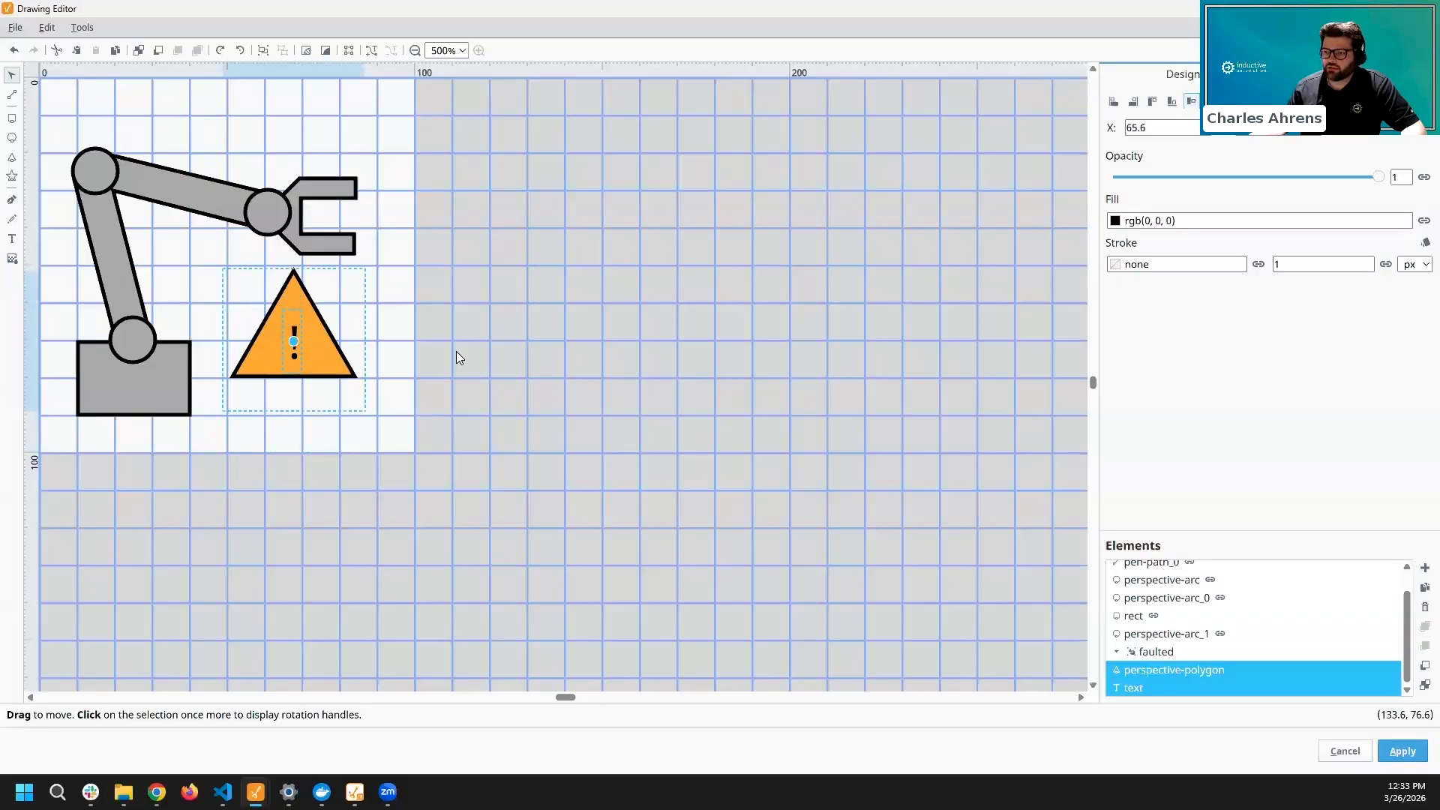
- Move the triangle polygon and the exclamation mark text into the faulted group
{"action": "key", "text": "Escape"}
{"action": "left_click", "coordinate": [315, 346]}
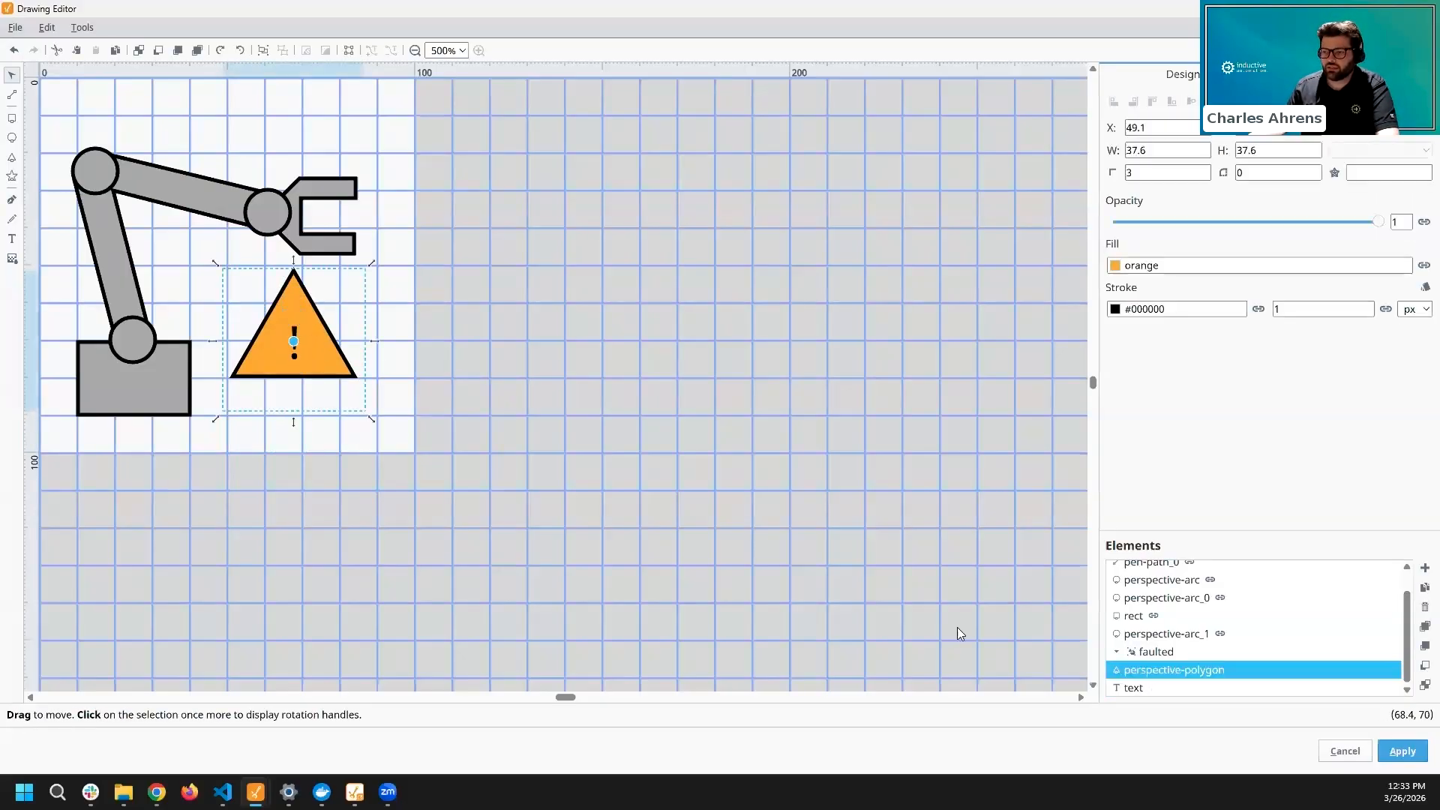
{"action": "left_click", "coordinate": [1147, 687]}
{"action": "left_click", "coordinate": [1148, 670], "text": "ctrl"}
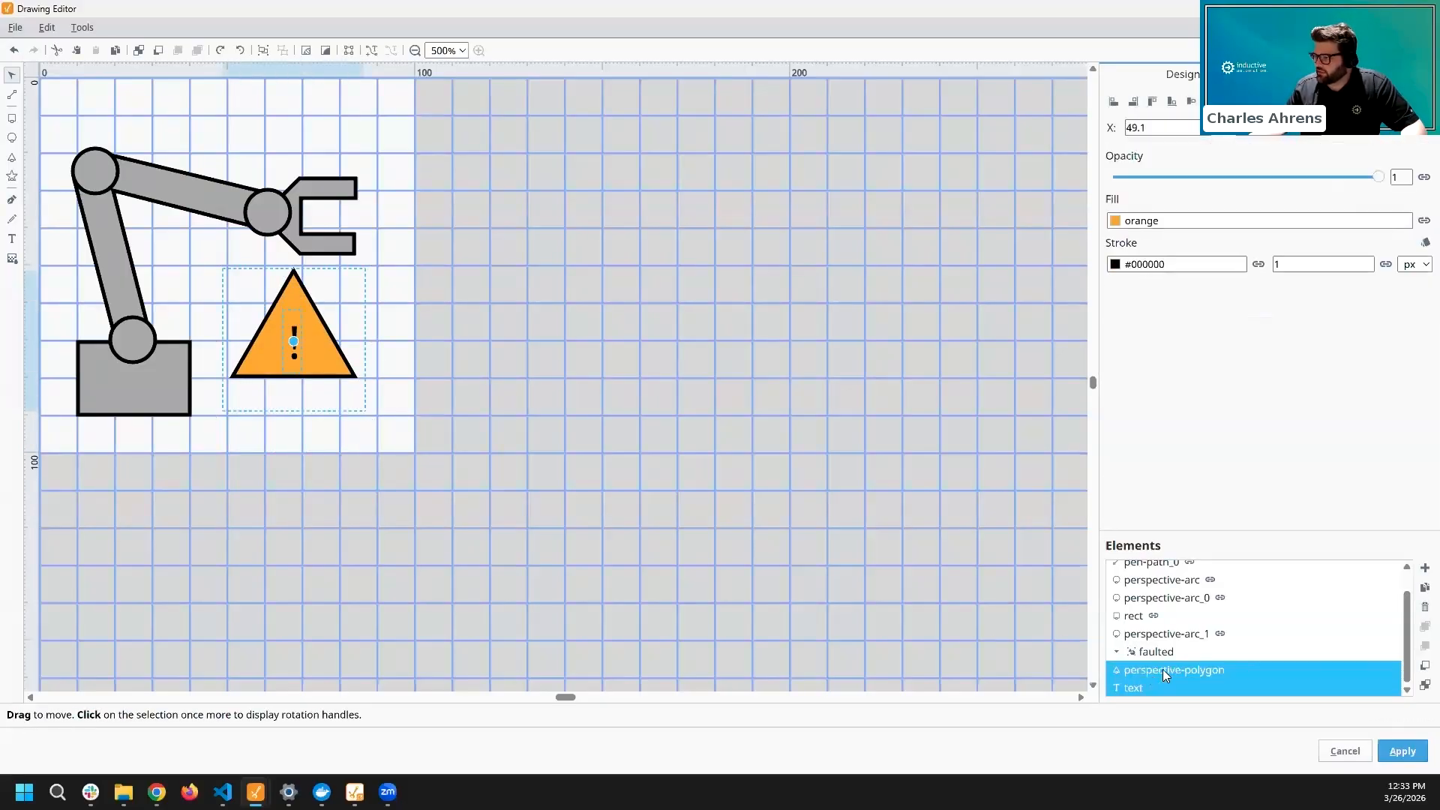
{"action": "left_click_drag", "start_coordinate": [1167, 669], "coordinate": [1171, 650]}
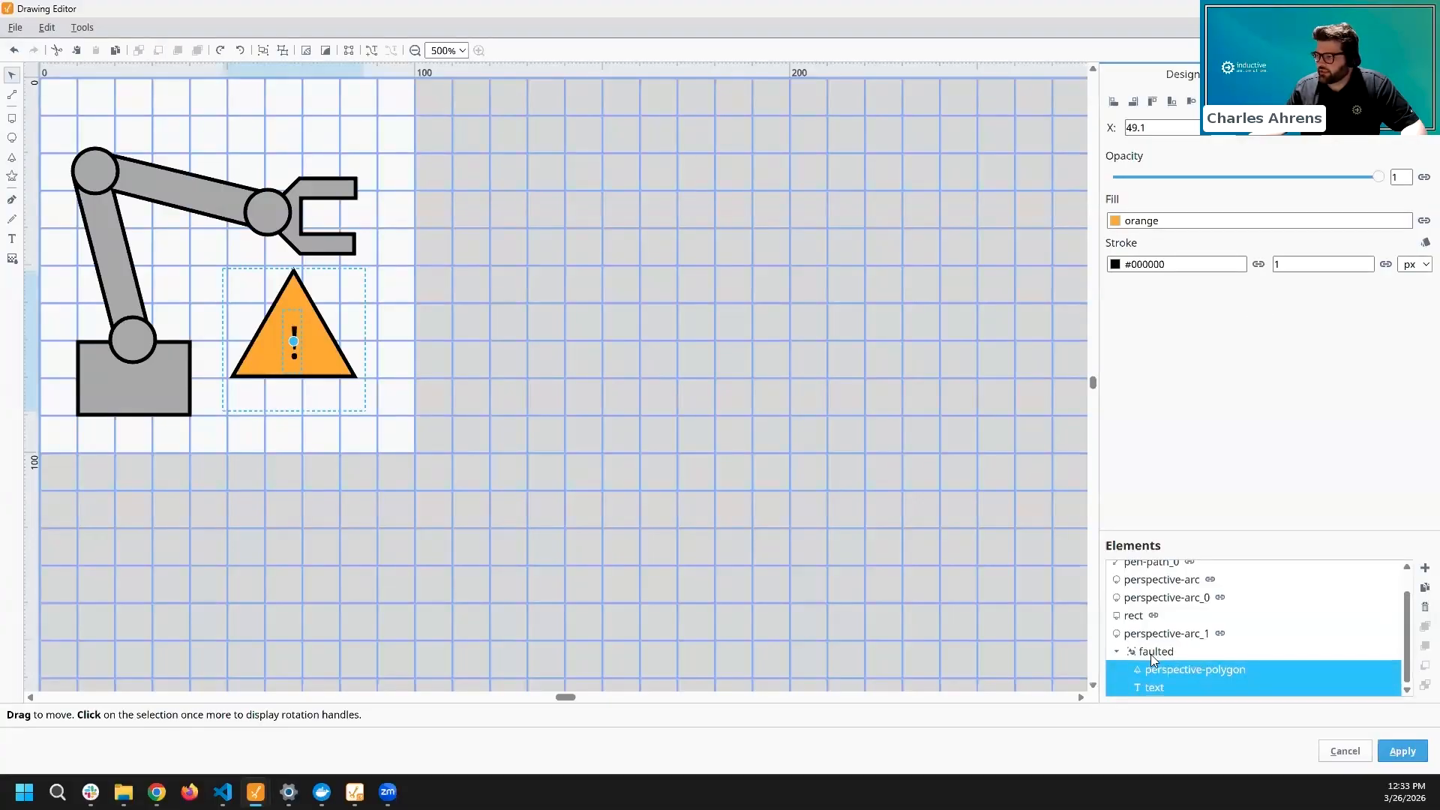
- Check the faulted group's contents by selecting the group and its two members in turn
{"action": "left_click", "coordinate": [1146, 672]}
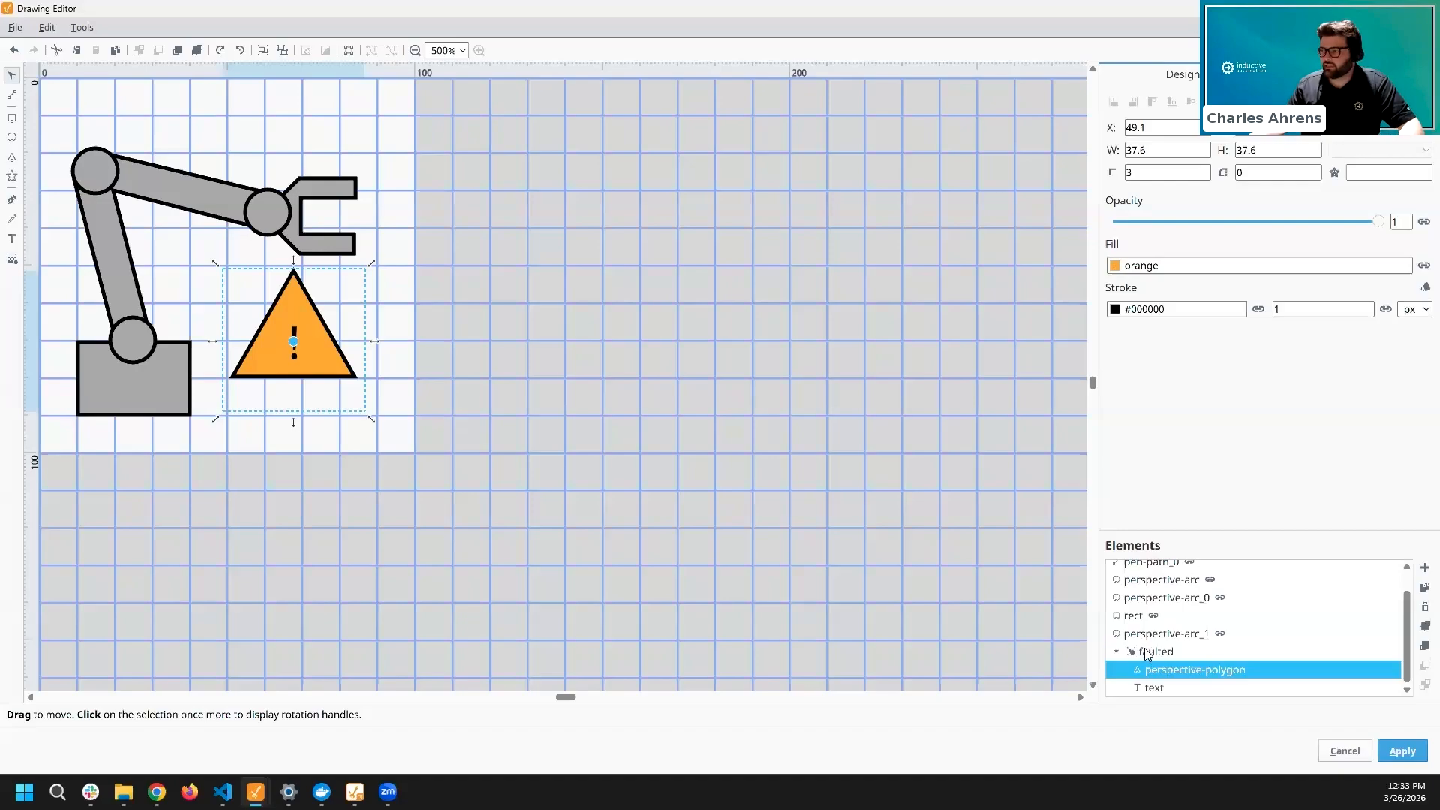
{"action": "left_click", "coordinate": [1152, 654]}
{"action": "left_click", "coordinate": [1151, 669]}
{"action": "left_click", "coordinate": [1153, 684]}
{"action": "left_click", "coordinate": [1151, 655]}
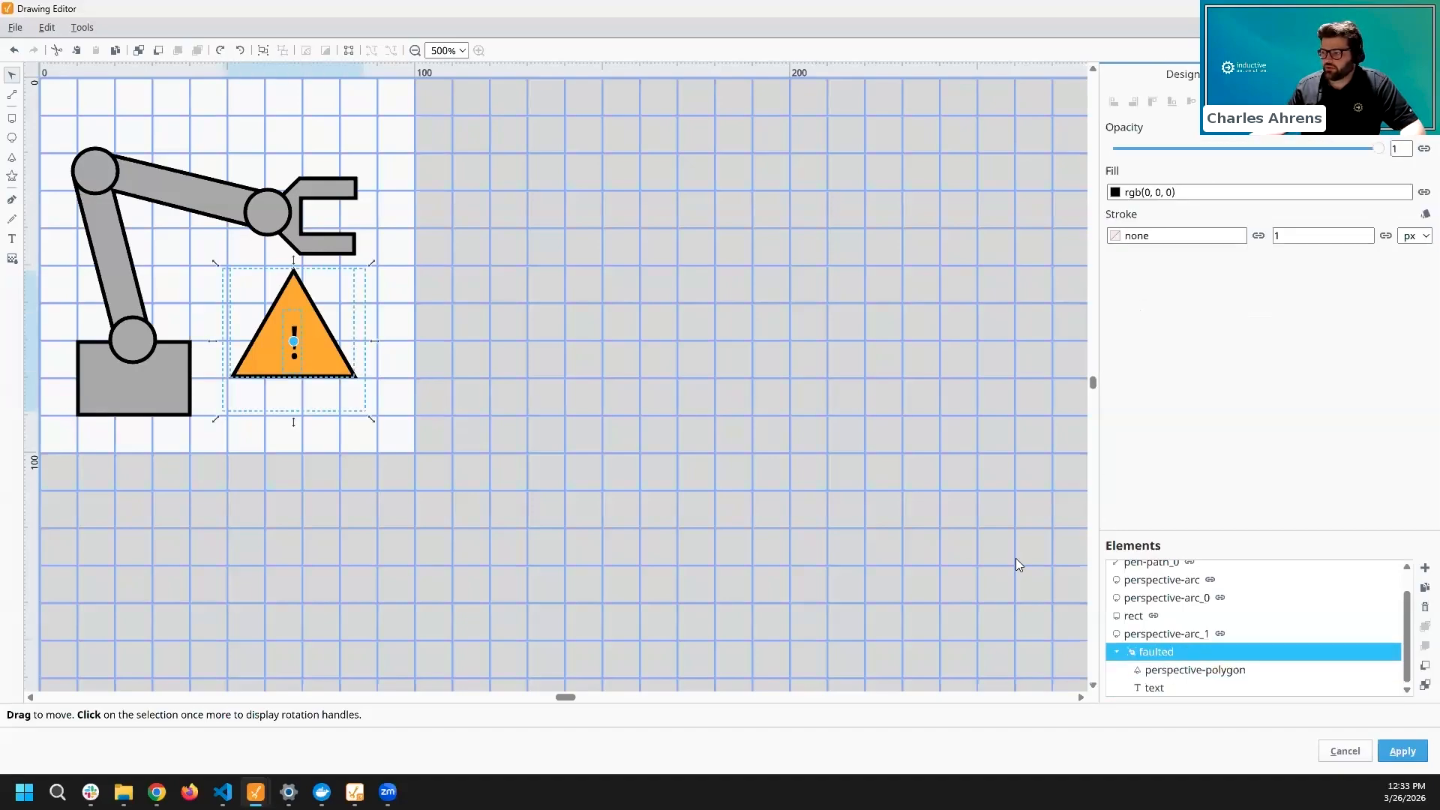
{"action": "left_click", "coordinate": [392, 335]}
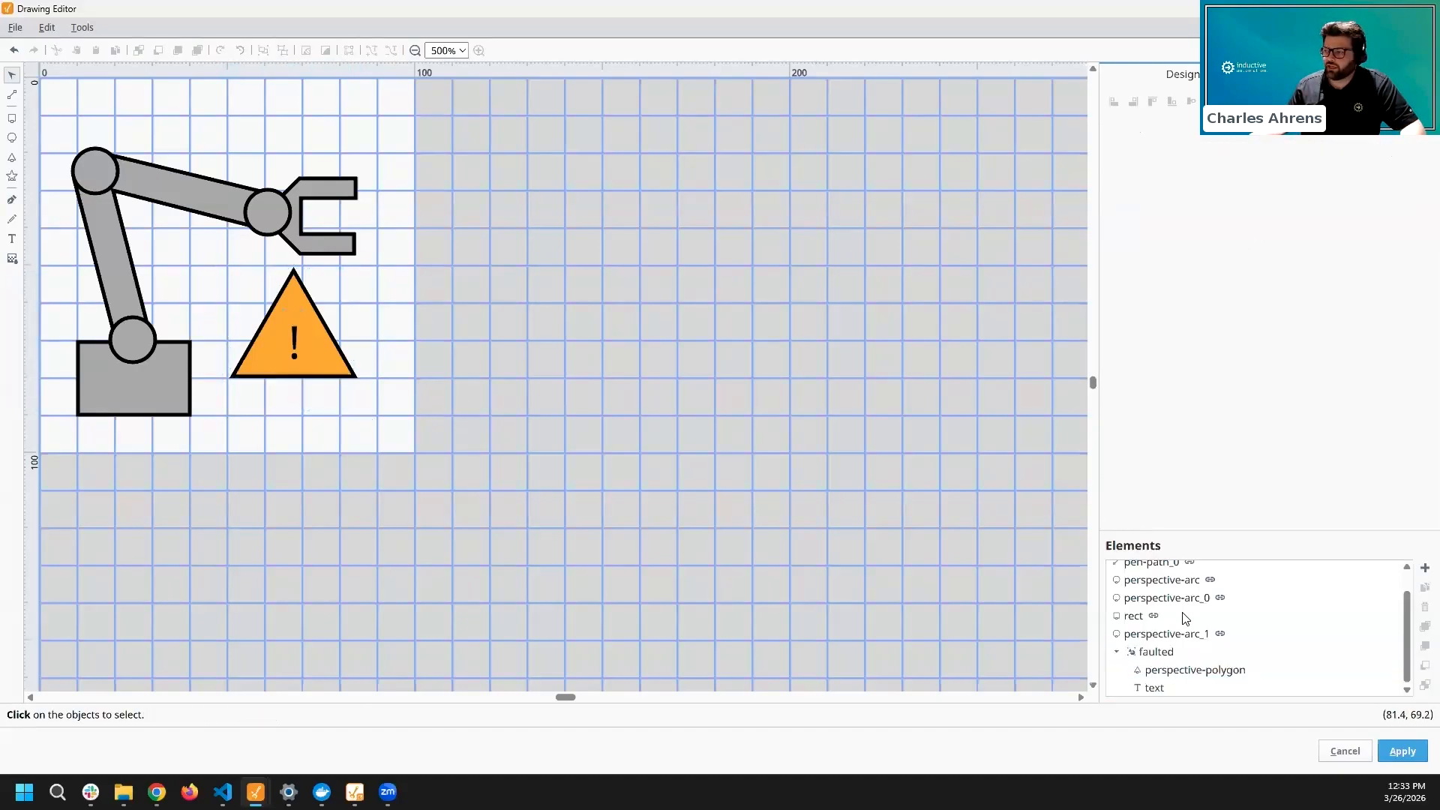
- Nudge the faulted group down and to the right, lining up the triangle's lower edge with the bottom of the robot's base
{"action": "left_click", "coordinate": [1174, 650]}
{"action": "key", "text": "Down"}
{"action": "key", "text": "Down"}
{"action": "key", "text": "Down"}
{"action": "key", "text": "Down"}
{"action": "key", "text": "Down"}
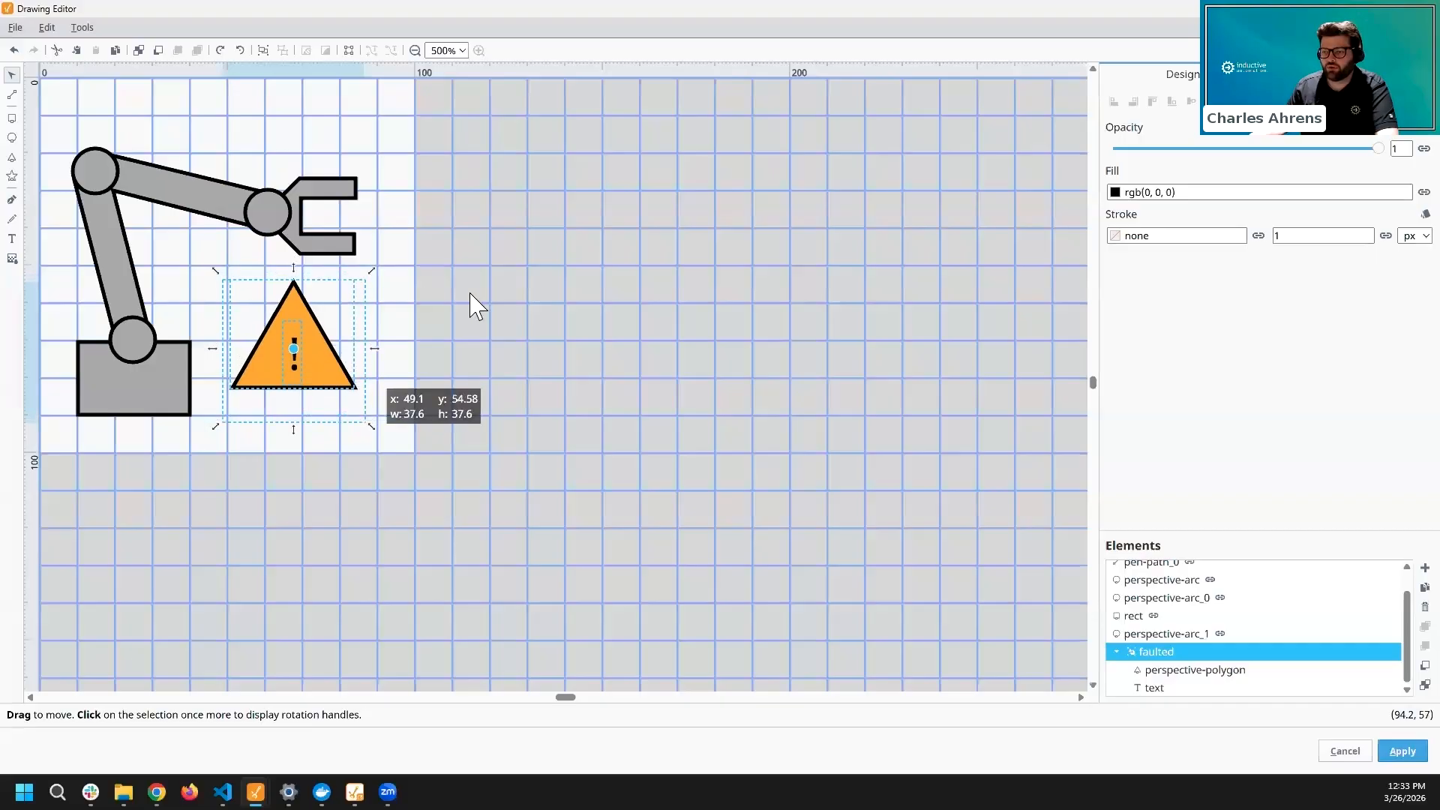
{"action": "key", "text": "Right"}
{"action": "key", "text": "Right"}
{"action": "key", "text": "Down"}
{"action": "key", "text": "Down"}
{"action": "key", "text": "Down"}
{"action": "key", "text": "Down"}
{"action": "key", "text": "Down"}
{"action": "key", "text": "Down"}
{"action": "key", "text": "Right"}
{"action": "key", "text": "Right"}
{"action": "key", "text": "Right"}
{"action": "key", "text": "Right"}
{"action": "key", "text": "Right"}
{"action": "key", "text": "Up"}
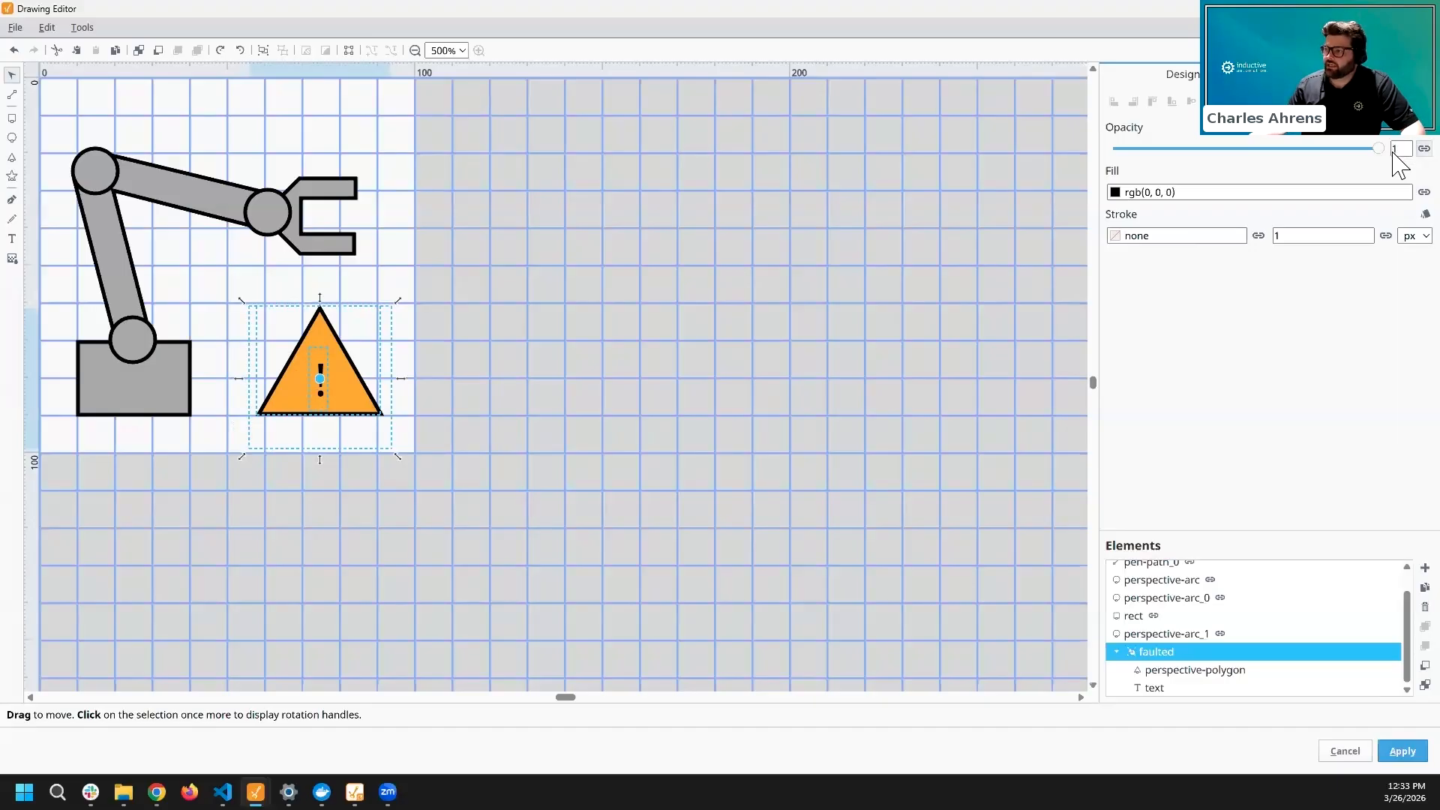
- Bind the faulted group's opacity to the indirect tag path {path}/State, with path referencing view.params.path
{"action": "left_click", "coordinate": [1423, 148]}
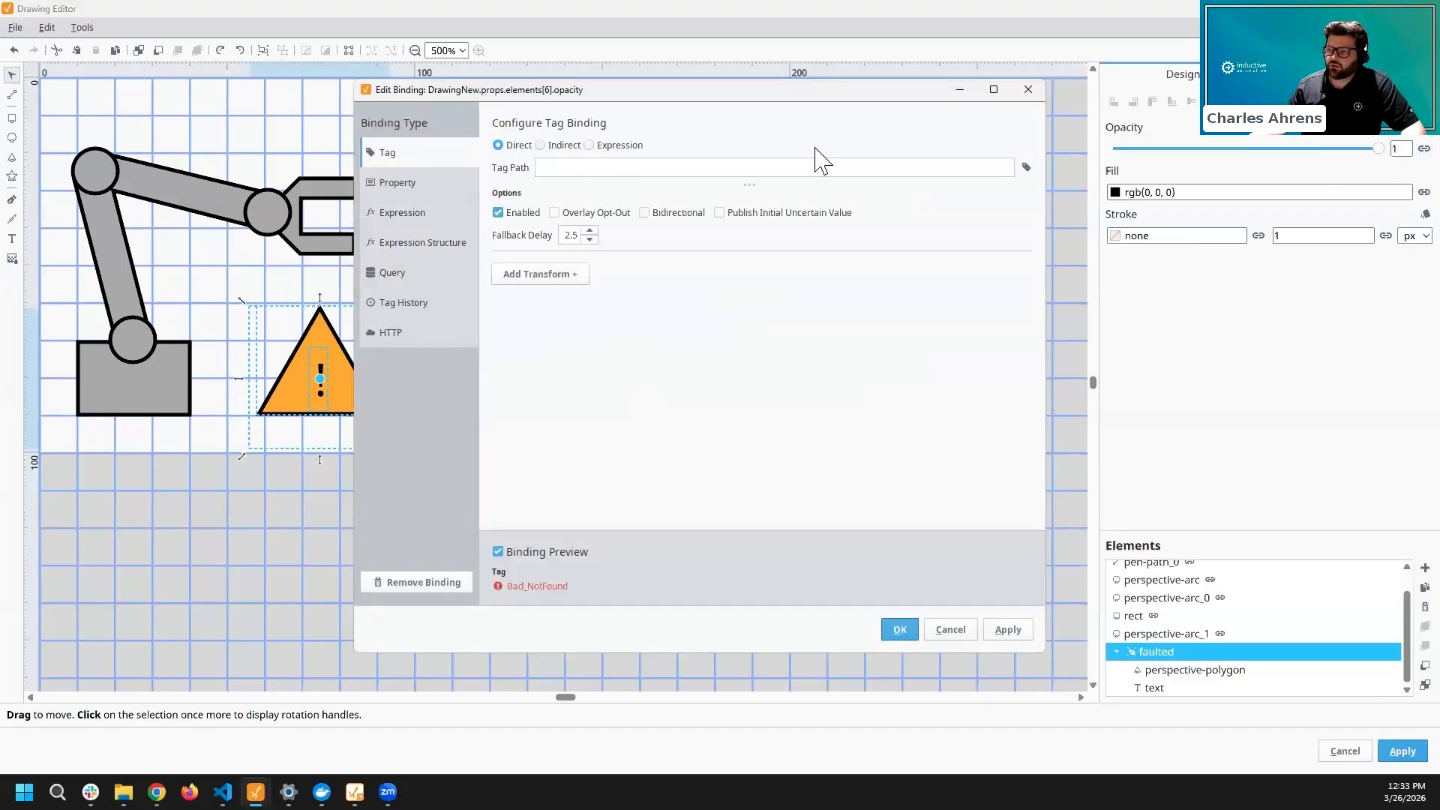
{"action": "left_click", "coordinate": [558, 145]}
{"action": "left_click", "coordinate": [1026, 168]}
{"action": "left_click", "coordinate": [1034, 241]}
{"action": "left_click", "coordinate": [1089, 280]}
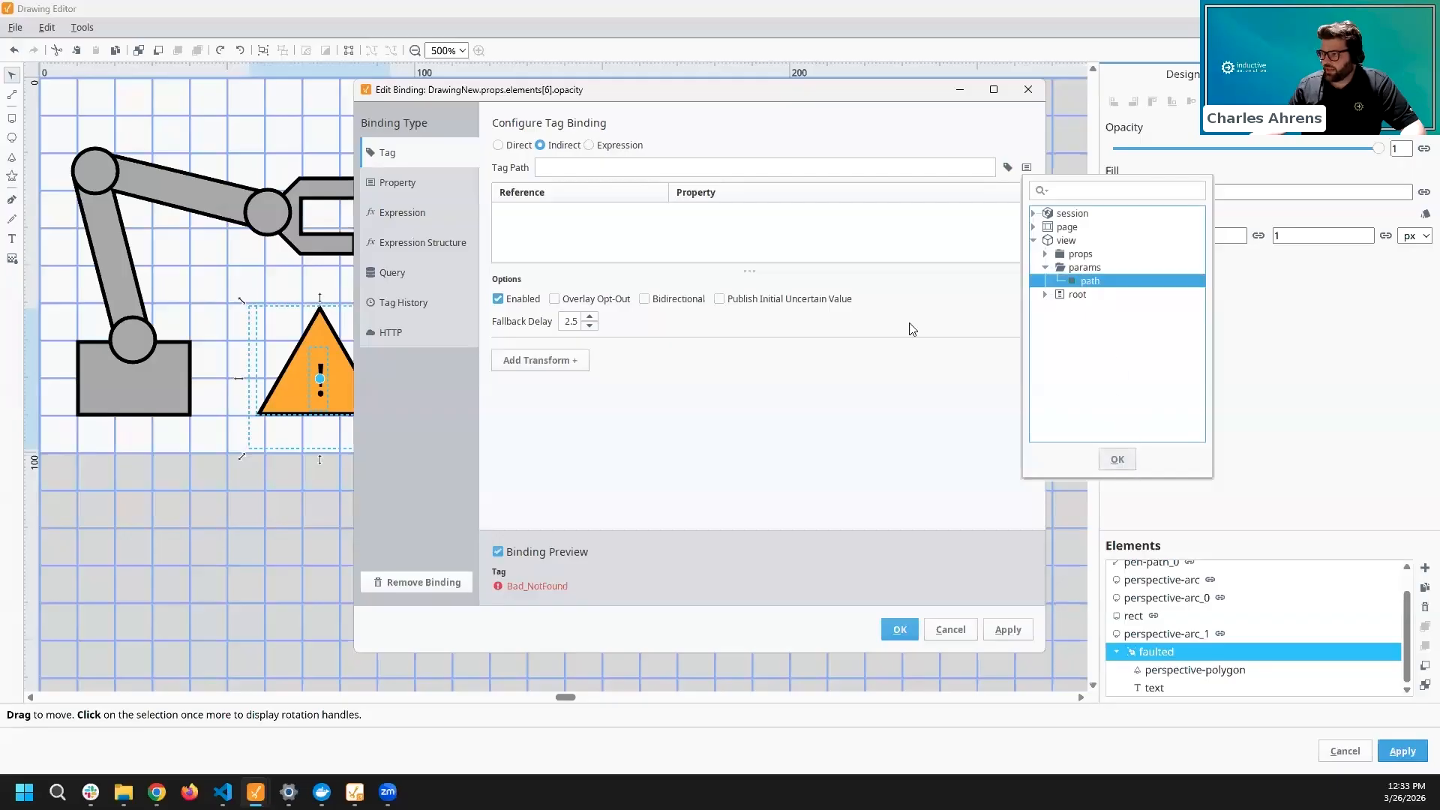
{"action": "left_click", "coordinate": [1117, 459]}
{"action": "key", "text": "Return"}
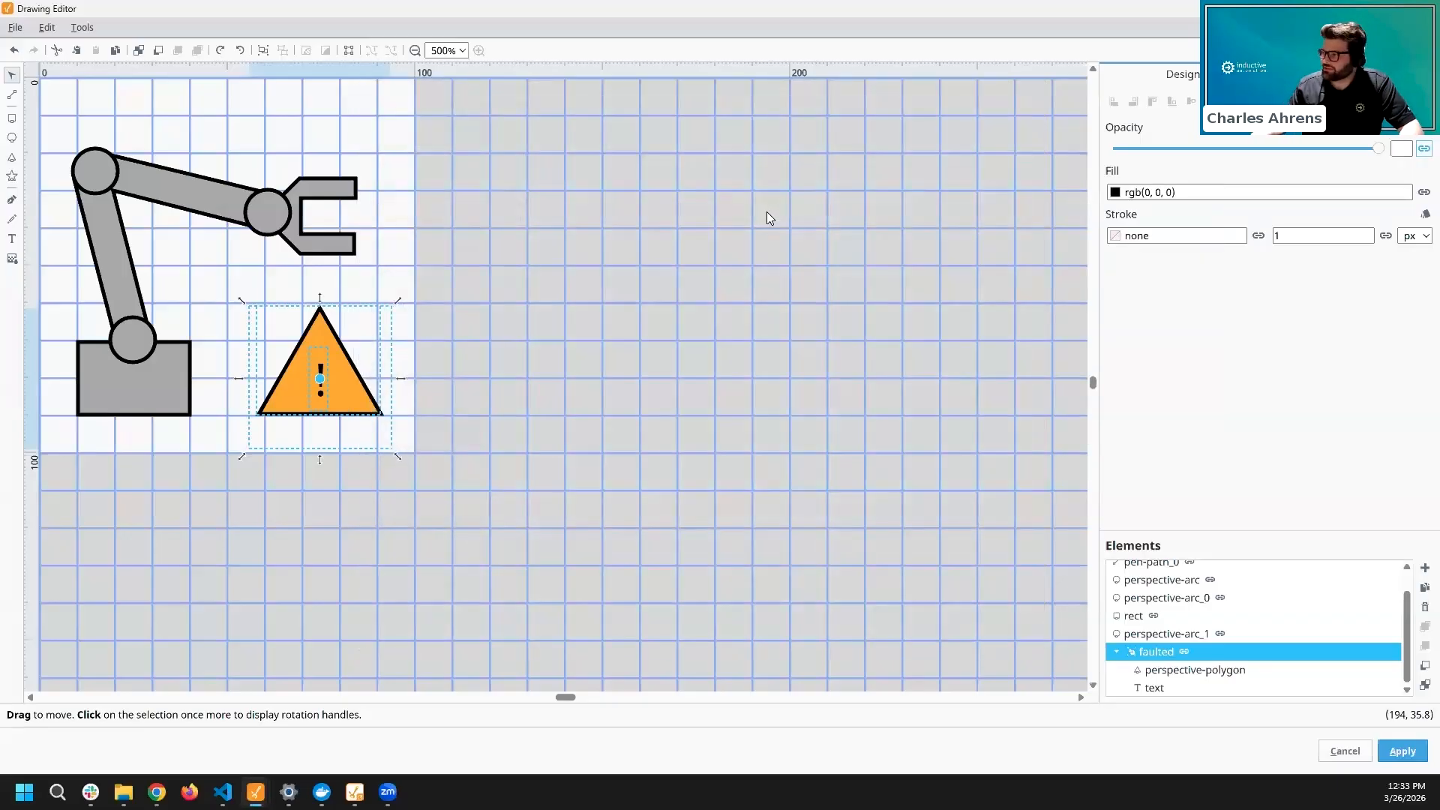
{"action": "left_click", "coordinate": [1423, 149]}
{"action": "left_click", "coordinate": [626, 165]}
{"action": "type", "text": "/State"}
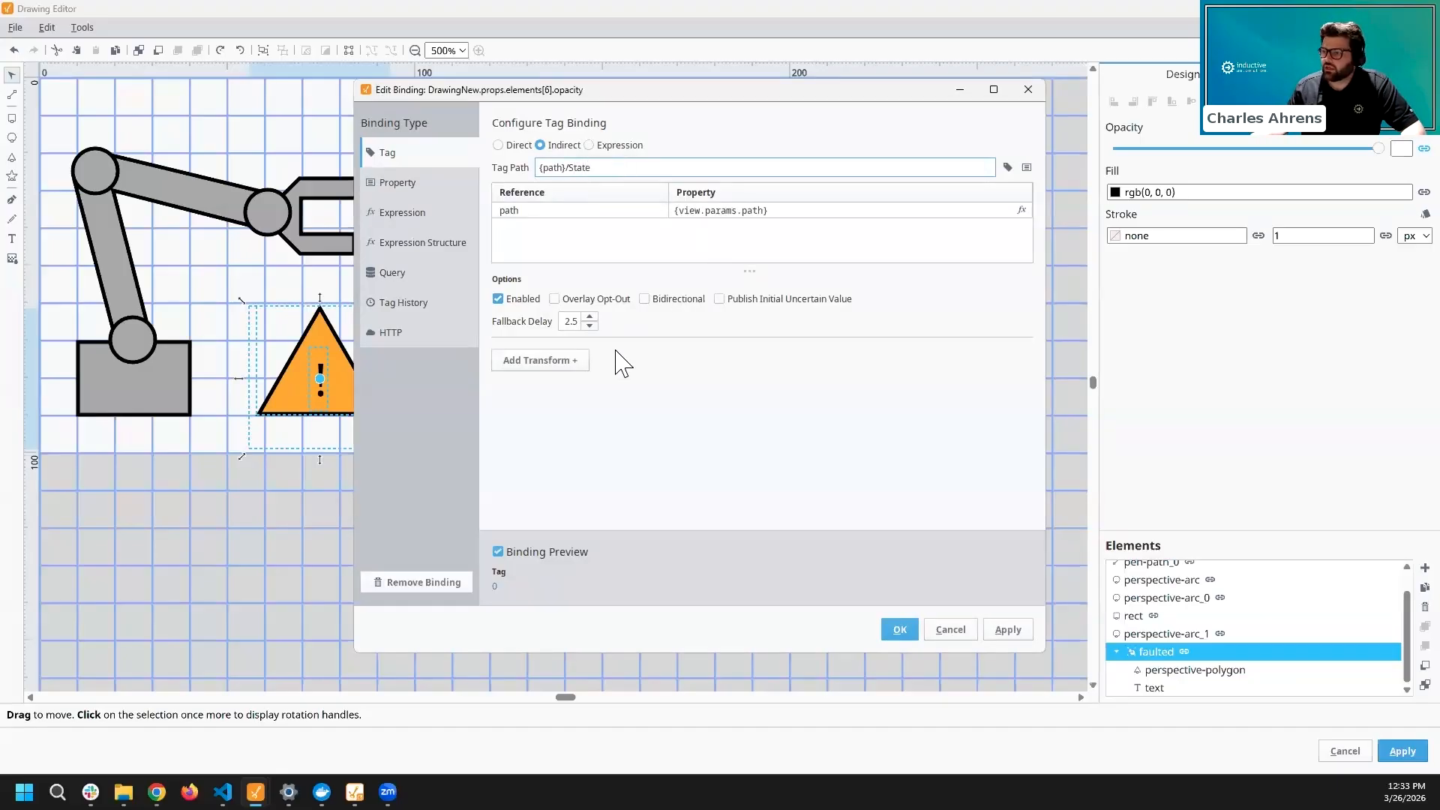
- Add a Map transform to the opacity binding that maps input value 2 to output 1
{"action": "left_click", "coordinate": [572, 367]}
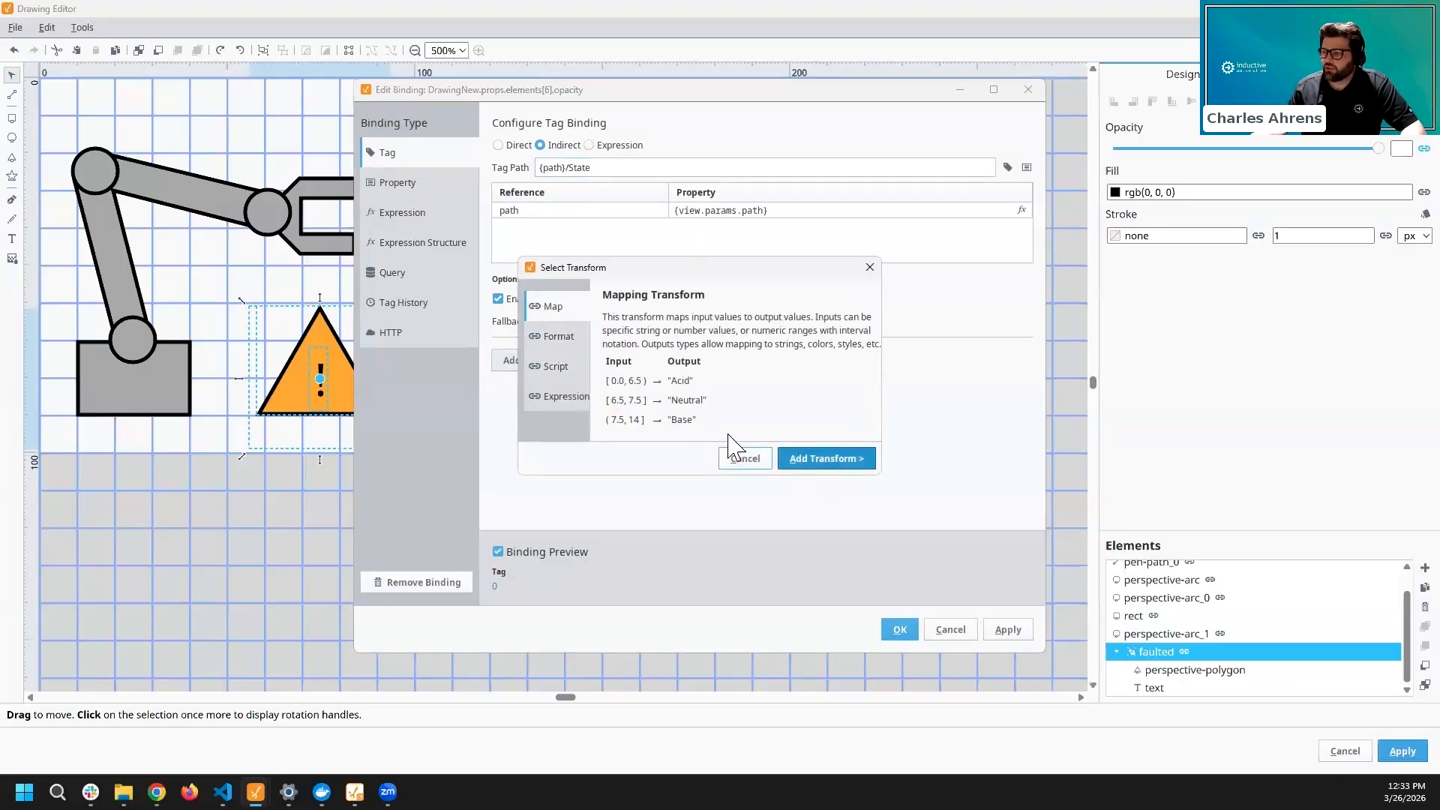
{"action": "left_click", "coordinate": [836, 462]}
{"action": "left_click", "coordinate": [1010, 418]}
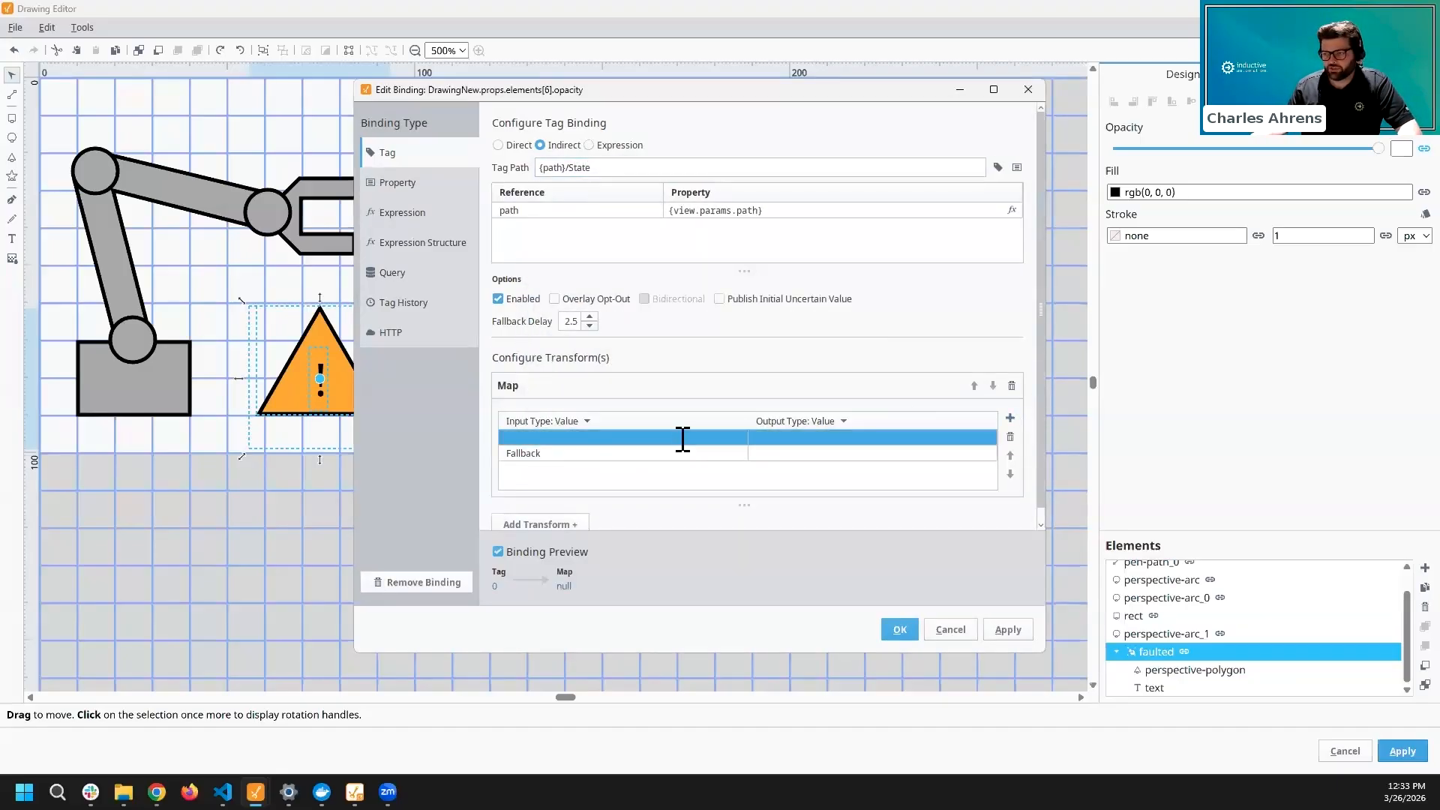
{"action": "double_click", "coordinate": [683, 439]}
{"action": "type", "text": "2"}
{"action": "key", "text": "Return"}
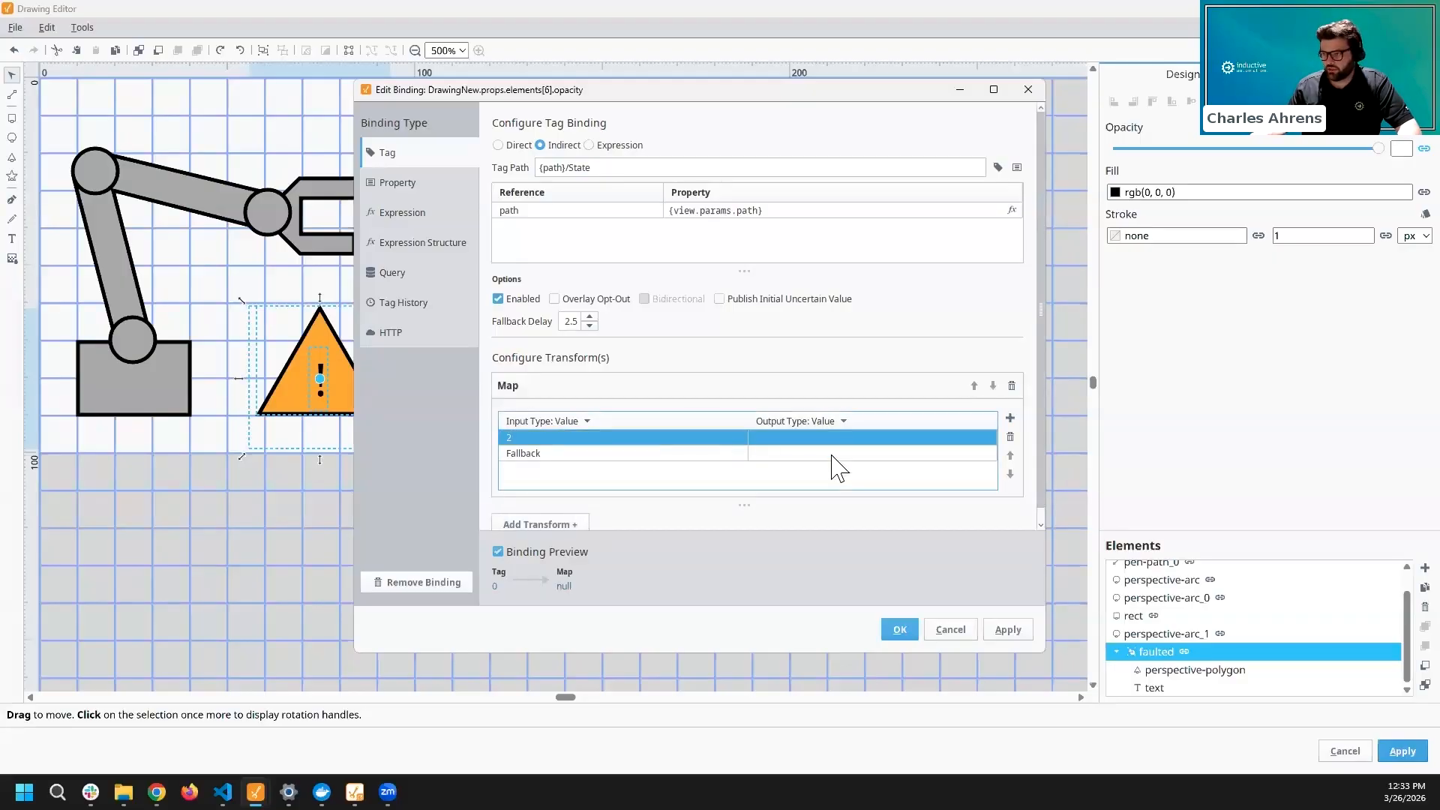
{"action": "double_click", "coordinate": [820, 439]}
{"action": "type", "text": "0"}
{"action": "key", "text": "Return"}
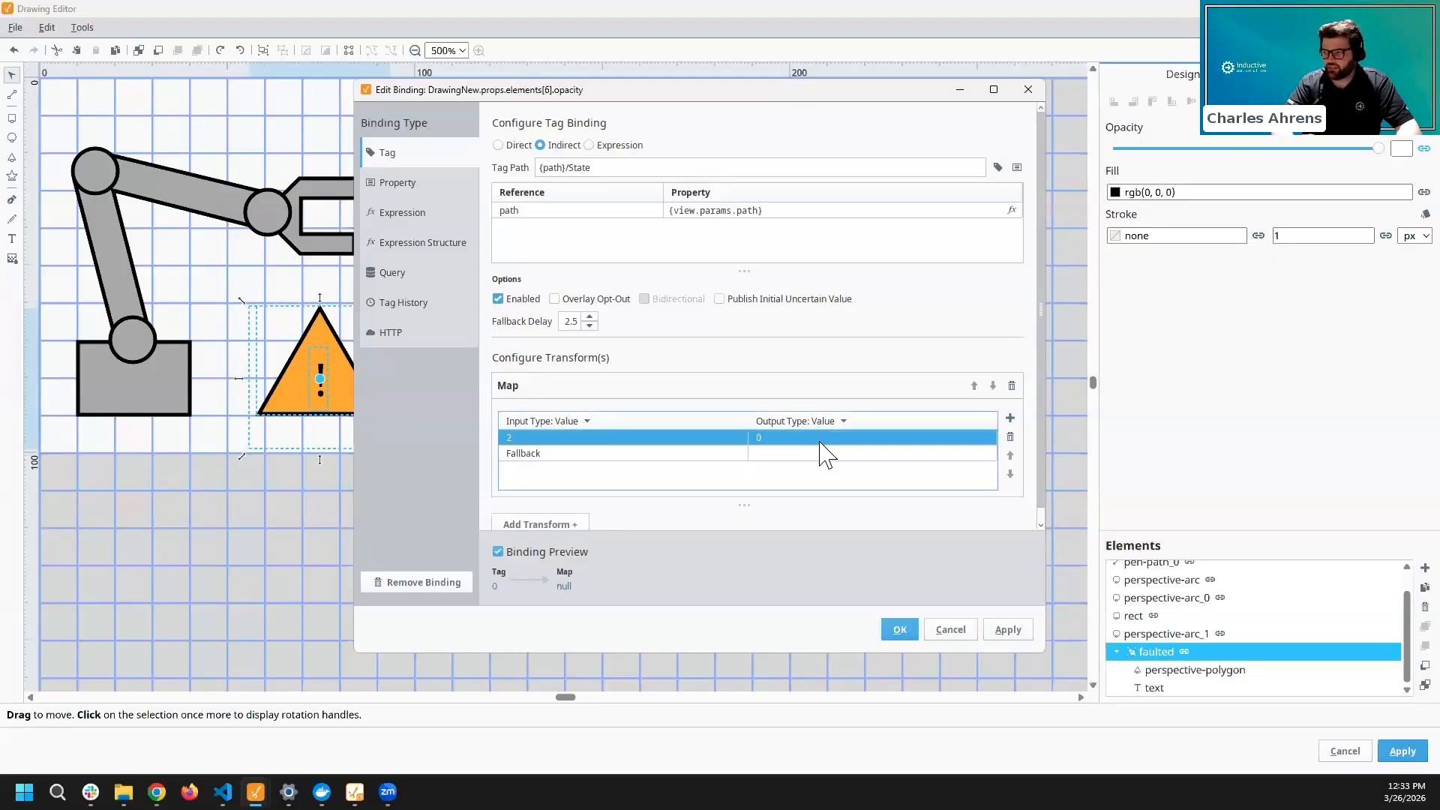
{"action": "double_click", "coordinate": [817, 442]}
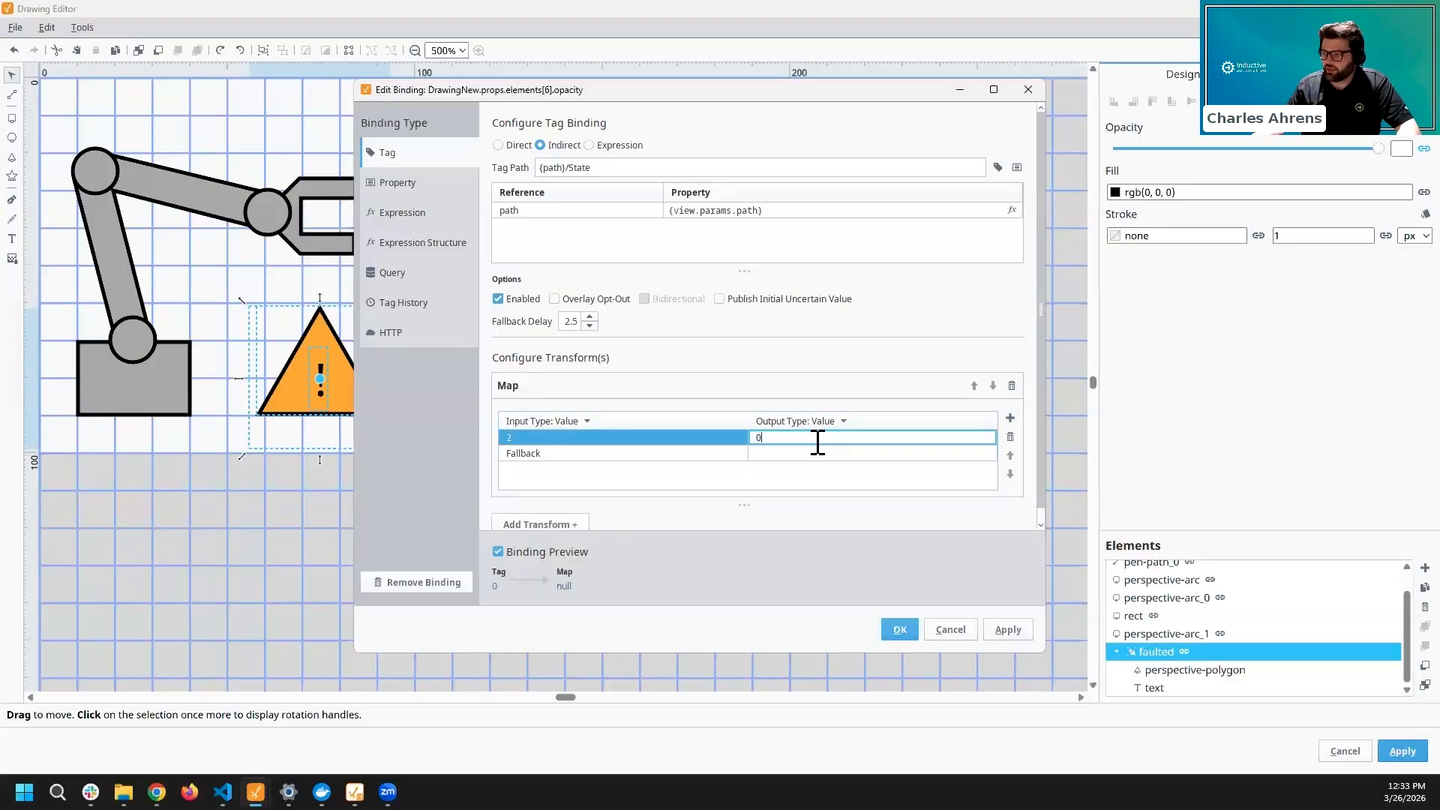
{"action": "type", "text": "1"}
- Set the map's fallback output to 0 and apply the opacity binding
{"action": "left_click", "coordinate": [806, 454]}
{"action": "left_click", "coordinate": [806, 454]}
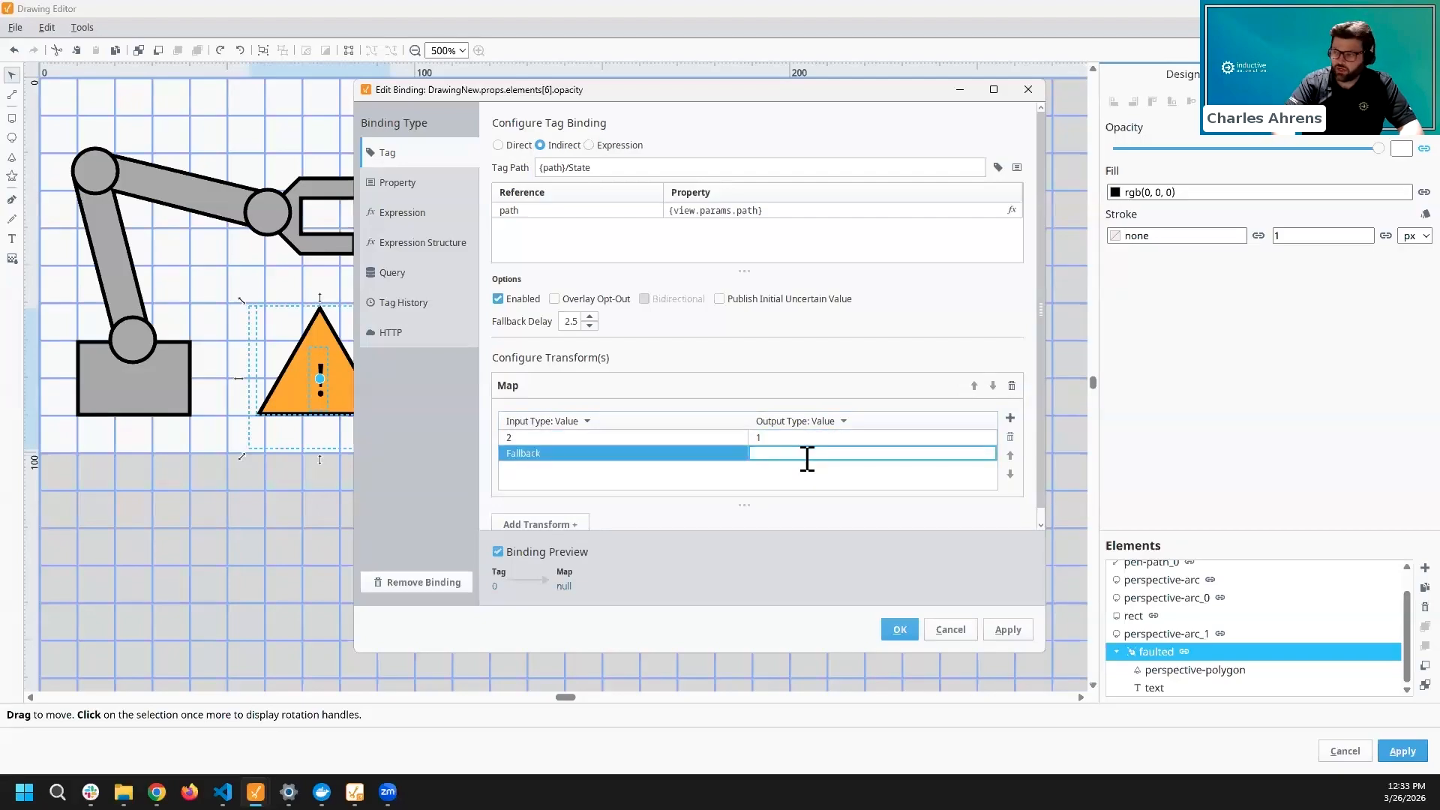
{"action": "type", "text": "0"}
{"action": "key", "text": "Return"}
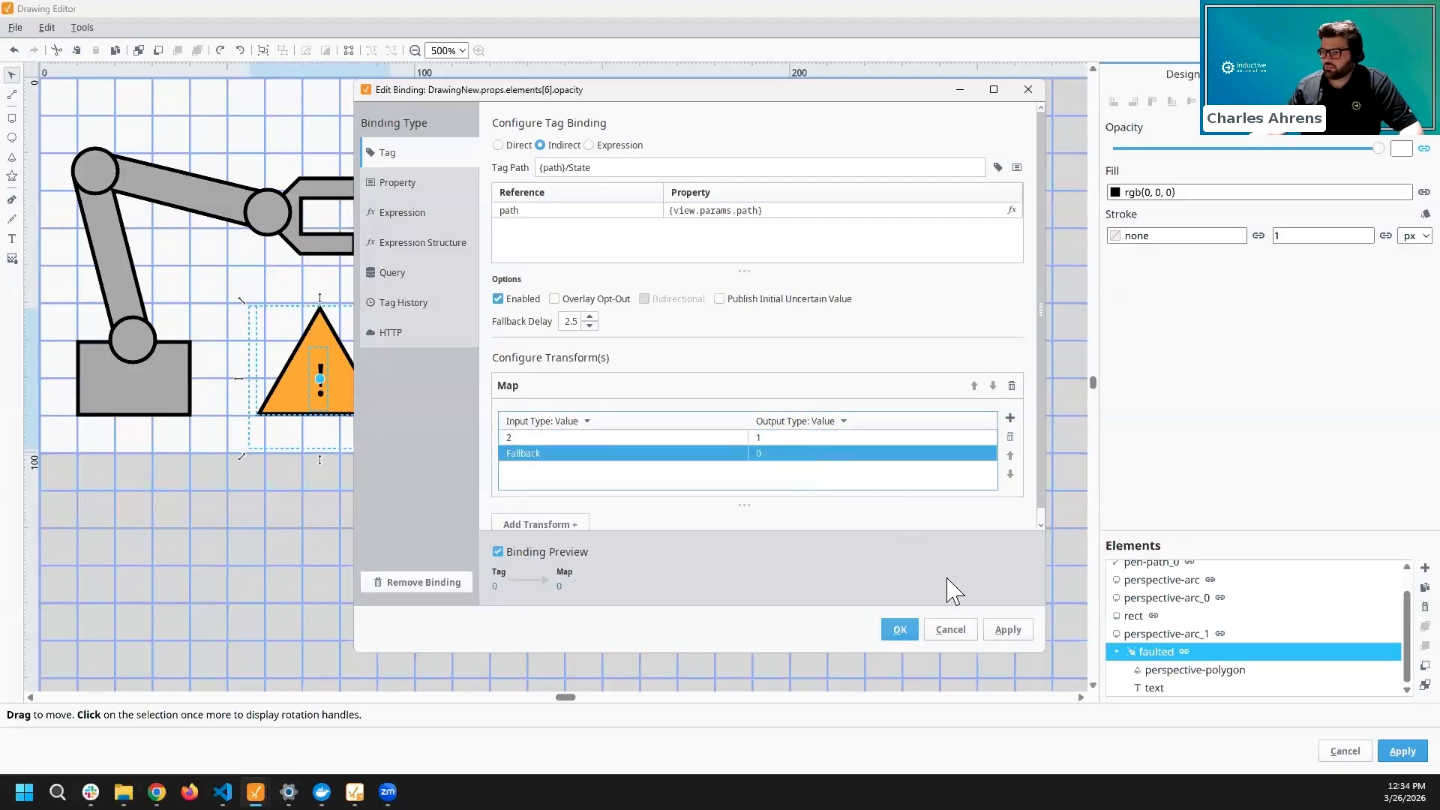
{"action": "left_click", "coordinate": [1009, 630]}
{"action": "left_click", "coordinate": [906, 630]}
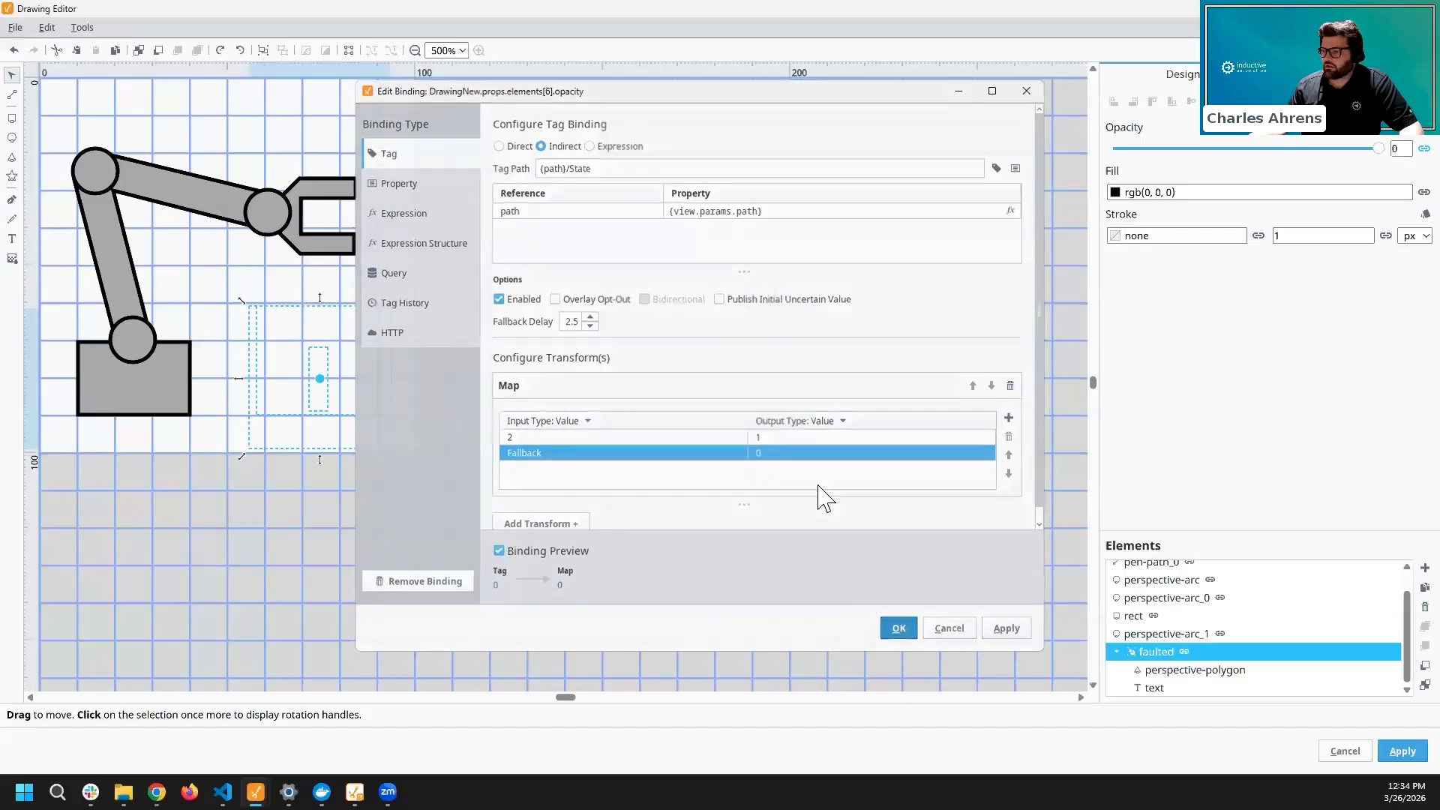
- Apply the drawing changes, save the project and open the Overview view to check the warning symbols
{"action": "left_click", "coordinate": [1395, 752]}
{"action": "left_click", "coordinate": [741, 461]}
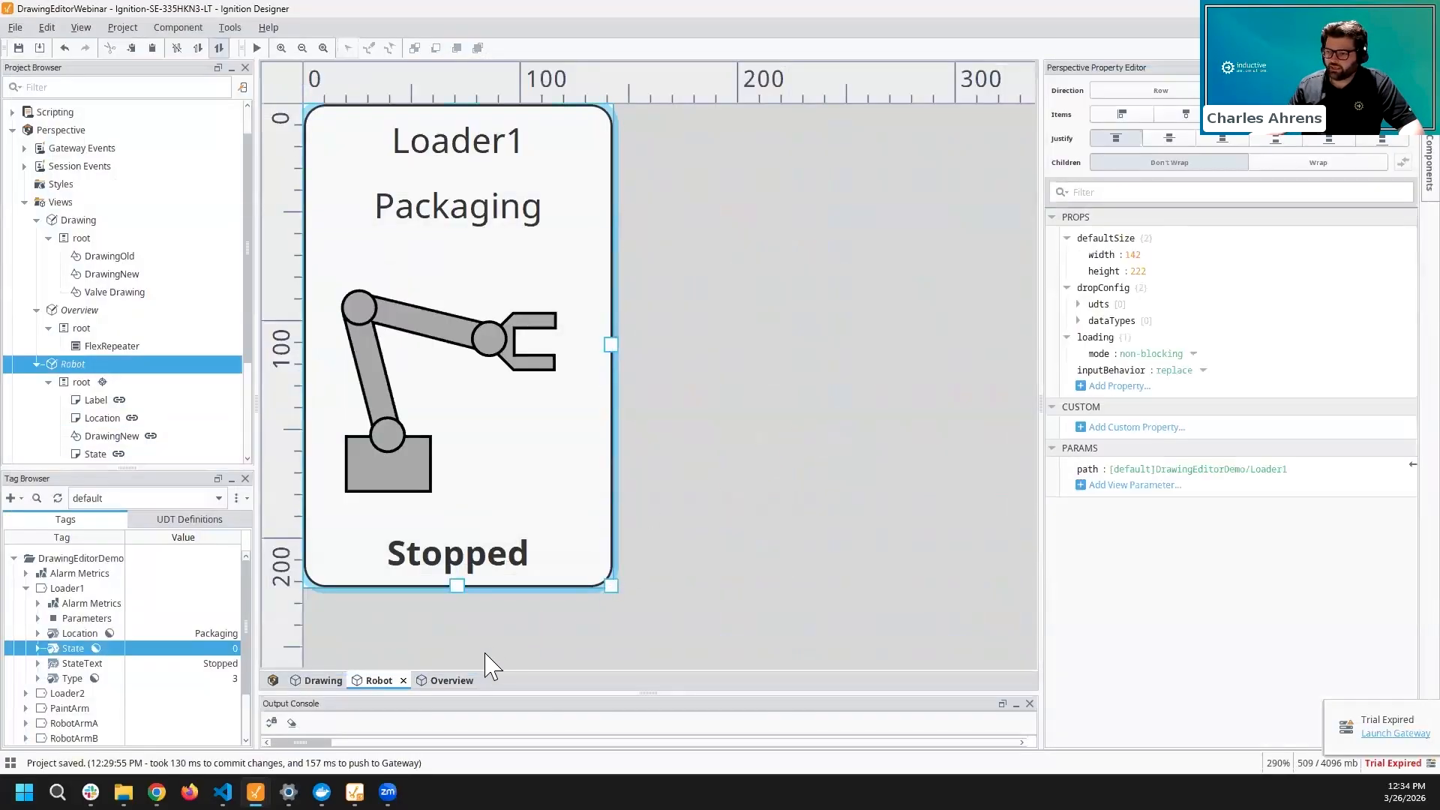
{"action": "left_click", "coordinate": [448, 681]}
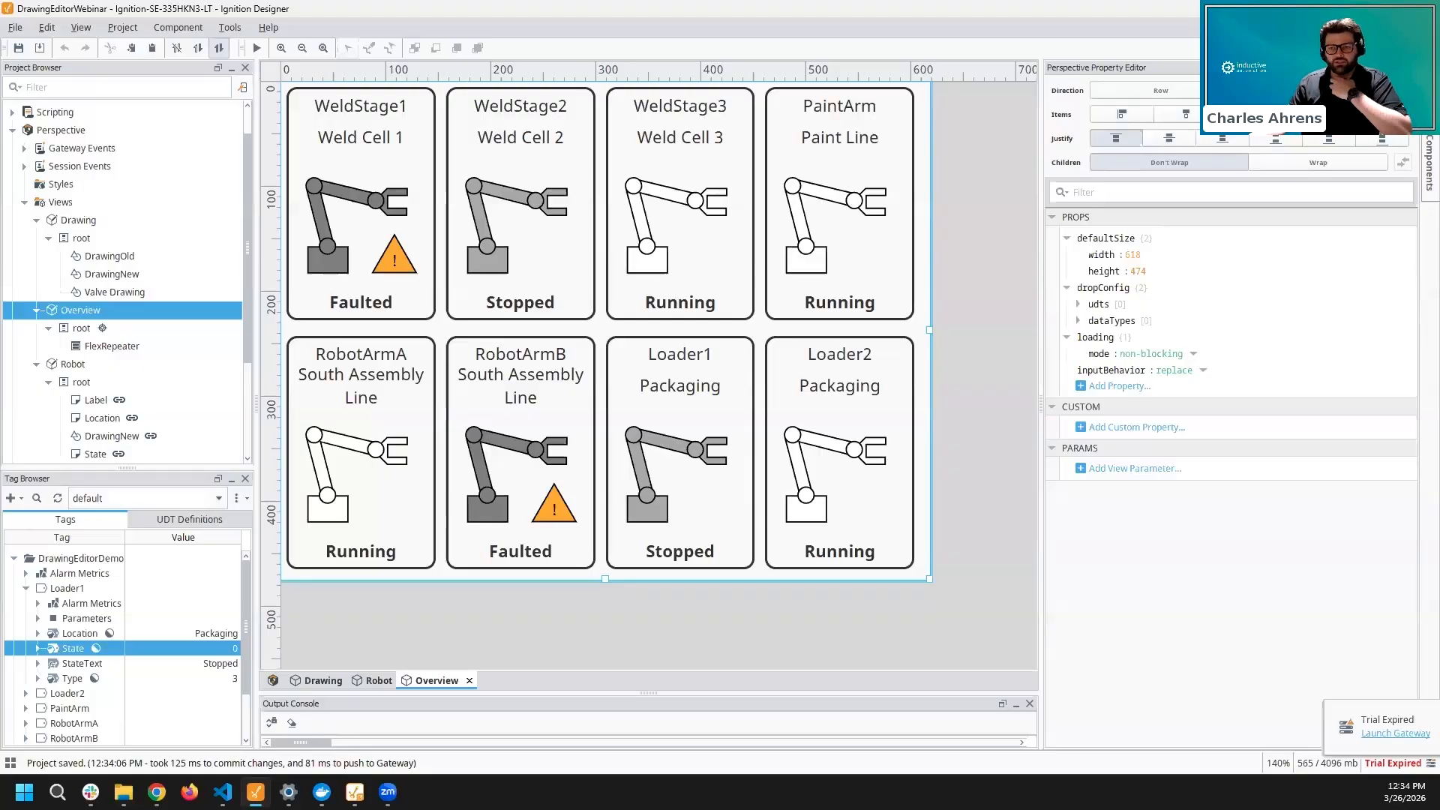
- Return to the Robot view and open its DrawingNew component in a maximized drawing editor
{"action": "left_click", "coordinate": [368, 681]}
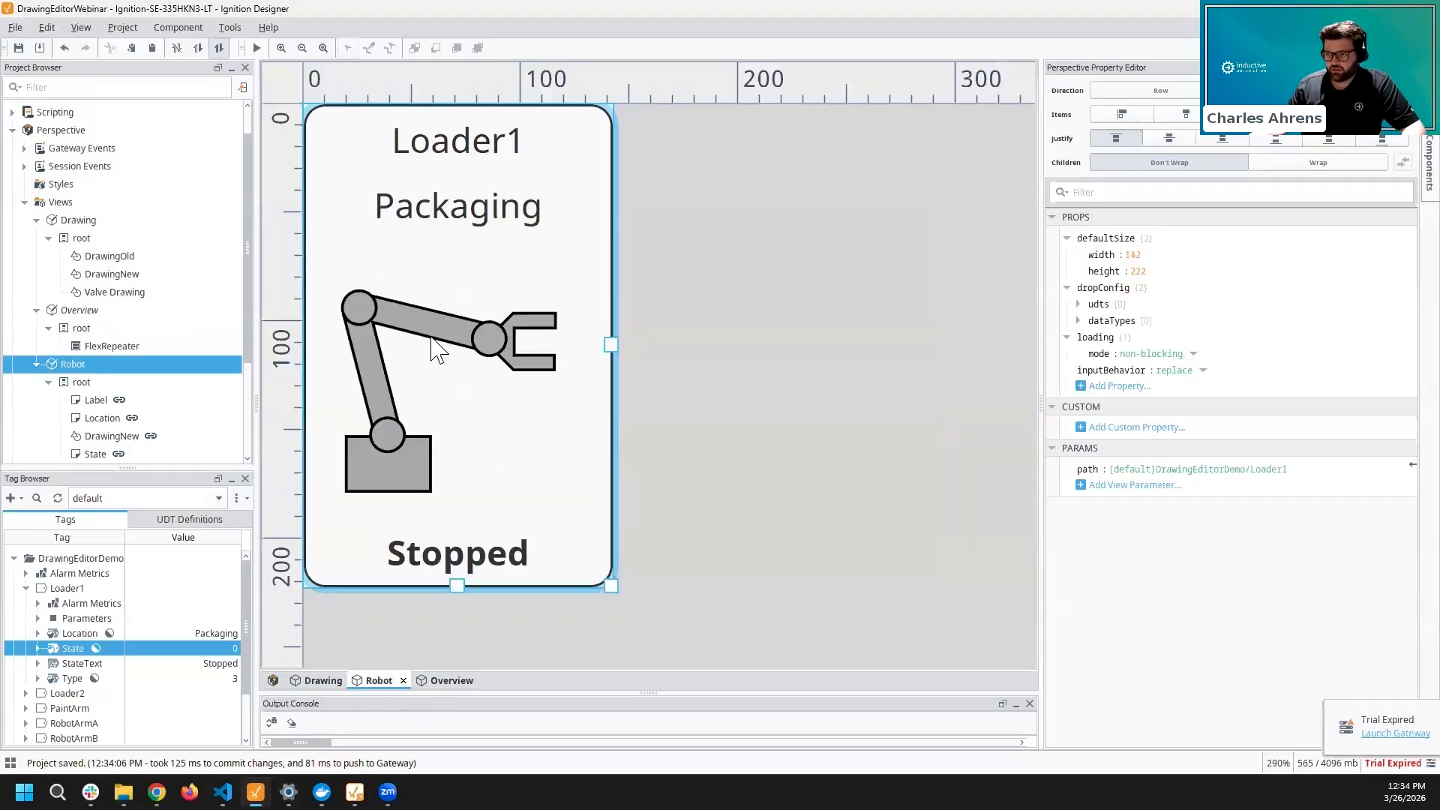
{"action": "left_click", "coordinate": [442, 345]}
{"action": "right_click", "coordinate": [443, 345]}
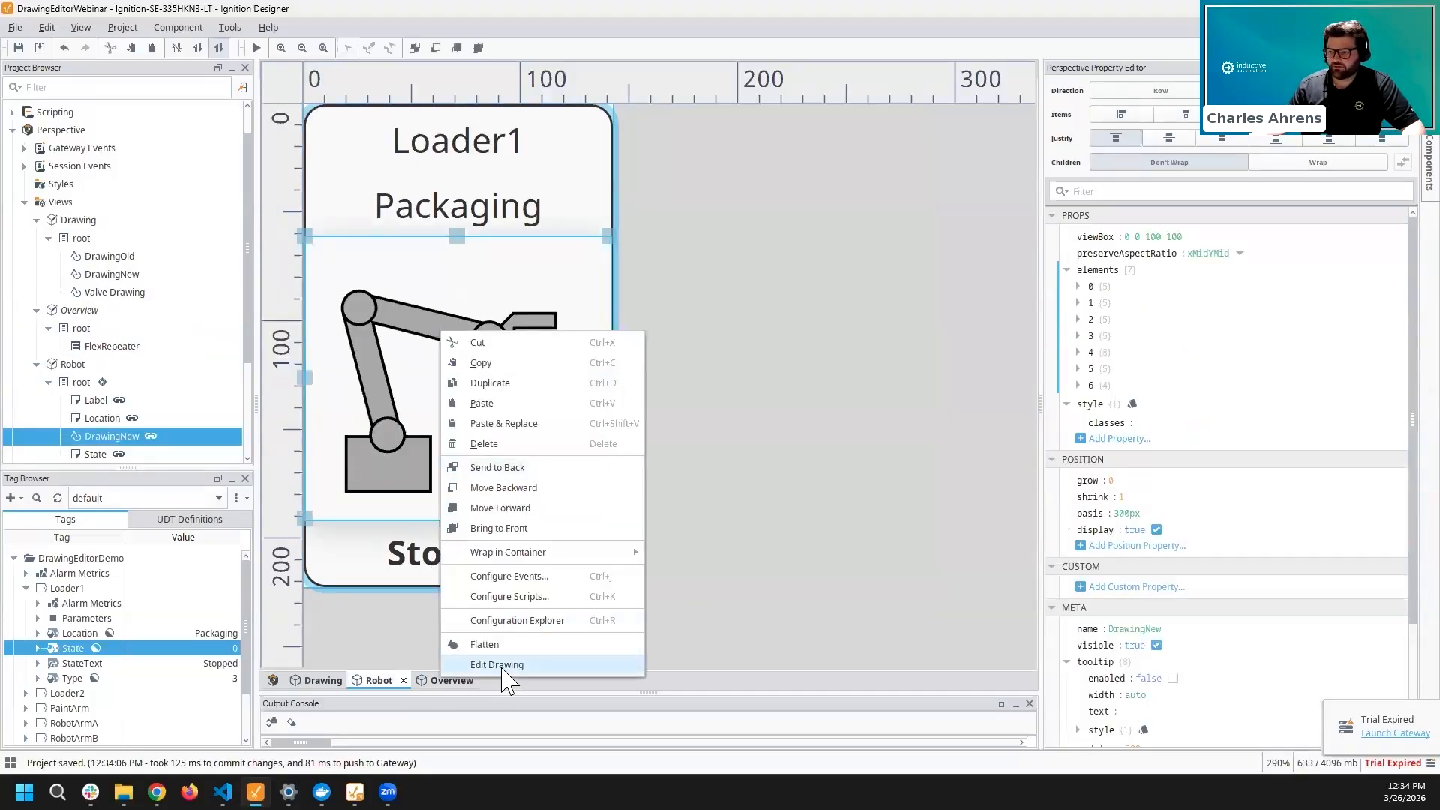
{"action": "left_click", "coordinate": [506, 673]}
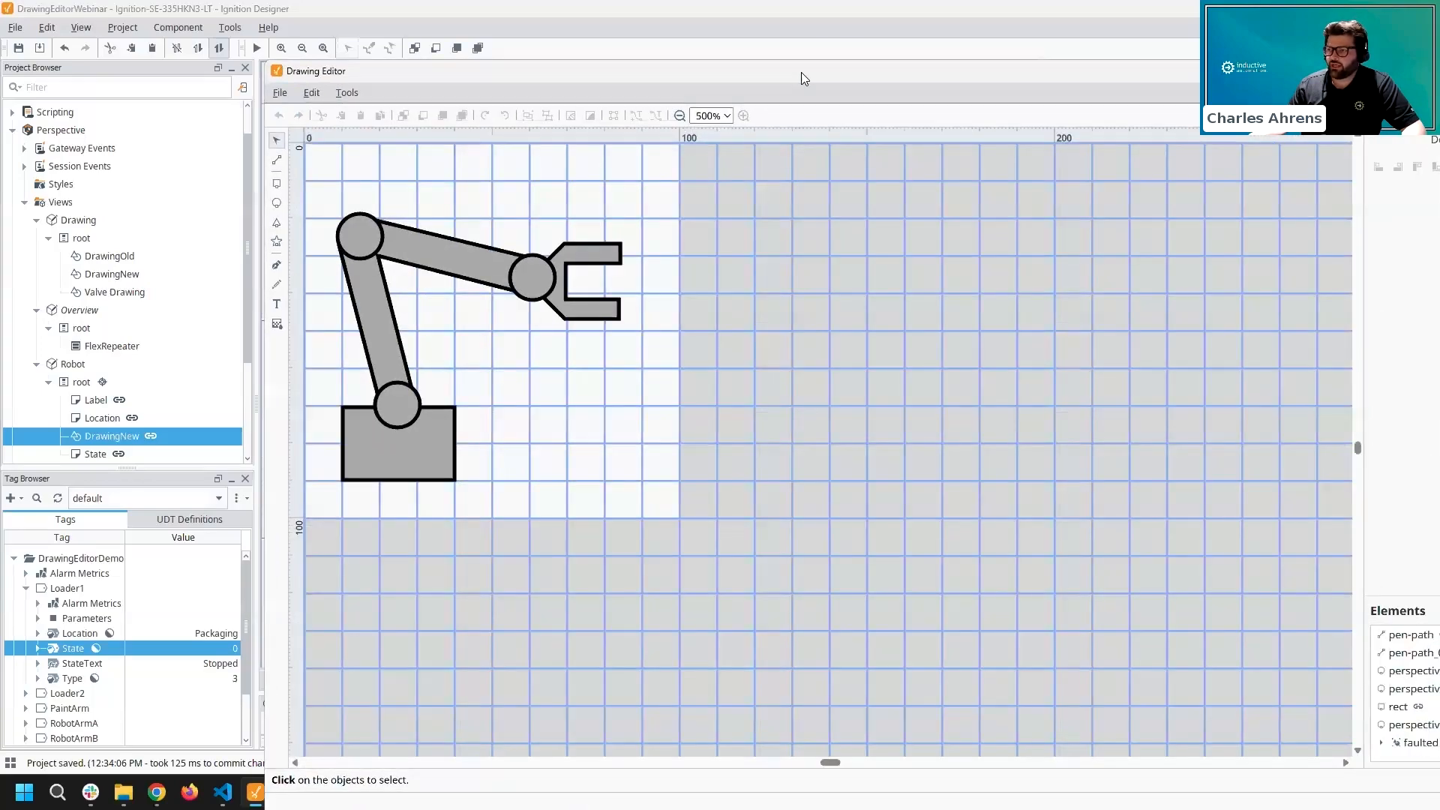
{"action": "double_click", "coordinate": [801, 72]}
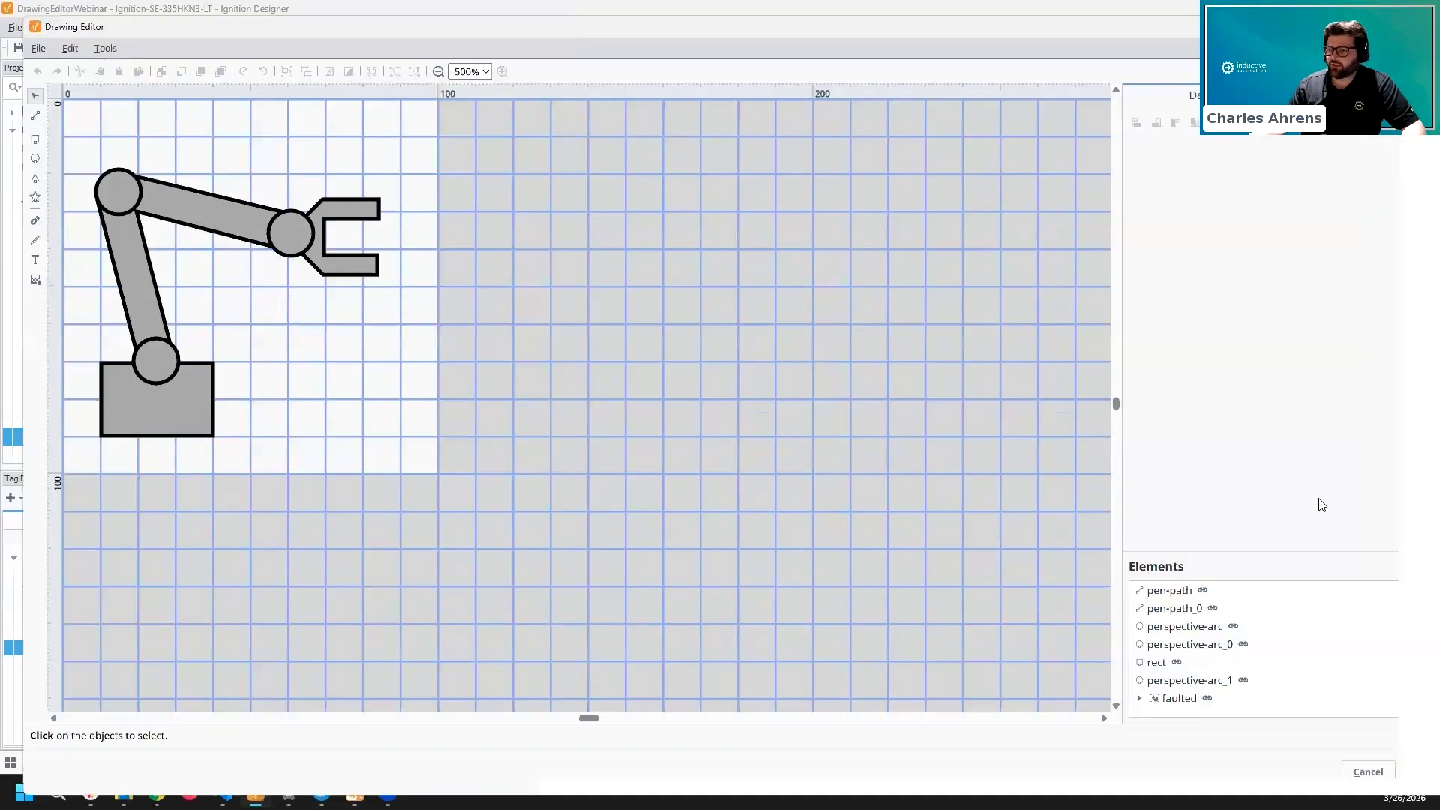
- Rename the pen-path_0 element as gripper and apply the drawing changes
{"action": "left_click", "coordinate": [1165, 592]}
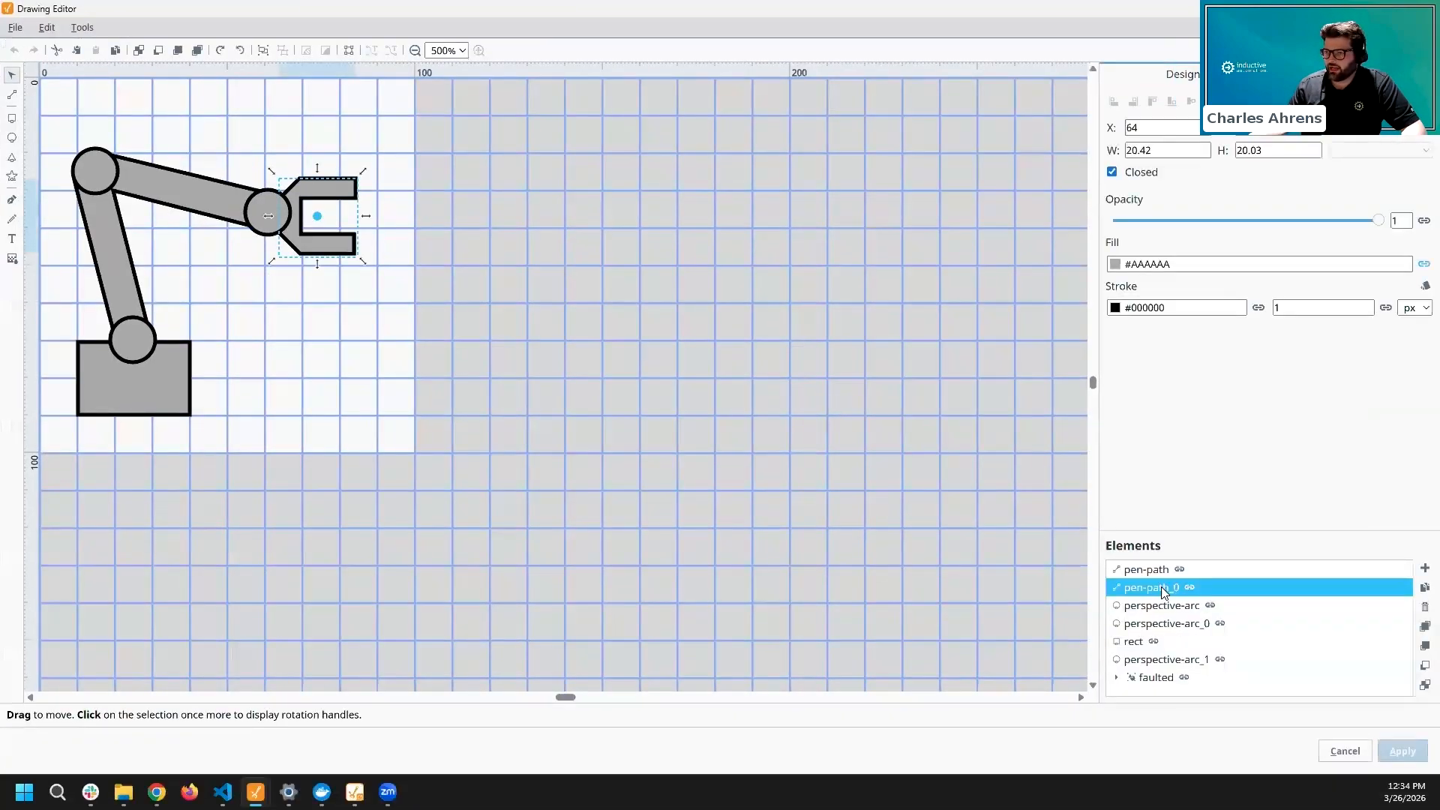
{"action": "left_click", "coordinate": [1156, 572]}
{"action": "left_click", "coordinate": [1158, 592]}
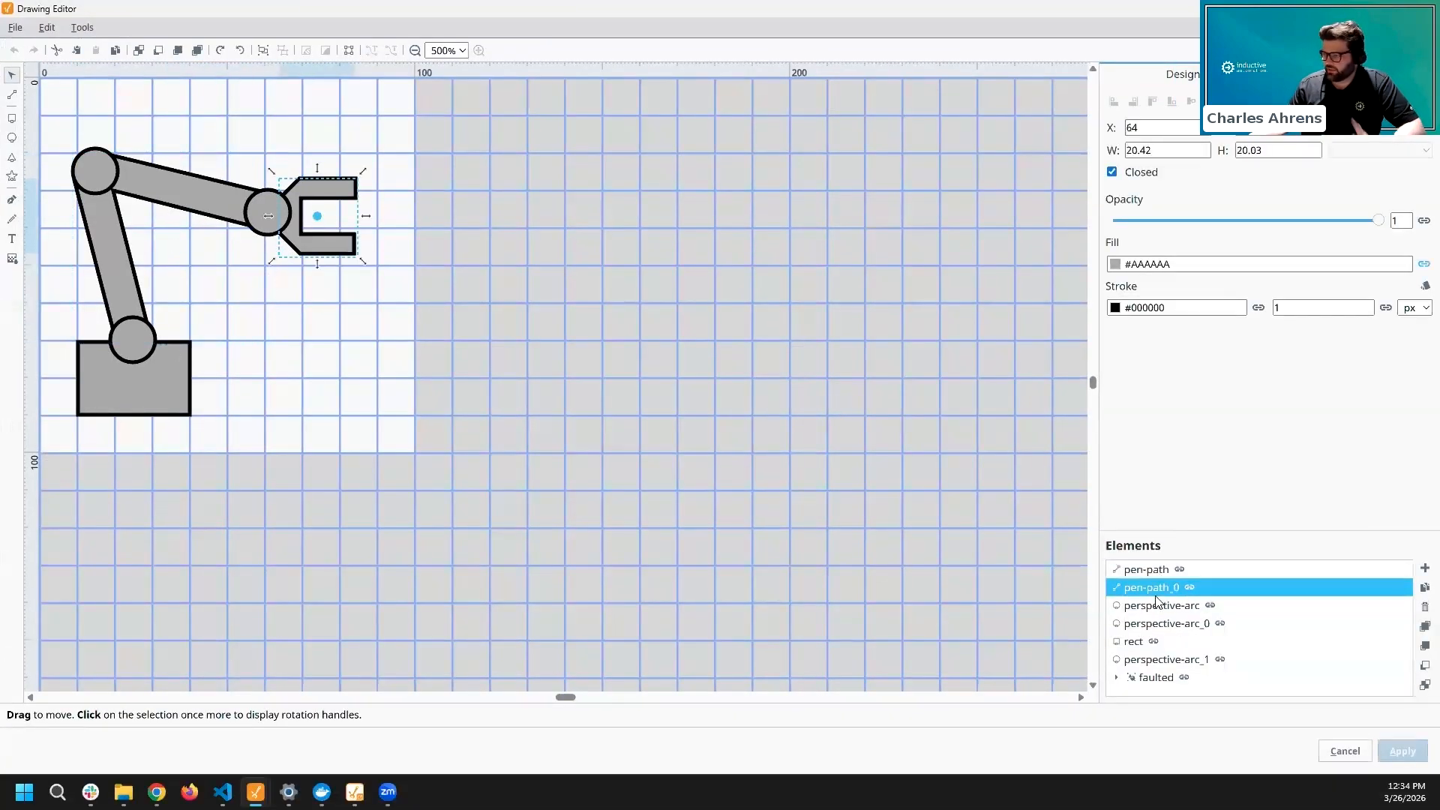
{"action": "left_click", "coordinate": [1159, 585]}
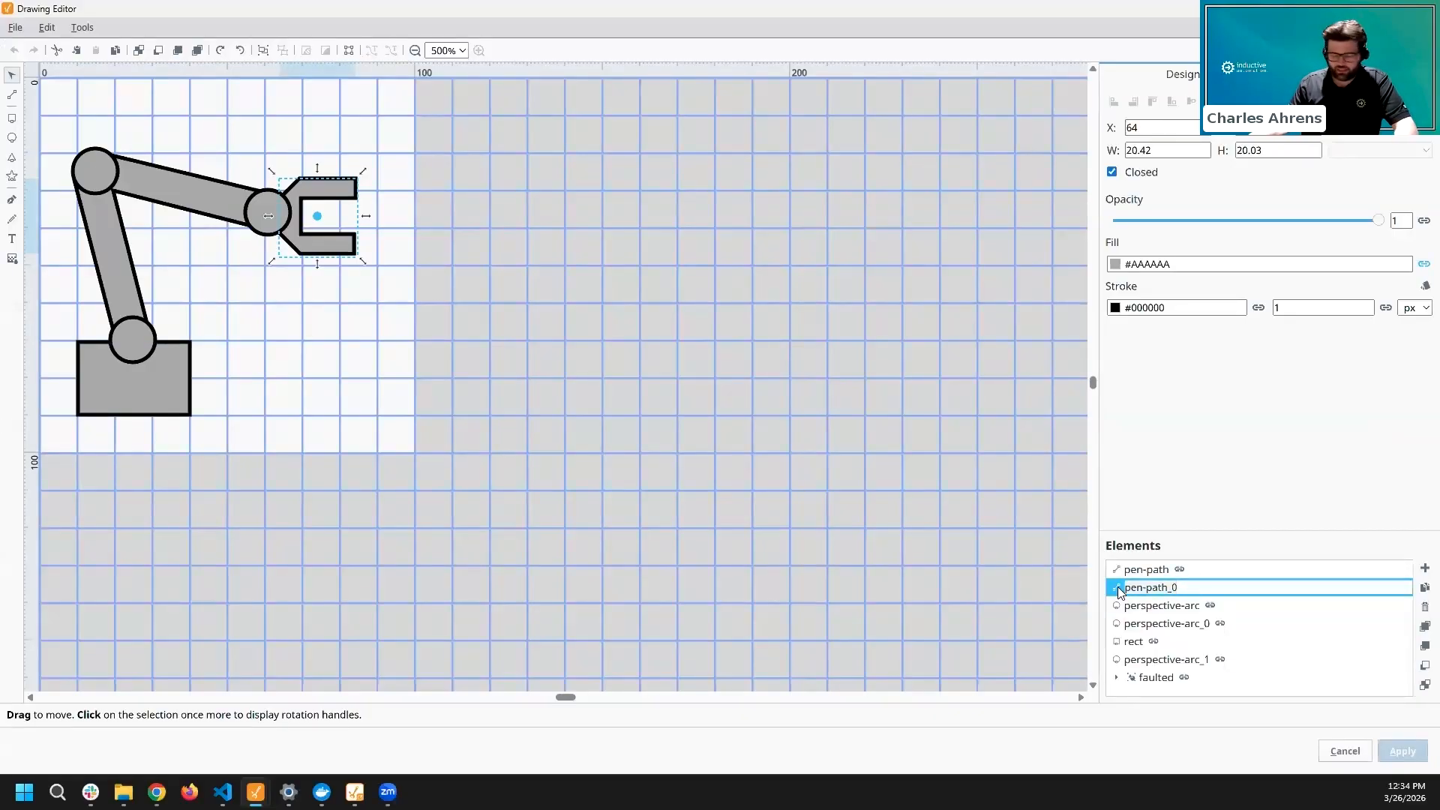
{"action": "type", "text": "gripper"}
{"action": "key", "text": "Return"}
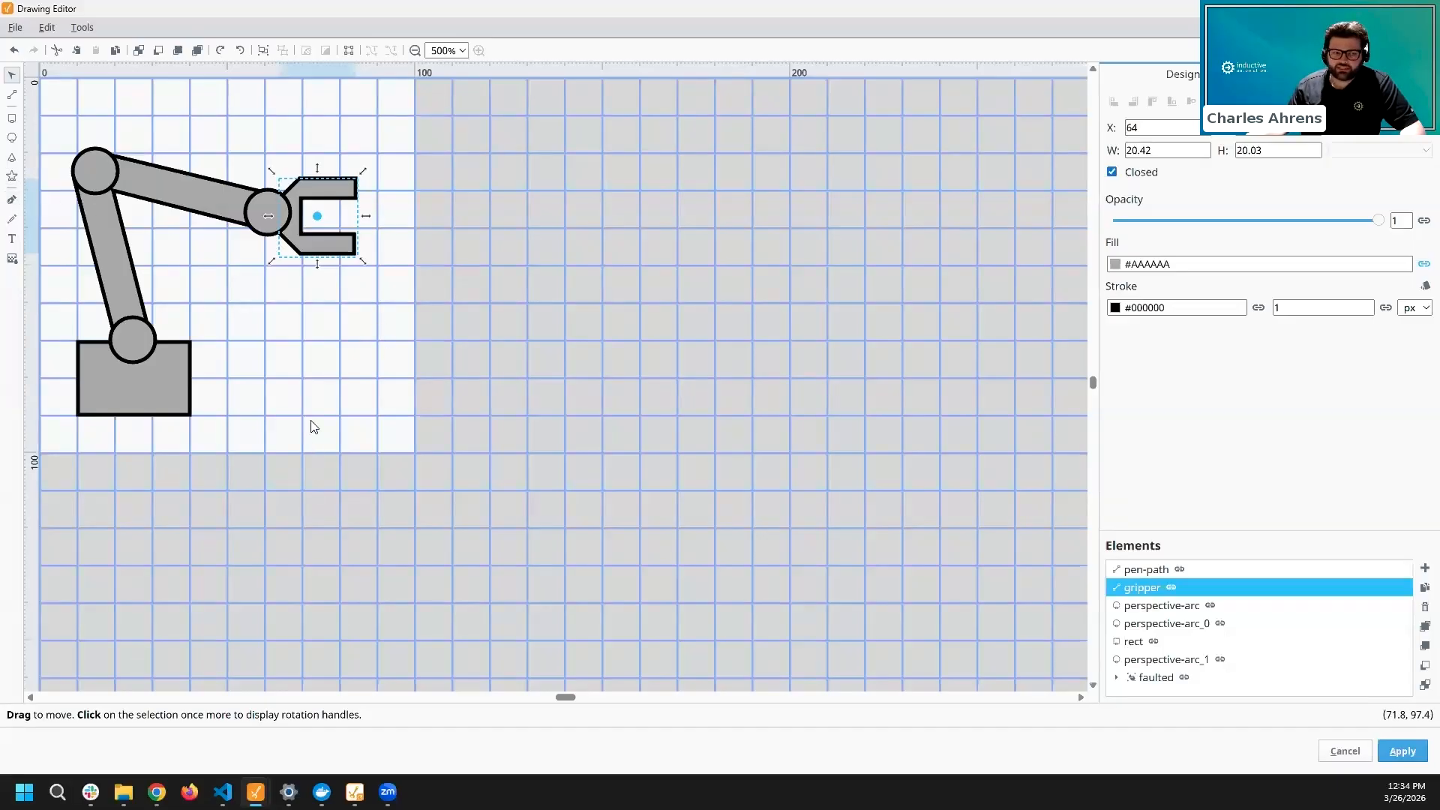
{"action": "left_click", "coordinate": [267, 329]}
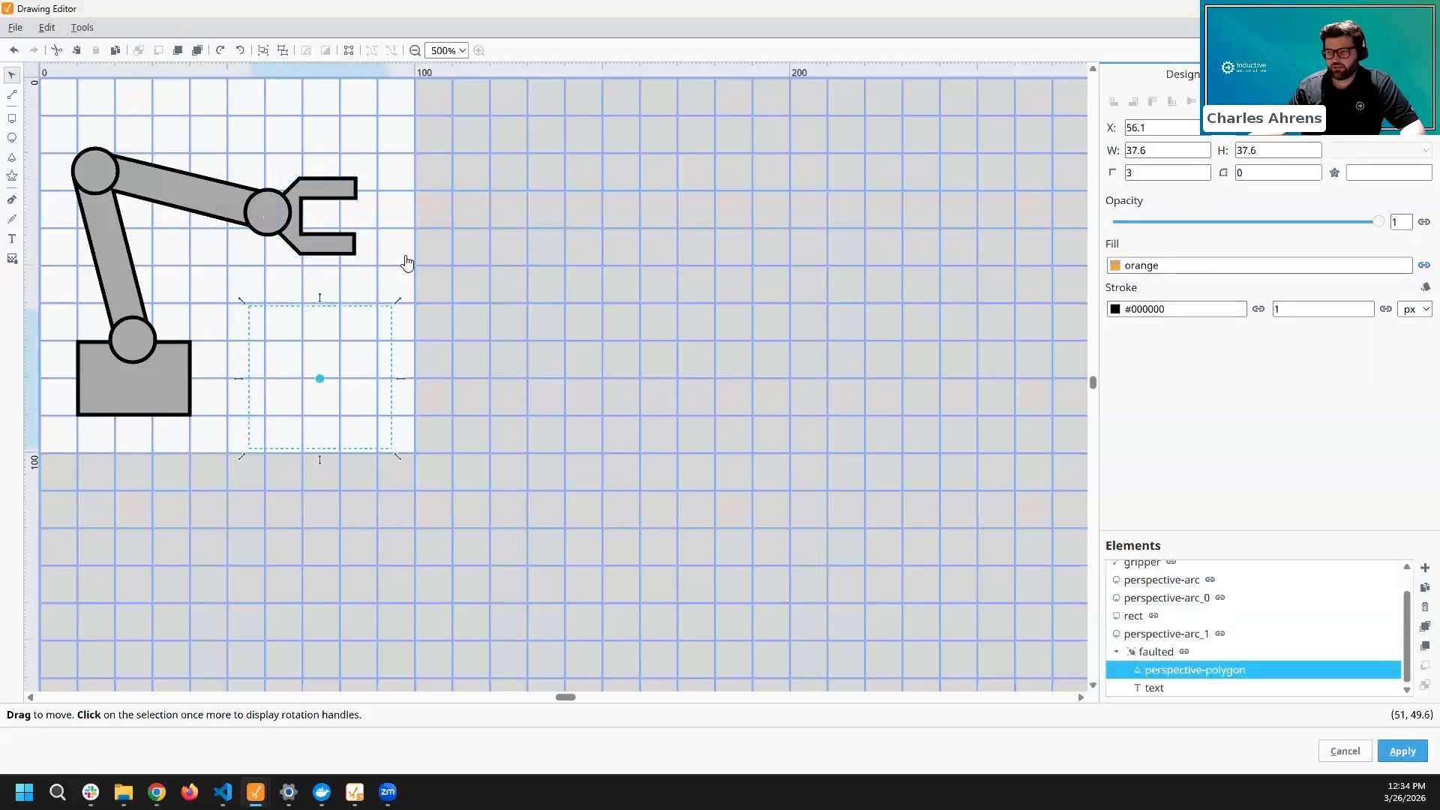
{"action": "left_click", "coordinate": [1403, 751]}
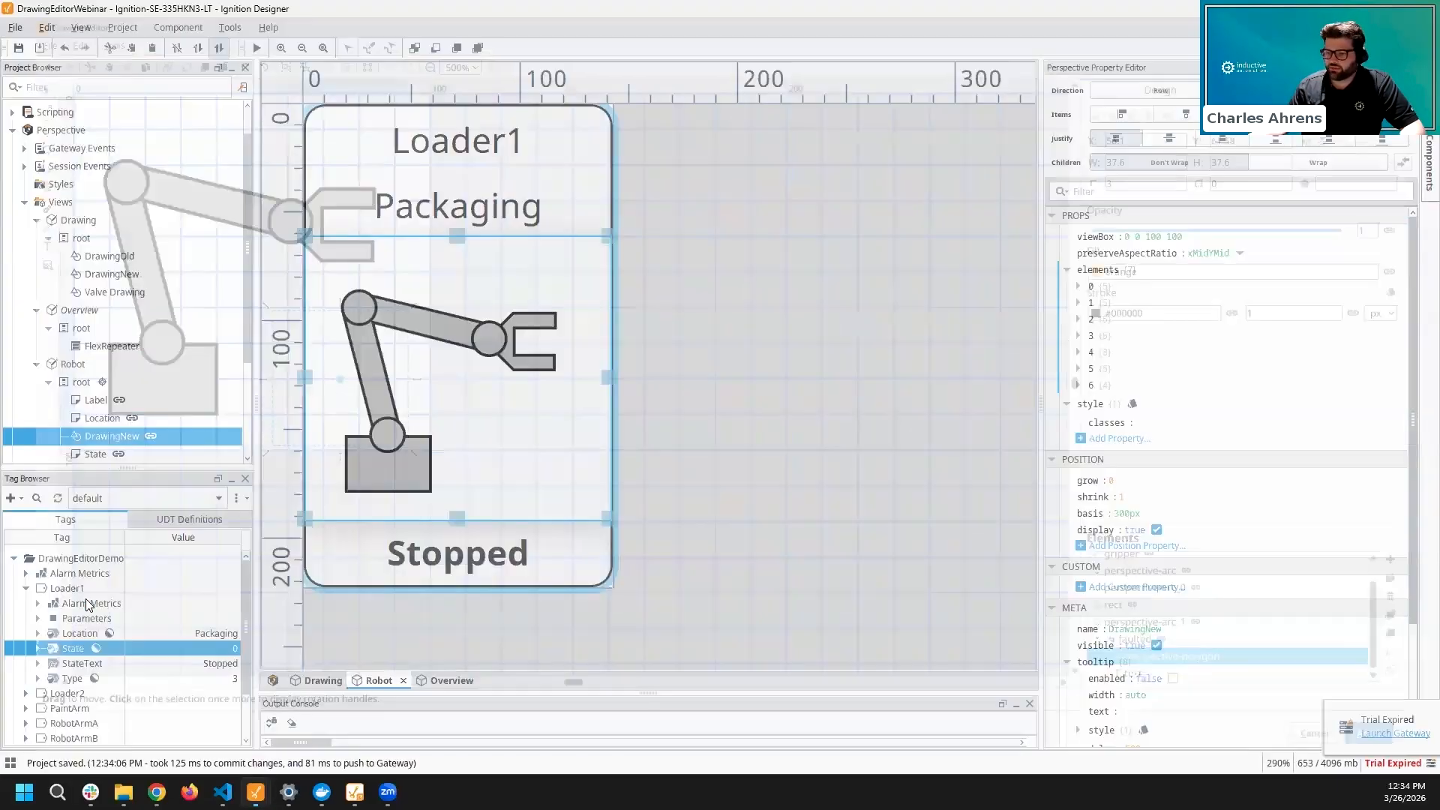
- Select Loader1's Type tag for reference and reopen the Robot view's arm drawing for editing
{"action": "left_click", "coordinate": [73, 681]}
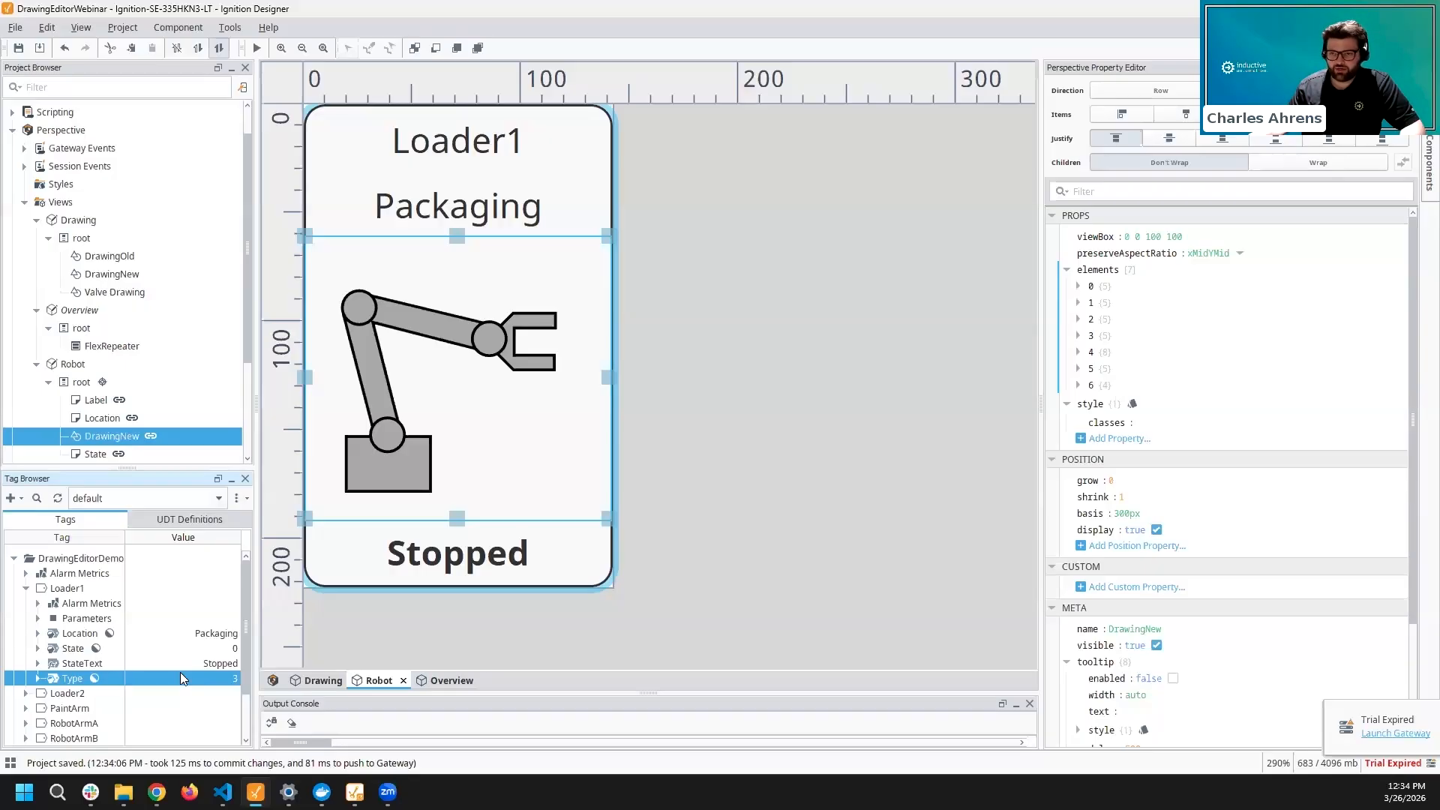
{"action": "right_click", "coordinate": [443, 375]}
{"action": "left_click", "coordinate": [517, 709]}
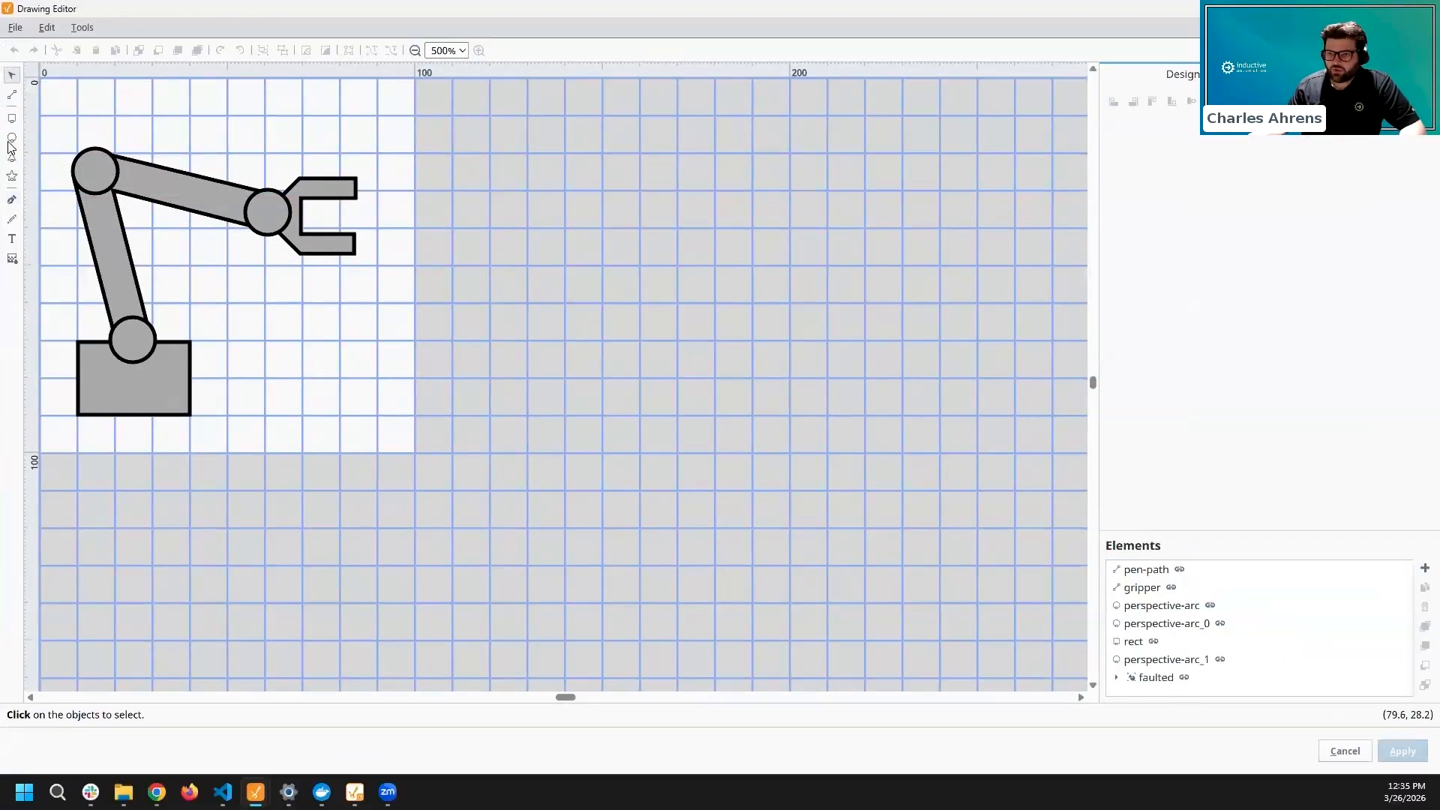
{"action": "left_click", "coordinate": [12, 200]}
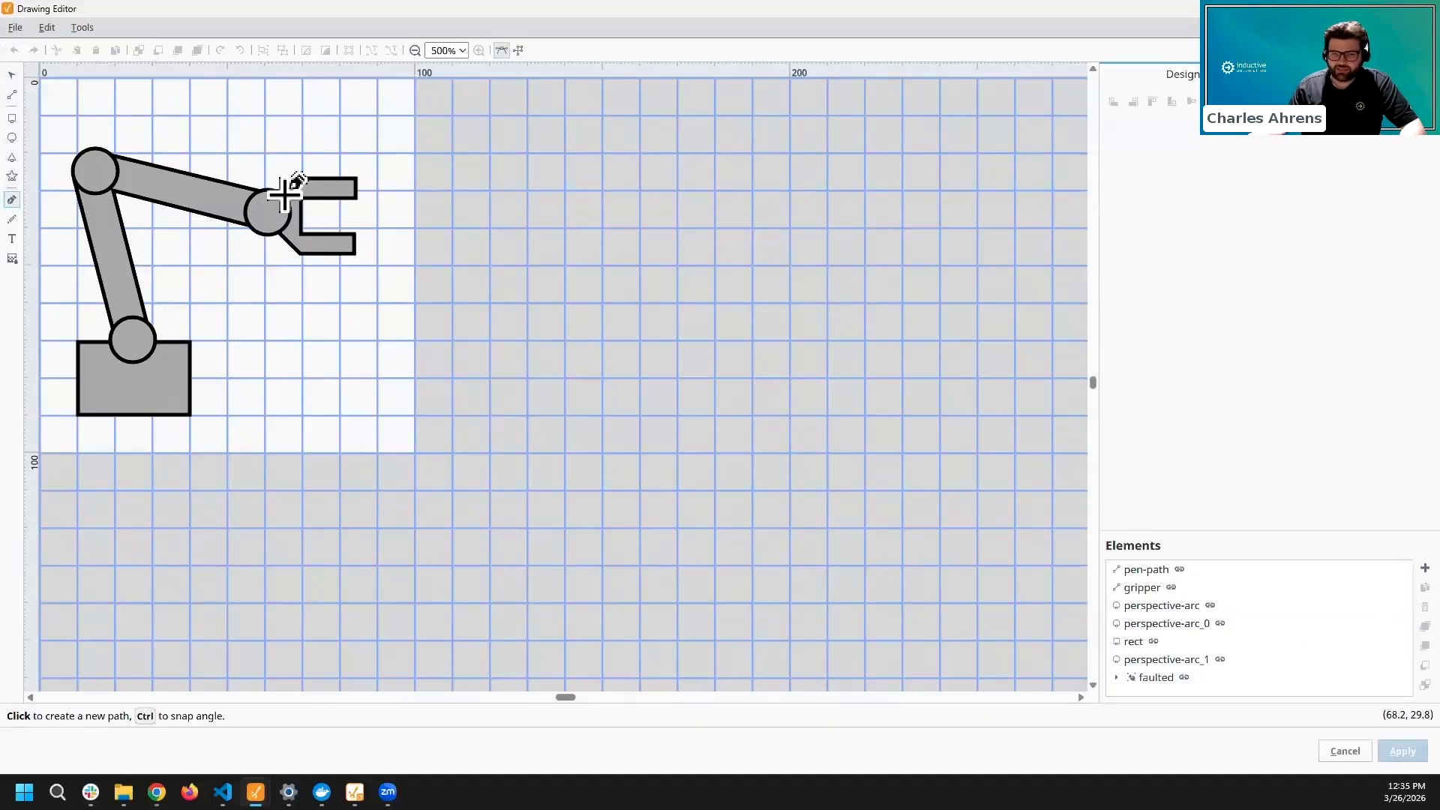
{"action": "left_click_drag", "start_coordinate": [276, 207], "coordinate": [342, 186]}
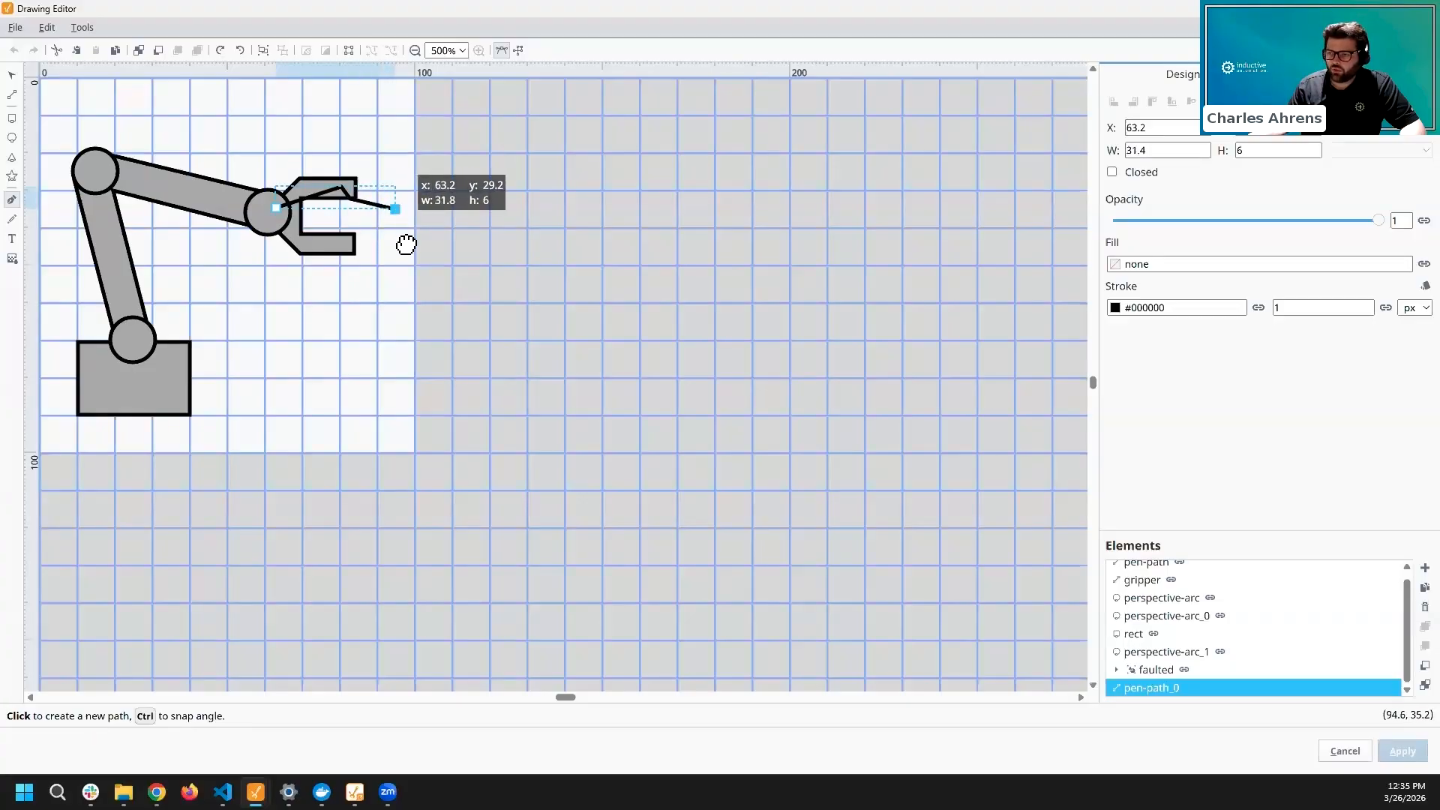
{"action": "left_click_drag", "start_coordinate": [406, 196], "coordinate": [411, 258]}
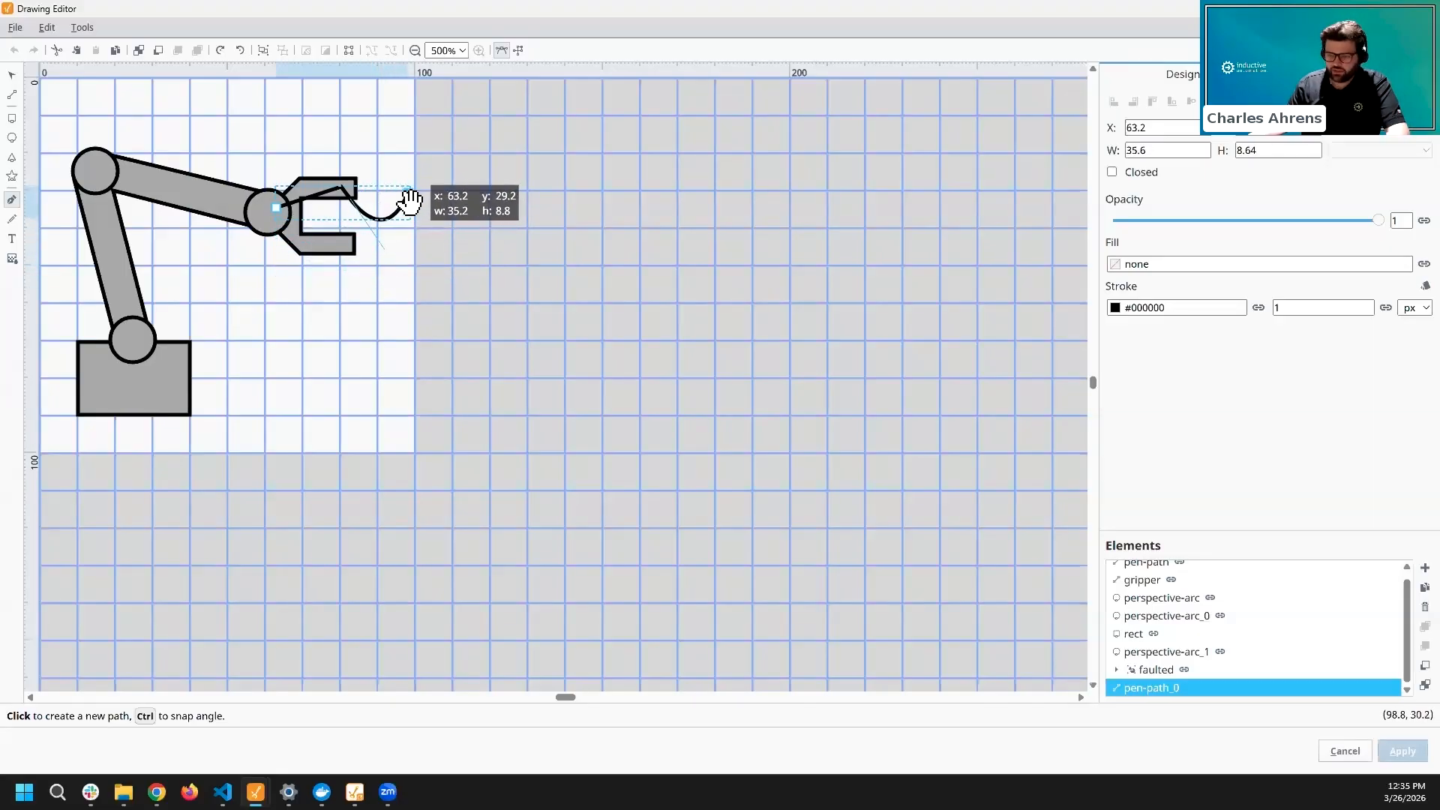
{"action": "key", "text": "Return"}
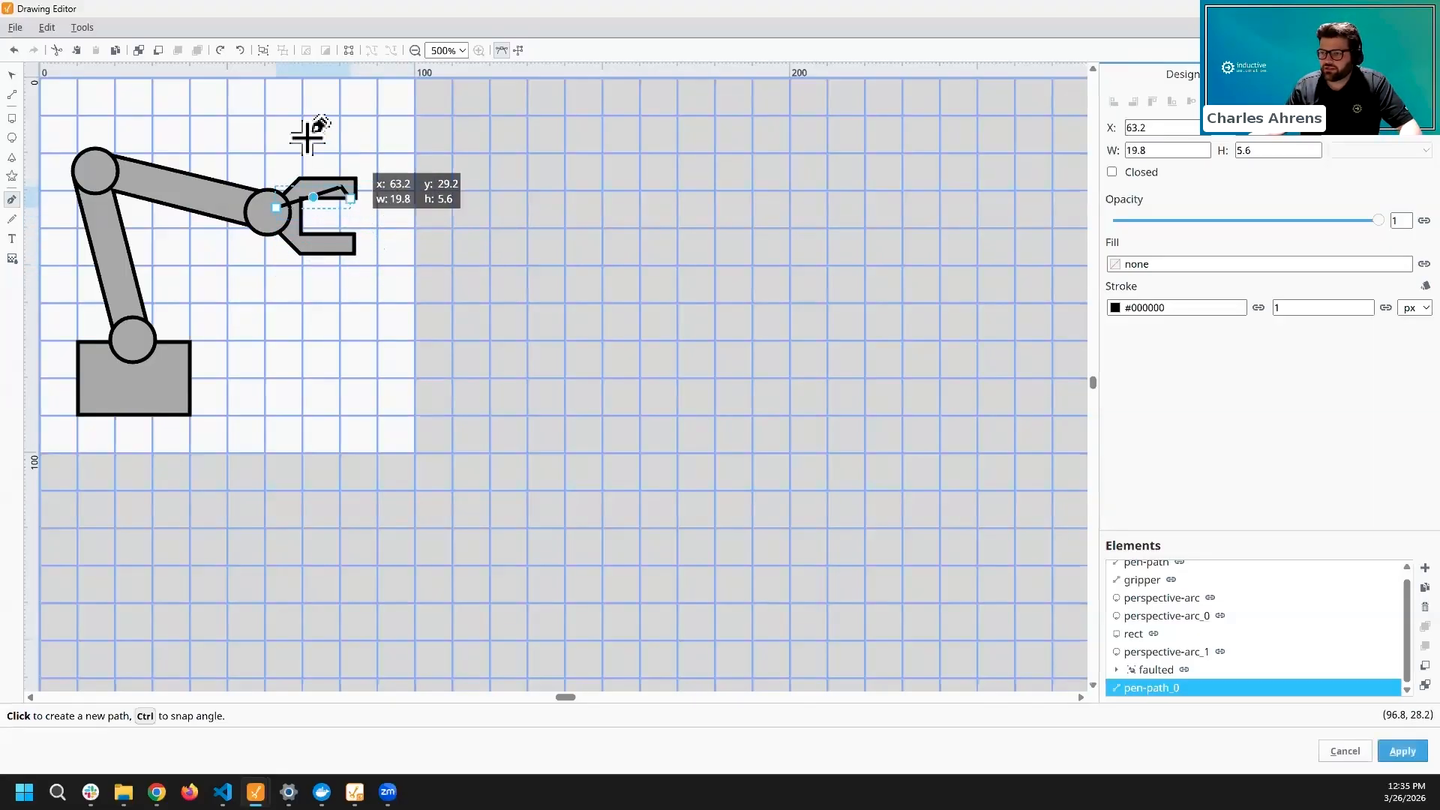
{"action": "left_click", "coordinate": [405, 224]}
{"action": "key", "text": "ctrl+z"}
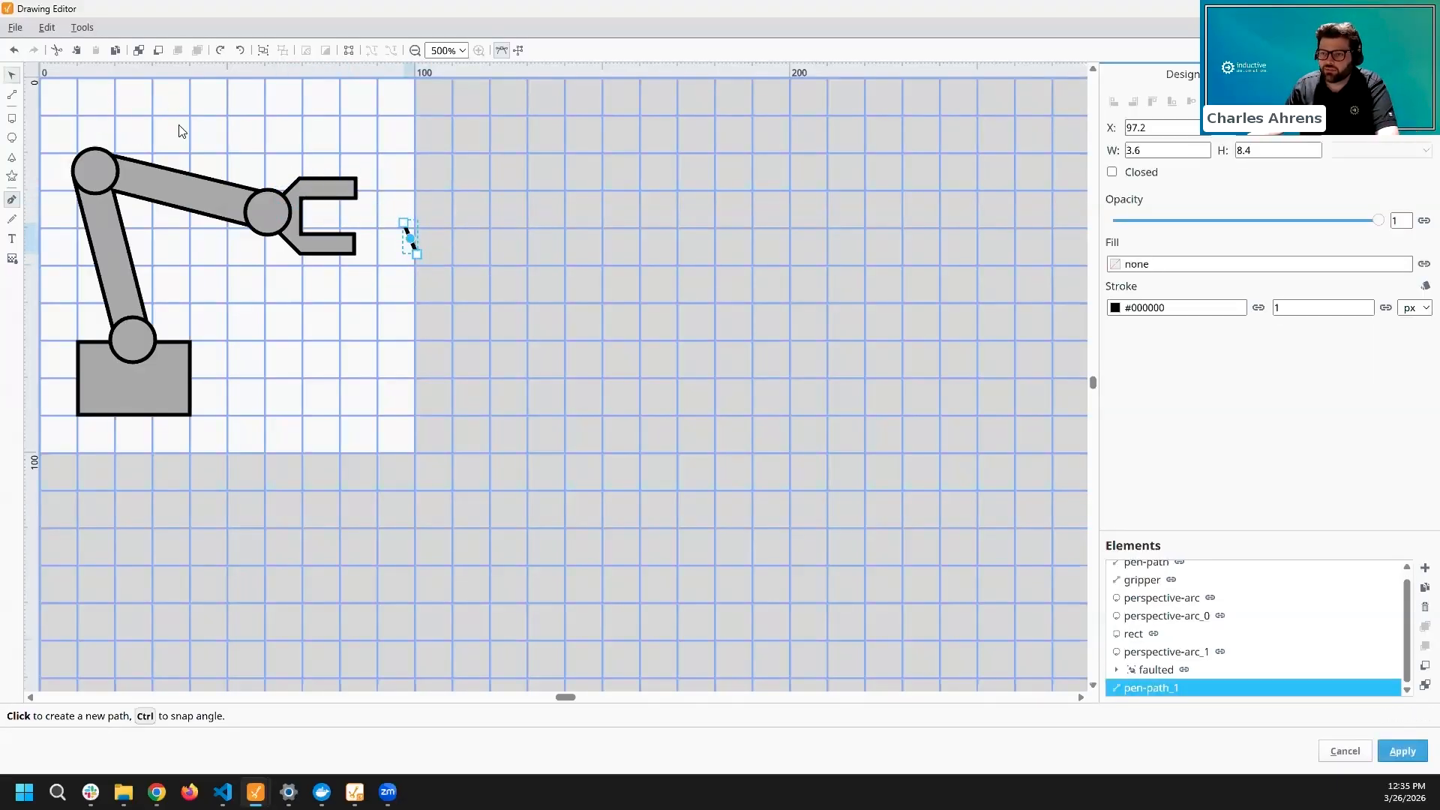
{"action": "left_click", "coordinate": [11, 74]}
{"action": "key", "text": "Delete"}
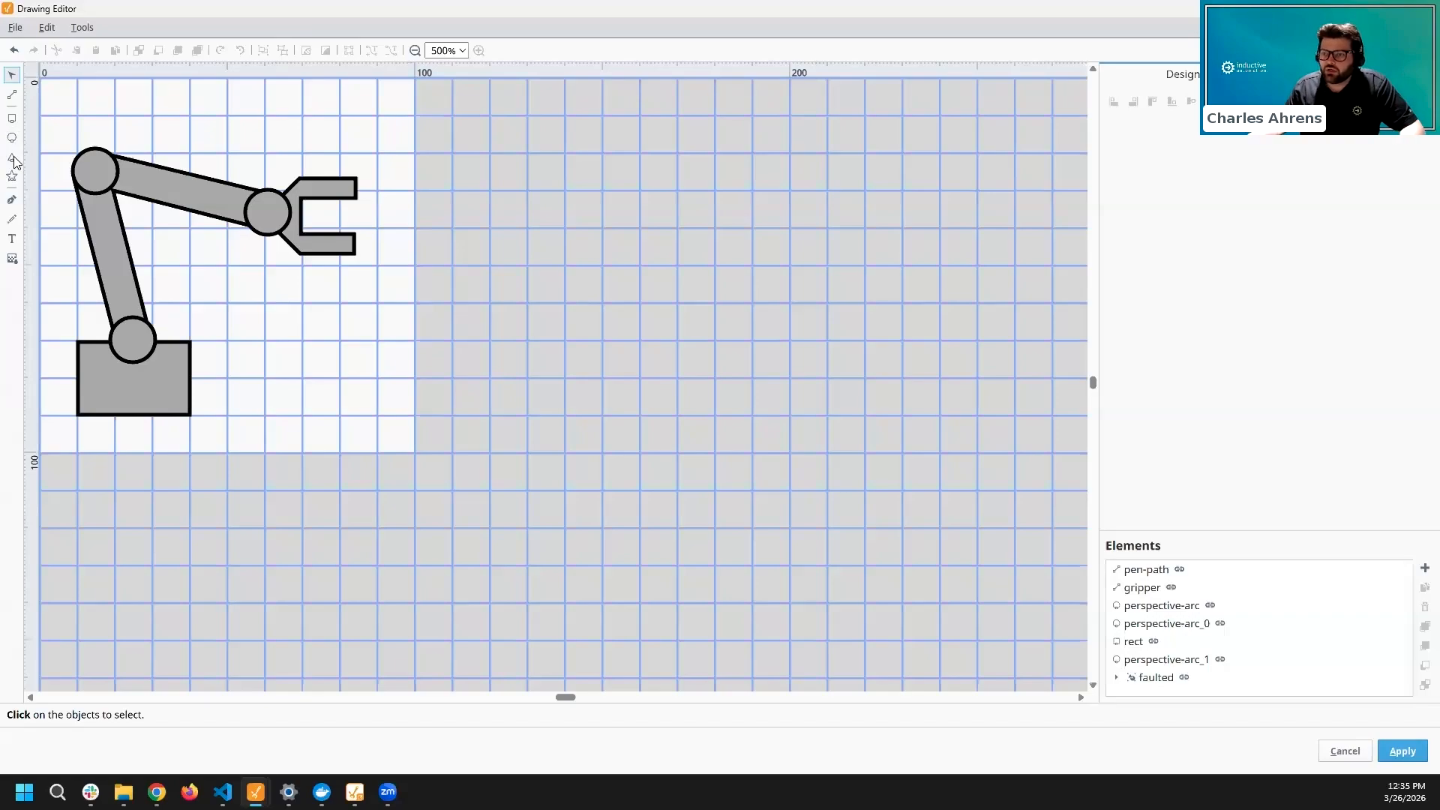
- Draw an open hook-shaped pen path from the wrist joint, about 32 wide and 20 high, and undo the stray extra path
{"action": "left_click", "coordinate": [12, 198]}
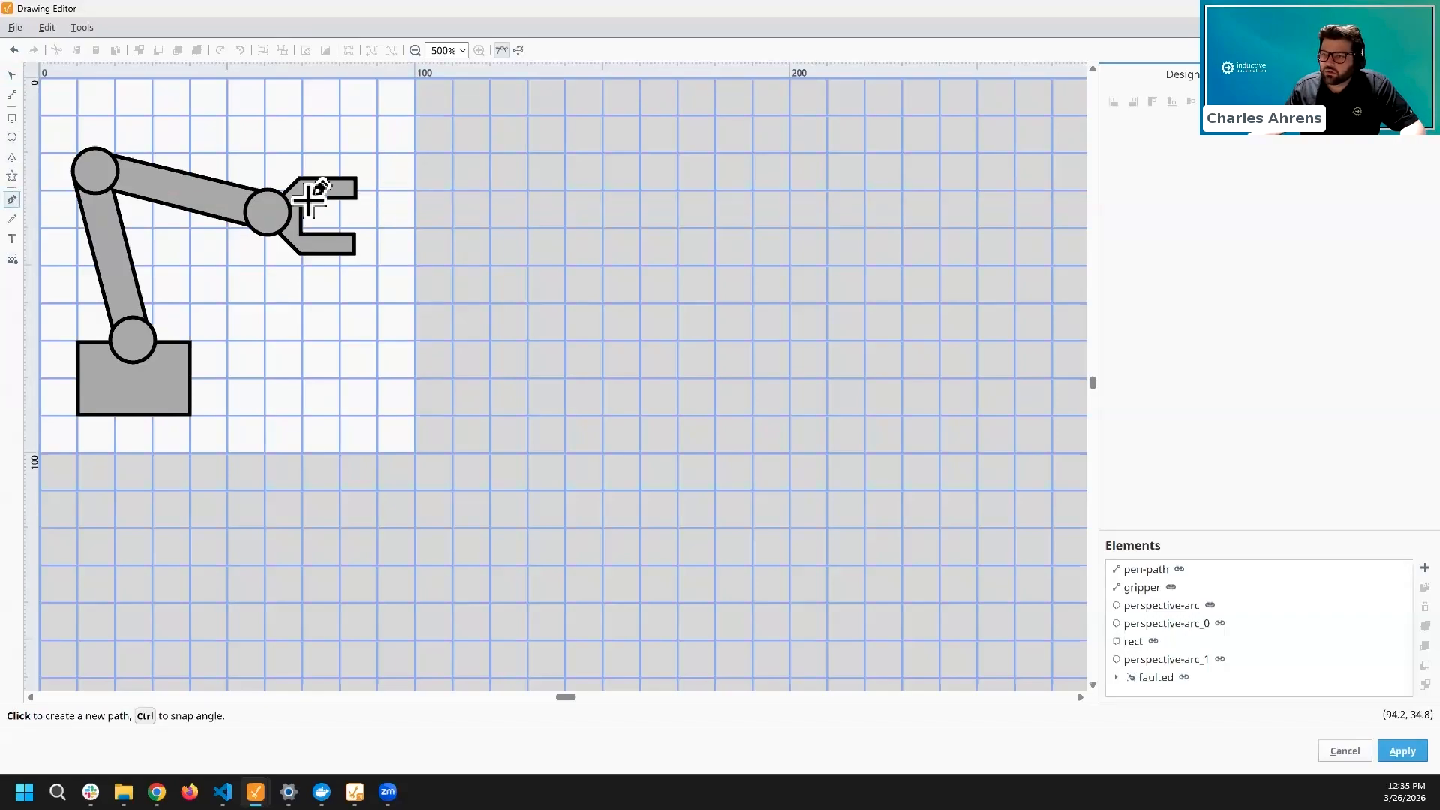
{"action": "left_click", "coordinate": [281, 203]}
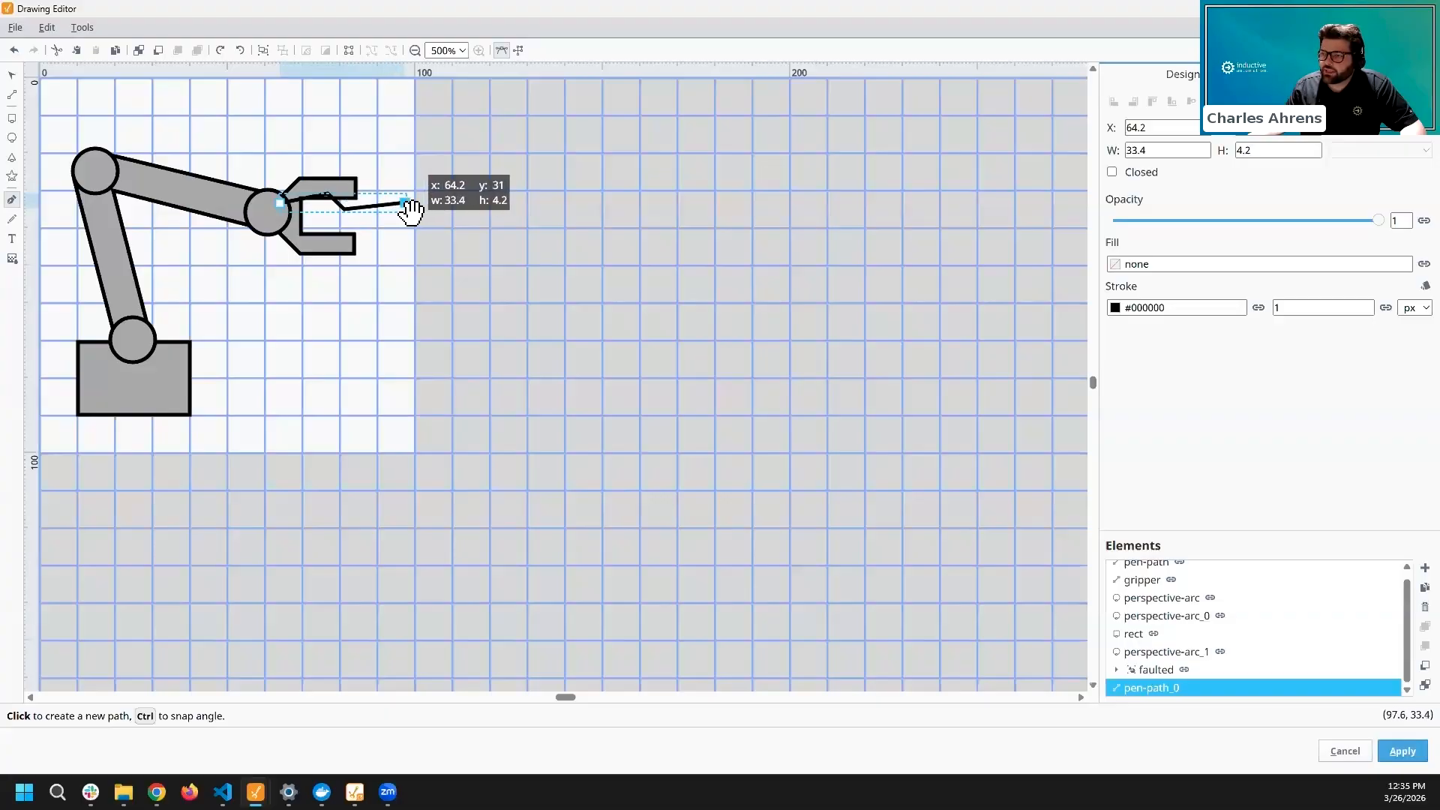
{"action": "left_click_drag", "start_coordinate": [406, 203], "coordinate": [402, 262]}
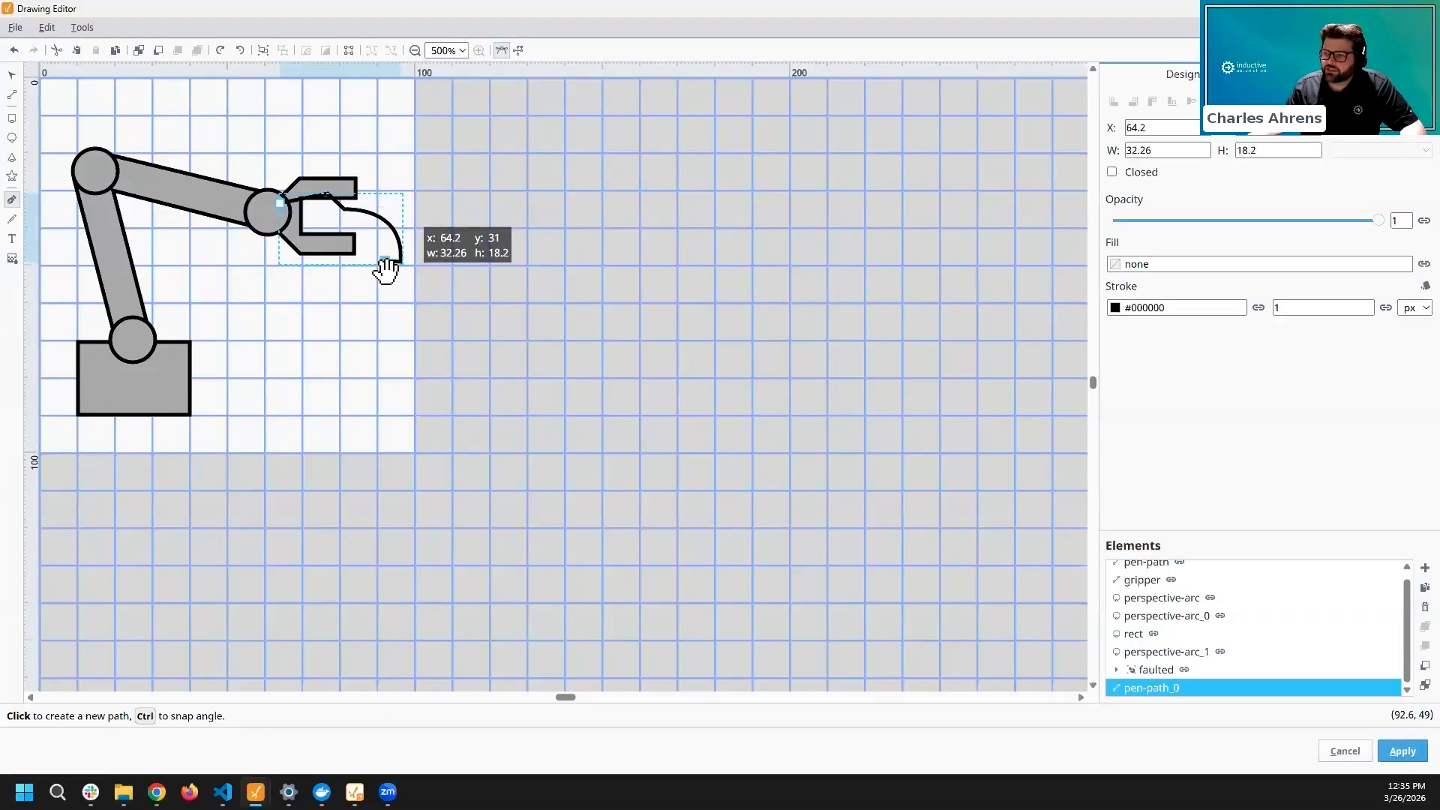
{"action": "left_click", "coordinate": [381, 263]}
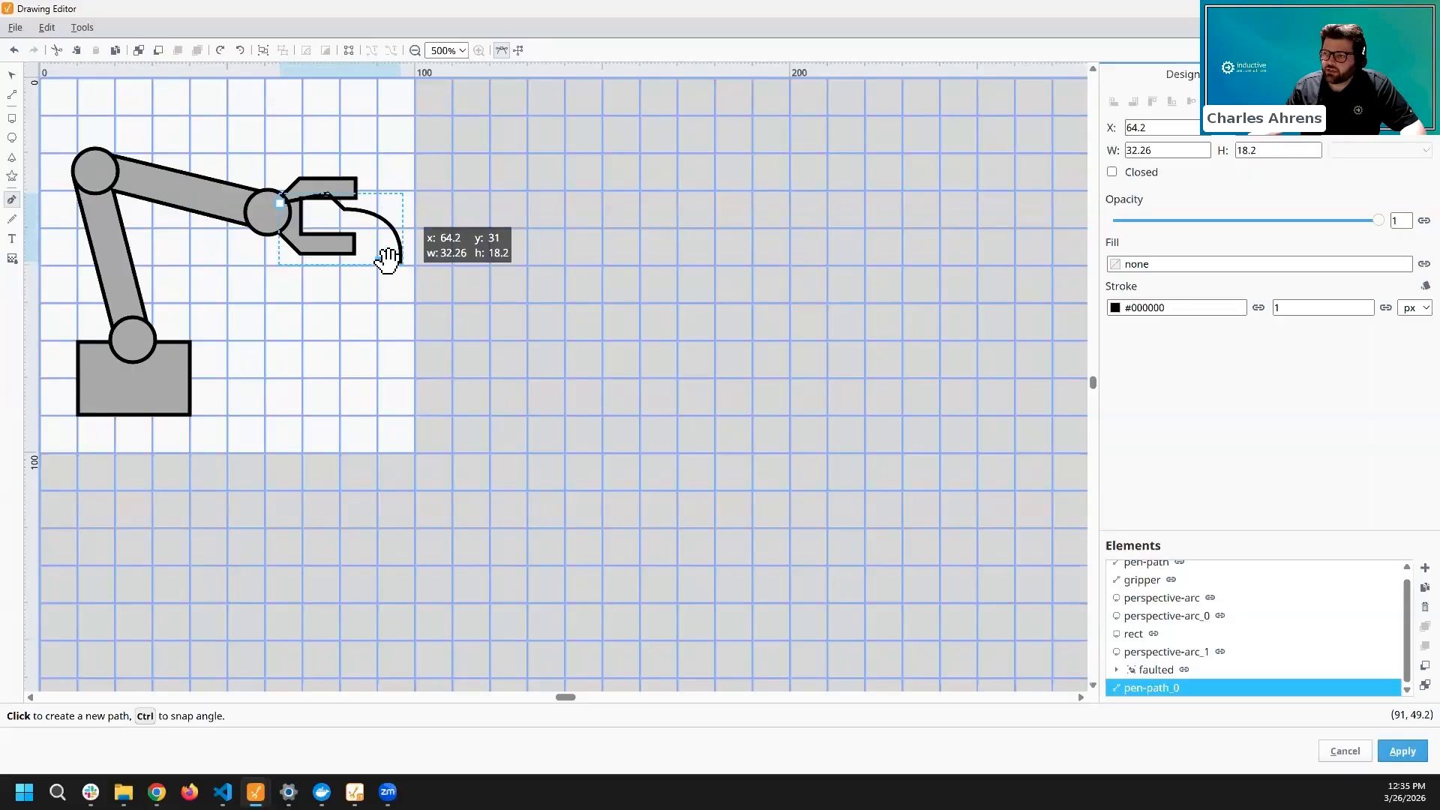
{"action": "left_click", "coordinate": [383, 186]}
{"action": "left_click", "coordinate": [340, 209]}
{"action": "left_click", "coordinate": [403, 223]}
{"action": "key", "text": "ctrl+z"}
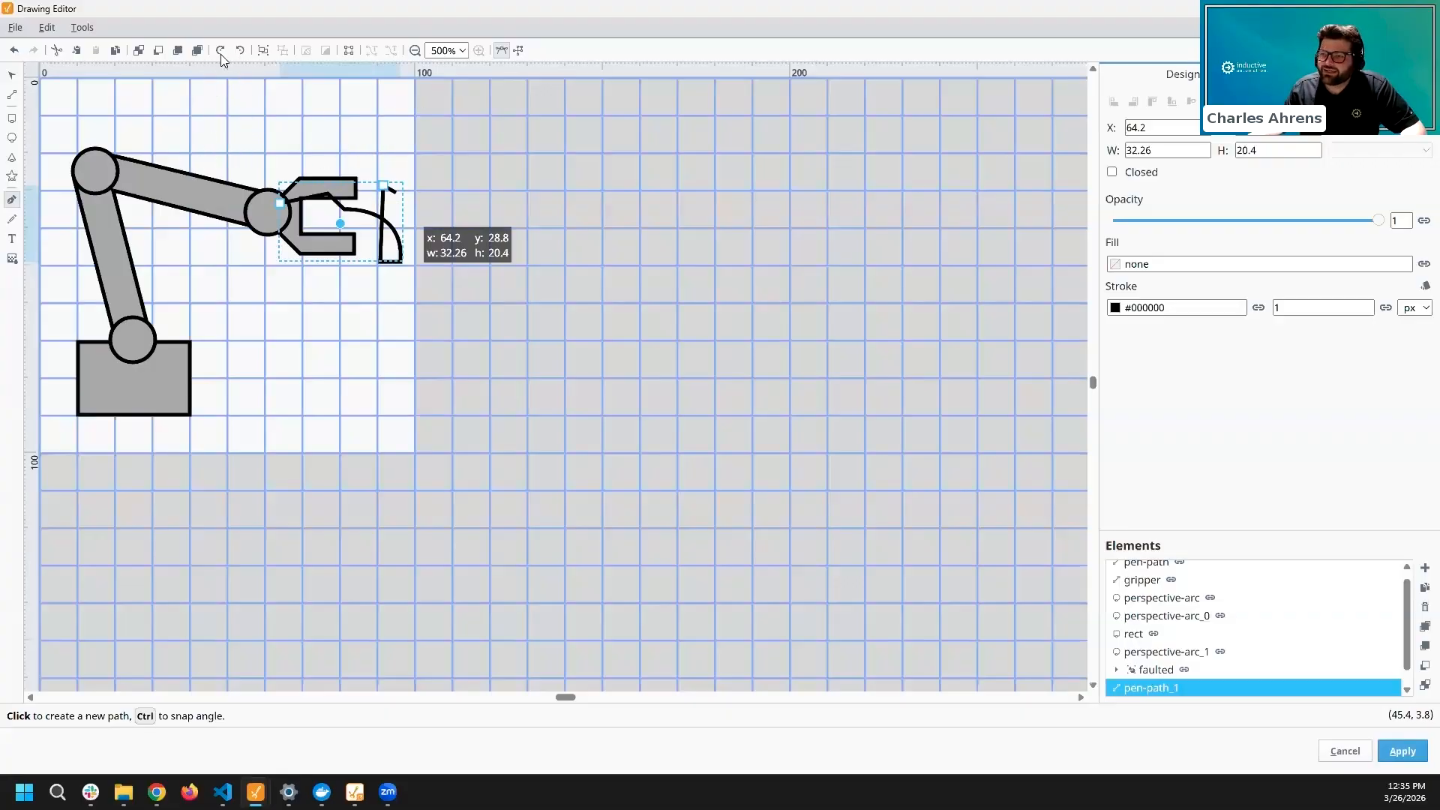
{"action": "left_click", "coordinate": [17, 54]}
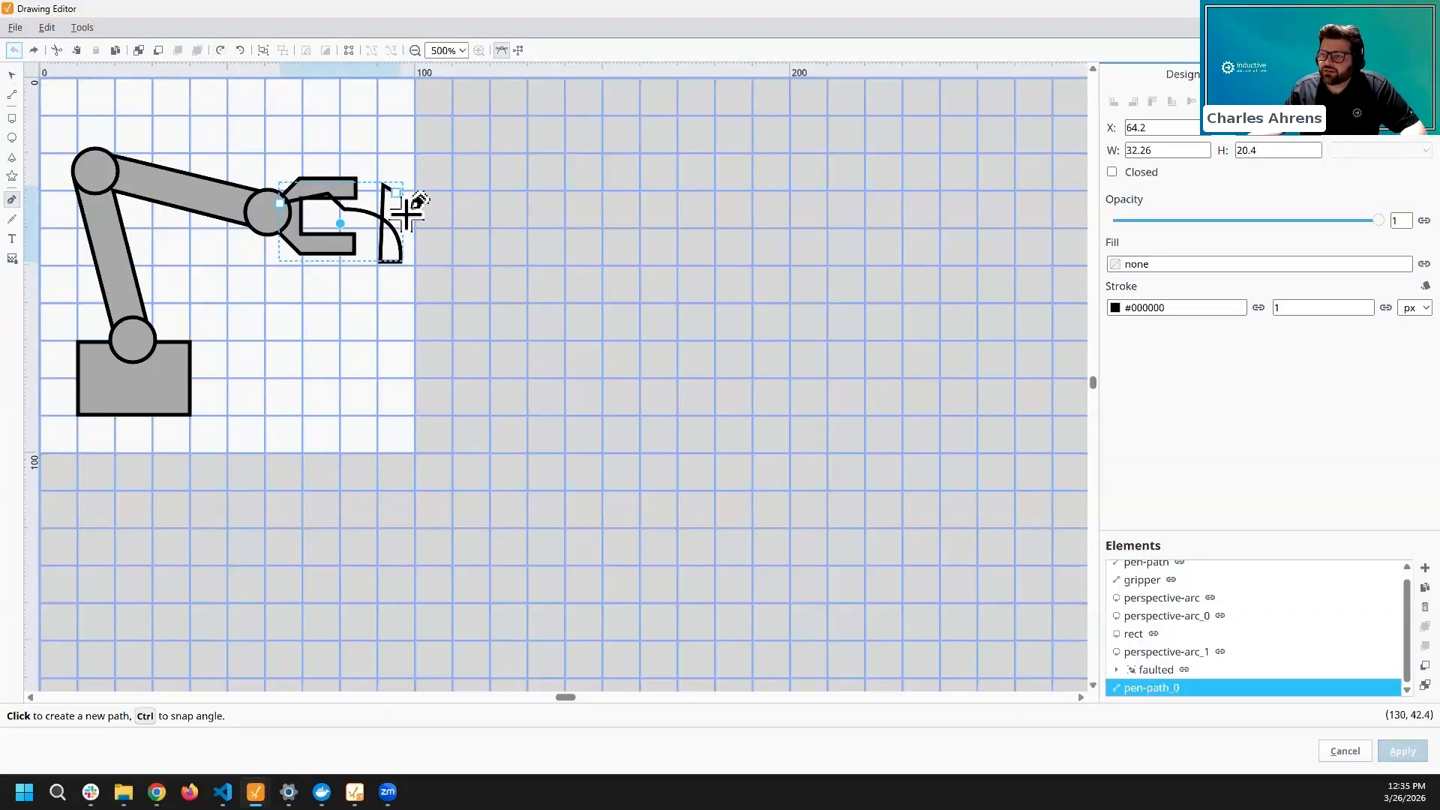
- Edit the hook path's nodes, moving its end node and the high node beside it down to form the lower edge
{"action": "left_click", "coordinate": [12, 76]}
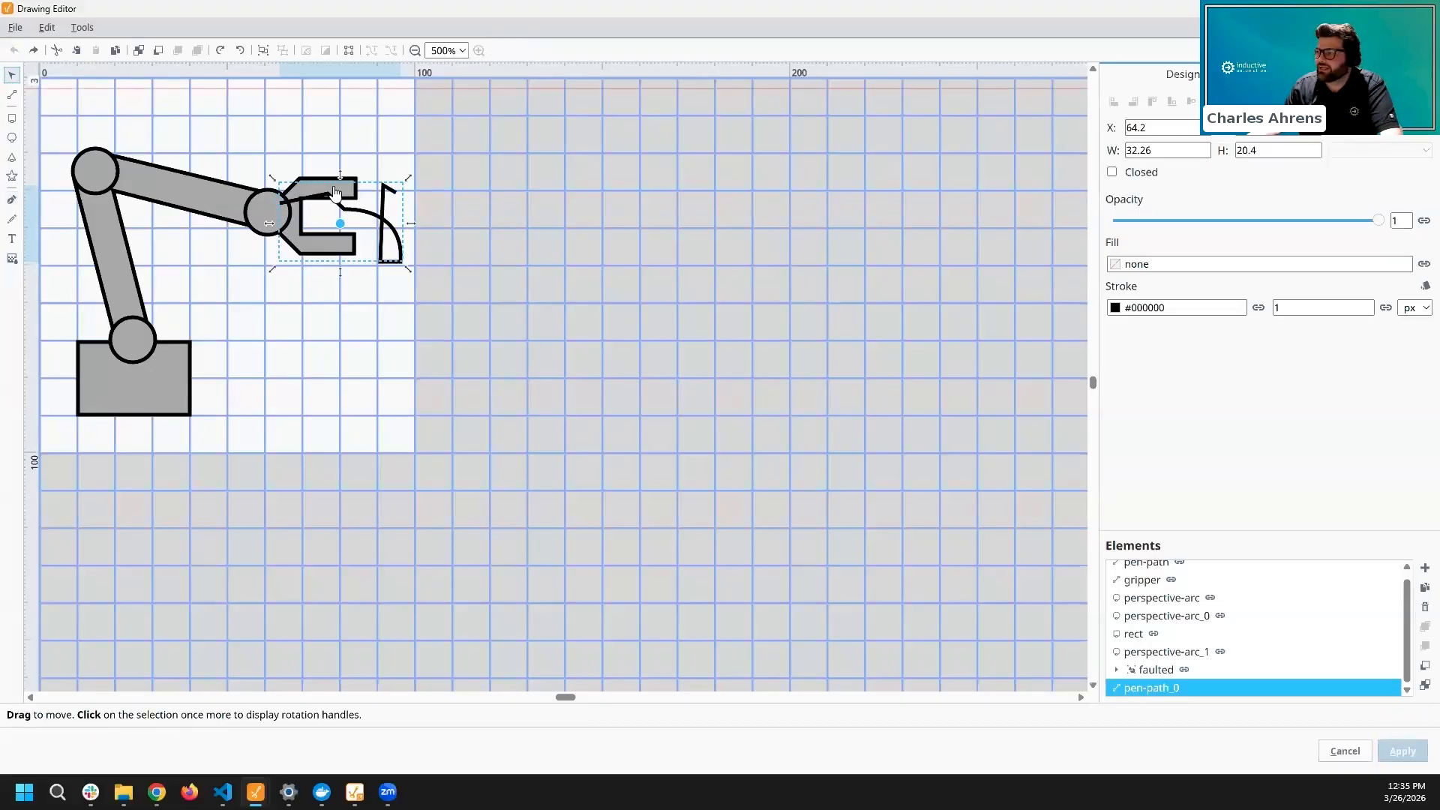
{"action": "left_click", "coordinate": [385, 197]}
{"action": "left_click", "coordinate": [12, 95]}
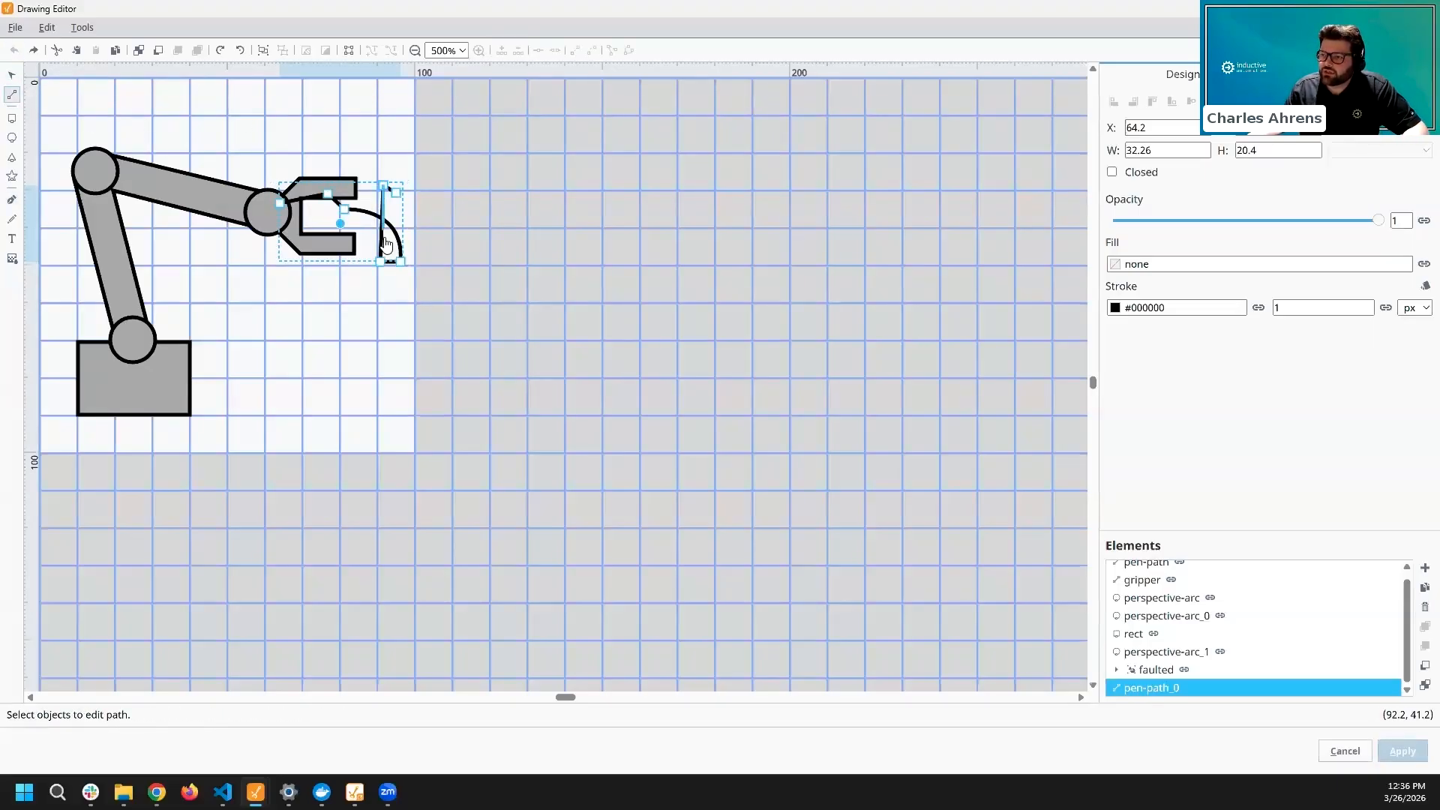
{"action": "left_click", "coordinate": [390, 193]}
{"action": "left_click", "coordinate": [381, 192]}
{"action": "left_click_drag", "start_coordinate": [344, 234], "coordinate": [329, 241]}
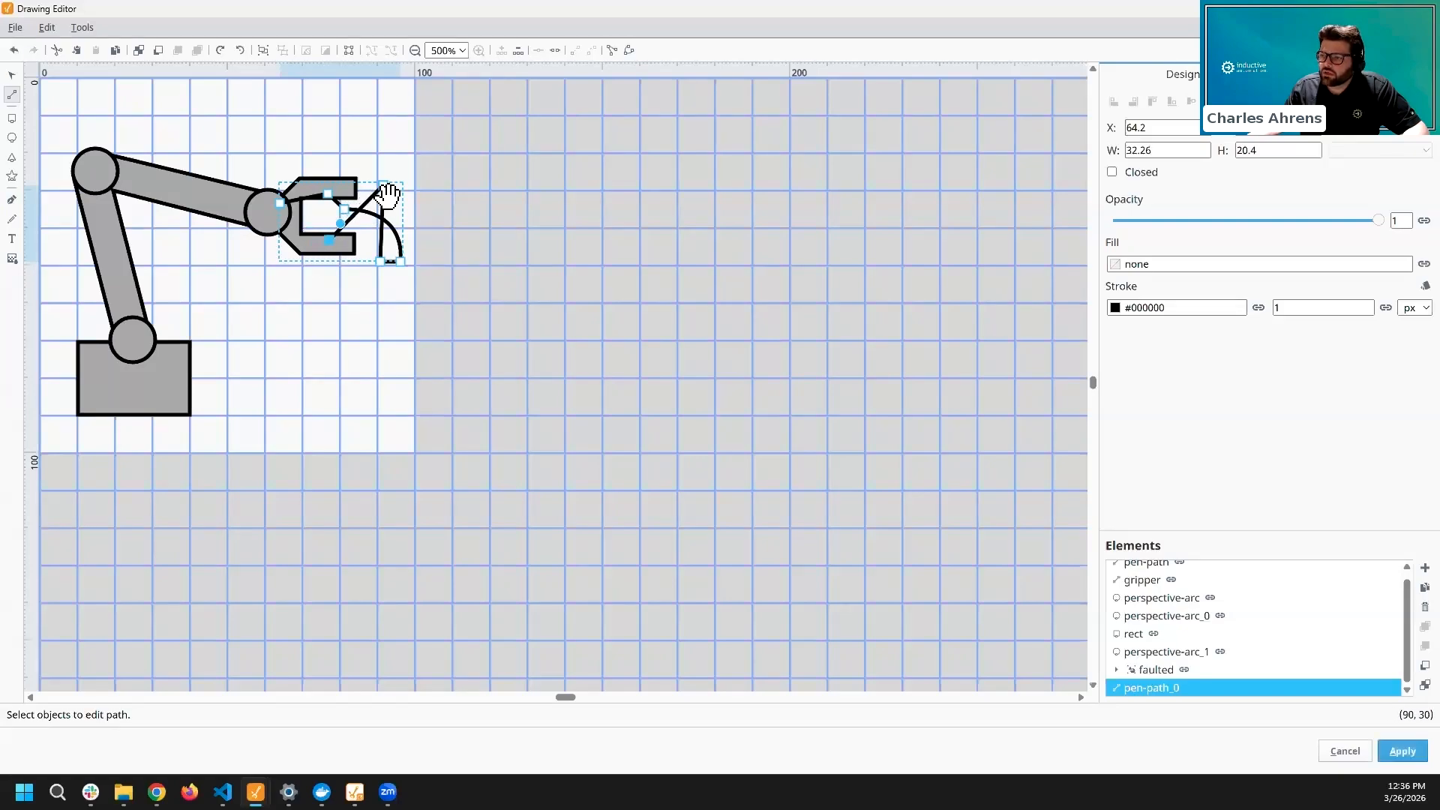
{"action": "left_click", "coordinate": [384, 183]}
{"action": "left_click", "coordinate": [384, 189]}
{"action": "left_click_drag", "start_coordinate": [384, 191], "coordinate": [384, 237]}
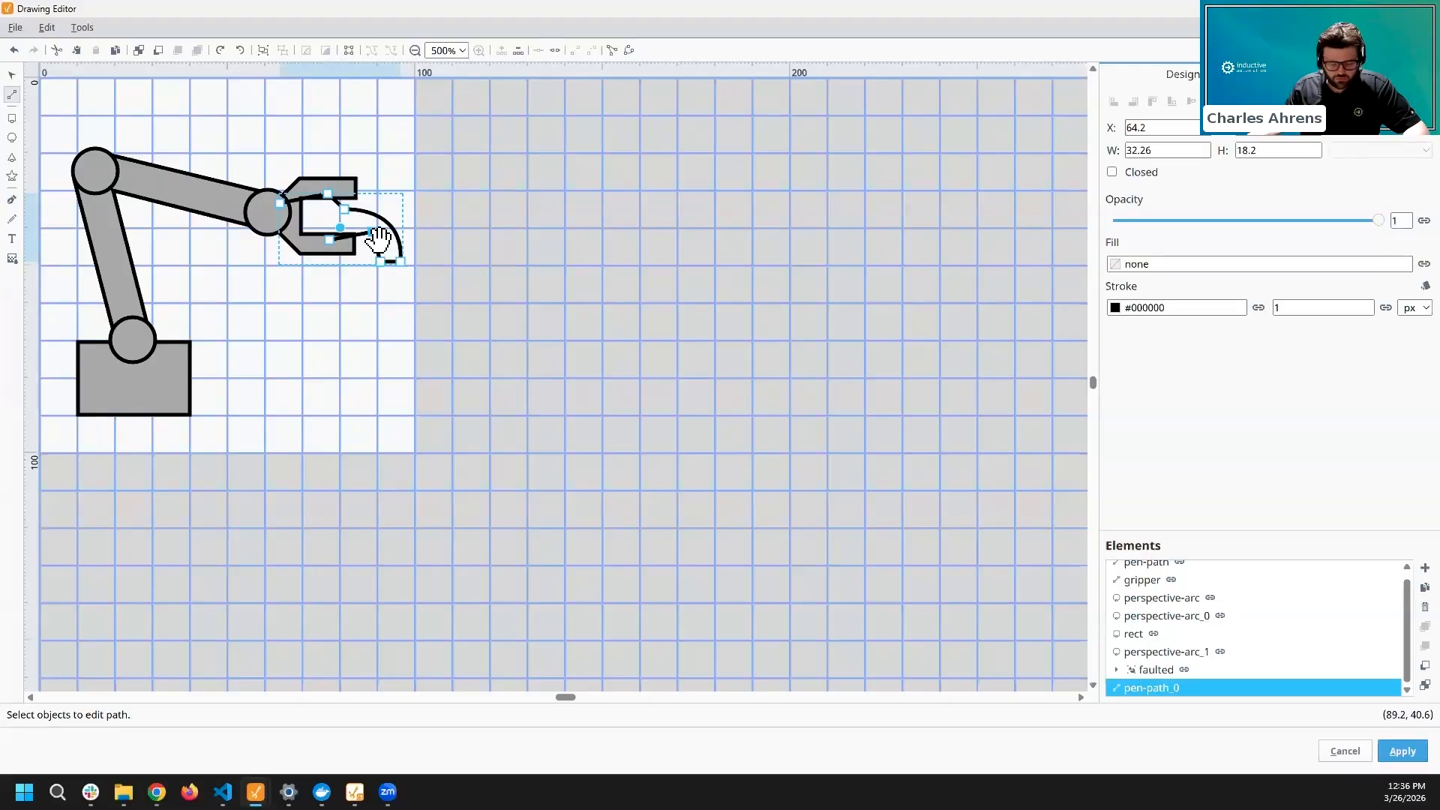
- Curve the hook's inner edge and extend its lower outline back to the wrist, about 33 wide overall, undoing the last misplaced node edit
{"action": "key", "text": "shift+u"}
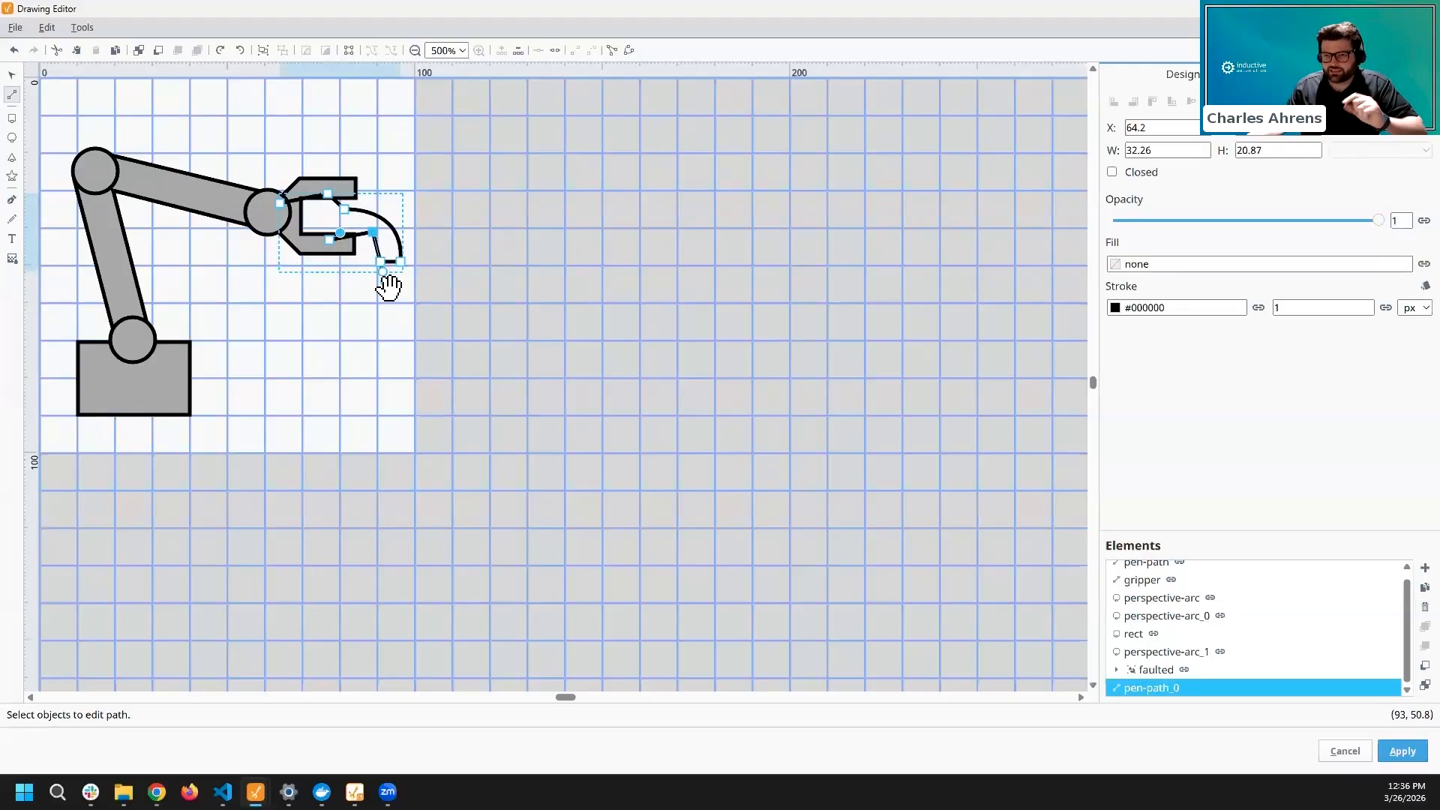
{"action": "mouse_move", "coordinate": [416, 275]}
{"action": "left_mouse_down"}
{"action": "mouse_move", "coordinate": [359, 259]}
{"action": "mouse_move", "coordinate": [386, 255]}
{"action": "mouse_move", "coordinate": [393, 229]}
{"action": "mouse_move", "coordinate": [352, 229]}
{"action": "mouse_move", "coordinate": [373, 234]}
{"action": "mouse_move", "coordinate": [357, 267]}
{"action": "mouse_move", "coordinate": [398, 241]}
{"action": "mouse_move", "coordinate": [296, 243]}
{"action": "mouse_move", "coordinate": [338, 257]}
{"action": "left_mouse_up"}
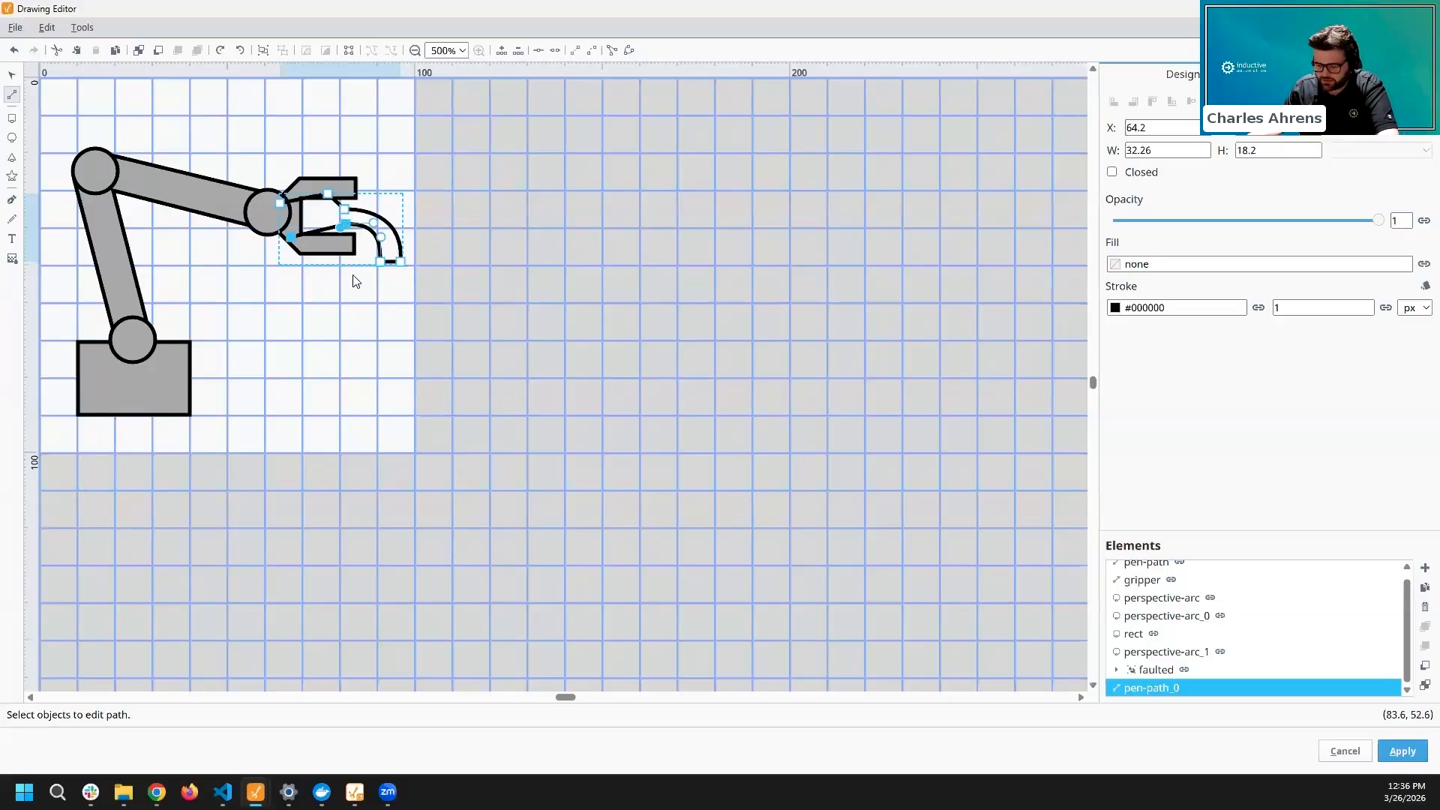
{"action": "mouse_move", "coordinate": [333, 246]}
{"action": "left_mouse_down"}
{"action": "mouse_move", "coordinate": [276, 228]}
{"action": "mouse_move", "coordinate": [326, 244]}
{"action": "mouse_move", "coordinate": [344, 227]}
{"action": "left_mouse_up"}
{"action": "left_click", "coordinate": [338, 295]}
{"action": "left_click", "coordinate": [324, 242]}
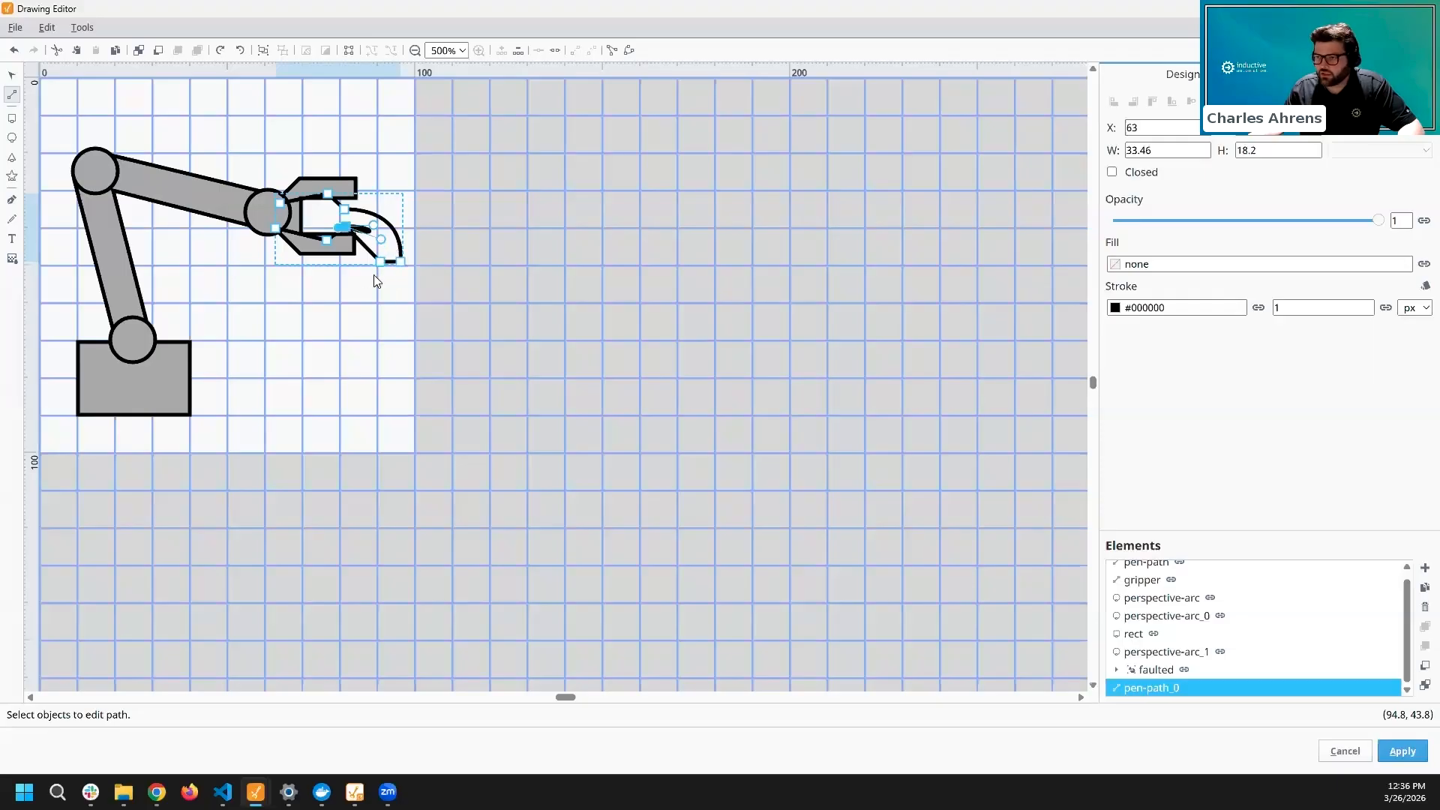
{"action": "left_click", "coordinate": [14, 50]}
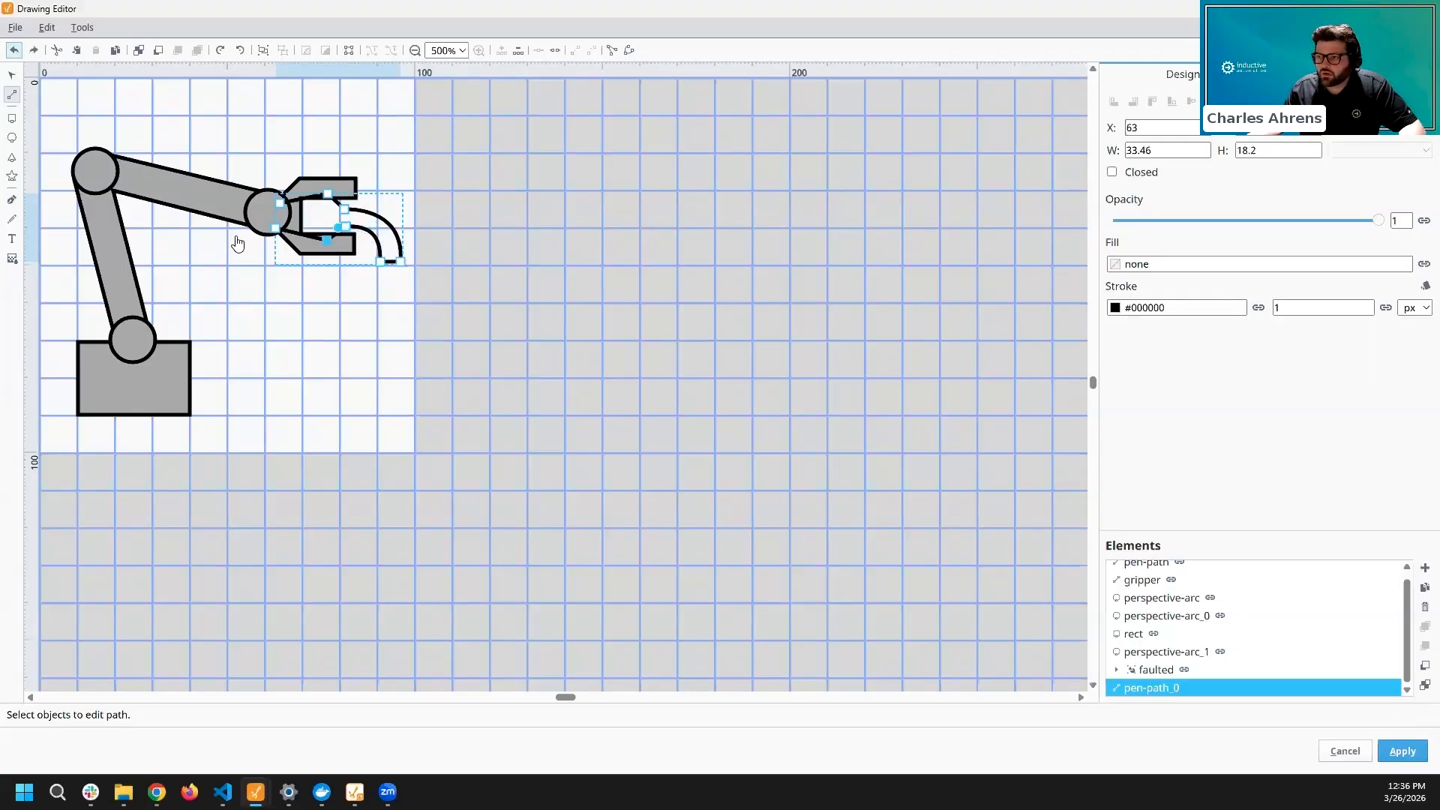
- Fill the hook-shaped path with red
{"action": "left_click", "coordinate": [333, 319]}
{"action": "left_click", "coordinate": [393, 246]}
{"action": "left_click", "coordinate": [396, 246]}
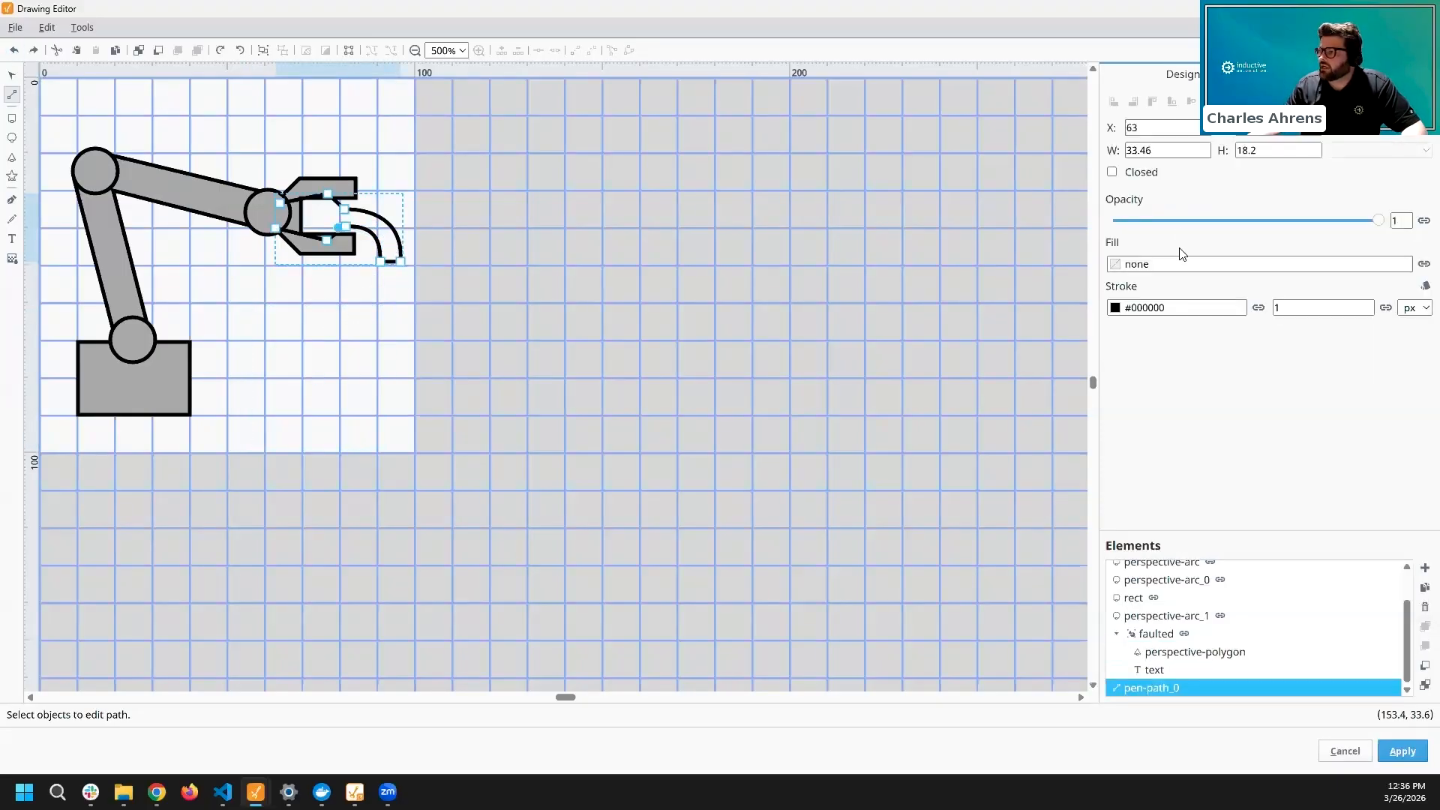
{"action": "double_click", "coordinate": [1128, 264]}
{"action": "type", "text": "red"}
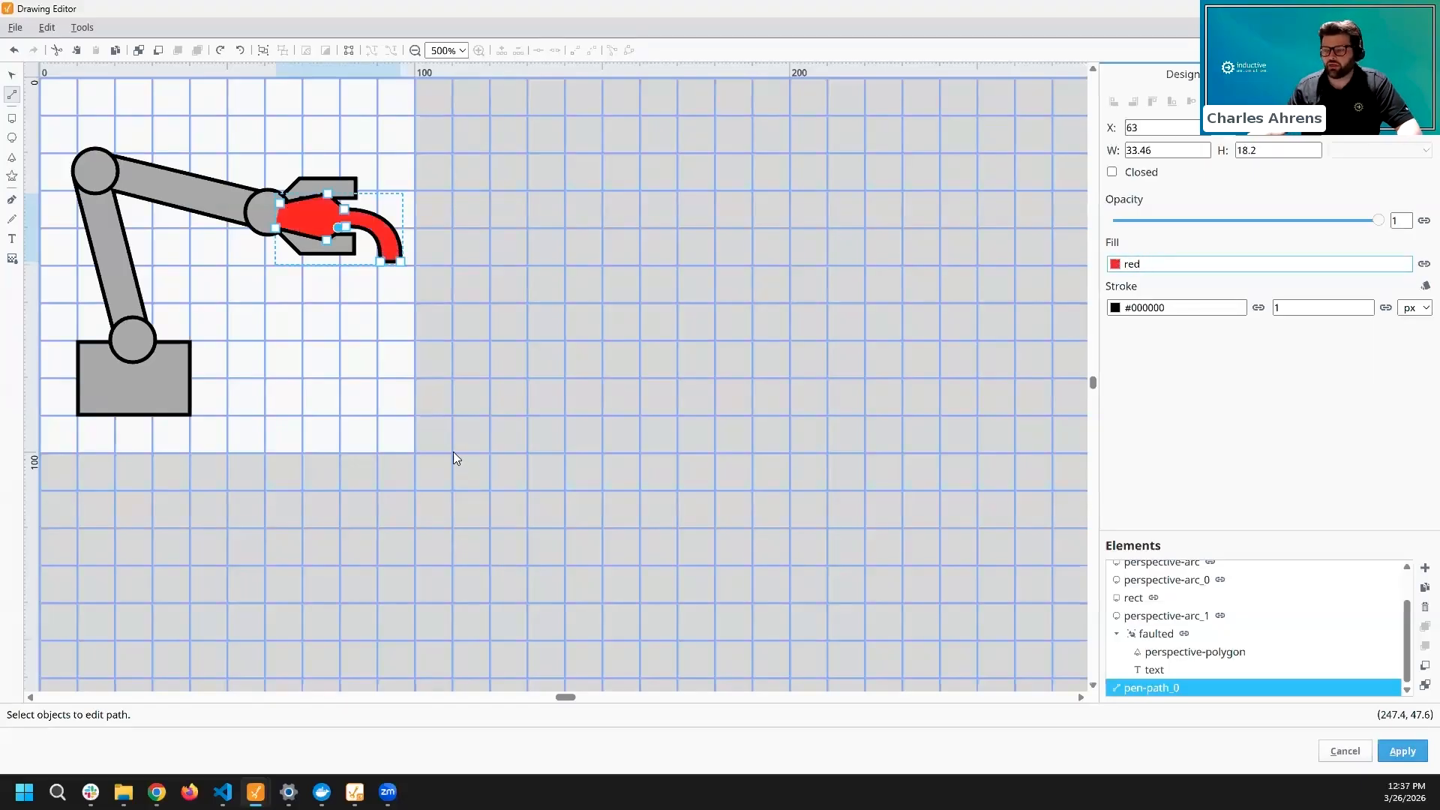
{"action": "left_click", "coordinate": [306, 205]}
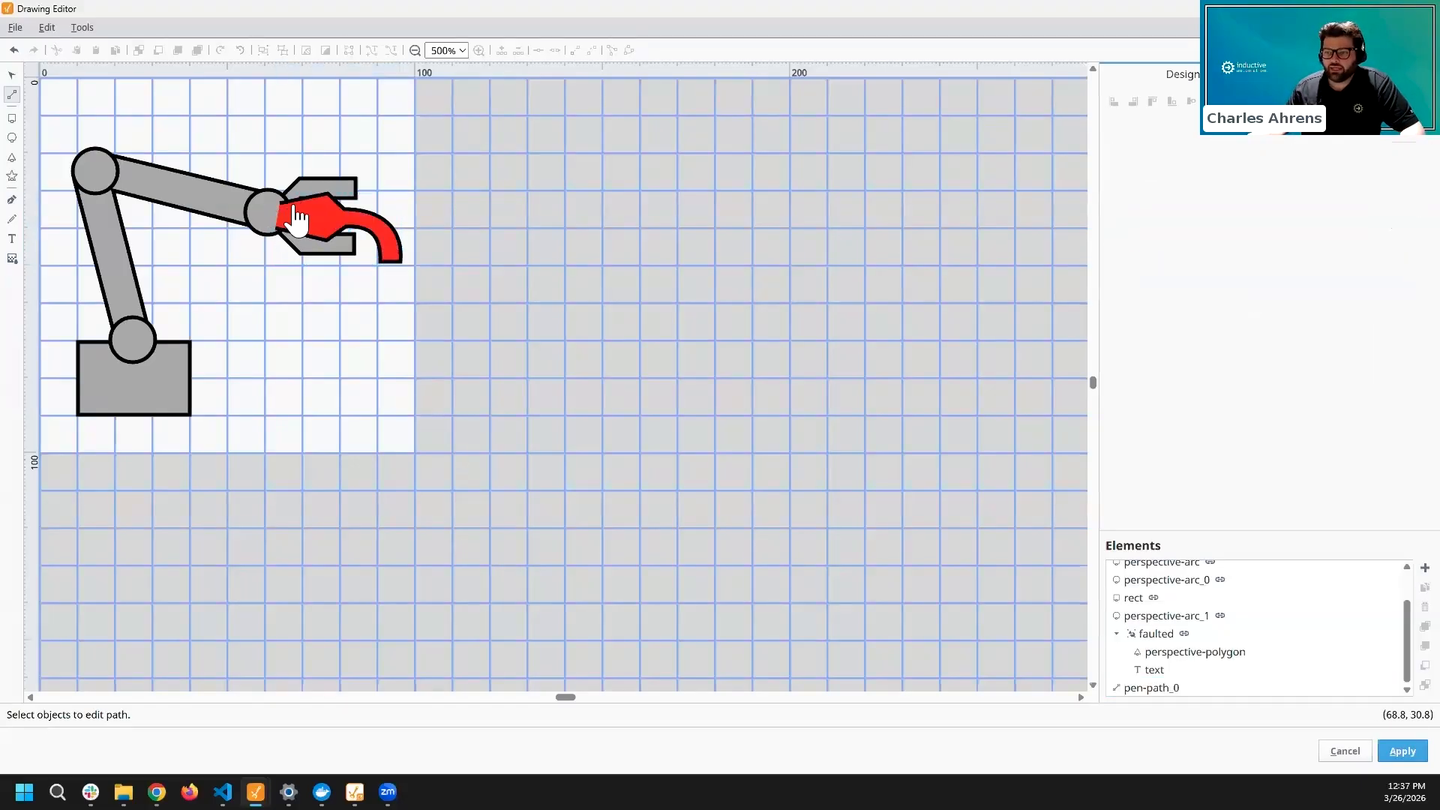
{"action": "left_click", "coordinate": [285, 219]}
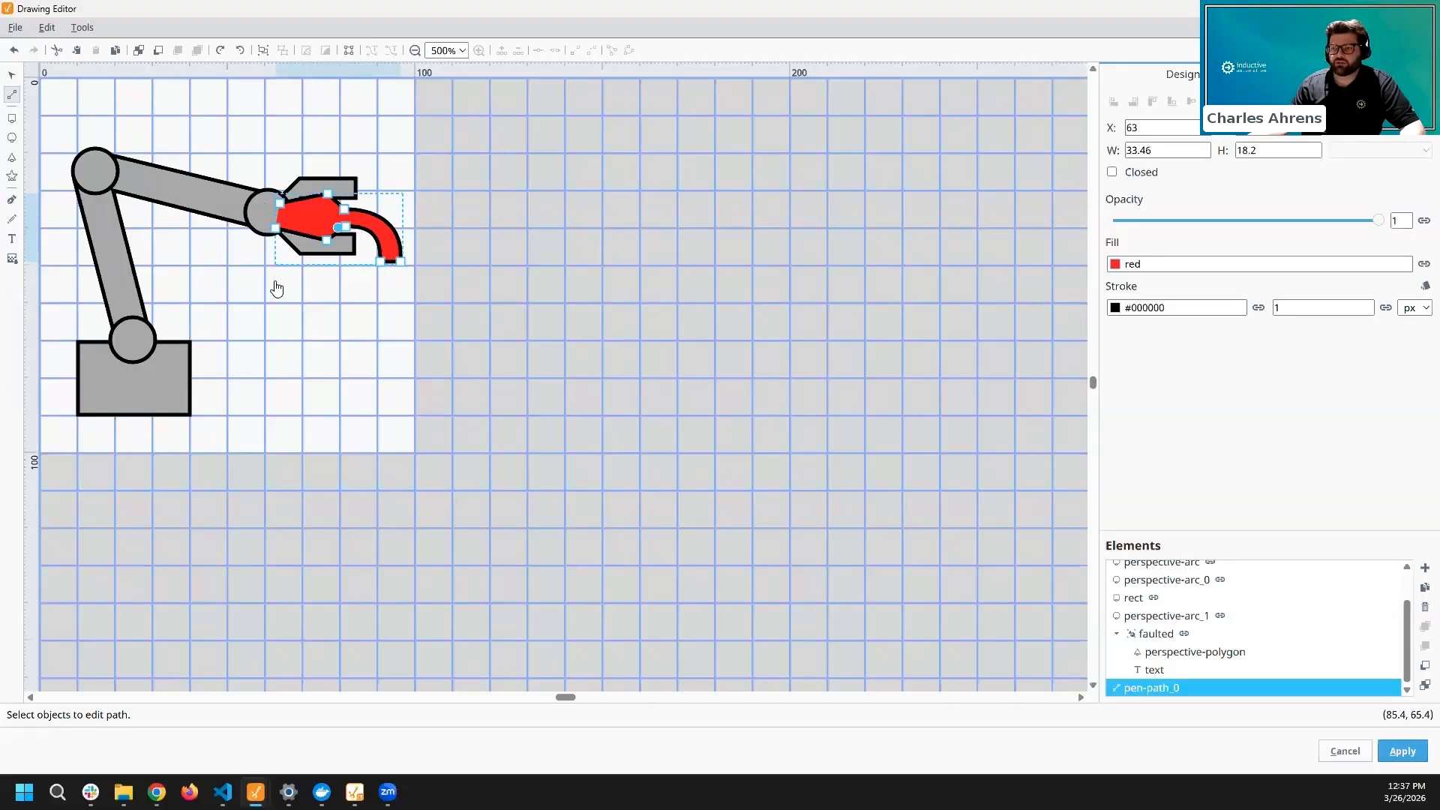
{"action": "left_click", "coordinate": [360, 323]}
{"action": "left_click", "coordinate": [435, 265]}
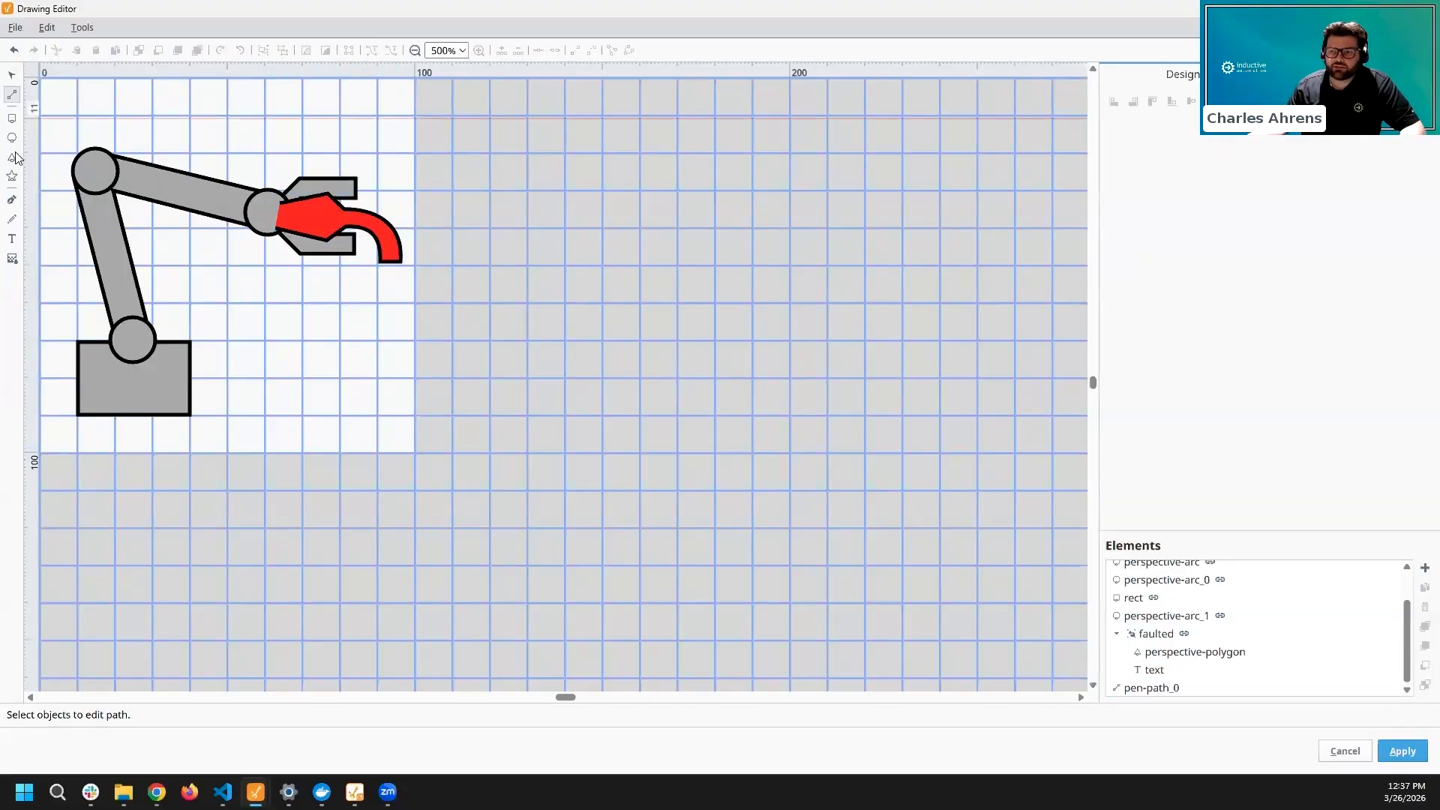
- Draw a second, closed pen path with a notched, flared tip over the gripper, about 35 wide and 26 high
{"action": "left_click", "coordinate": [11, 199]}
{"action": "left_click", "coordinate": [275, 197]}
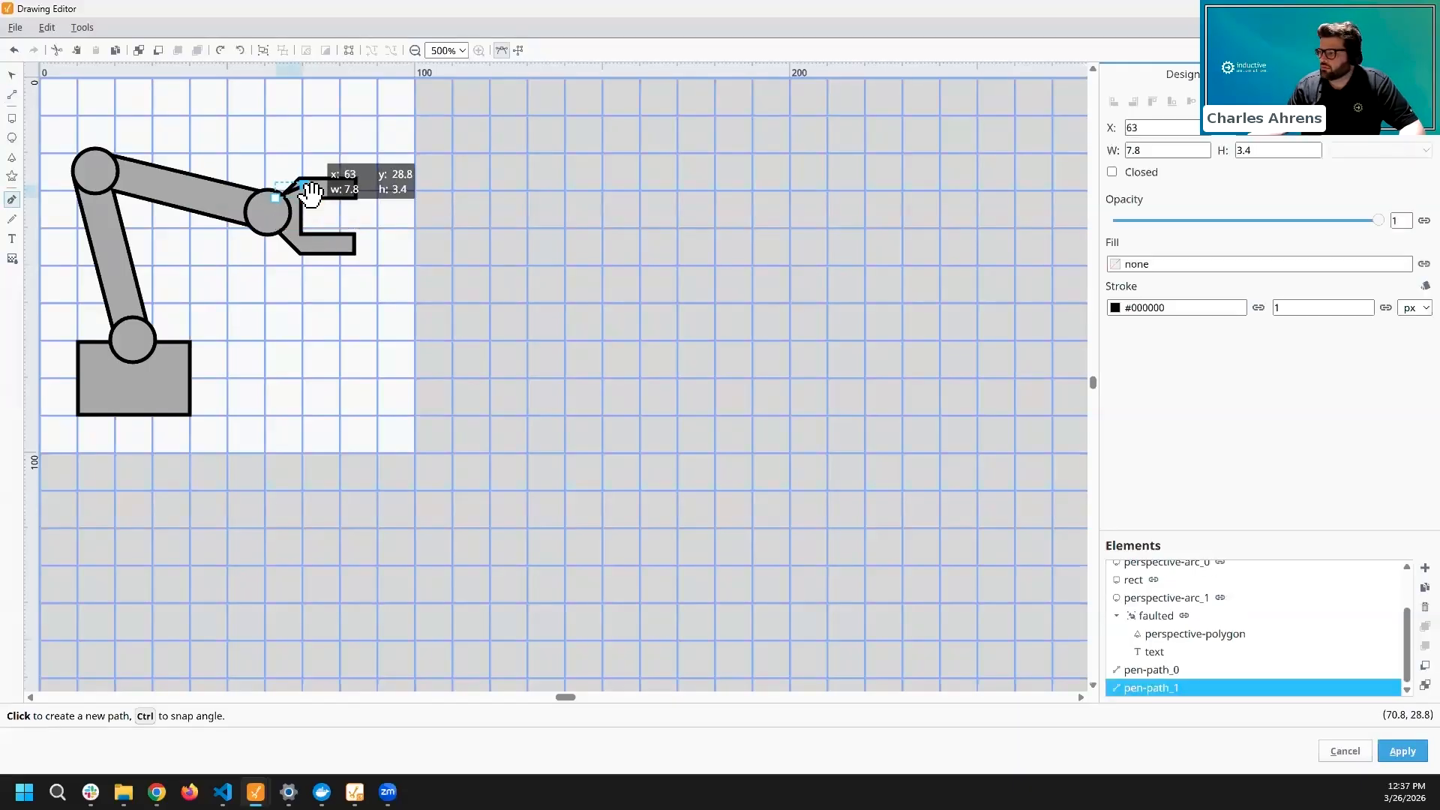
{"action": "left_click", "coordinate": [305, 185]}
{"action": "left_click", "coordinate": [375, 202]}
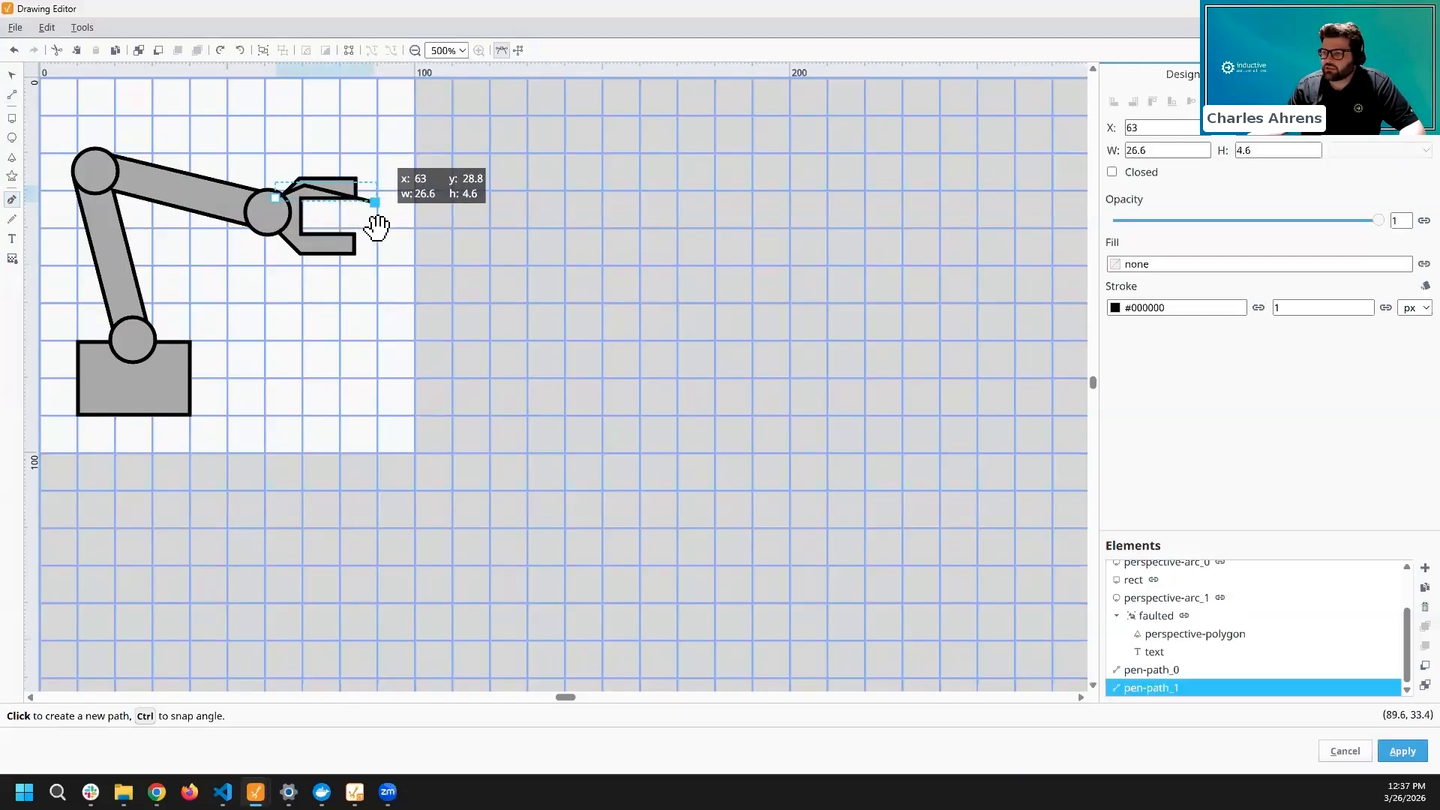
{"action": "left_click", "coordinate": [368, 219]}
{"action": "left_click", "coordinate": [400, 218]}
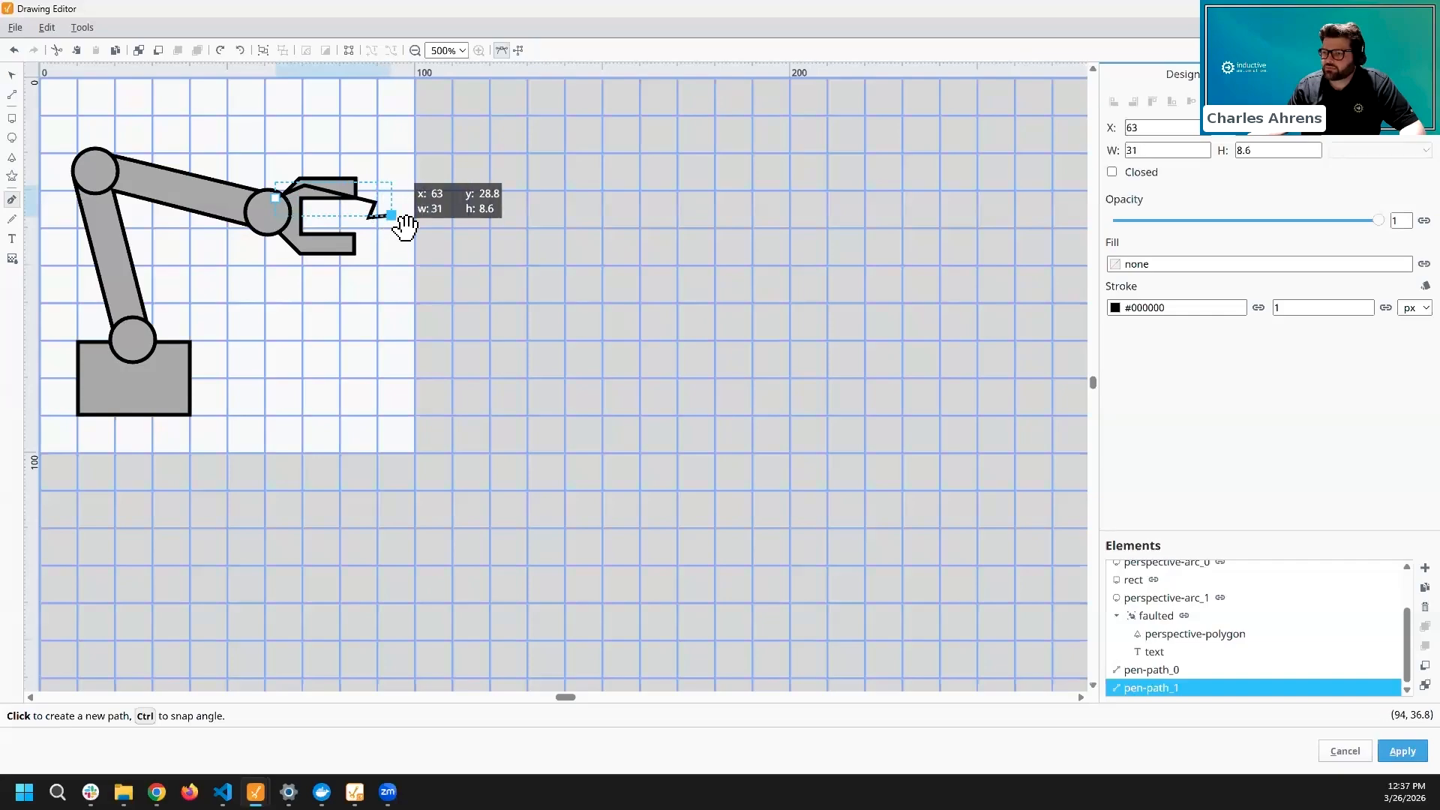
{"action": "left_click", "coordinate": [371, 282]}
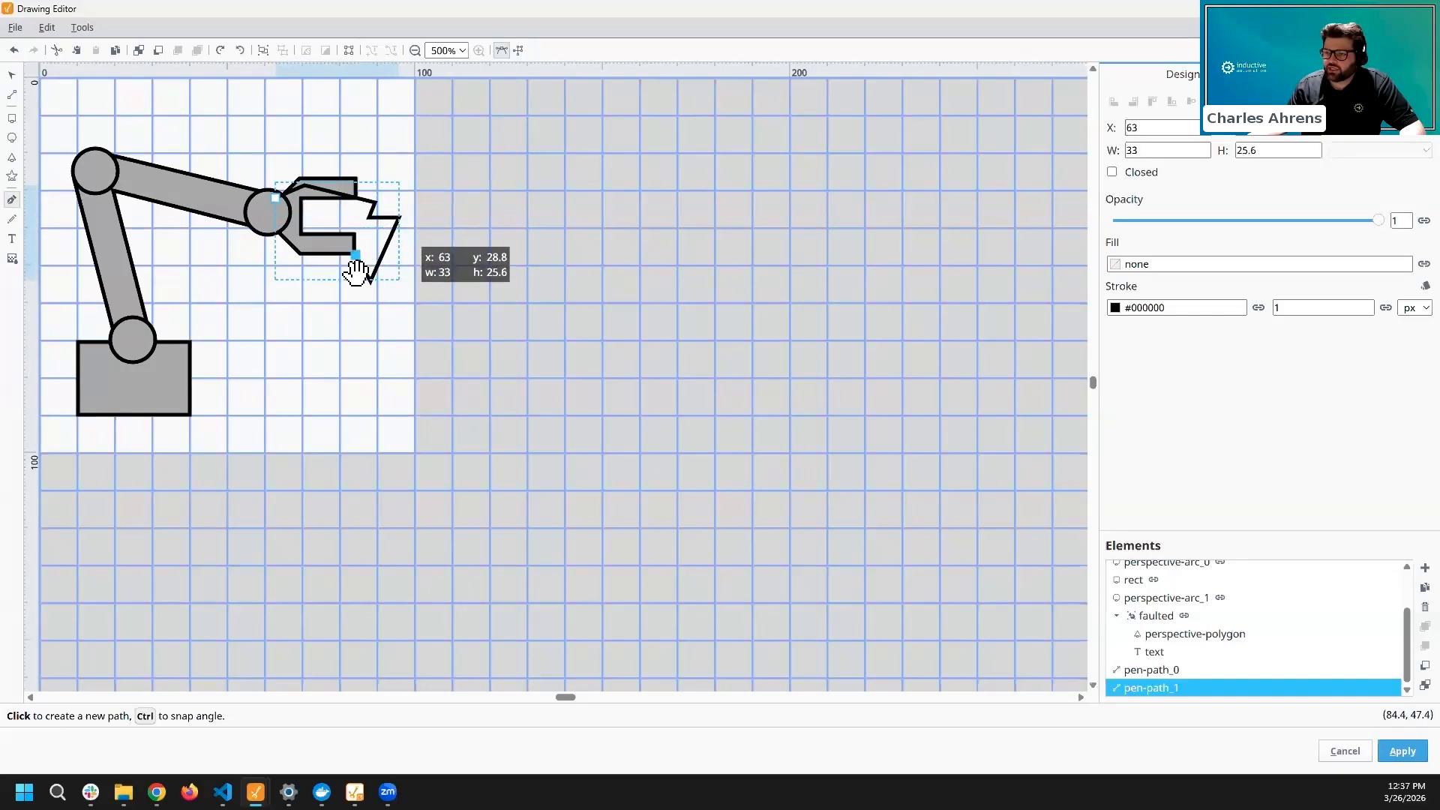
{"action": "left_click", "coordinate": [353, 274]}
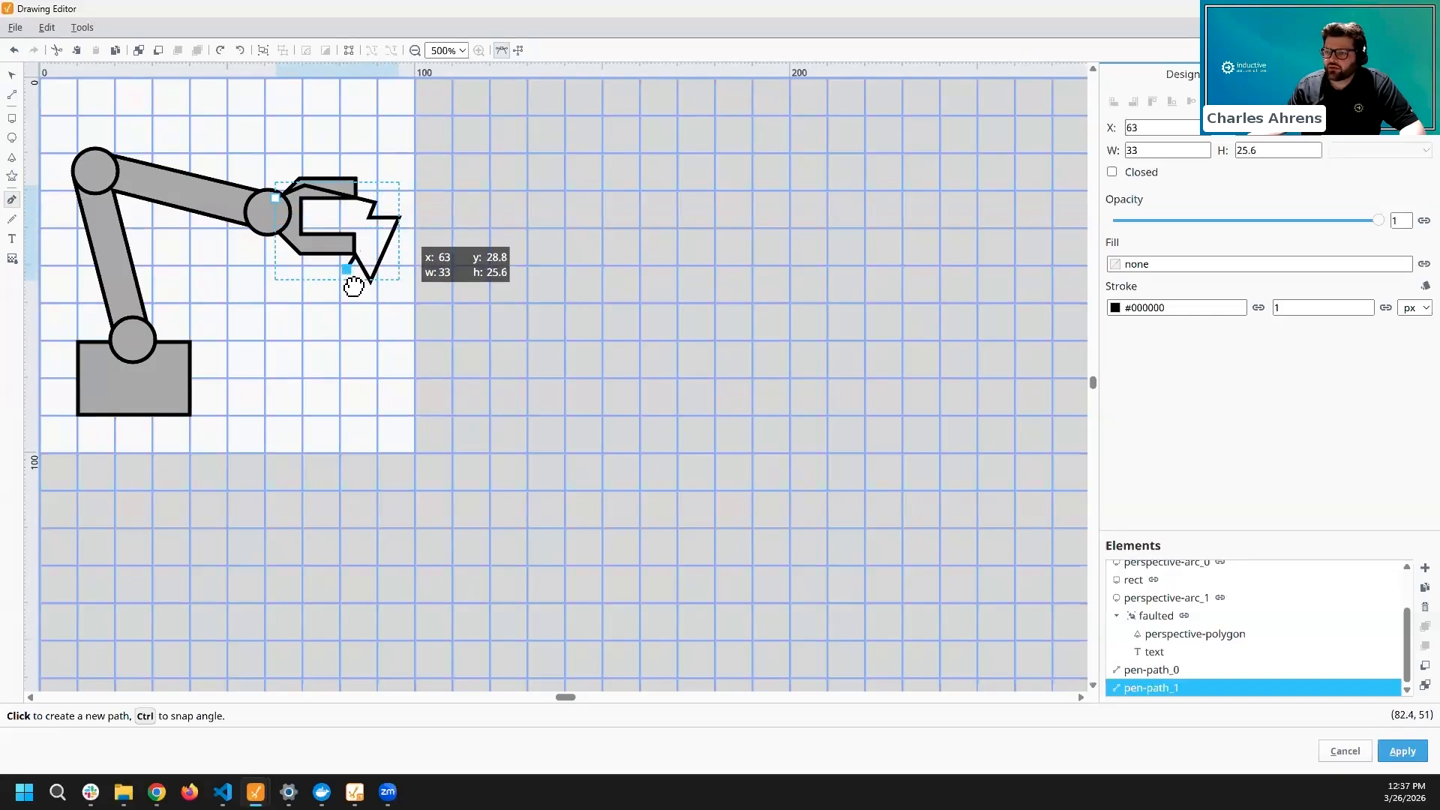
{"action": "left_click", "coordinate": [269, 218]}
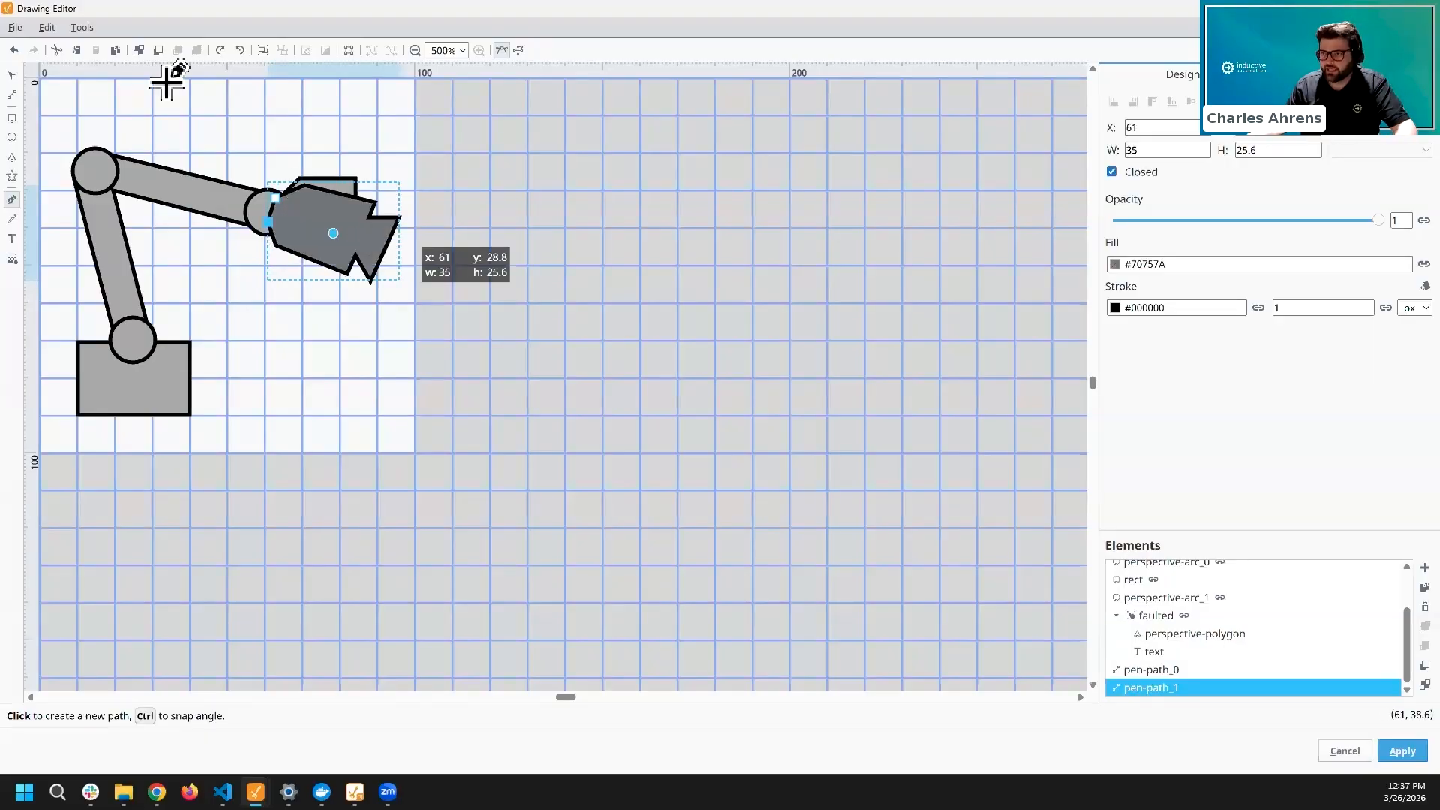
- Try to rename the red pen-path_0 element as welder, and move it in front of the grey path
{"action": "left_click", "coordinate": [11, 74]}
{"action": "left_click", "coordinate": [1163, 669]}
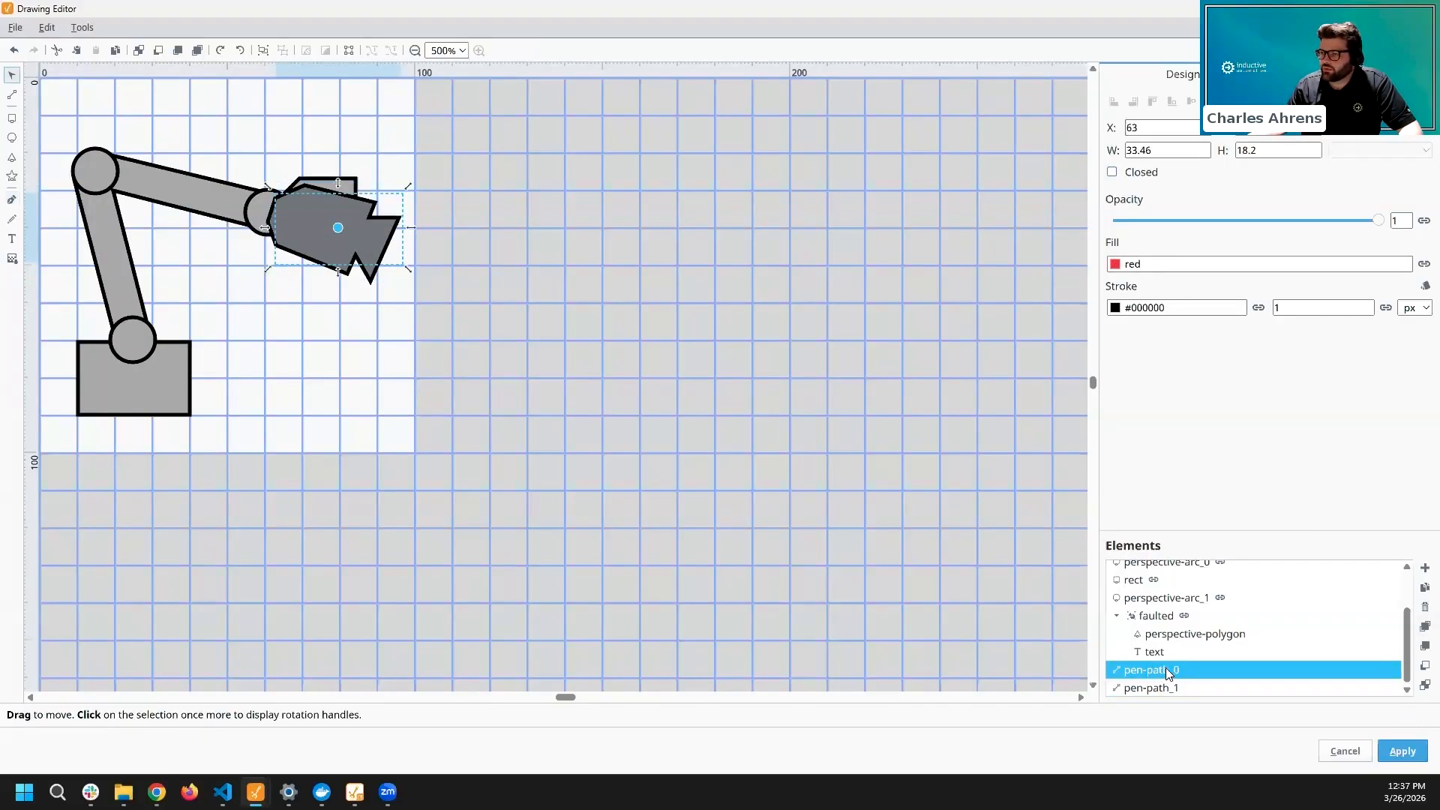
{"action": "left_click", "coordinate": [1167, 665]}
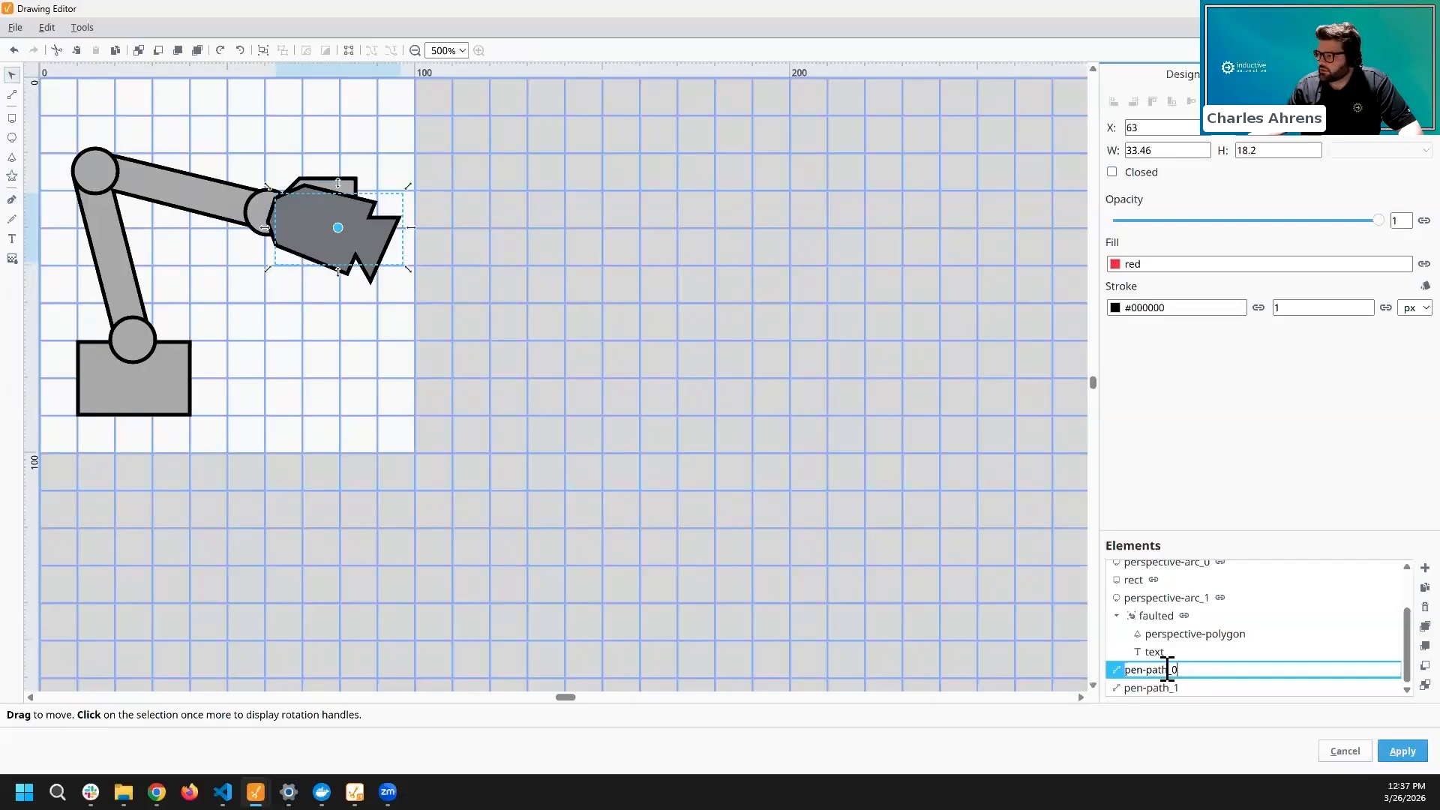
{"action": "key", "text": "ctrl+a"}
{"action": "key", "text": "BackSpace"}
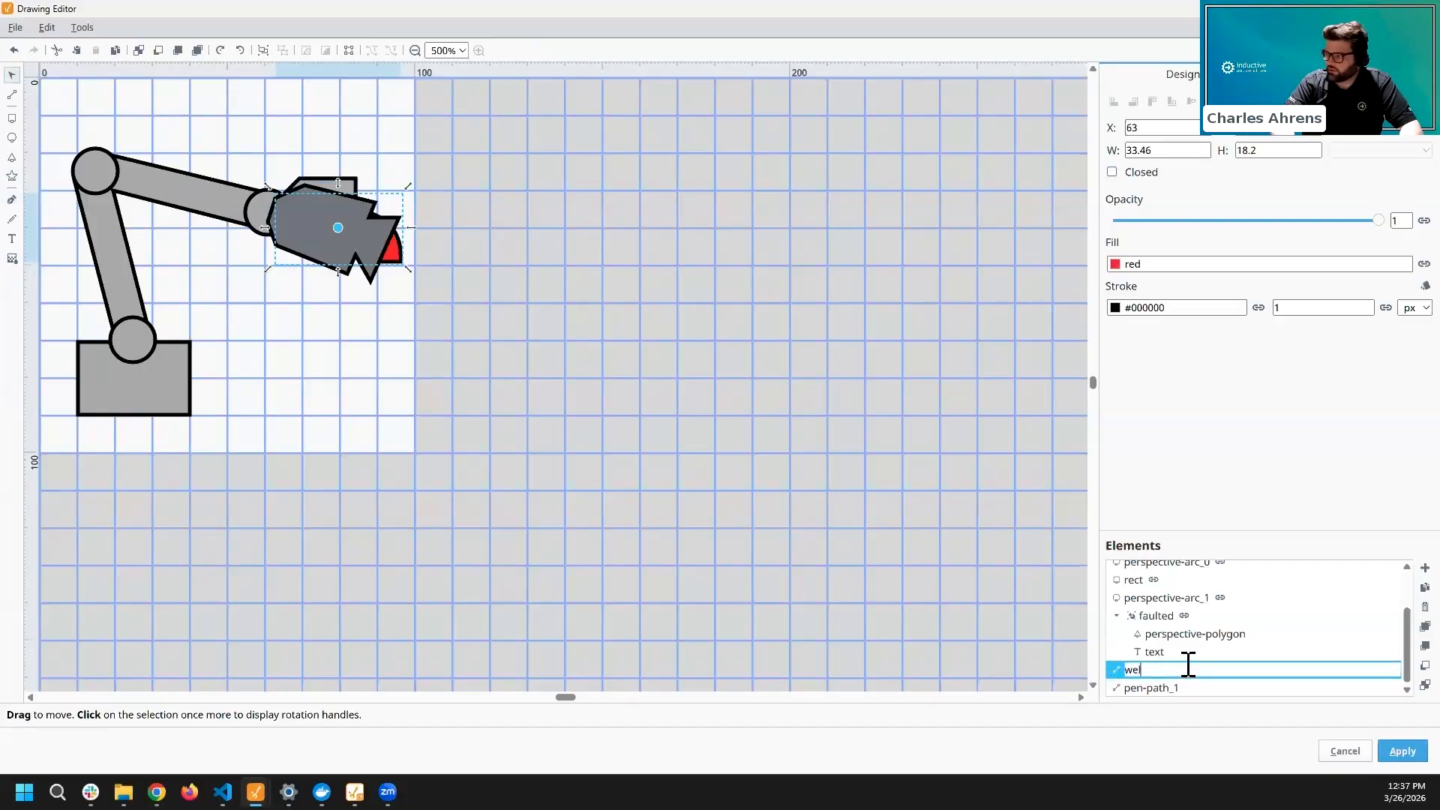
{"action": "type", "text": "welder"}
{"action": "key", "text": "Return"}
{"action": "double_click", "coordinate": [1188, 687]}
{"action": "left_click_drag", "start_coordinate": [1190, 687], "coordinate": [1160, 690]}
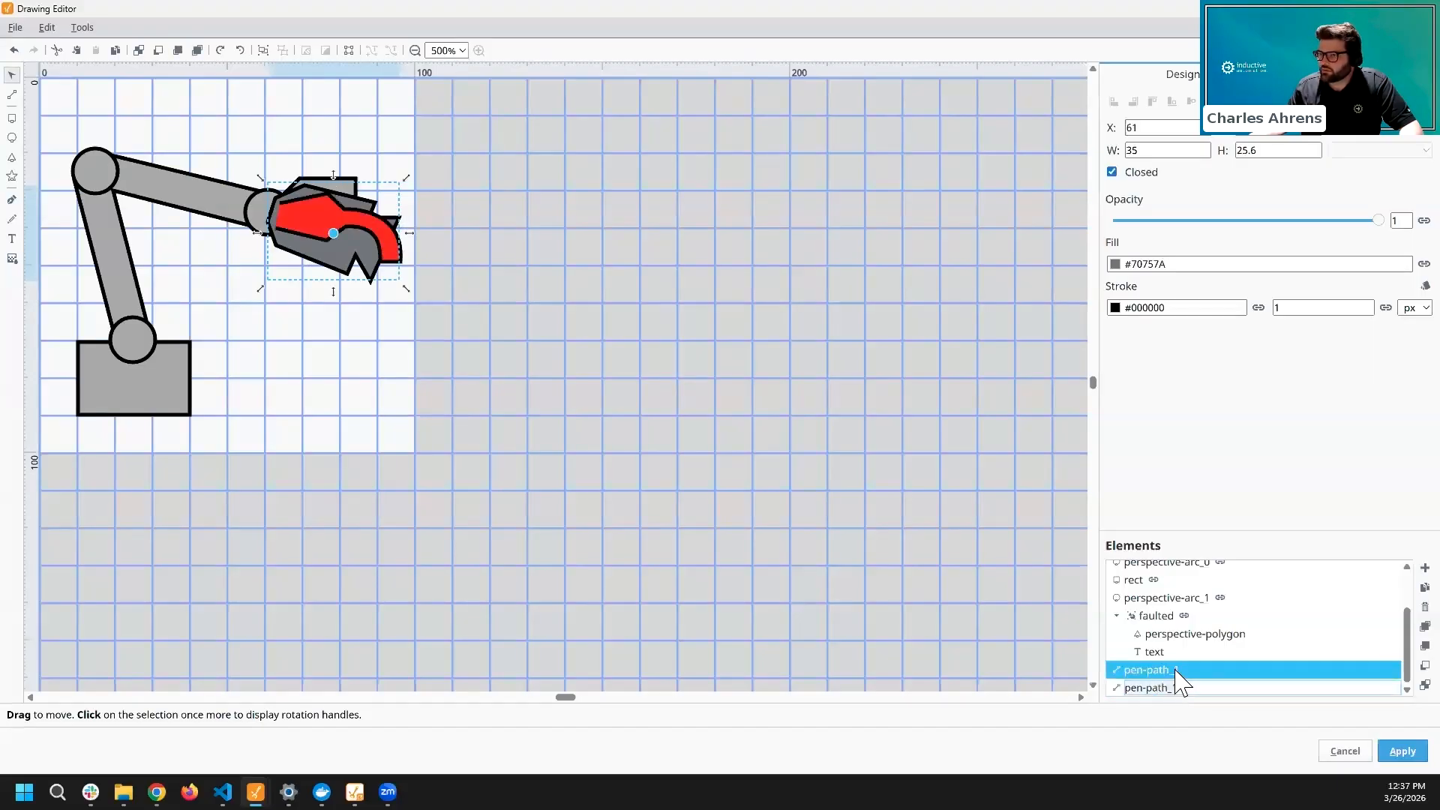
- Rename the red path as paint and the grey path as welder
{"action": "key", "text": "ctrl+a"}
{"action": "key", "text": "BackSpace"}
{"action": "type", "text": "paint"}
{"action": "key", "text": "Return"}
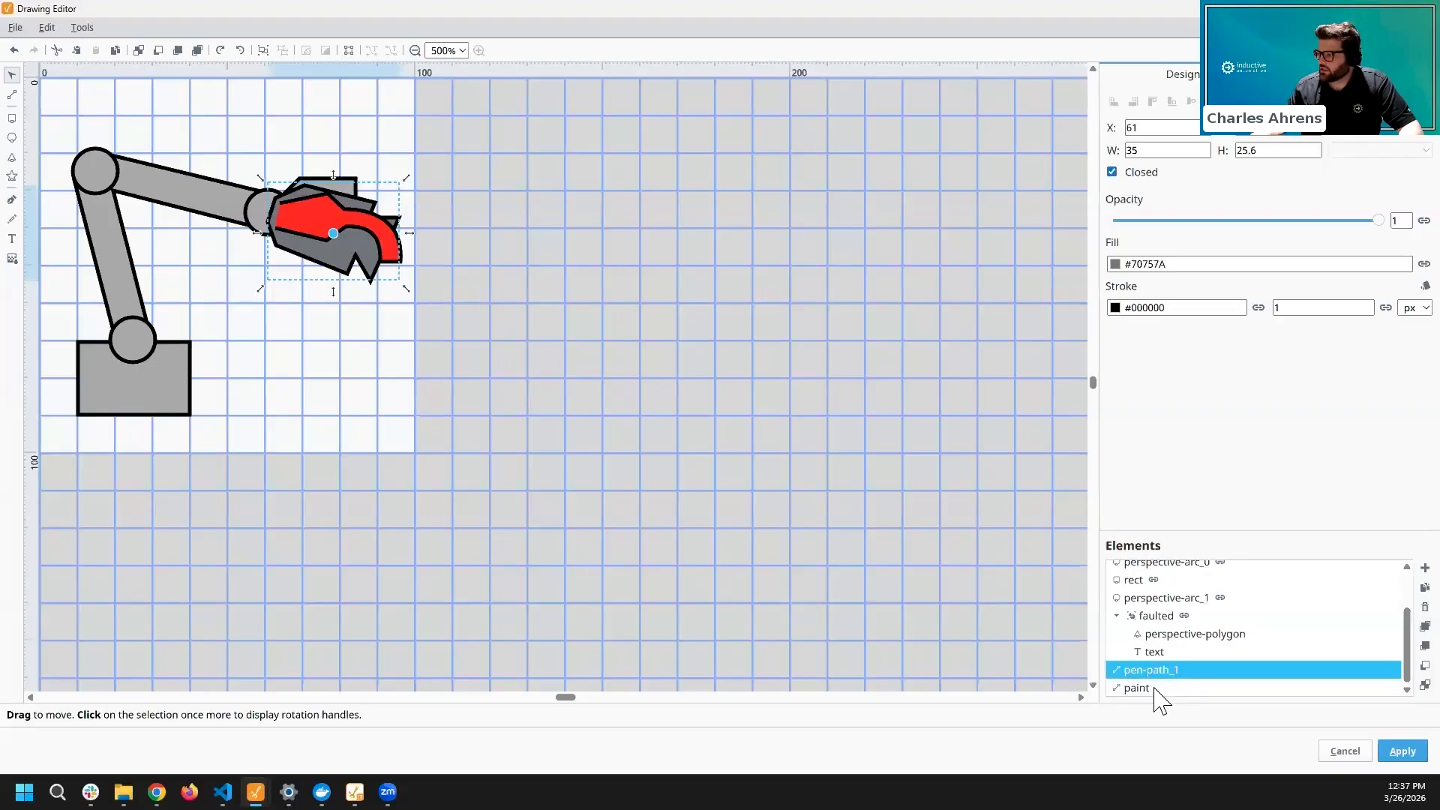
{"action": "left_click", "coordinate": [1161, 668]}
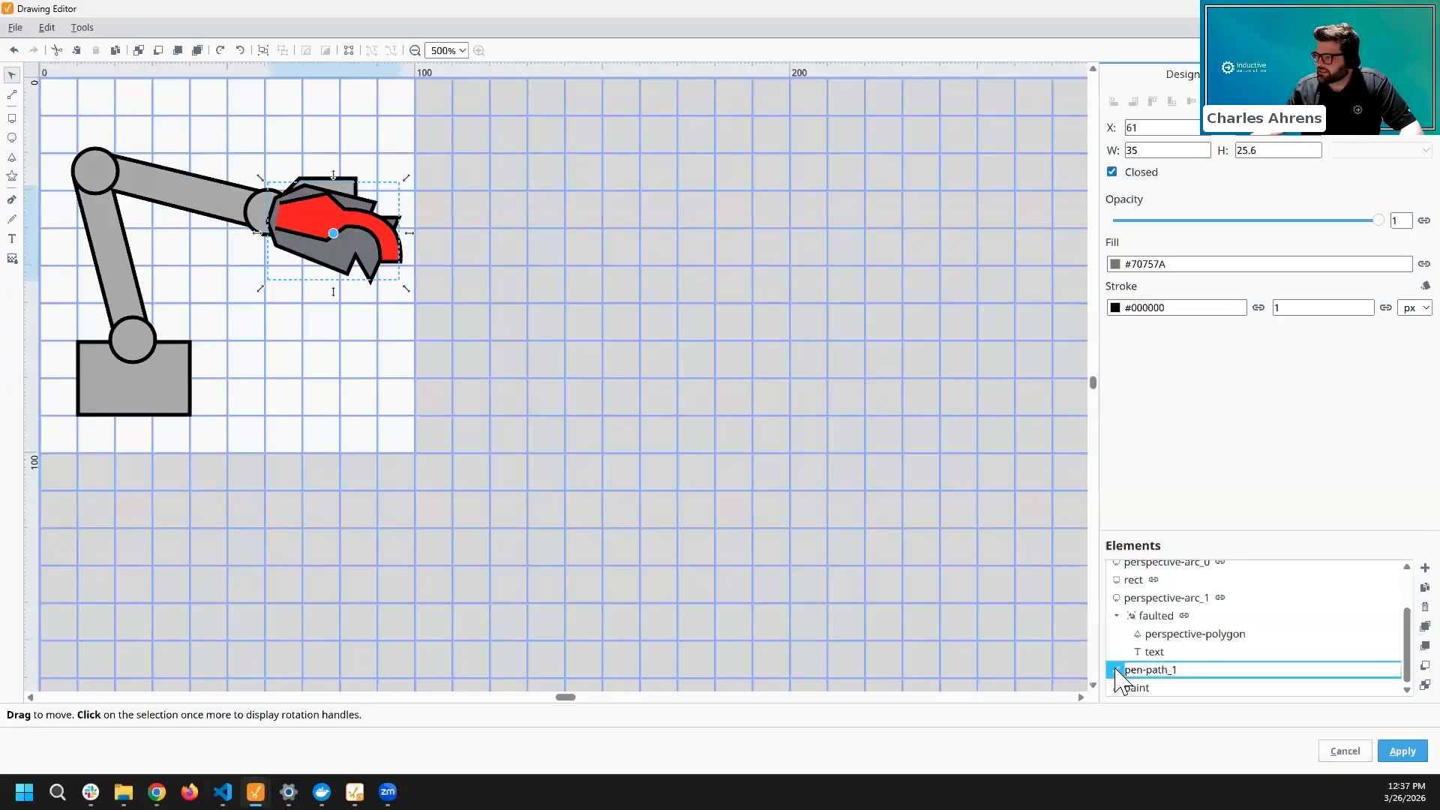
{"action": "type", "text": "welder"}
{"action": "key", "text": "Return"}
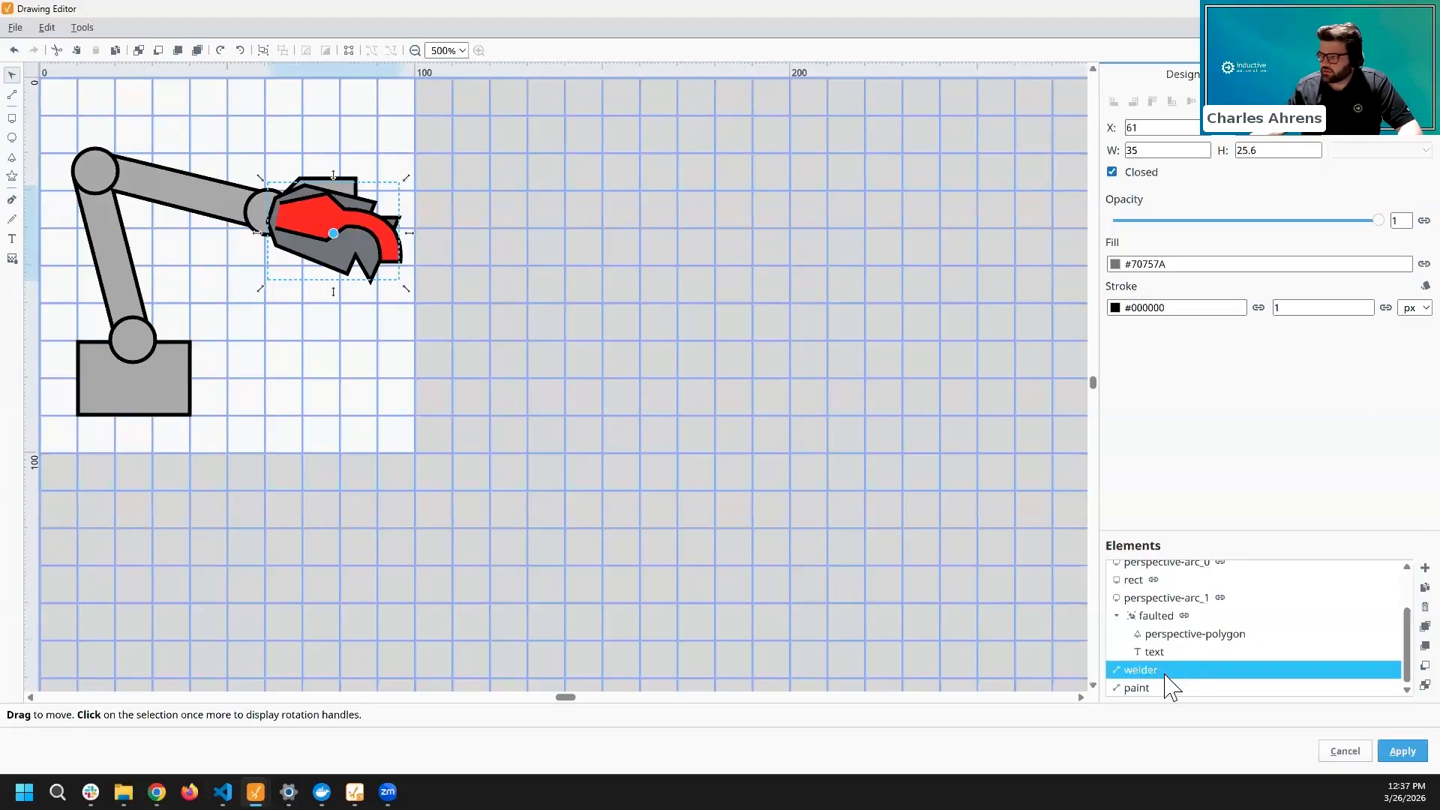
- Swap the two tool path names, renaming the grey path as paint and the red path as welder
{"action": "left_click", "coordinate": [1167, 687]}
{"action": "left_click", "coordinate": [1170, 674]}
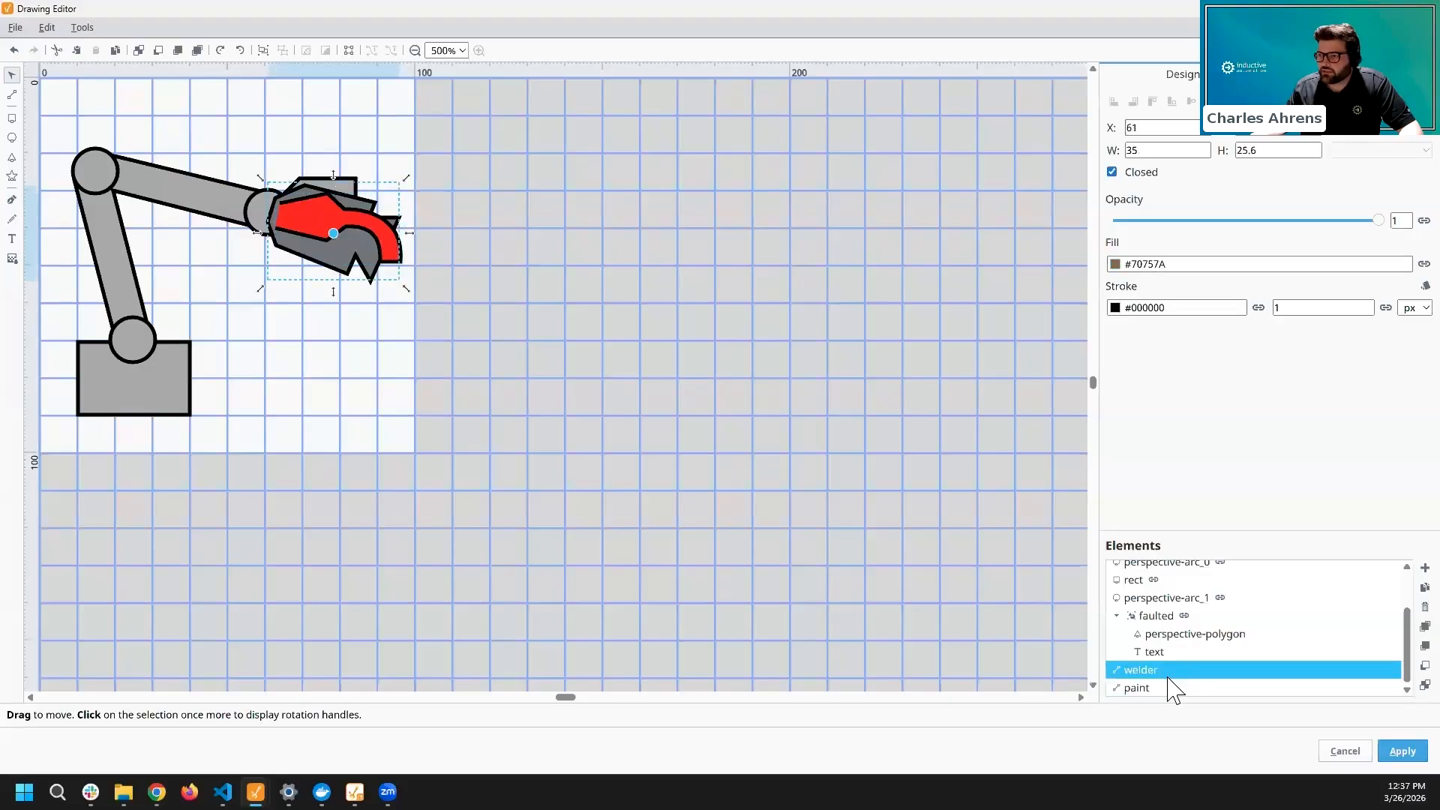
{"action": "left_click", "coordinate": [1181, 667]}
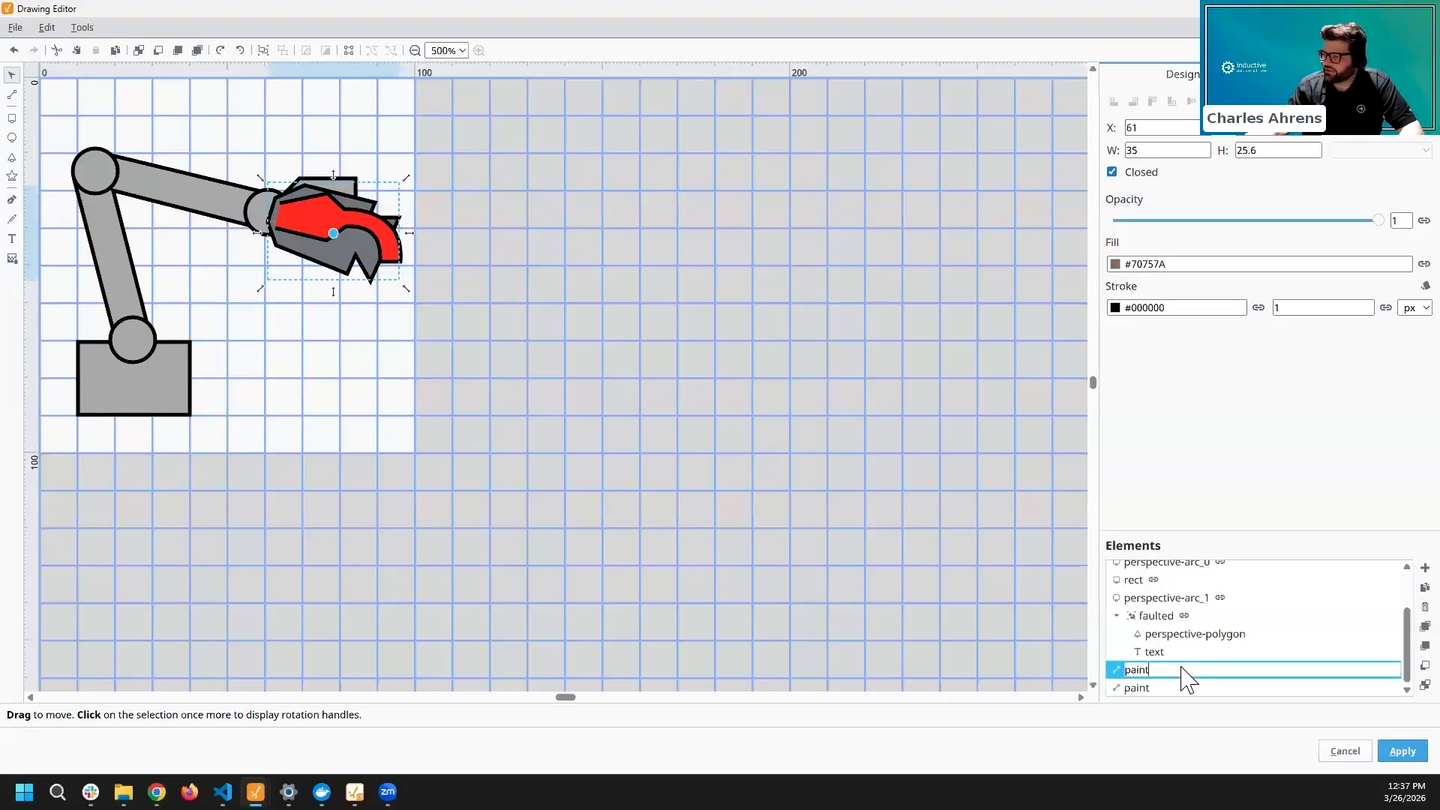
{"action": "key", "text": "Return"}
{"action": "double_click", "coordinate": [1164, 687]}
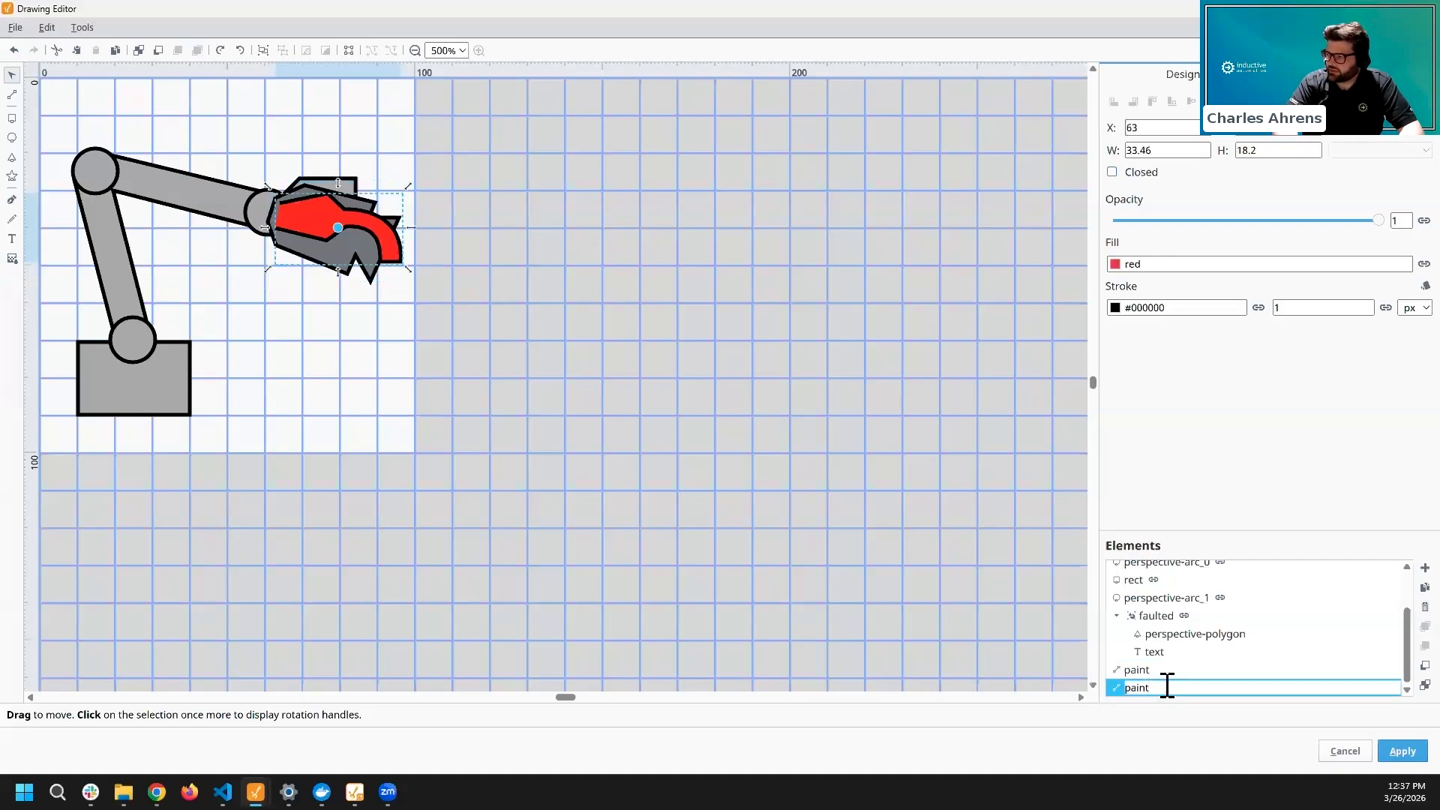
{"action": "type", "text": "welder"}
{"action": "key", "text": "Return"}
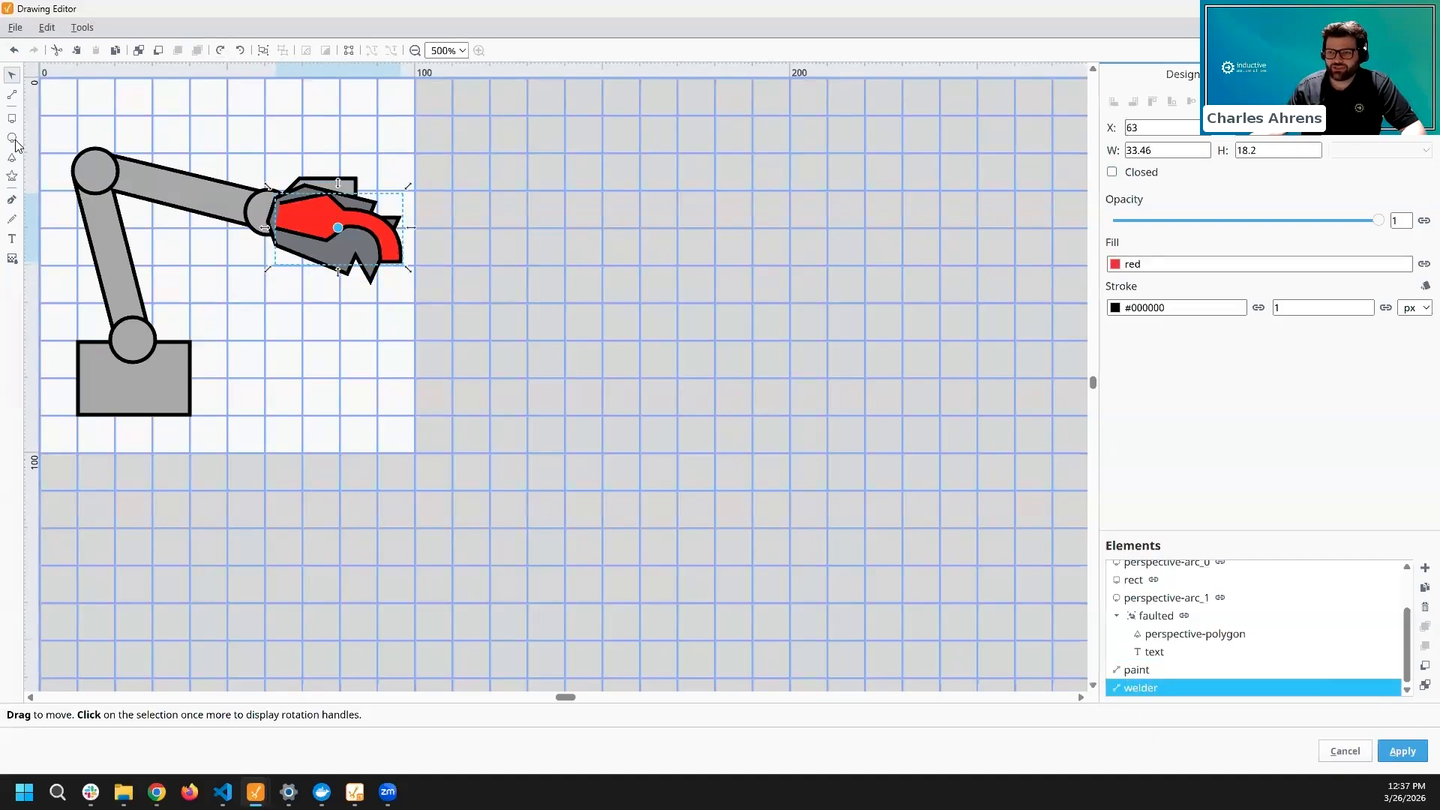
- Draw a closed pen path shaped like a wide two-jawed clamp from the wrist joint, about 36 wide and 65 high
{"action": "left_click", "coordinate": [11, 199]}
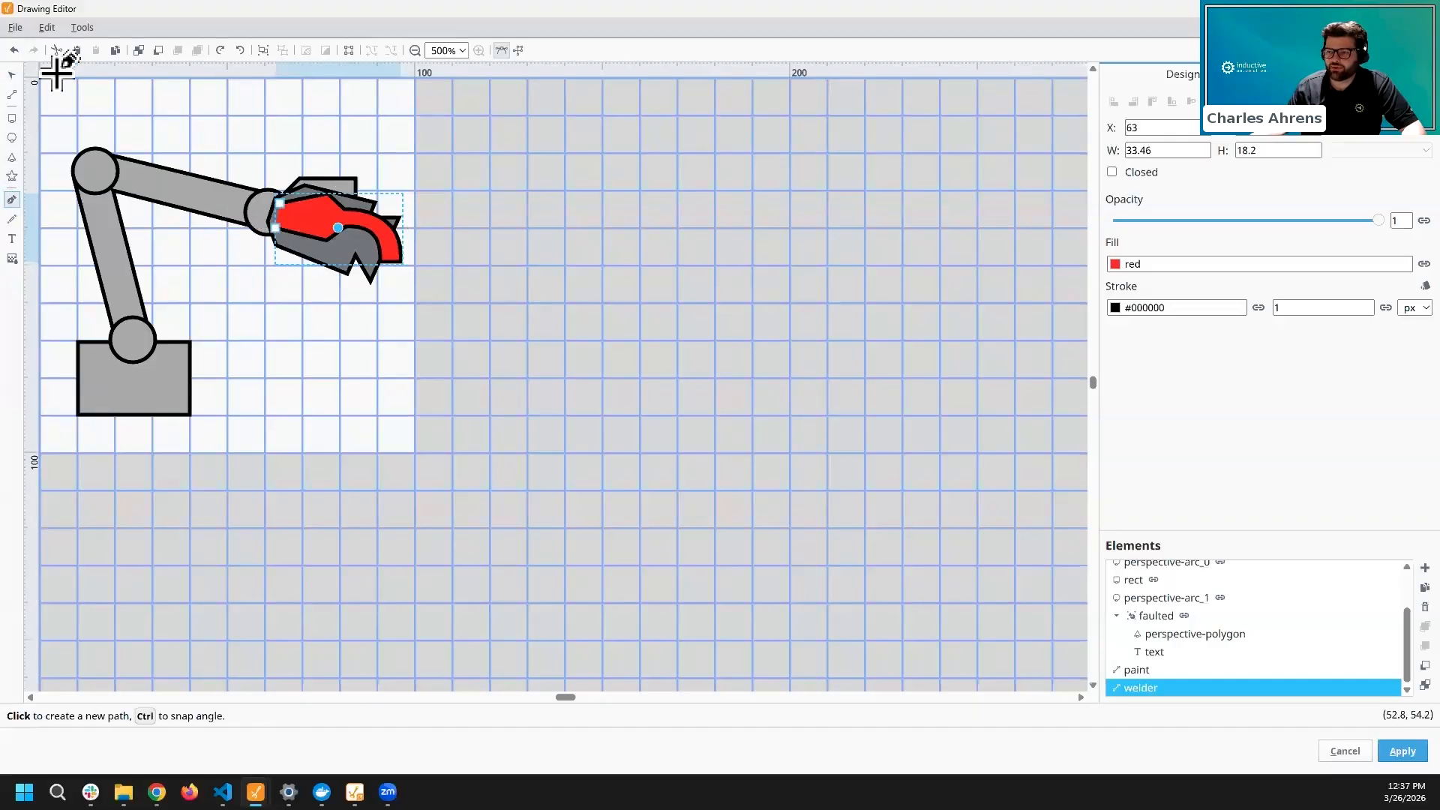
{"action": "left_click", "coordinate": [11, 74]}
{"action": "left_click", "coordinate": [96, 111]}
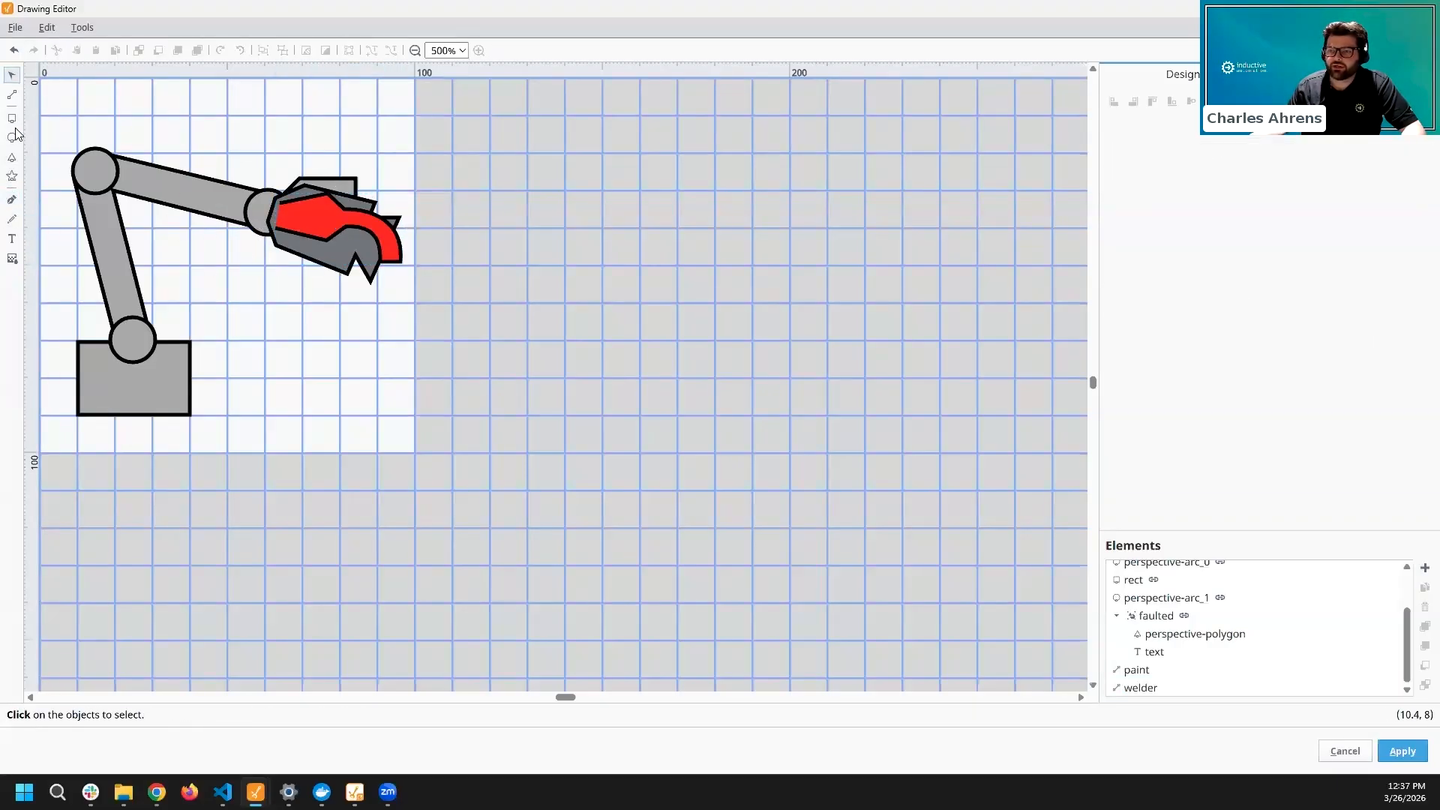
{"action": "left_click", "coordinate": [11, 199]}
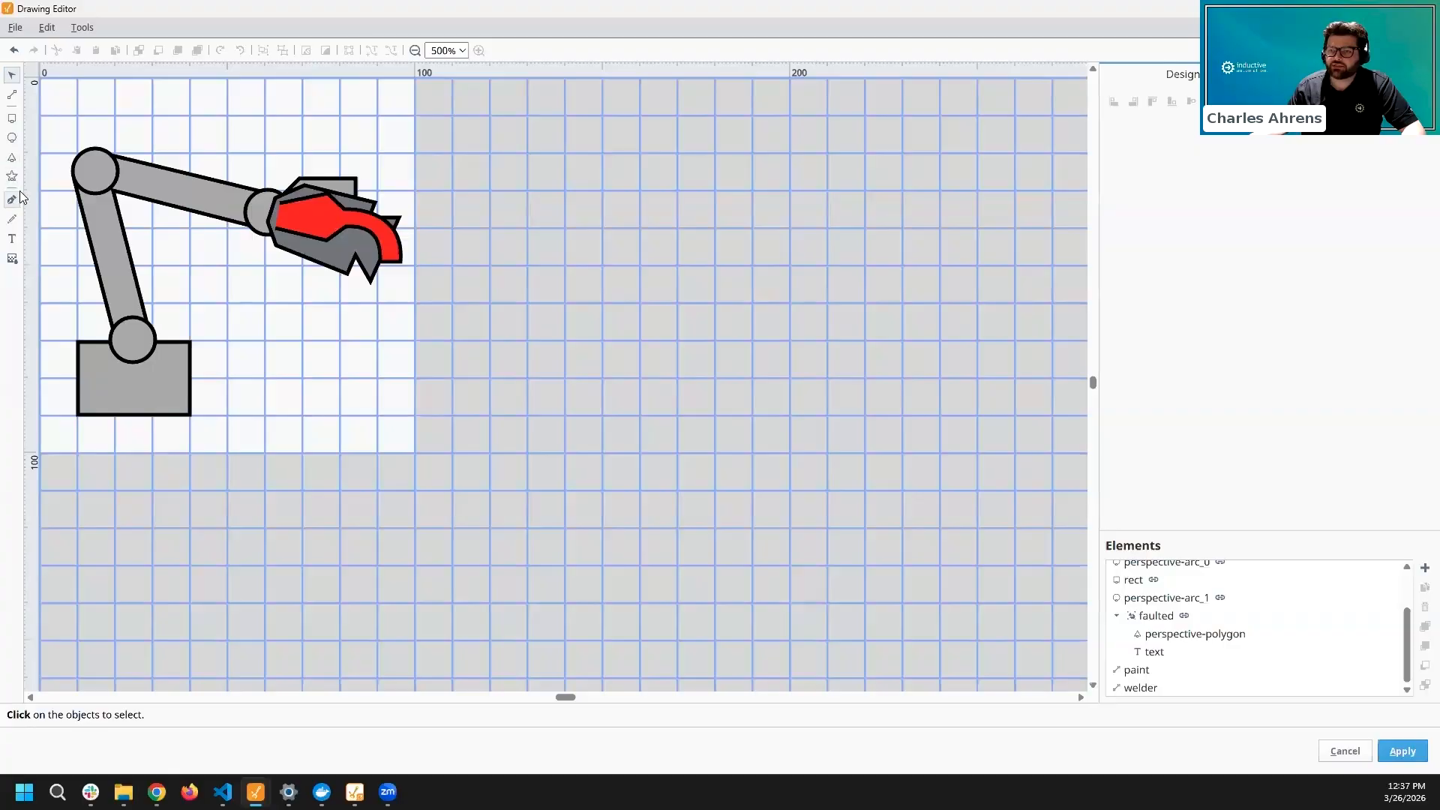
{"action": "left_click", "coordinate": [279, 199]}
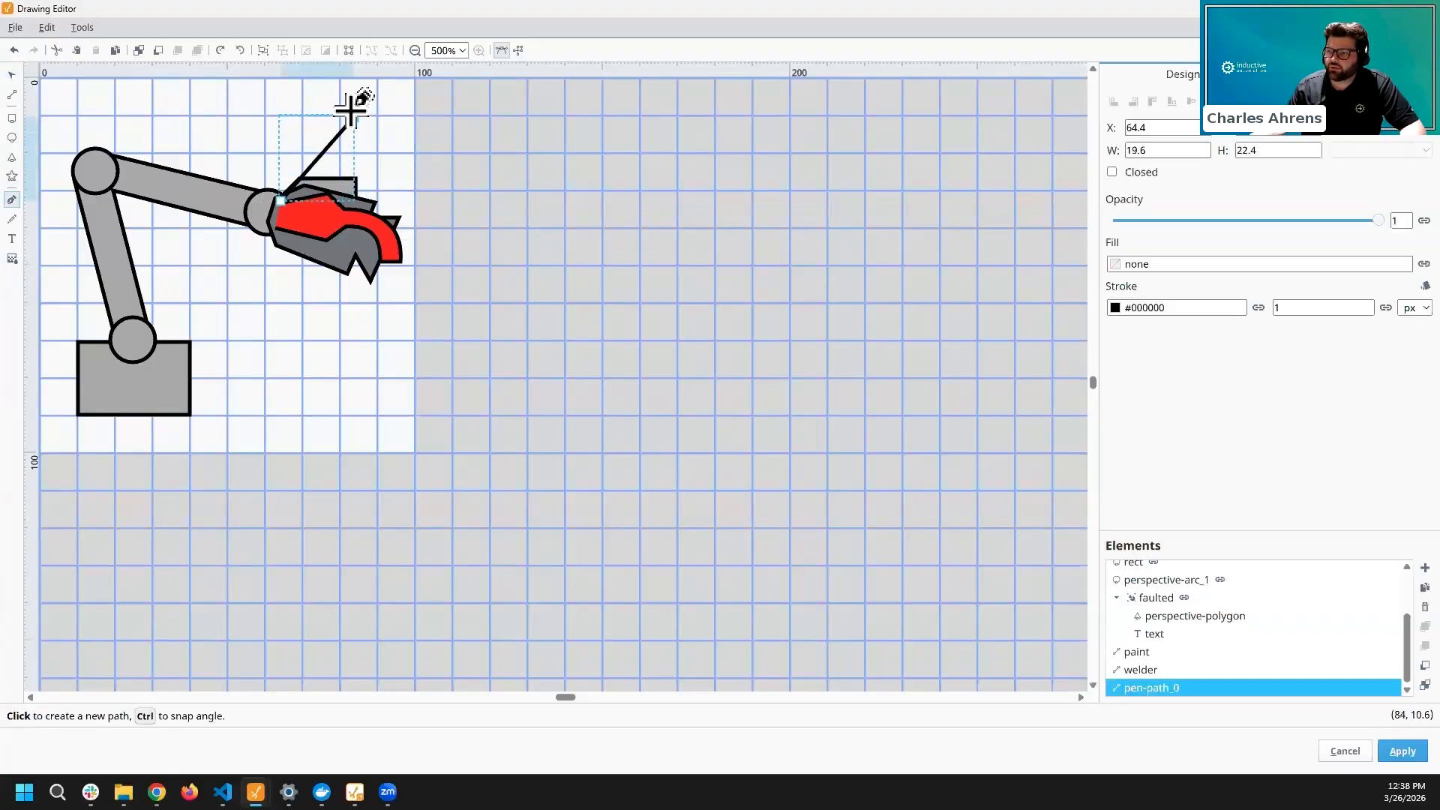
{"action": "left_click", "coordinate": [365, 116]}
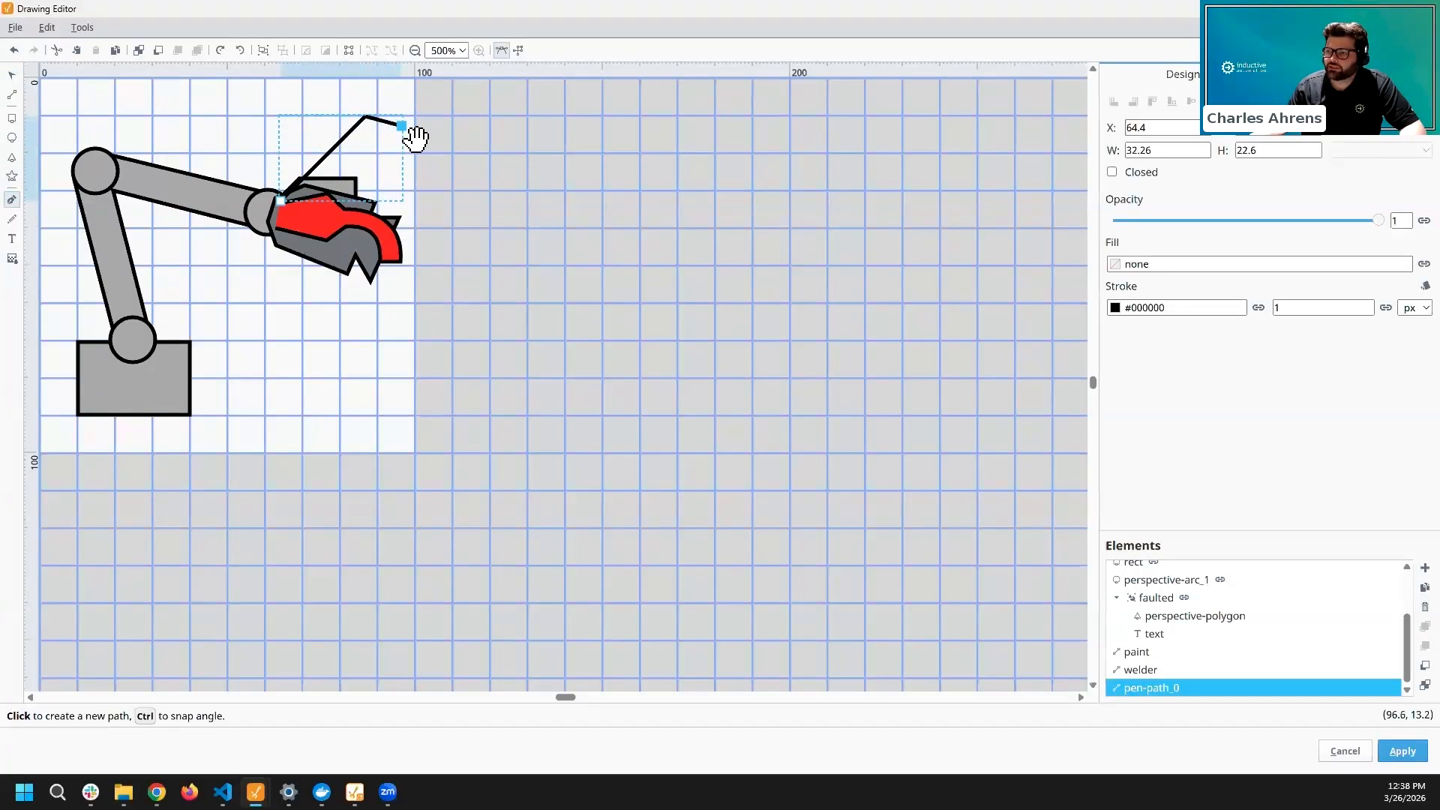
{"action": "left_click", "coordinate": [406, 128]}
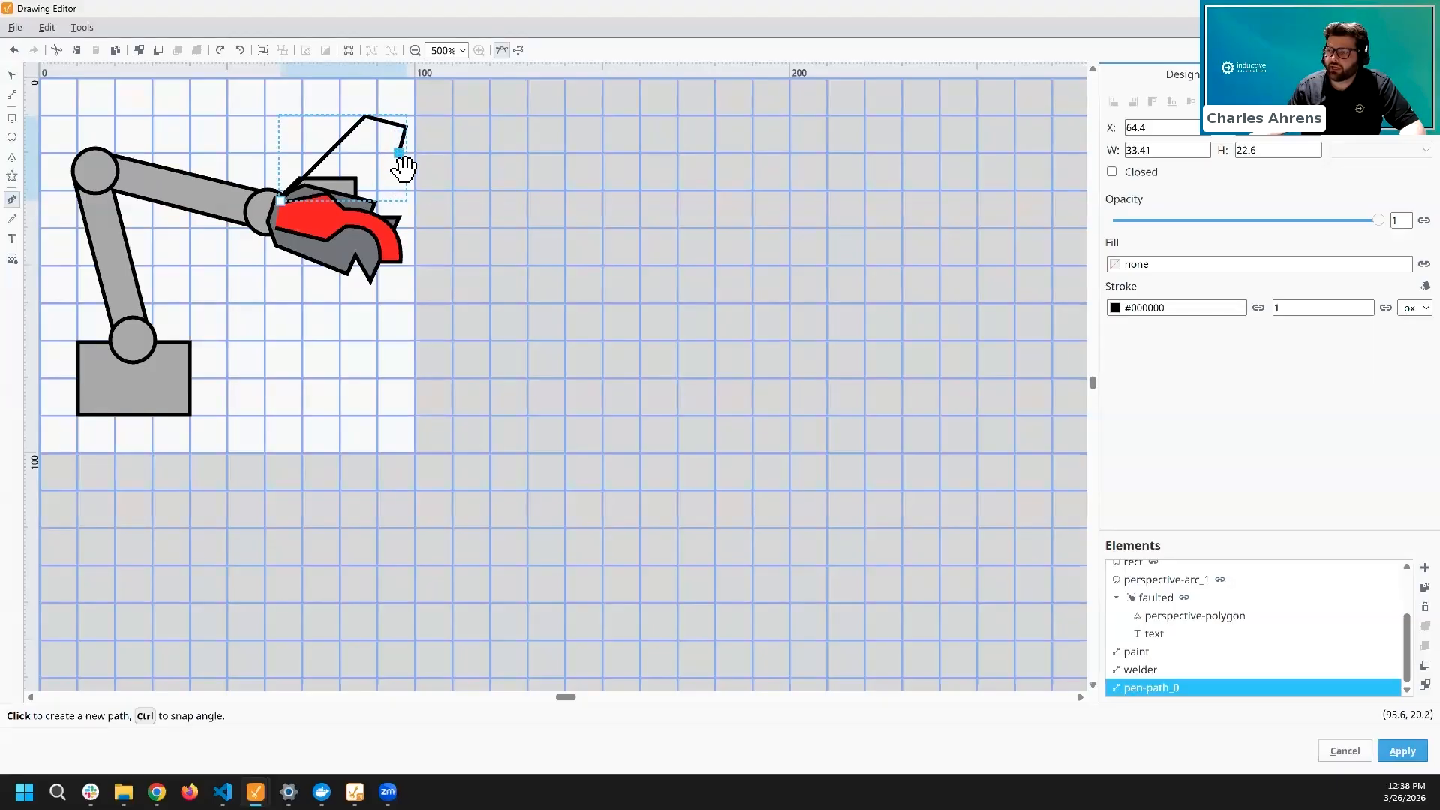
{"action": "left_click", "coordinate": [395, 169]}
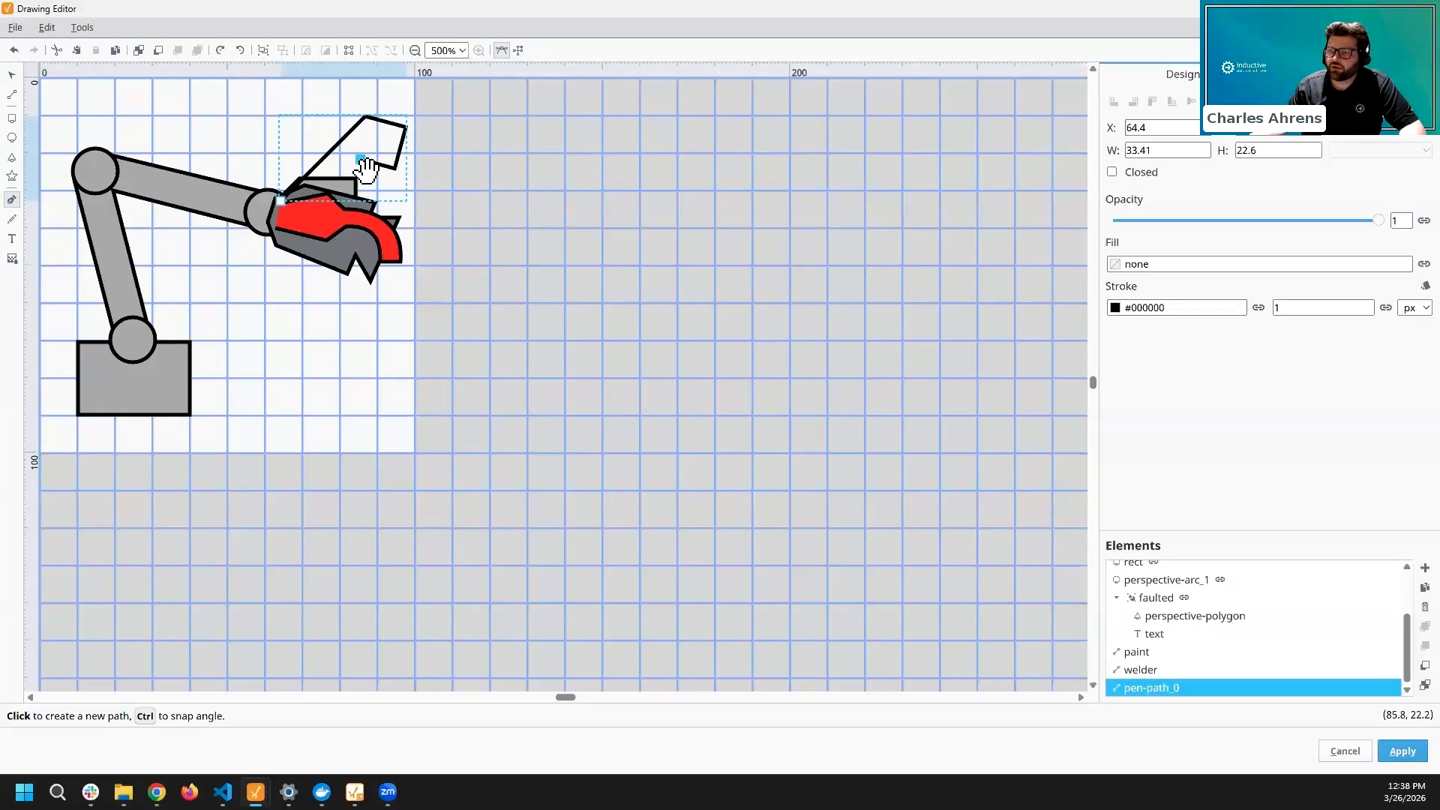
{"action": "left_click", "coordinate": [320, 312]}
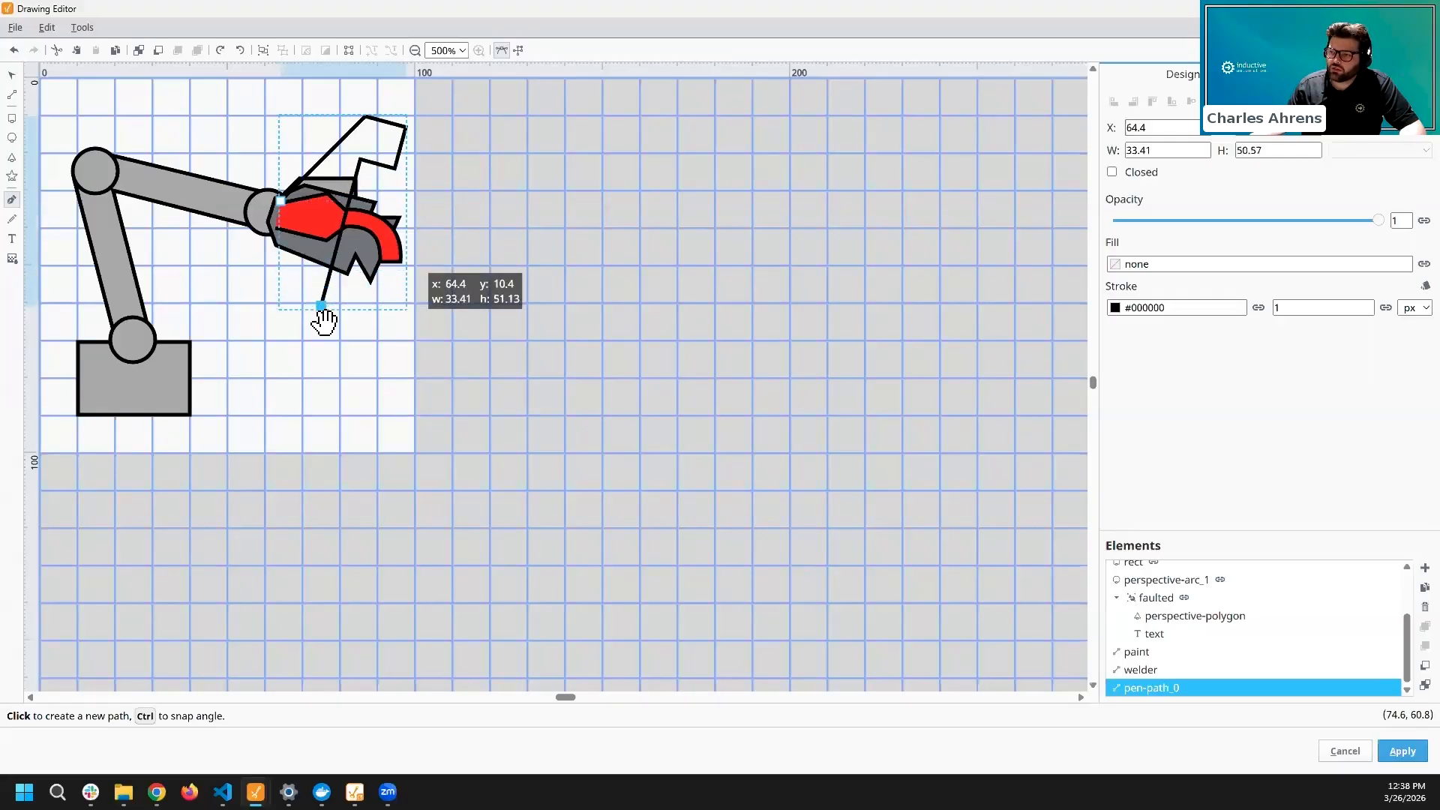
{"action": "left_click", "coordinate": [350, 322]}
{"action": "left_click", "coordinate": [346, 332]}
{"action": "left_click", "coordinate": [340, 357]}
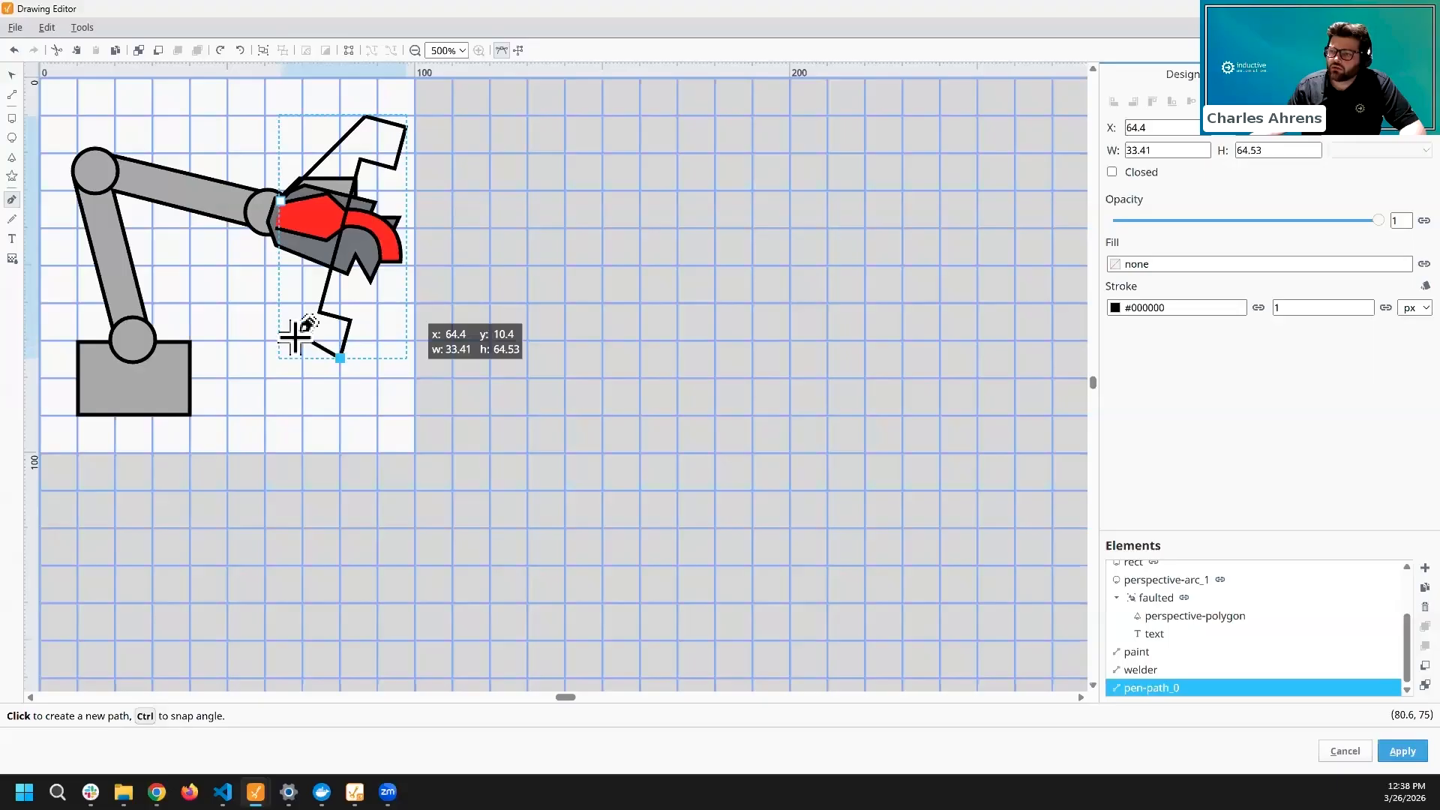
{"action": "left_click", "coordinate": [294, 347]}
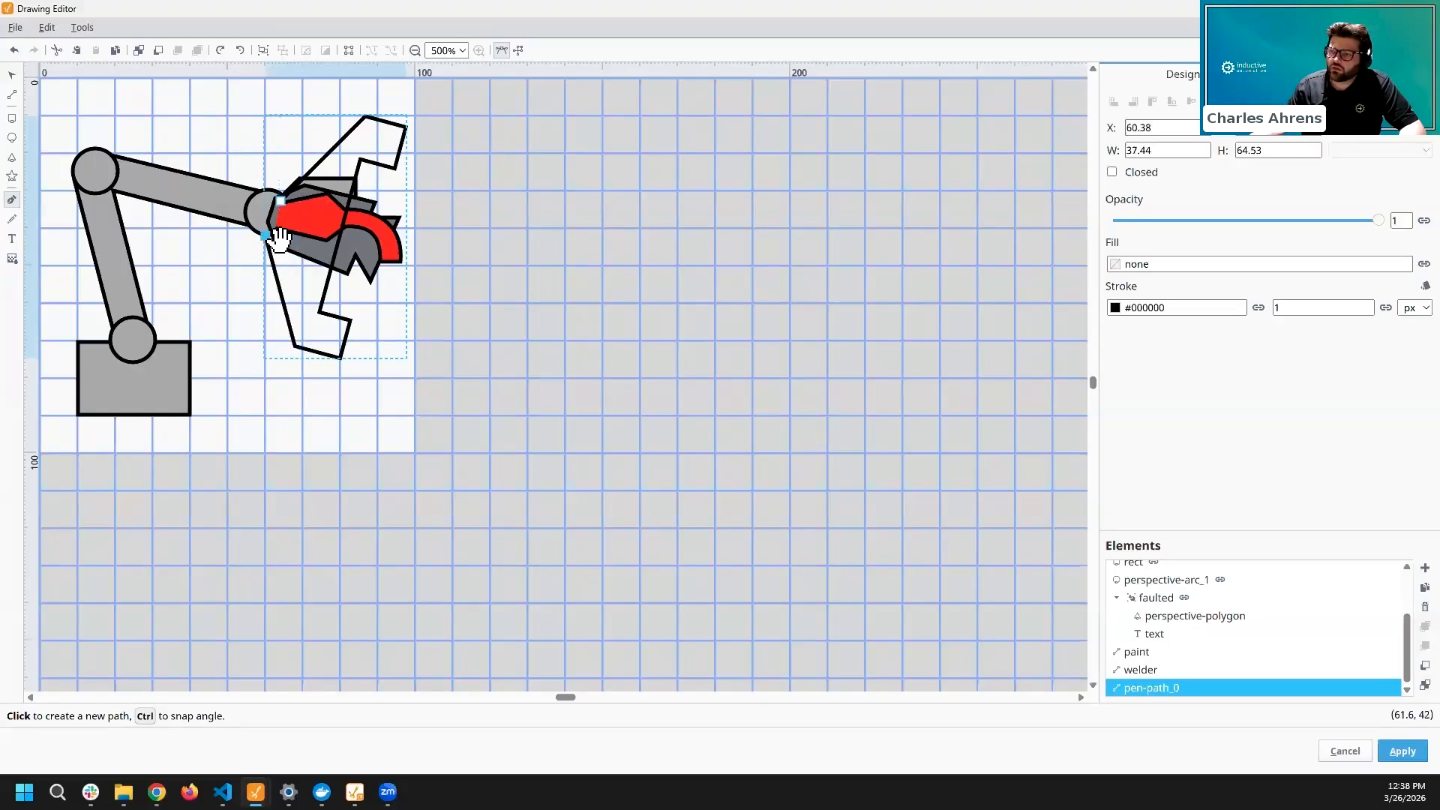
{"action": "left_click", "coordinate": [271, 227]}
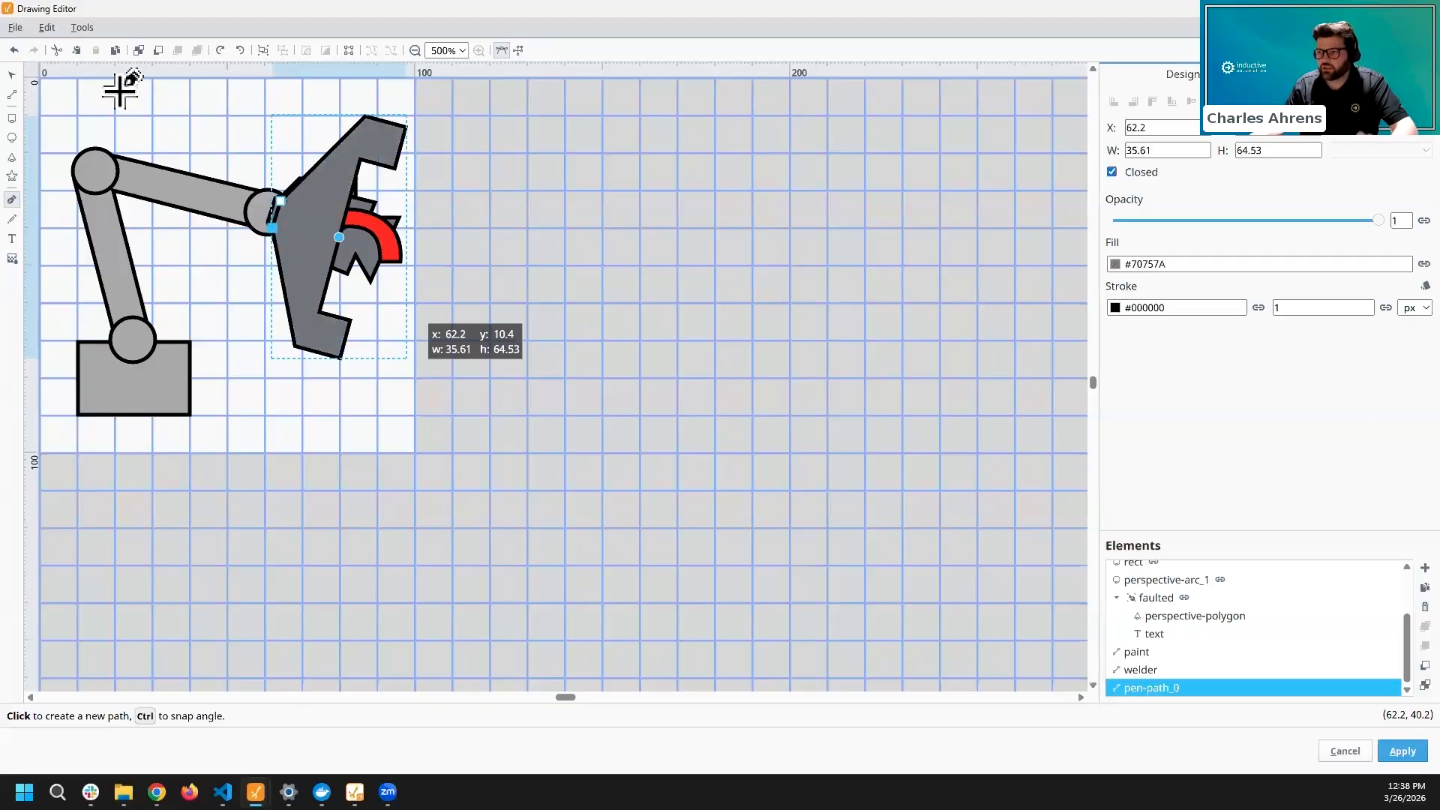
- Rename the new clamp-shaped path as box
{"action": "left_click", "coordinate": [12, 75]}
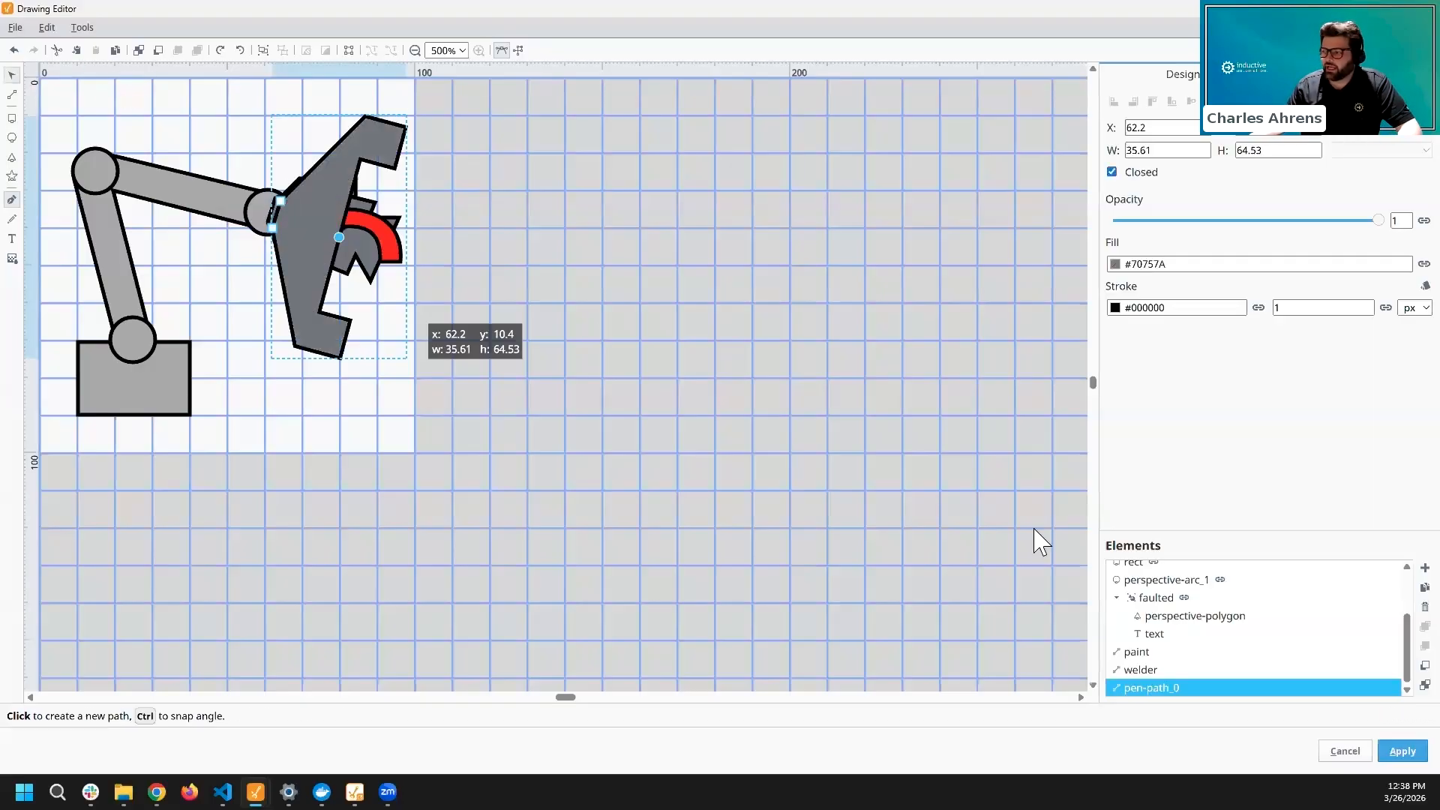
{"action": "left_click", "coordinate": [1175, 694]}
{"action": "type", "text": "box"}
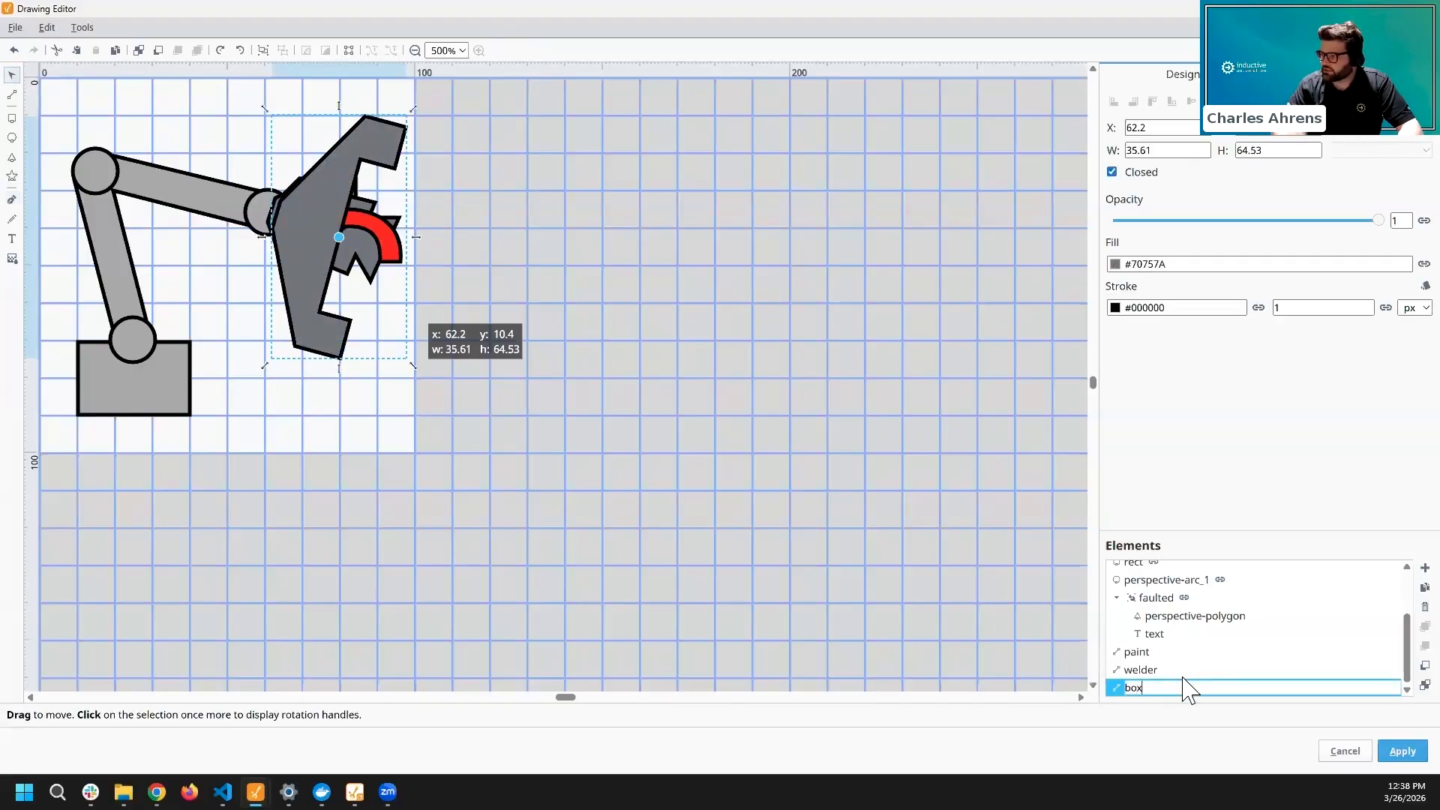
{"action": "key", "text": "Return"}
- Move the paint, welder and box elements directly after gripper in the element order, behind the wrist joint circle
{"action": "left_click", "coordinate": [1158, 652], "text": "shift"}
{"action": "scroll", "coordinate": [1168, 600], "scroll_direction": "up", "scroll_amount": 2}
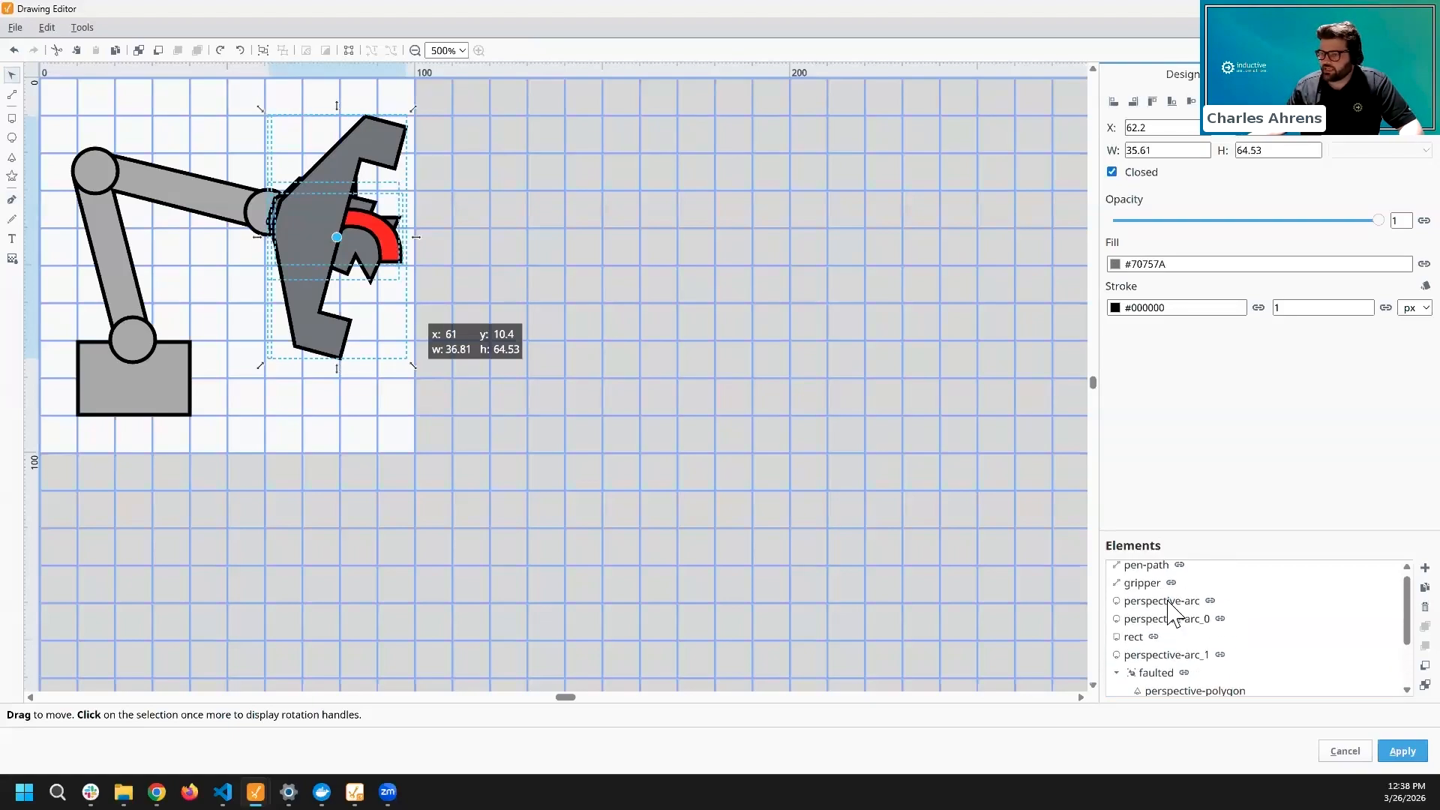
{"action": "scroll", "coordinate": [1170, 637], "scroll_direction": "down", "scroll_amount": 3}
{"action": "mouse_move", "coordinate": [1144, 654]}
{"action": "left_mouse_down"}
{"action": "mouse_move", "coordinate": [1187, 600]}
{"action": "mouse_move", "coordinate": [1188, 547]}
{"action": "mouse_move", "coordinate": [1180, 627]}
{"action": "mouse_move", "coordinate": [1176, 562]}
{"action": "mouse_move", "coordinate": [1183, 576]}
{"action": "left_mouse_up"}
{"action": "scroll", "coordinate": [1181, 609], "scroll_direction": "up", "scroll_amount": 2}
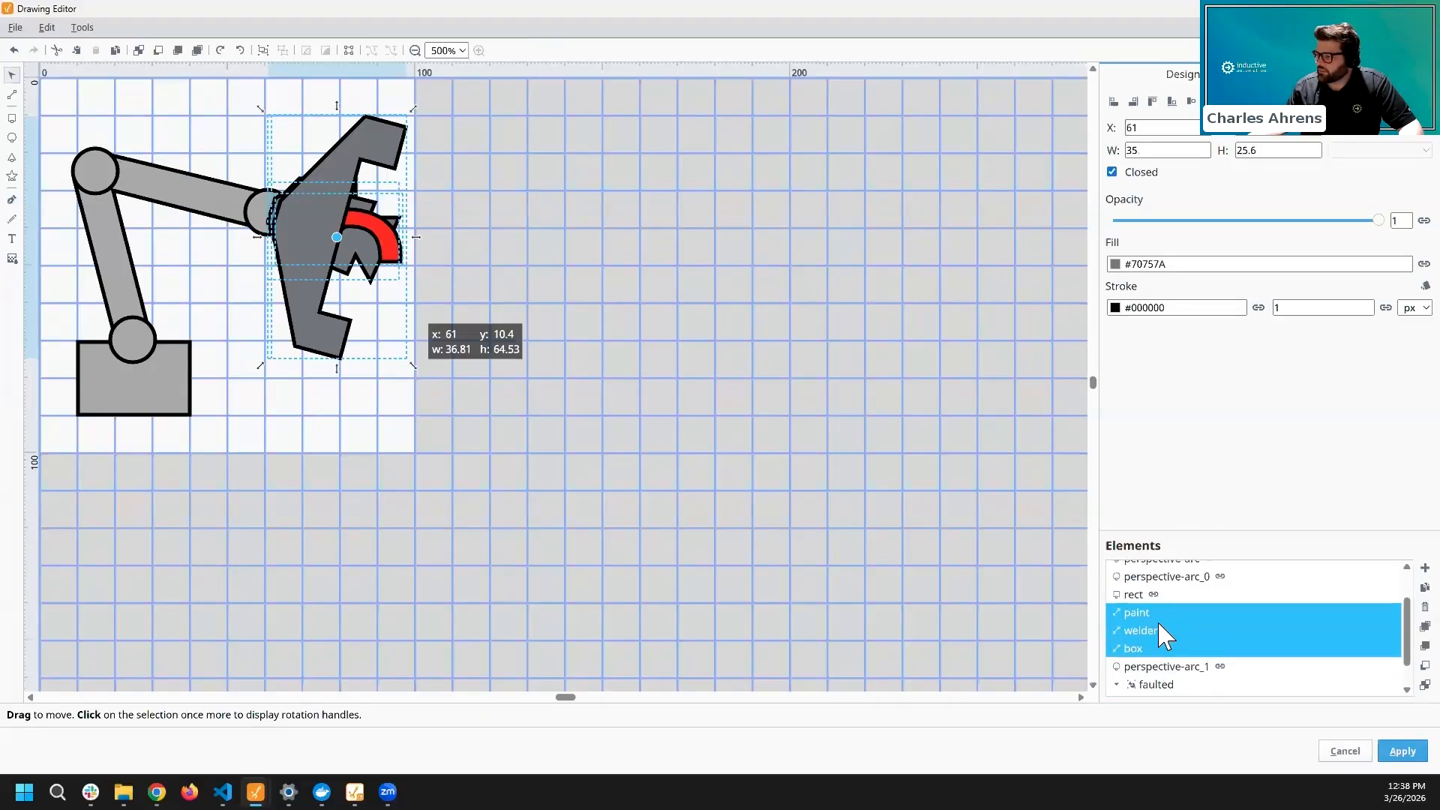
{"action": "mouse_move", "coordinate": [1144, 663]}
{"action": "left_mouse_down"}
{"action": "mouse_move", "coordinate": [1170, 654]}
{"action": "mouse_move", "coordinate": [1185, 599]}
{"action": "left_mouse_up"}
{"action": "left_click", "coordinate": [192, 228]}
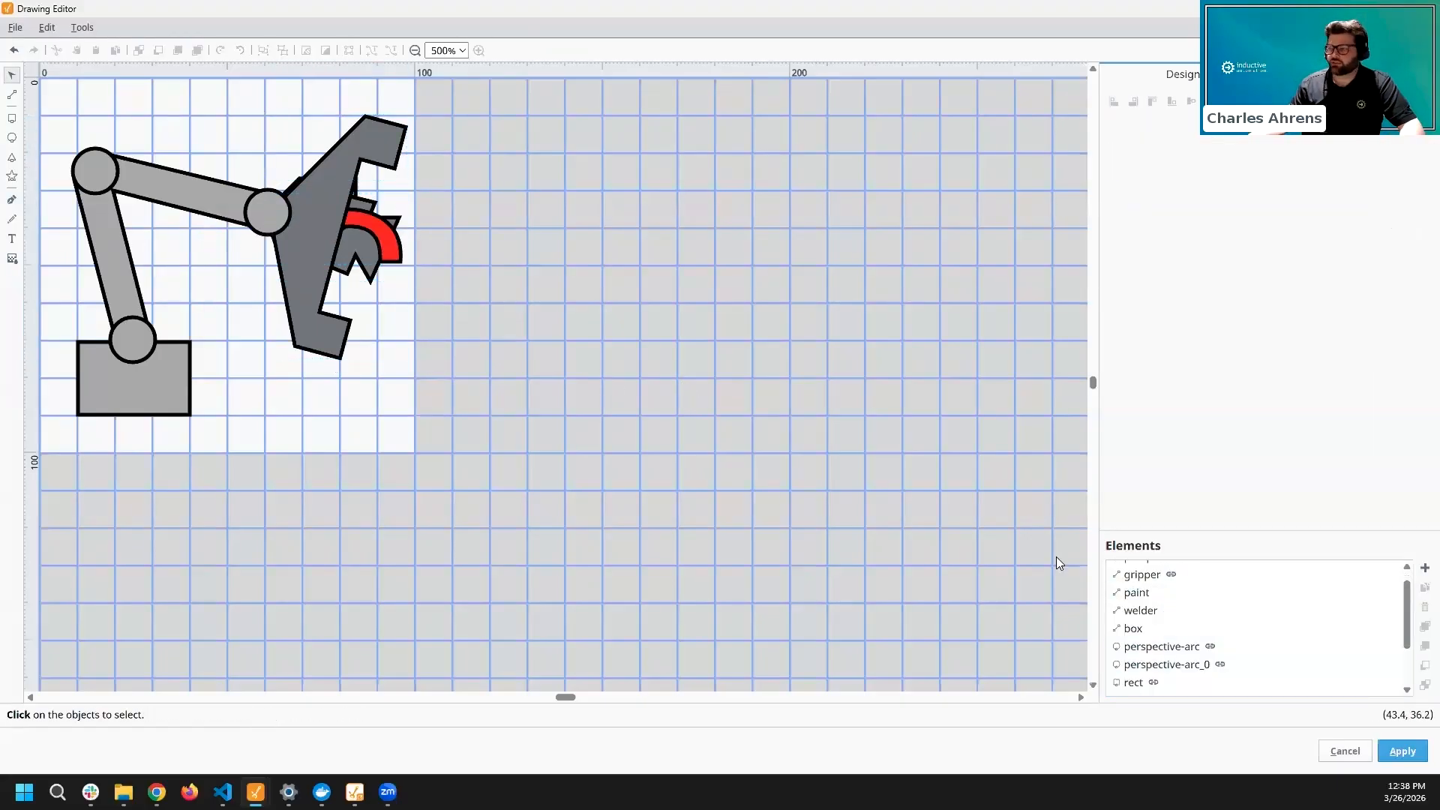
- Bind the fill of paint, welder and box to the indirect tag path {path}/State, with path referencing view.params.path
{"action": "left_click", "coordinate": [1139, 594]}
{"action": "left_click", "coordinate": [1138, 629], "text": "shift"}
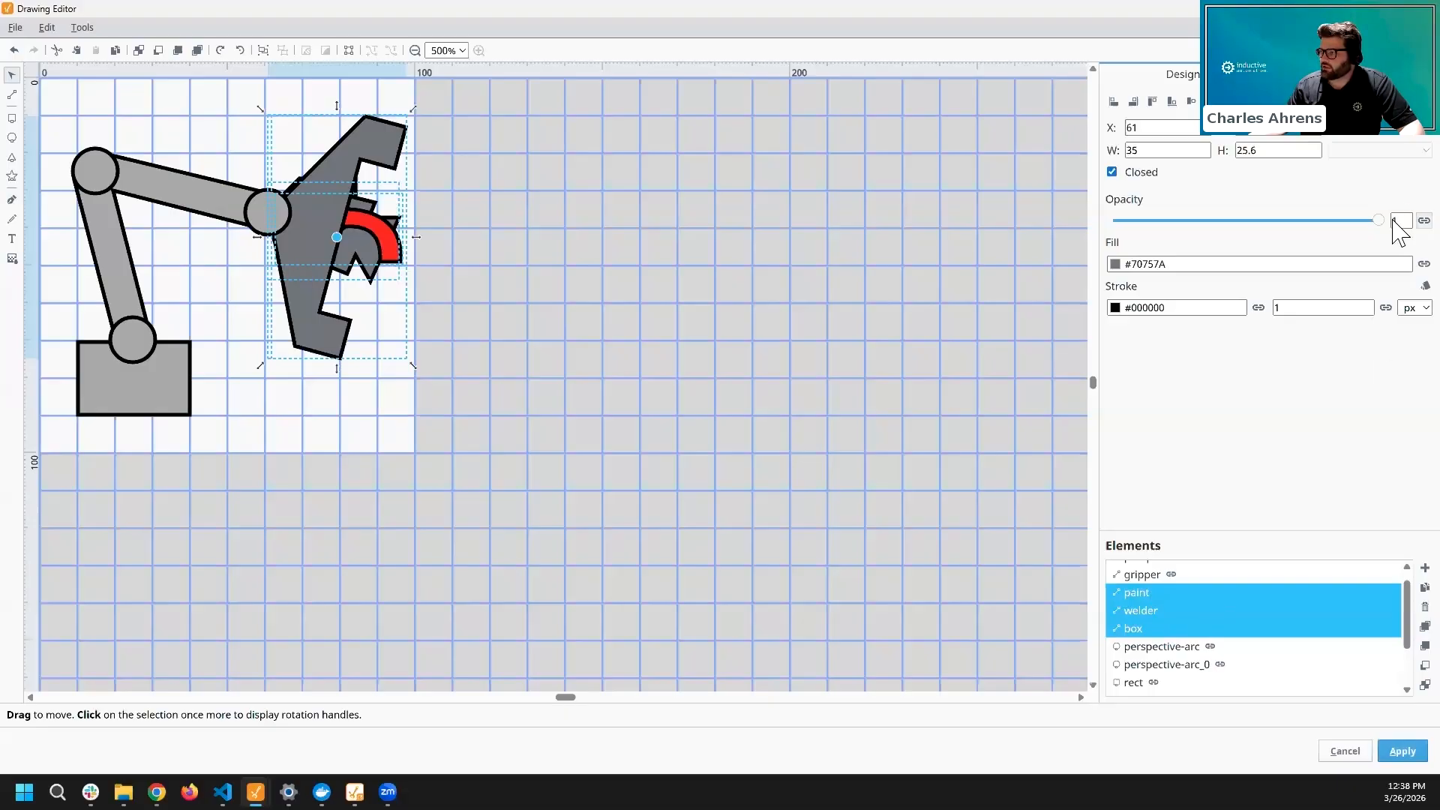
{"action": "left_click", "coordinate": [1423, 264]}
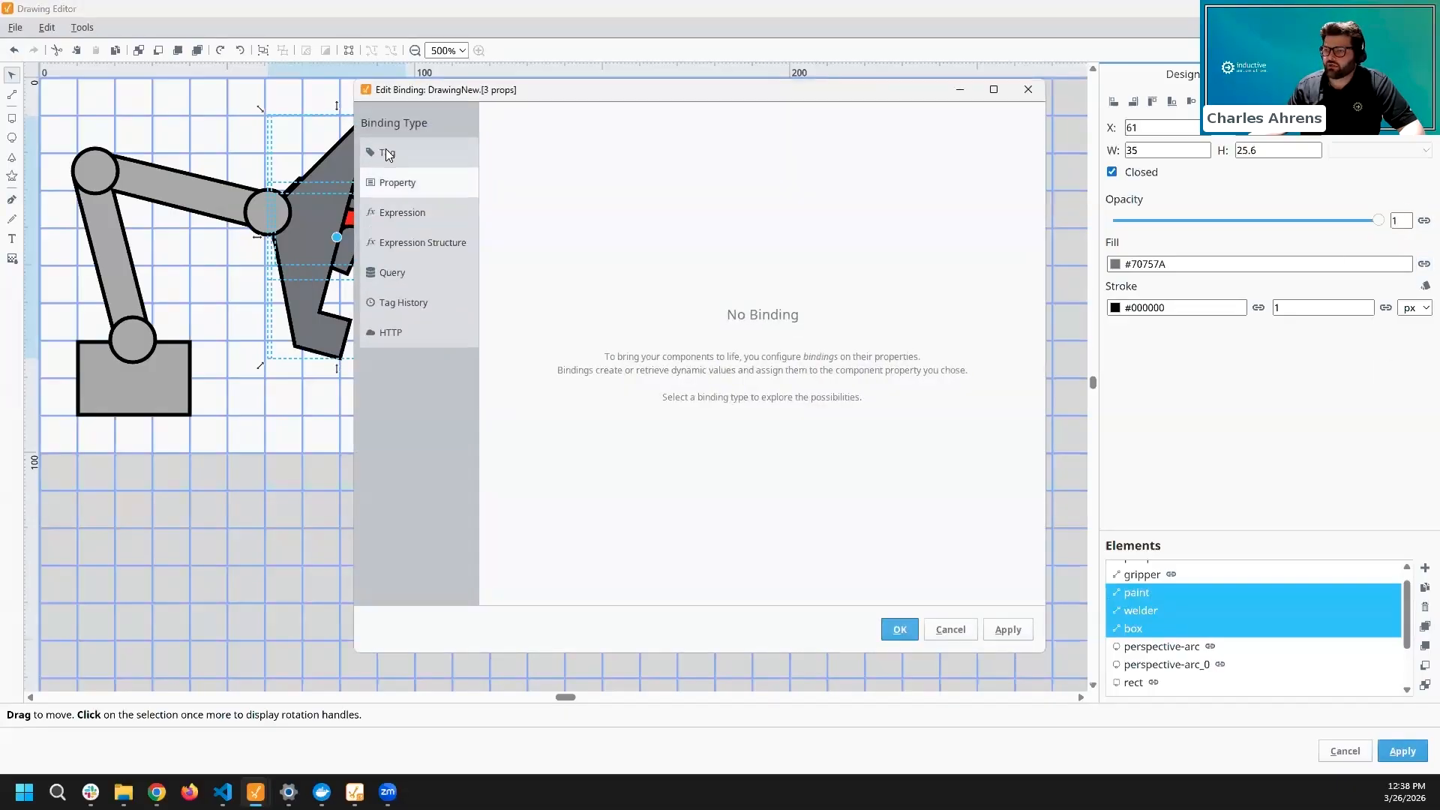
{"action": "left_click", "coordinate": [556, 145]}
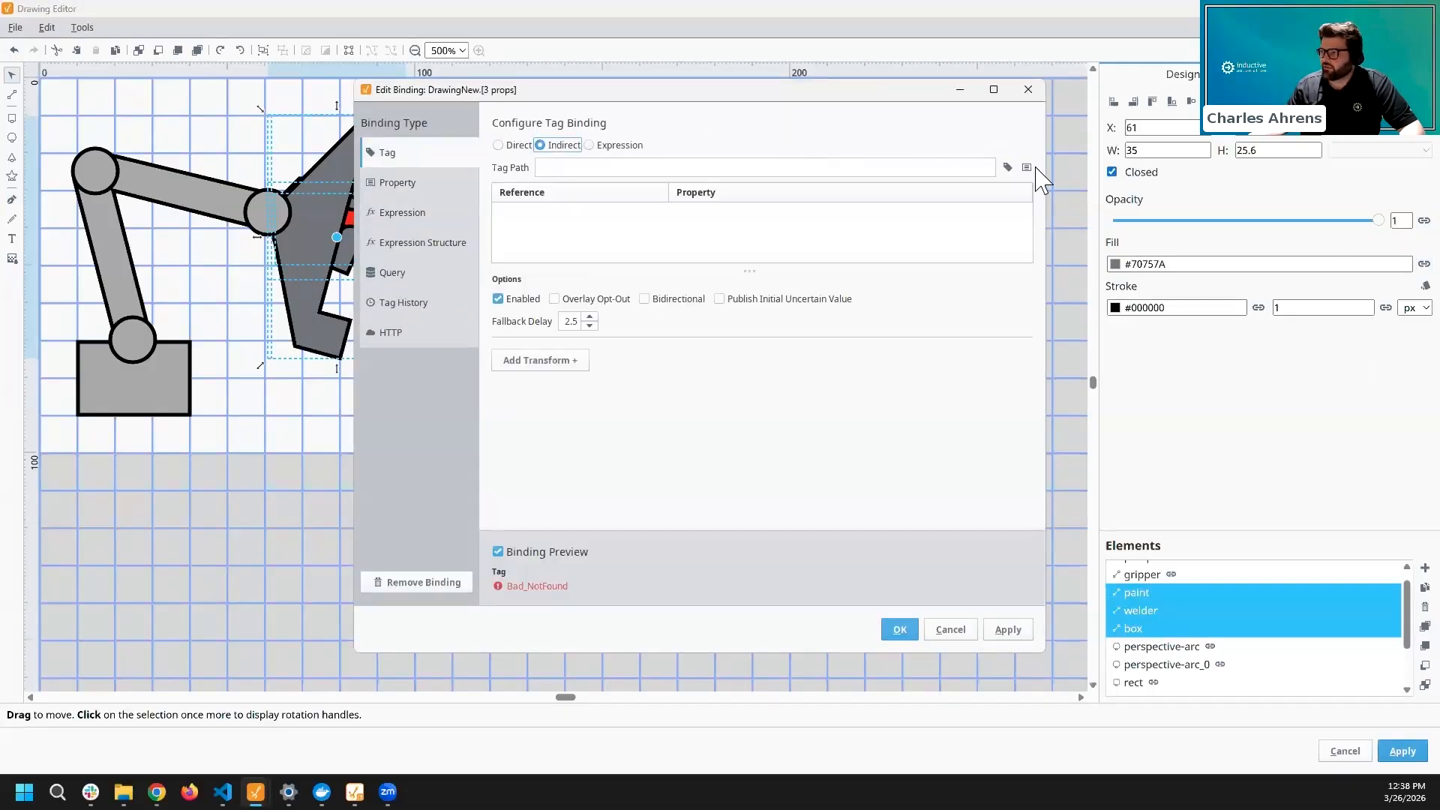
{"action": "left_click", "coordinate": [1028, 168]}
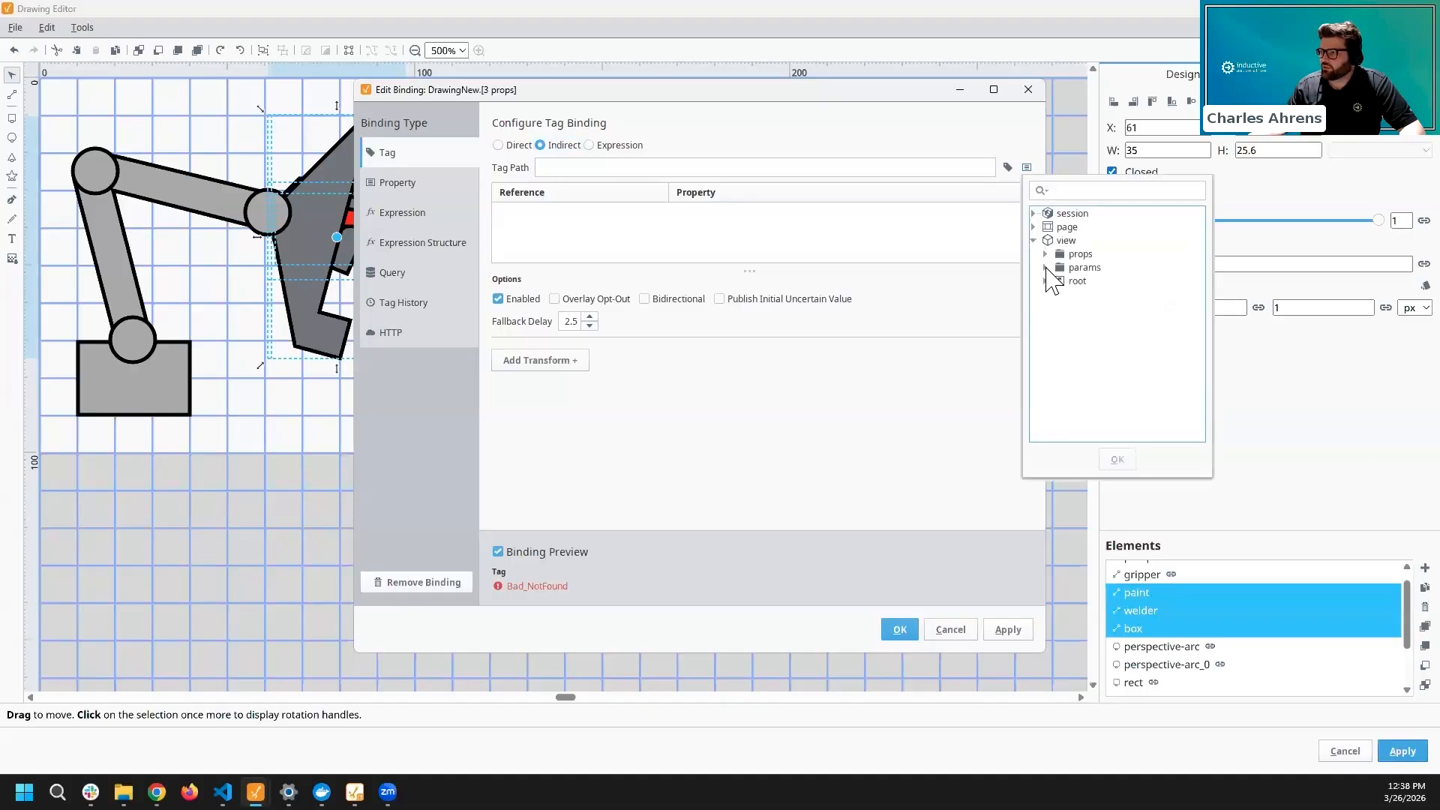
{"action": "left_click", "coordinate": [1089, 281]}
{"action": "left_click", "coordinate": [1118, 459]}
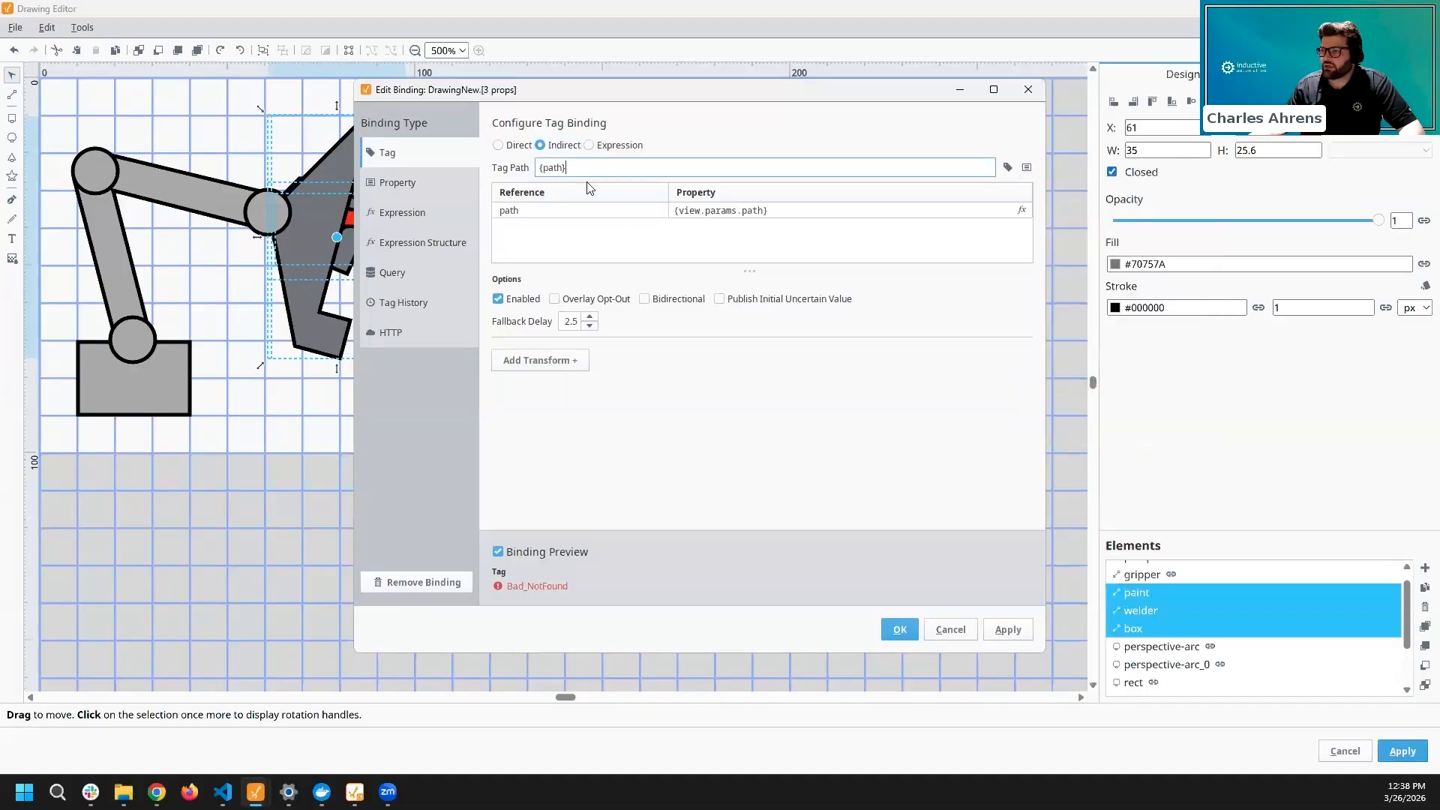
{"action": "type", "text": "/State"}
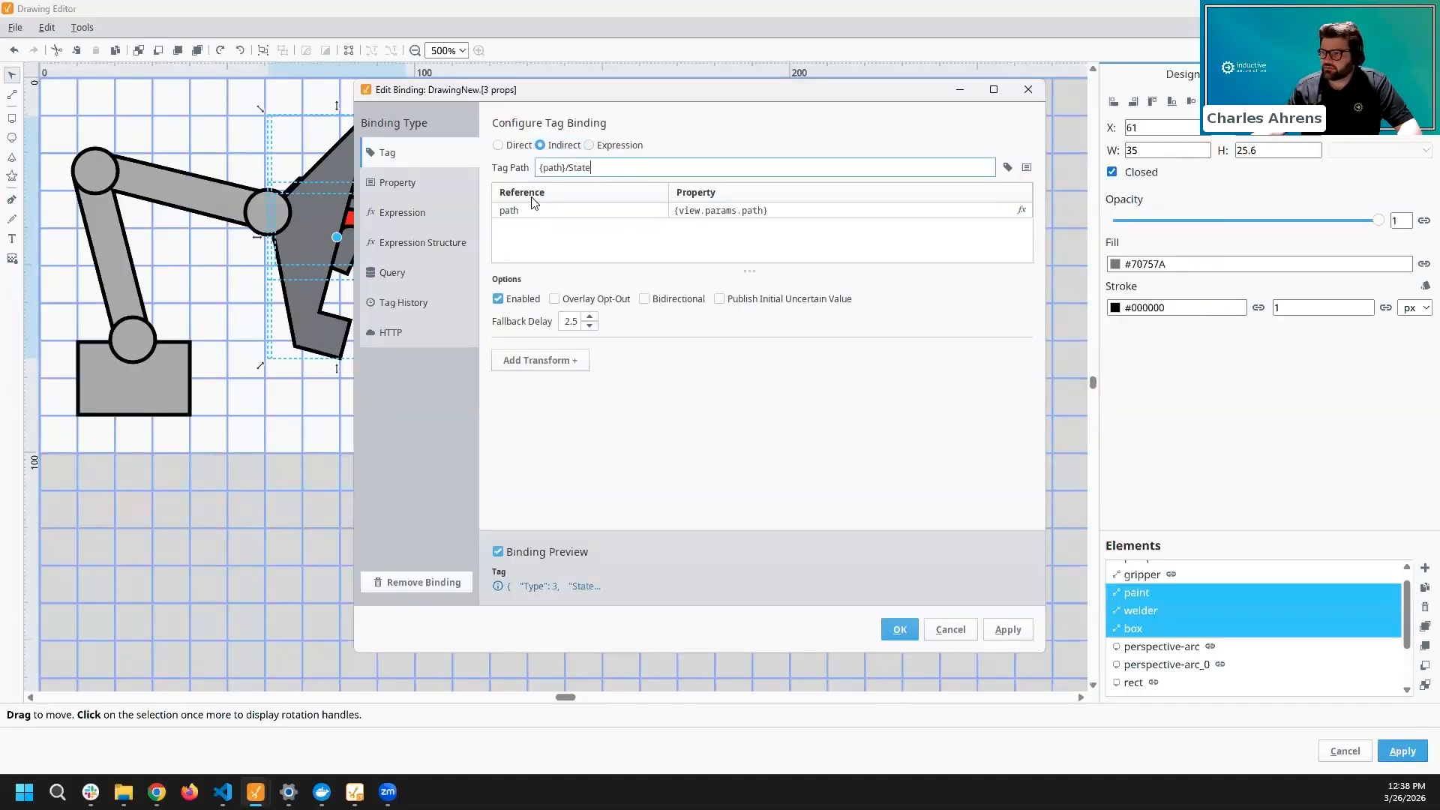
- Add a map transform to the fill binding with input values 0, 1 and 2
{"action": "left_click", "coordinate": [534, 361]}
{"action": "left_click", "coordinate": [845, 465]}
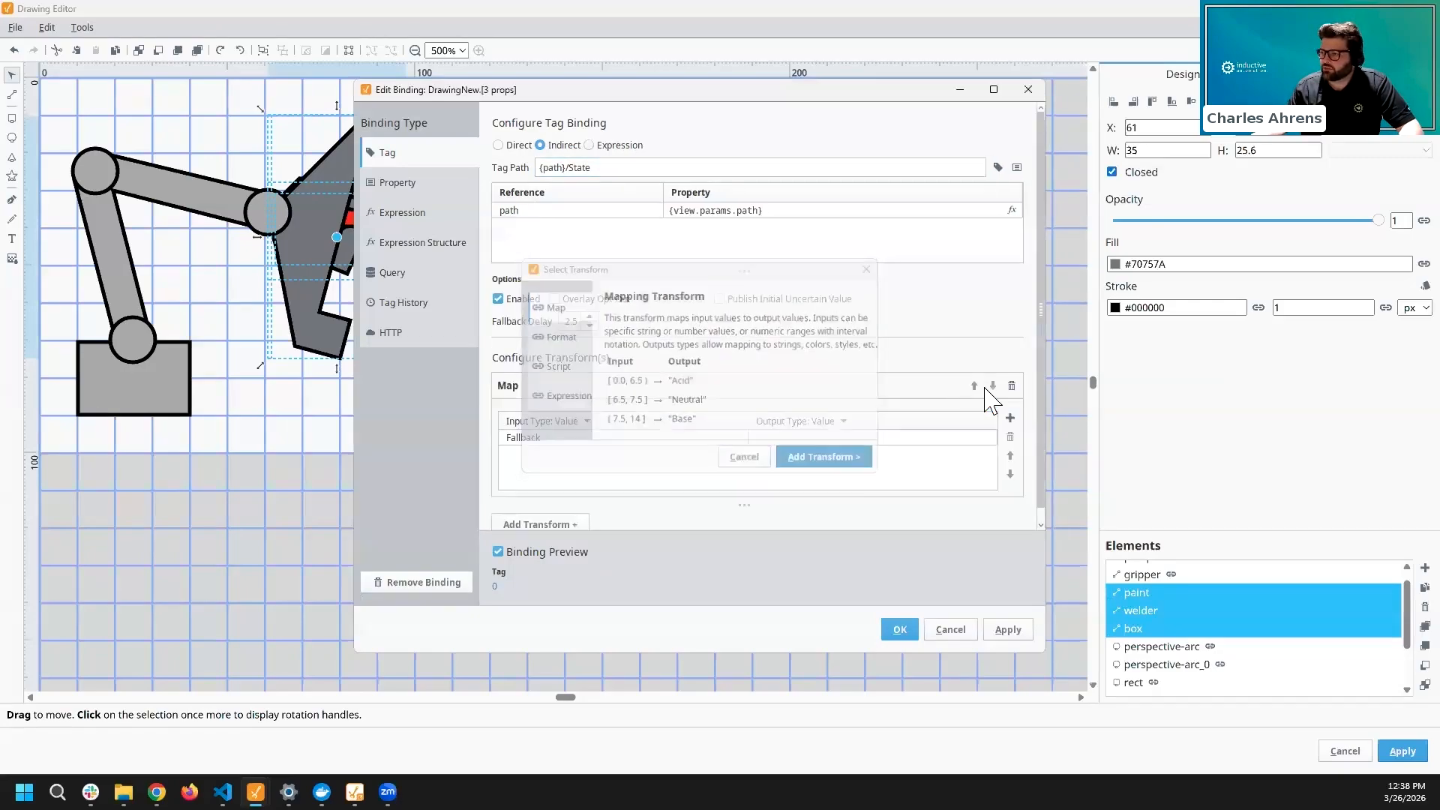
{"action": "left_click", "coordinate": [1009, 416]}
{"action": "left_click", "coordinate": [1008, 416]}
{"action": "left_click", "coordinate": [1009, 416]}
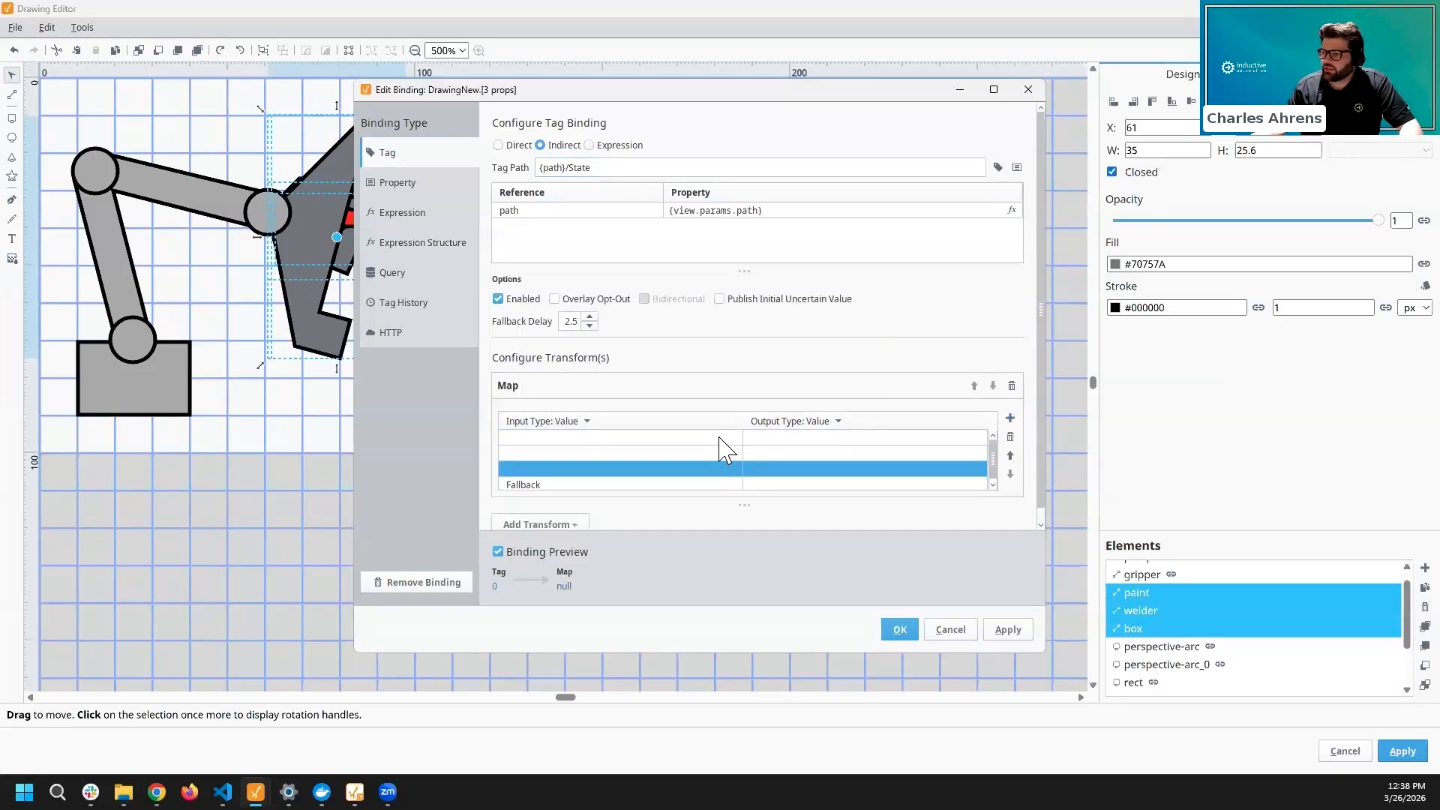
{"action": "double_click", "coordinate": [720, 436]}
{"action": "type", "text": "0"}
{"action": "double_click", "coordinate": [699, 455]}
{"action": "type", "text": "1"}
{"action": "double_click", "coordinate": [697, 468]}
{"action": "type", "text": "2"}
- Output colors from the map: #AAAAAA for 0, white for 1, dark grey for 2 and red as fallback, and apply the binding
{"action": "left_click", "coordinate": [833, 447]}
{"action": "left_click", "coordinate": [834, 438]}
{"action": "left_click", "coordinate": [838, 421]}
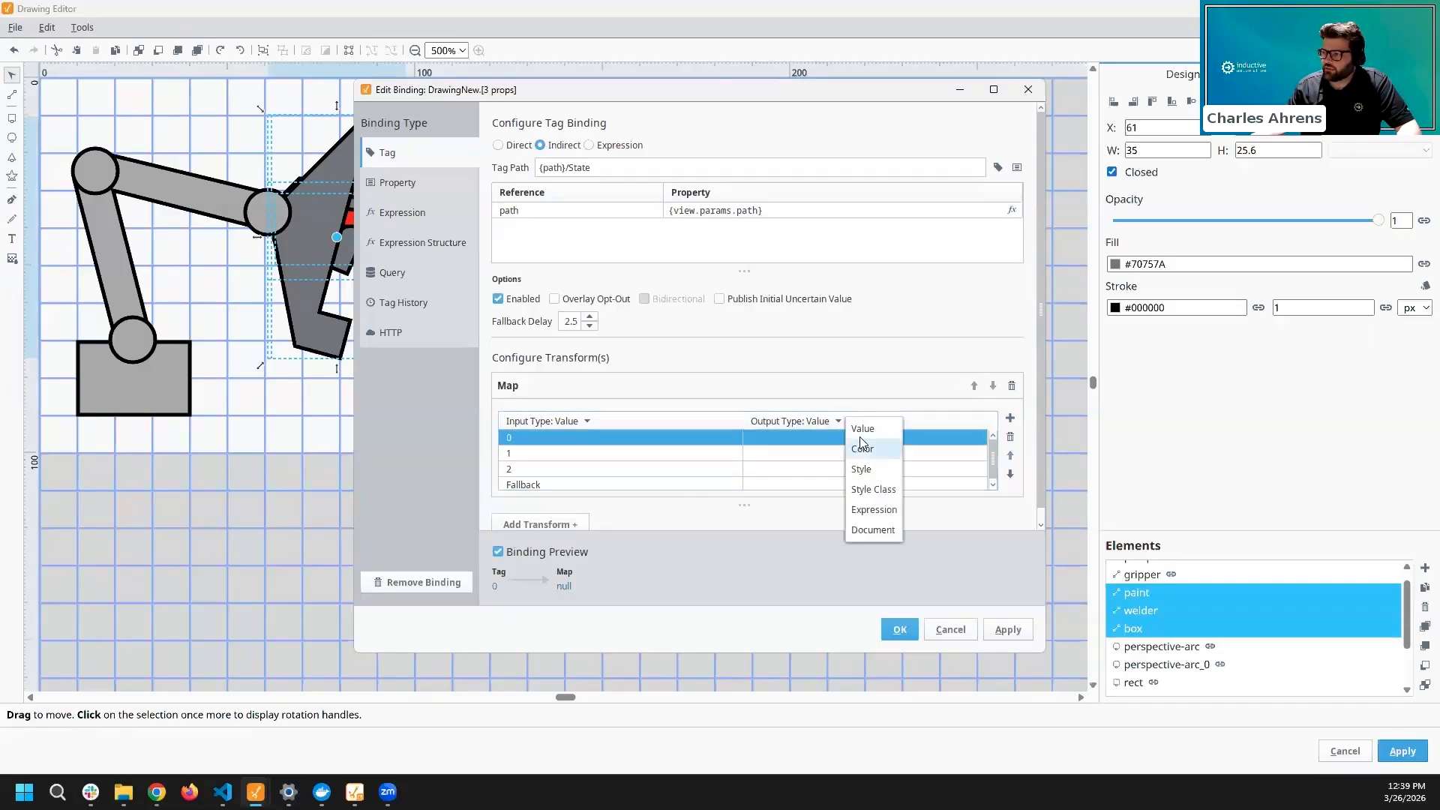
{"action": "left_click", "coordinate": [861, 444]}
{"action": "left_click", "coordinate": [788, 439]}
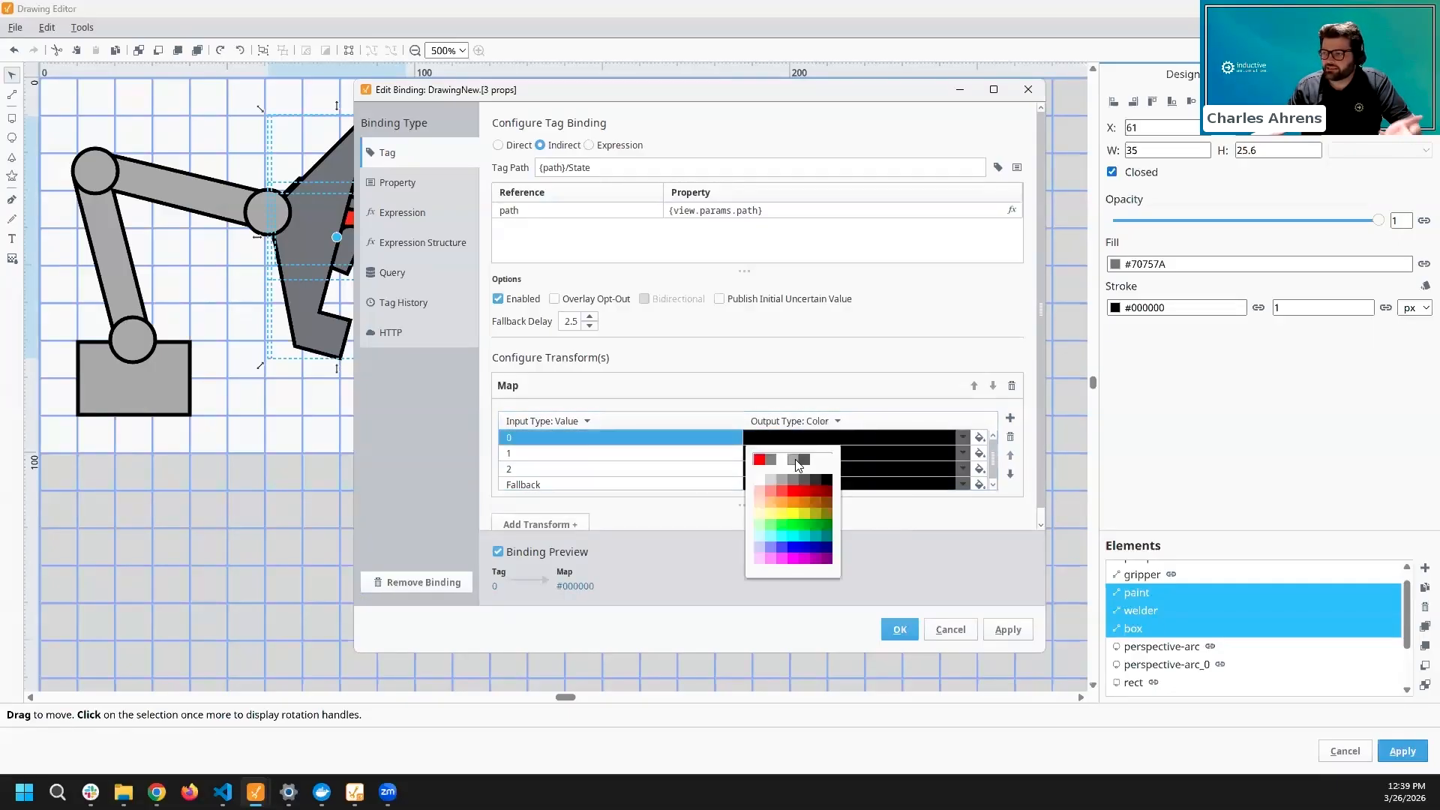
{"action": "left_click", "coordinate": [793, 459]}
{"action": "left_click", "coordinate": [793, 454]}
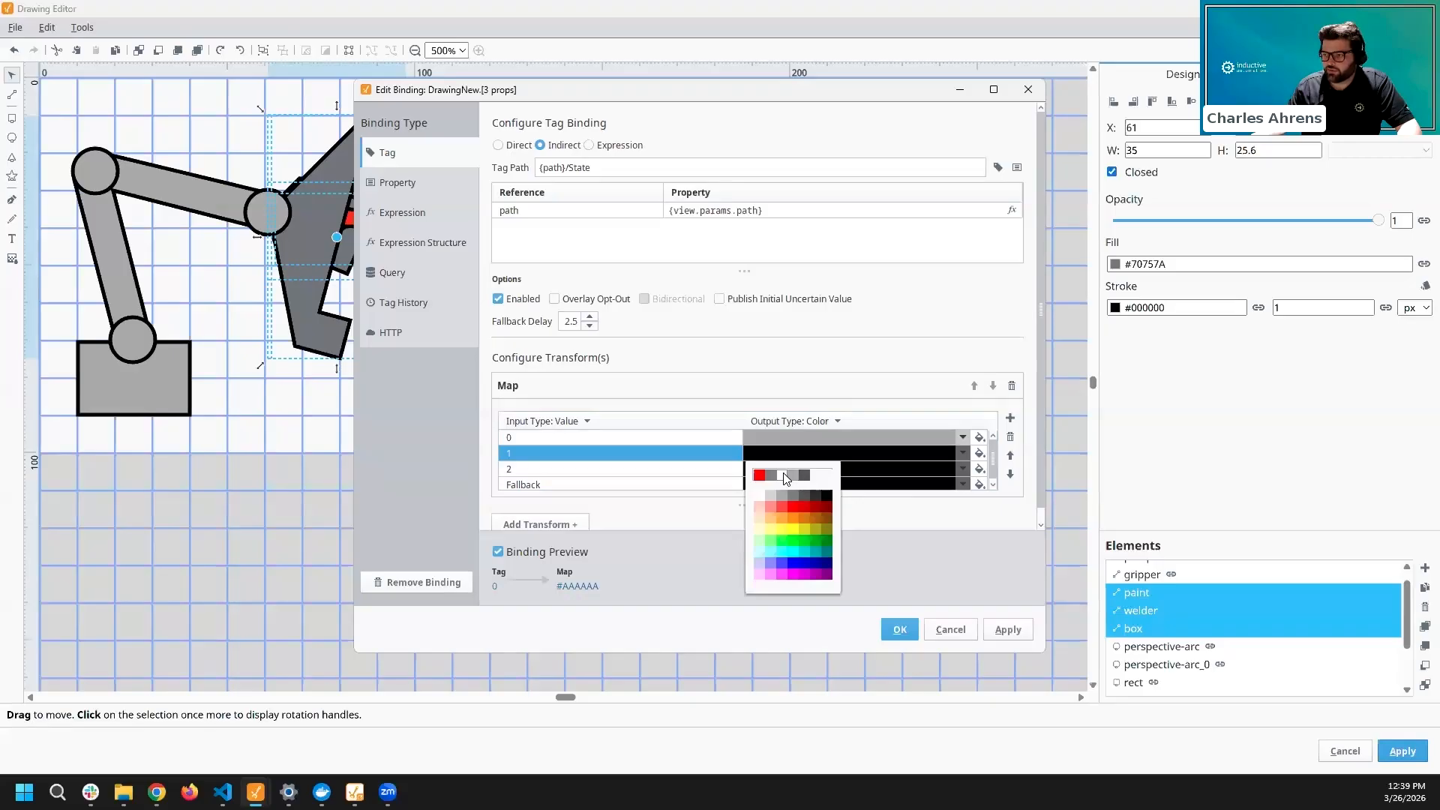
{"action": "left_click", "coordinate": [789, 471]}
{"action": "left_click", "coordinate": [776, 468]}
{"action": "left_click", "coordinate": [775, 491]}
{"action": "left_click", "coordinate": [774, 488]}
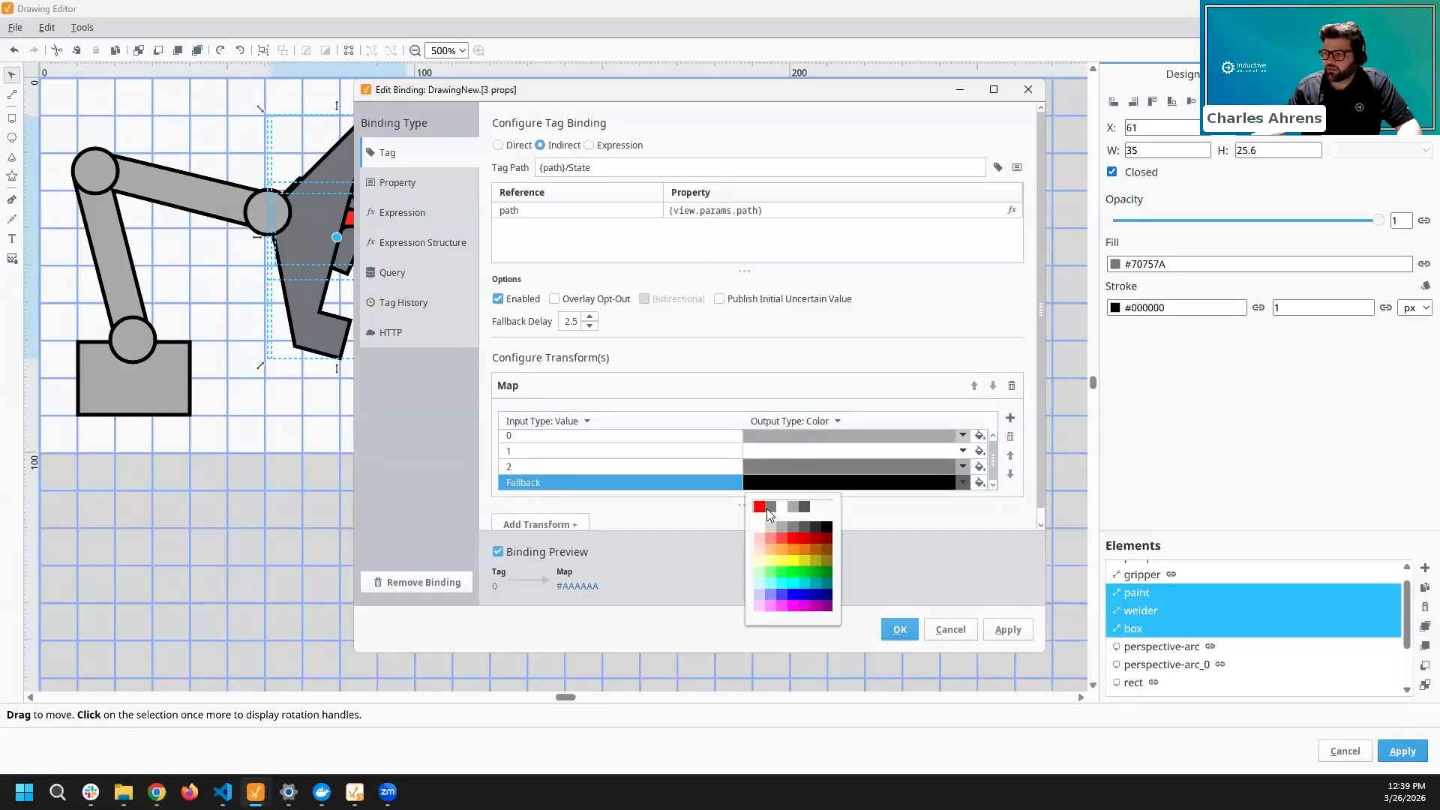
{"action": "left_click", "coordinate": [759, 506]}
{"action": "left_click", "coordinate": [1007, 629]}
{"action": "left_click", "coordinate": [899, 629]}
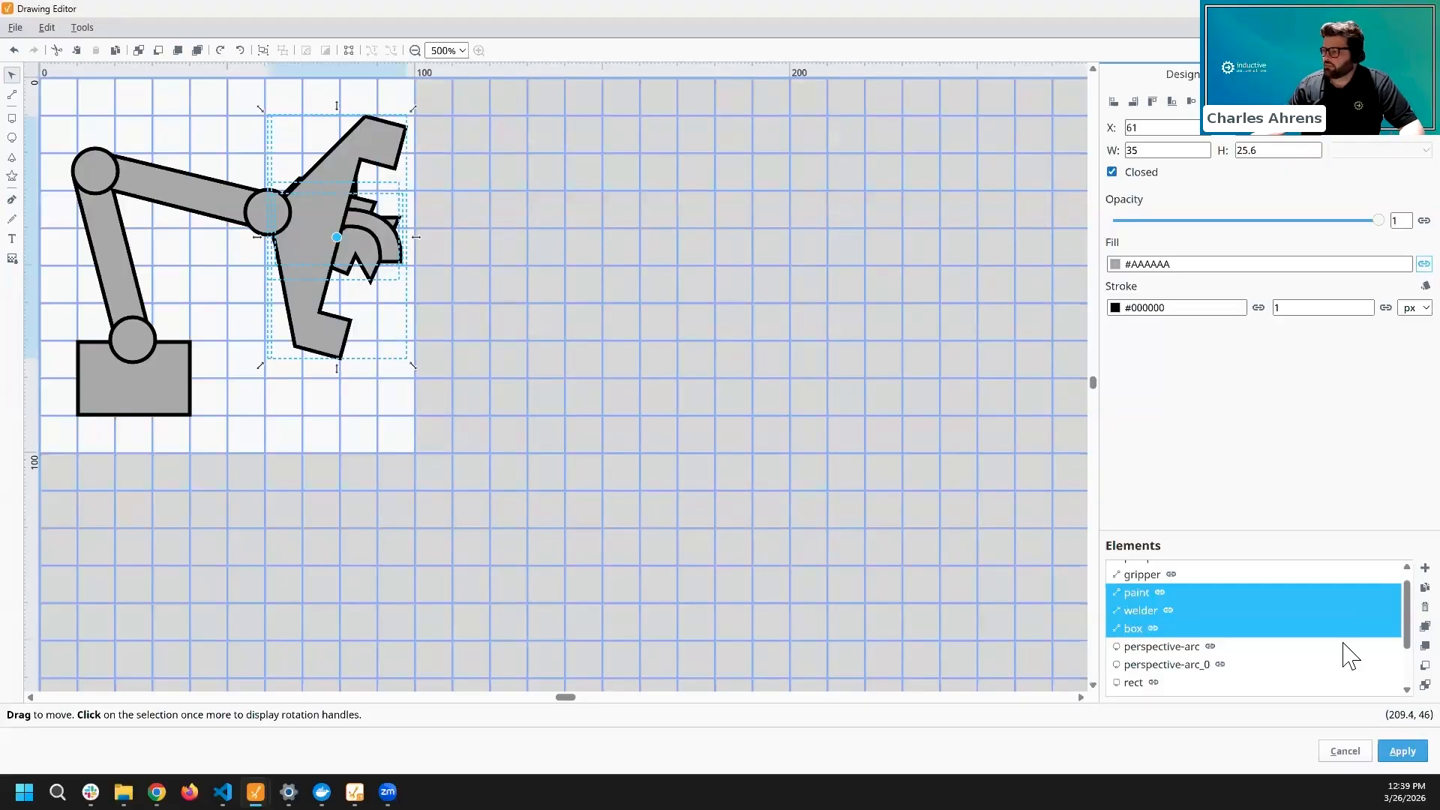
- Bind the opacity of gripper, paint, welder and box to the indirect tag path {path}/Type, with path referencing view.params.path
{"action": "left_click", "coordinate": [1136, 578]}
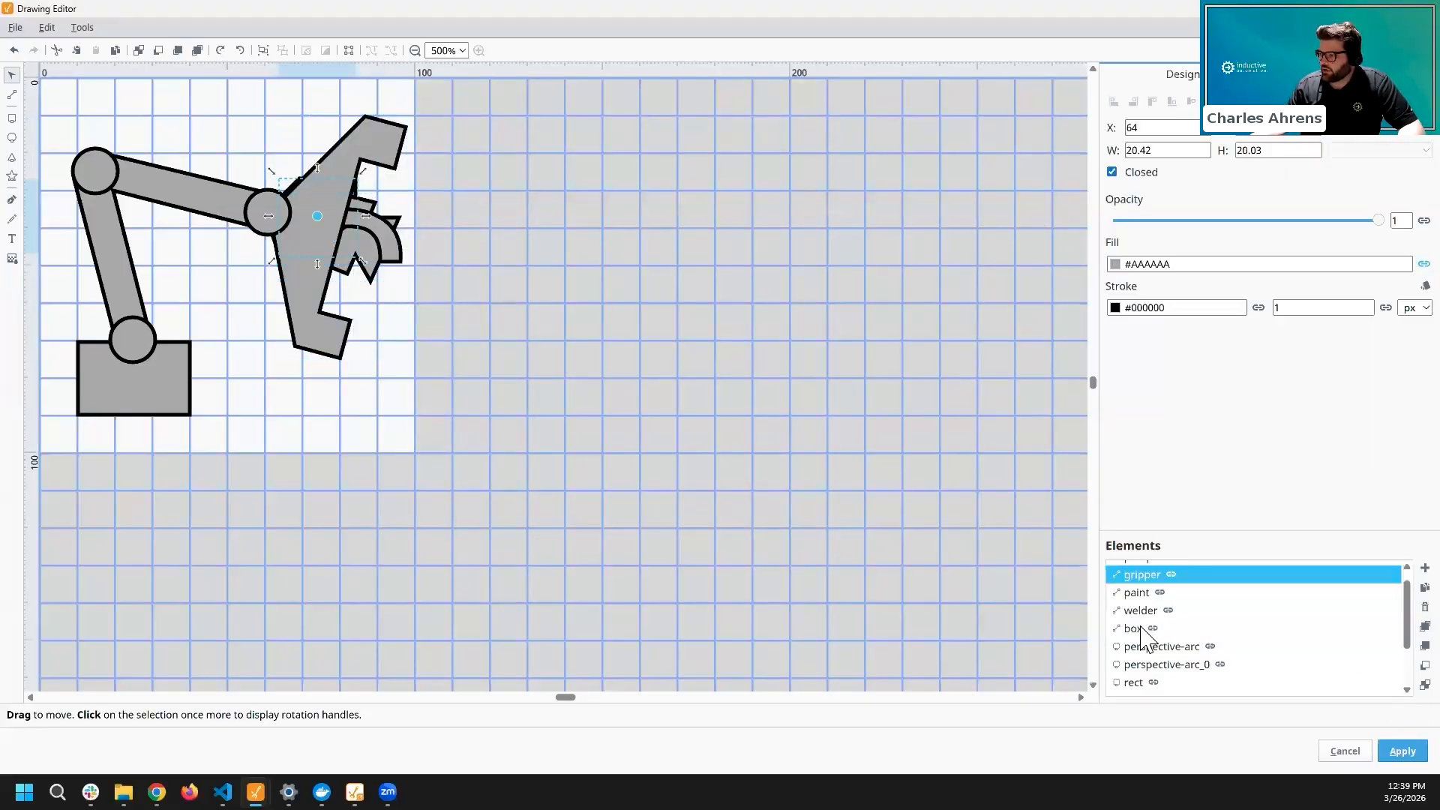
{"action": "left_click", "coordinate": [1140, 630], "text": "shift"}
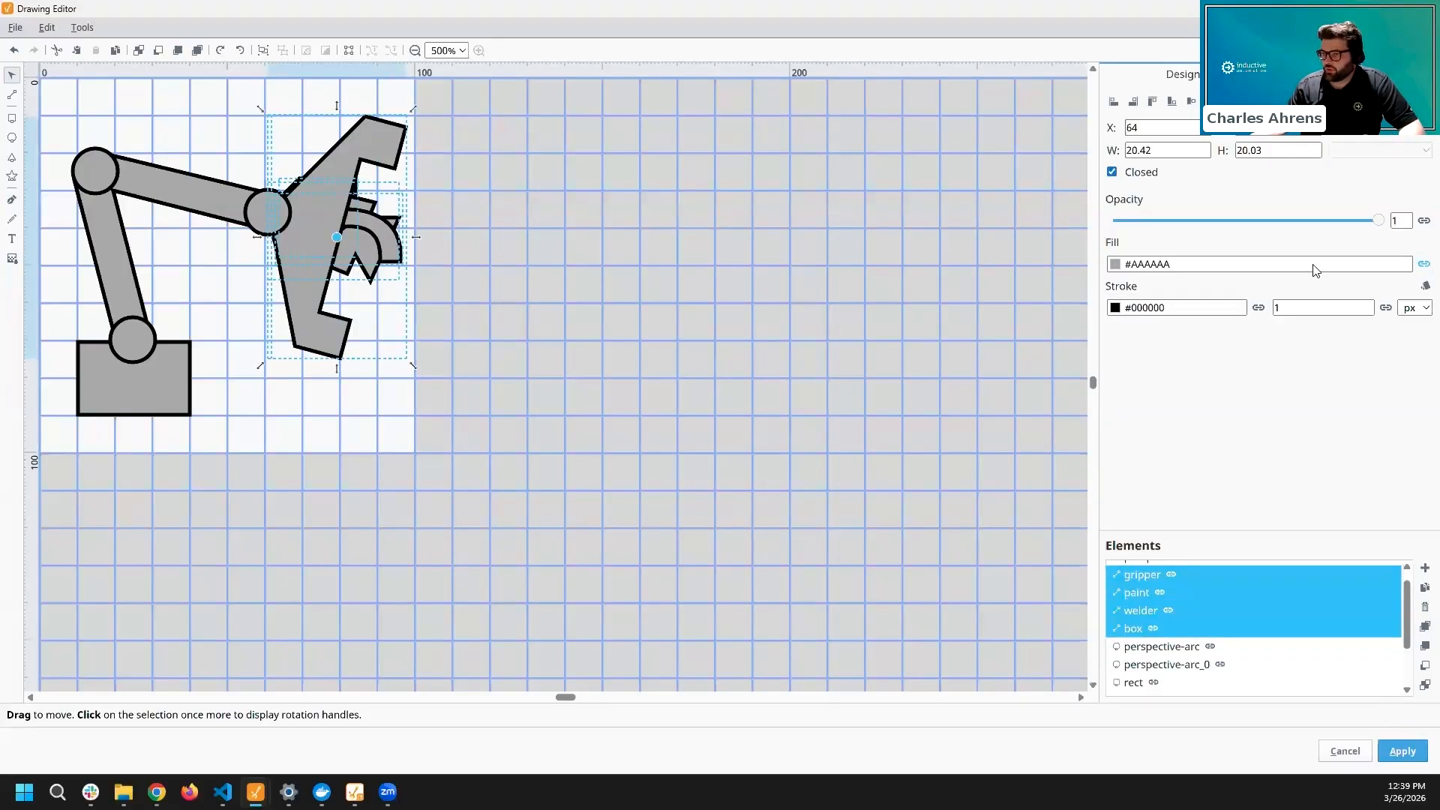
{"action": "left_click", "coordinate": [1422, 220]}
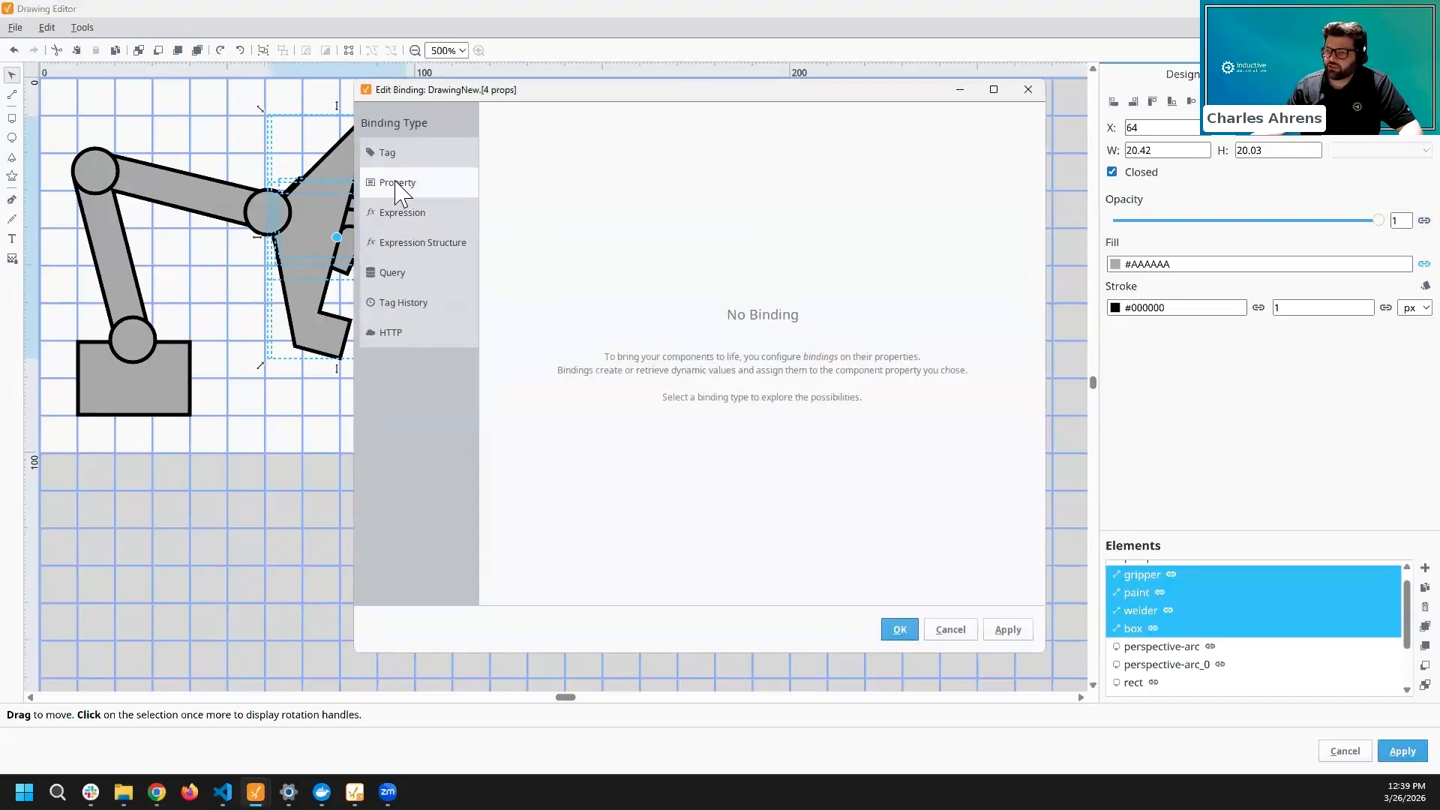
{"action": "left_click", "coordinate": [559, 145]}
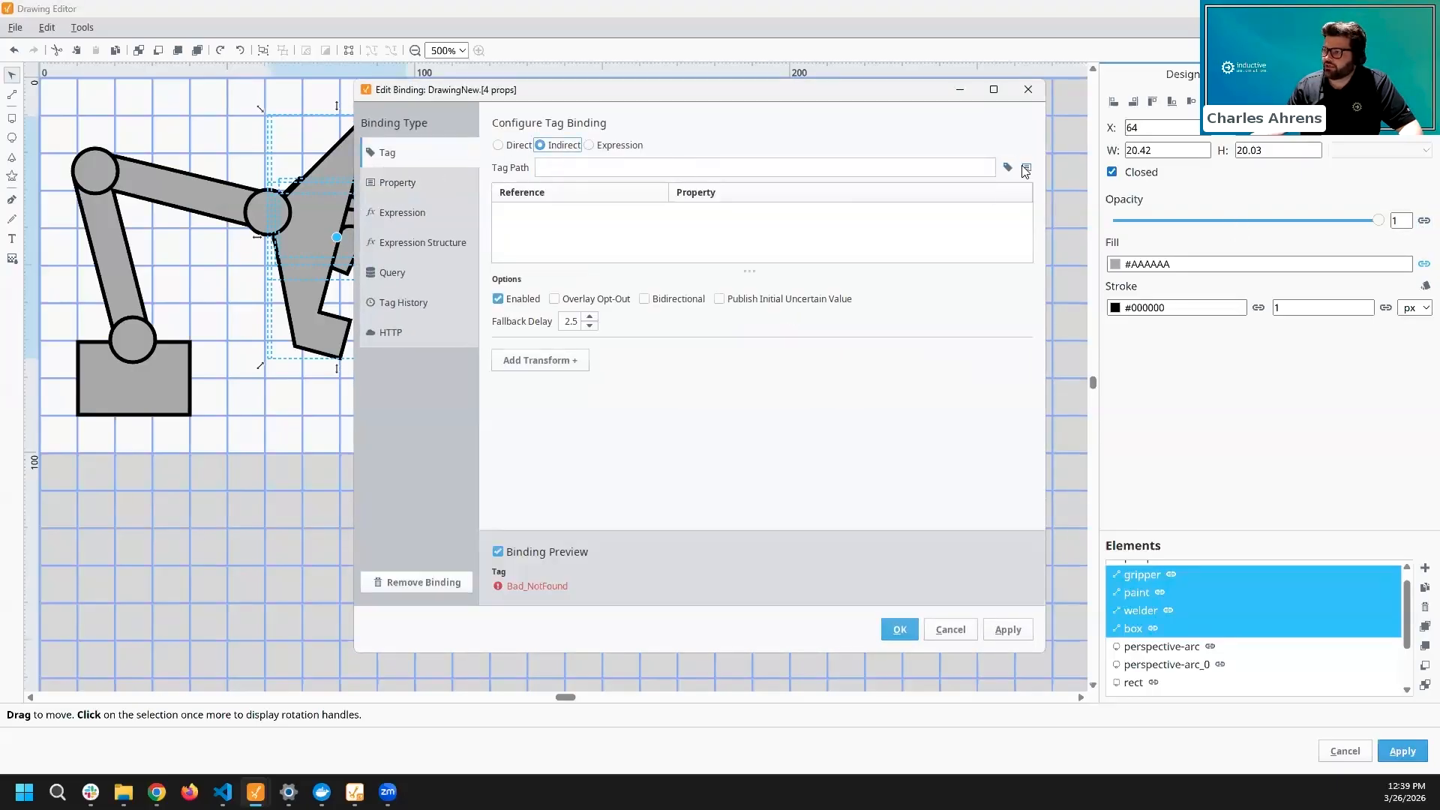
{"action": "left_click", "coordinate": [1025, 168]}
{"action": "left_click", "coordinate": [1045, 268]}
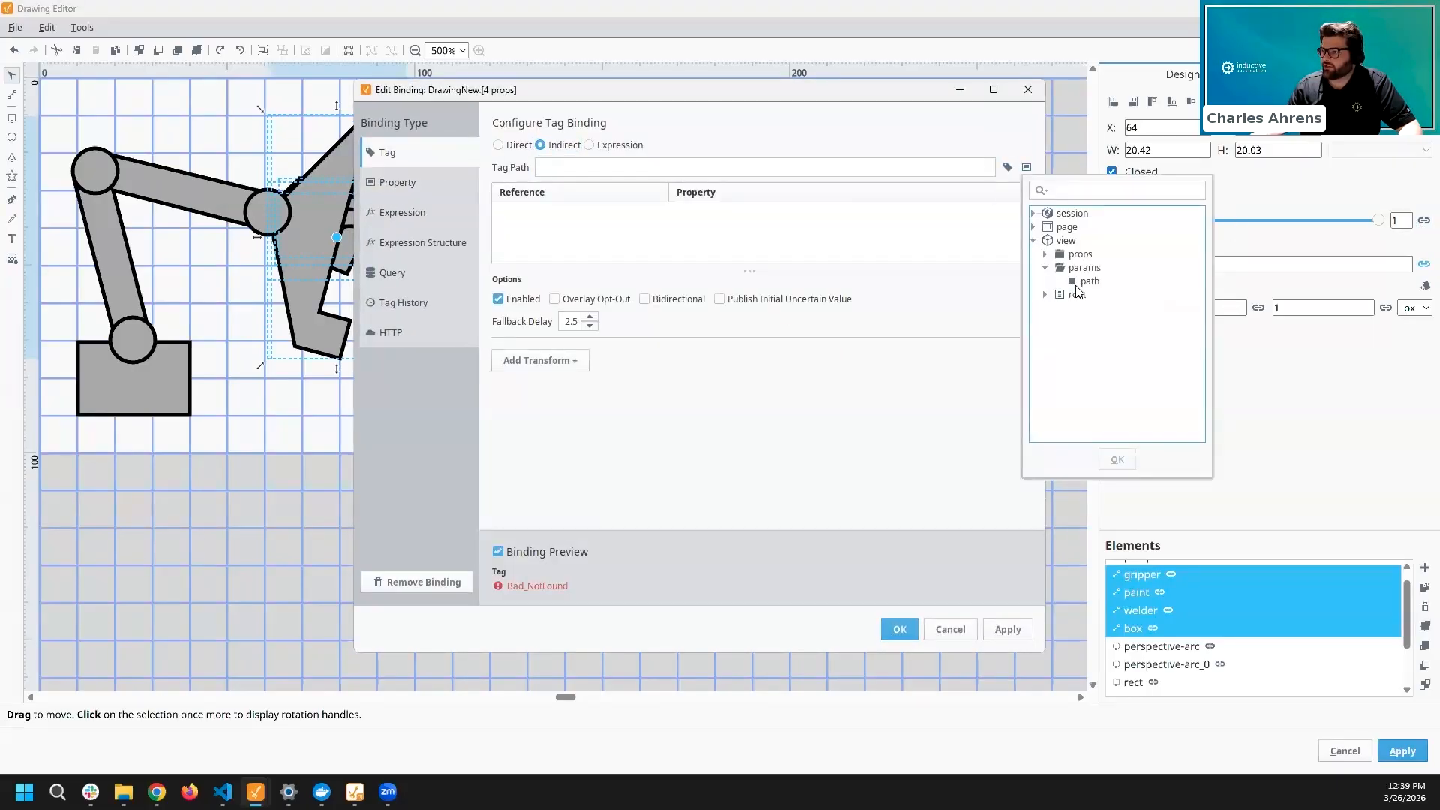
{"action": "left_click", "coordinate": [1080, 282]}
{"action": "left_click", "coordinate": [1116, 459]}
{"action": "type", "text": "/Type"}
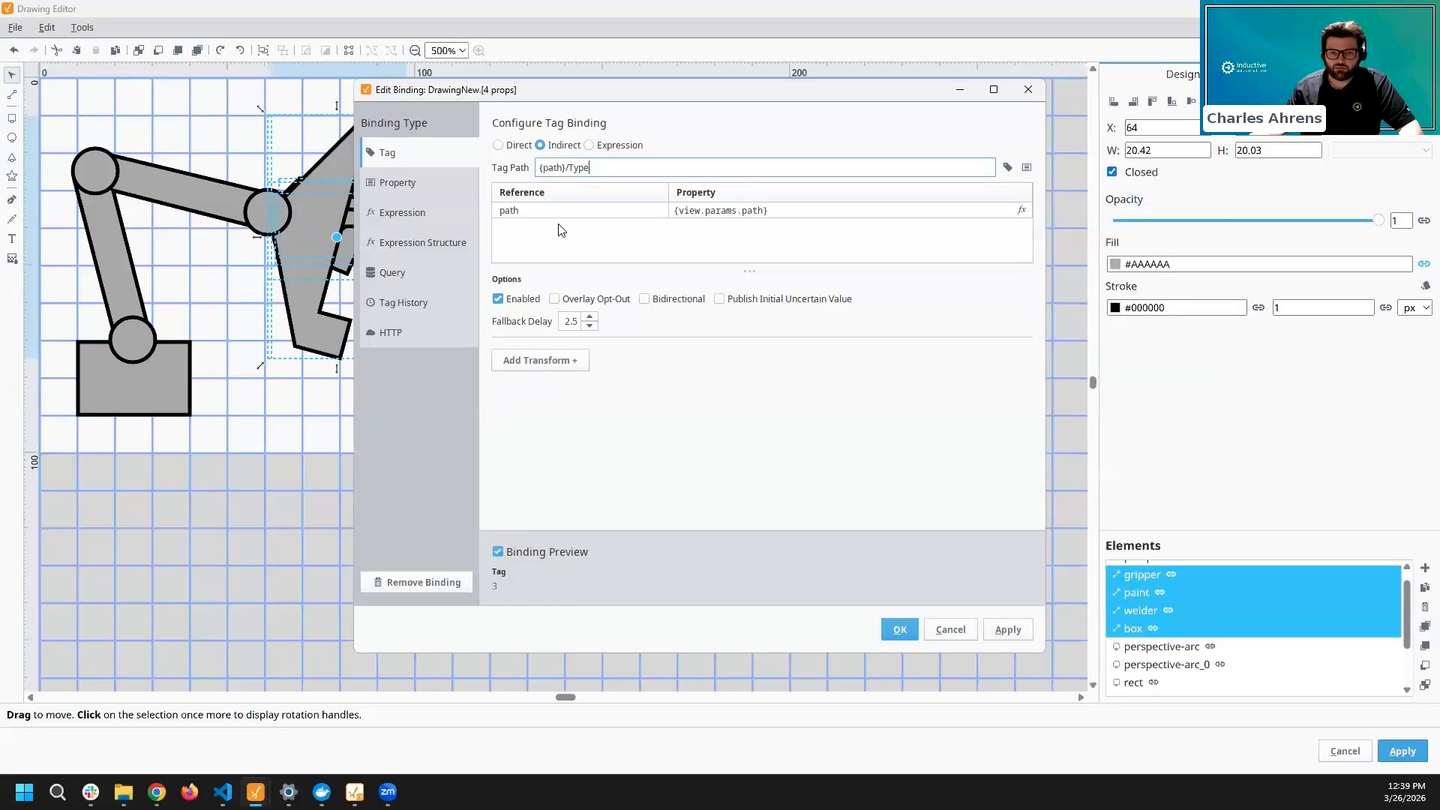
- Add a map transform to the opacity binding that outputs 1 for input value 0
{"action": "left_click", "coordinate": [565, 362]}
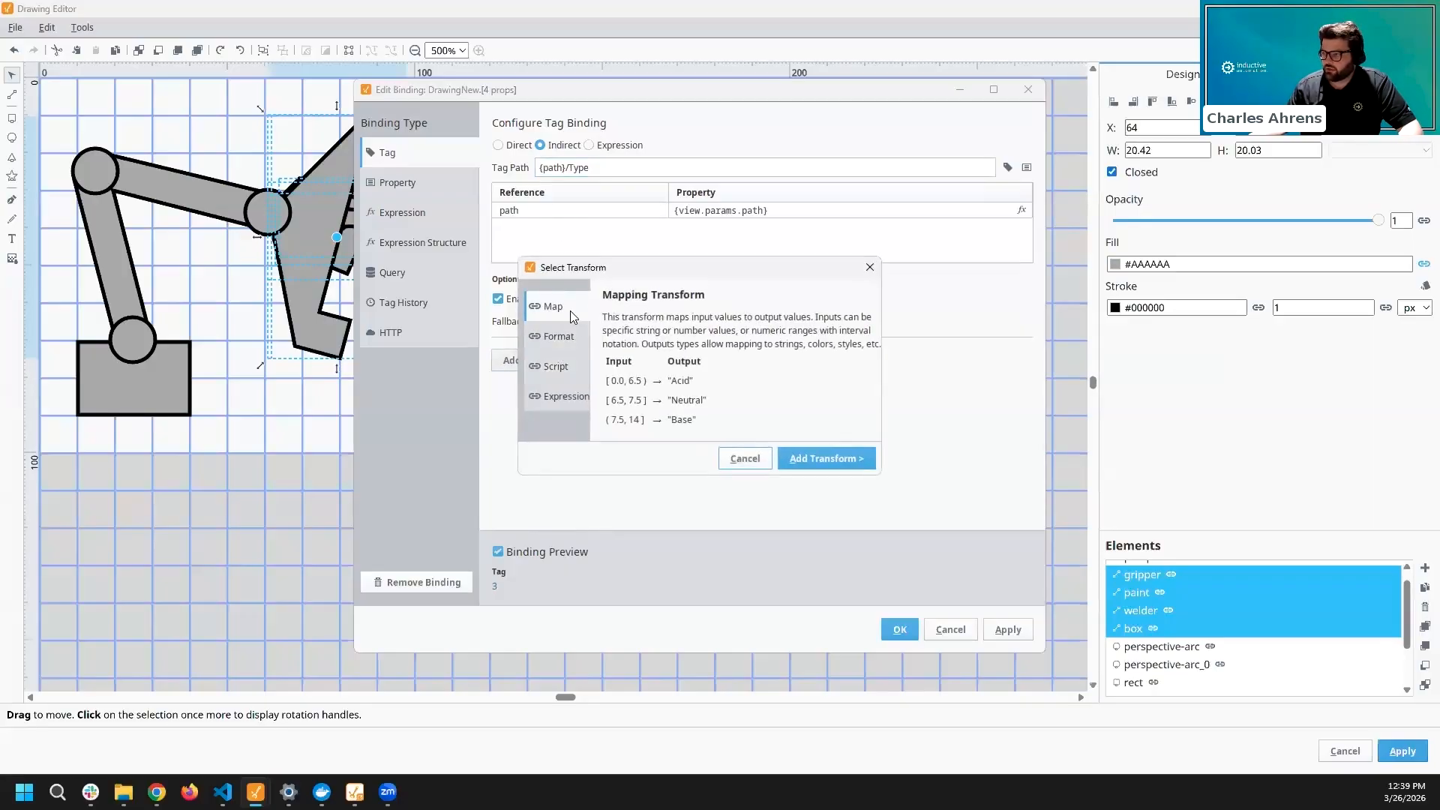
{"action": "left_click", "coordinate": [812, 454]}
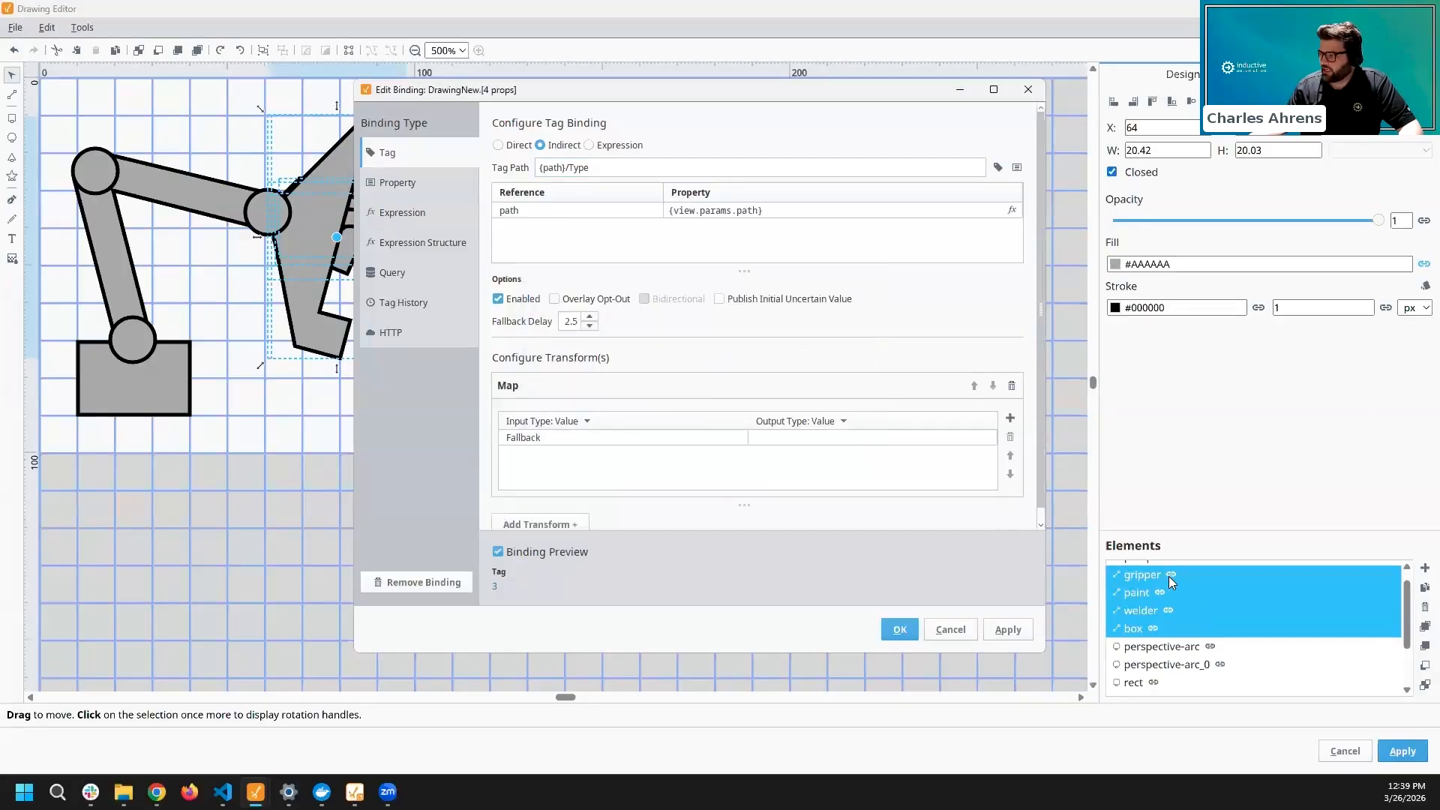
{"action": "left_click", "coordinate": [1010, 418]}
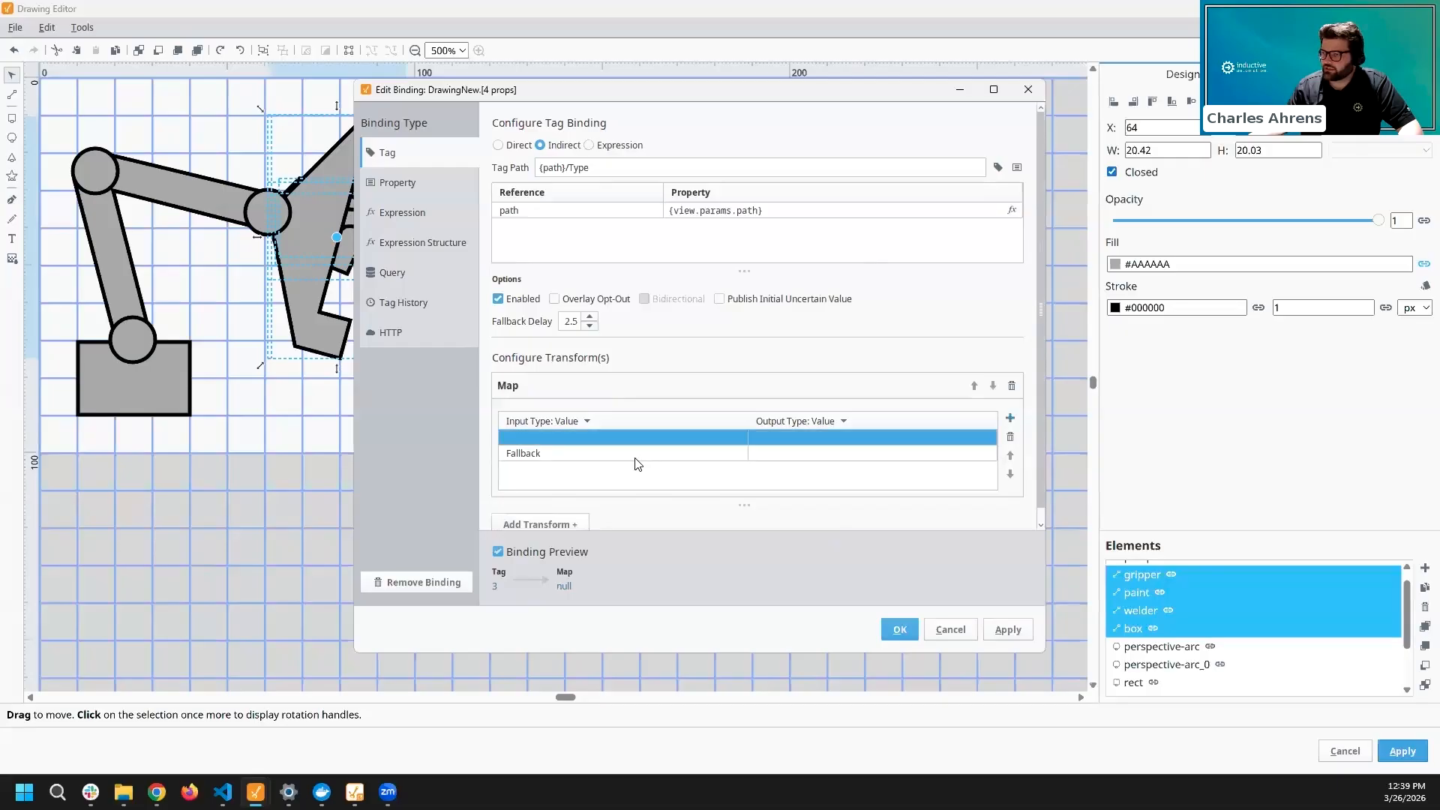
{"action": "double_click", "coordinate": [634, 441]}
{"action": "type", "text": "0"}
{"action": "left_click", "coordinate": [817, 436]}
{"action": "type", "text": "12"}
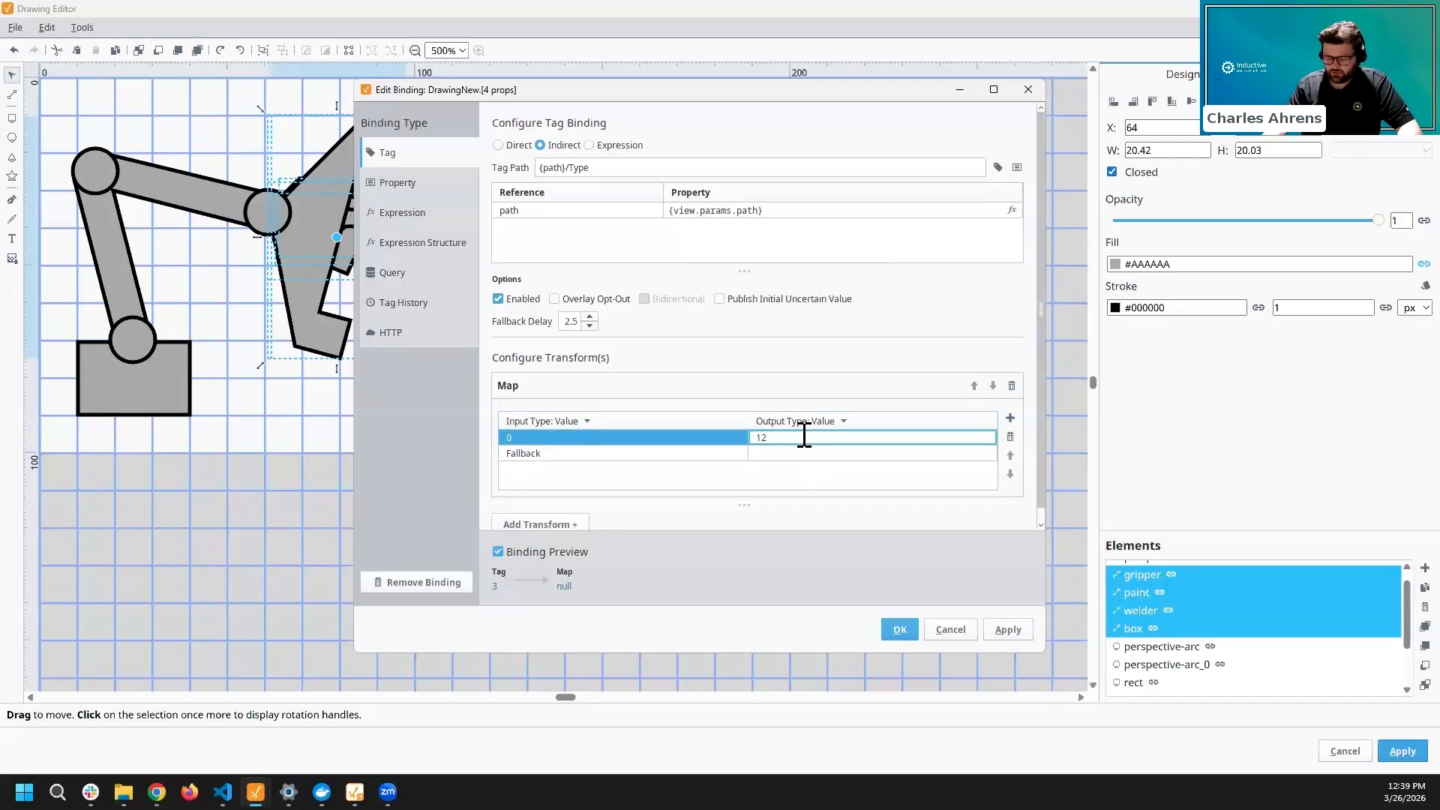
{"action": "key", "text": "BackSpace"}
{"action": "key", "text": "Return"}
- Set the opacity map's fallback output to 0 and apply the binding
{"action": "left_click", "coordinate": [823, 454]}
{"action": "left_click", "coordinate": [823, 454]}
{"action": "type", "text": "0"}
{"action": "key", "text": "Return"}
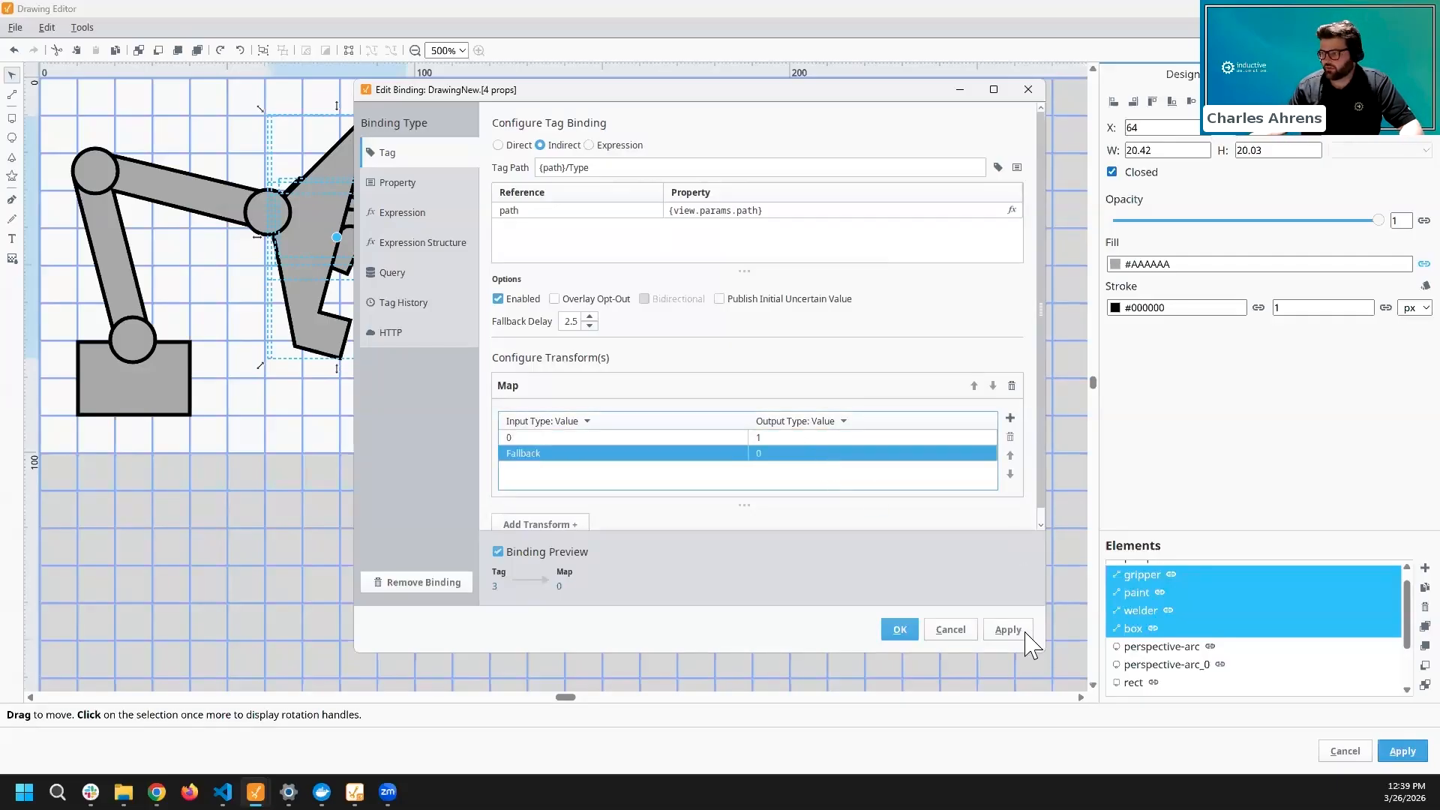
{"action": "left_click", "coordinate": [1007, 630]}
- Try to open the opacity bindings of paint and gripper and the fill binding of perspective-arc
{"action": "left_click", "coordinate": [1161, 576]}
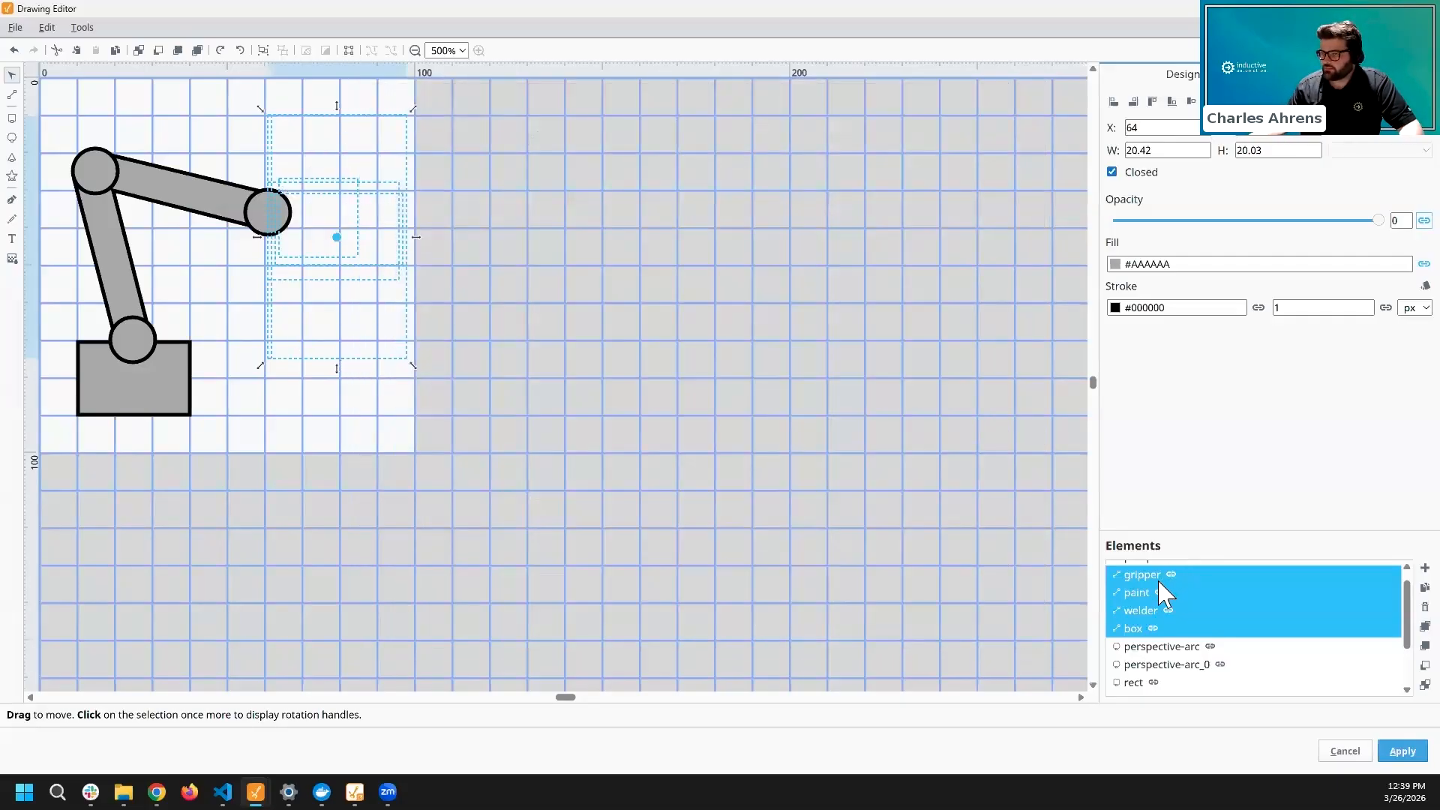
{"action": "left_click", "coordinate": [1140, 592]}
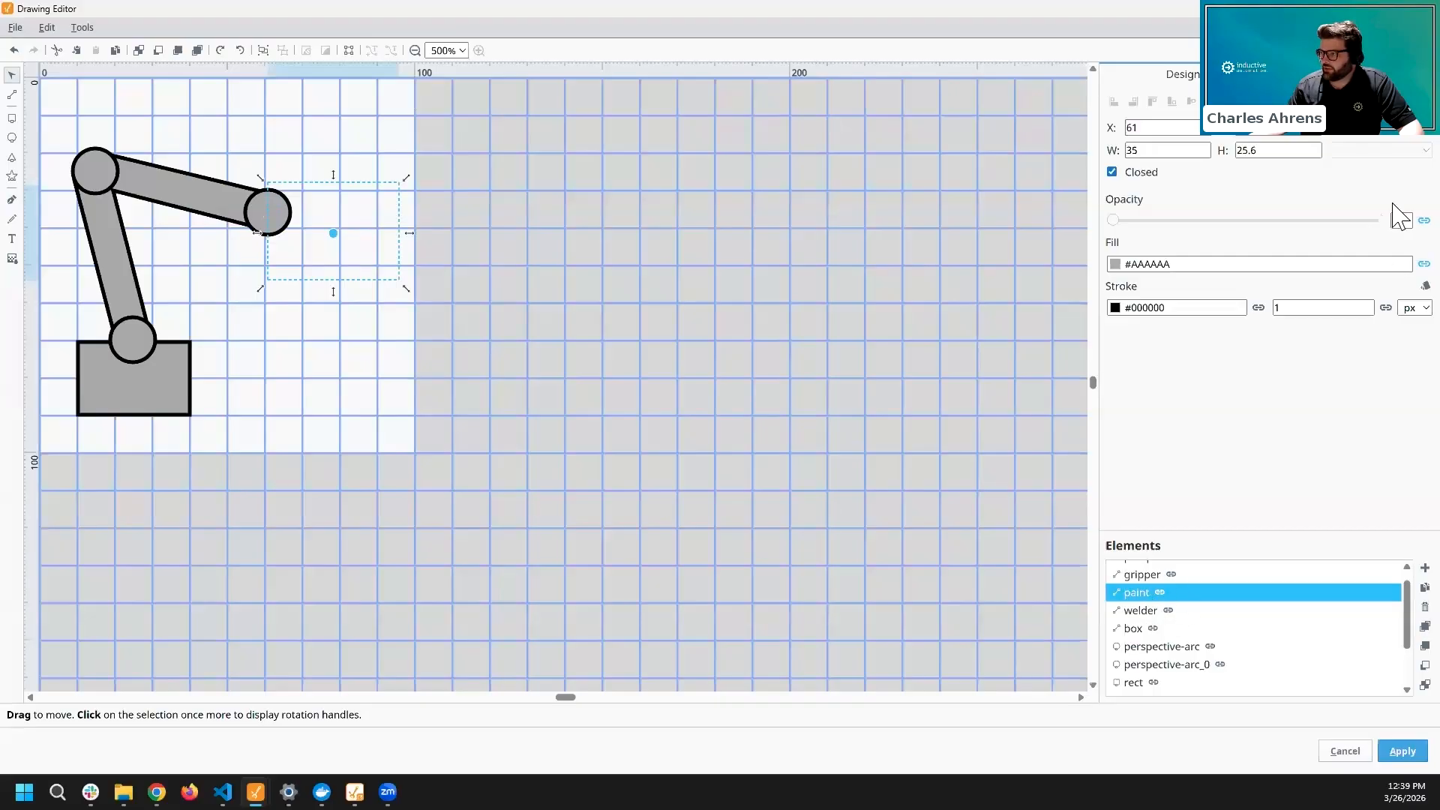
{"action": "left_click", "coordinate": [1424, 220]}
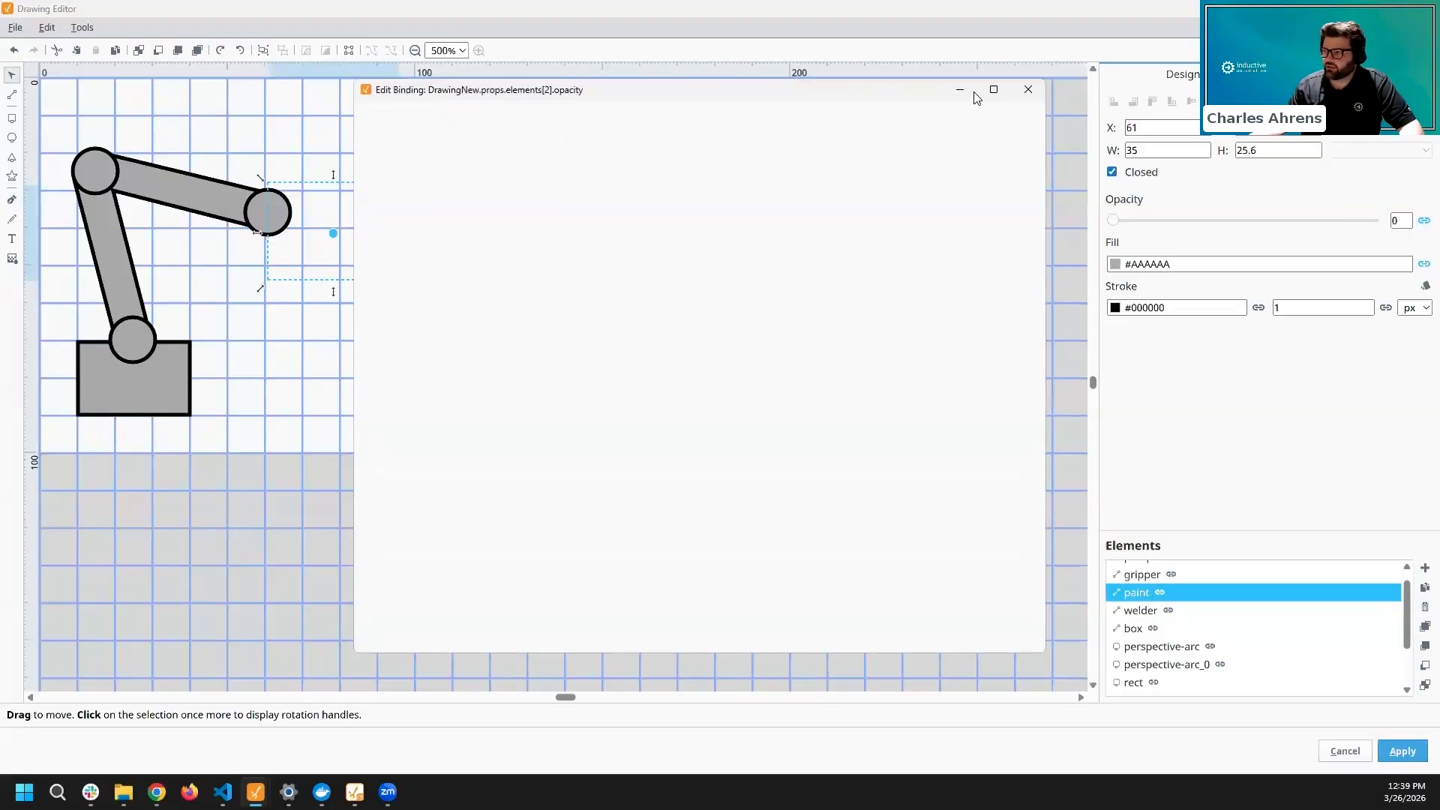
{"action": "left_click", "coordinate": [1029, 89]}
{"action": "left_click", "coordinate": [1147, 574]}
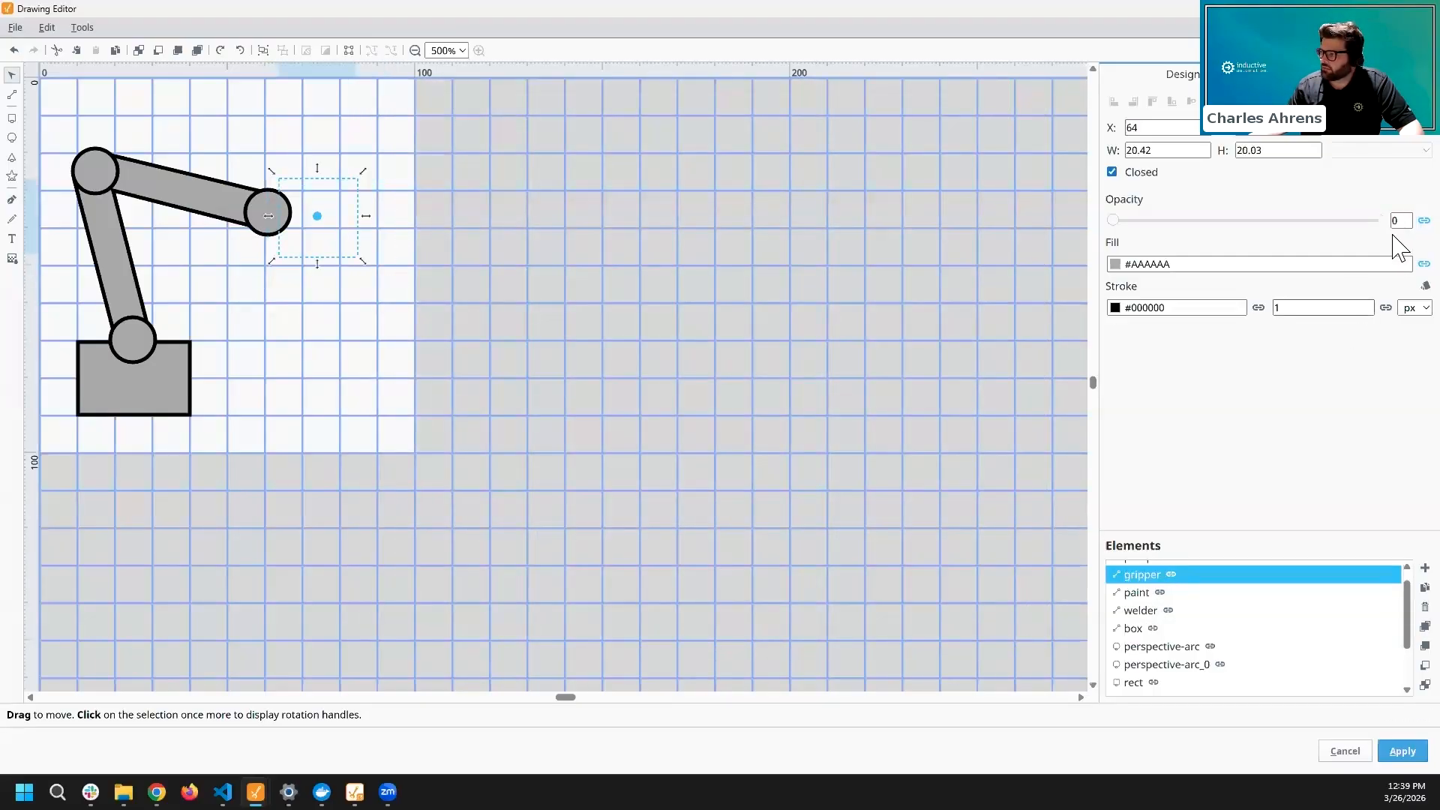
{"action": "left_click", "coordinate": [1424, 220]}
{"action": "key", "text": "Escape"}
{"action": "left_click", "coordinate": [1192, 646]}
{"action": "left_click", "coordinate": [1423, 265]}
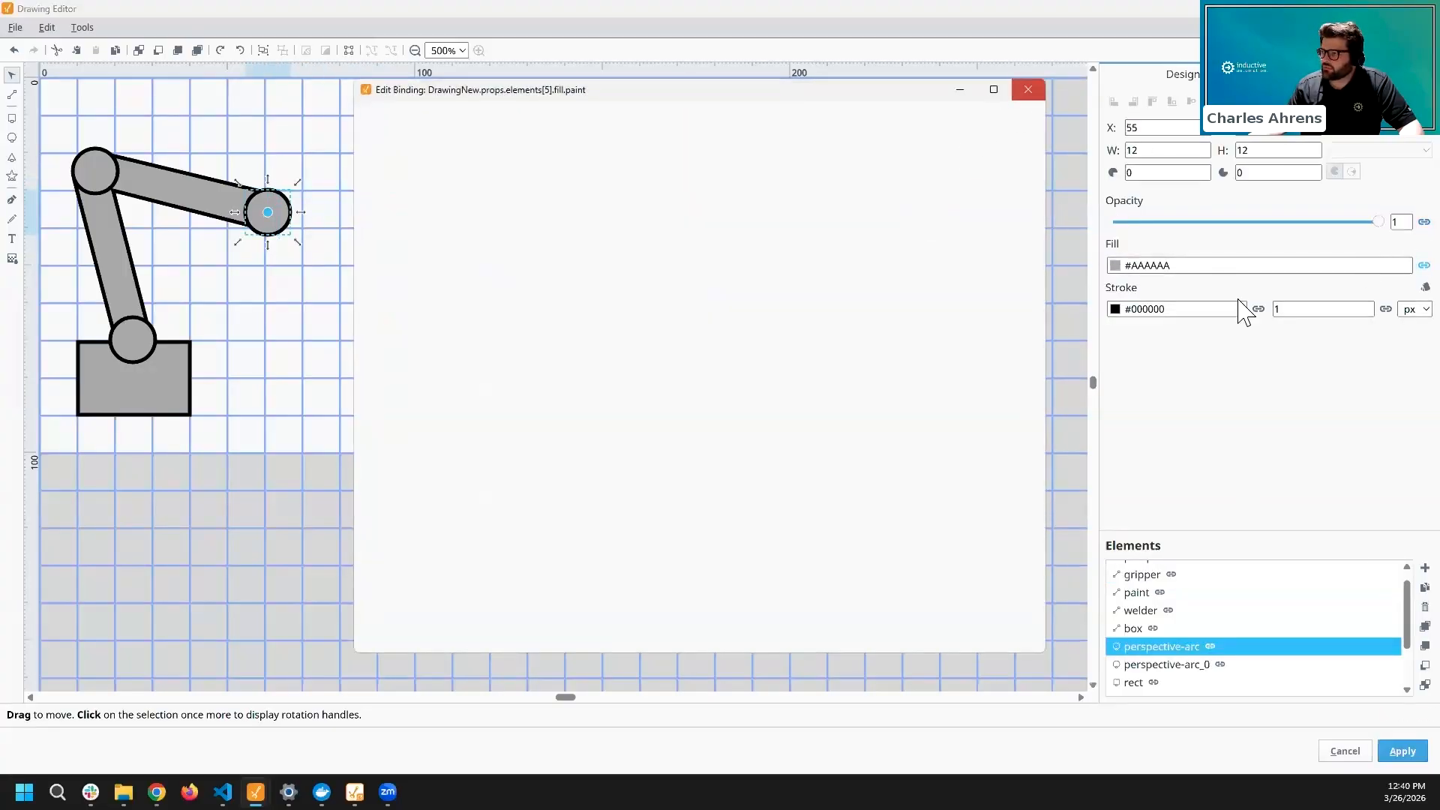
{"action": "left_click", "coordinate": [1028, 89]}
- Reopen DrawingNew in the drawing editor, maximized, and check the map in gripper's opacity binding
{"action": "right_click", "coordinate": [413, 316]}
{"action": "left_click", "coordinate": [450, 650]}
{"action": "left_click", "coordinate": [549, 282]}
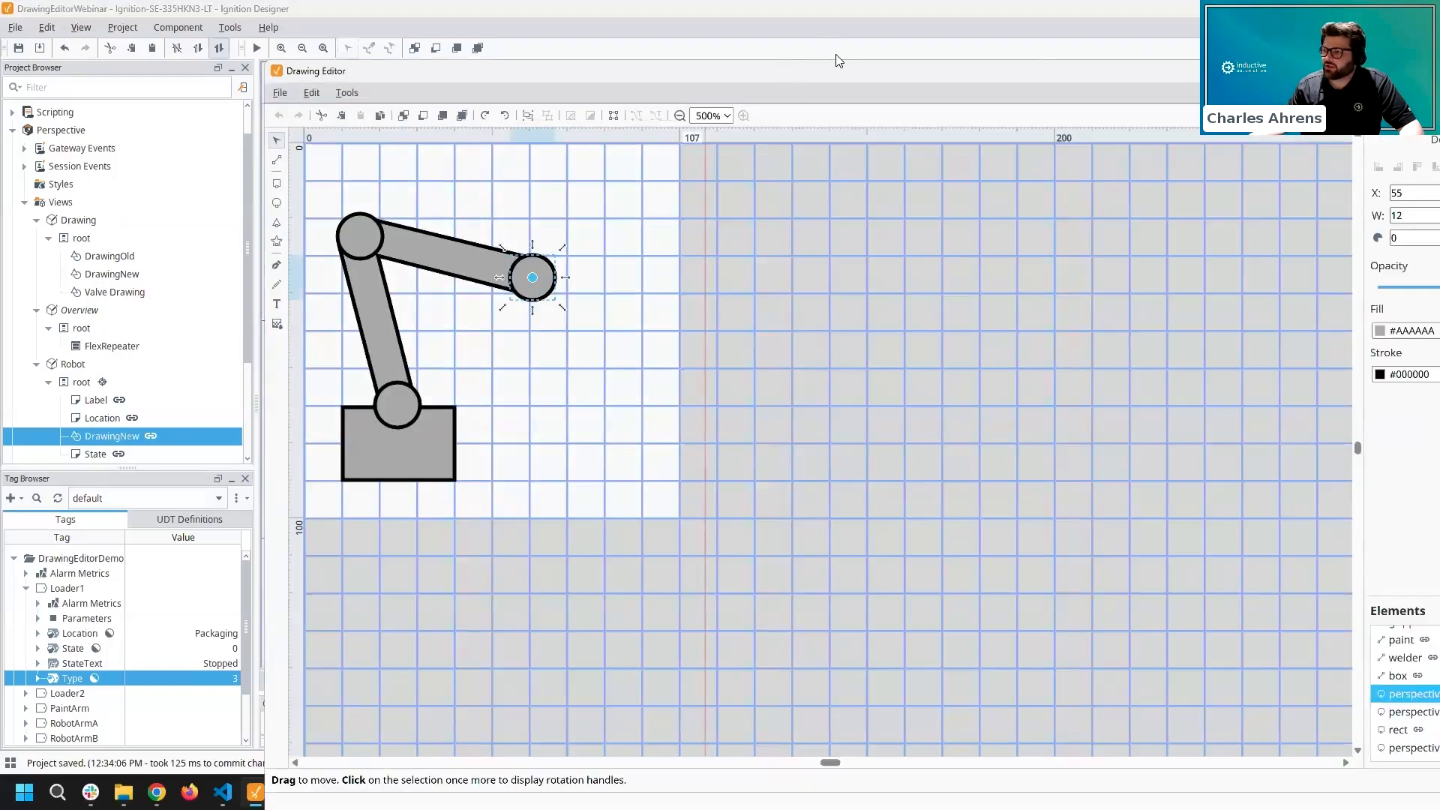
{"action": "double_click", "coordinate": [820, 73]}
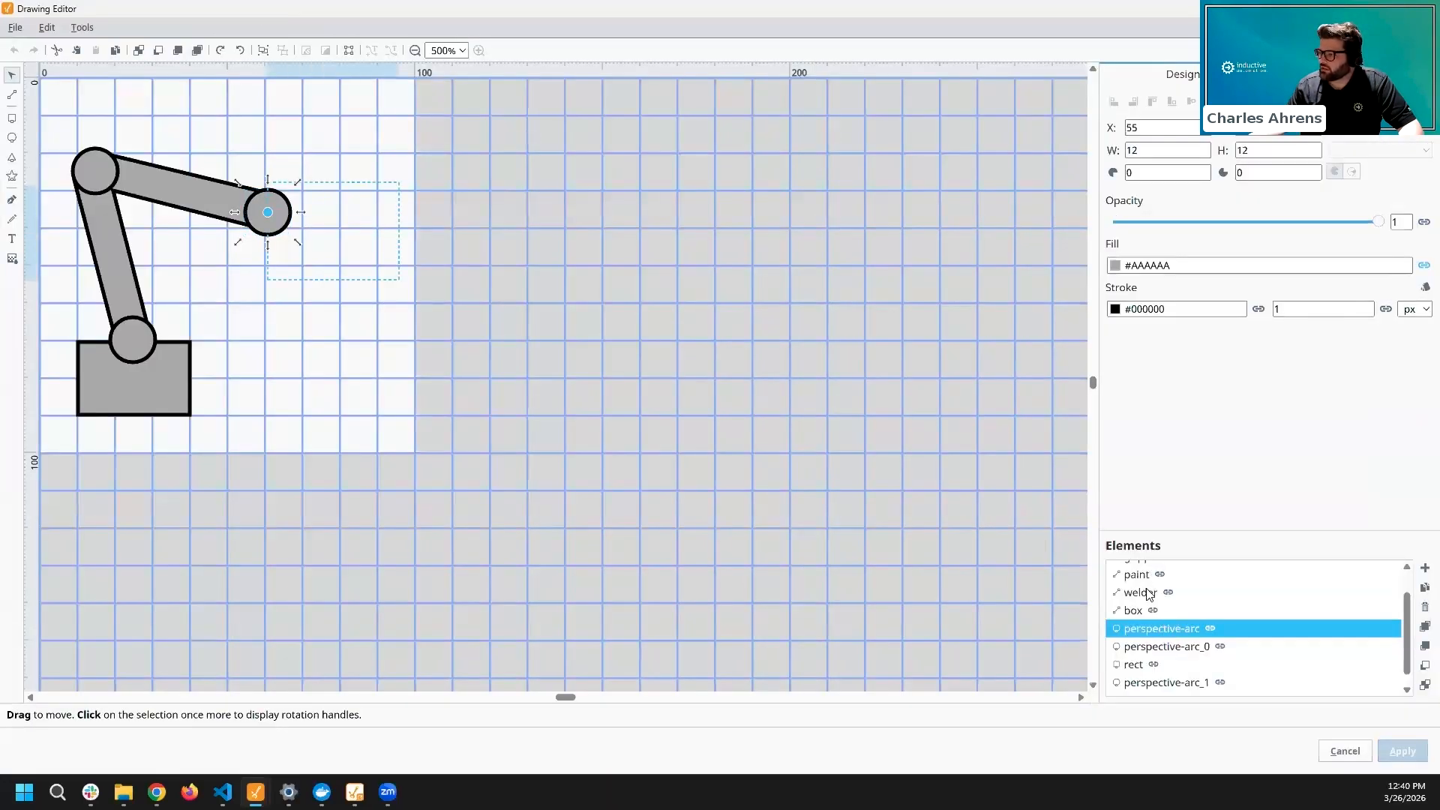
{"action": "left_click", "coordinate": [1141, 575]}
{"action": "scroll", "coordinate": [1144, 593], "scroll_direction": "up", "scroll_amount": 2}
{"action": "left_click", "coordinate": [1144, 588]}
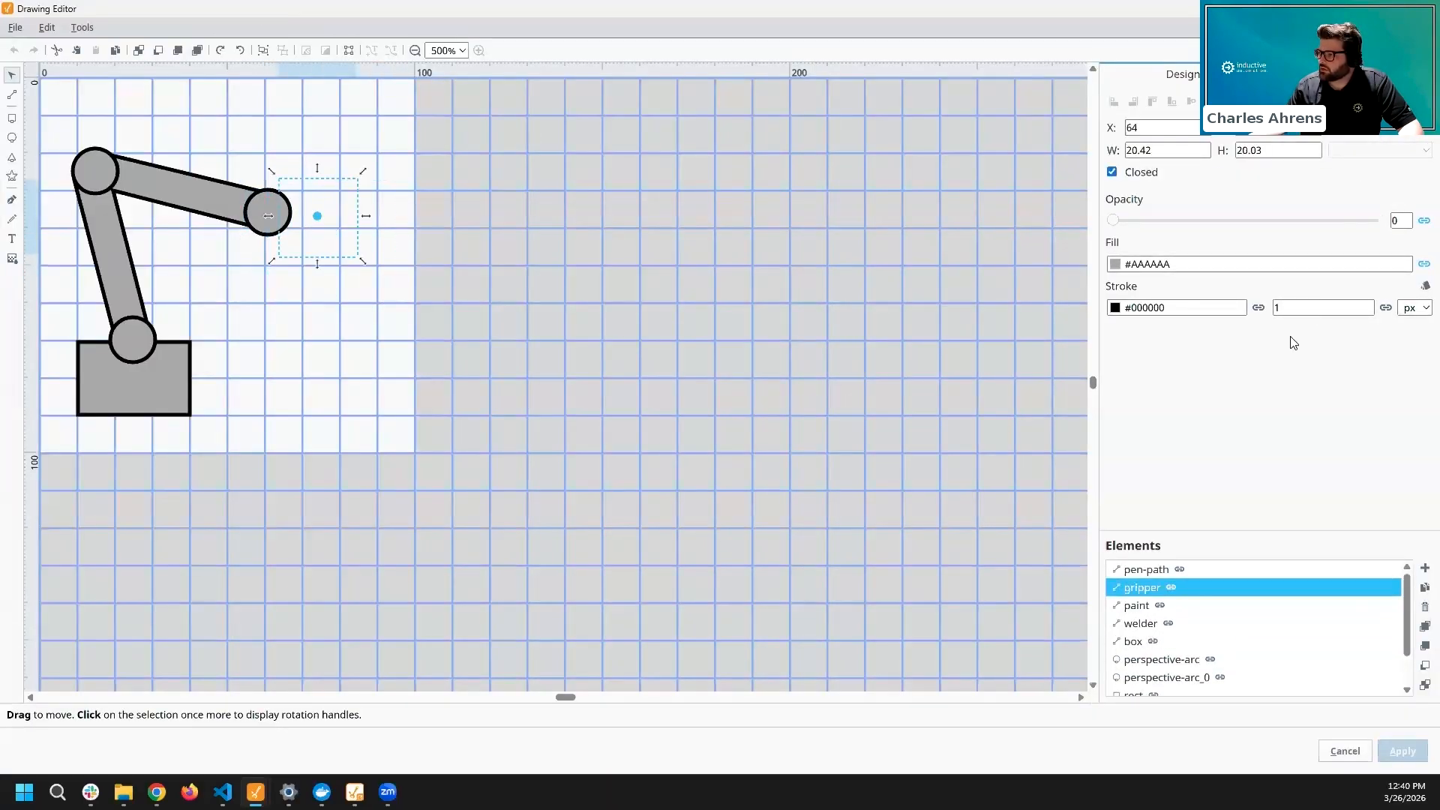
{"action": "left_click", "coordinate": [1423, 220]}
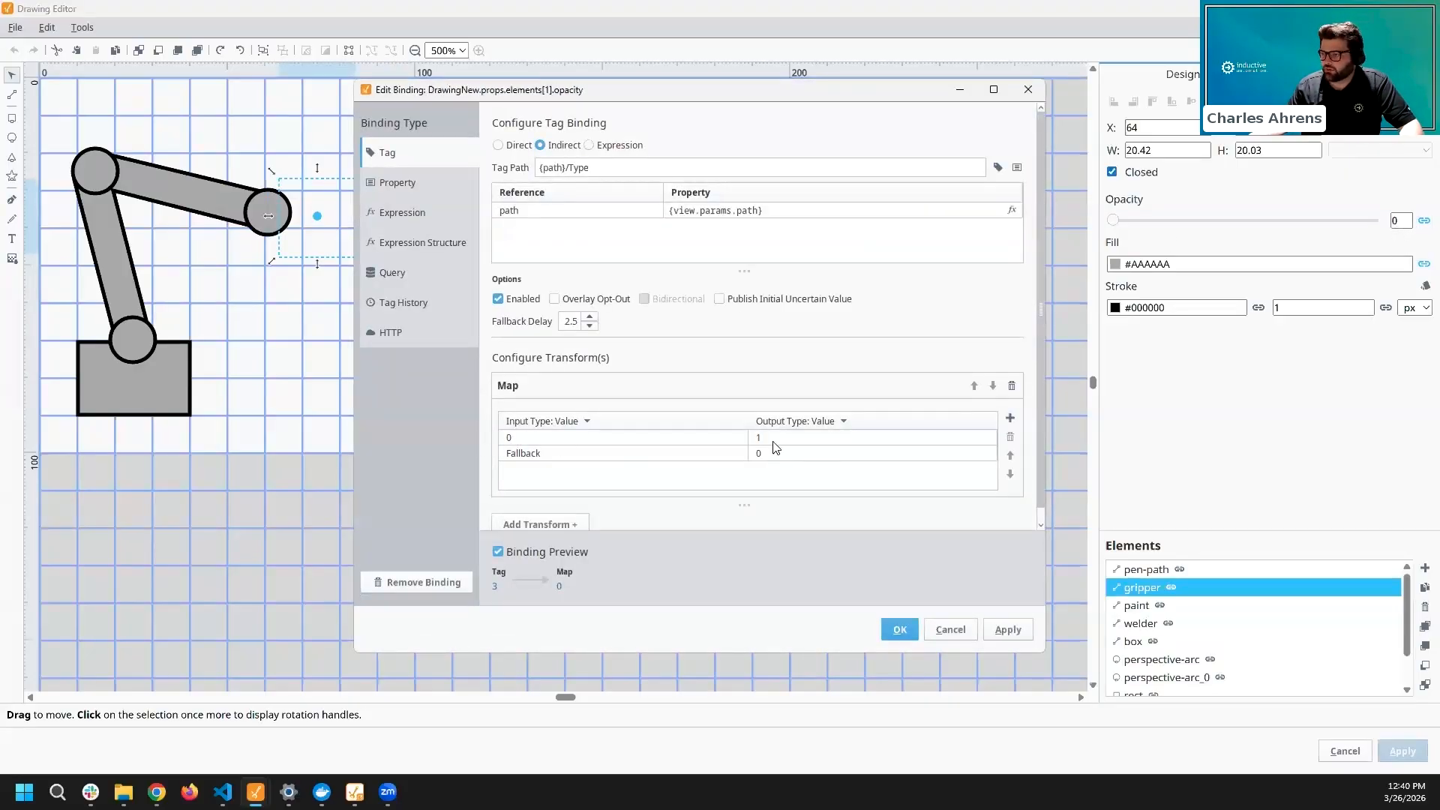
{"action": "left_click", "coordinate": [900, 629]}
- Try to open the opacity bindings of paint and welder, and the shared one of all four tooling elements
{"action": "left_click", "coordinate": [1154, 609]}
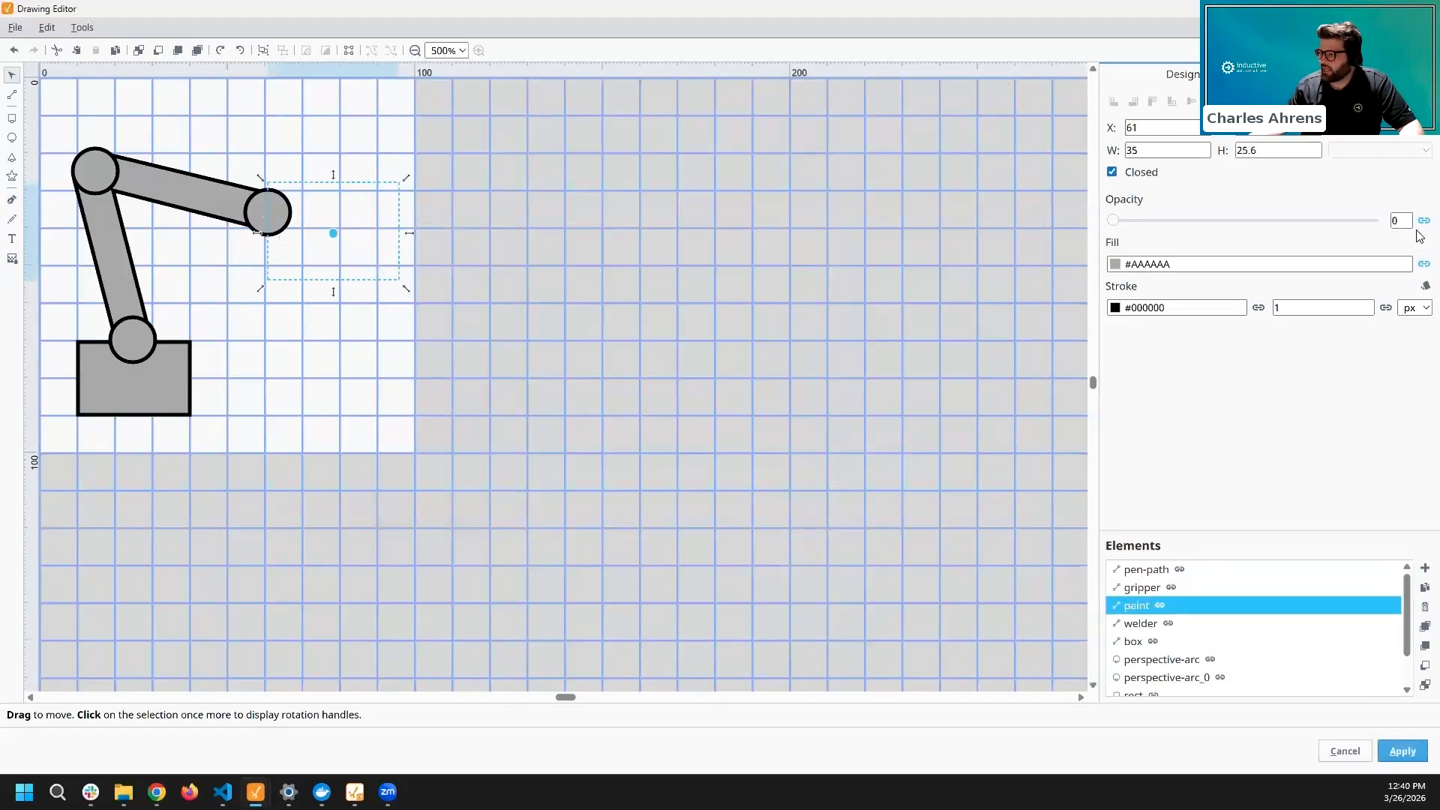
{"action": "left_click", "coordinate": [1422, 222]}
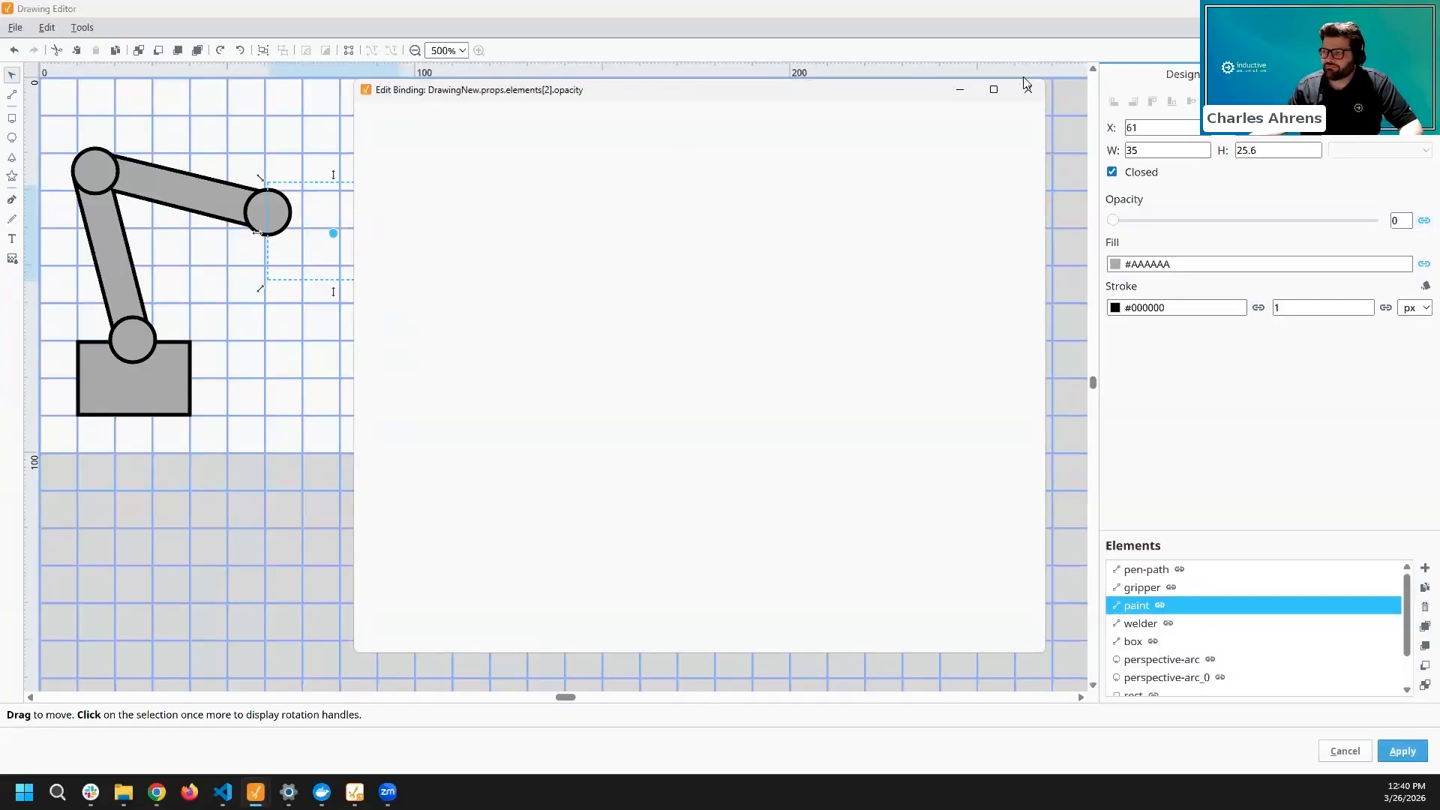
{"action": "left_click", "coordinate": [1131, 590]}
{"action": "left_click", "coordinate": [1140, 624]}
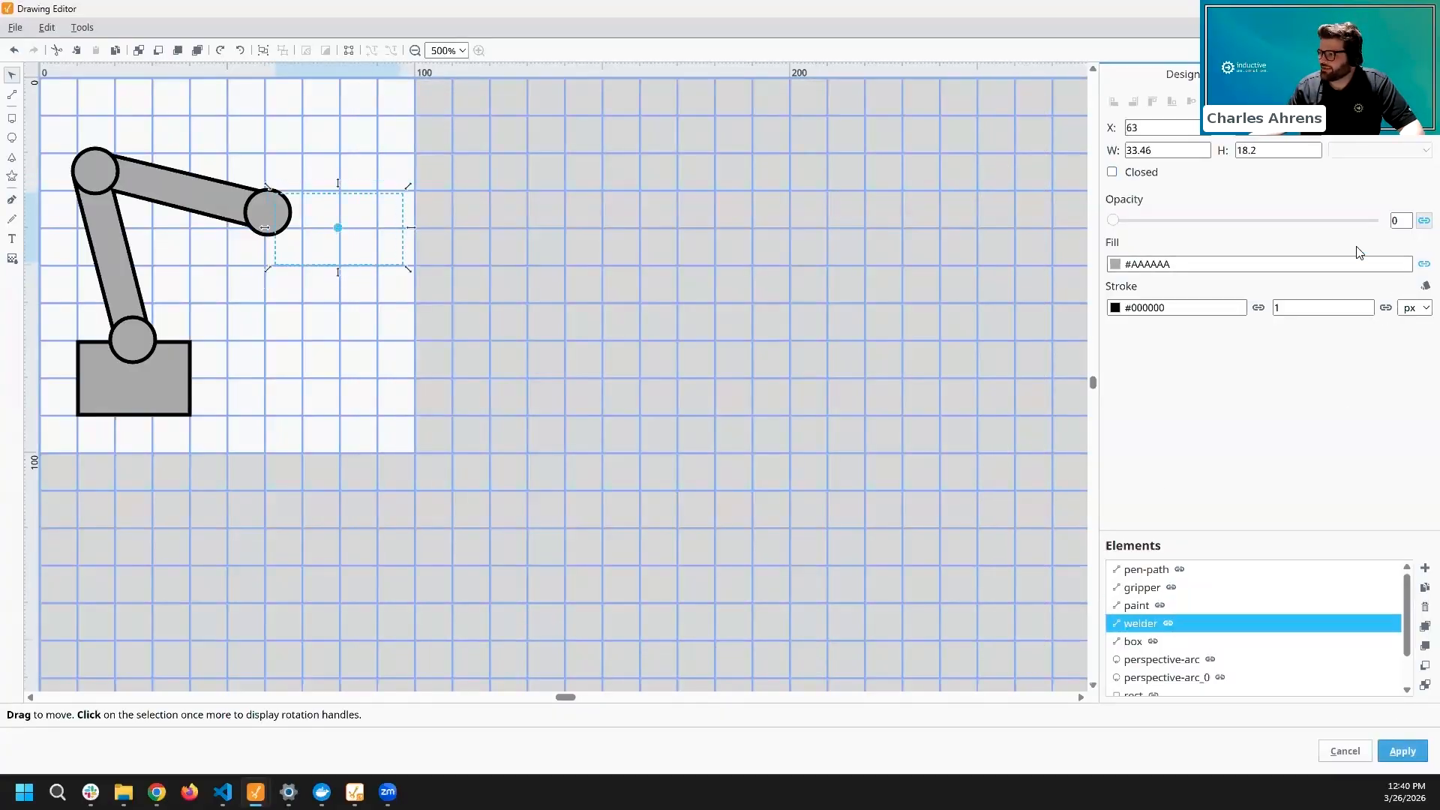
{"action": "left_click", "coordinate": [1423, 220]}
{"action": "left_click", "coordinate": [1024, 90]}
{"action": "left_click", "coordinate": [1136, 588]}
{"action": "left_click", "coordinate": [1133, 642], "text": "shift"}
{"action": "left_click", "coordinate": [1423, 221]}
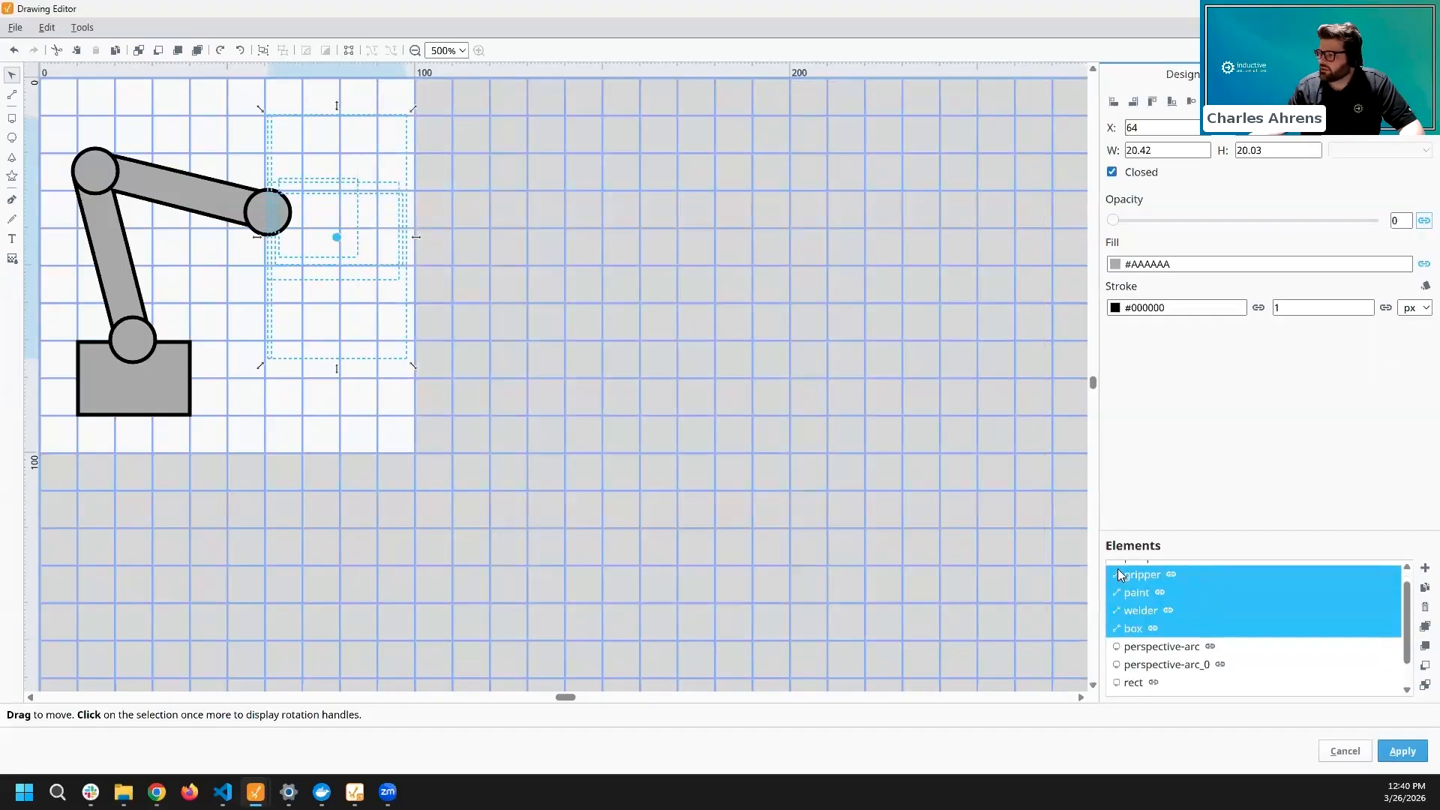
{"action": "left_click", "coordinate": [1117, 570]}
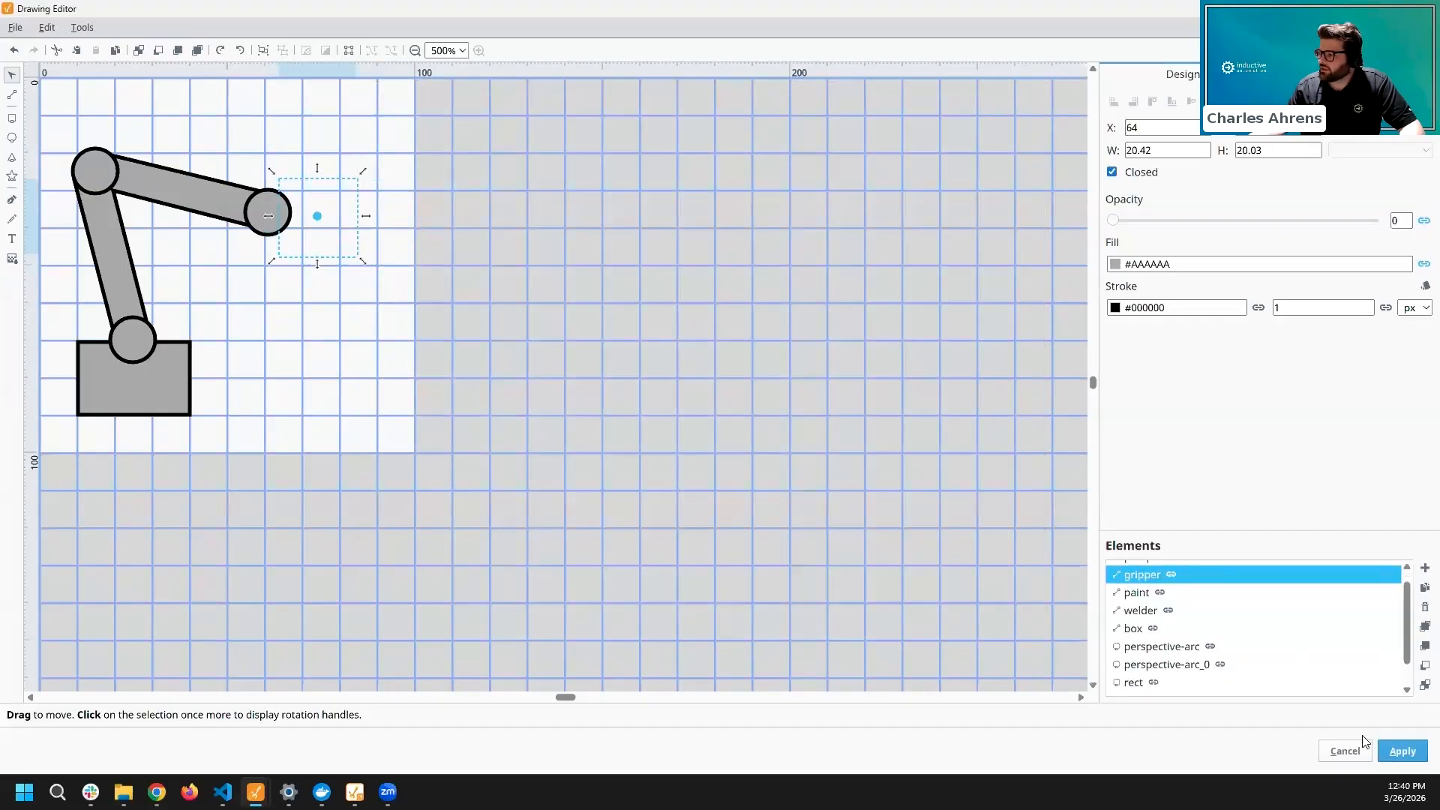
- Apply the drawing changes and reopen DrawingNew in a maximized drawing editor
{"action": "left_click", "coordinate": [1414, 757]}
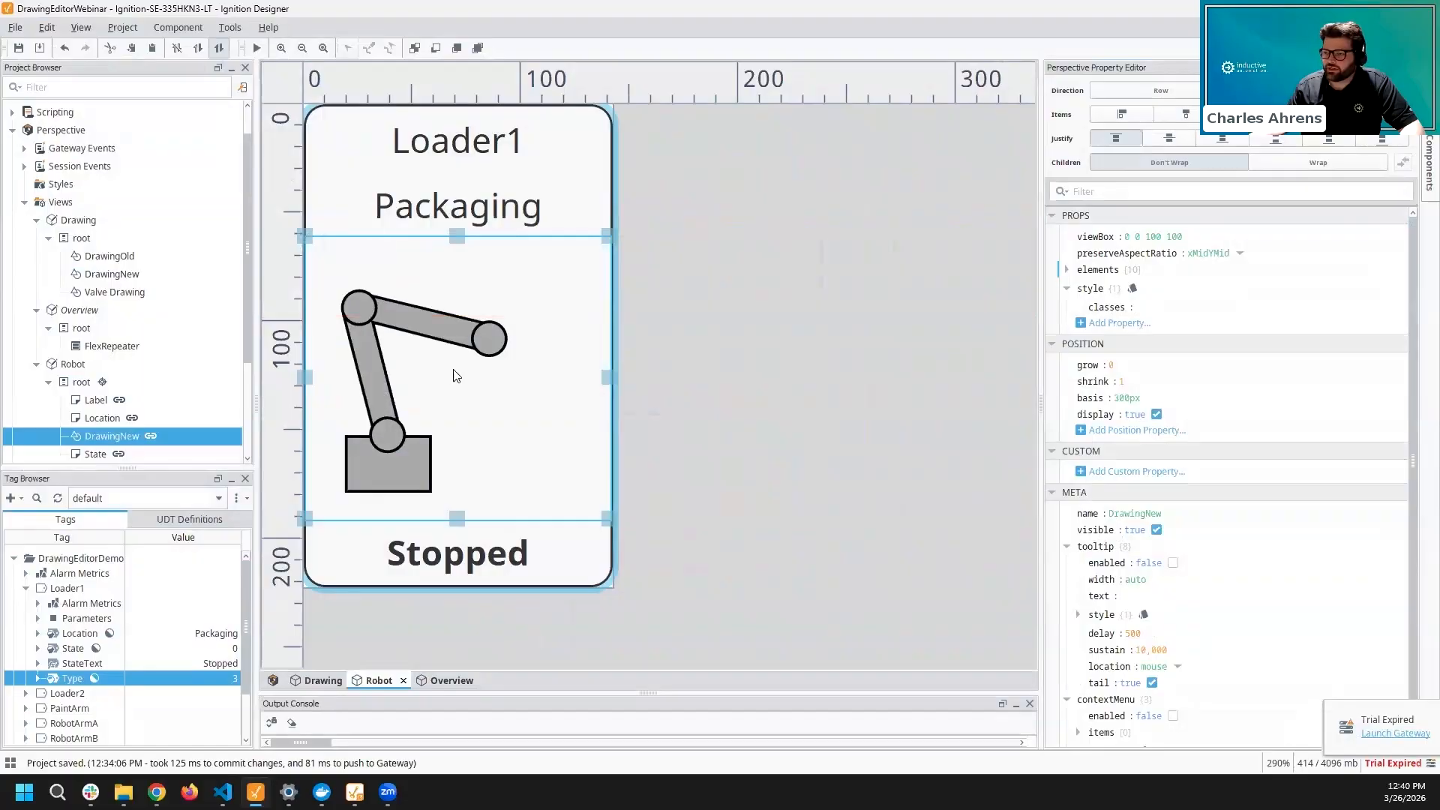
{"action": "right_click", "coordinate": [455, 369]}
{"action": "left_click", "coordinate": [536, 701]}
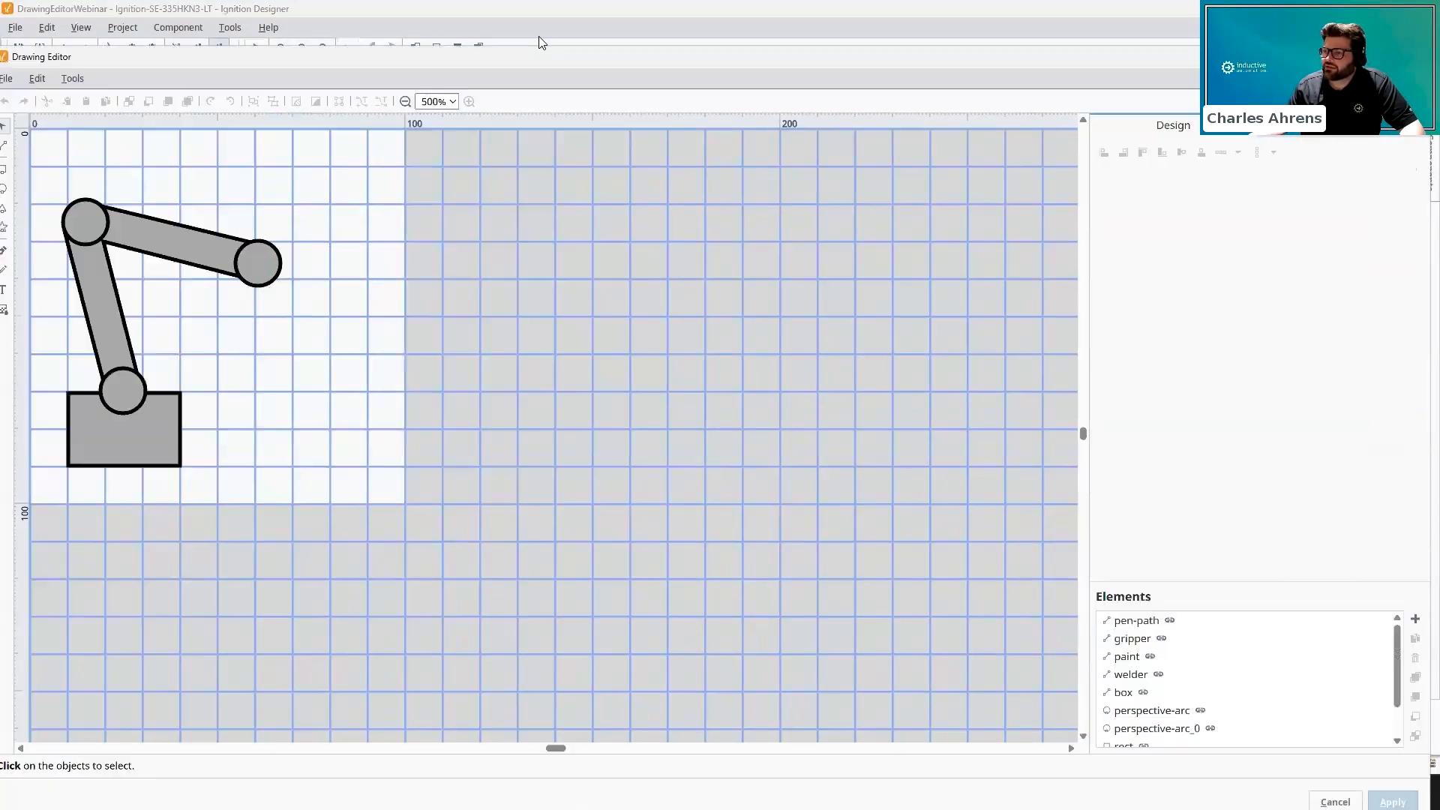
{"action": "left_click_drag", "start_coordinate": [539, 37], "coordinate": [539, 1]}
{"action": "left_click", "coordinate": [270, 215]}
{"action": "left_click", "coordinate": [532, 264]}
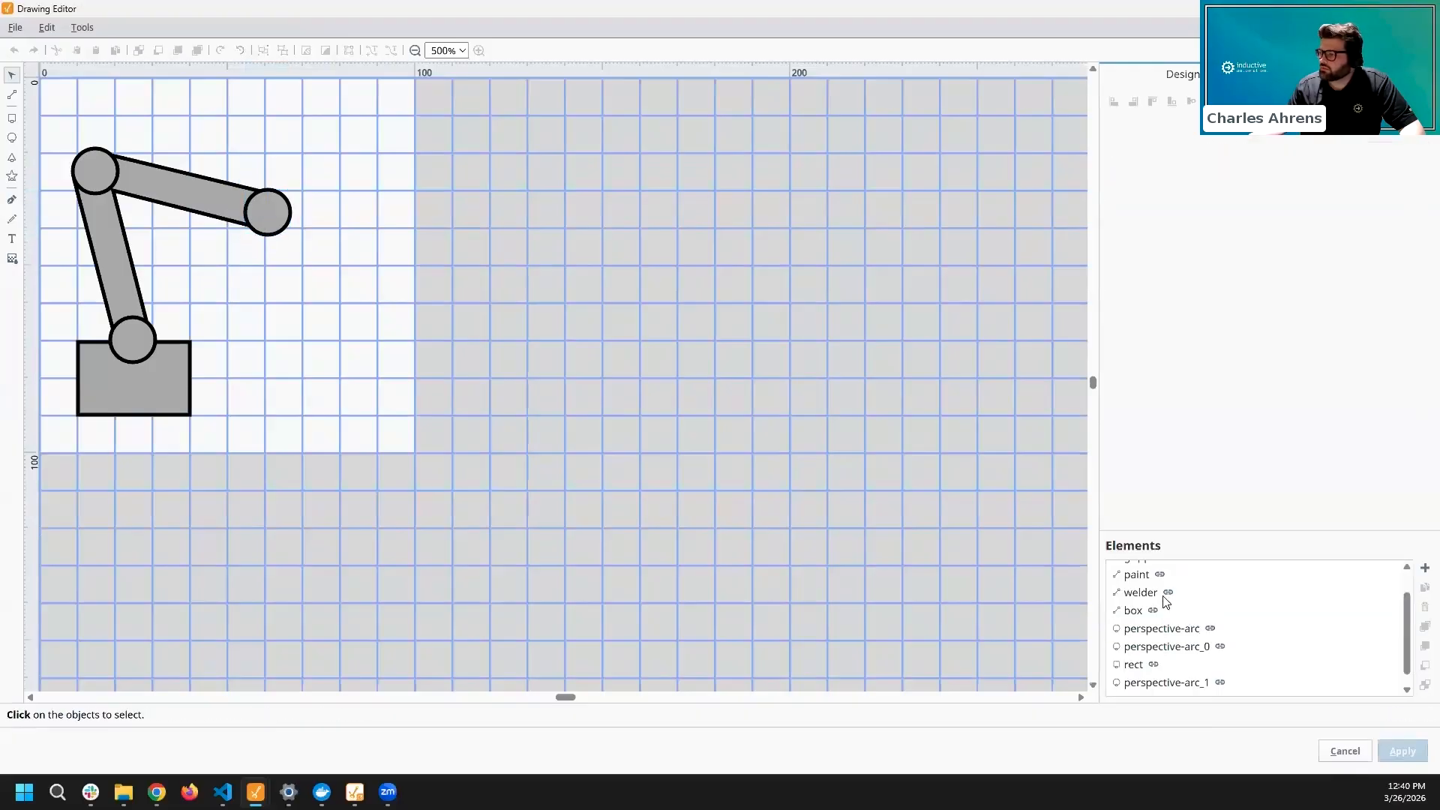
- Try to open paint's opacity binding again, and leave the drawing editor without applying changes
{"action": "left_click", "coordinate": [1163, 582]}
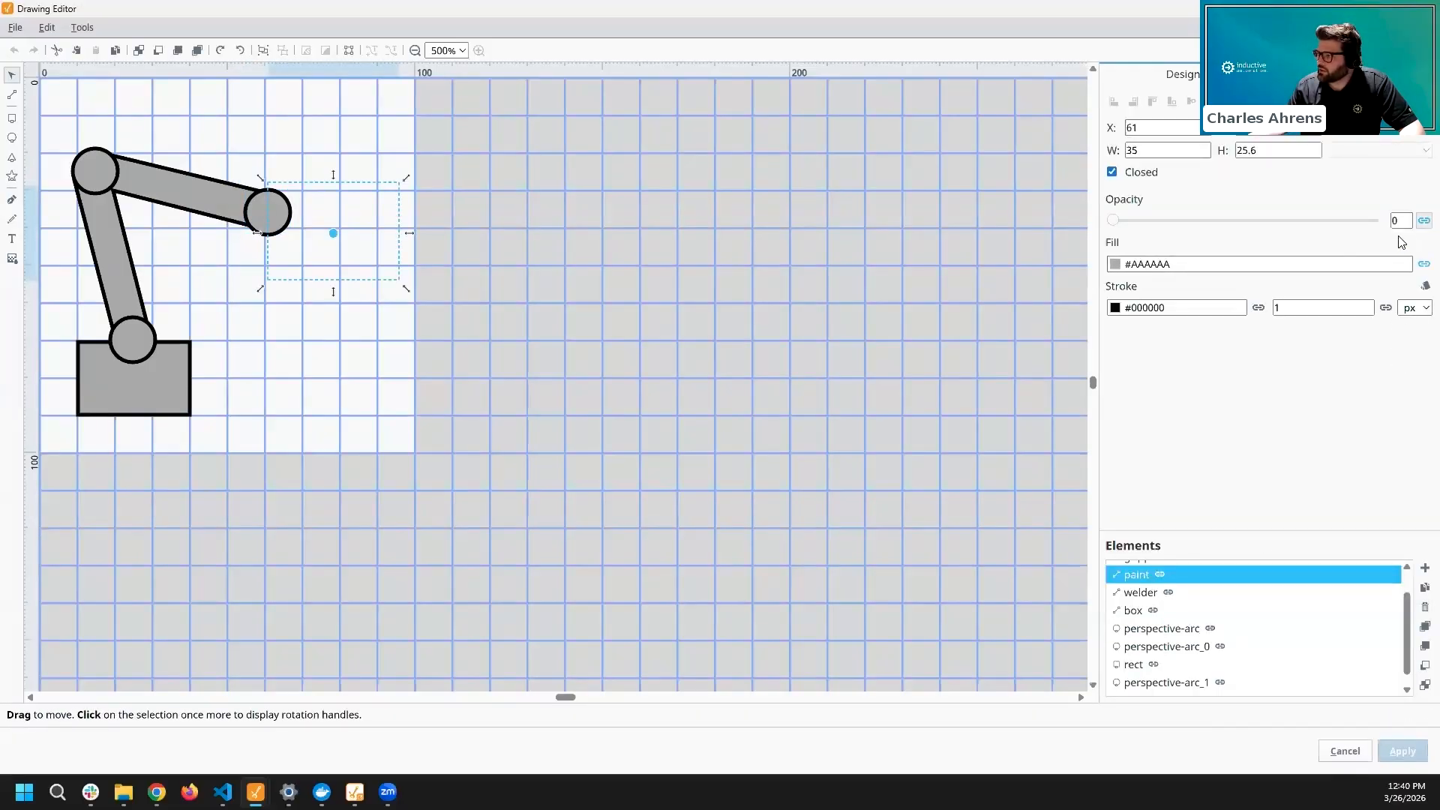
{"action": "left_click", "coordinate": [1423, 220]}
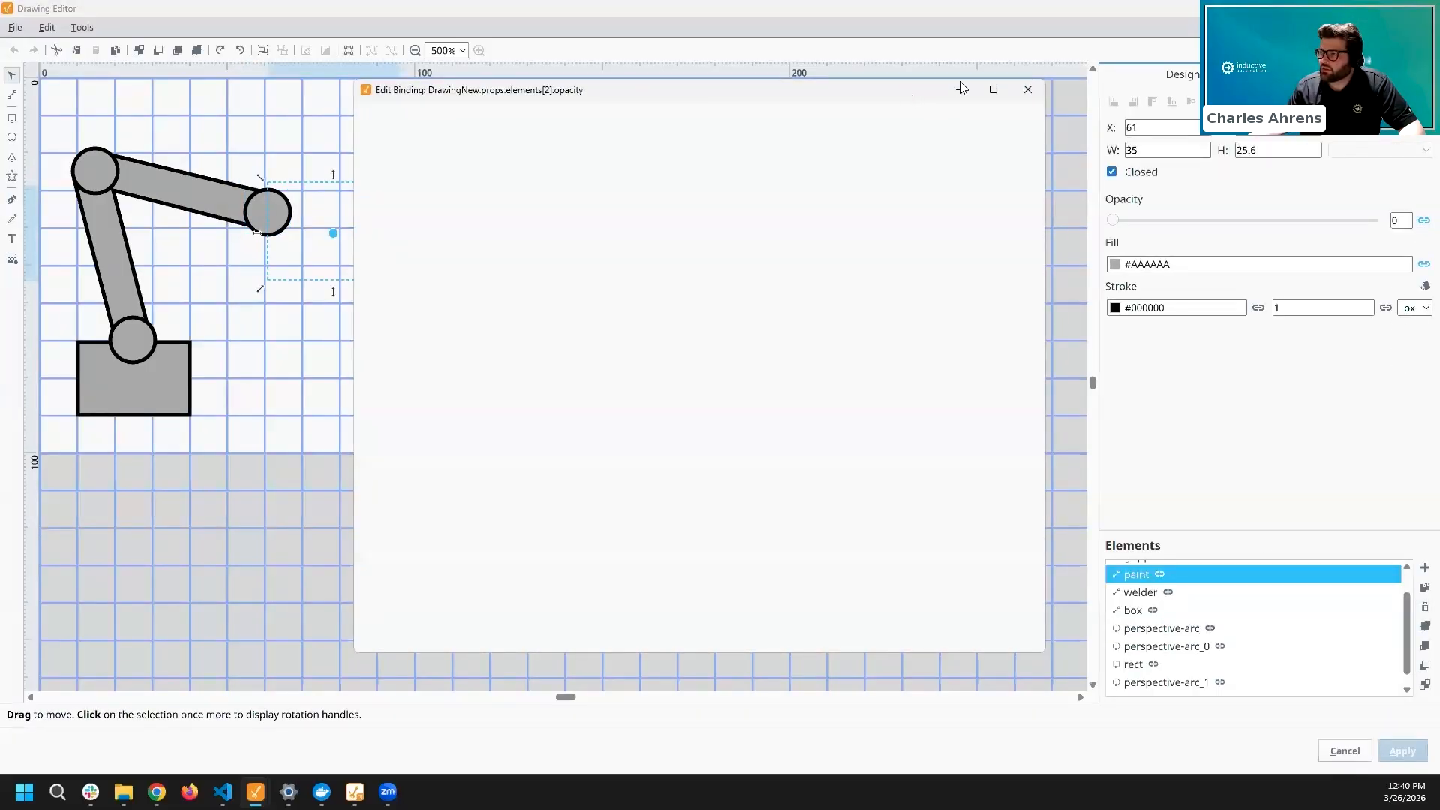
{"action": "left_click", "coordinate": [1028, 89]}
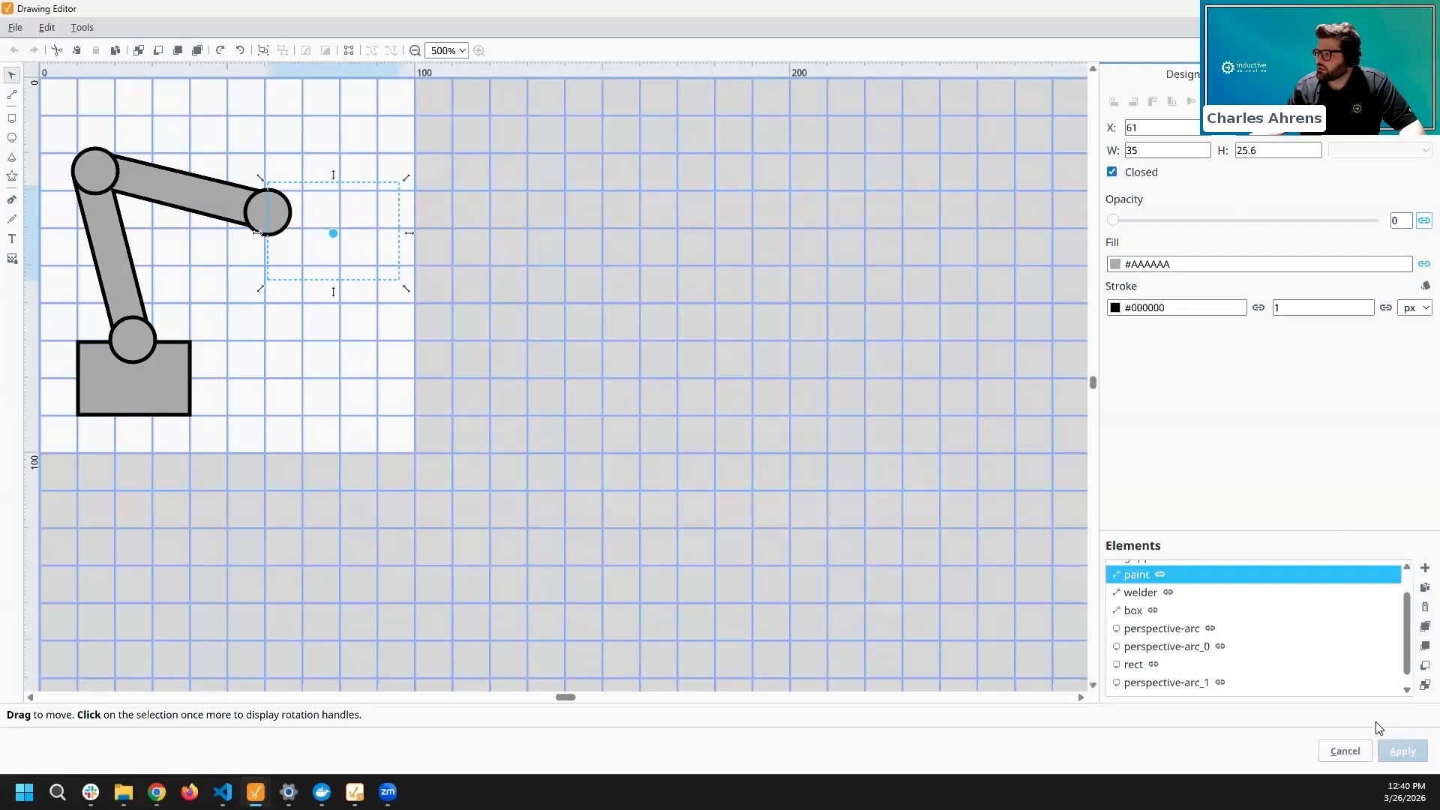
{"action": "left_click", "coordinate": [1345, 751]}
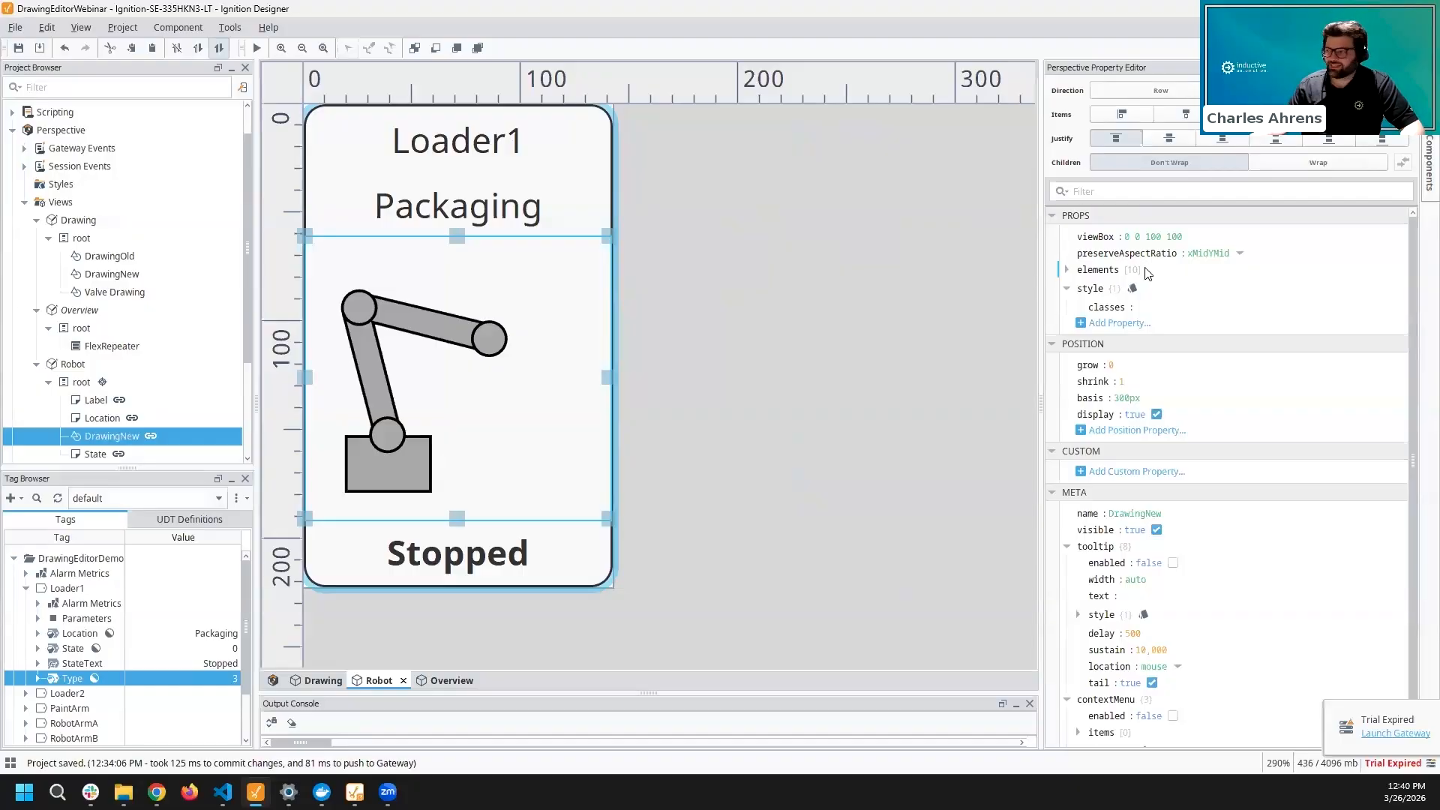
- Expand entries 1 to 4 of DrawingNew's elements property to examine the tooling elements' opacity properties
{"action": "left_click", "coordinate": [1067, 270]}
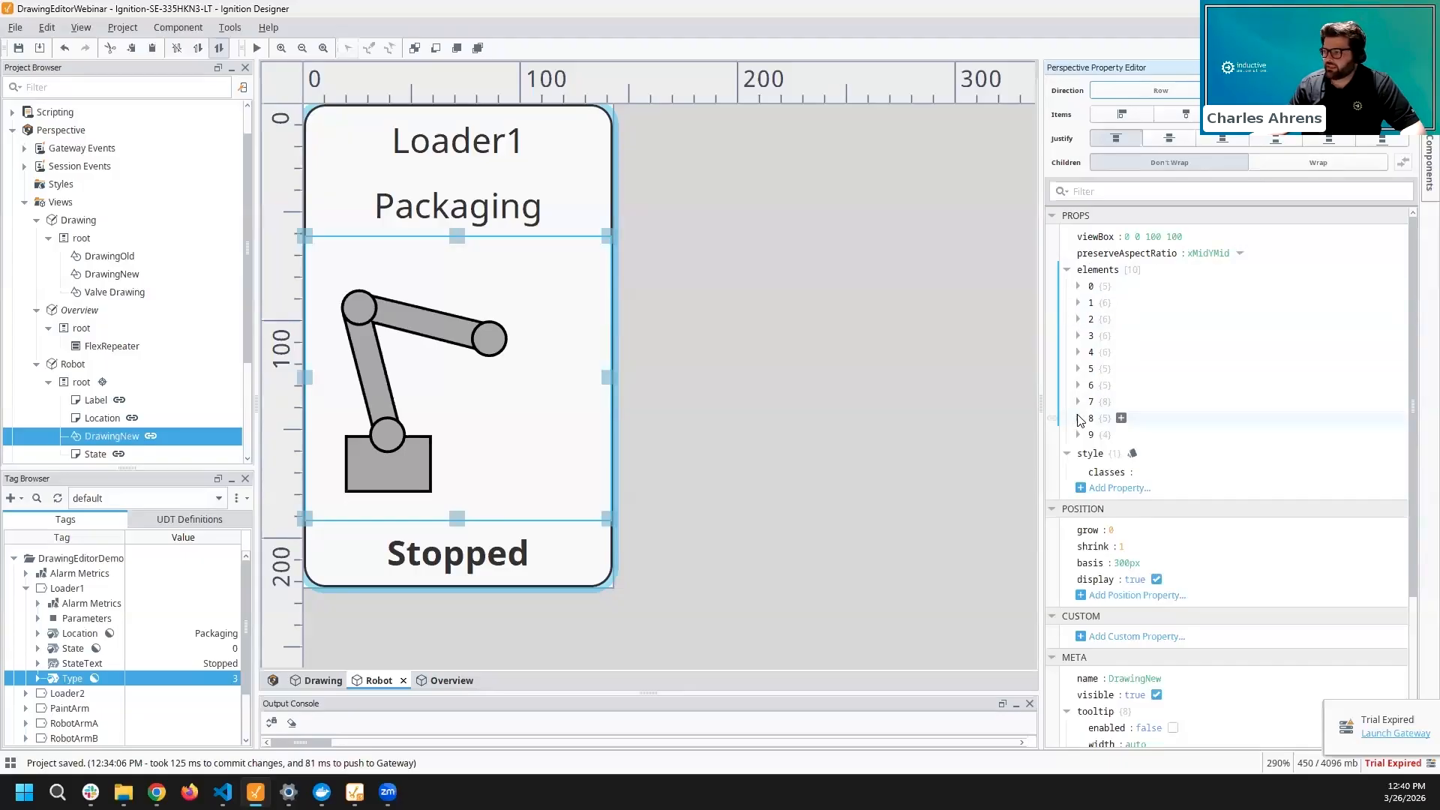
{"action": "left_click", "coordinate": [1078, 336]}
{"action": "left_click", "coordinate": [1078, 318]}
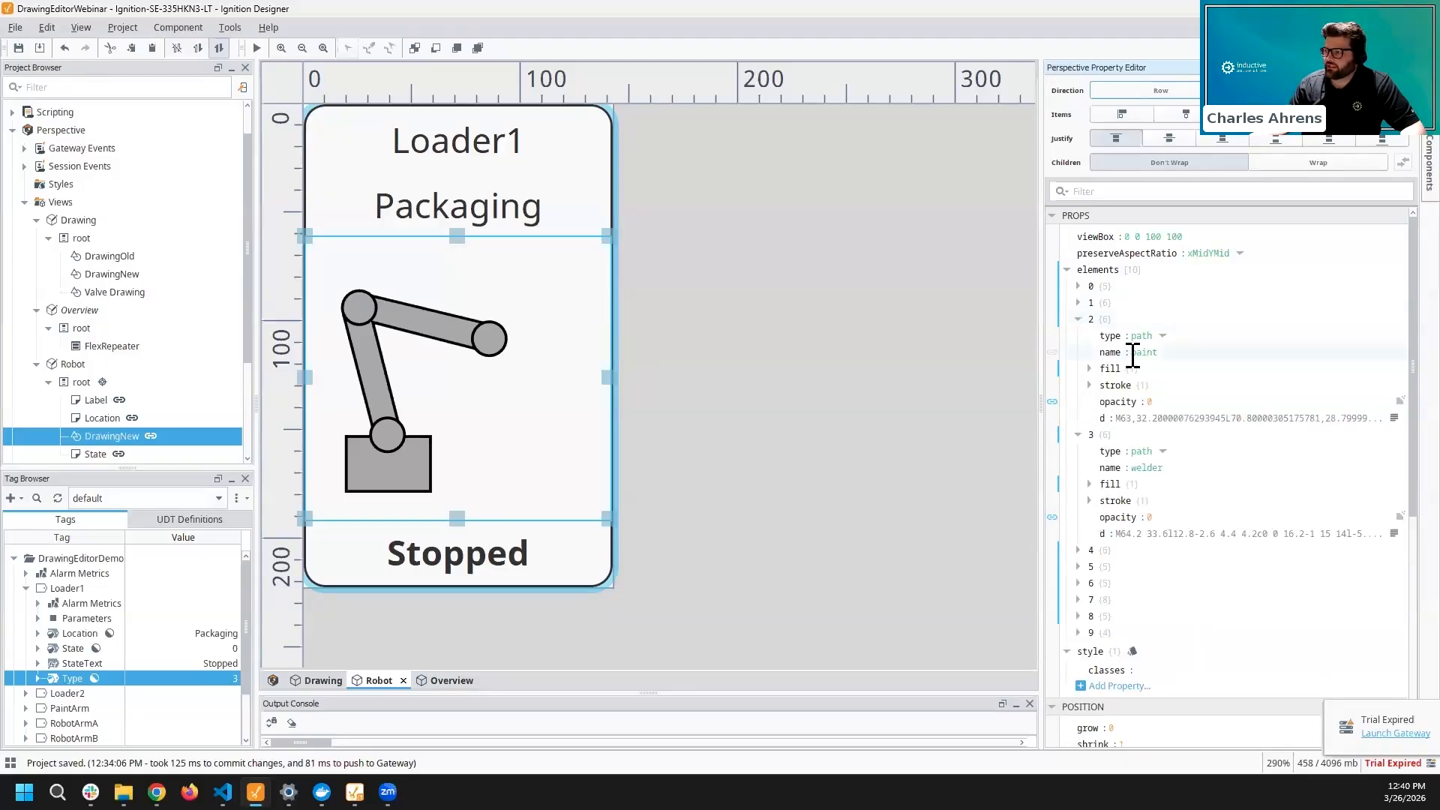
{"action": "left_click", "coordinate": [1078, 303]}
{"action": "left_click", "coordinate": [1077, 648]}
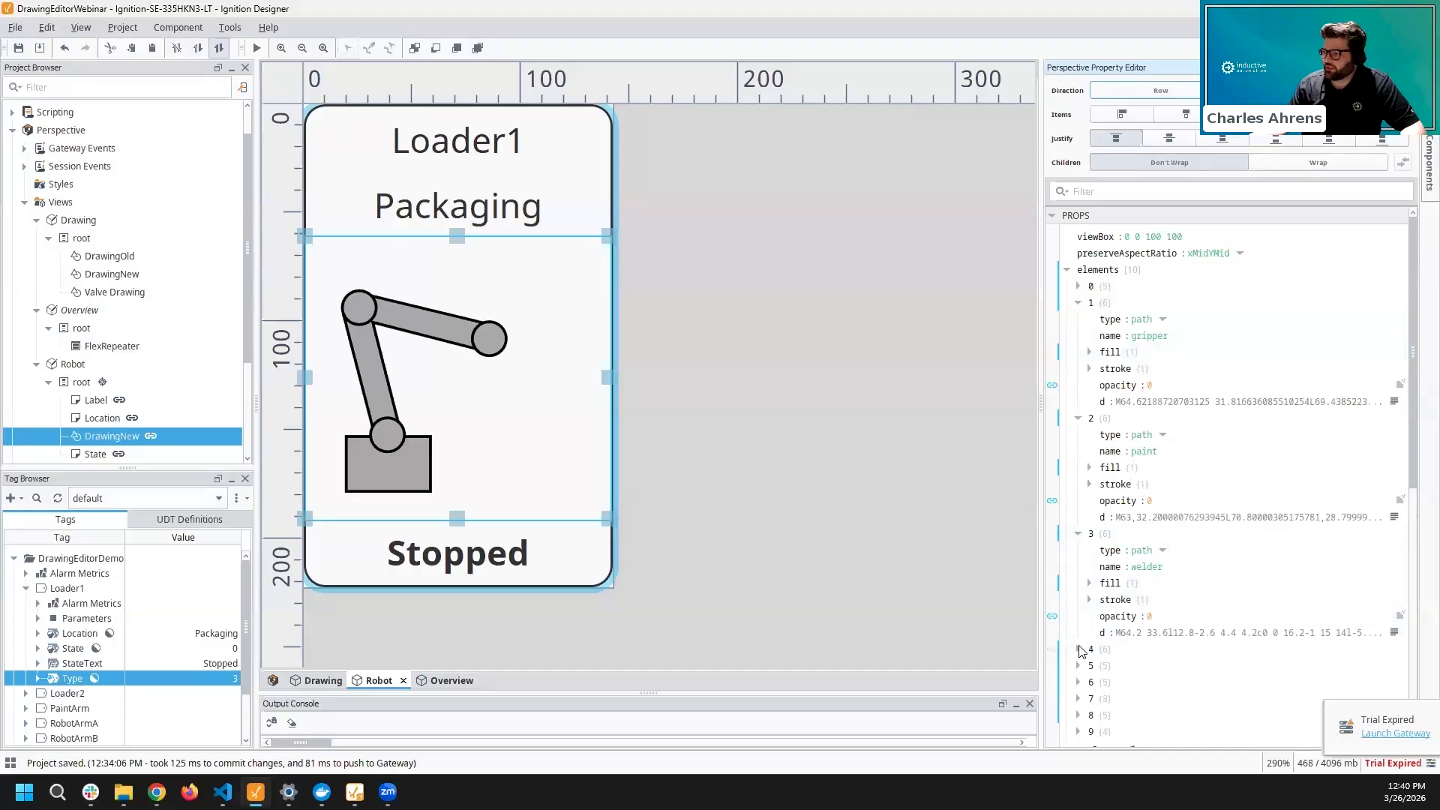
- Change the map input in the paint element's opacity binding to 2 and confirm the binding
{"action": "scroll", "coordinate": [1150, 569], "scroll_direction": "down", "scroll_amount": 2}
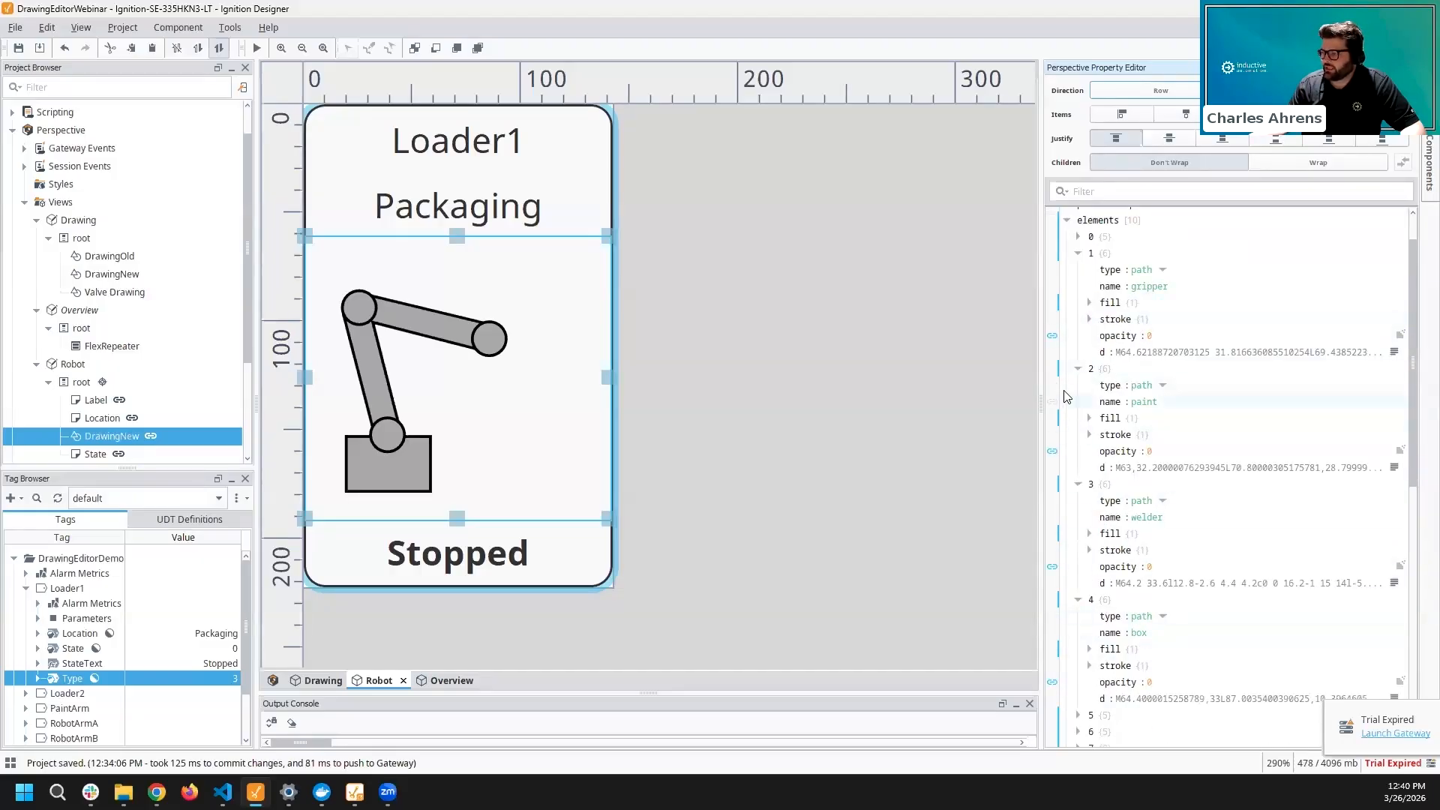
{"action": "left_click", "coordinate": [1051, 452]}
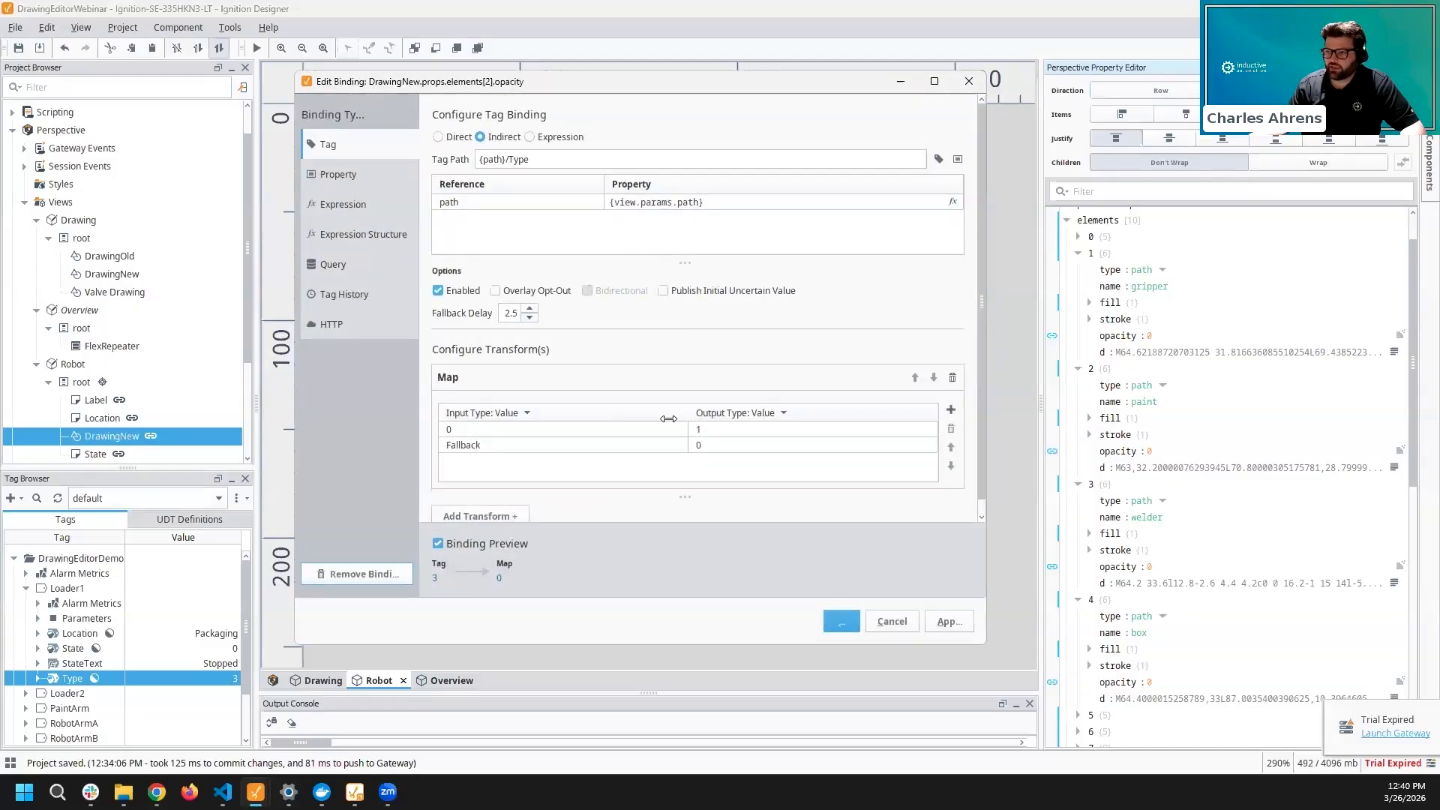
{"action": "double_click", "coordinate": [502, 428]}
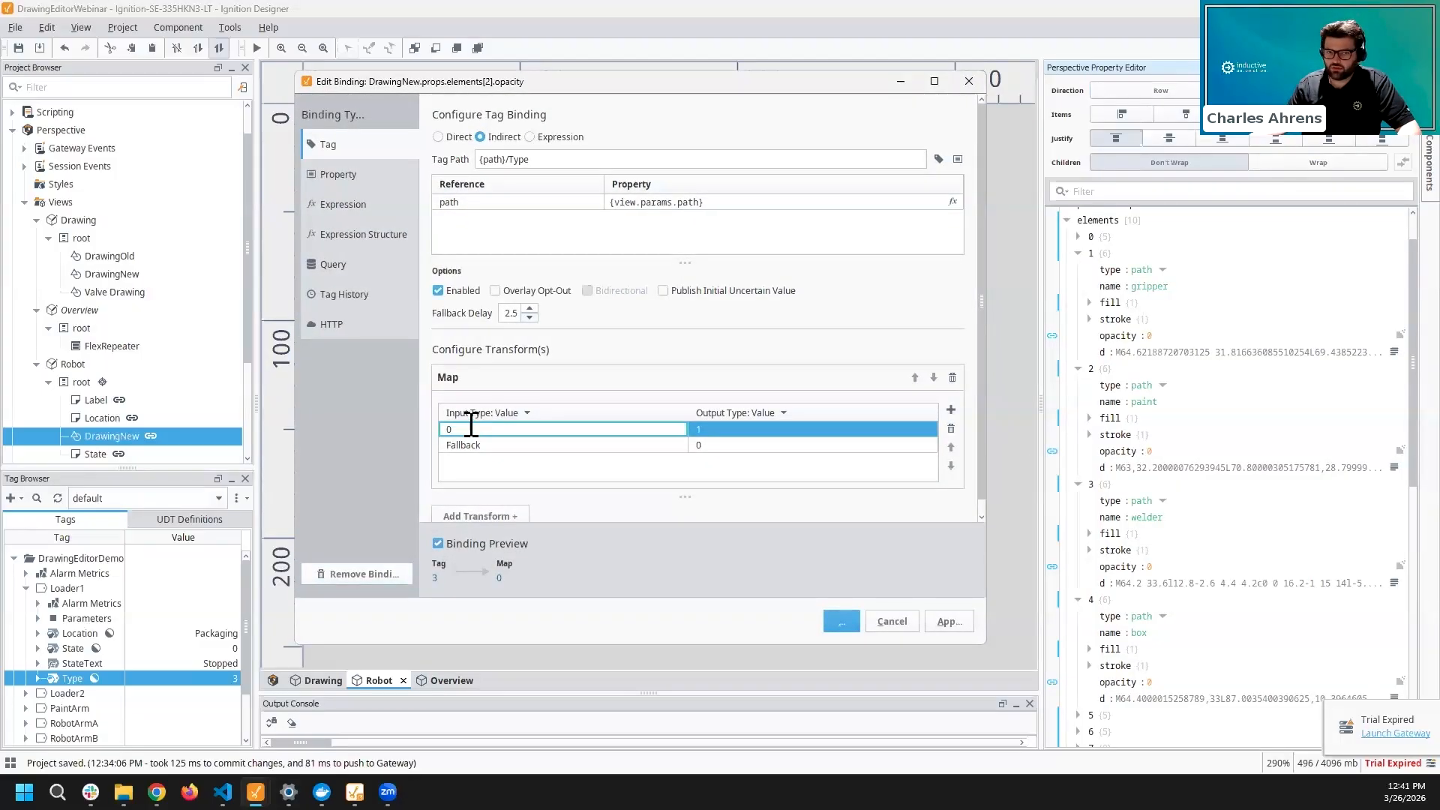
{"action": "key", "text": "BackSpace"}
{"action": "type", "text": "2"}
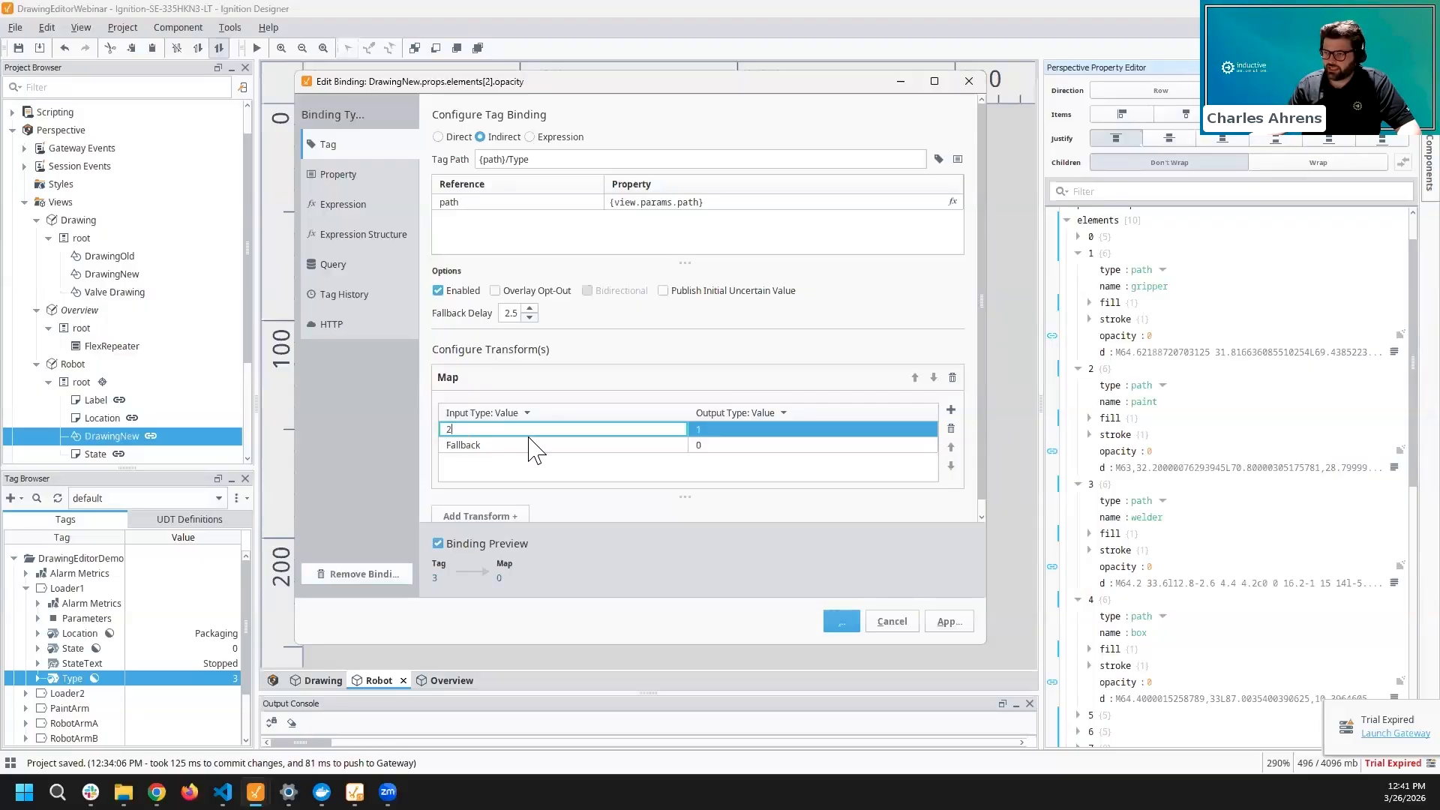
{"action": "left_click", "coordinate": [949, 621]}
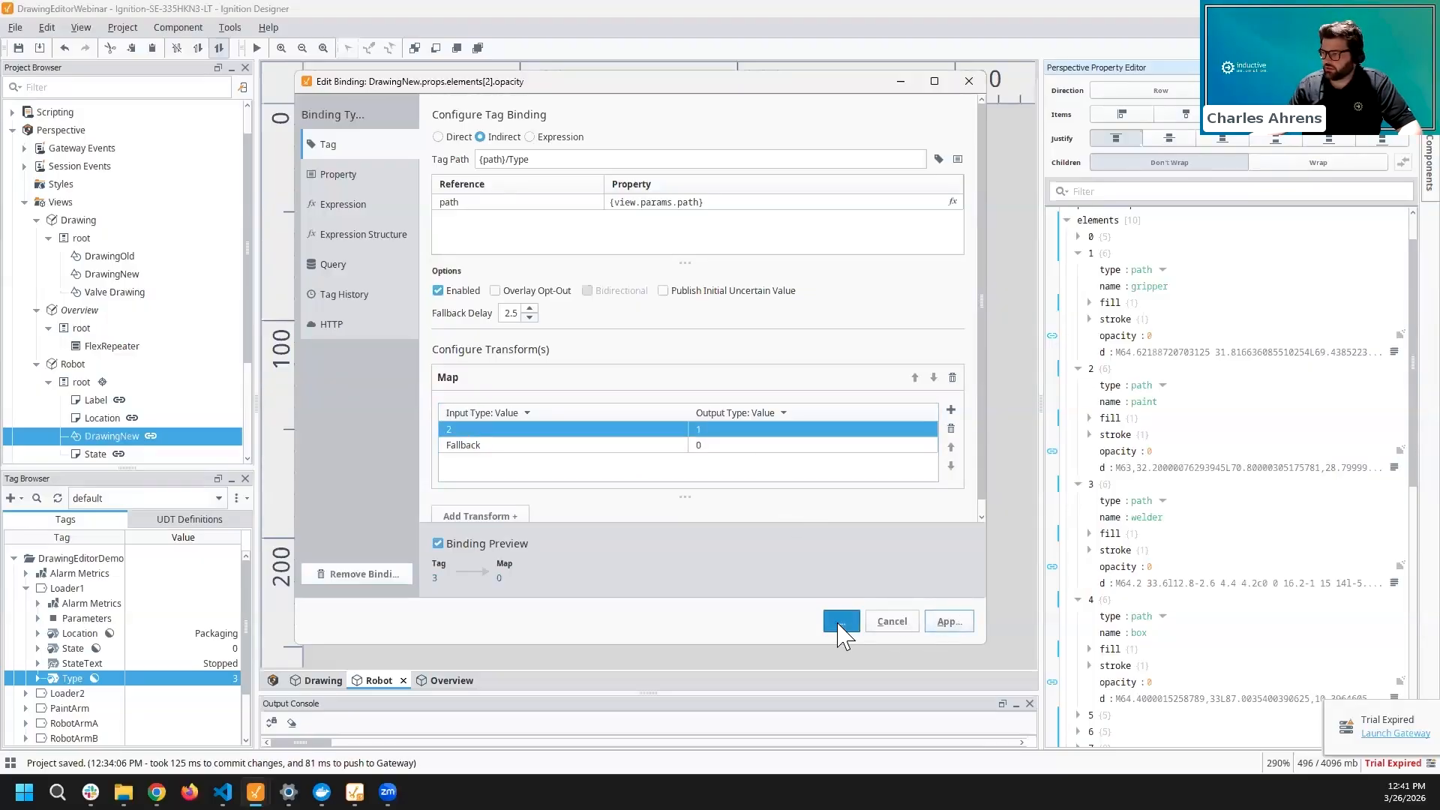
{"action": "left_click", "coordinate": [840, 621]}
- Change the map input in the welder element's opacity binding to 1 and confirm the binding
{"action": "left_click", "coordinate": [1052, 566]}
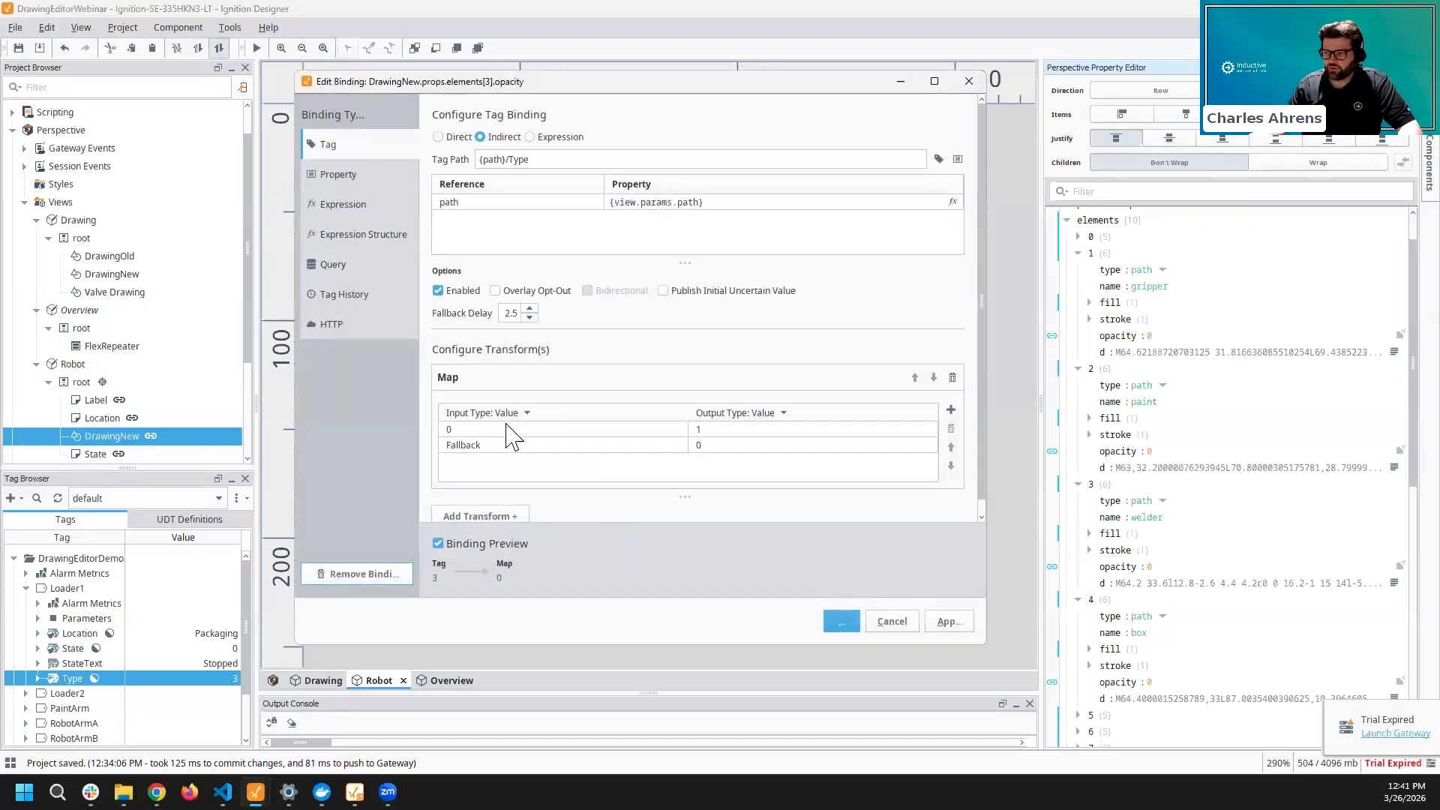
{"action": "double_click", "coordinate": [500, 427]}
{"action": "left_click_drag", "start_coordinate": [500, 427], "coordinate": [413, 431]}
{"action": "type", "text": "1"}
{"action": "key", "text": "Return"}
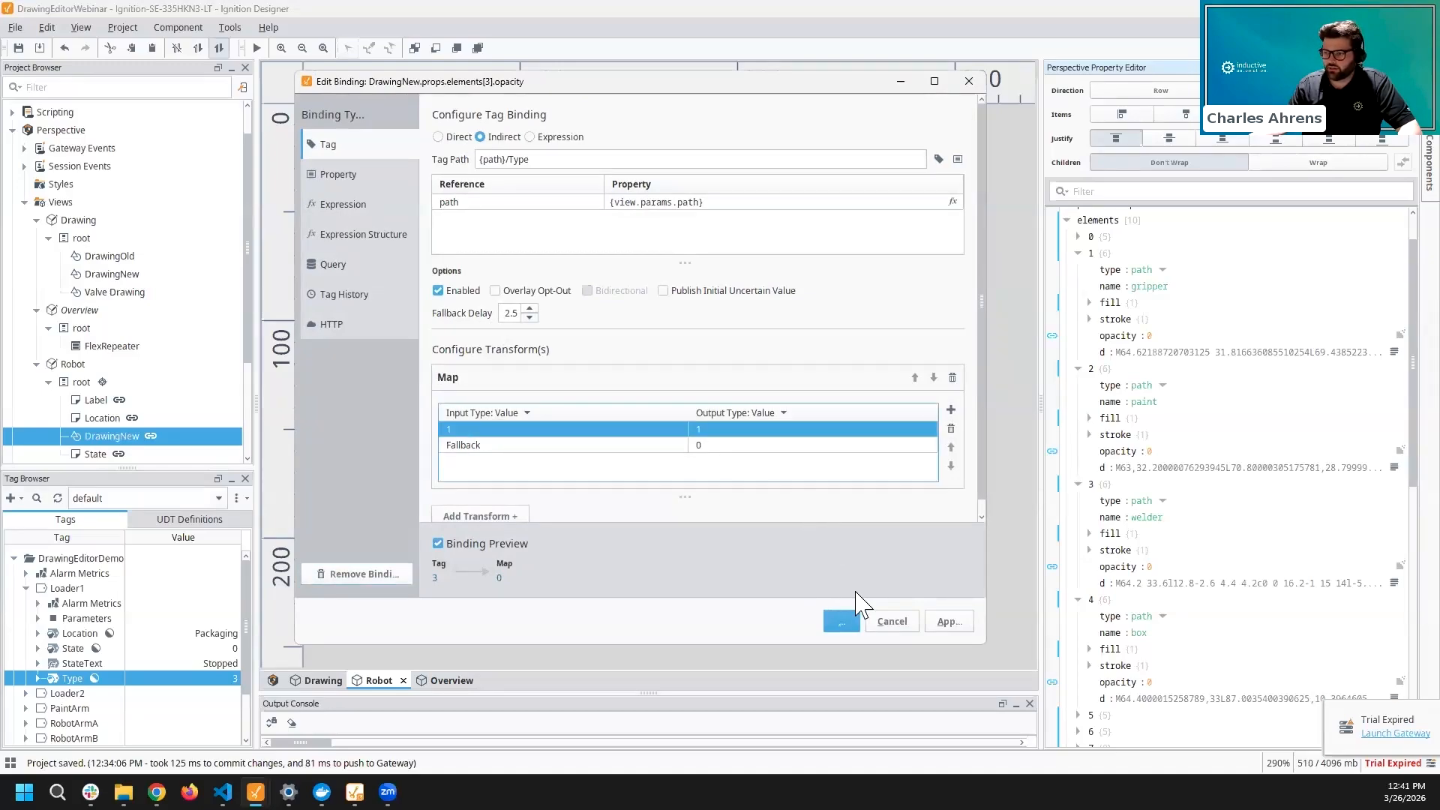
{"action": "left_click", "coordinate": [850, 627]}
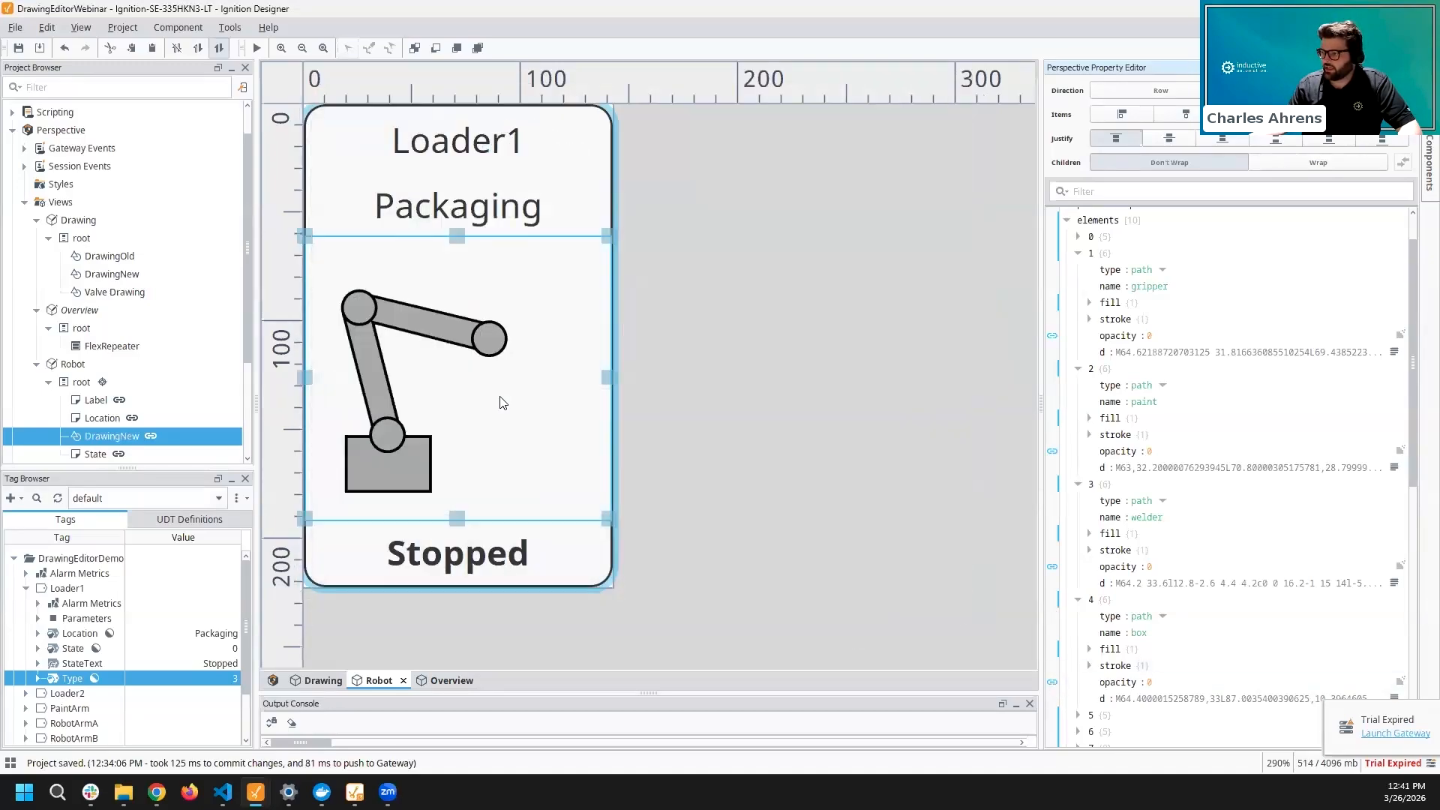
- Change the map input in the box element's opacity binding to 3 and confirm the binding
{"action": "left_click", "coordinate": [1052, 682]}
{"action": "double_click", "coordinate": [475, 430]}
{"action": "type", "text": "3"}
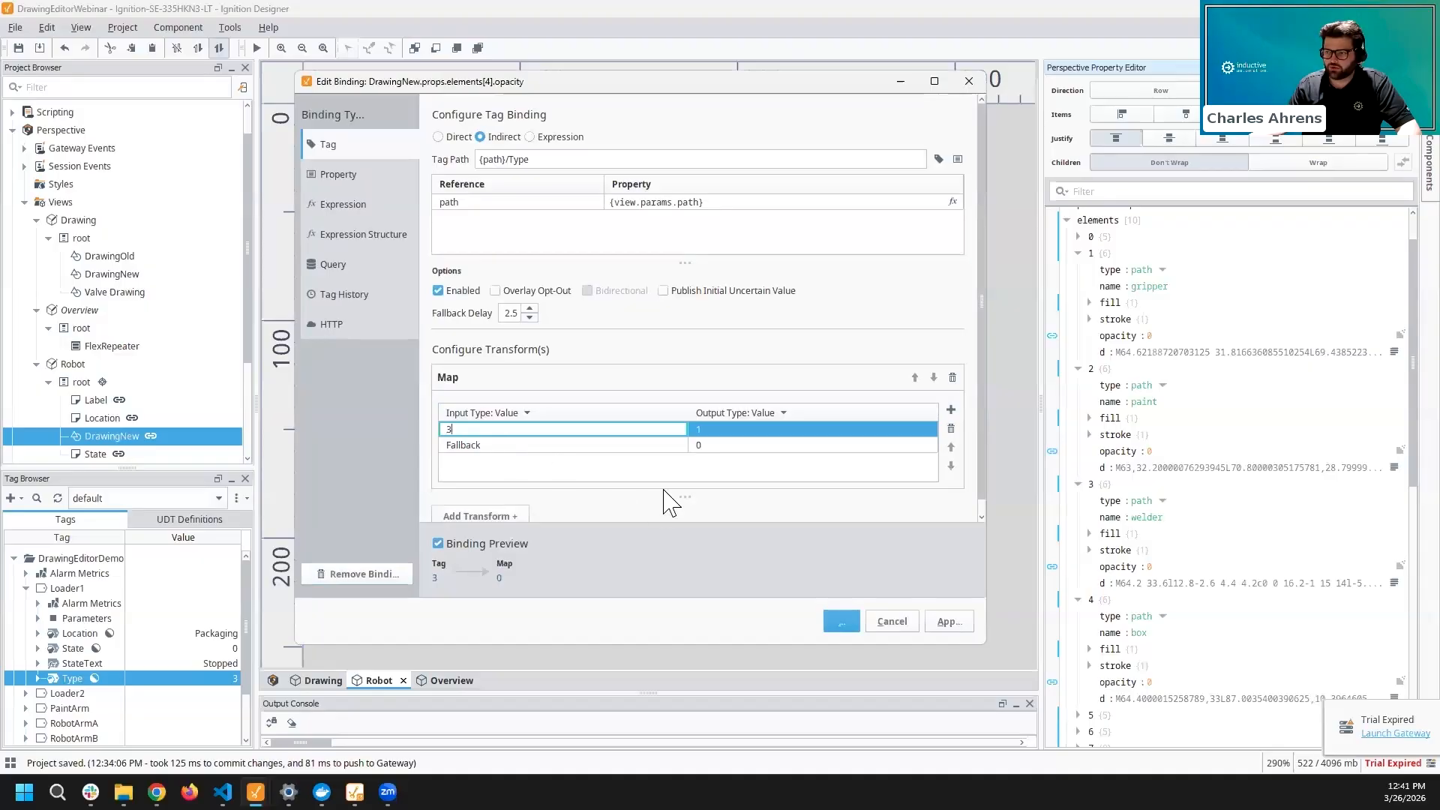
{"action": "key", "text": "Return"}
{"action": "left_click", "coordinate": [842, 621]}
- Save the project and open the Overview view to check the robots' tooling
{"action": "left_click", "coordinate": [727, 402]}
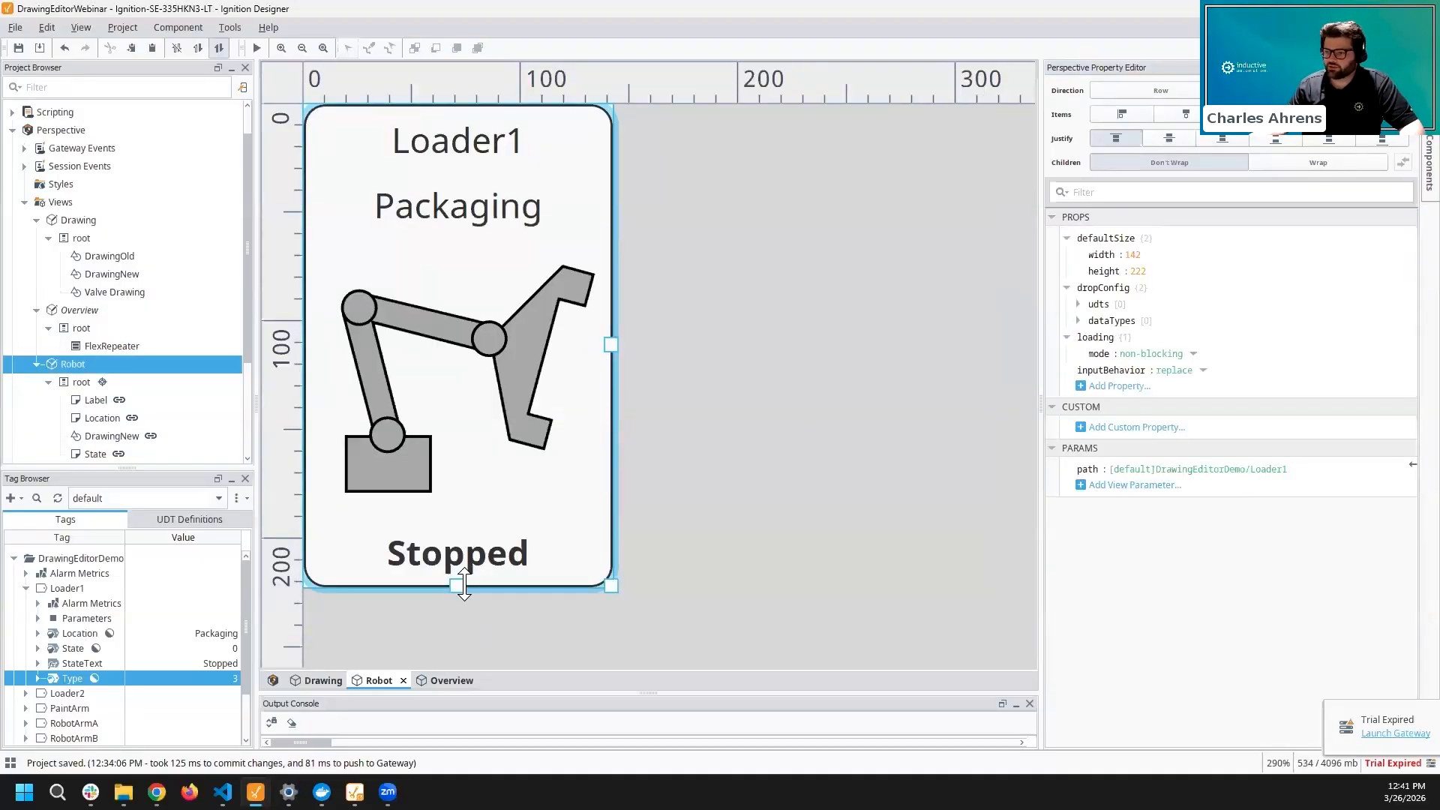
{"action": "key", "text": "ctrl+s"}
{"action": "left_click", "coordinate": [449, 681]}
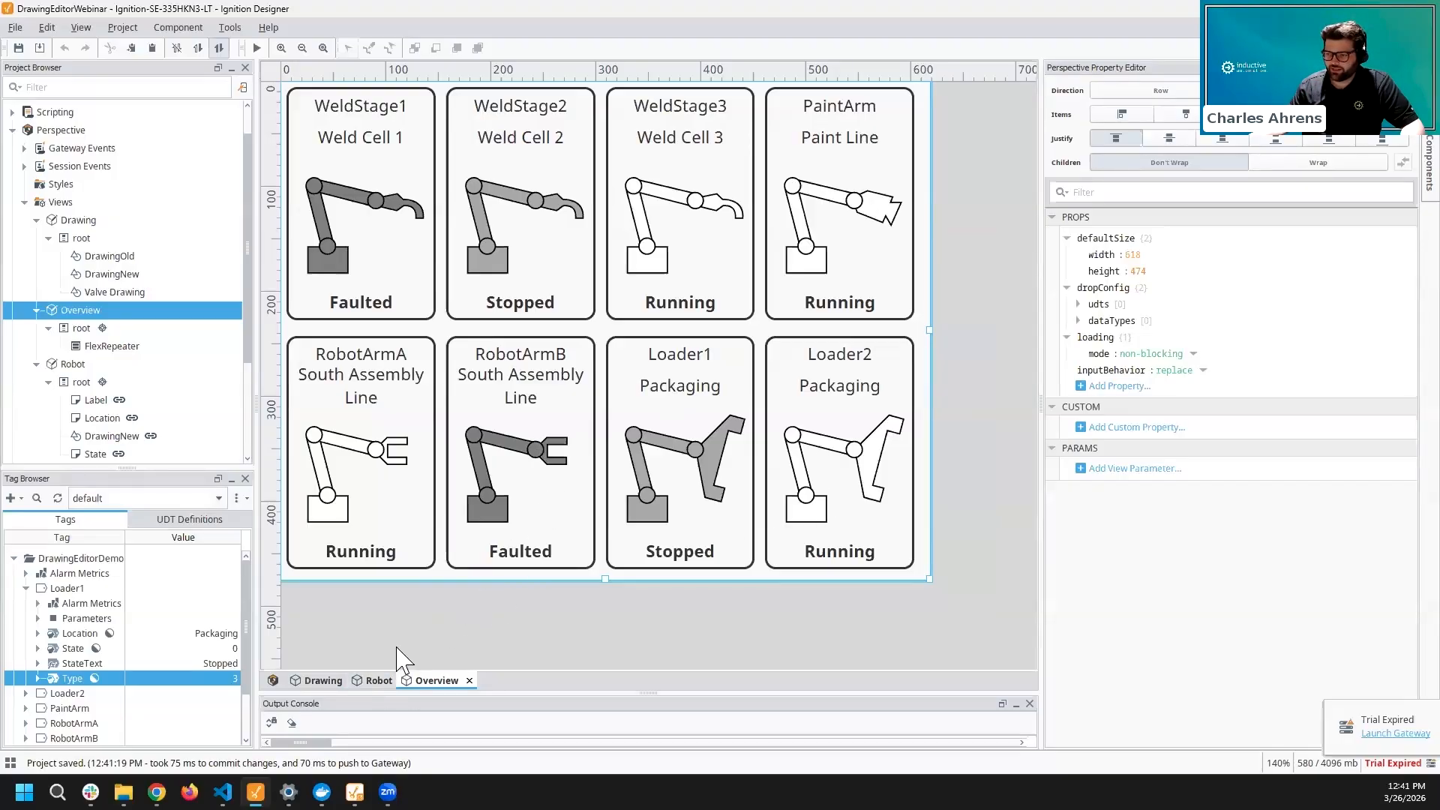
- Return to the Robot view and open DrawingNew in a maximized drawing editor
{"action": "left_click", "coordinate": [379, 680]}
{"action": "left_click", "coordinate": [501, 386]}
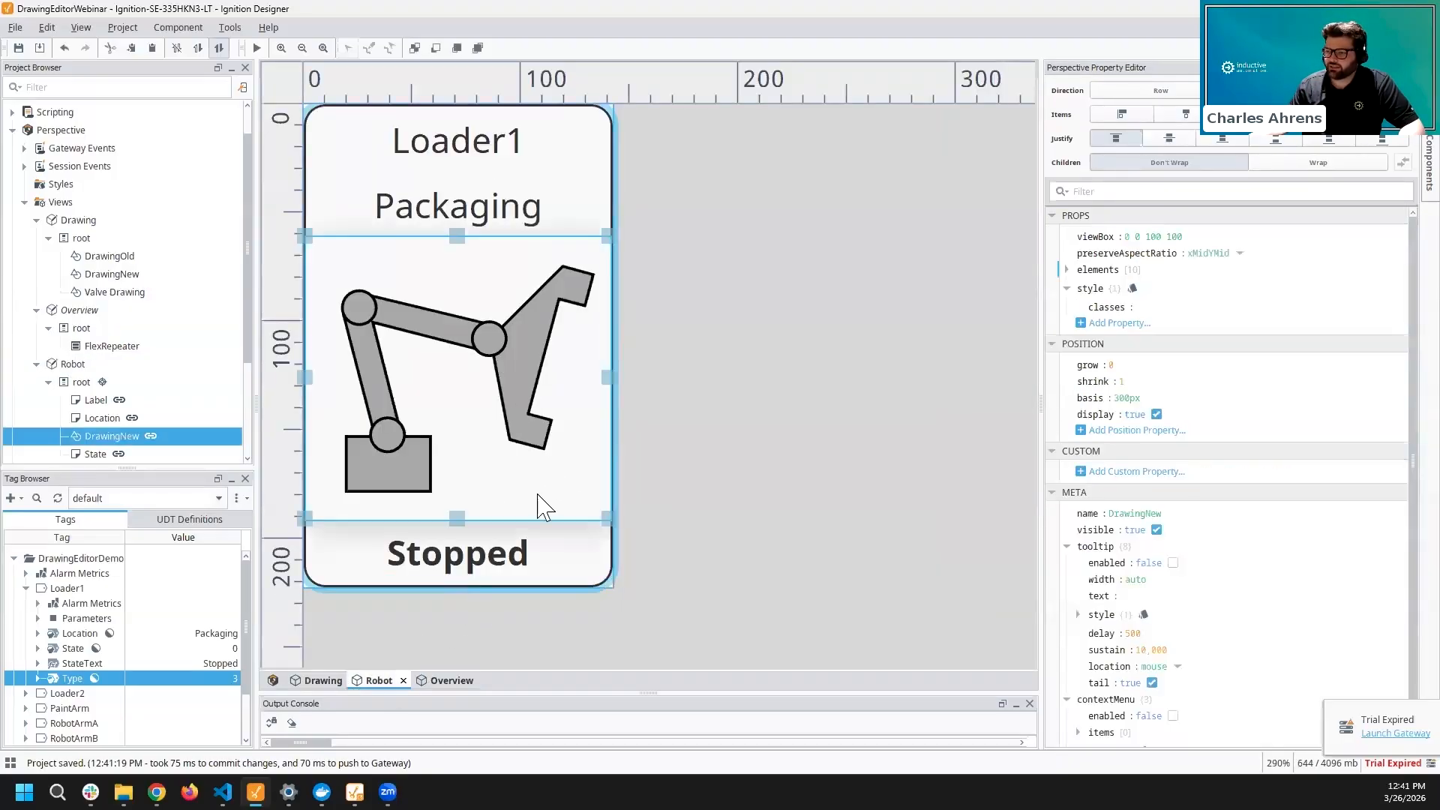
{"action": "right_click", "coordinate": [499, 373]}
{"action": "left_click", "coordinate": [555, 705]}
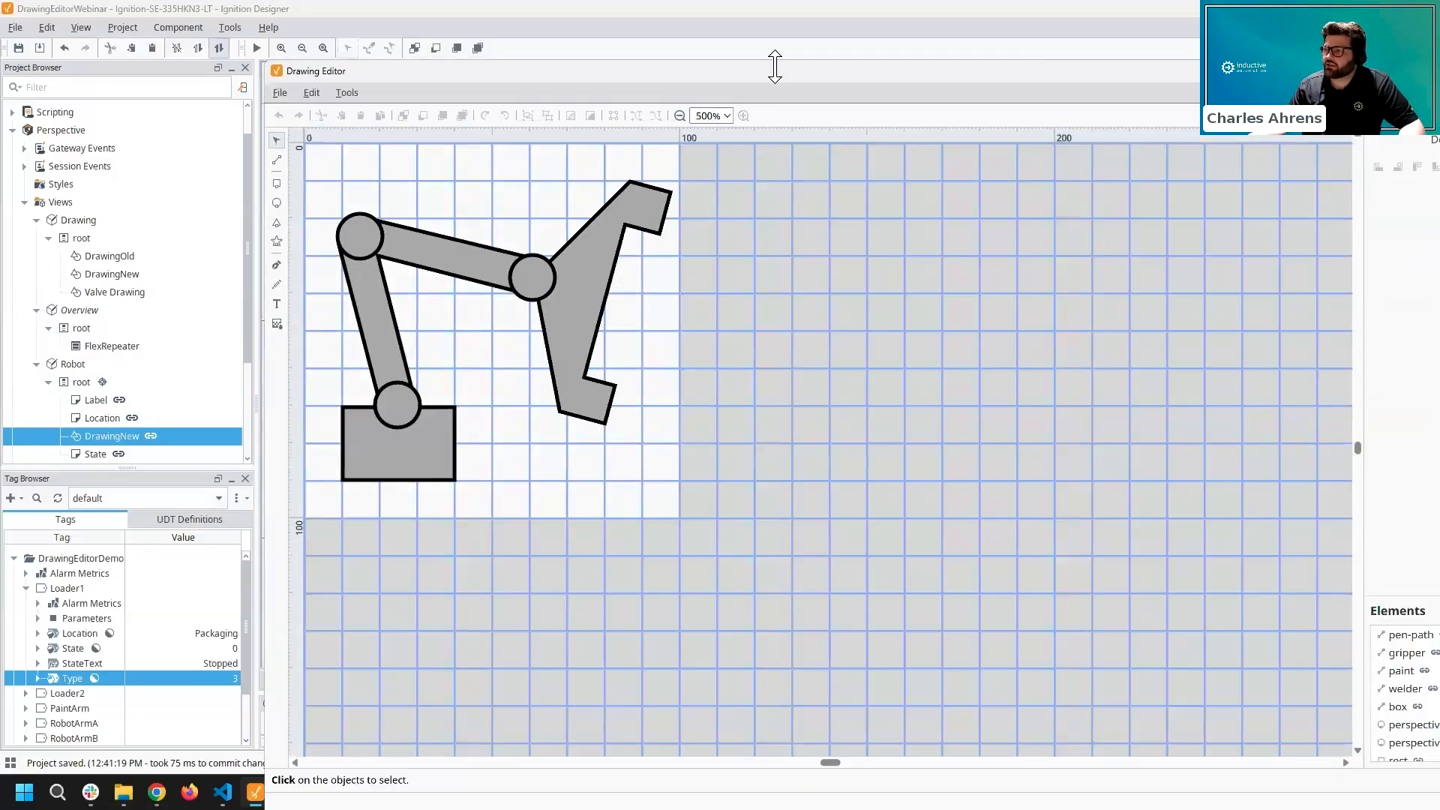
{"action": "left_click_drag", "start_coordinate": [775, 65], "coordinate": [775, 58]}
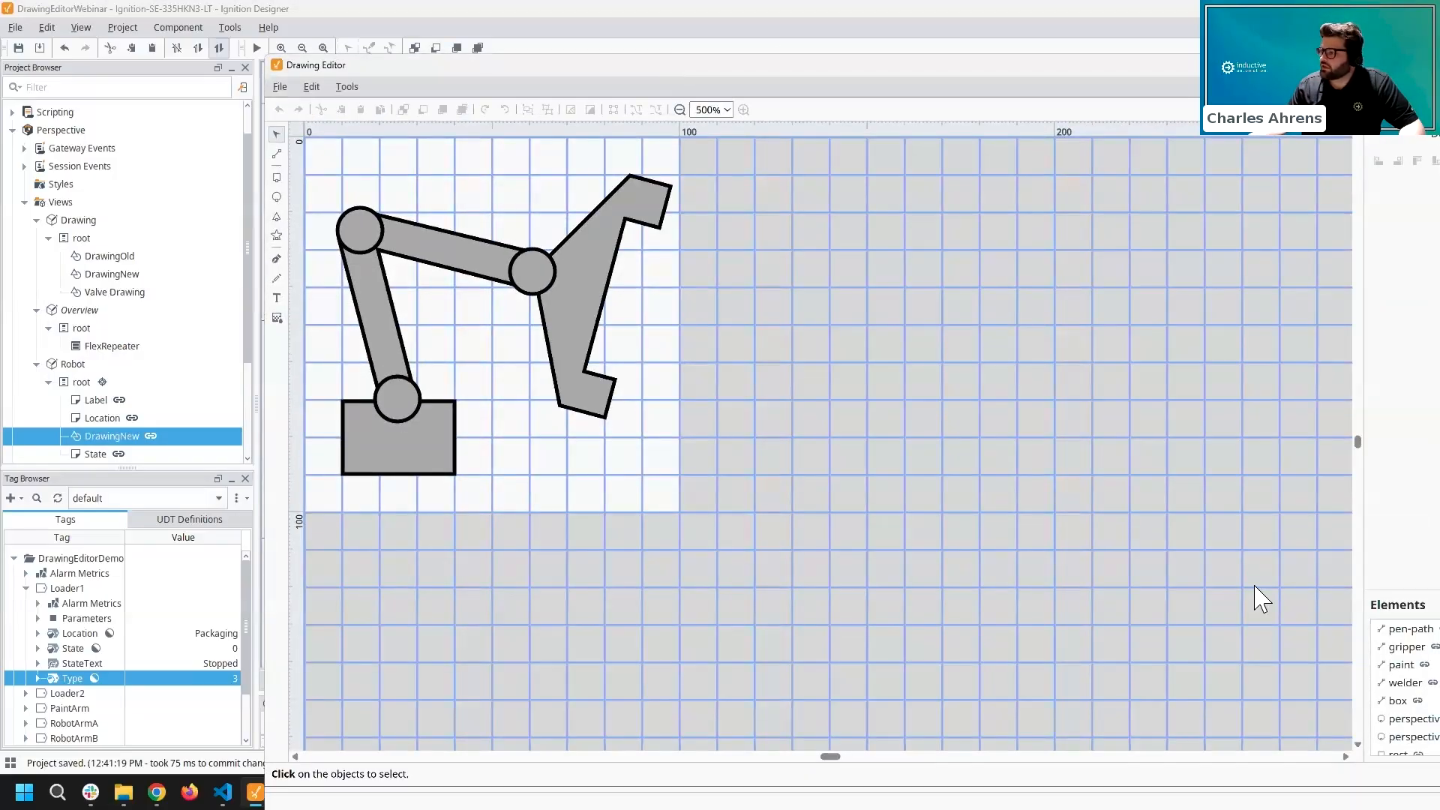
- Bind the faulted group's opacity to the indirect tag path {path}/State, with the view's path parameter as the reference
{"action": "scroll", "coordinate": [1173, 660], "scroll_direction": "down", "scroll_amount": 3}
{"action": "left_click", "coordinate": [1156, 687]}
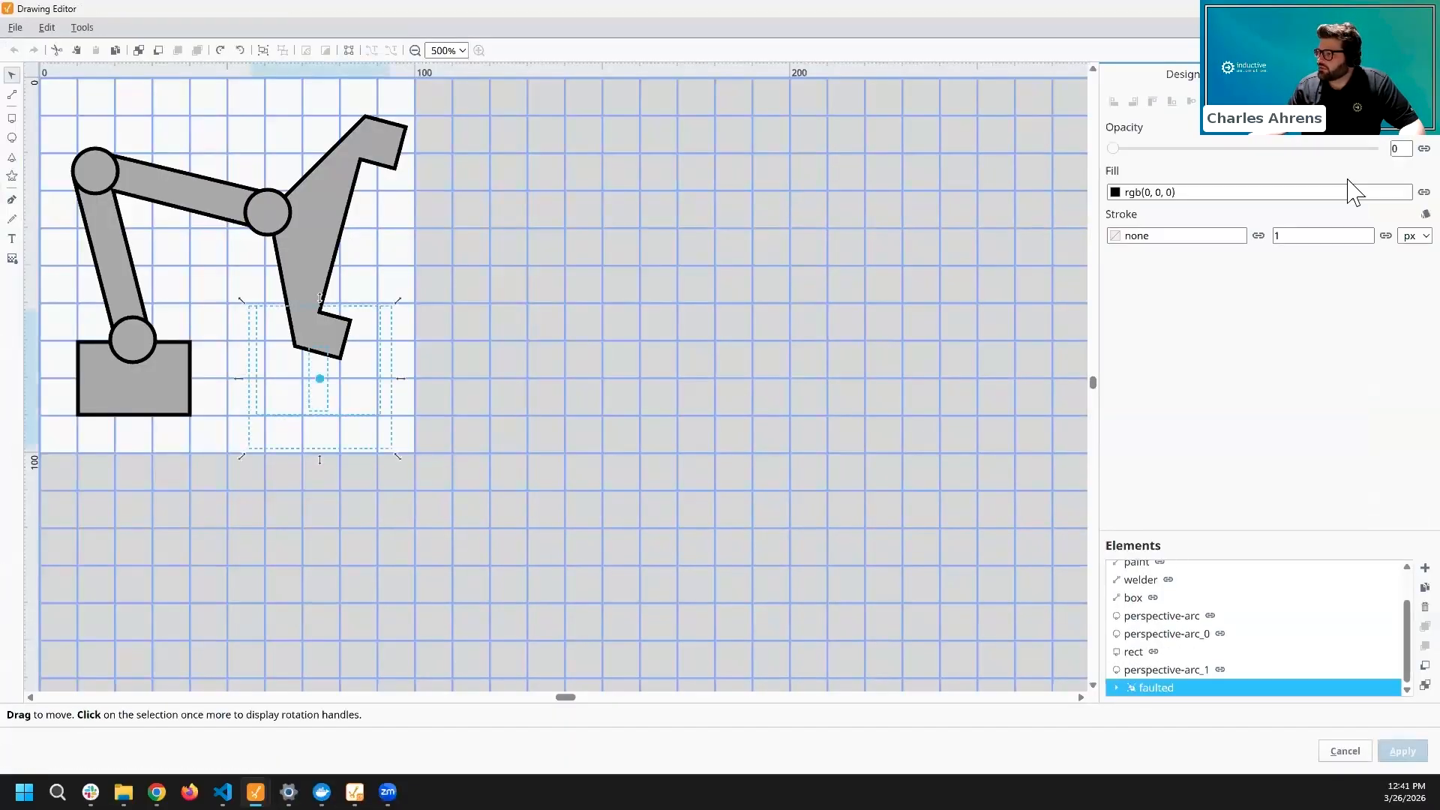
{"action": "left_click", "coordinate": [1423, 147]}
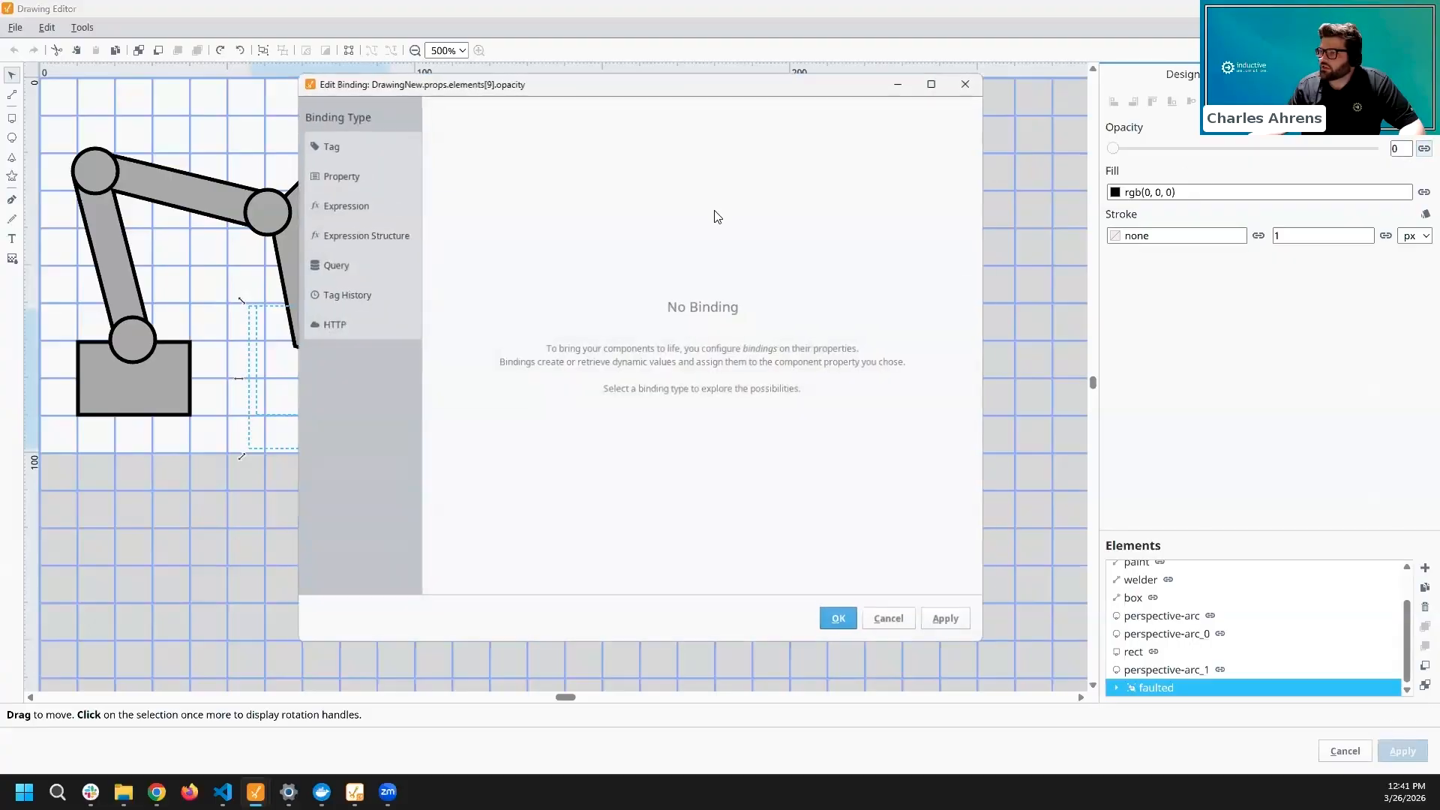
{"action": "left_click", "coordinate": [360, 144]}
{"action": "left_click", "coordinate": [480, 137]}
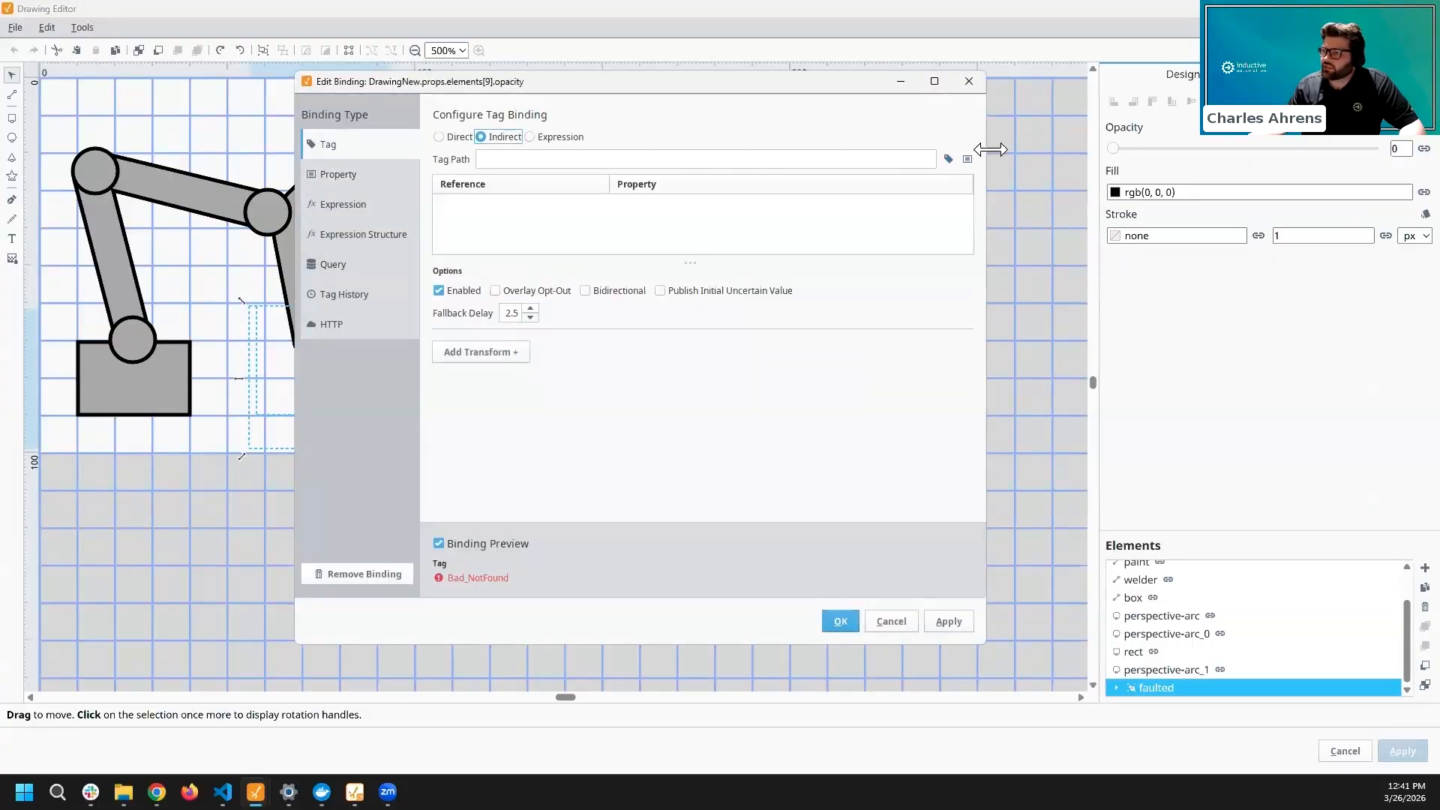
{"action": "left_click", "coordinate": [967, 159]}
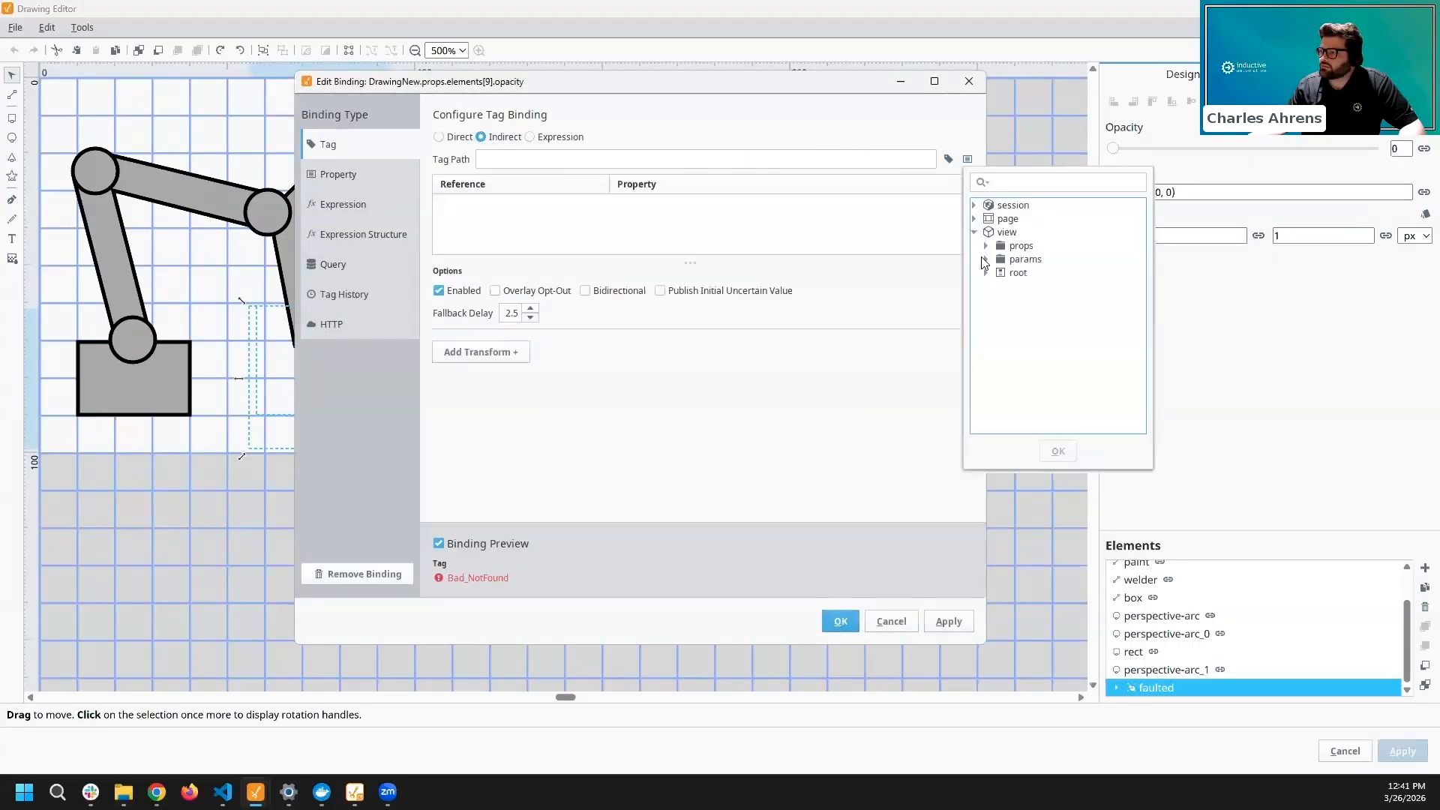
{"action": "left_click", "coordinate": [986, 259]}
{"action": "left_click", "coordinate": [1030, 272]}
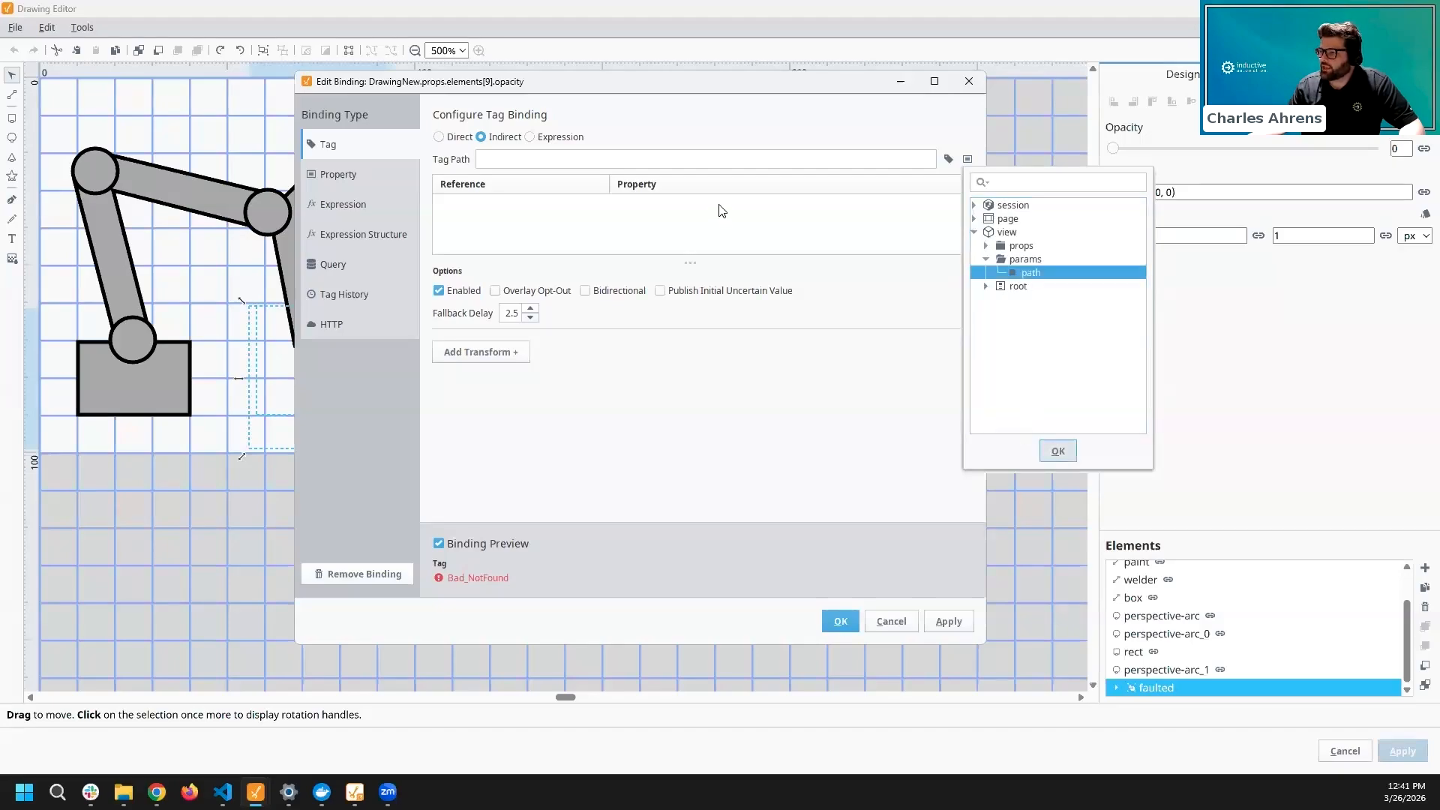
{"action": "left_click", "coordinate": [1058, 451]}
{"action": "type", "text": "/State"}
- Add a map transform to the faulted opacity binding with input 2 giving 1 and fallback 0, and confirm the binding
{"action": "left_click", "coordinate": [481, 351]}
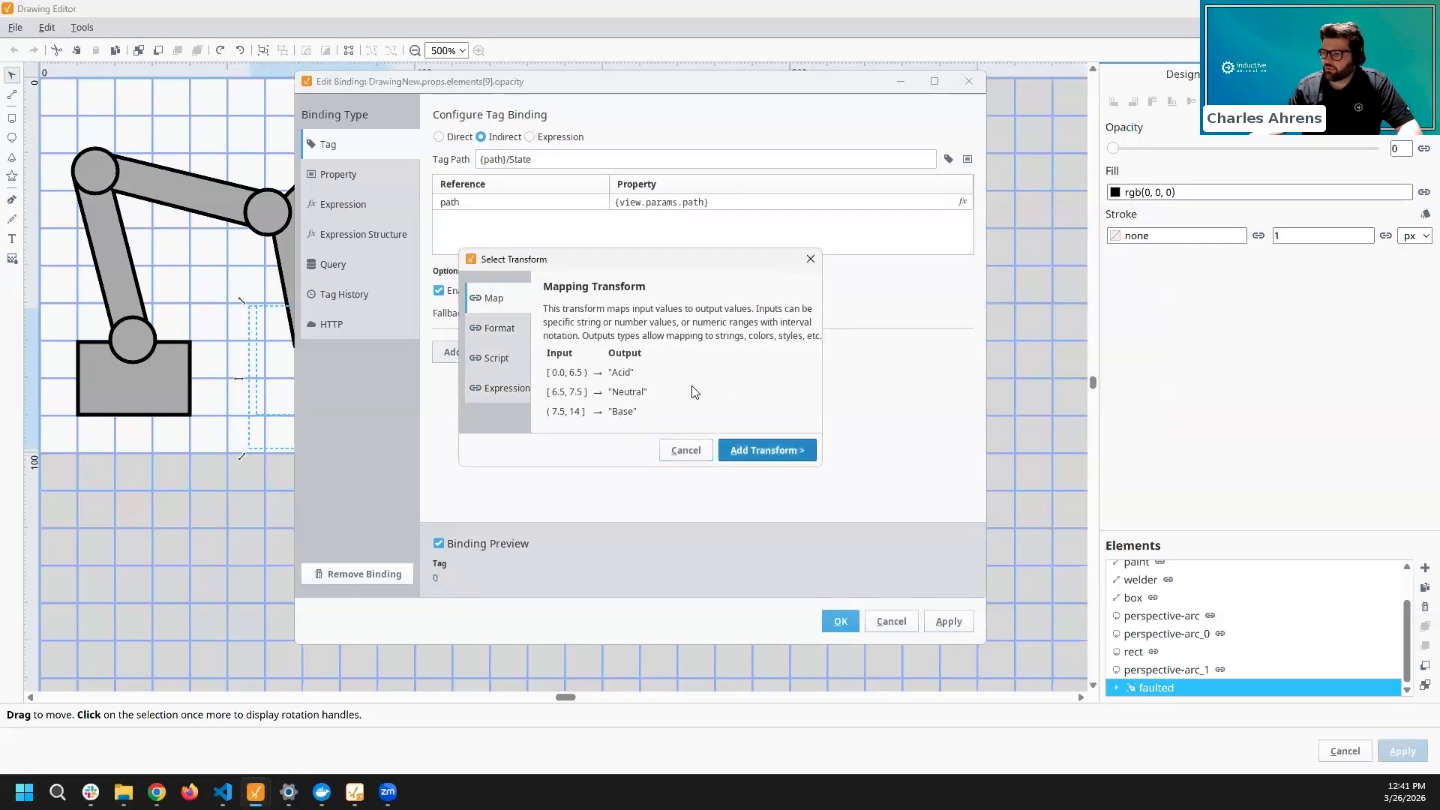
{"action": "left_click", "coordinate": [767, 450]}
{"action": "left_click", "coordinate": [950, 409]}
{"action": "type", "text": "2"}
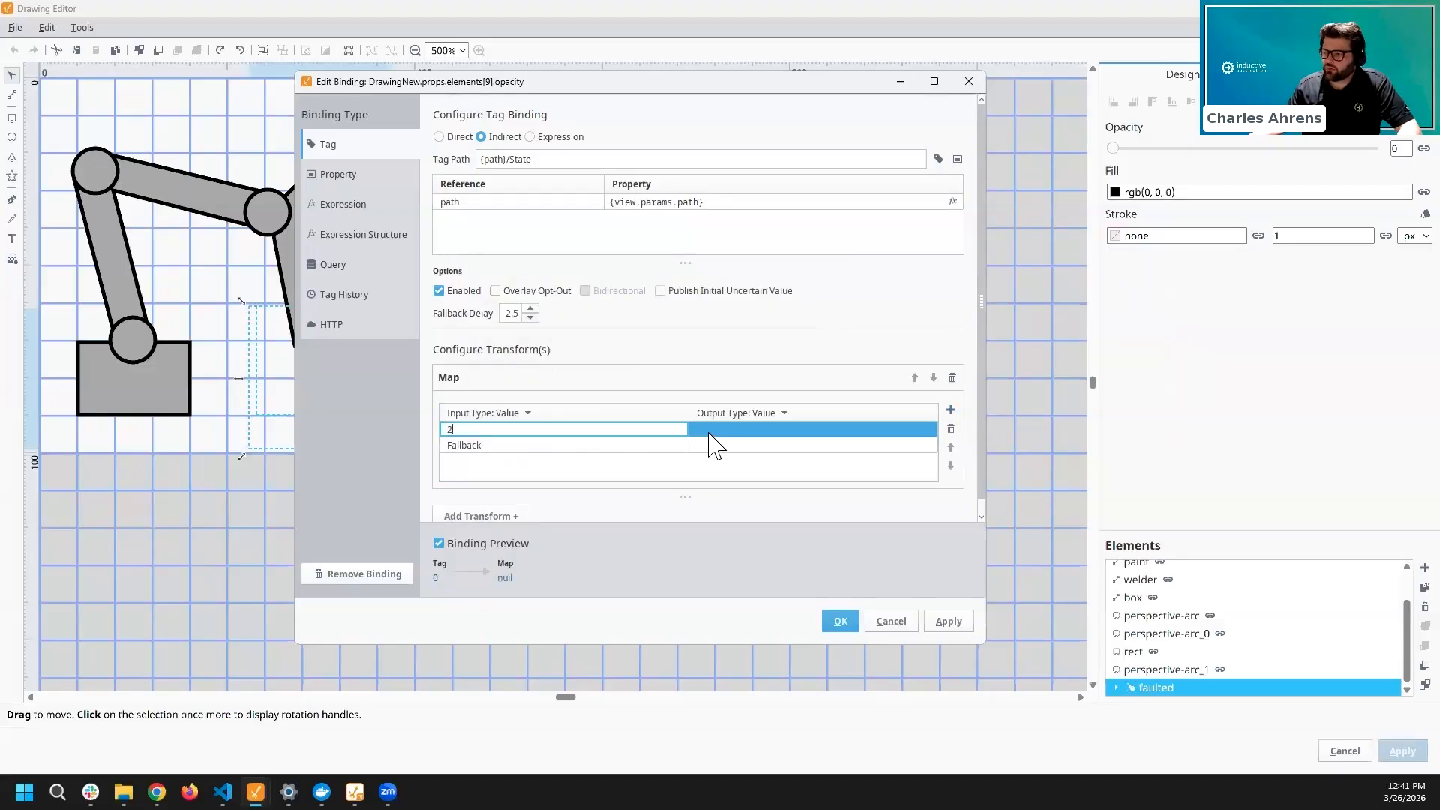
{"action": "left_click", "coordinate": [710, 428]}
{"action": "type", "text": "1"}
{"action": "left_click", "coordinate": [713, 445]}
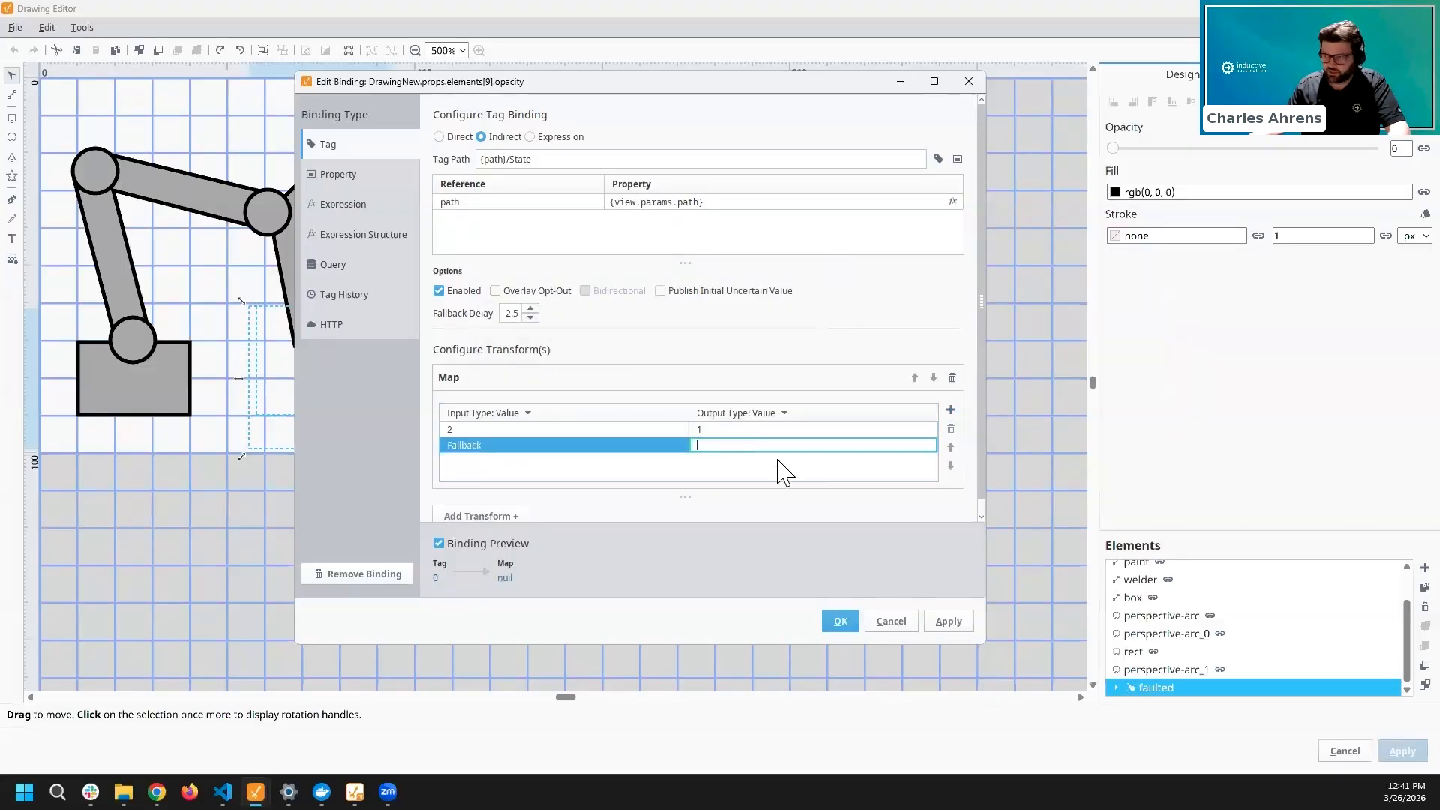
{"action": "type", "text": "0"}
{"action": "key", "text": "Return"}
{"action": "left_click", "coordinate": [840, 621]}
- Apply the drawing changes and open the Overview view to check the faulted symbol on the robots
{"action": "left_click", "coordinate": [1402, 751]}
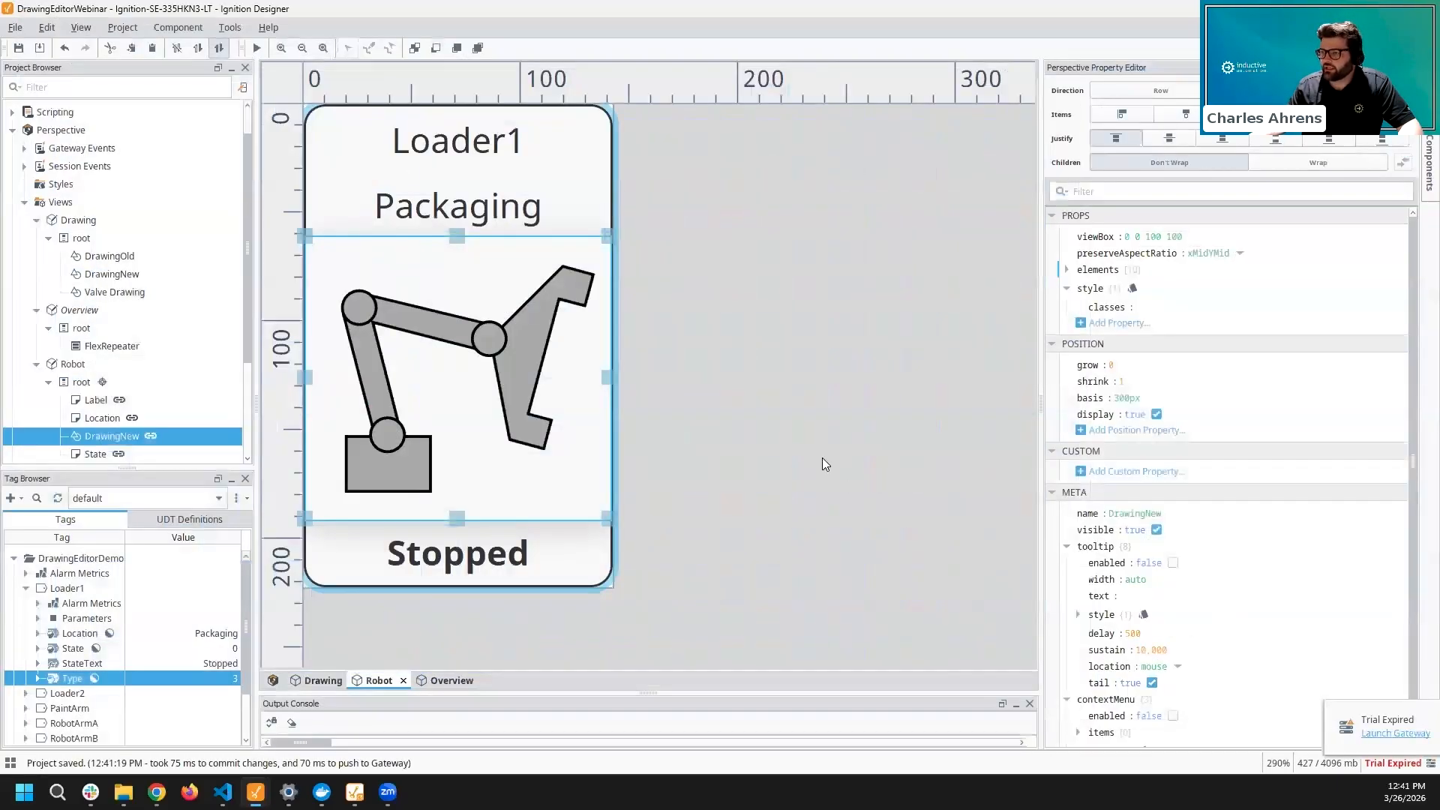
{"action": "left_click", "coordinate": [470, 635]}
{"action": "left_click", "coordinate": [449, 680]}
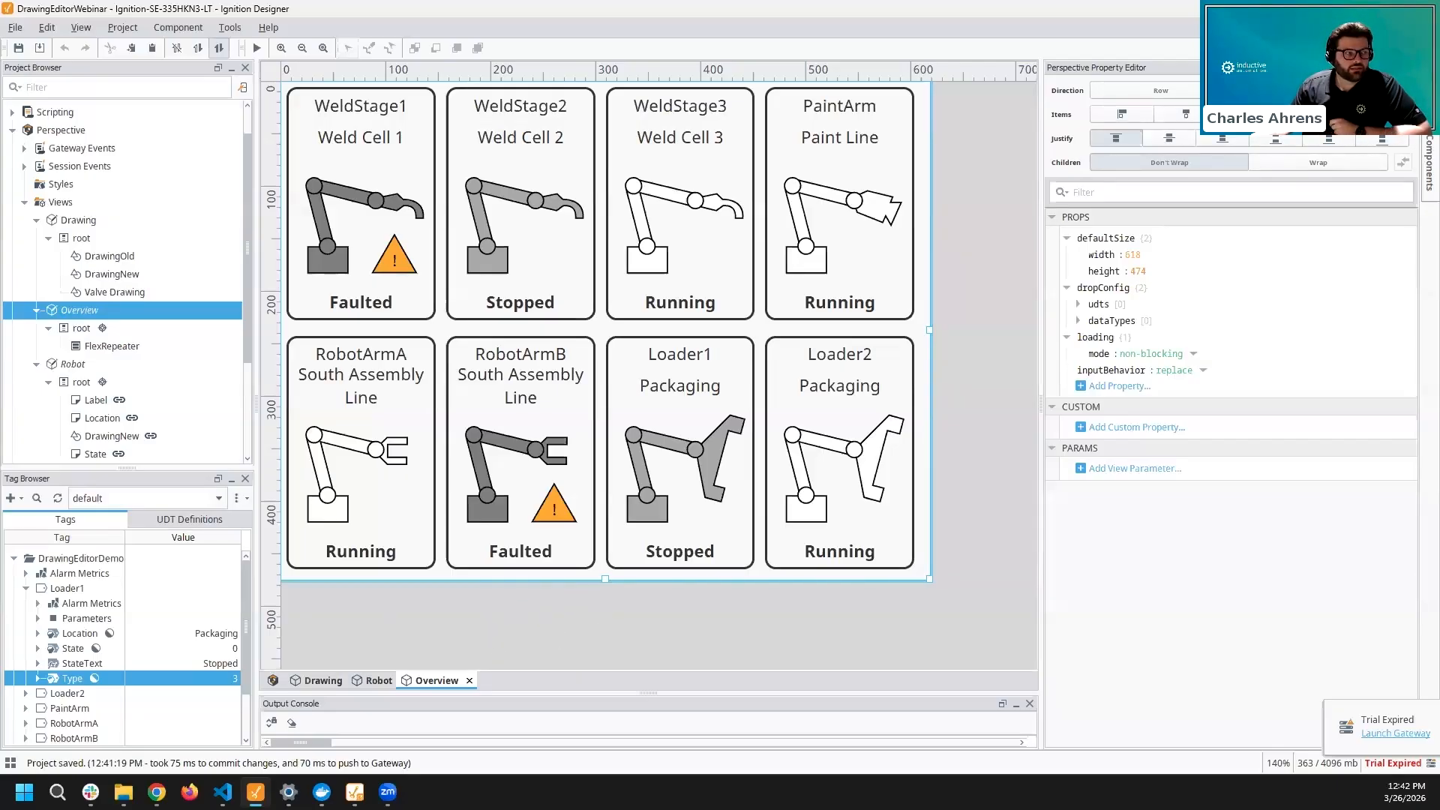
- Switch to the Google Slides presentation in Chrome and show the Best Practices + Tips slide full screen
{"action": "key", "text": "alt+Tab"}
{"action": "left_click", "coordinate": [491, 143]}
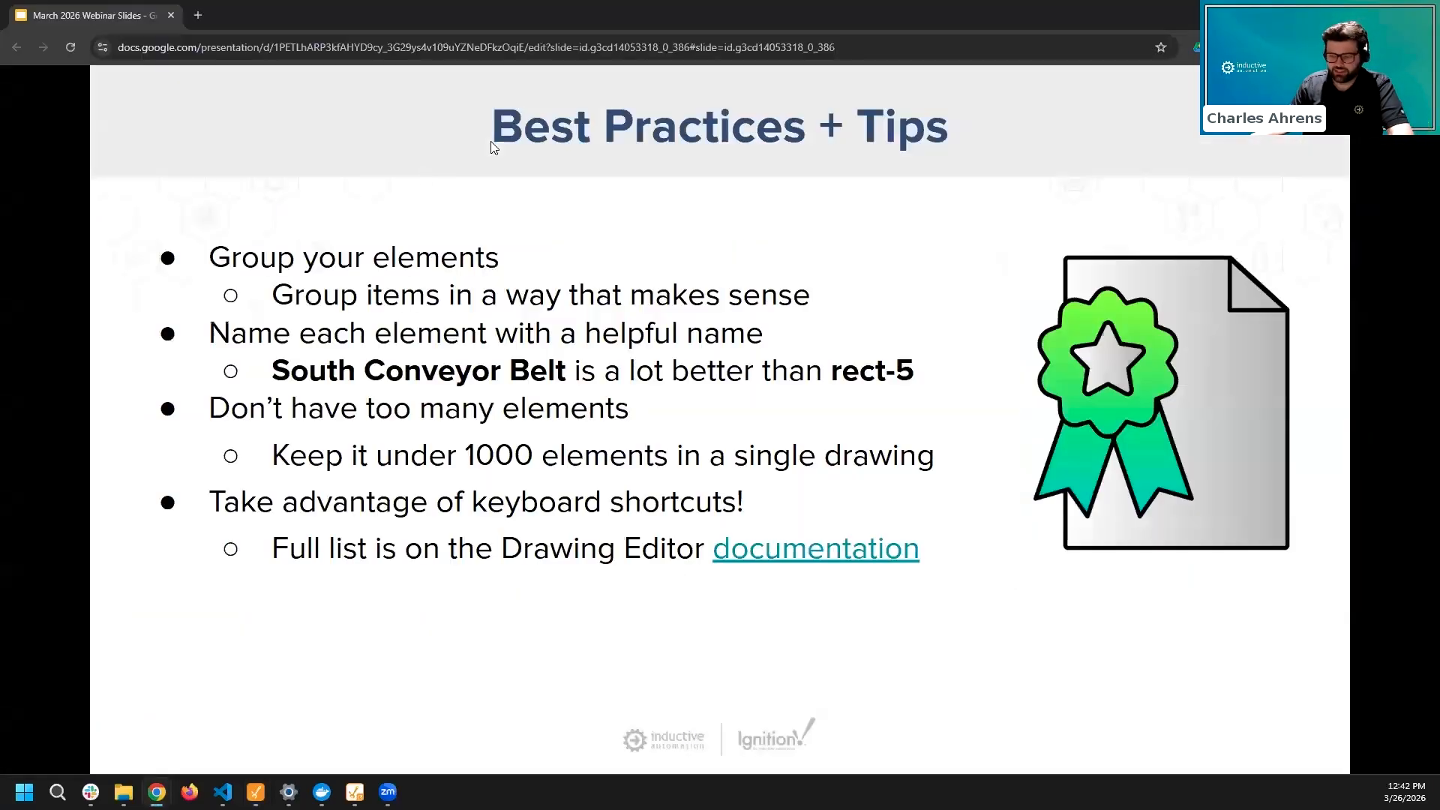
{"action": "key", "text": "F11"}
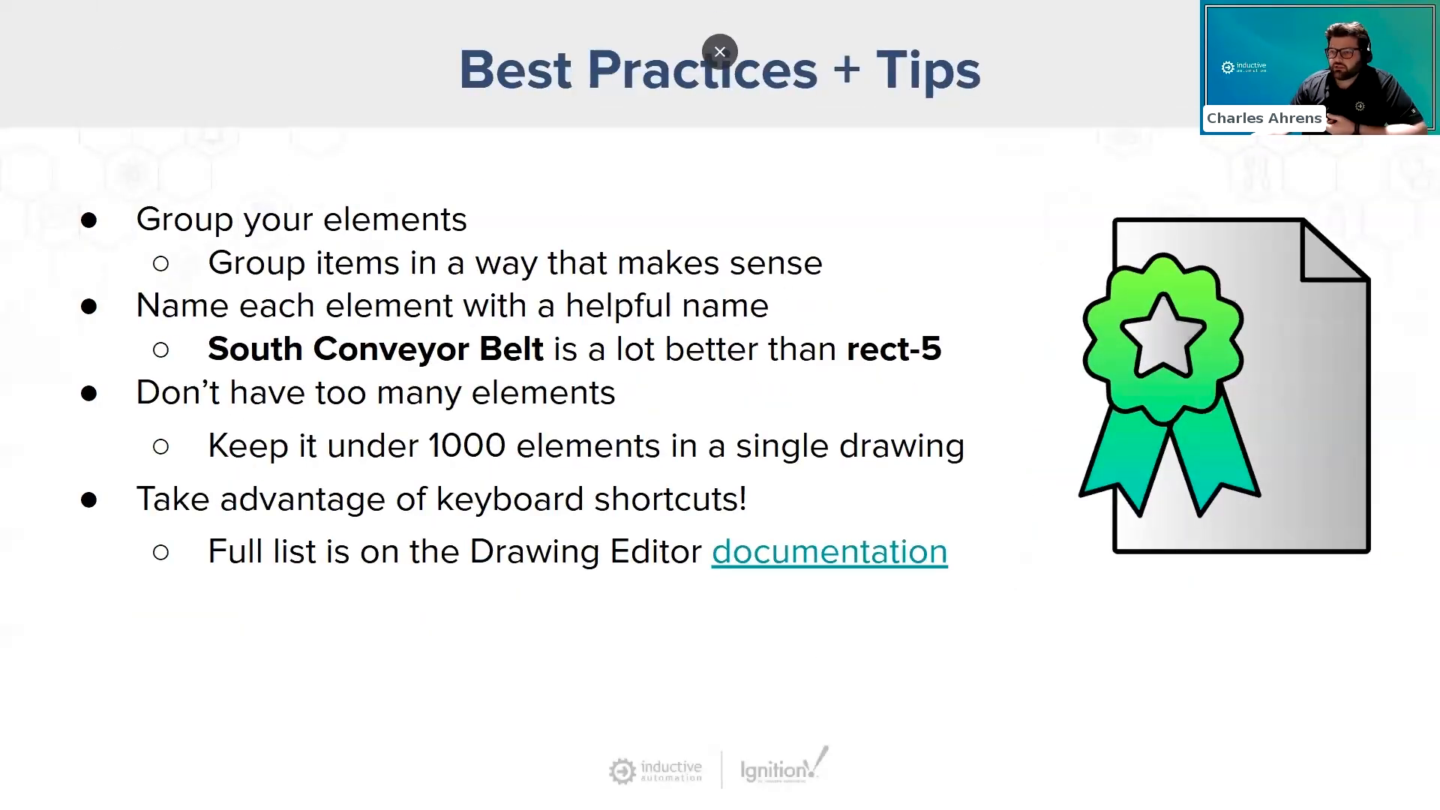